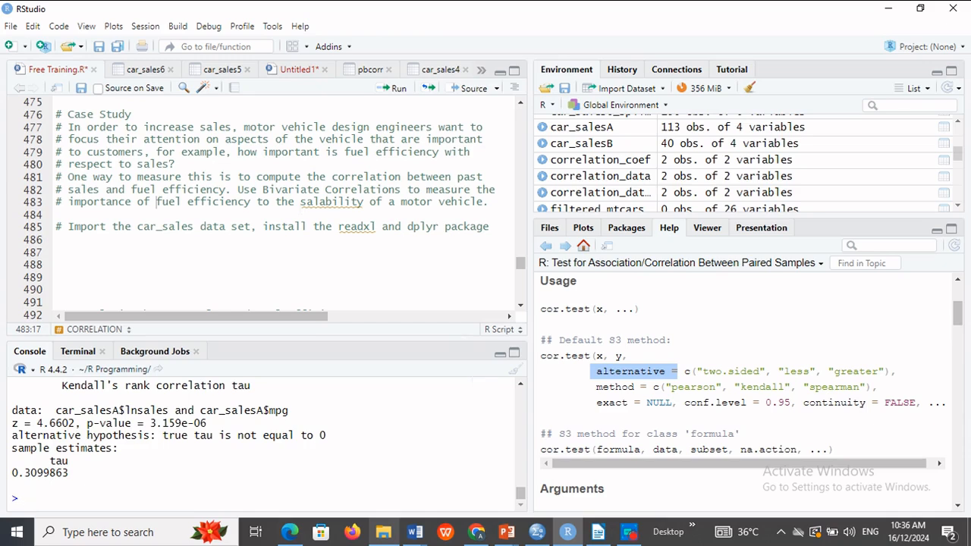
# - Switch to the car_sales data set in SPSS and review the value labels of the vehicle type variable
pyautogui.click(537, 532)
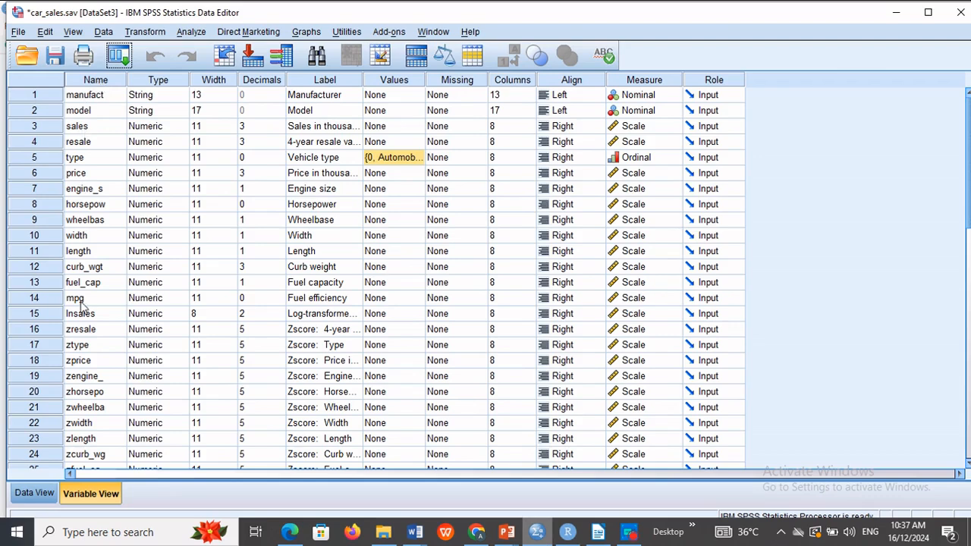
pyautogui.click(35, 493)
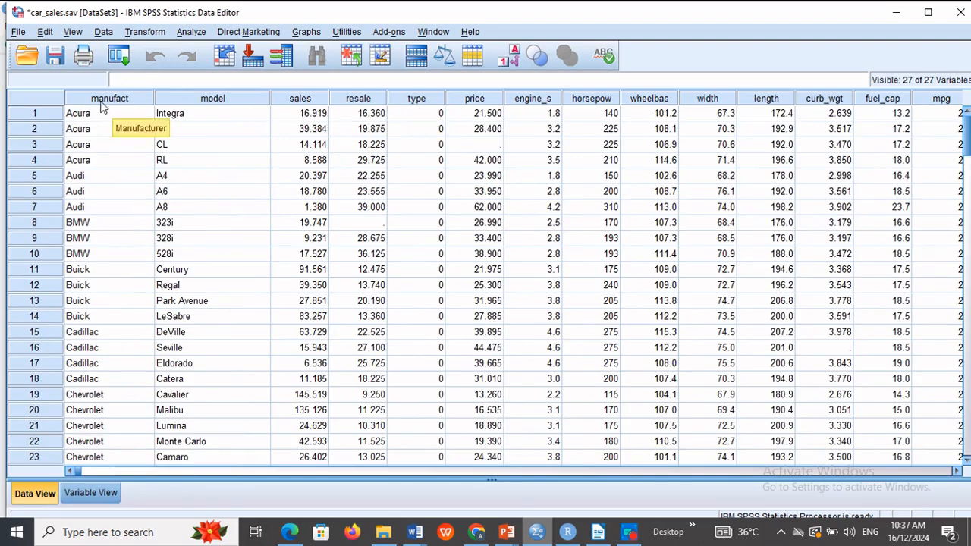
pyautogui.click(82, 493)
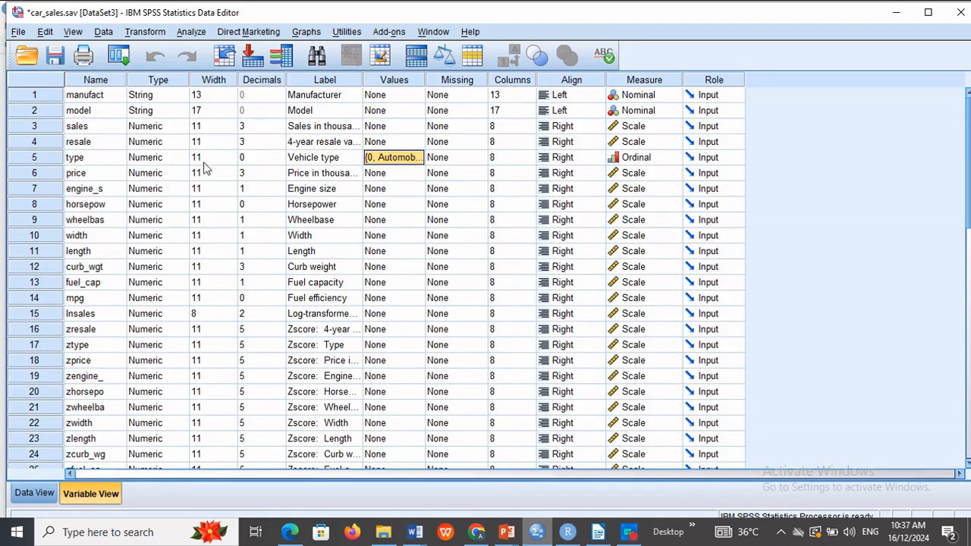
pyautogui.click(417, 159)
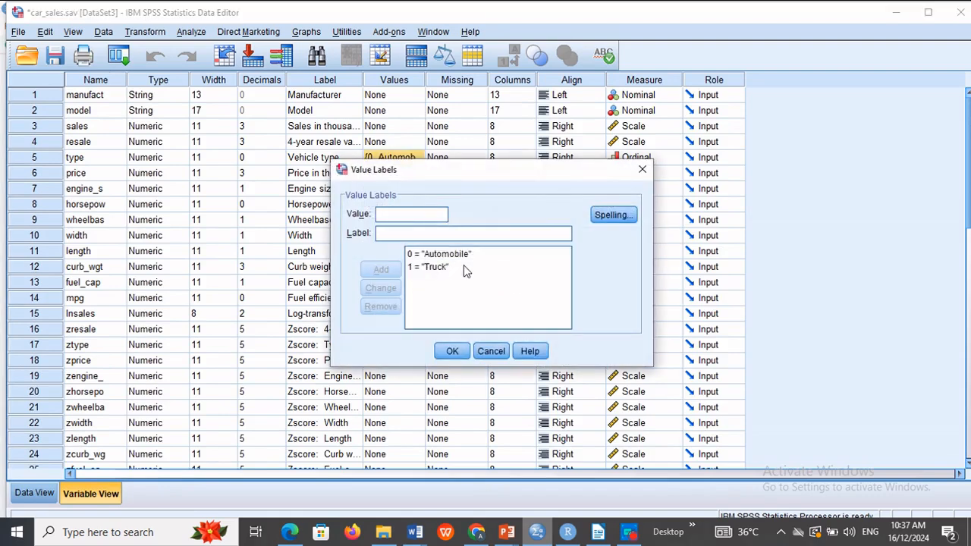
pyautogui.click(488, 268)
pyautogui.click(642, 170)
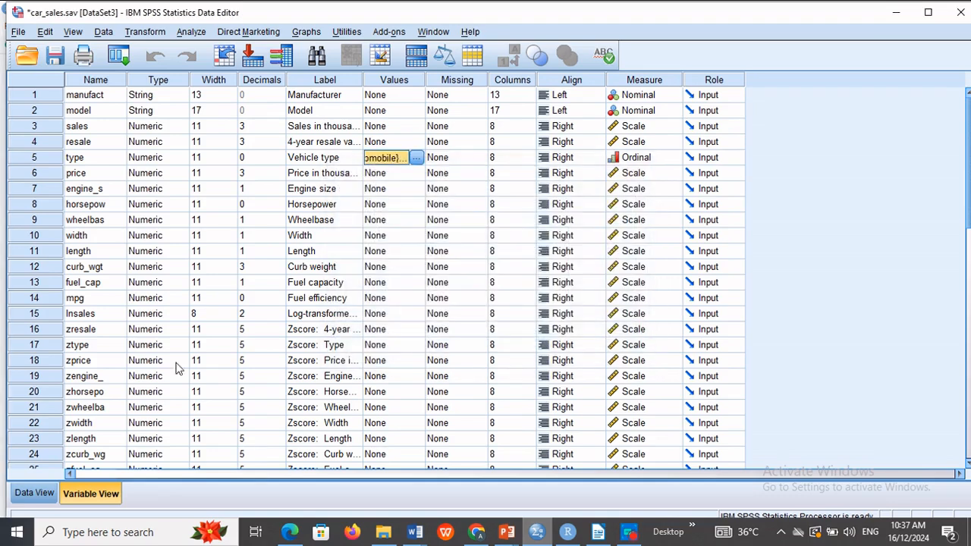
# - Examine the mpg variable's label and values, along with the other columns of the car_sales data
pyautogui.click(25, 493)
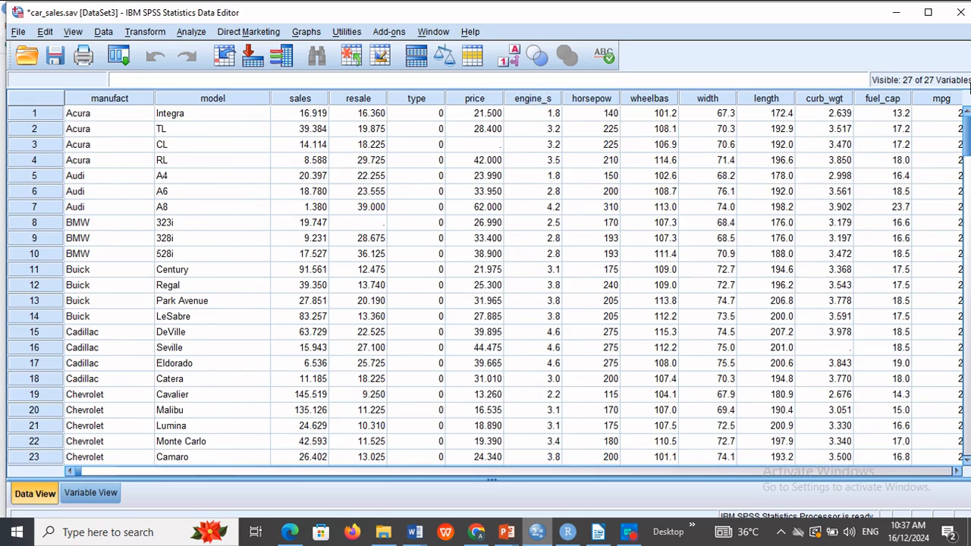
pyautogui.click(938, 99)
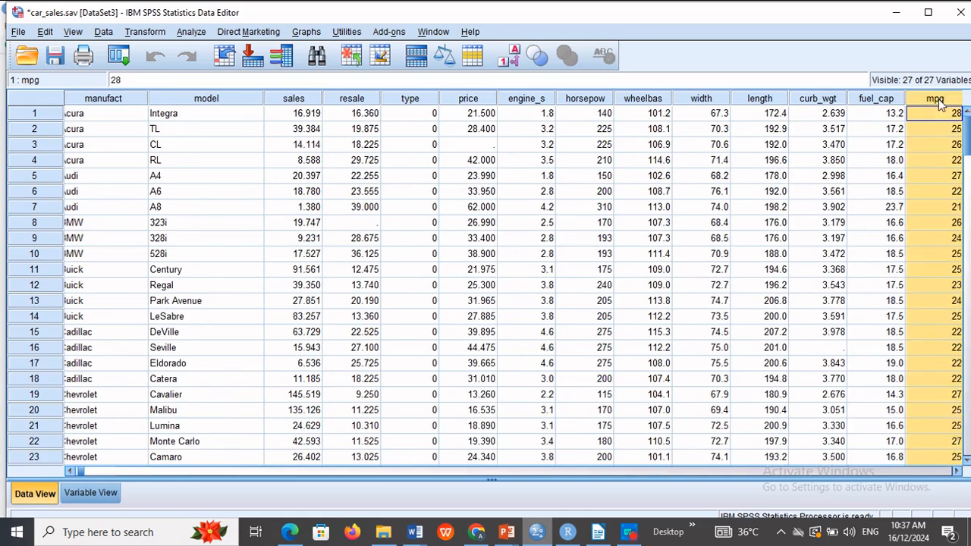
pyautogui.click(82, 493)
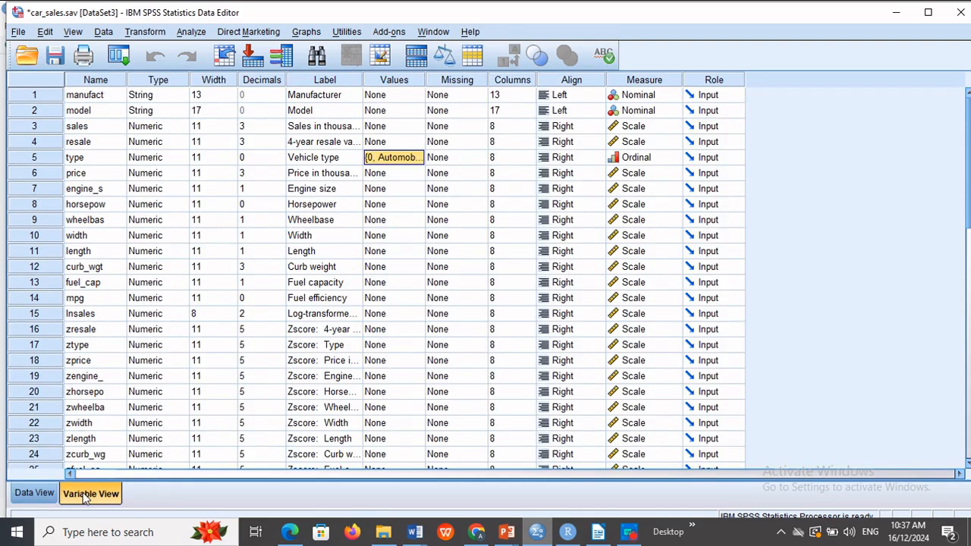
pyautogui.click(55, 300)
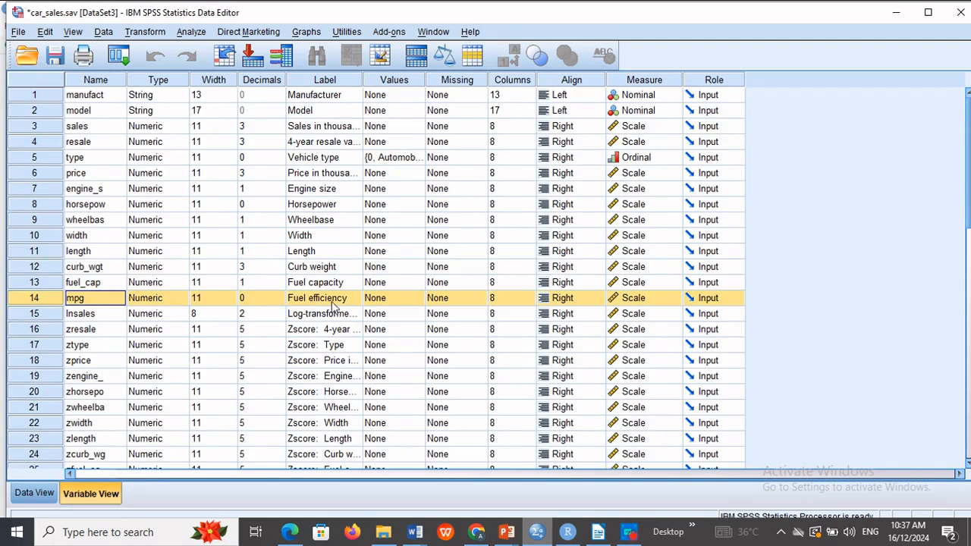
pyautogui.click(33, 495)
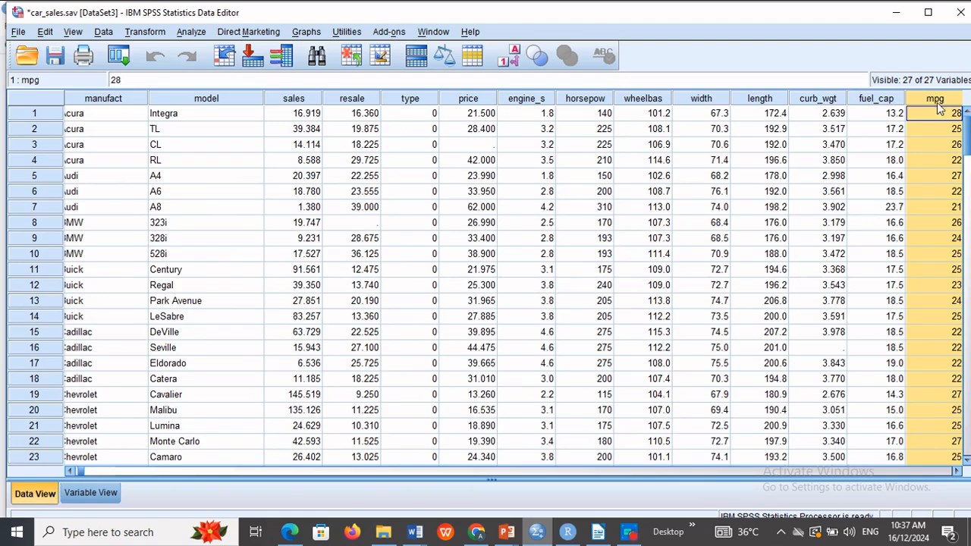
pyautogui.click(958, 472)
pyautogui.doubleClick(958, 472)
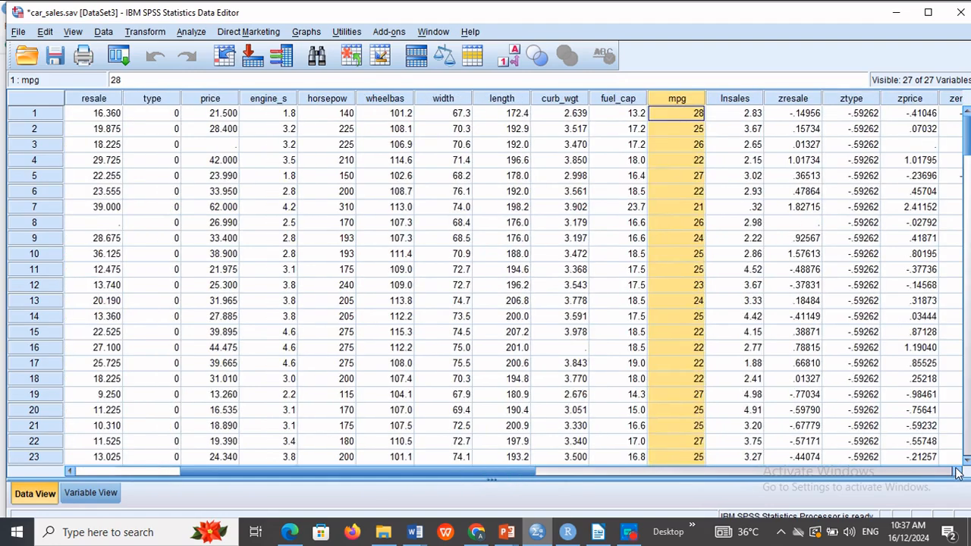
pyautogui.doubleClick(958, 472)
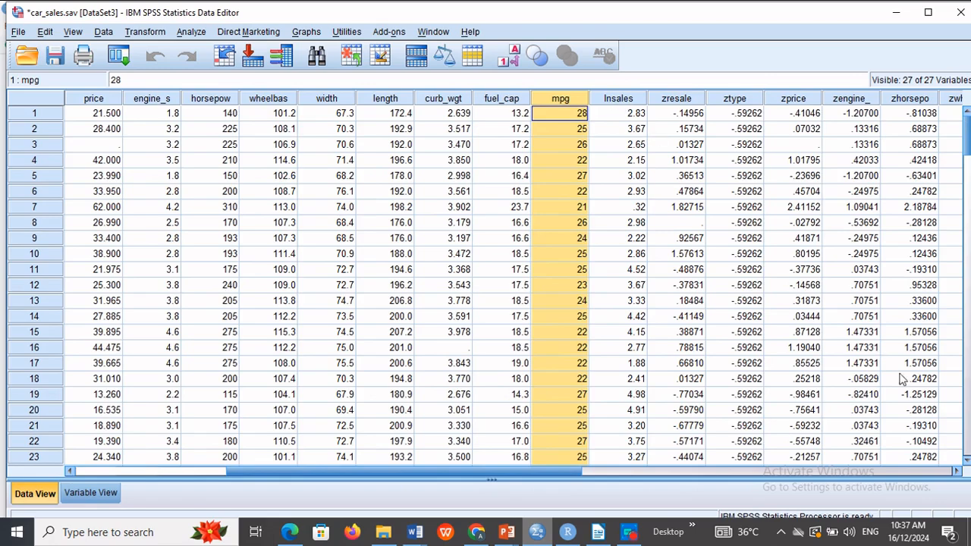
pyautogui.moveTo(511, 471); pyautogui.dragTo(212, 448)
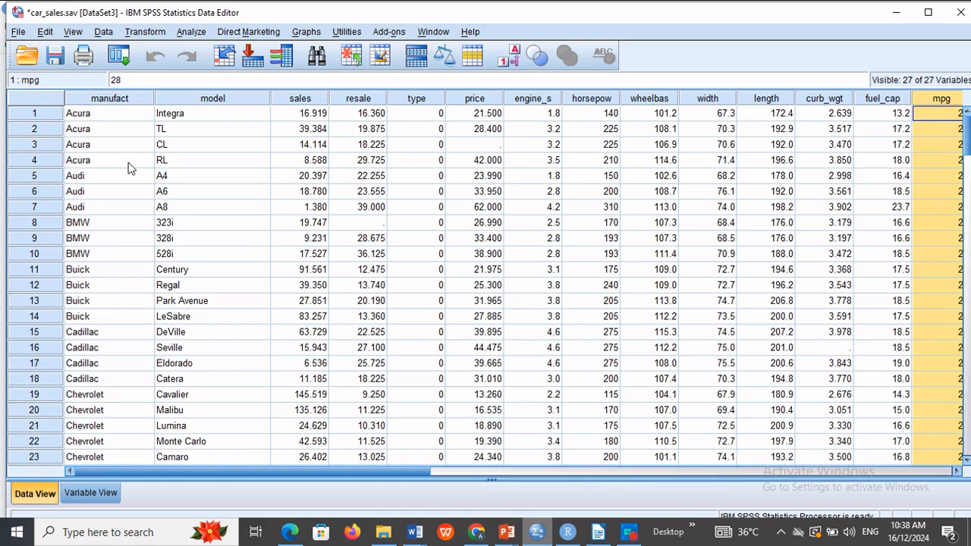
# - Start a bivariate correlation analysis and remove Log-transformed sales and Fuel efficiency from its variables
pyautogui.click(103, 33)
pyautogui.moveTo(189, 35)
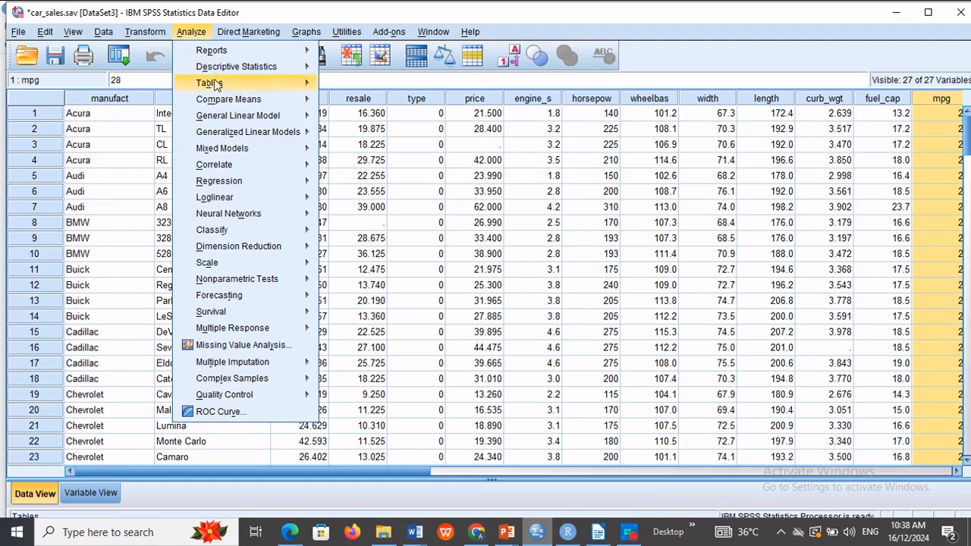
pyautogui.moveTo(256, 171)
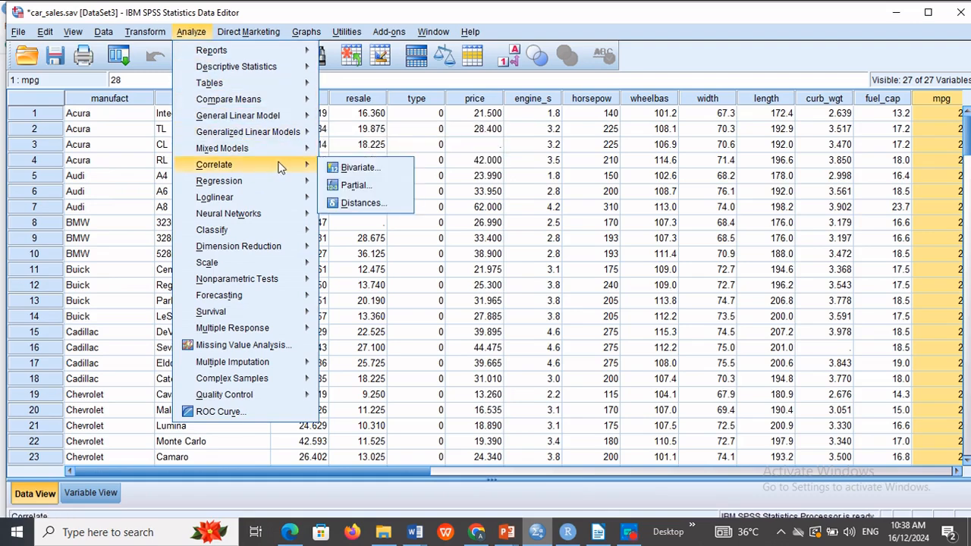
pyautogui.click(361, 168)
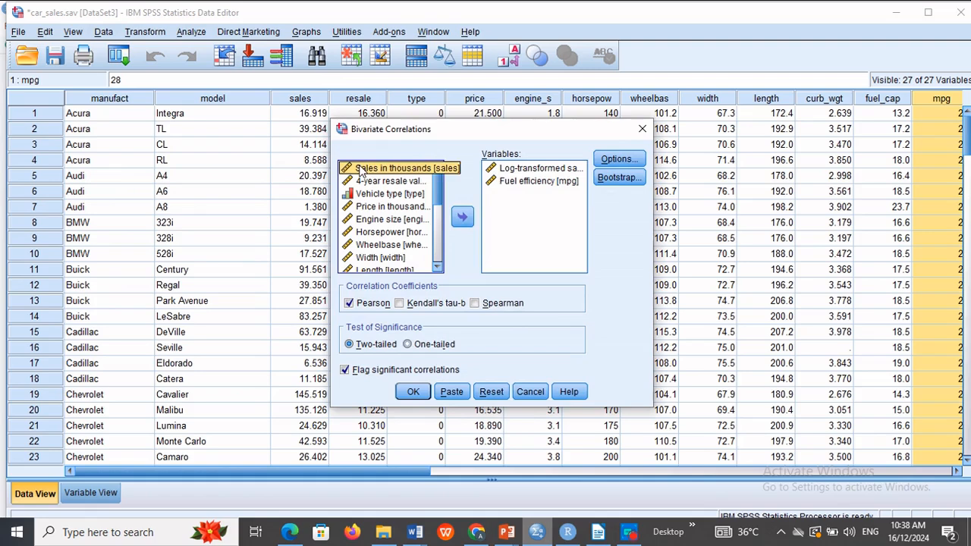
pyautogui.click(553, 171)
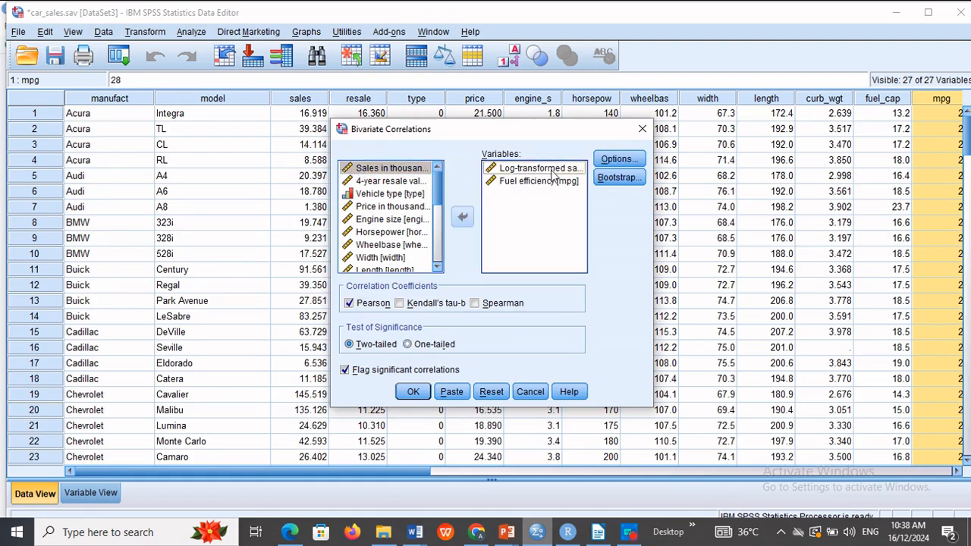
pyautogui.click(462, 217)
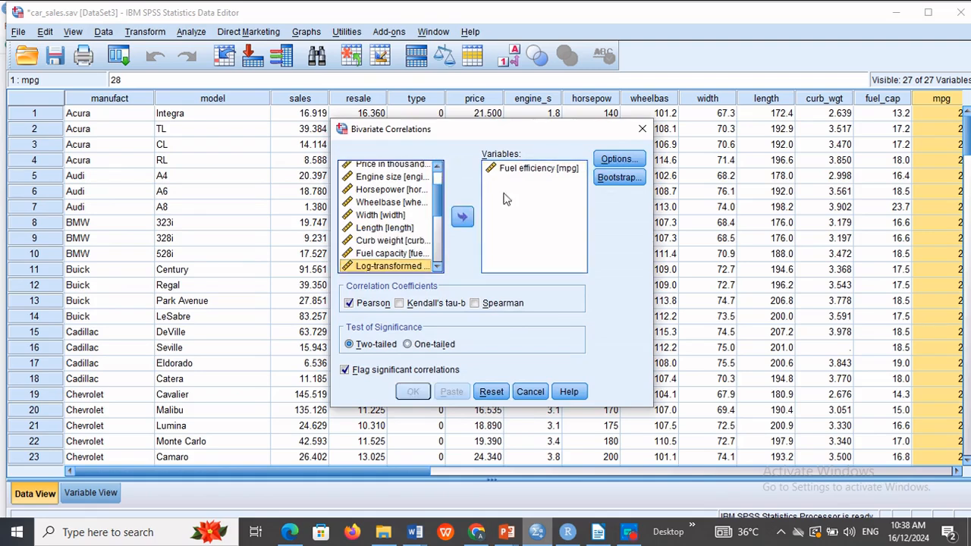
pyautogui.click(529, 171)
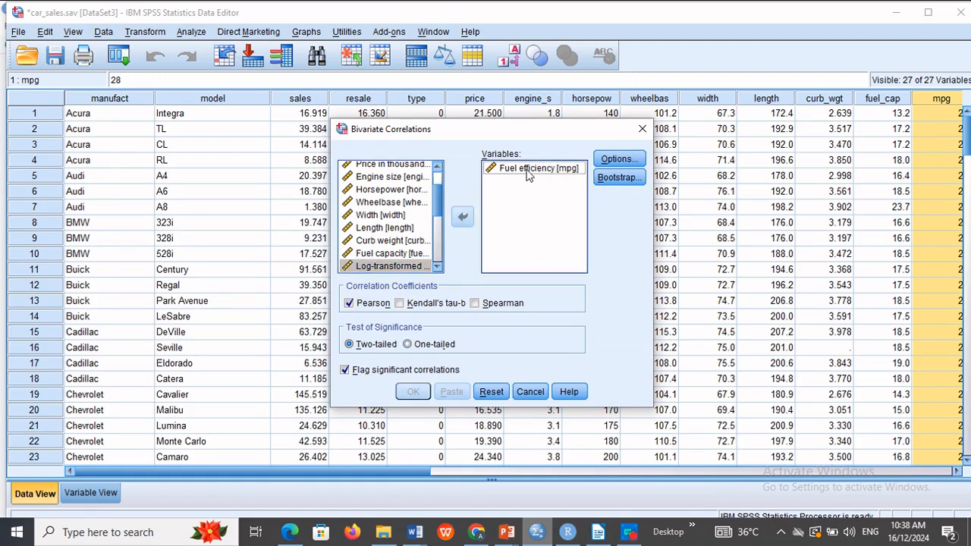
pyautogui.click(462, 217)
# - Add Sales in thousands and Fuel efficiency [mpg] as the variables of the bivariate correlation
pyautogui.moveTo(438, 190); pyautogui.dragTo(437, 159)
pyautogui.click(395, 170)
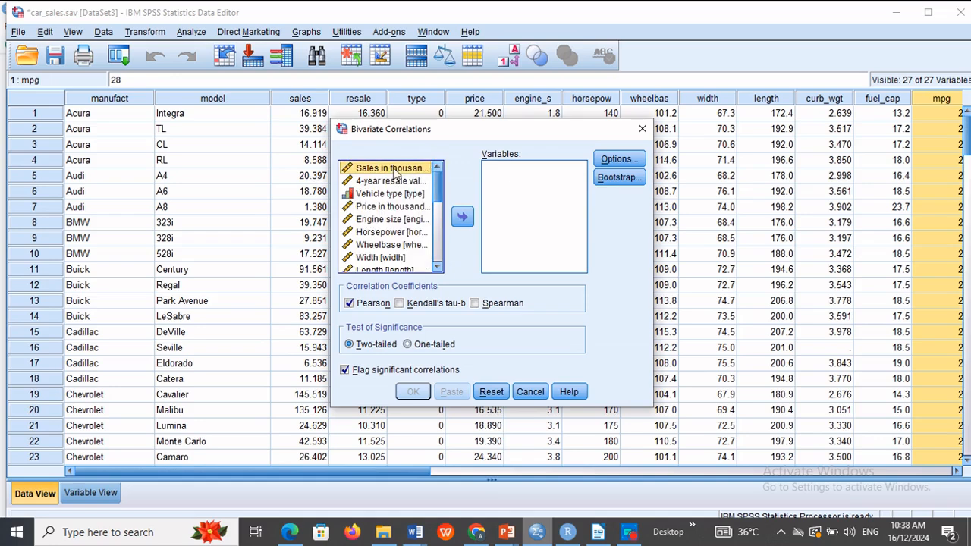
pyautogui.click(463, 217)
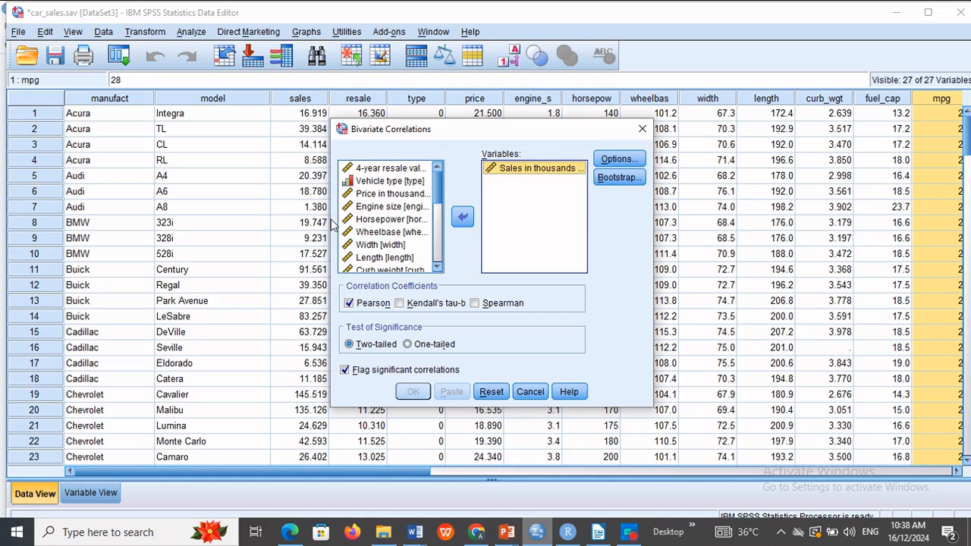
pyautogui.moveTo(329, 217); pyautogui.dragTo(228, 217)
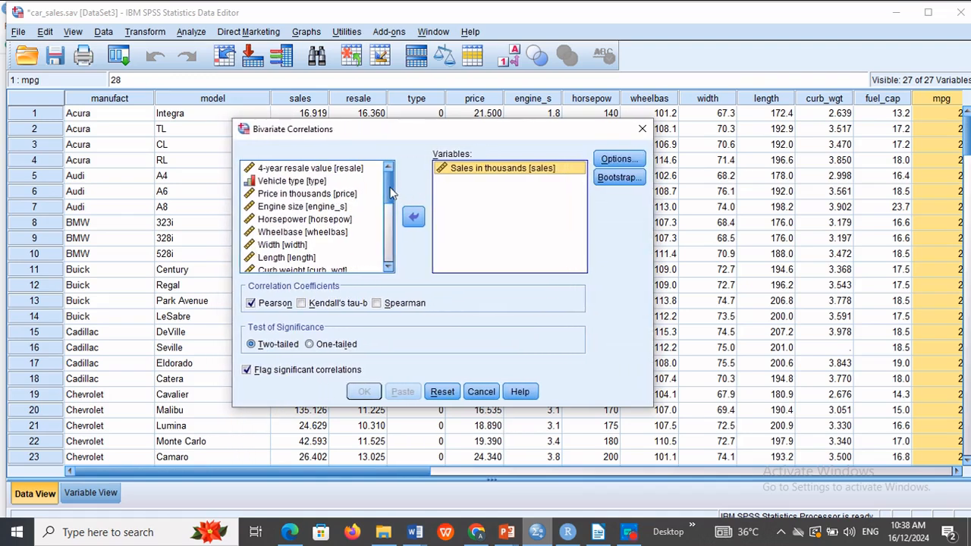
pyautogui.moveTo(390, 193); pyautogui.dragTo(388, 220)
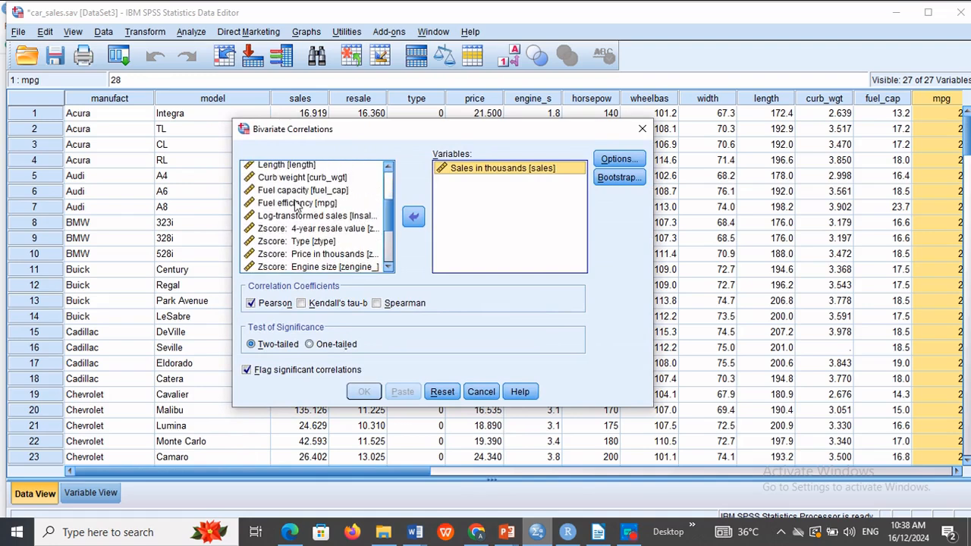
pyautogui.click(296, 203)
pyautogui.click(413, 217)
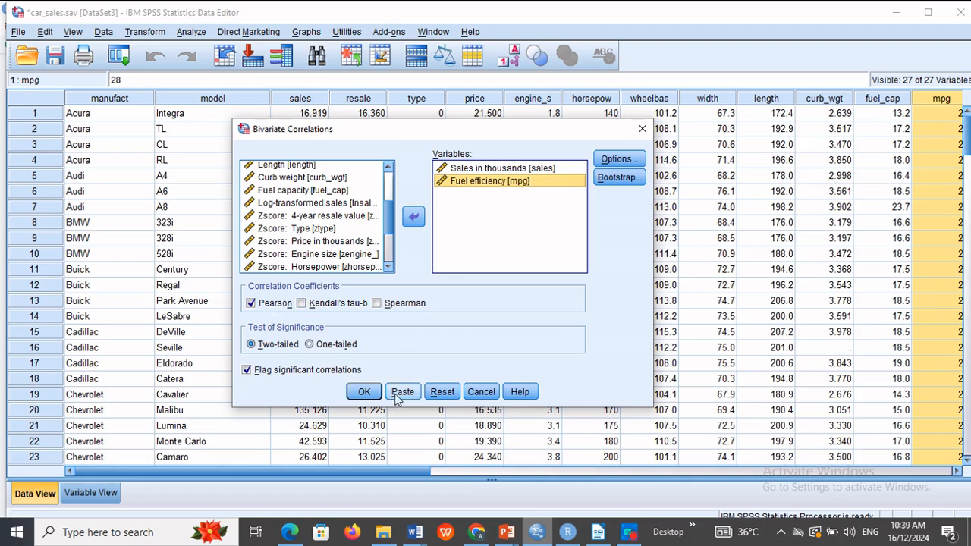
# - Run the two-tailed Pearson correlation and review the resulting Correlations table
pyautogui.click(367, 393)
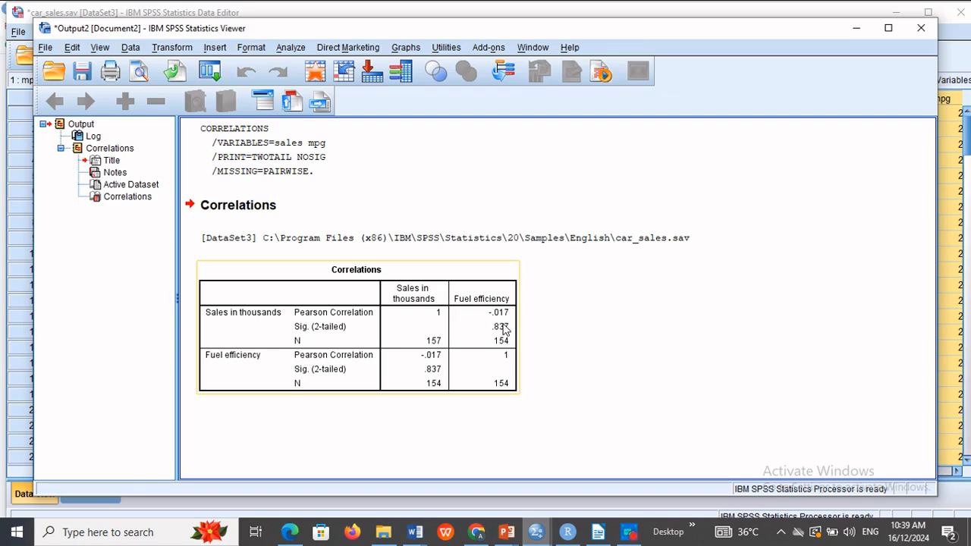
pyautogui.click(601, 332)
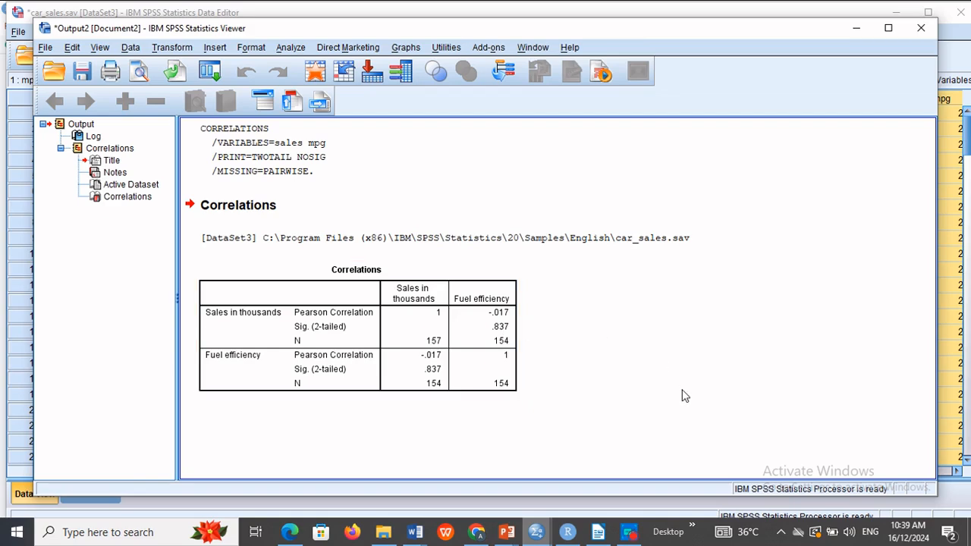
pyautogui.click(495, 339)
pyautogui.click(616, 444)
# - Switch to RStudio and write install.packages("readxl") below the import comment in the Free Training.R script
pyautogui.click(567, 532)
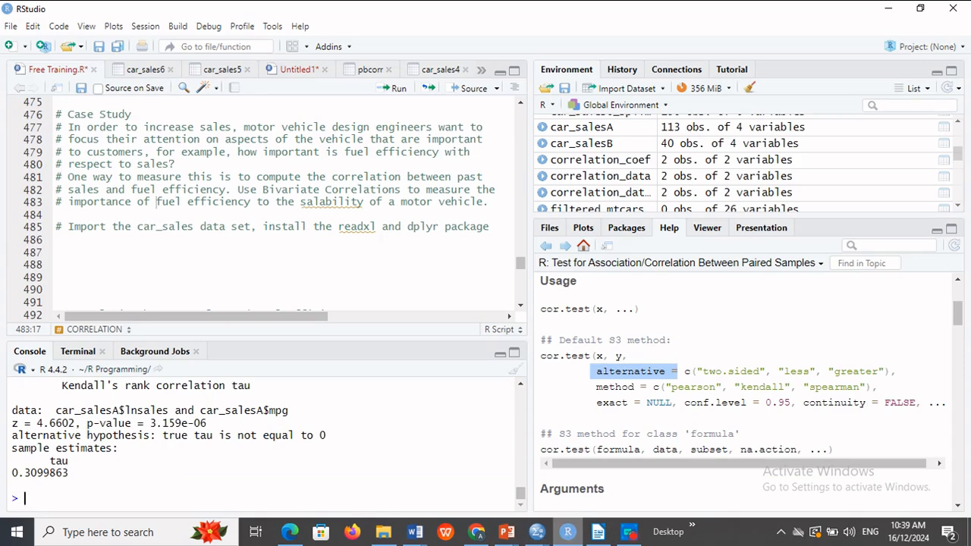
pyautogui.click(58, 240)
pyautogui.write('install')
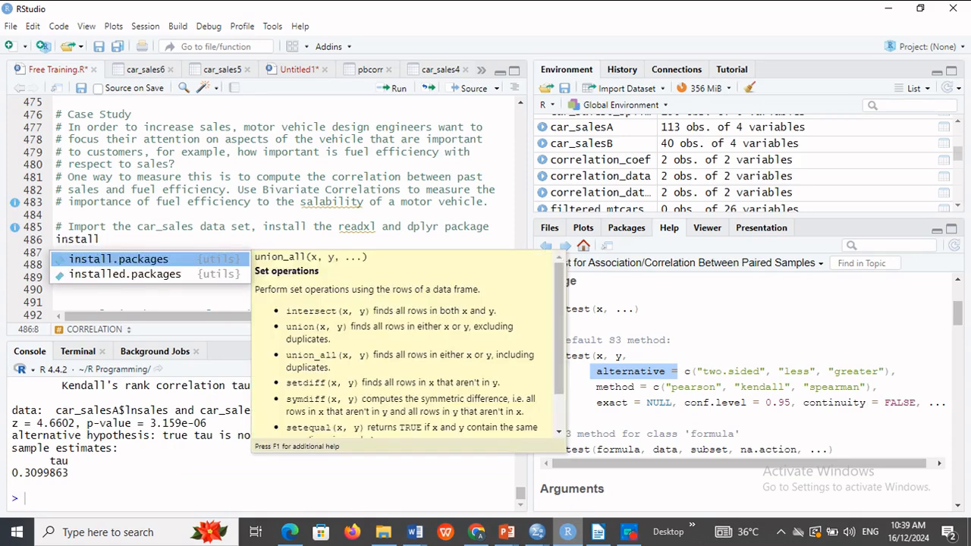
pyautogui.click(163, 263)
pyautogui.write('"')
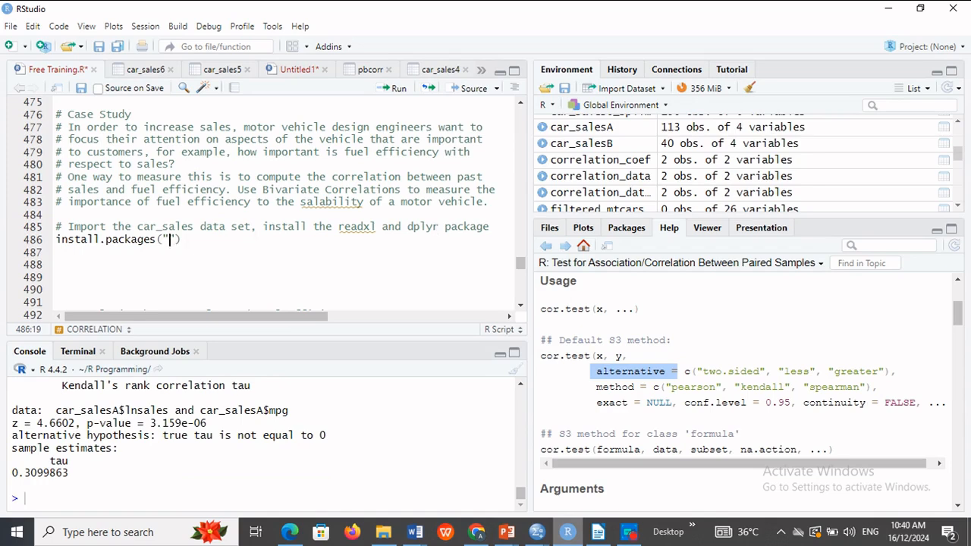
pyautogui.write('readxl')
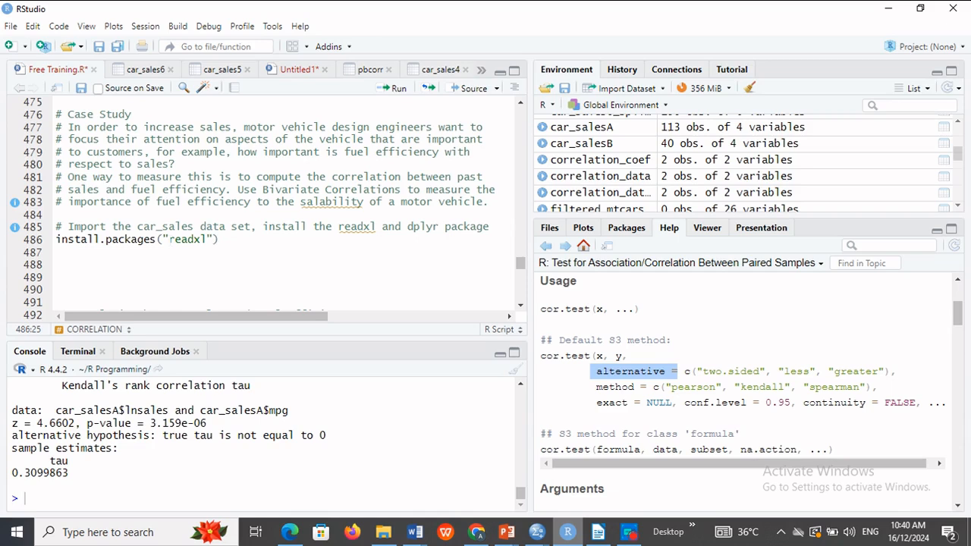
# - Add the line library(readxl) beneath the install.packages line in the script
pyautogui.press('End')
pyautogui.press('Return')
pyautogui.write('library')
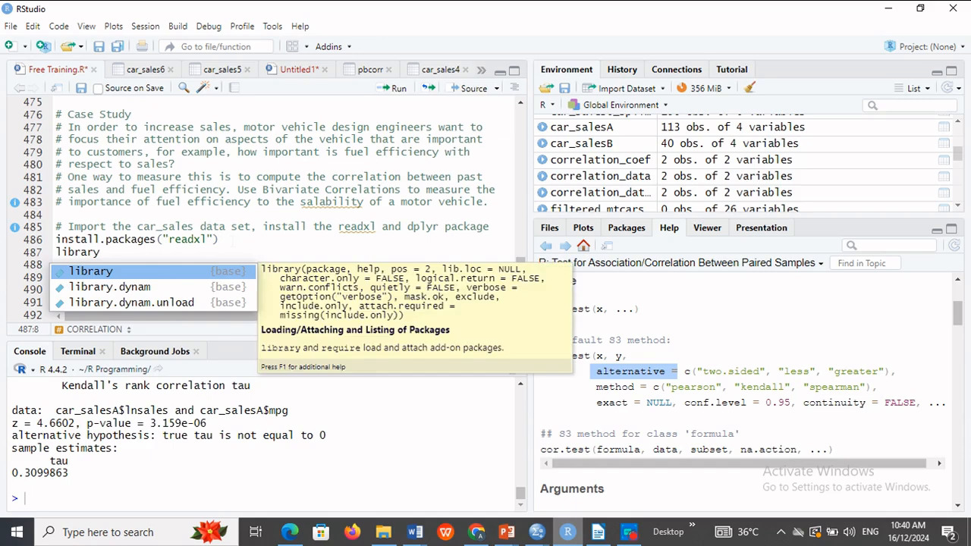
pyautogui.doubleClick(155, 271)
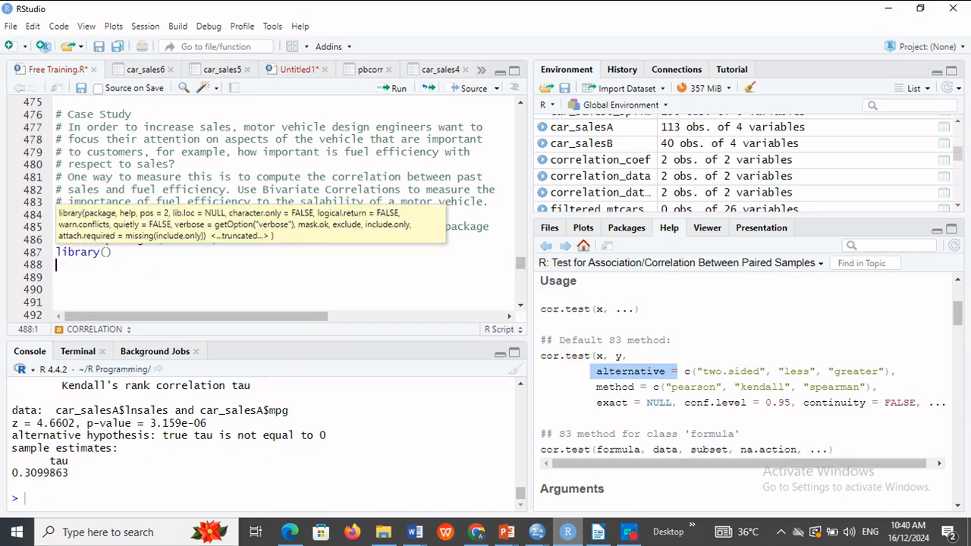
pyautogui.click(102, 252)
pyautogui.press('Right')
pyautogui.write('read')
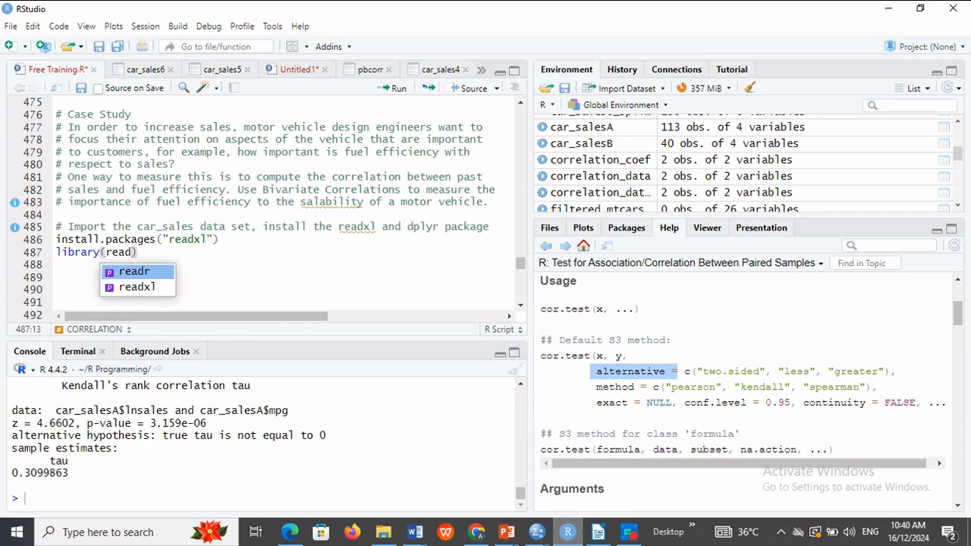
pyautogui.click(133, 289)
pyautogui.press('Return')
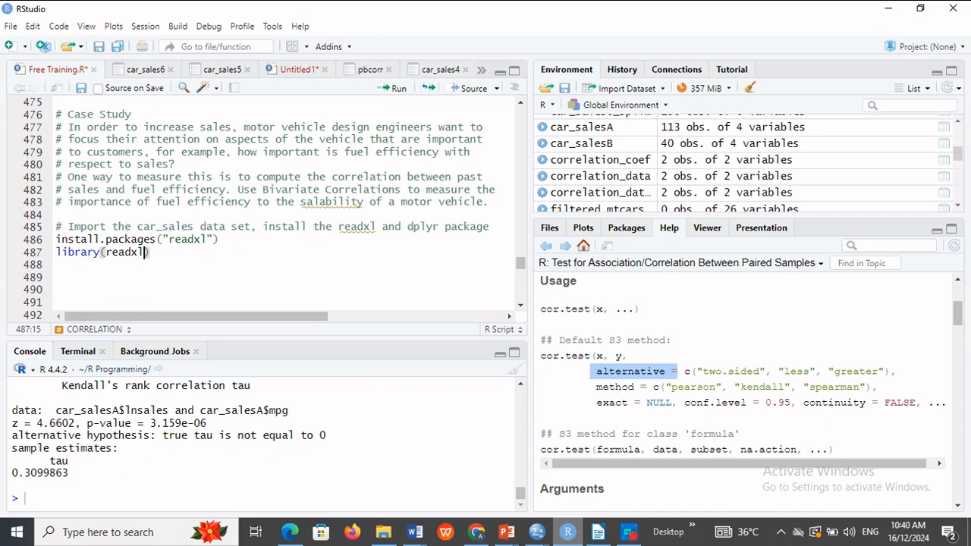
# - Search the installed packages for "read" and check the readxl entry against the install.packages and library lines in the script
pyautogui.click(638, 232)
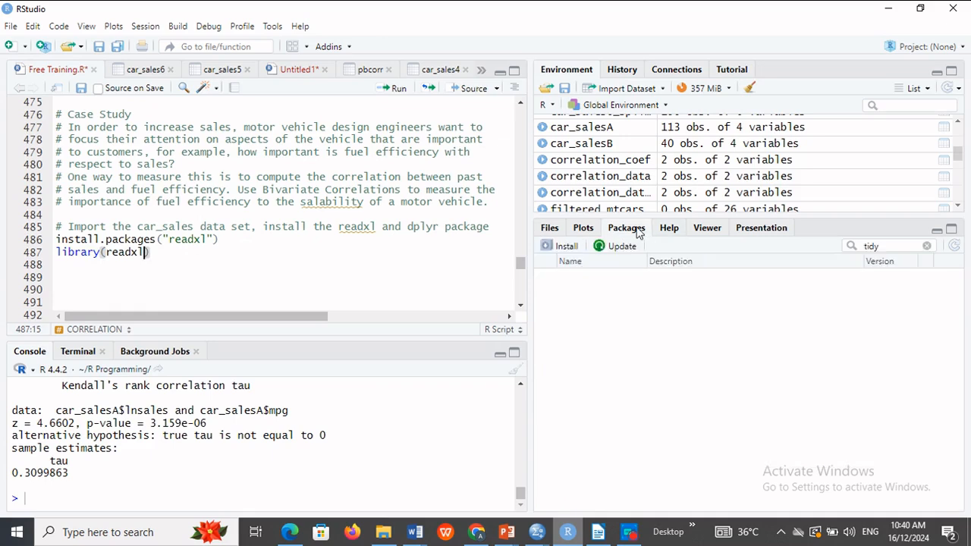
pyautogui.click(927, 247)
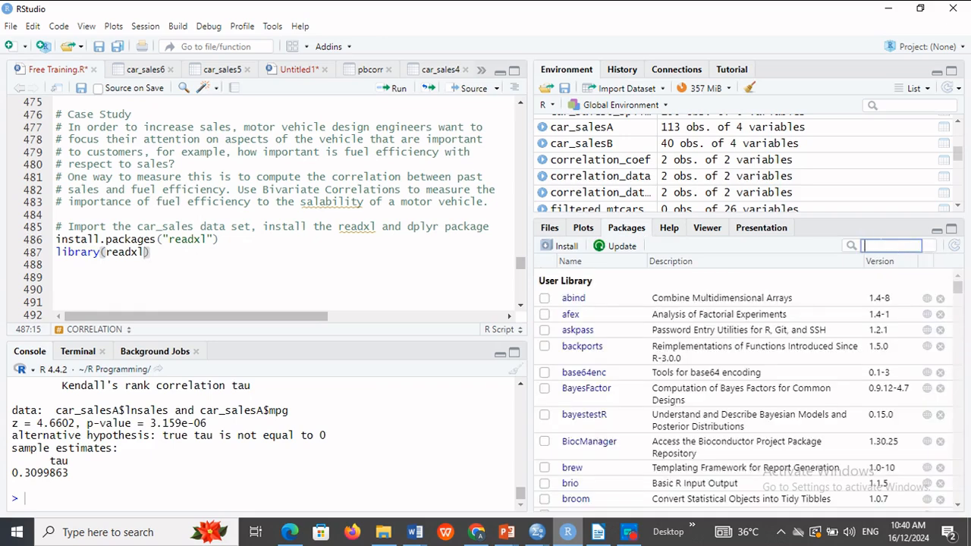
pyautogui.write('read')
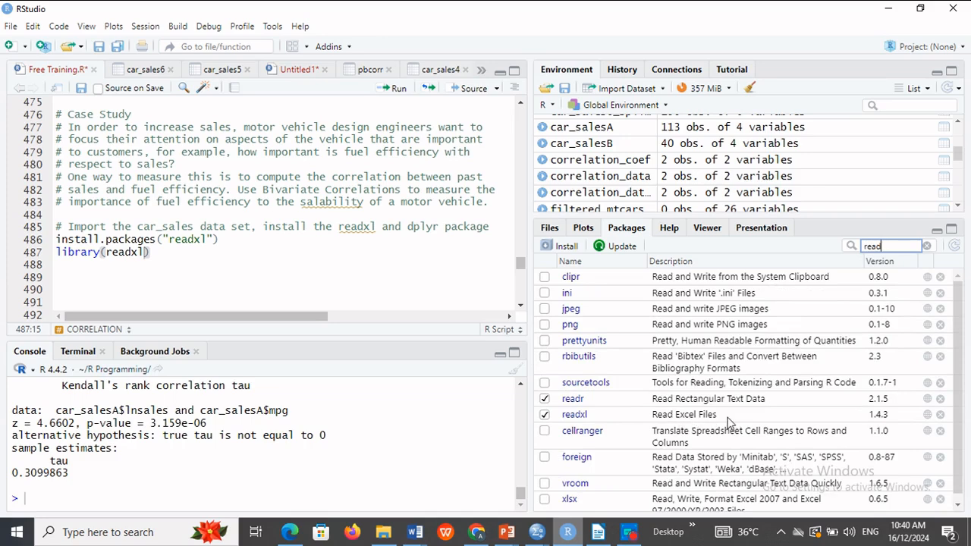
pyautogui.moveTo(218, 239); pyautogui.dragTo(55, 239)
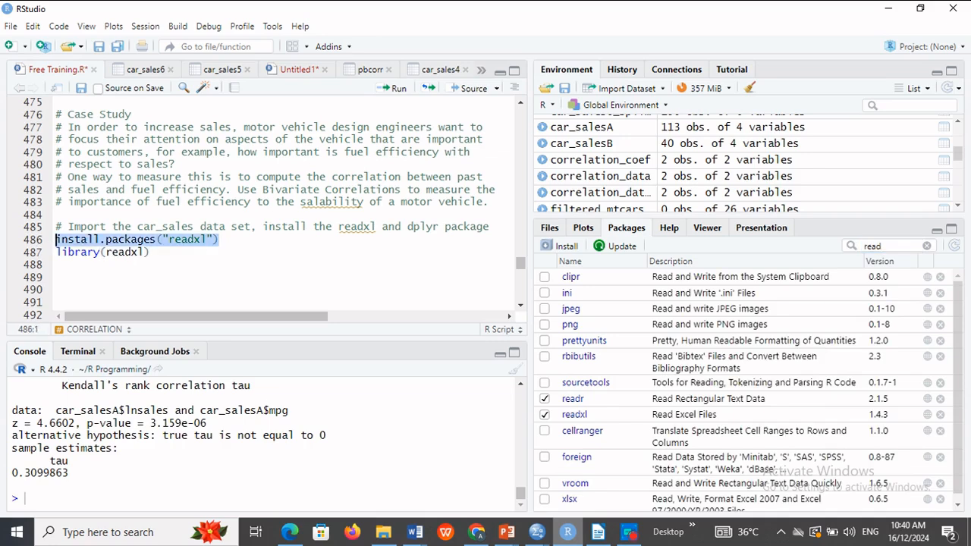
pyautogui.click(150, 252)
pyautogui.moveTo(151, 252); pyautogui.dragTo(56, 252)
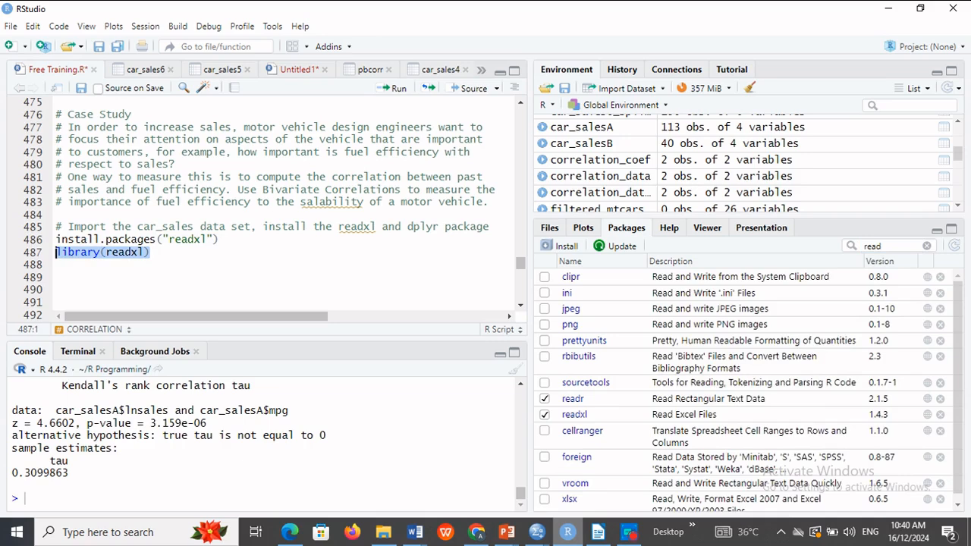
pyautogui.moveTo(218, 239); pyautogui.dragTo(56, 239)
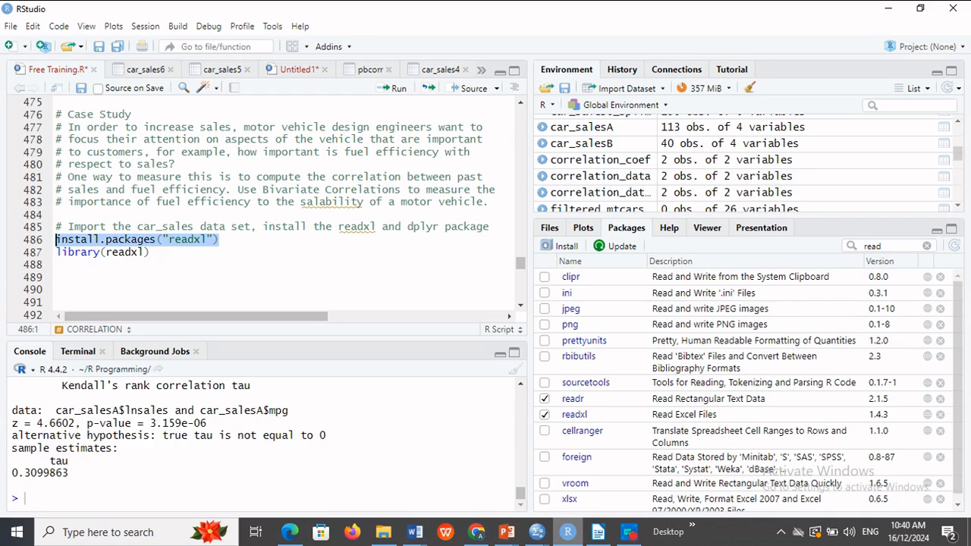
pyautogui.click(150, 252)
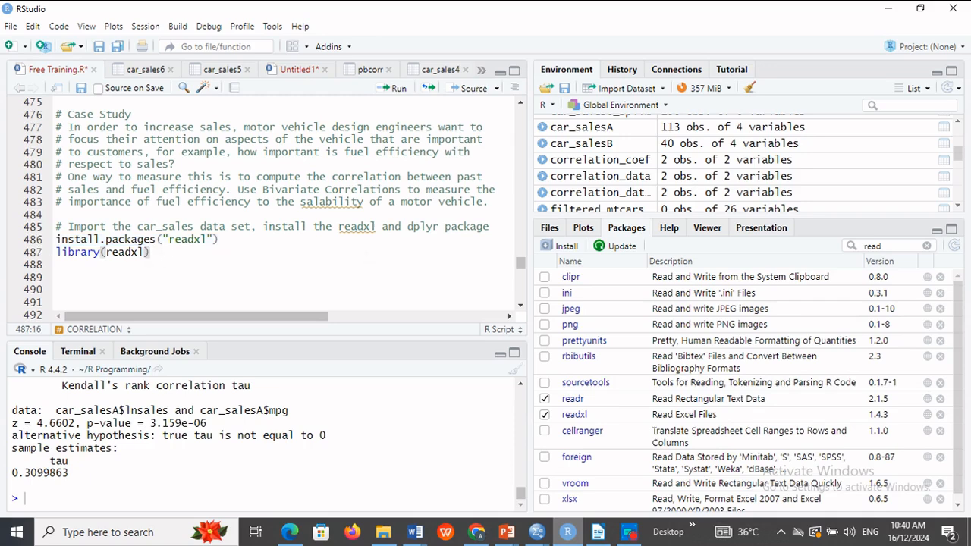
# - Duplicate the readxl install.packages and library lines below the originals, starting on line 489
pyautogui.moveTo(220, 239); pyautogui.dragTo(50, 245)
pyautogui.hotkey('ctrl', 'c')
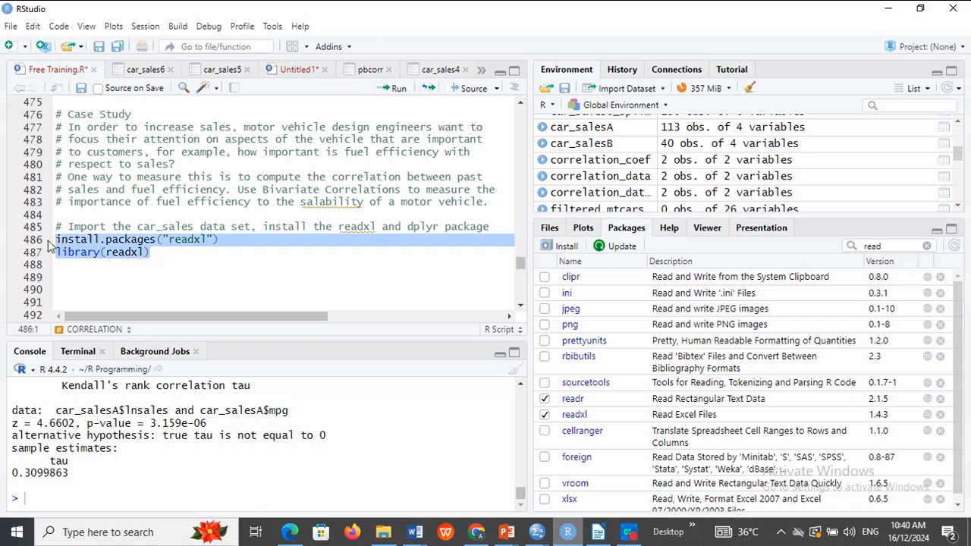
pyautogui.click(65, 266)
pyautogui.press('Return')
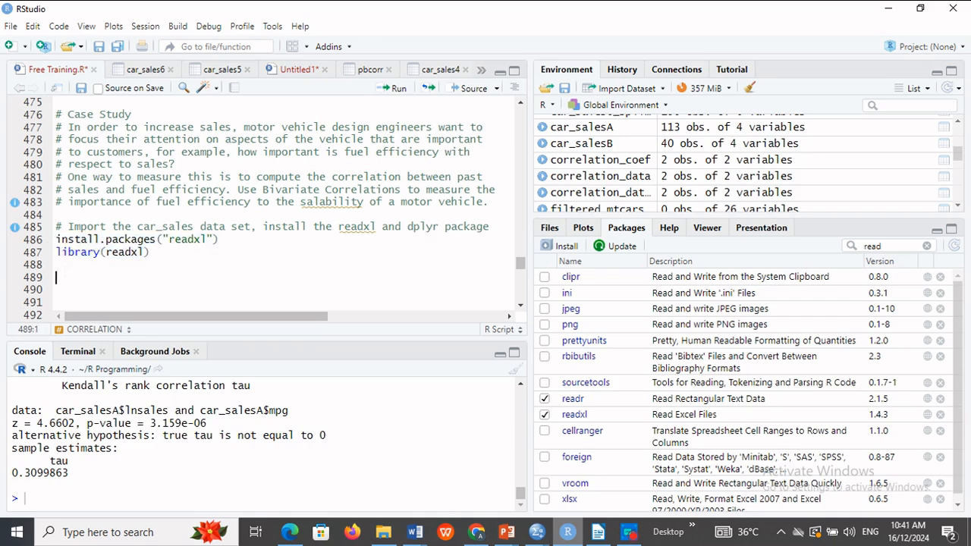
pyautogui.hotkey('ctrl', 'v')
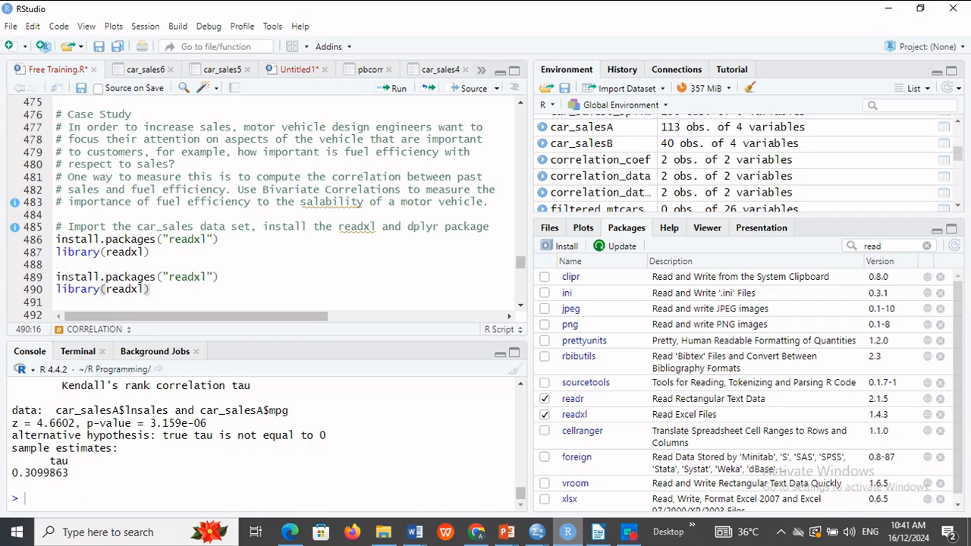
# - Change the package name in the copied install.packages line on line 489 to "dplyr"
pyautogui.click(207, 278)
pyautogui.press('BackSpace')
pyautogui.press('BackSpace')
pyautogui.press('BackSpace')
pyautogui.press('BackSpace')
pyautogui.press('BackSpace')
pyautogui.press('BackSpace')
pyautogui.write('dplyr')
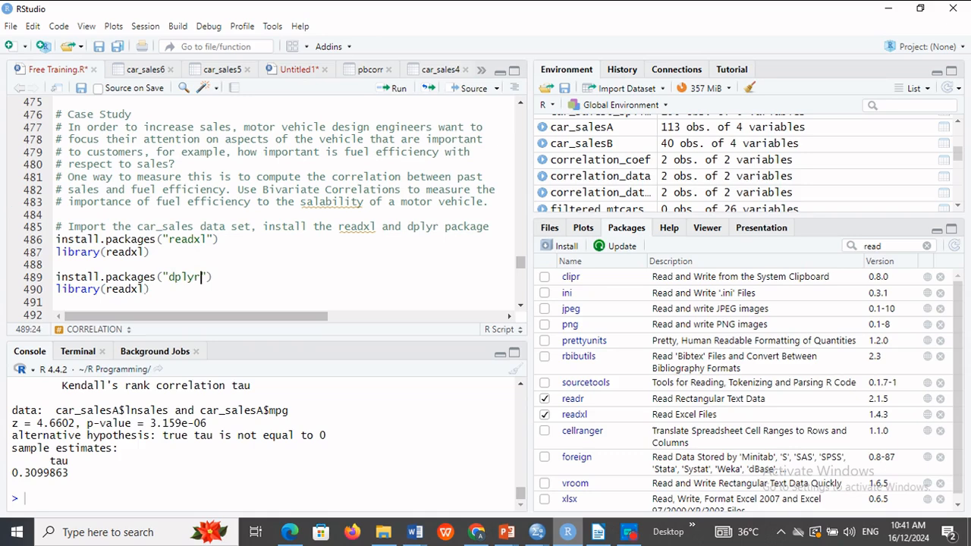
# - Copy the dplyr name and use it to replace readxl in the library line on line 490
pyautogui.hotkey('shift', 'Left')
pyautogui.hotkey('shift', 'Left')
pyautogui.hotkey('shift', 'Left')
pyautogui.hotkey('shift', 'Left')
pyautogui.hotkey('shift', 'Left')
pyautogui.hotkey('ctrl', 'c')
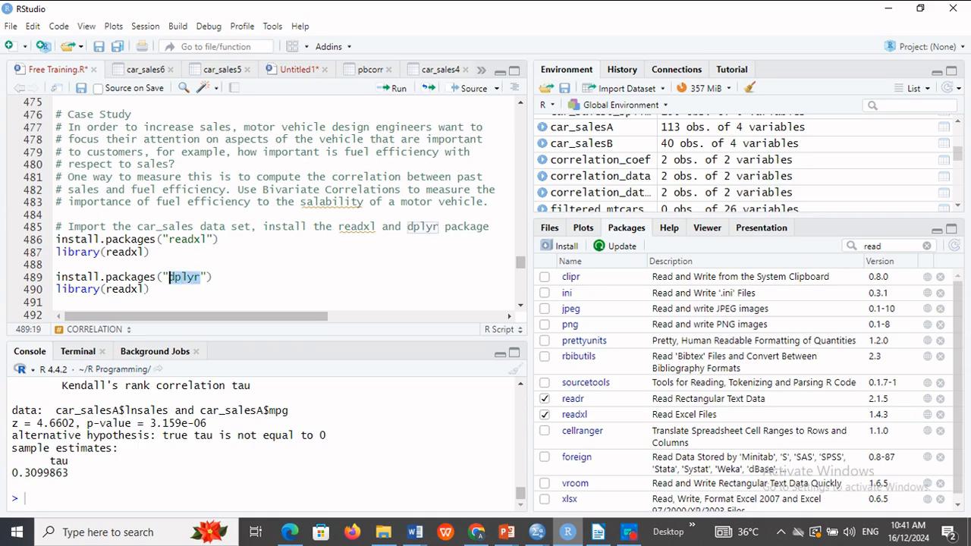
pyautogui.click(147, 289)
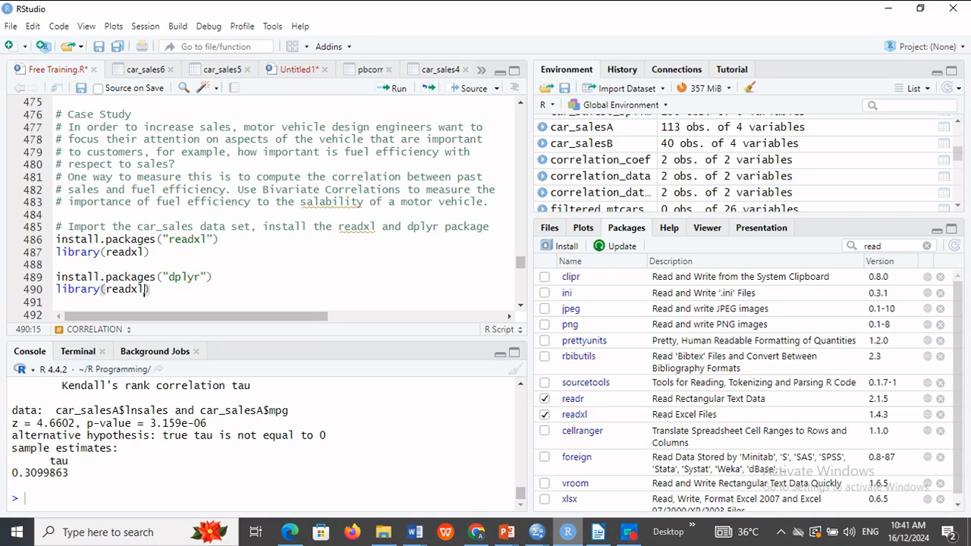
pyautogui.press('BackSpace')
pyautogui.press('BackSpace')
pyautogui.press('BackSpace')
pyautogui.press('BackSpace')
pyautogui.press('BackSpace')
pyautogui.press('BackSpace')
pyautogui.hotkey('ctrl', 'v')
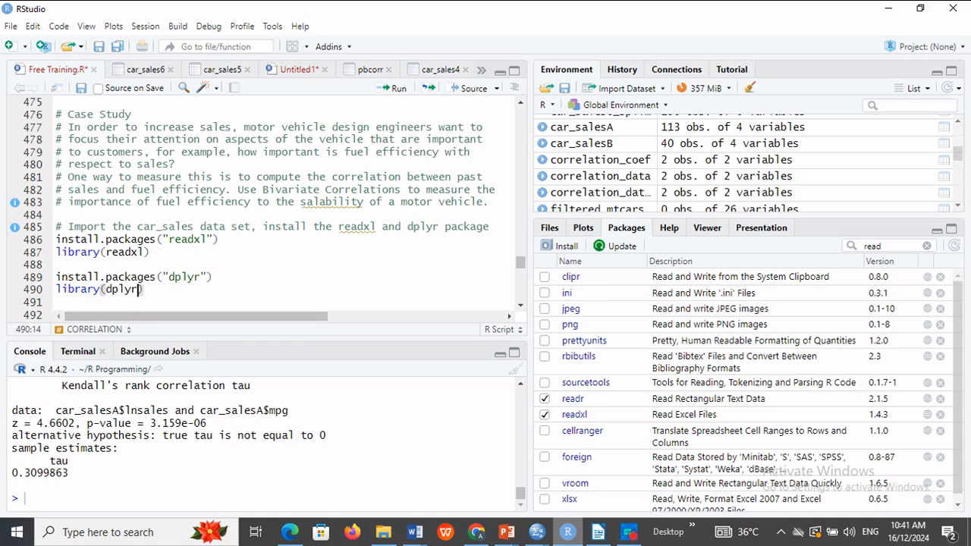
# - Look up dplyr among the installed packages to check whether it is loaded, and clear the package filter
pyautogui.moveTo(213, 277); pyautogui.dragTo(33, 279)
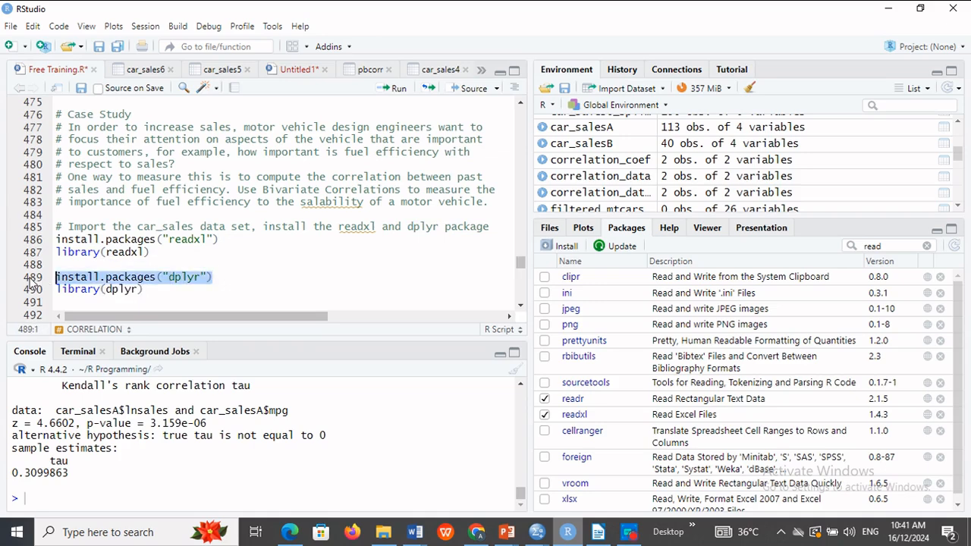
pyautogui.moveTo(144, 289); pyautogui.dragTo(43, 278)
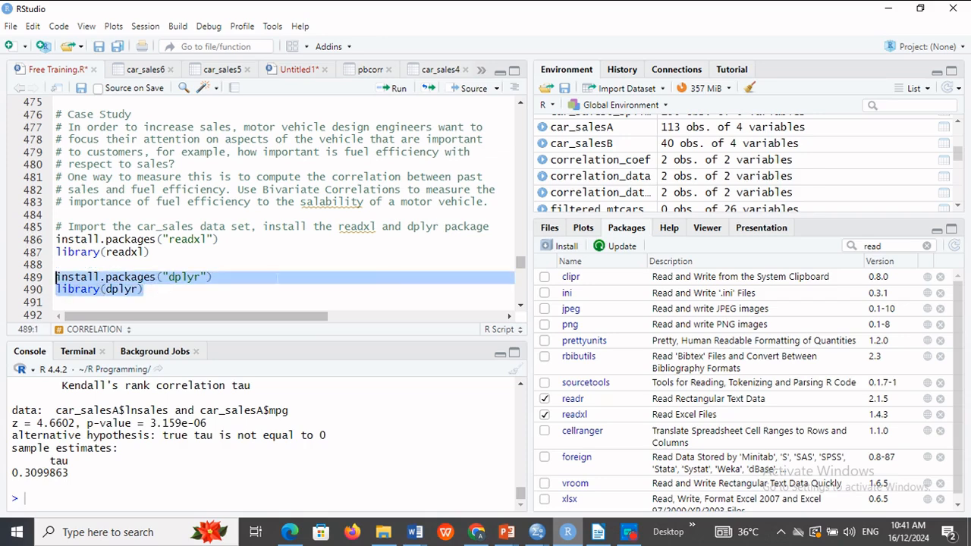
pyautogui.click(929, 251)
pyautogui.write('d')
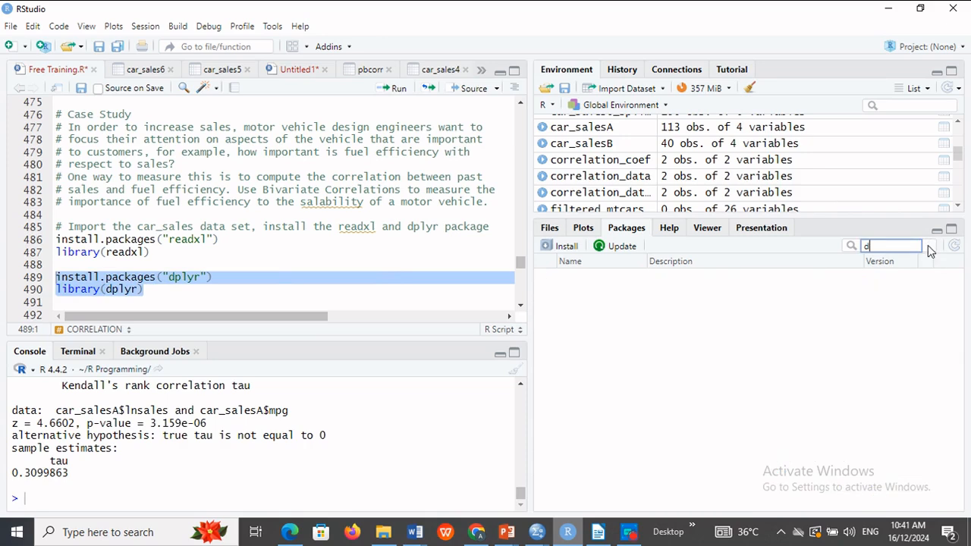
pyautogui.write('plyr')
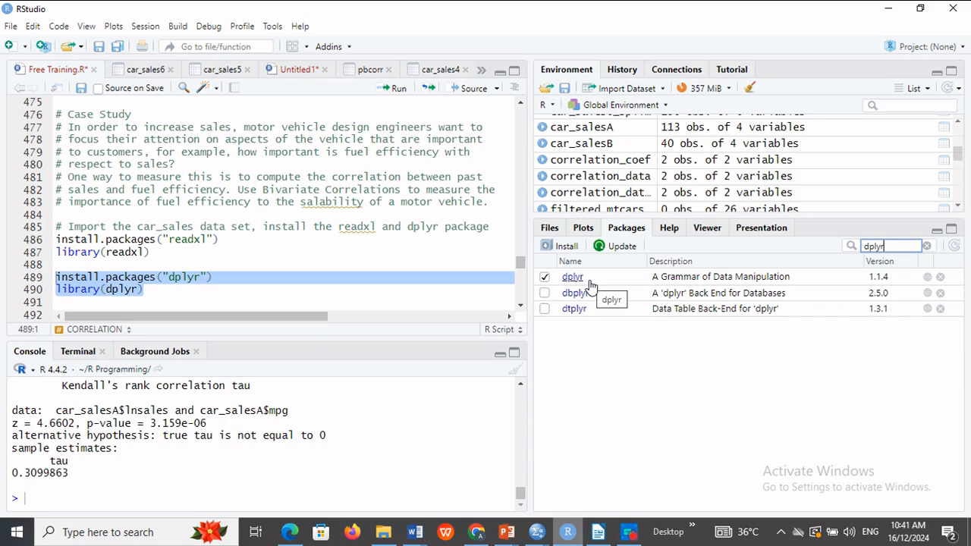
pyautogui.click(930, 246)
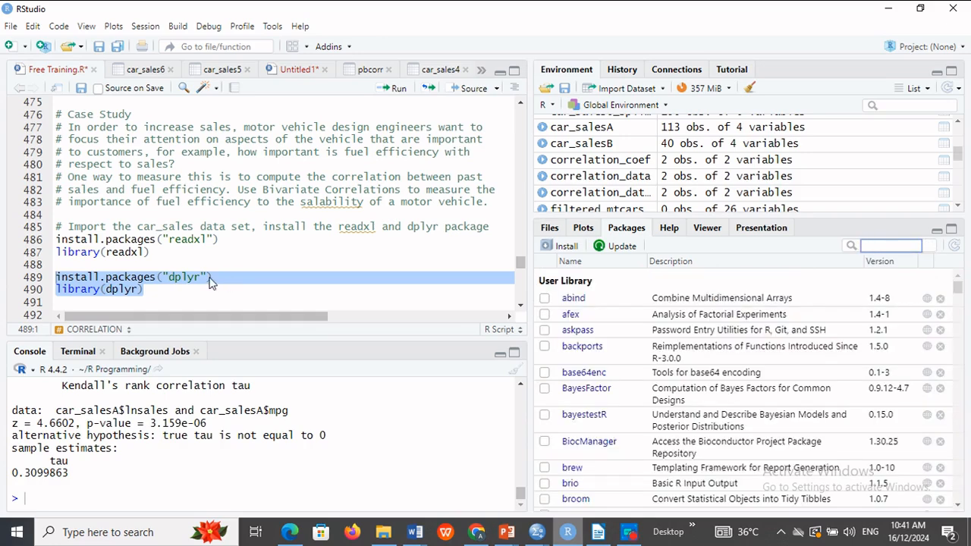
pyautogui.click(173, 278)
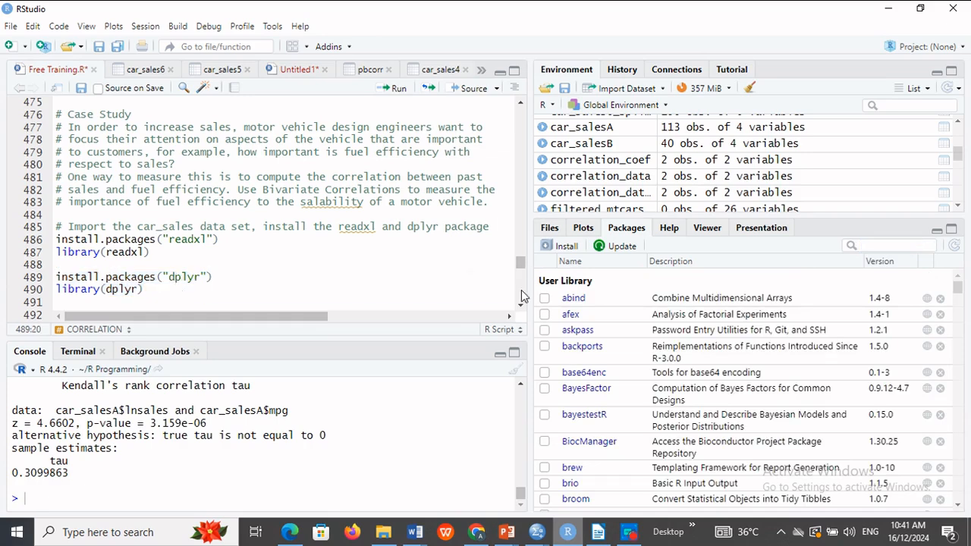
# - Write getwd() on line 492, below the dplyr lines in the script
pyautogui.click(520, 308)
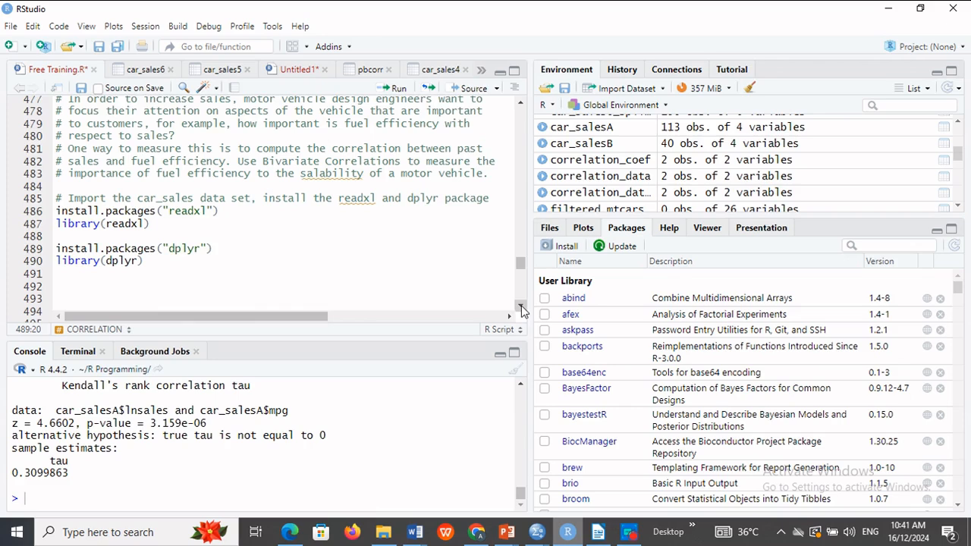
pyautogui.click(521, 307)
pyautogui.click(56, 259)
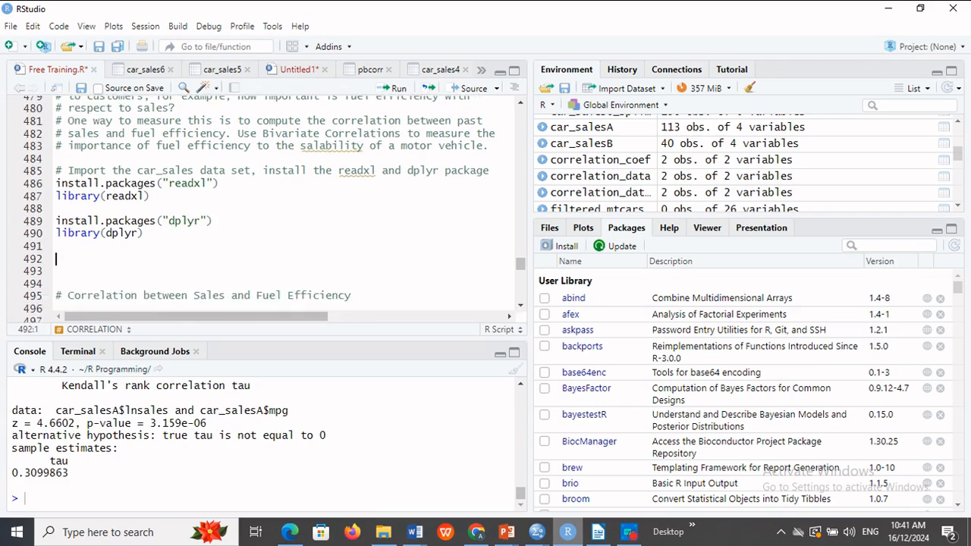
pyautogui.write('get')
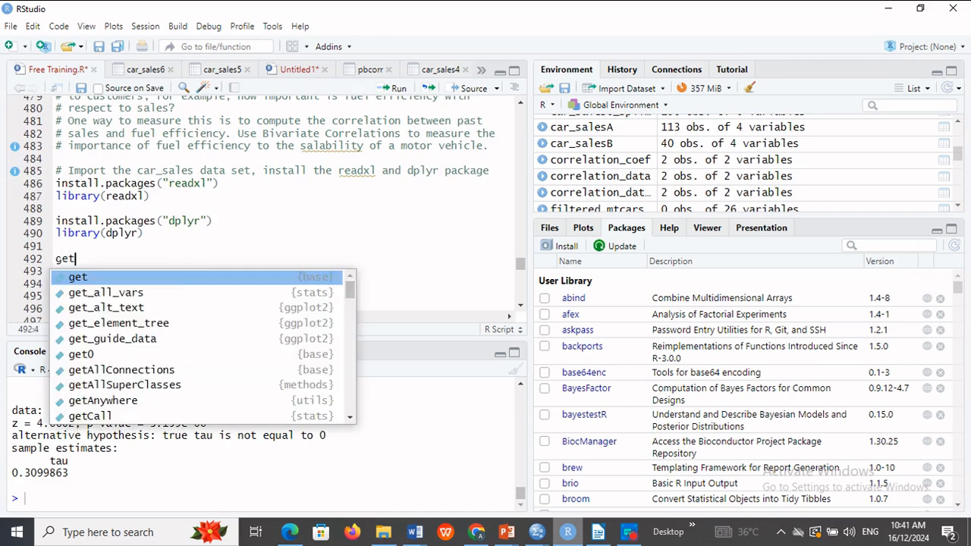
pyautogui.write('w')
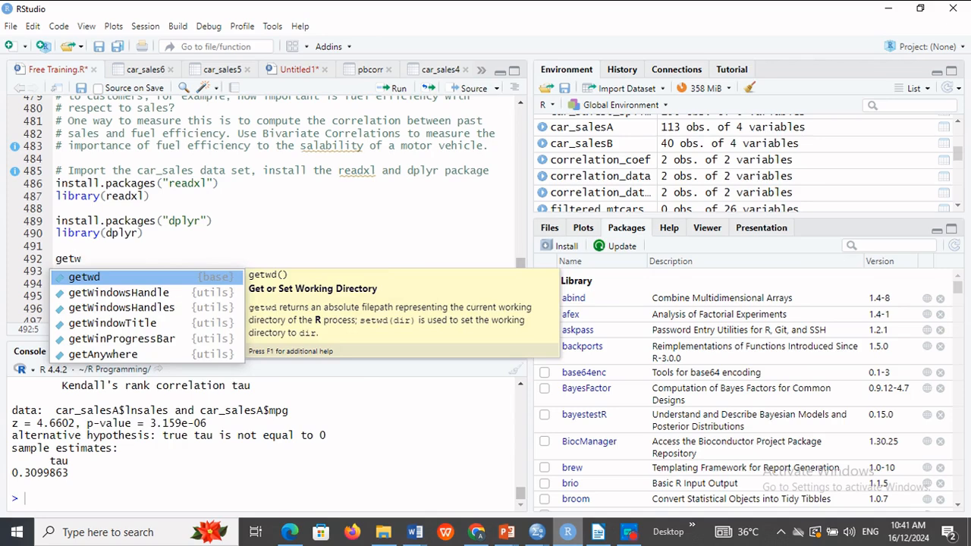
pyautogui.press('Tab')
pyautogui.press('End')
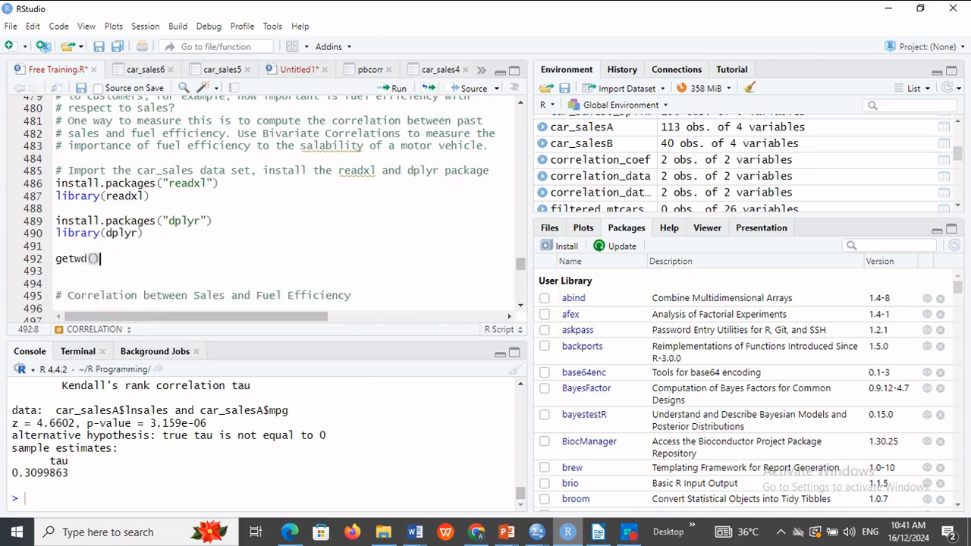
# - Clear the console and run the getwd() line to get the current working directory
pyautogui.hotkey('shift', 'Home')
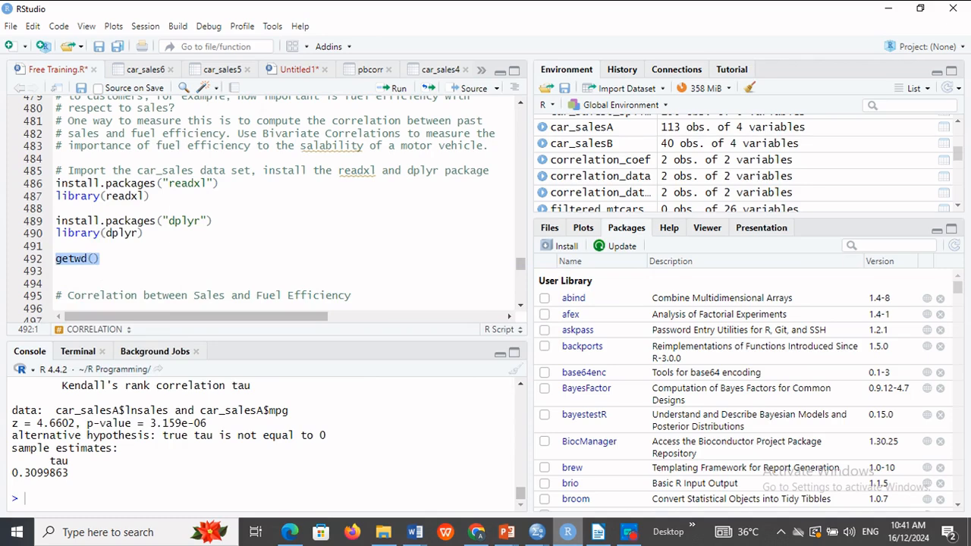
pyautogui.click(514, 372)
pyautogui.click(397, 88)
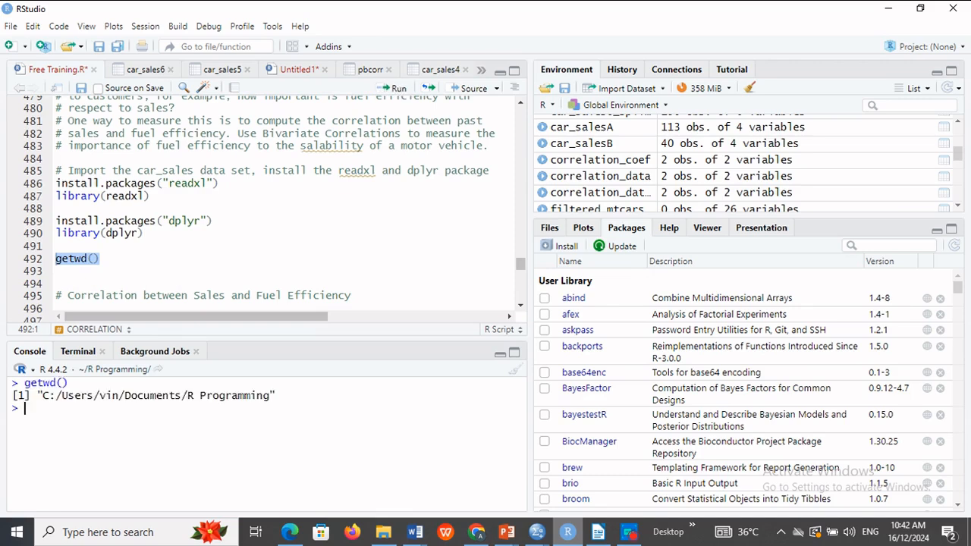
# - Add a setwd() line below getwd() containing the quoted path of the Documents/R Programming folder from the console output
pyautogui.moveTo(276, 395); pyautogui.dragTo(37, 395)
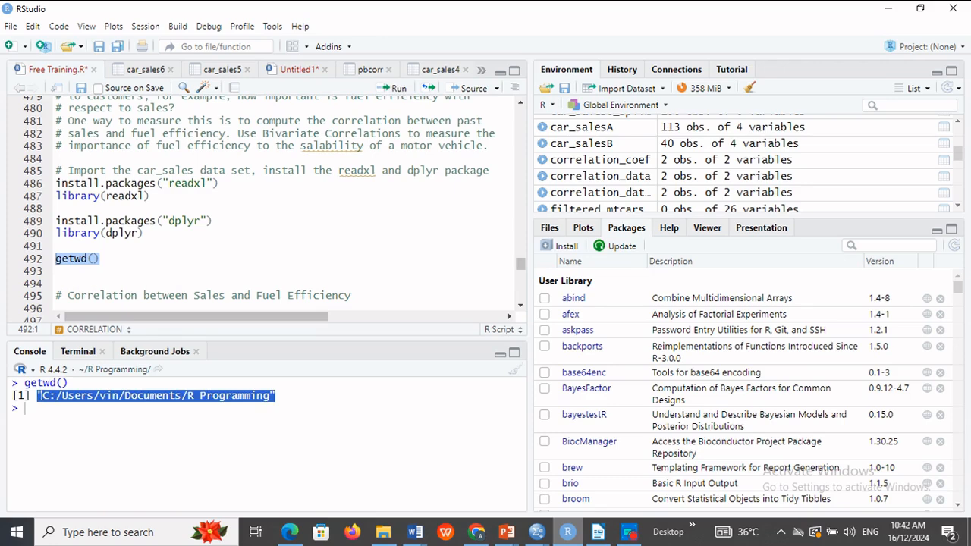
pyautogui.click(115, 262)
pyautogui.press('Return')
pyautogui.write('set')
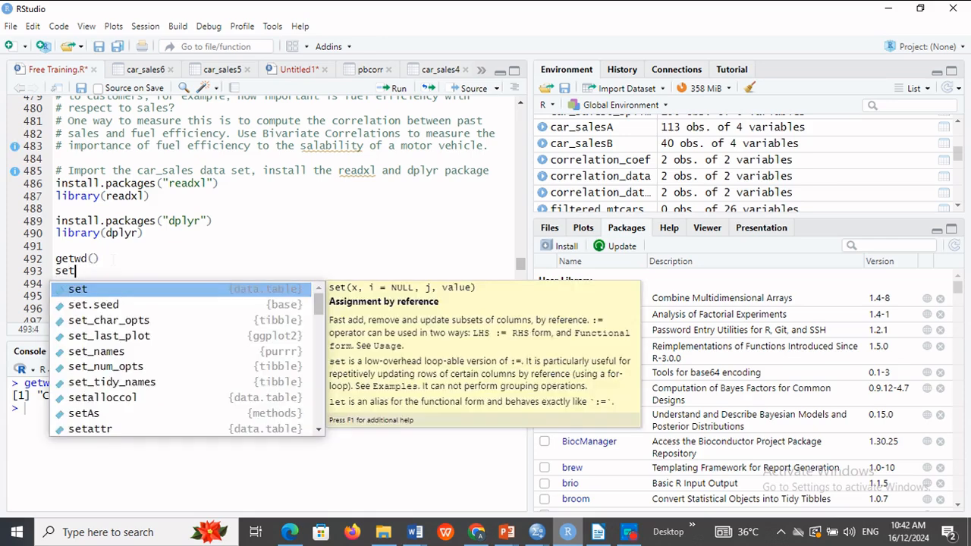
pyautogui.write('w')
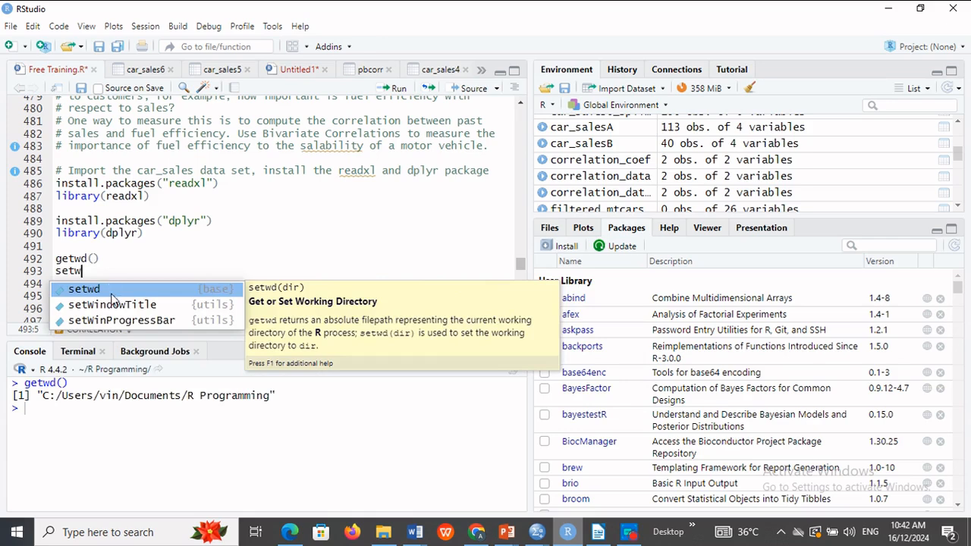
pyautogui.press('Tab')
pyautogui.write('"C:/Users/vin/Documents/R Programming"')
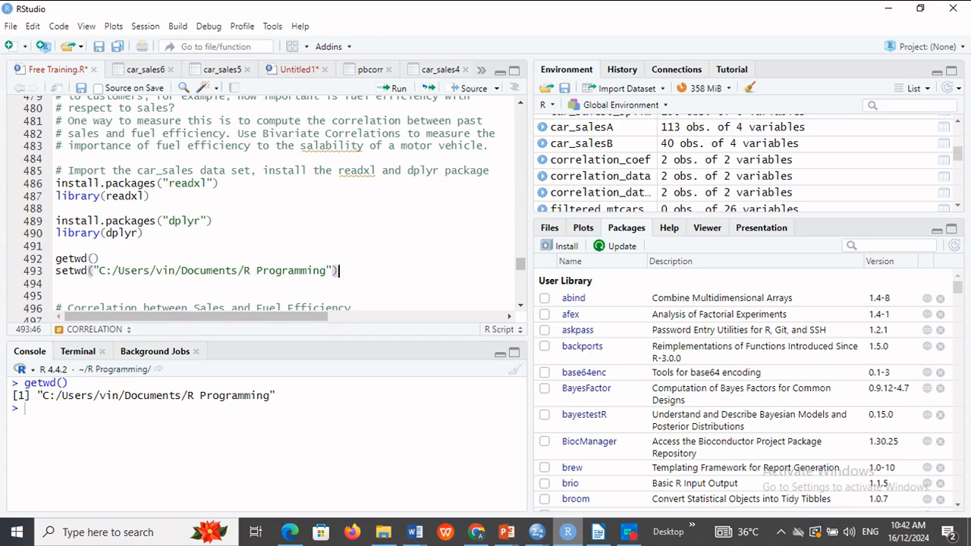
# - Open the R Programming folder in the file browser and compare its location with the path in the setwd line
pyautogui.click(551, 229)
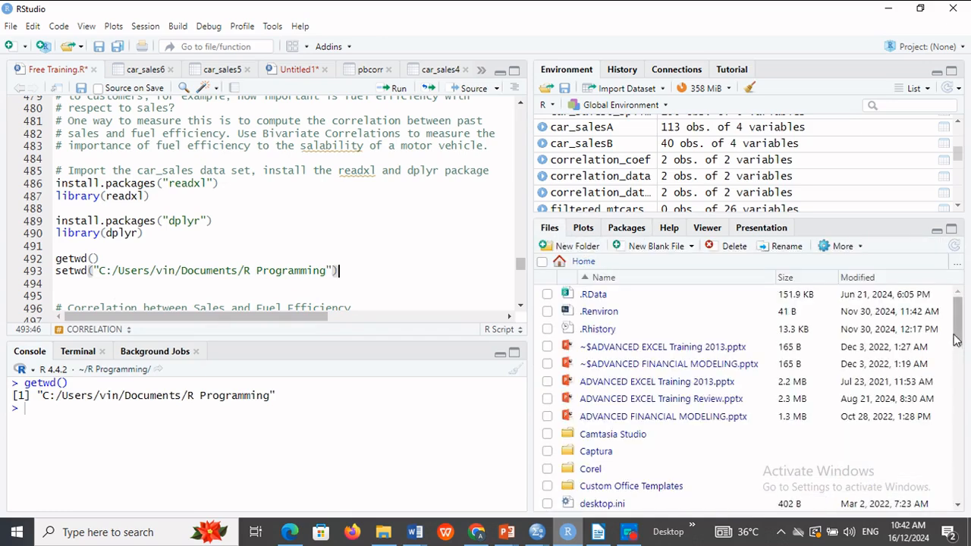
pyautogui.moveTo(958, 318); pyautogui.dragTo(968, 482)
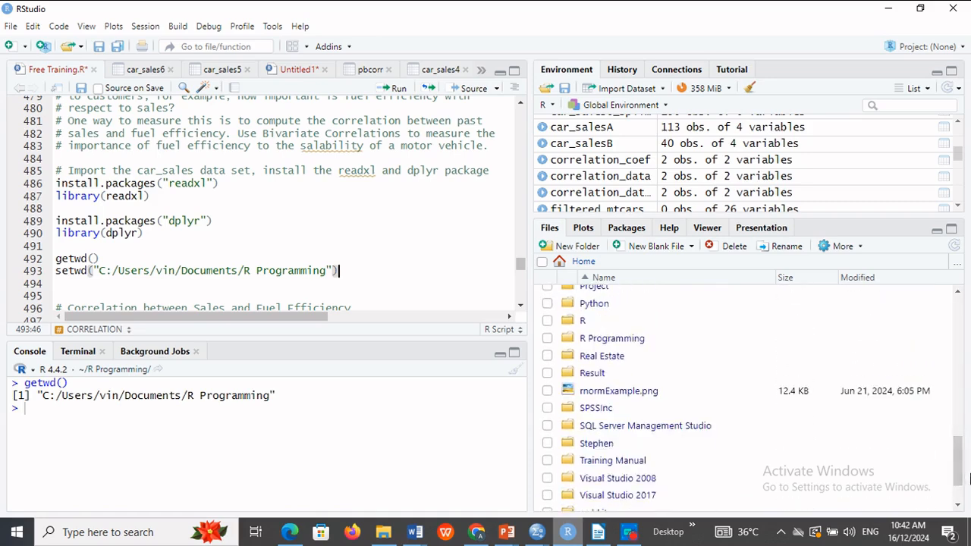
pyautogui.click(615, 340)
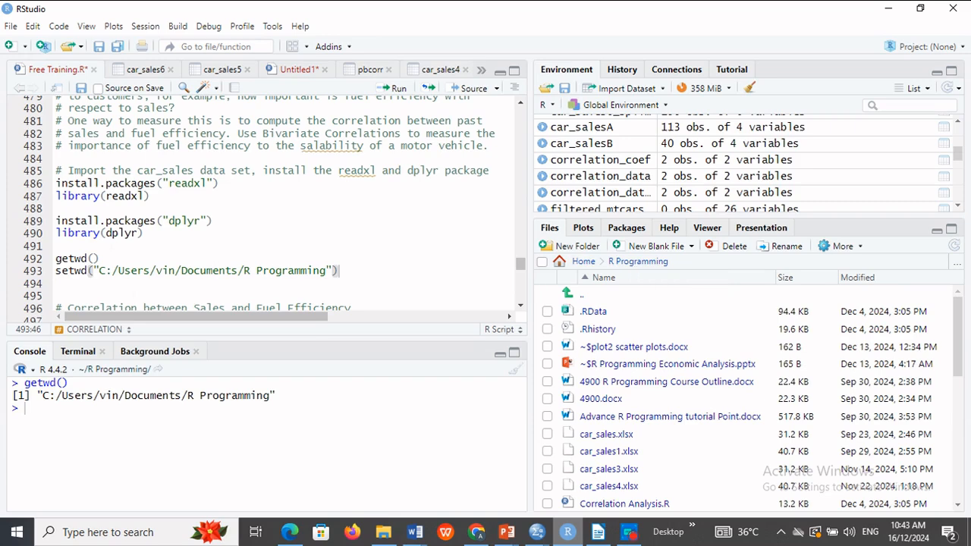
pyautogui.moveTo(275, 395); pyautogui.dragTo(123, 395)
pyautogui.moveTo(56, 271); pyautogui.dragTo(356, 273)
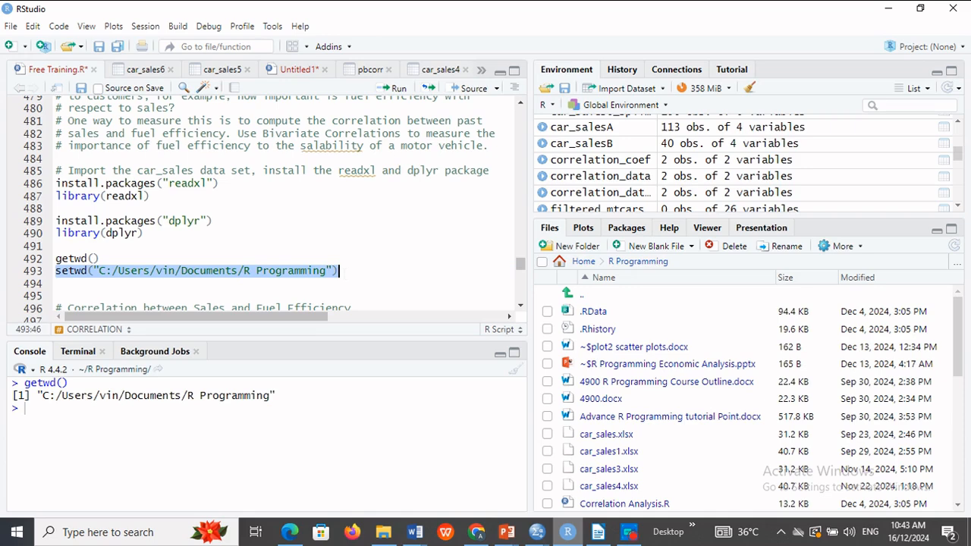
# - Start an assignment to car_sales4 on line 495, below the setwd() line, leaving one blank line between them
pyautogui.click(346, 274)
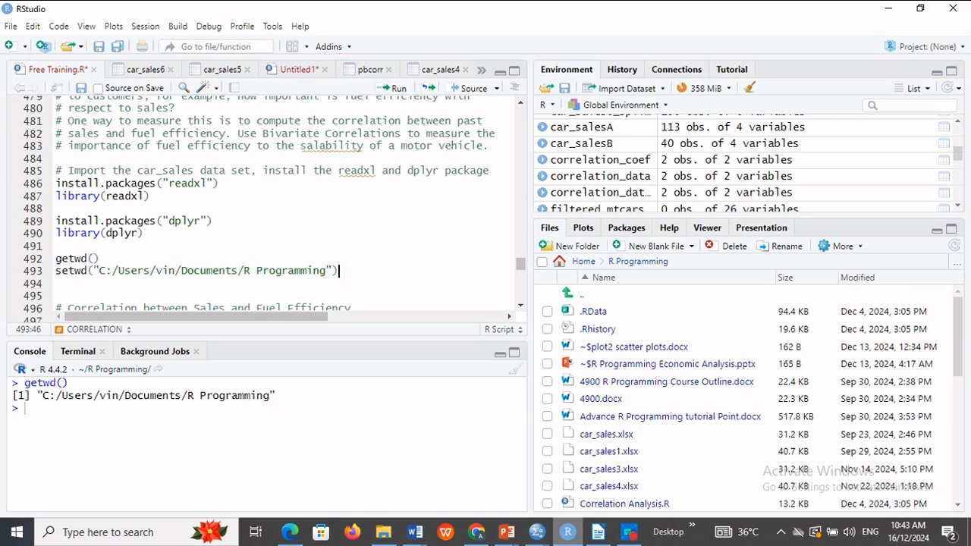
pyautogui.press('Return')
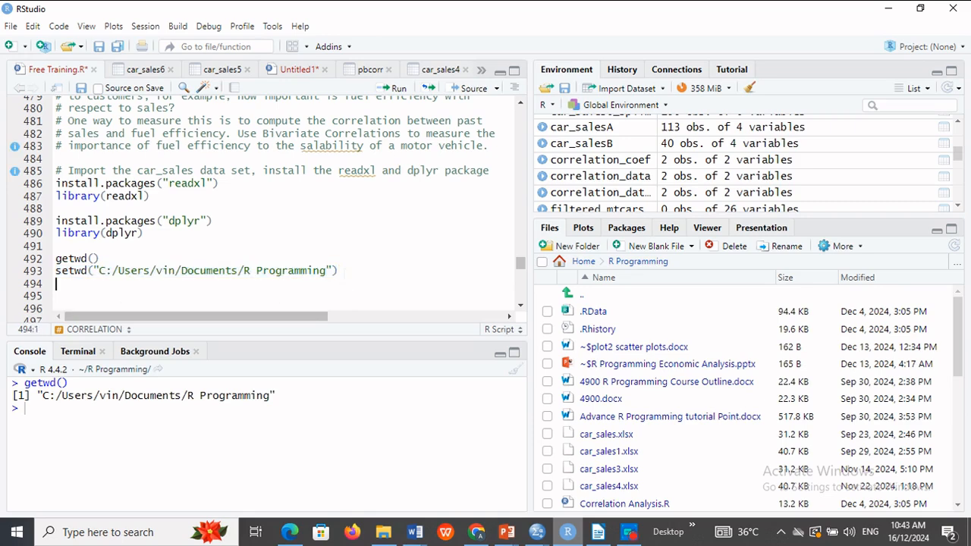
pyautogui.press('Down')
pyautogui.press('Down')
pyautogui.press('Down')
pyautogui.press('Down')
pyautogui.press('Up')
pyautogui.press('Up')
pyautogui.press('Up')
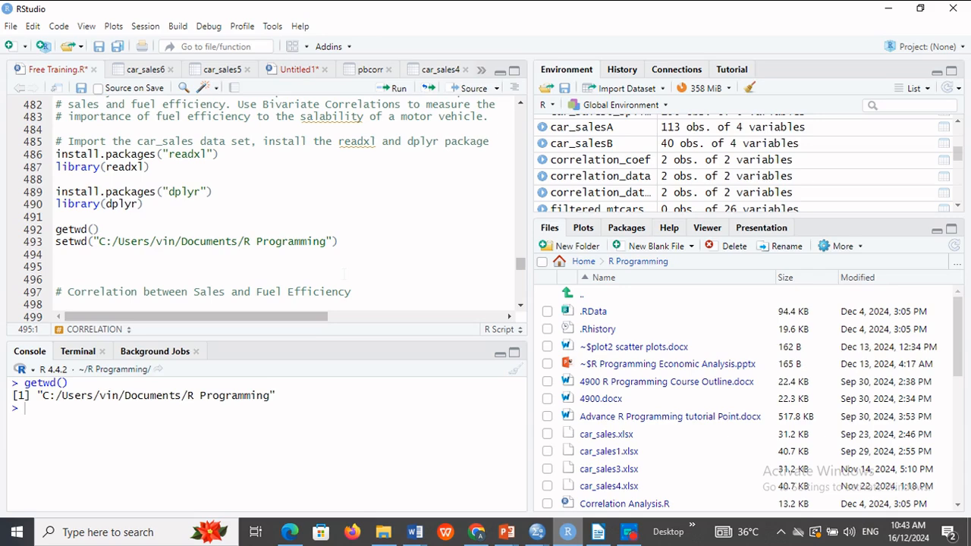
pyautogui.write('car')
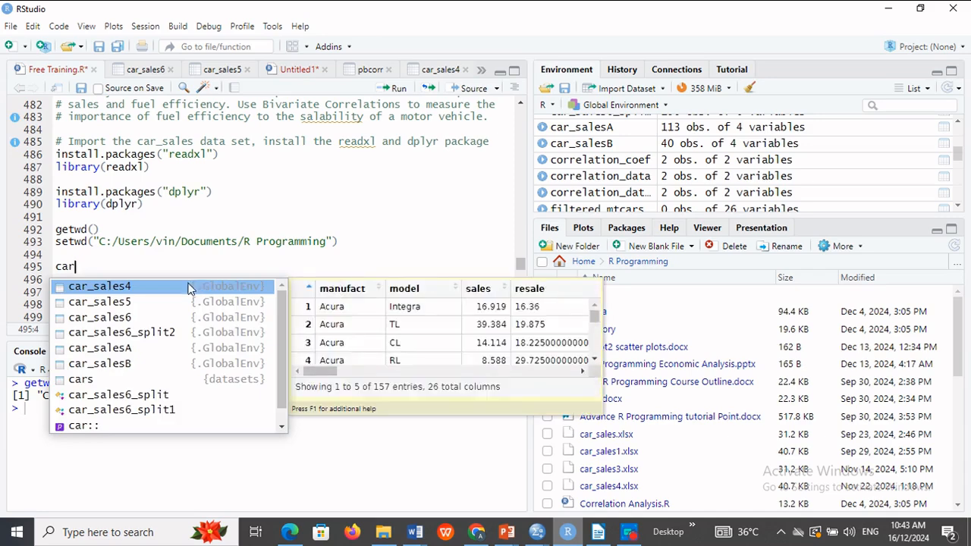
pyautogui.click(190, 286)
pyautogui.write('<-')
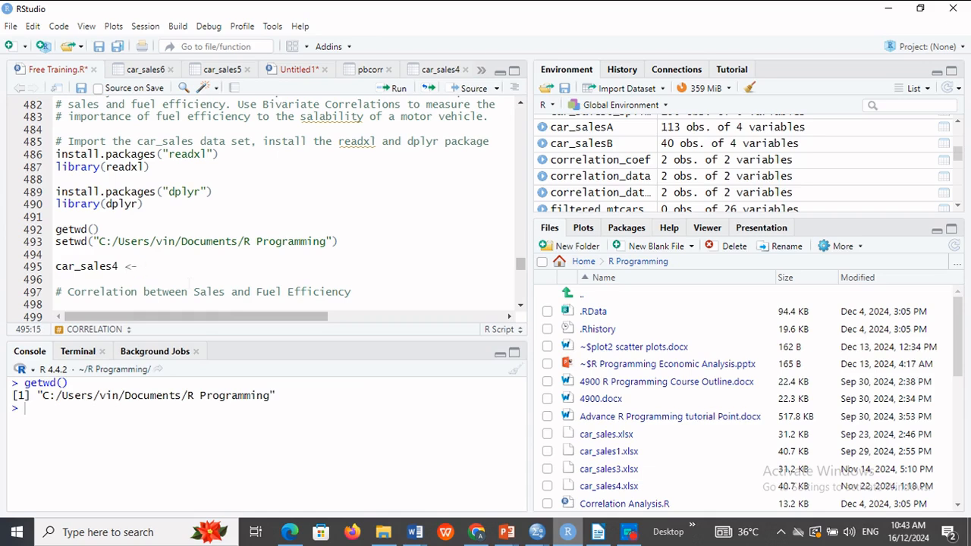
# - Add the read_excel() function from readxl as the right side of the car_sales4 assignment
pyautogui.write('read')
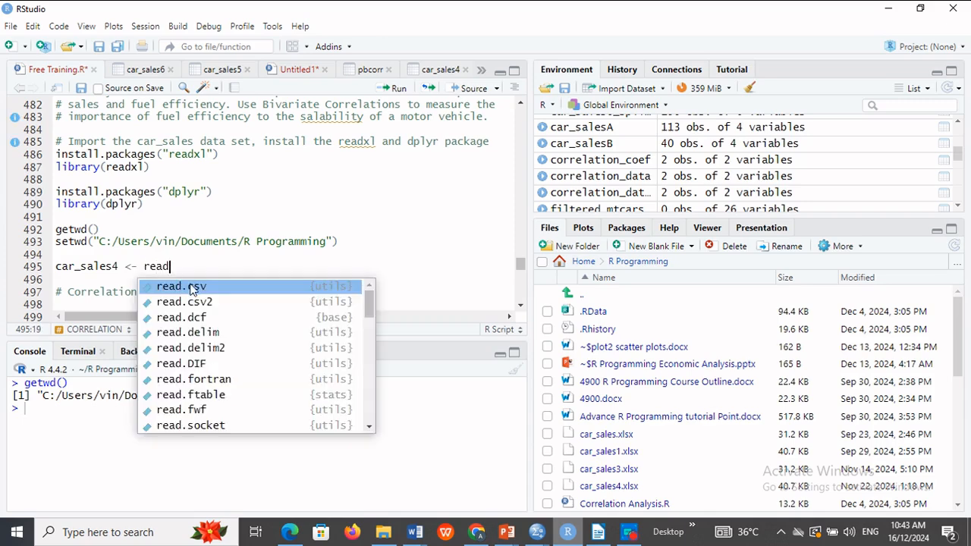
pyautogui.write('_')
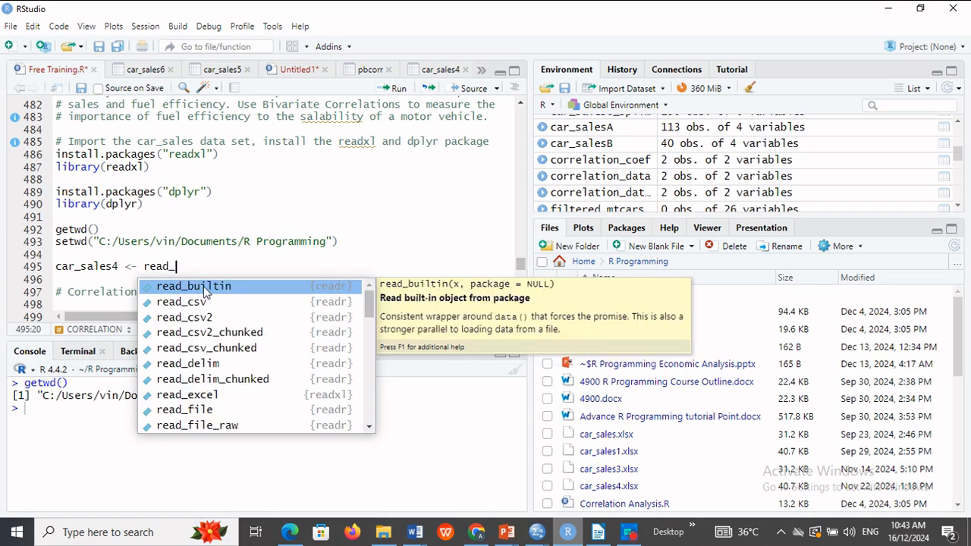
pyautogui.press('Down')
pyautogui.press('Down')
pyautogui.press('Down')
pyautogui.press('Down')
pyautogui.press('Down')
pyautogui.press('Down')
pyautogui.press('Down')
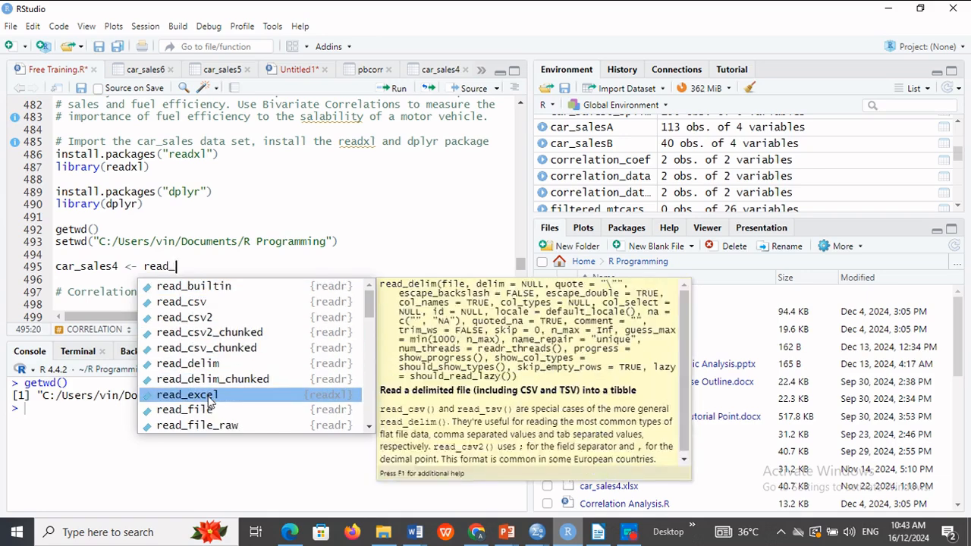
pyautogui.press('Return')
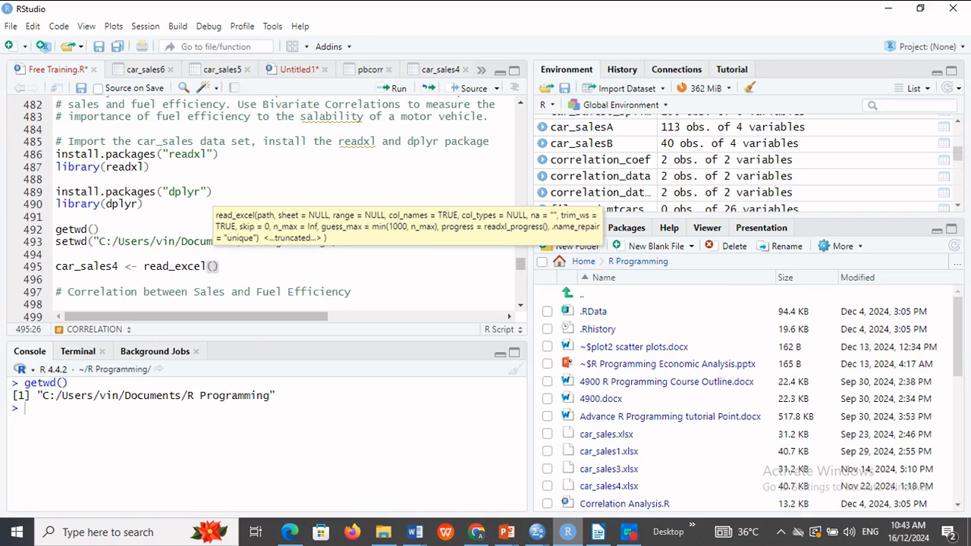
# - Enter car_sales4.xlsx without quotes as the read_excel() argument and try running the line
pyautogui.write('car')
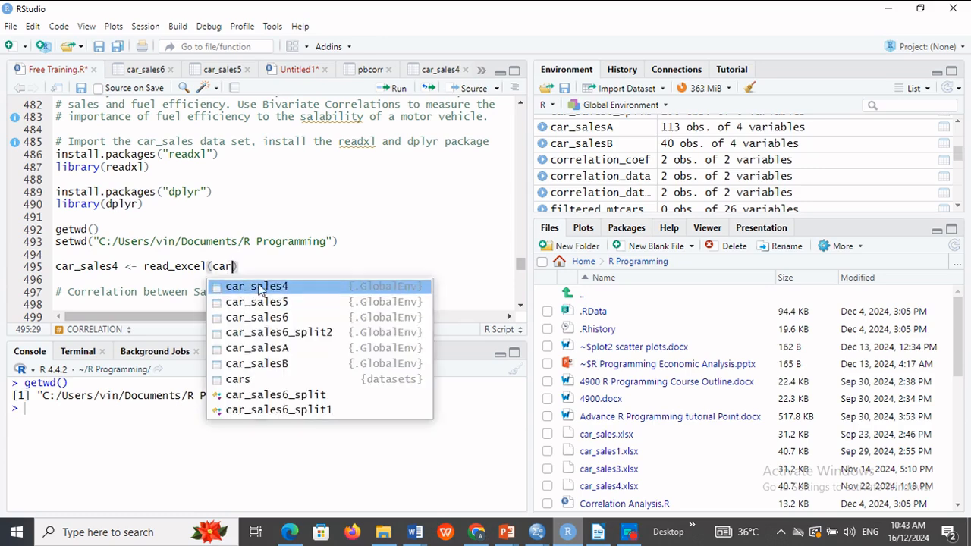
pyautogui.click(259, 290)
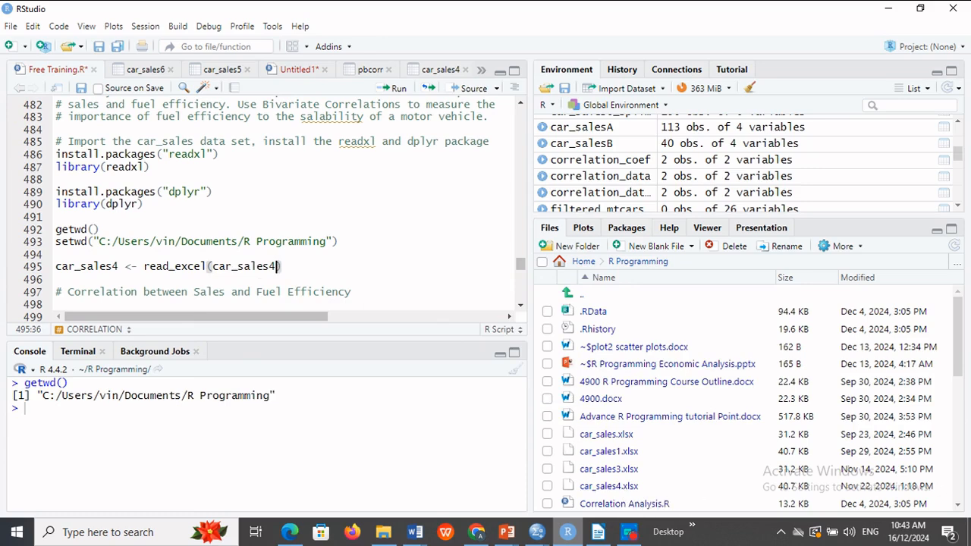
pyautogui.write('.x')
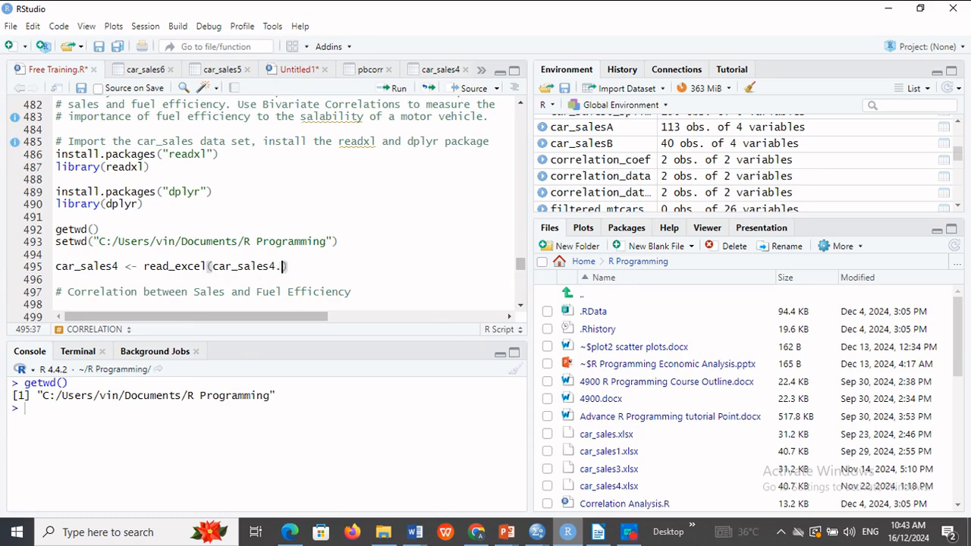
pyautogui.write('l')
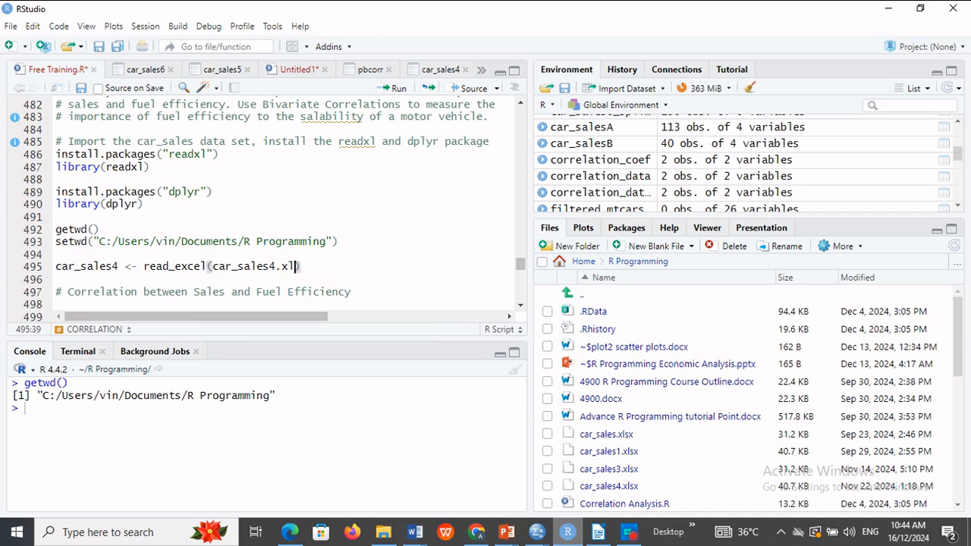
pyautogui.write('sx')
pyautogui.press('End')
pyautogui.hotkey('shift', 'Home')
pyautogui.click(398, 88)
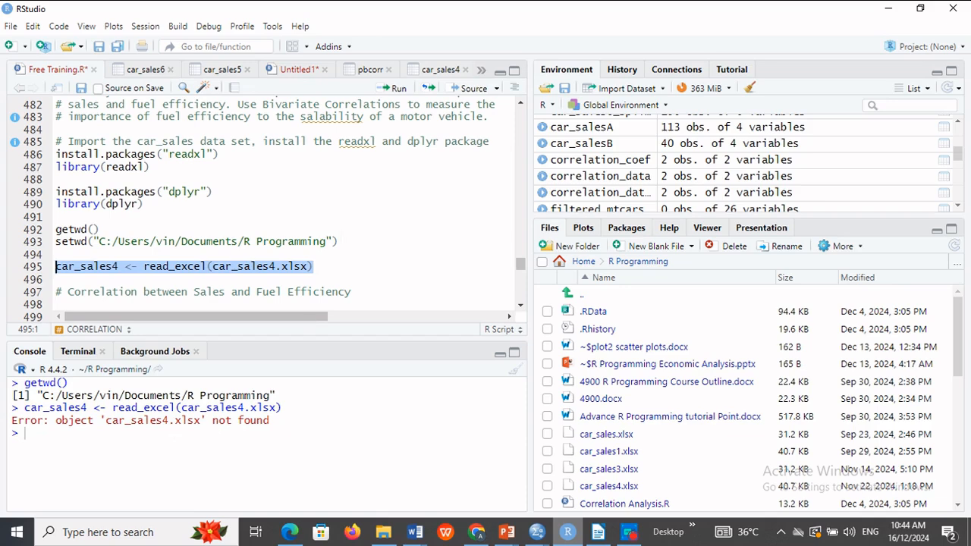
# - Run the setwd() line to set the working directory, and try the car_sales4 import line again
pyautogui.moveTo(337, 241); pyautogui.dragTo(51, 243)
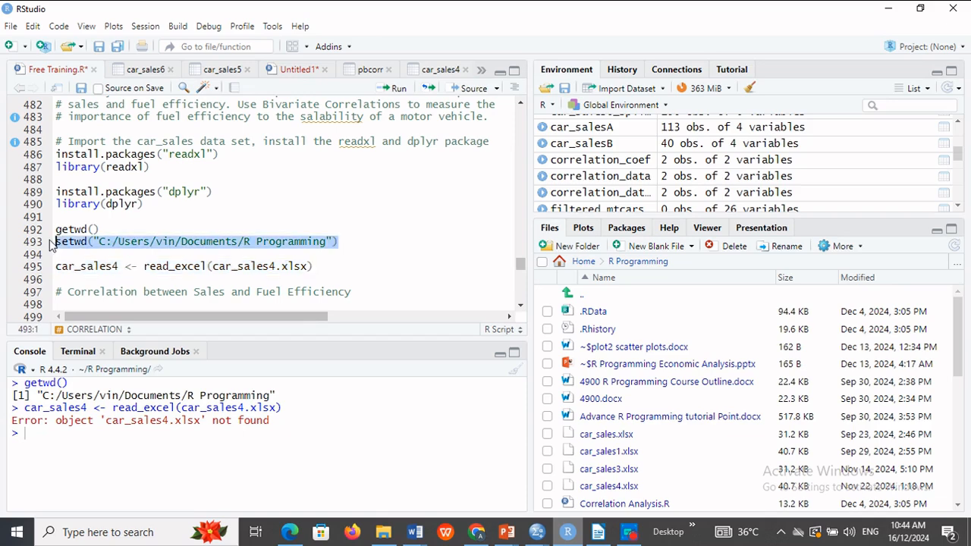
pyautogui.click(394, 88)
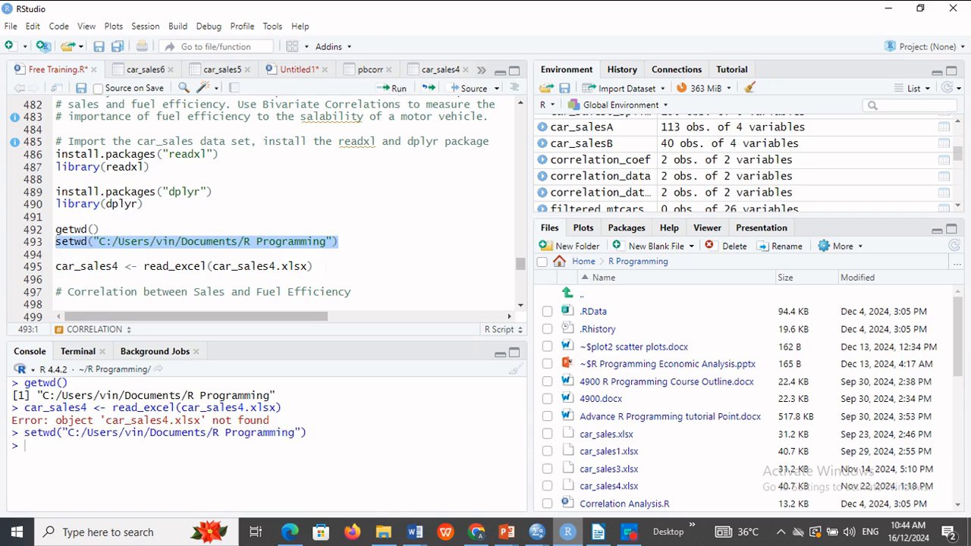
pyautogui.moveTo(313, 266); pyautogui.dragTo(53, 267)
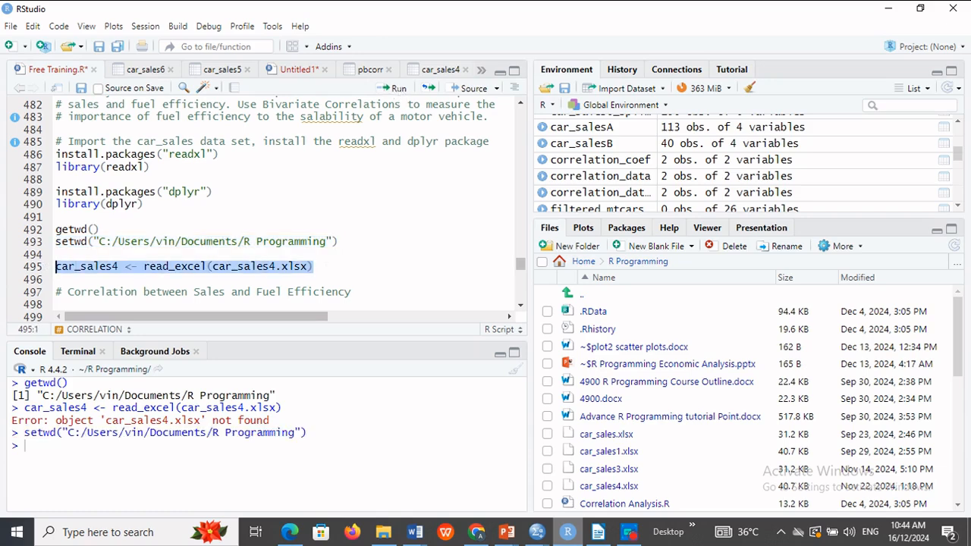
pyautogui.click(400, 89)
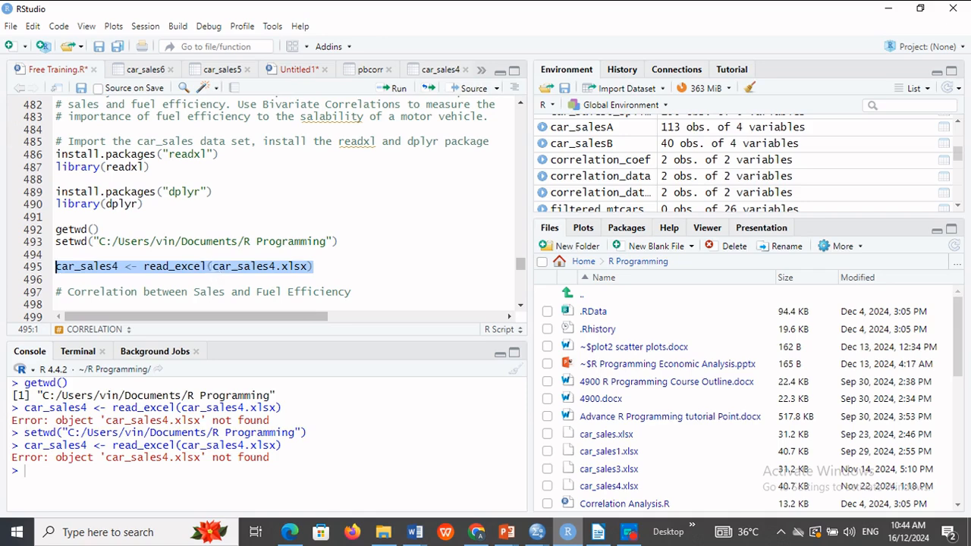
# - Enclose car_sales4.xlsx in double quotes in the read_excel() call and run the line to import the data
pyautogui.click(213, 266)
pyautogui.write('"')
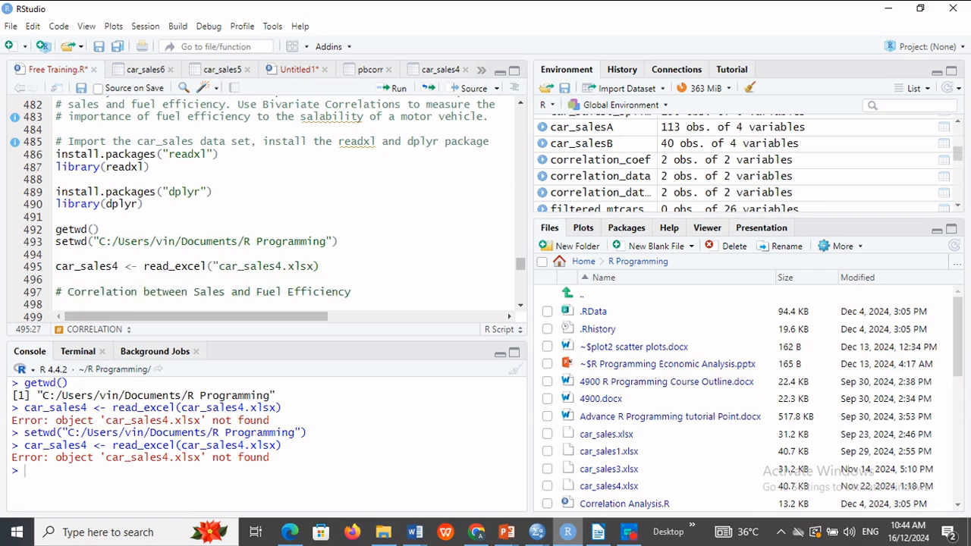
pyautogui.click(316, 267)
pyautogui.write('"')
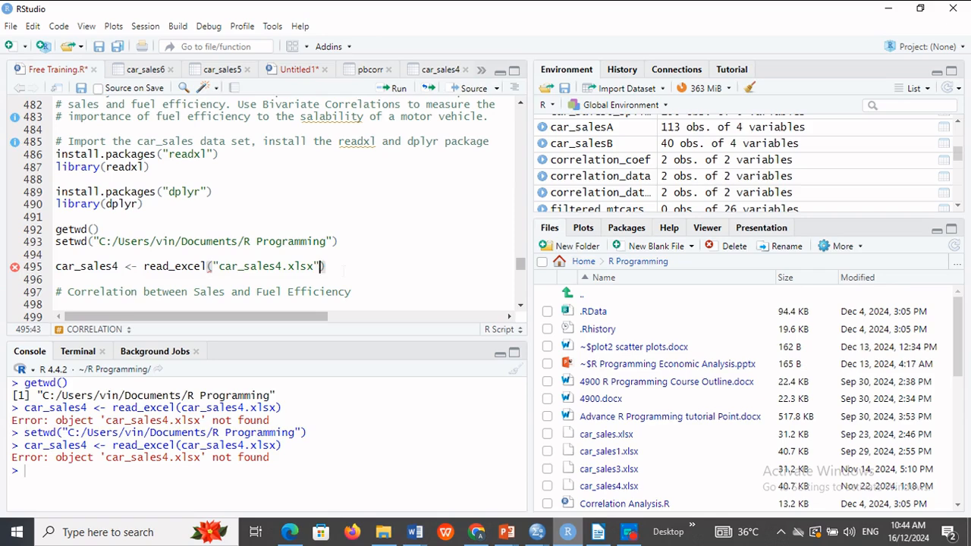
pyautogui.moveTo(325, 267); pyautogui.dragTo(34, 274)
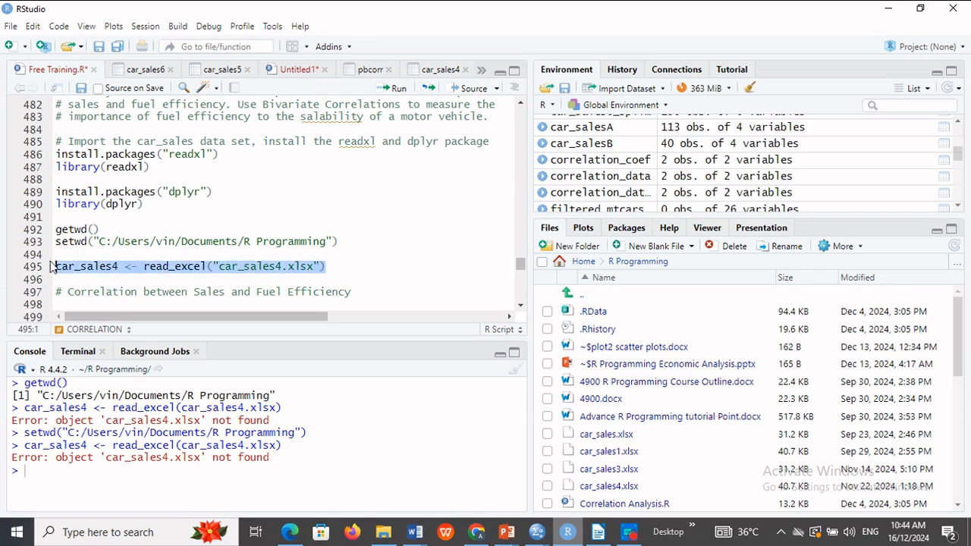
pyautogui.click(395, 89)
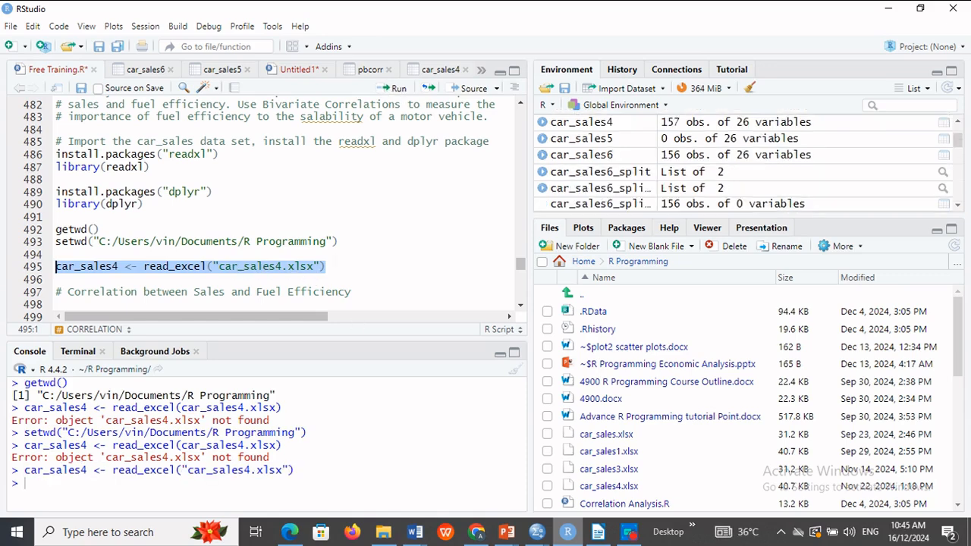
# - Open the car_sales4 data frame in the data viewer and look through its columns from manufact to the mpg area
pyautogui.click(339, 271)
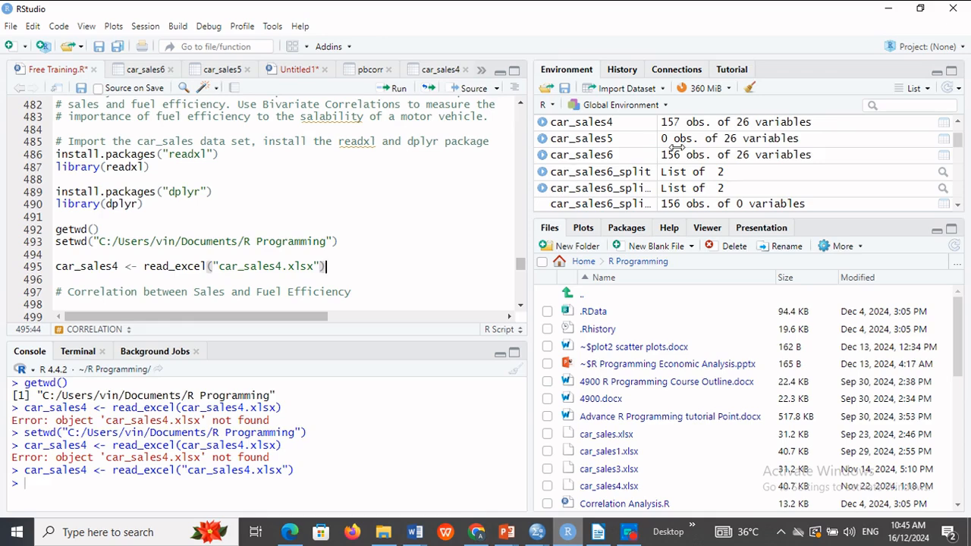
pyautogui.click(945, 128)
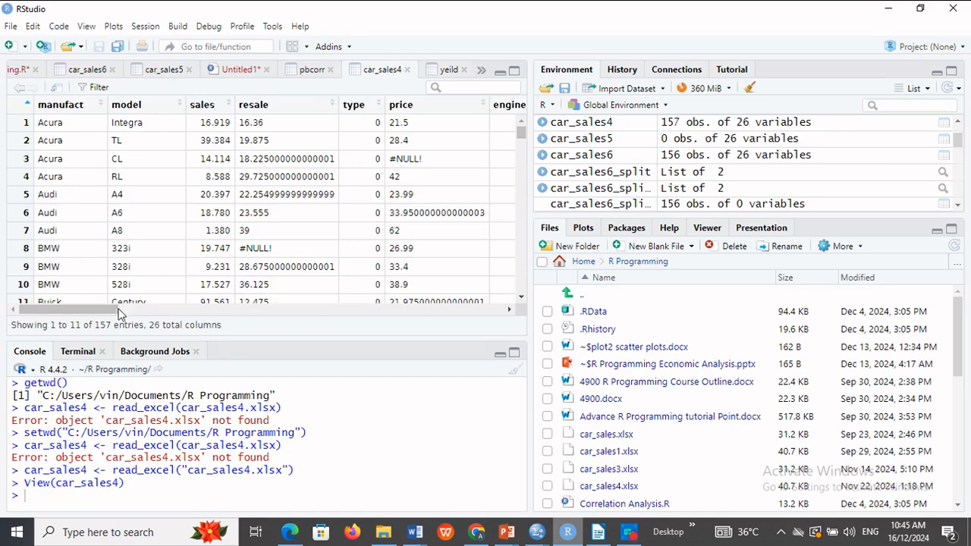
pyautogui.moveTo(118, 314); pyautogui.dragTo(185, 323)
pyautogui.moveTo(125, 313); pyautogui.dragTo(255, 314)
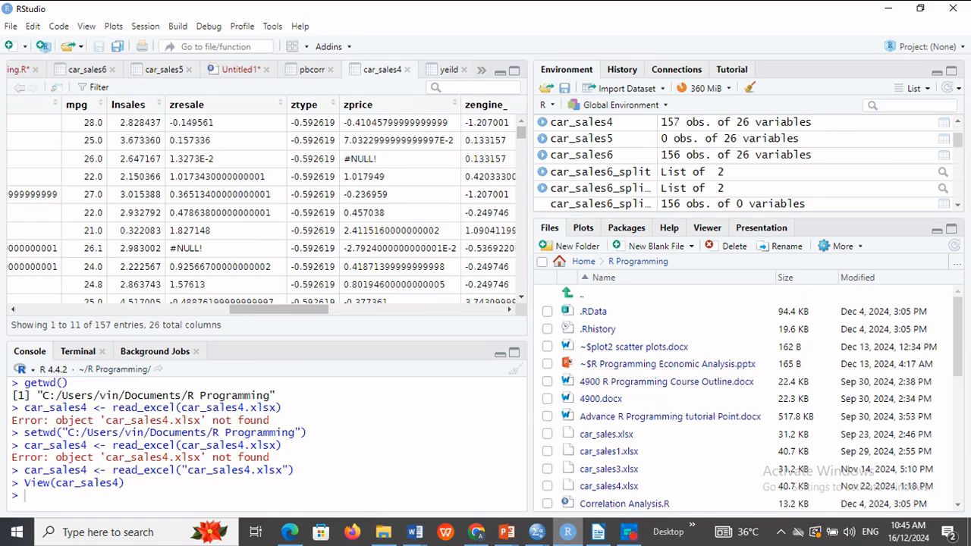
pyautogui.moveTo(255, 311); pyautogui.dragTo(4, 315)
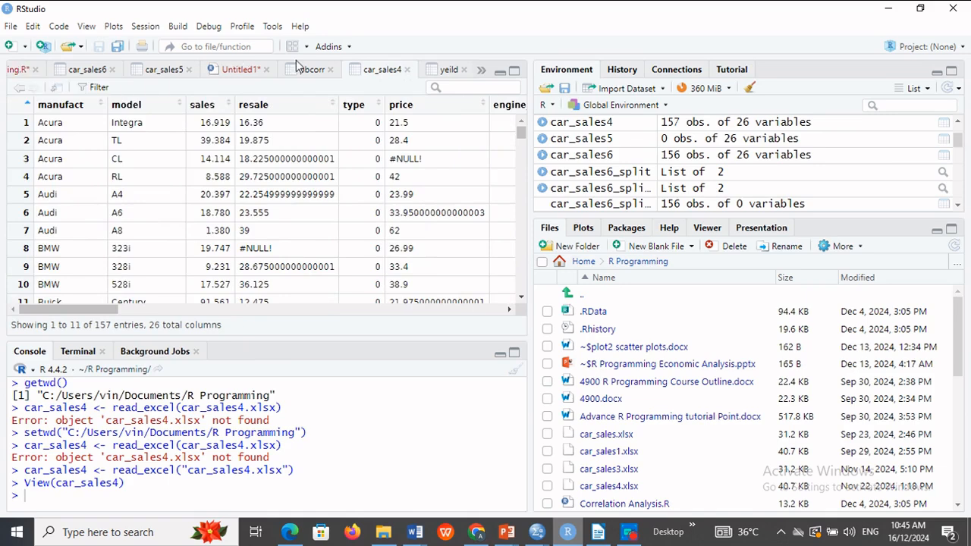
# - Close the pbcorr, car_sales6 and car_sales5 data views
pyautogui.click(330, 69)
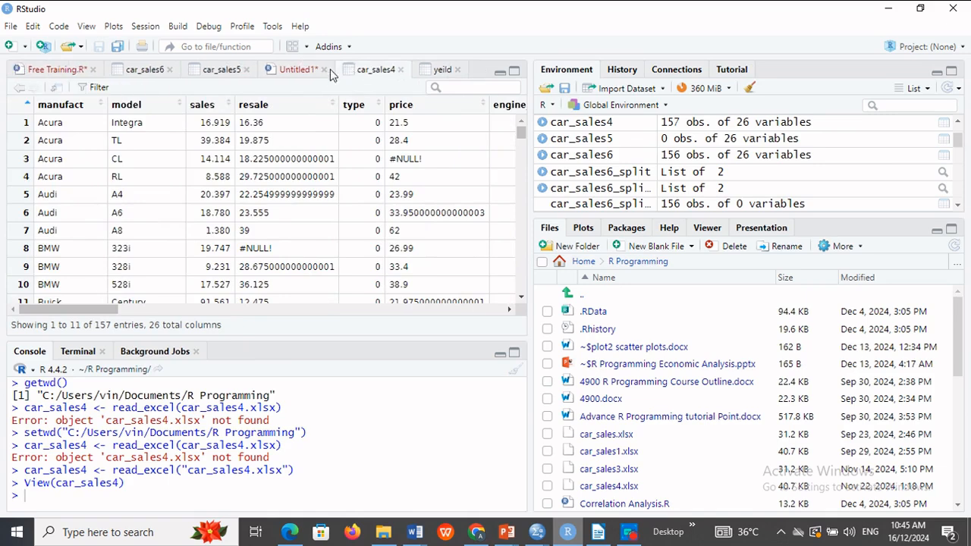
pyautogui.click(170, 70)
pyautogui.click(169, 70)
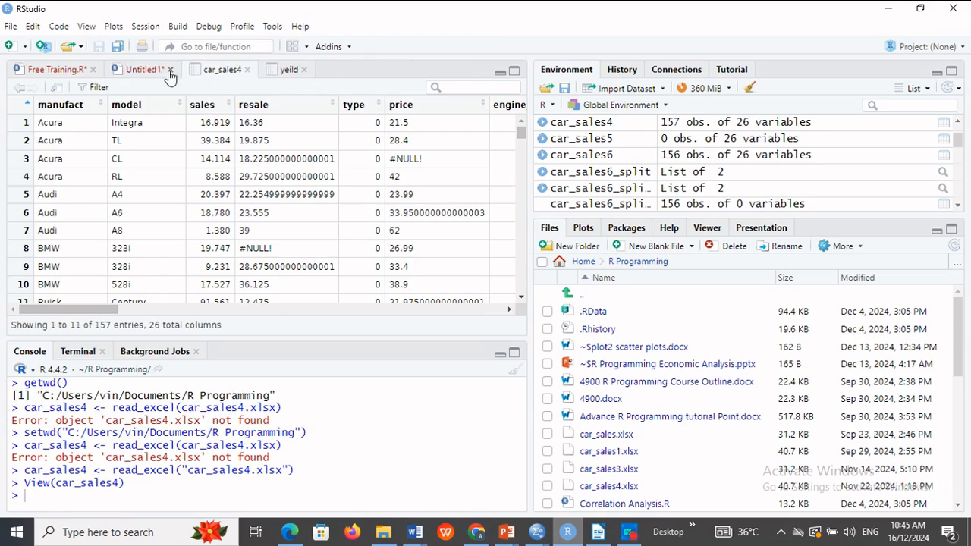
# - Close the Untitled1 script, saving it as Untitled in the R Programming folder, and close the yeild data view
pyautogui.click(170, 70)
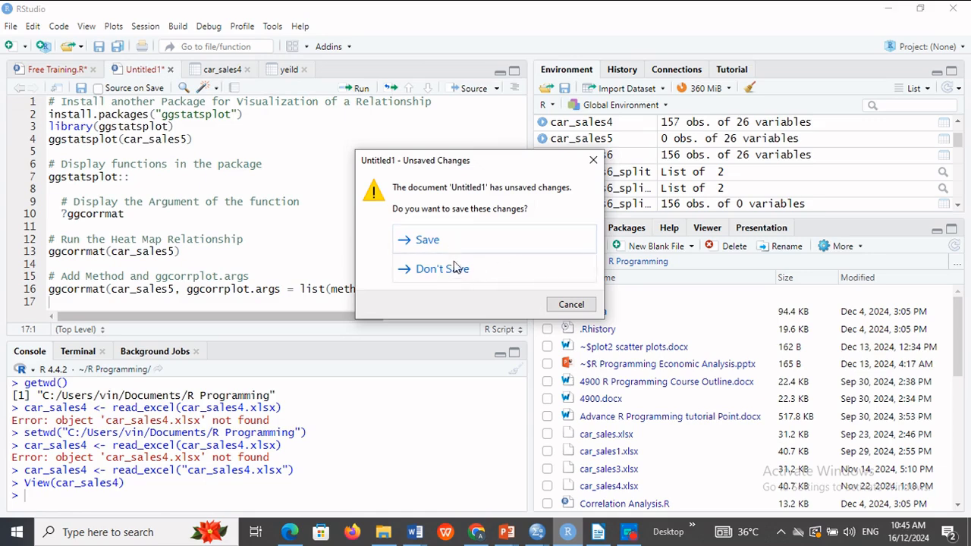
pyautogui.click(449, 241)
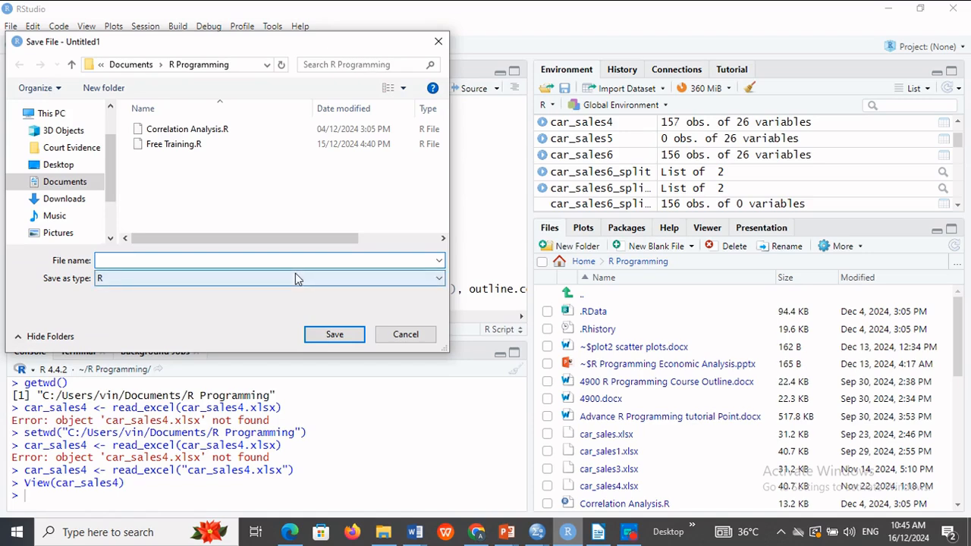
pyautogui.write('Until')
pyautogui.press('BackSpace')
pyautogui.press('BackSpace')
pyautogui.write('itled')
pyautogui.press('Return')
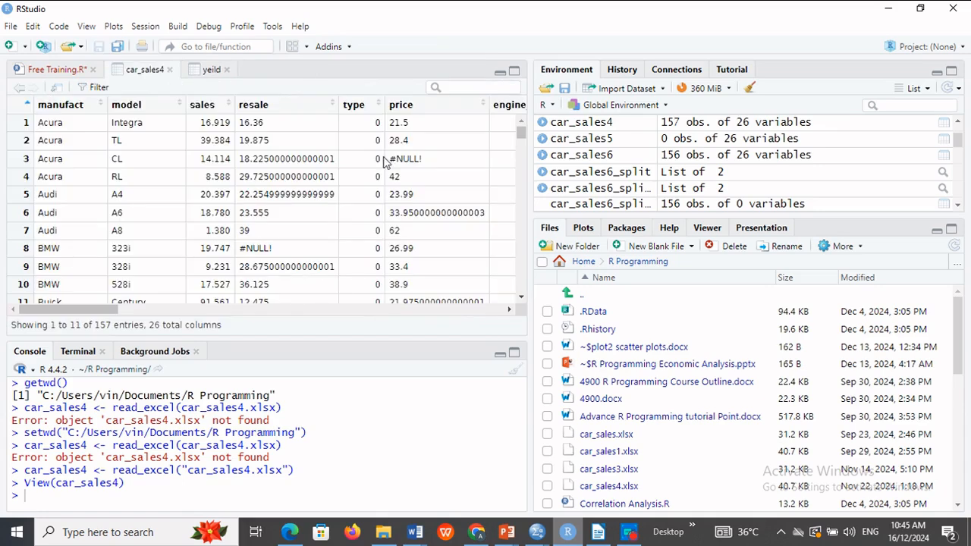
pyautogui.click(226, 69)
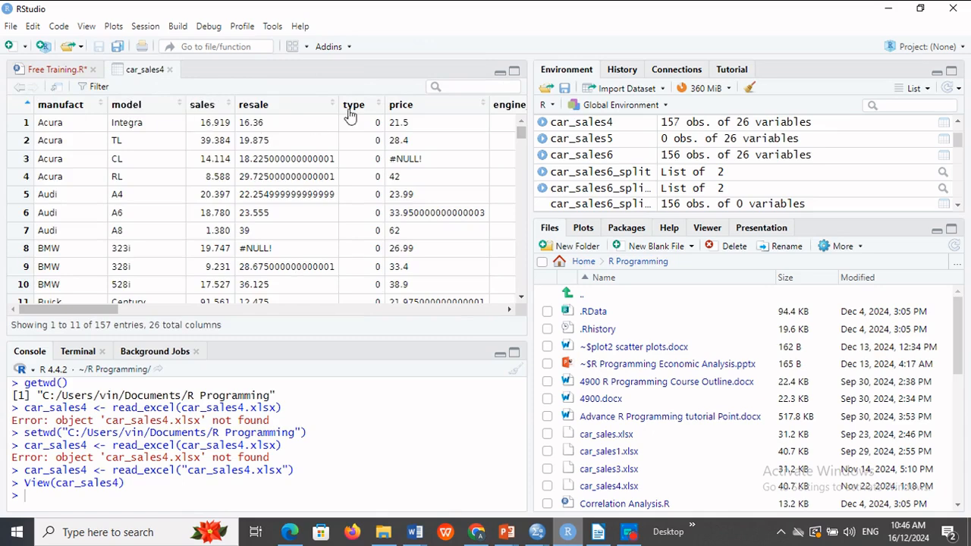
# - Look across the car_sales4 columns through mpg to zprice, and start a new car_sales4 line below the read_excel() line in the Free Training script
pyautogui.moveTo(91, 308); pyautogui.dragTo(244, 301)
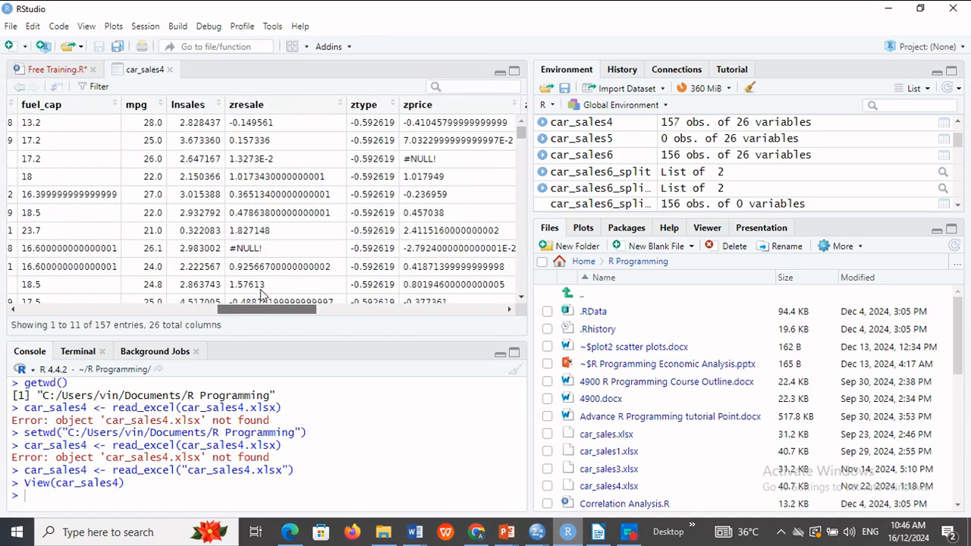
pyautogui.click(52, 70)
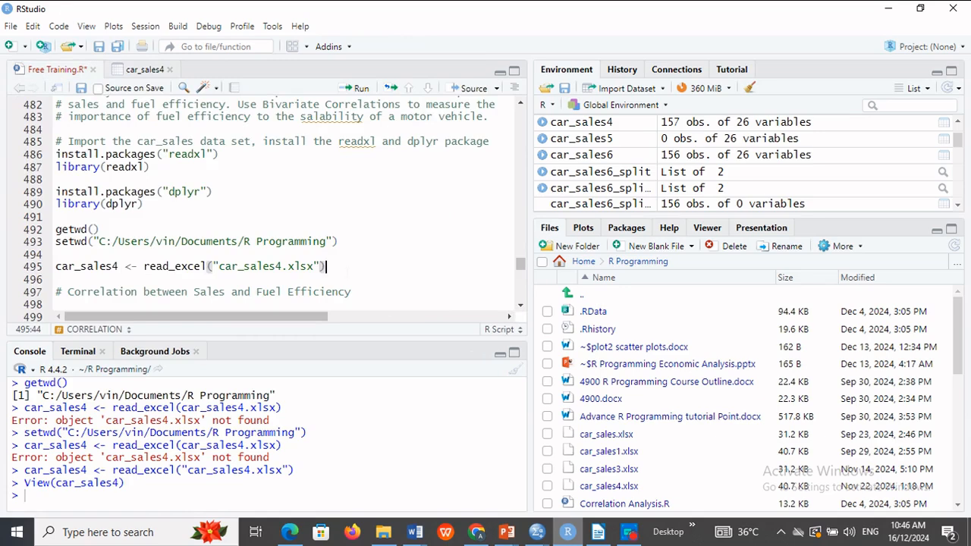
pyautogui.press('Return')
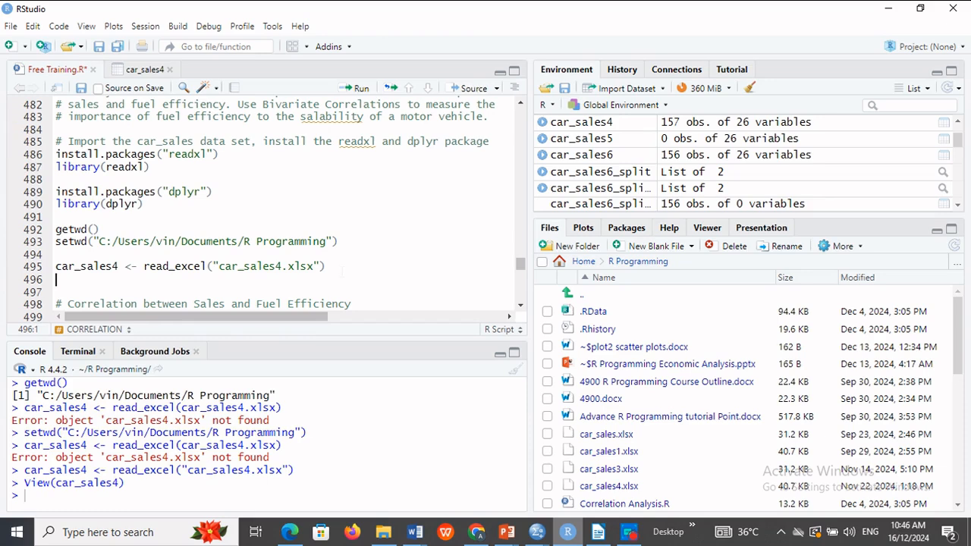
pyautogui.press('Return')
pyautogui.write('car')
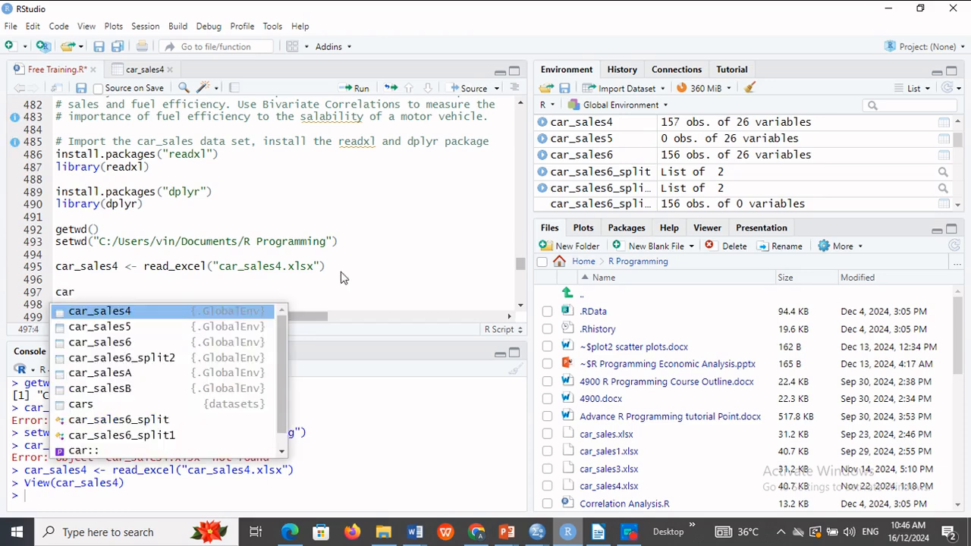
pyautogui.press('Return')
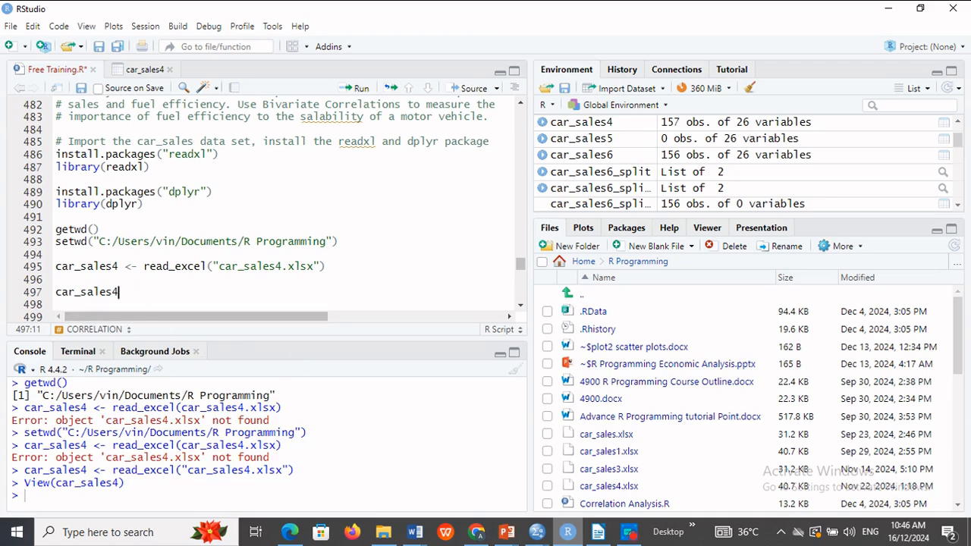
pyautogui.rightClick(634, 490)
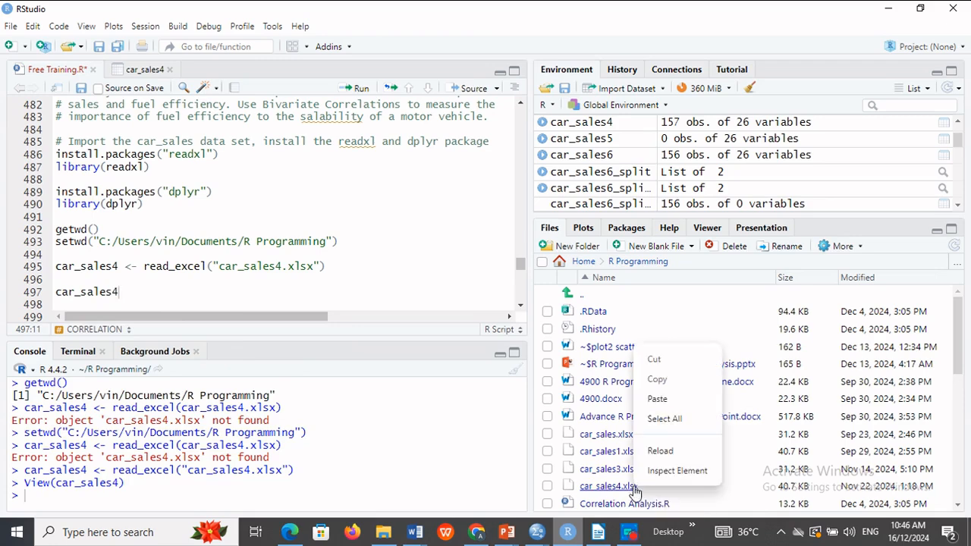
pyautogui.click(633, 486)
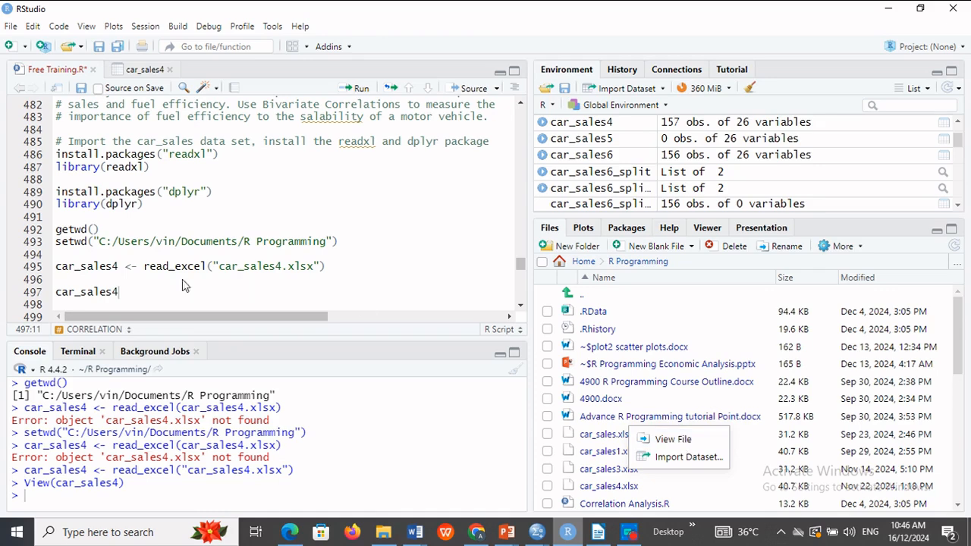
pyautogui.click(120, 291)
pyautogui.click(57, 279)
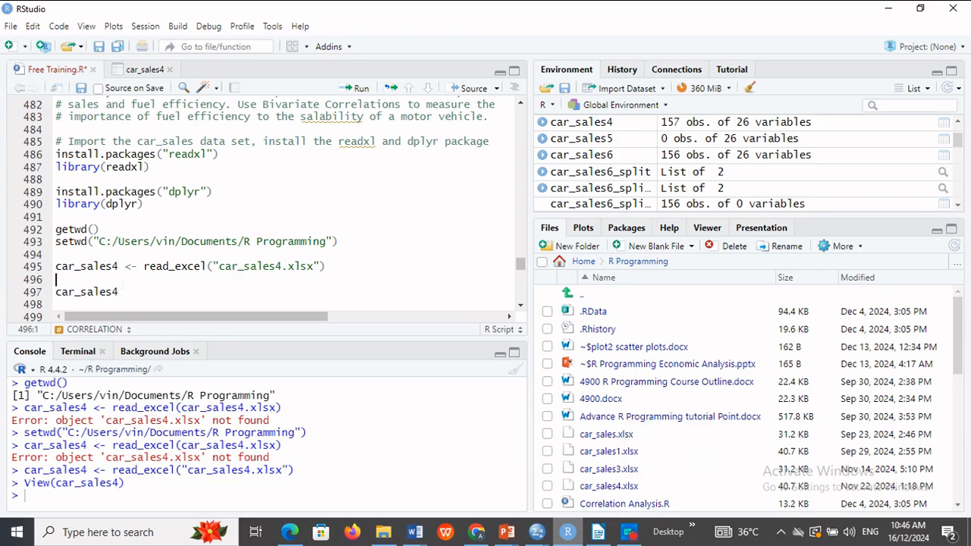
# - Complete the new car_sales4 line as an assignment from an empty read_xls() call
pyautogui.click(119, 292)
pyautogui.write('<_')
pyautogui.press('BackSpace')
pyautogui.write('- read')
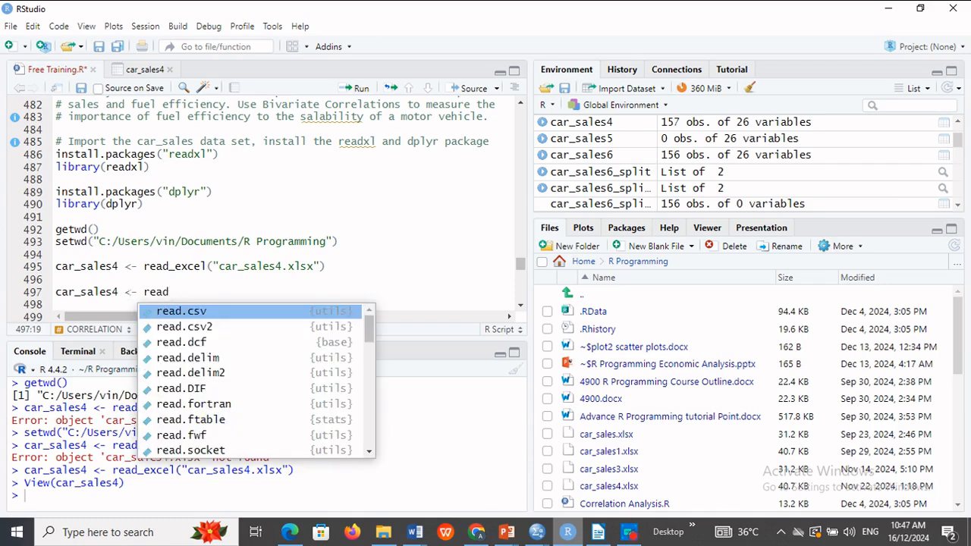
pyautogui.write('_x')
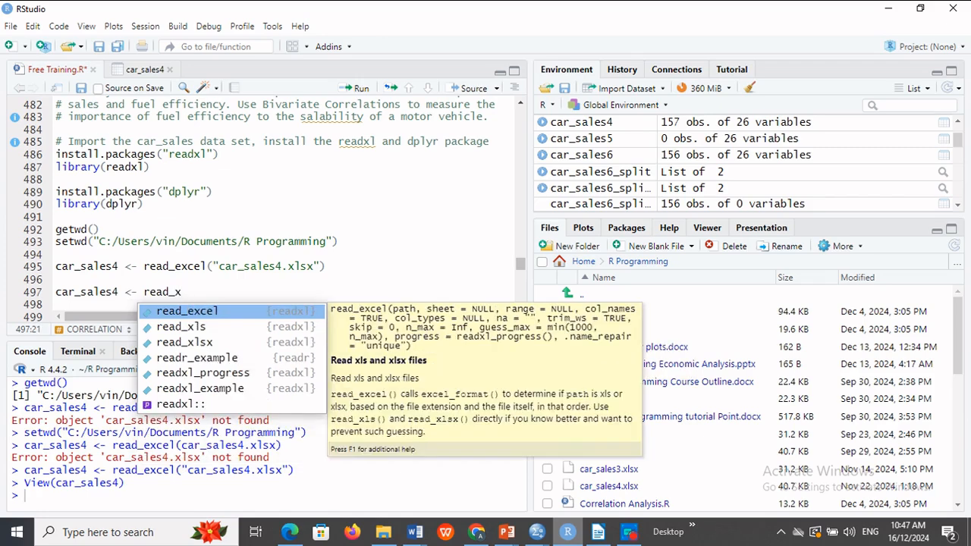
pyautogui.click(195, 329)
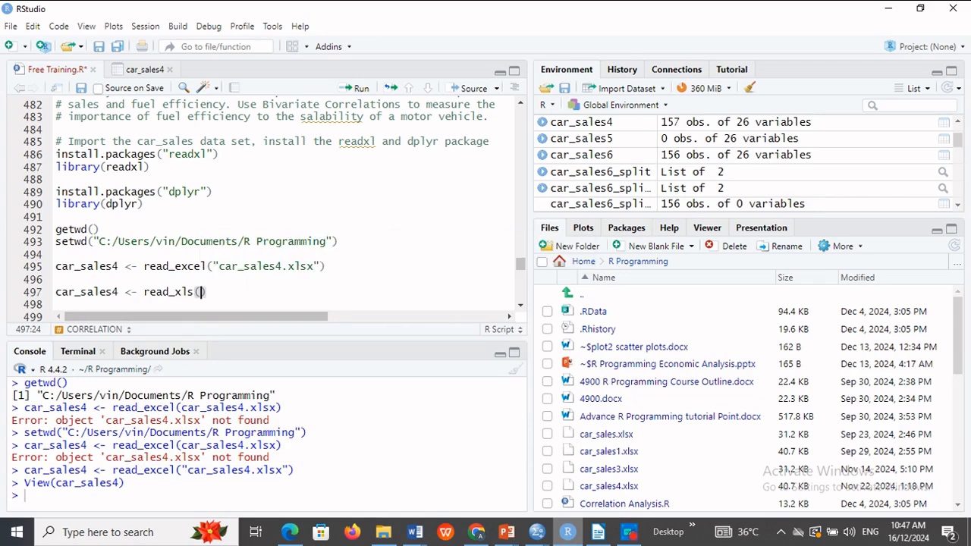
# - Copy "car_sales4.xlsx" from the read_excel() line into the read_xls() call and run the new line
pyautogui.moveTo(321, 267); pyautogui.dragTo(215, 270)
pyautogui.hotkey('ctrl', 'c')
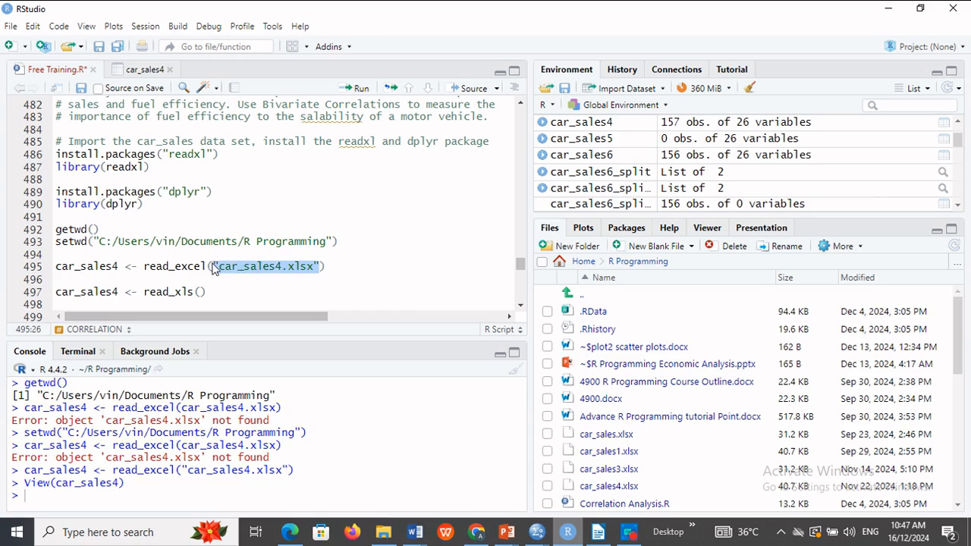
pyautogui.click(200, 292)
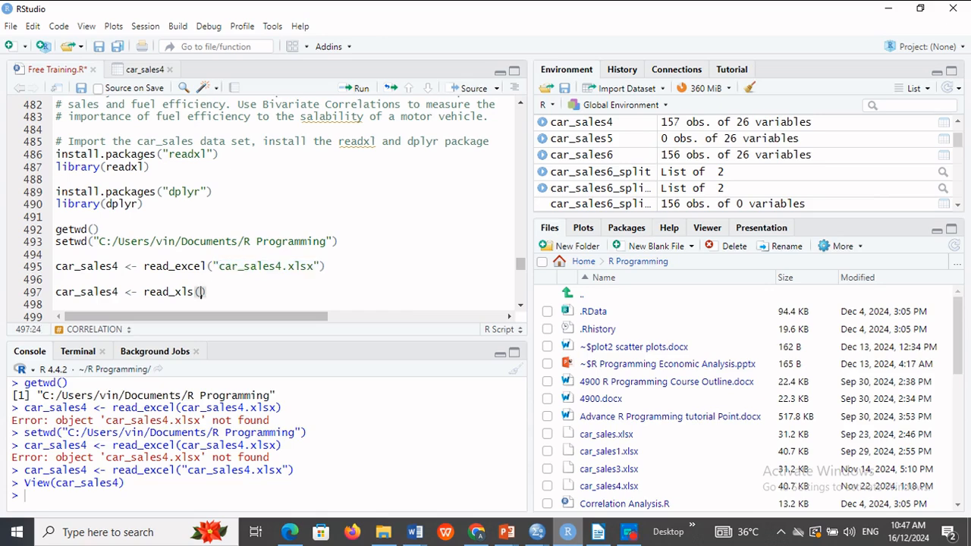
pyautogui.hotkey('ctrl', 'v')
pyautogui.press('End')
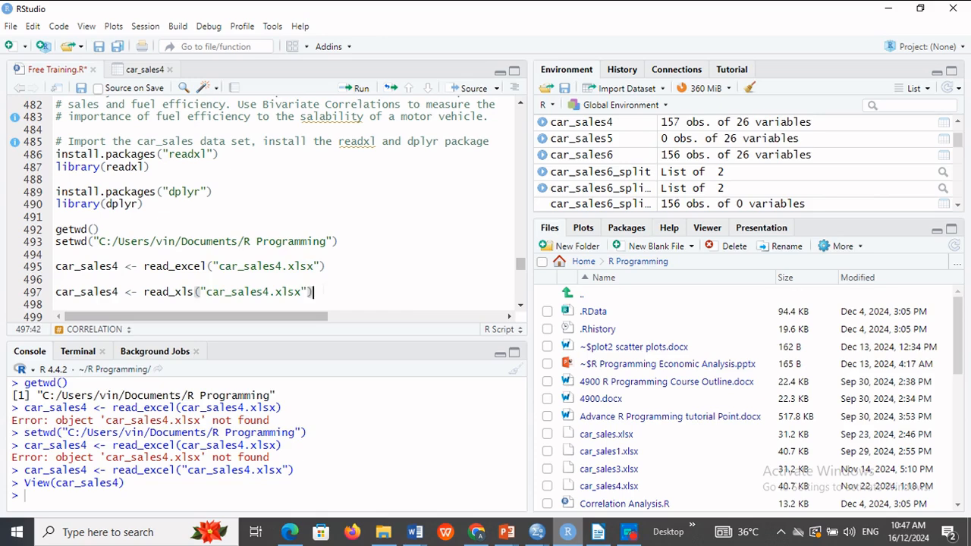
pyautogui.hotkey('shift', 'Home')
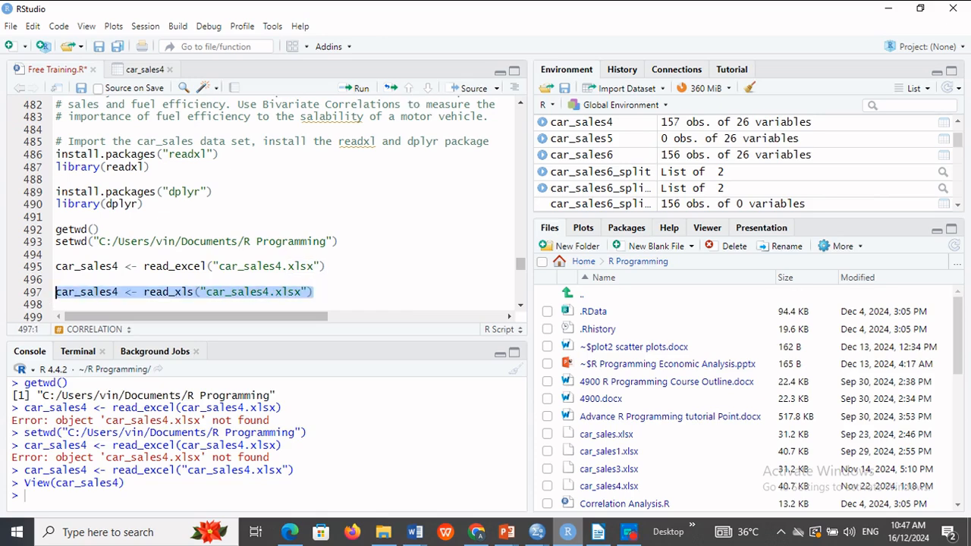
pyautogui.click(361, 89)
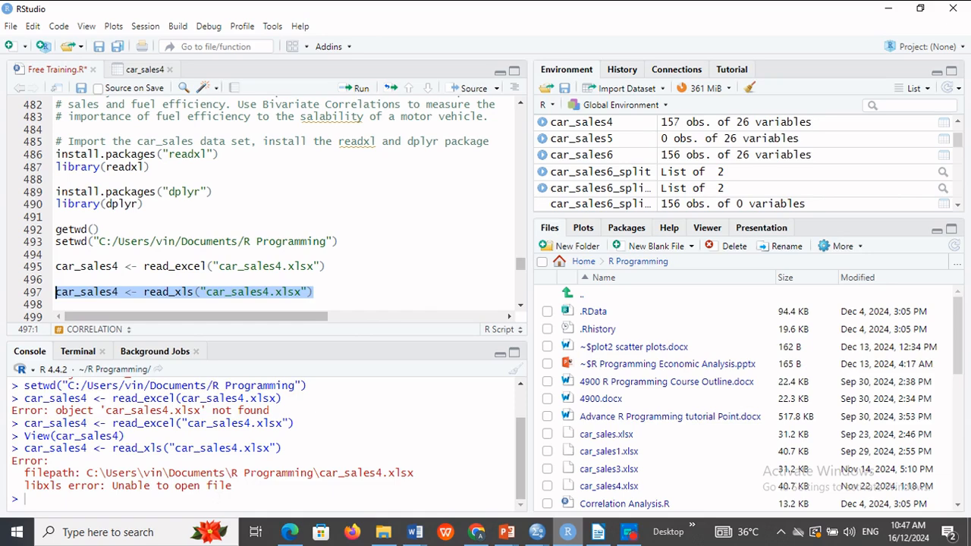
# - Replace read_xls with read_xlsx in the second import line and run the line on "car_sales4.xlsx"
pyautogui.click(190, 294)
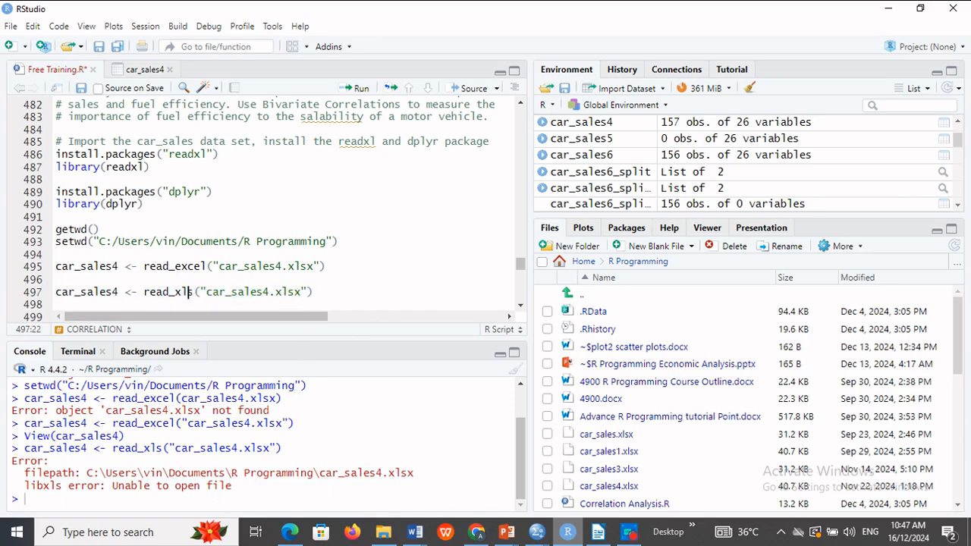
pyautogui.press('Delete')
pyautogui.press('BackSpace')
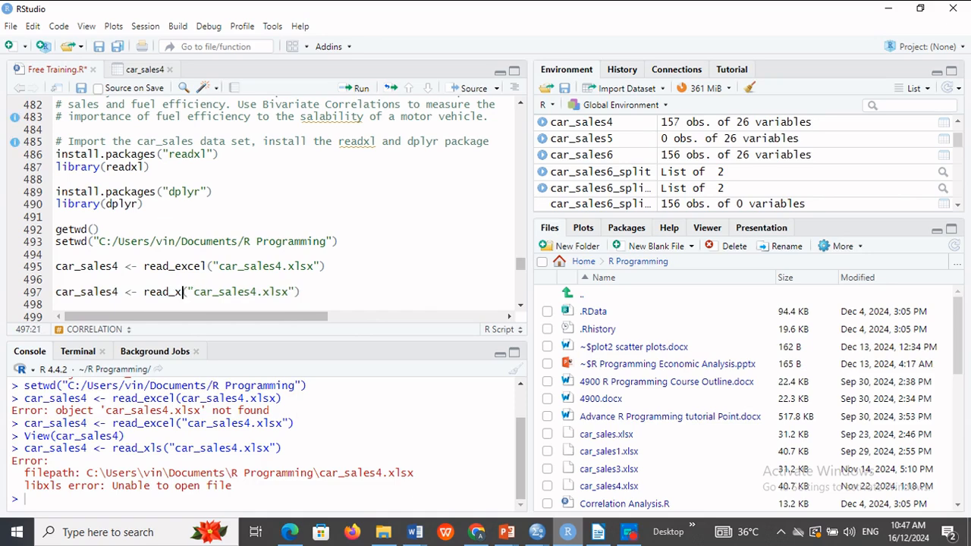
pyautogui.press('BackSpace')
pyautogui.press('Left')
pyautogui.press('BackSpace')
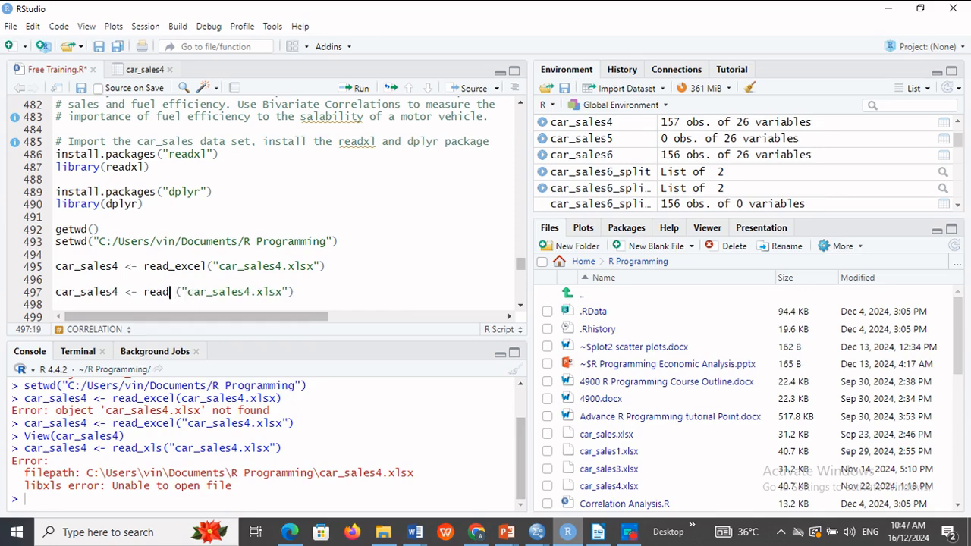
pyautogui.write('_')
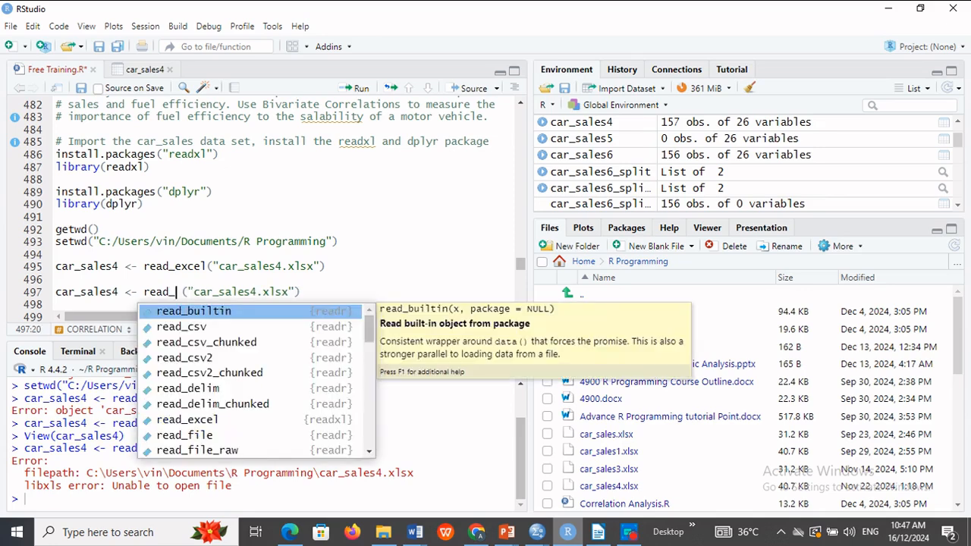
pyautogui.write('x')
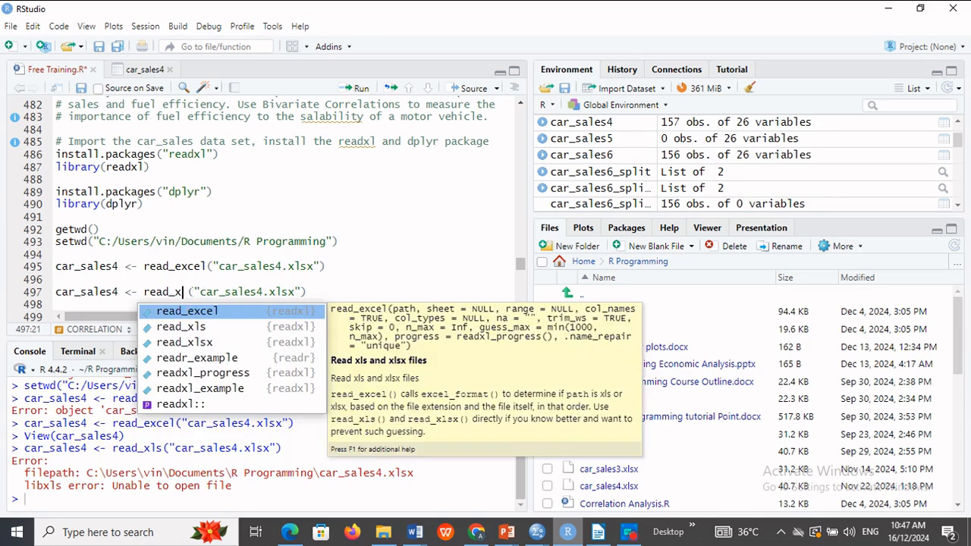
pyautogui.click(208, 346)
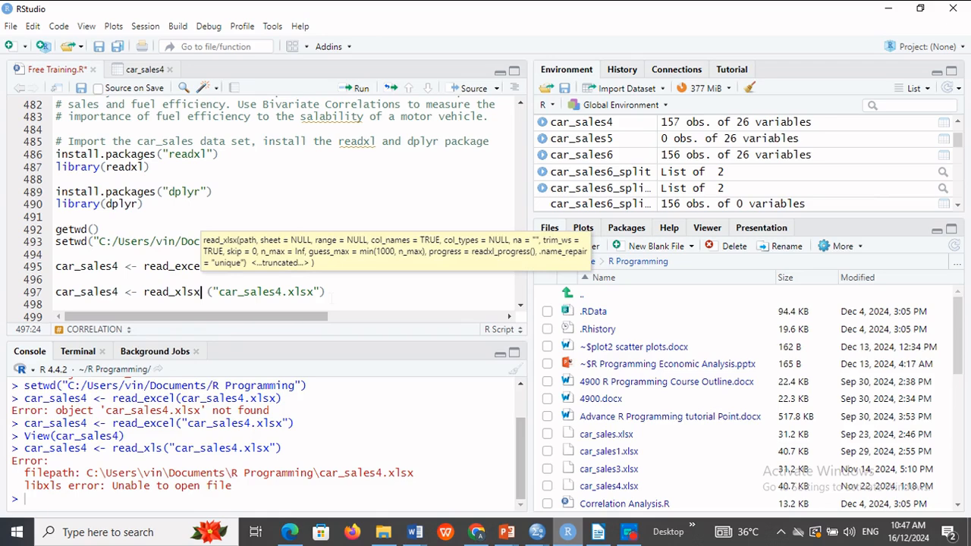
pyautogui.press('Delete')
pyautogui.moveTo(332, 294); pyautogui.dragTo(53, 299)
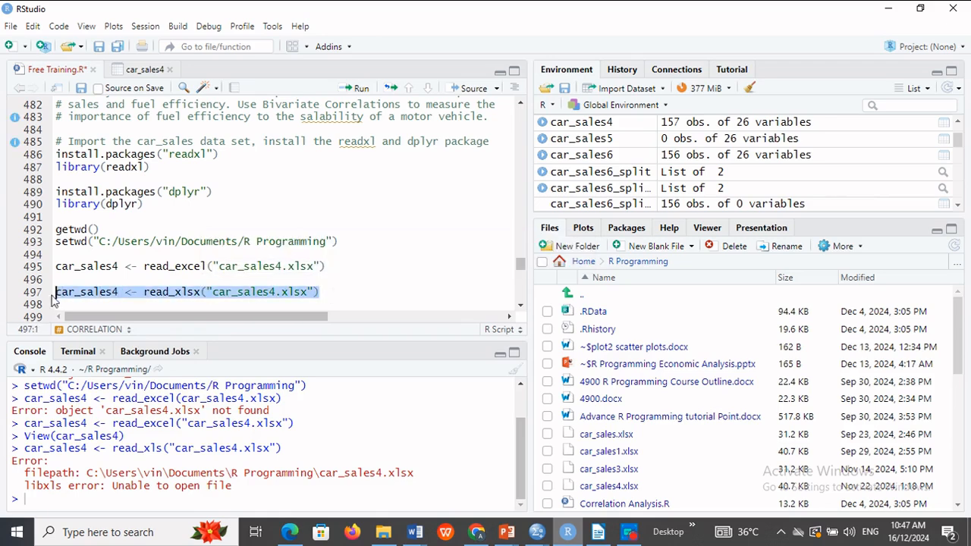
pyautogui.click(354, 88)
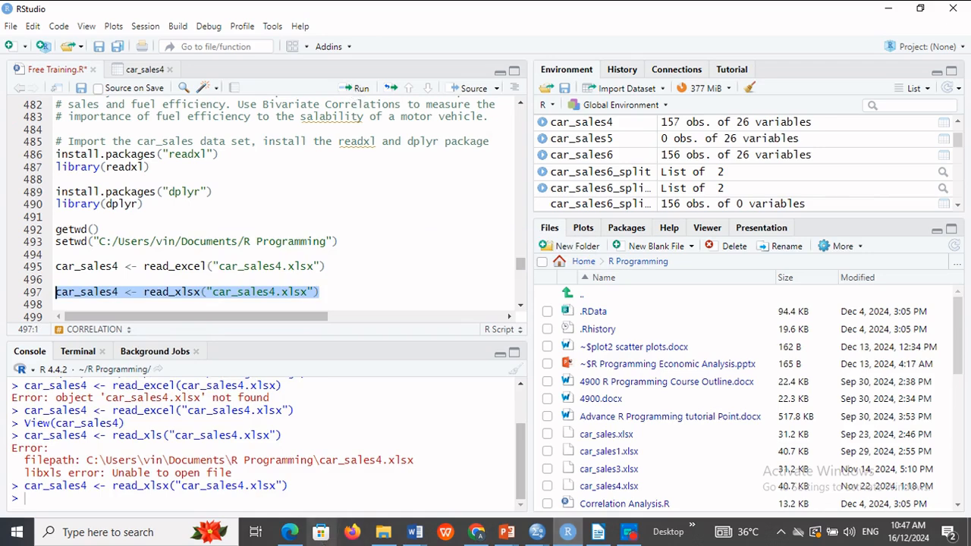
pyautogui.click(197, 293)
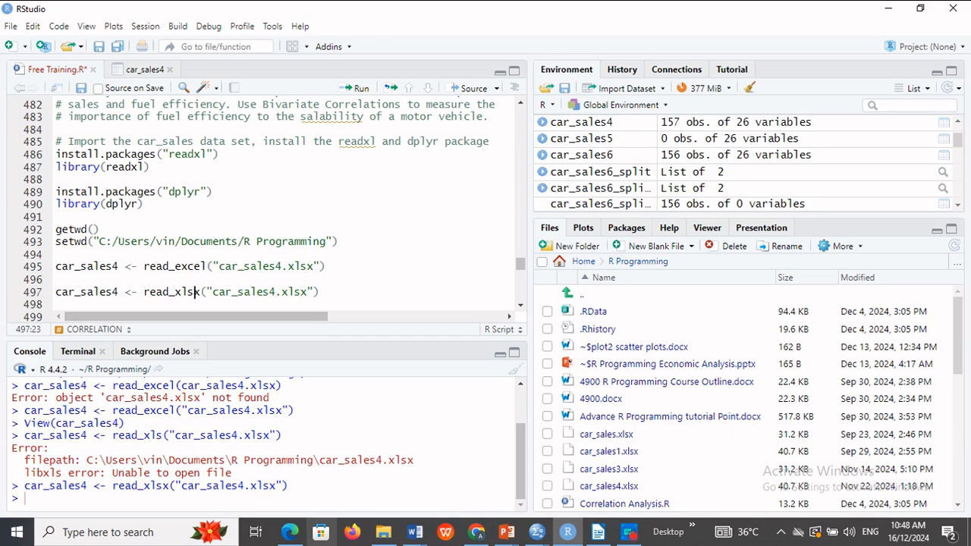
pyautogui.moveTo(325, 266); pyautogui.dragTo(49, 267)
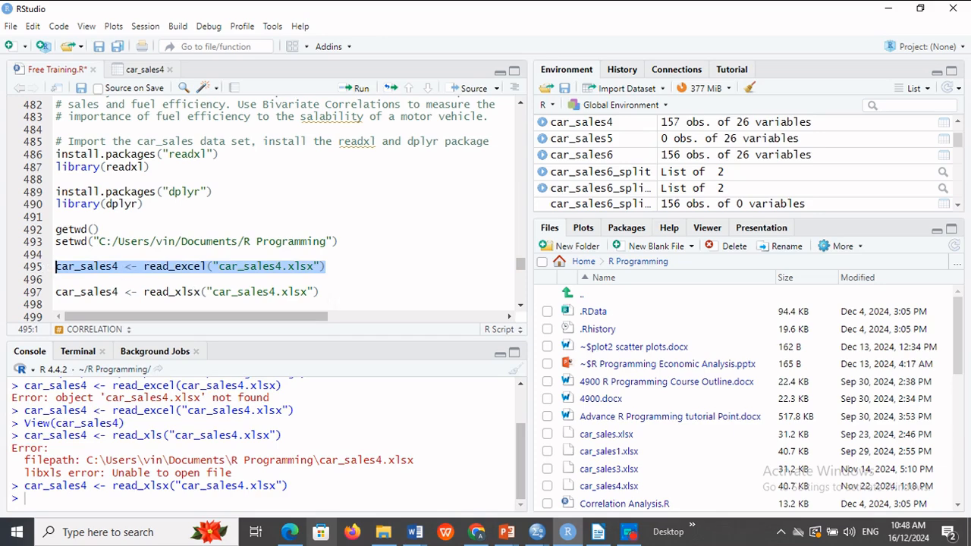
pyautogui.click(318, 292)
pyautogui.moveTo(319, 292); pyautogui.dragTo(44, 298)
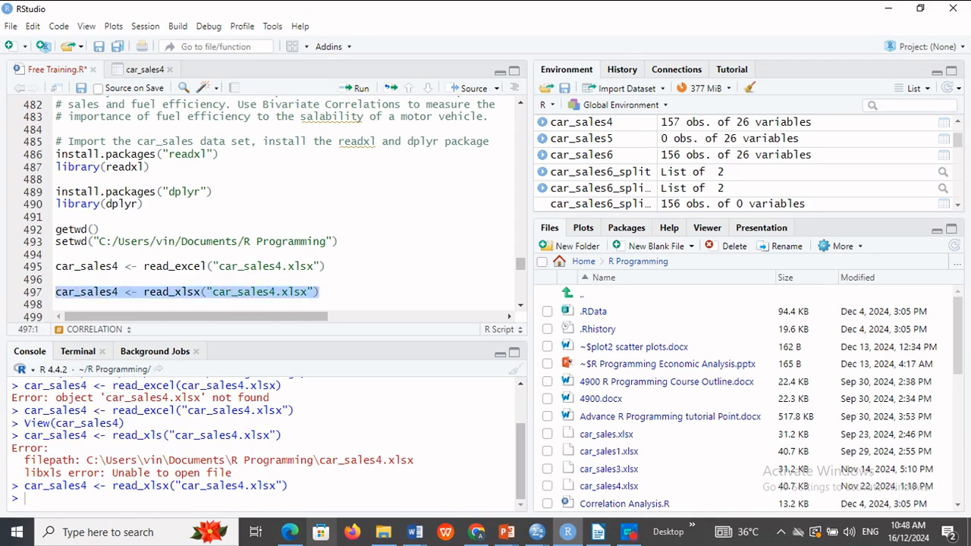
# - Add a cor() call under the "Correlation between Sales and Fuel Efficiency" comment with car_sales4$sales as its first argument
pyautogui.scroll(-3, 519, 307)
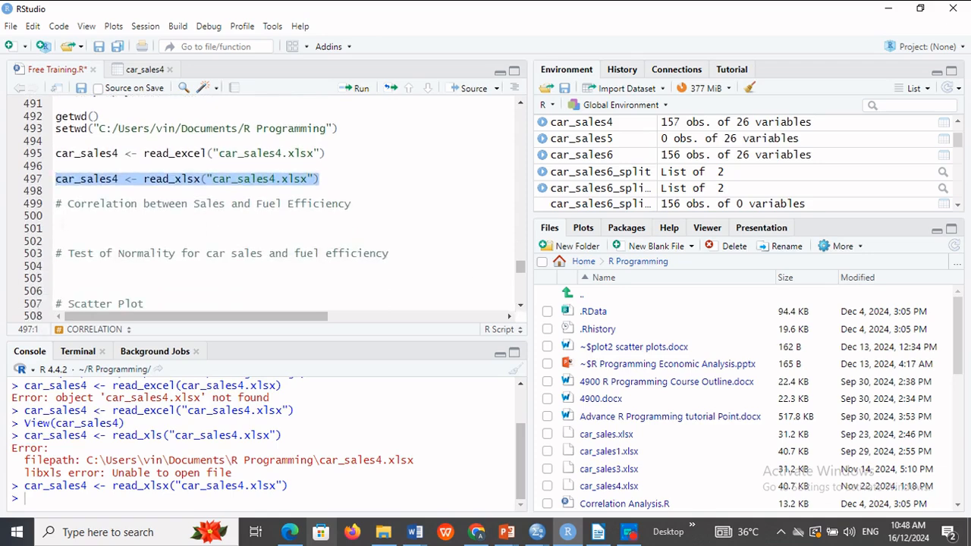
pyautogui.click(57, 216)
pyautogui.write('cor')
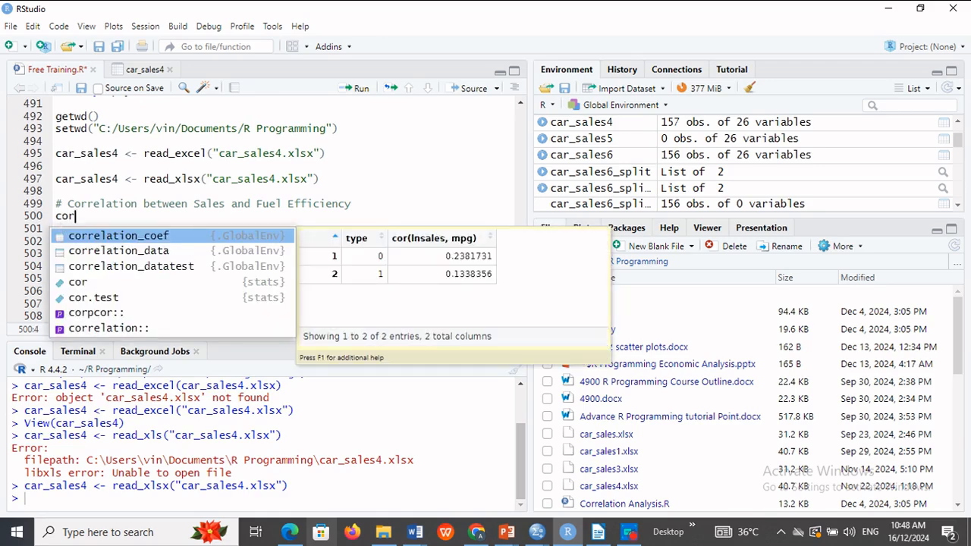
pyautogui.click(86, 283)
pyautogui.press('Return')
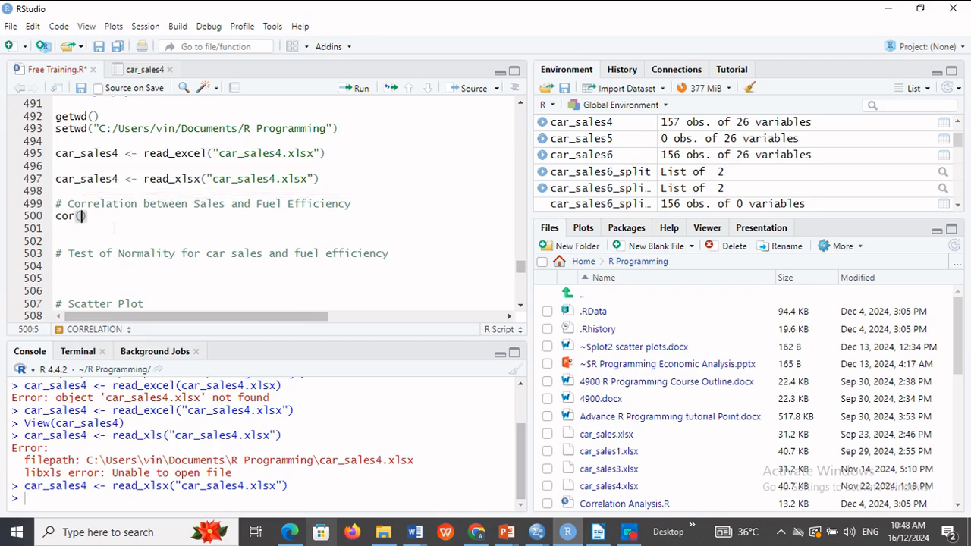
pyautogui.write('car')
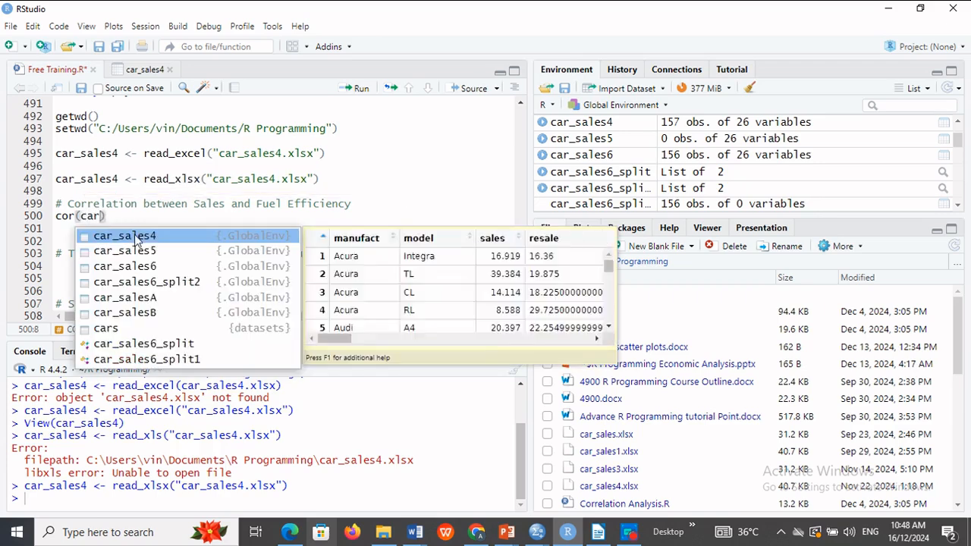
pyautogui.press('Return')
pyautogui.write('$sales,car')
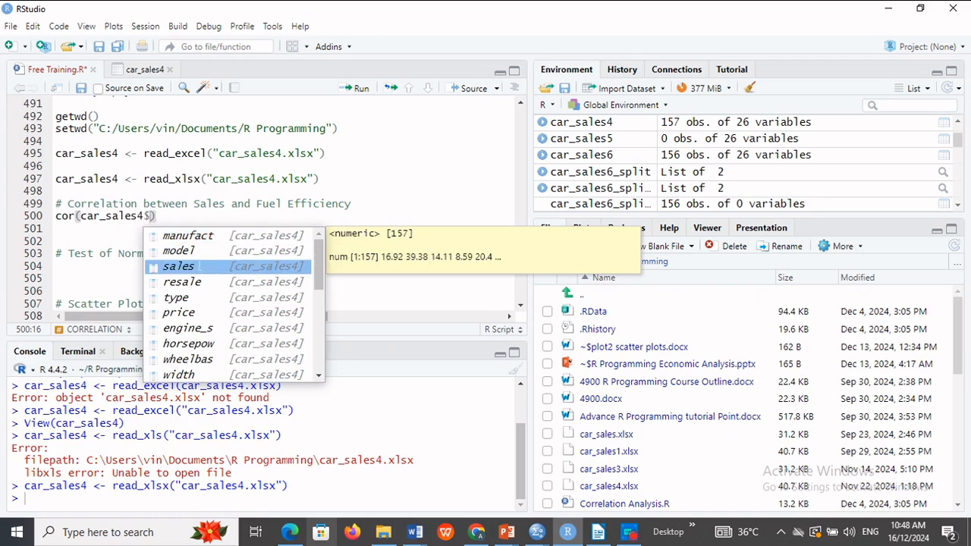
pyautogui.click(198, 270)
# - Add car_sales4$mpg as the second argument of the cor() call and run the completed line
pyautogui.write(',car')
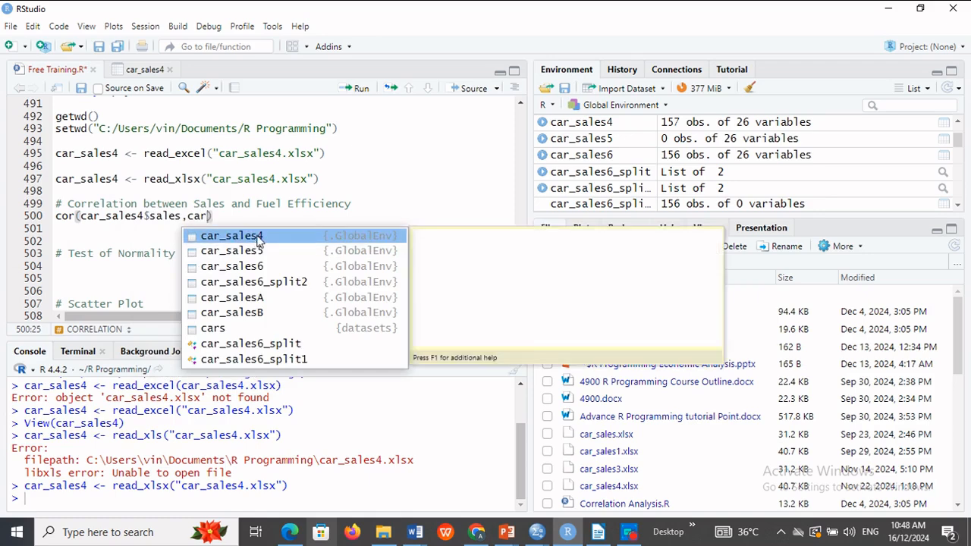
pyautogui.click(258, 241)
pyautogui.write('$')
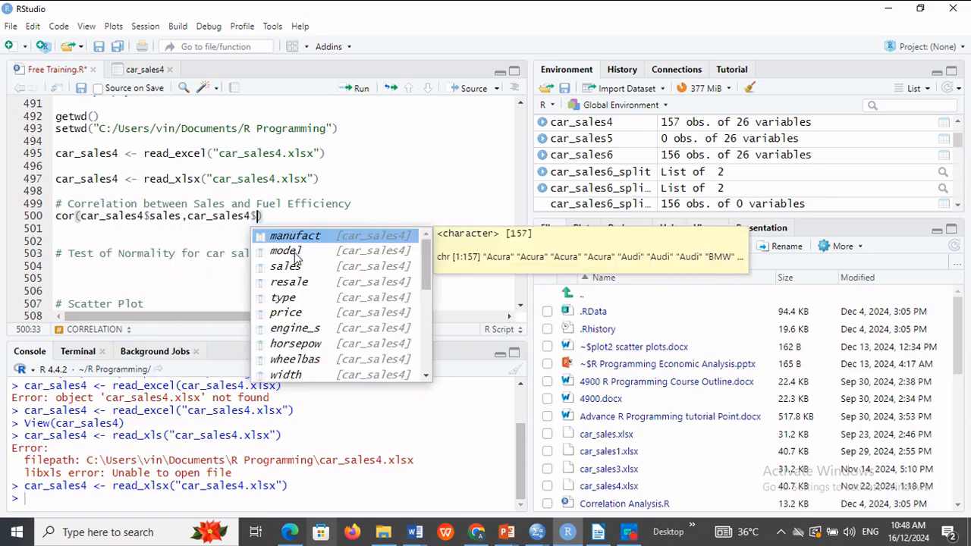
pyautogui.press('Down')
pyautogui.press('Down')
pyautogui.press('Down')
pyautogui.press('Down')
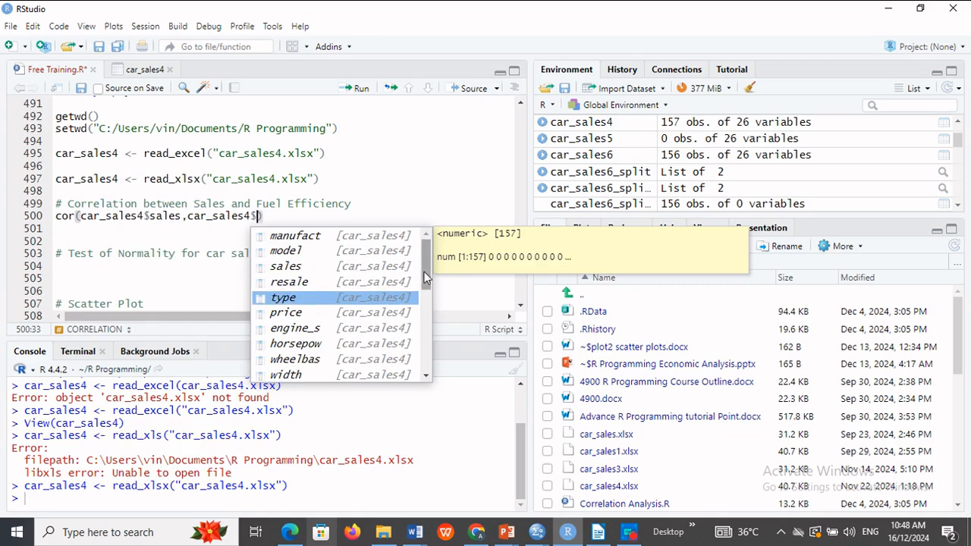
pyautogui.write('mp')
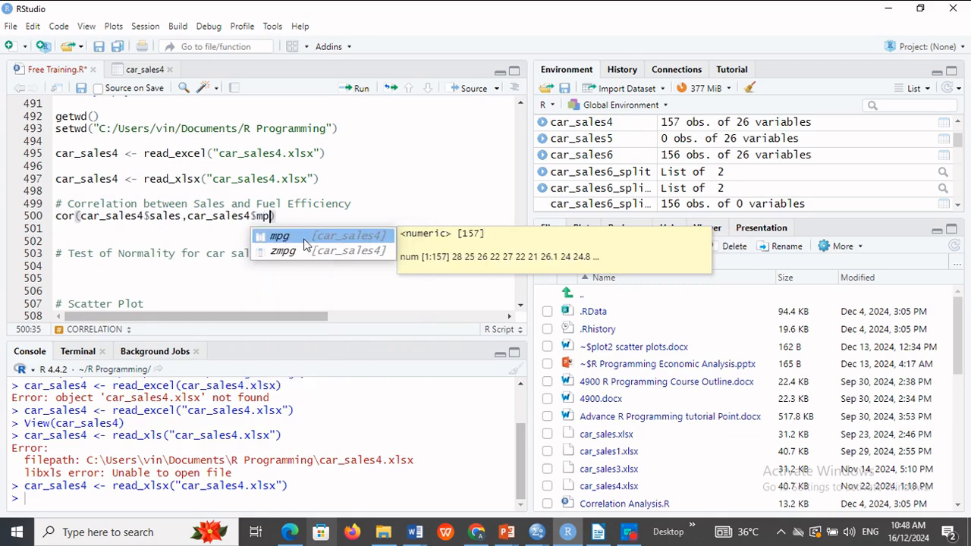
pyautogui.click(307, 243)
pyautogui.click(56, 241)
pyautogui.moveTo(281, 216); pyautogui.dragTo(55, 216)
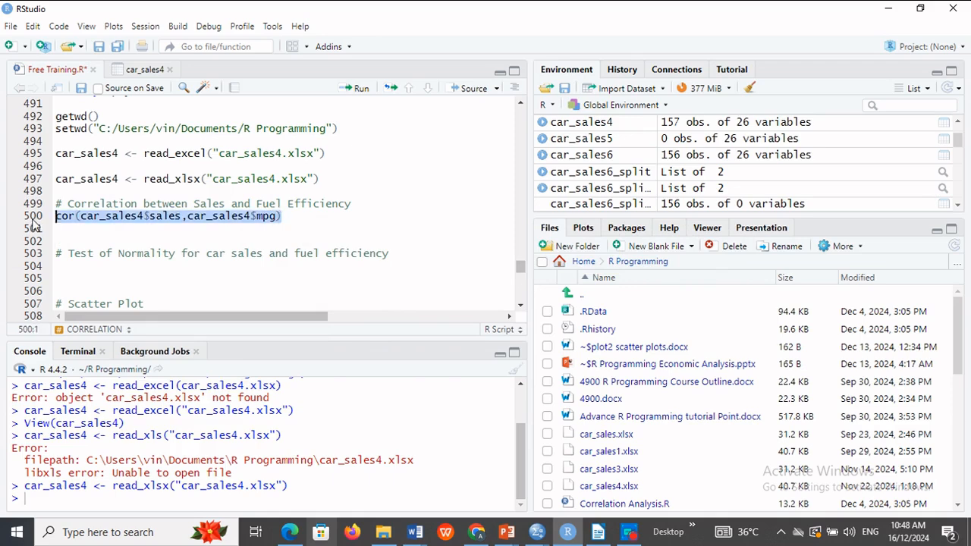
pyautogui.click(363, 89)
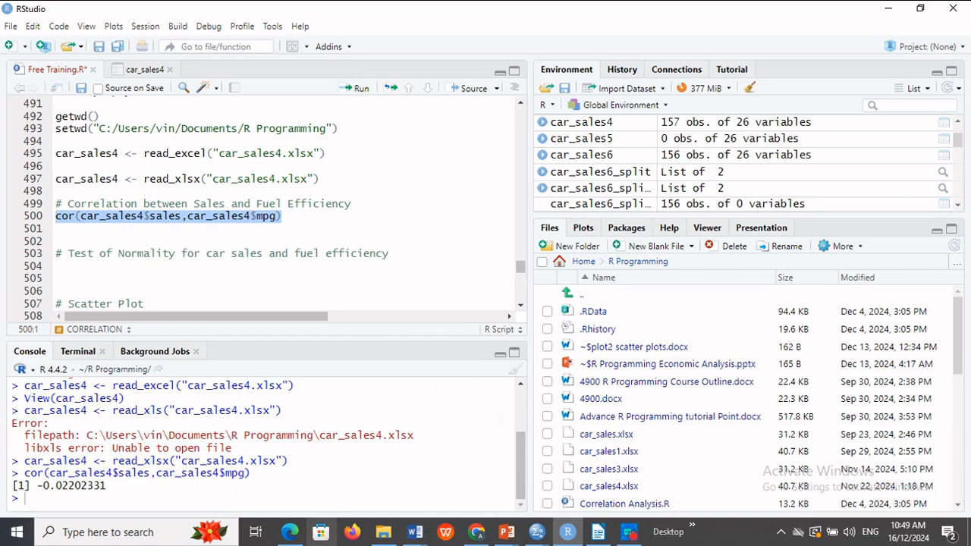
# - Switch to the SPSS Statistics Viewer and examine its Correlations table for sales and fuel efficiency, then return to RStudio
pyautogui.click(537, 533)
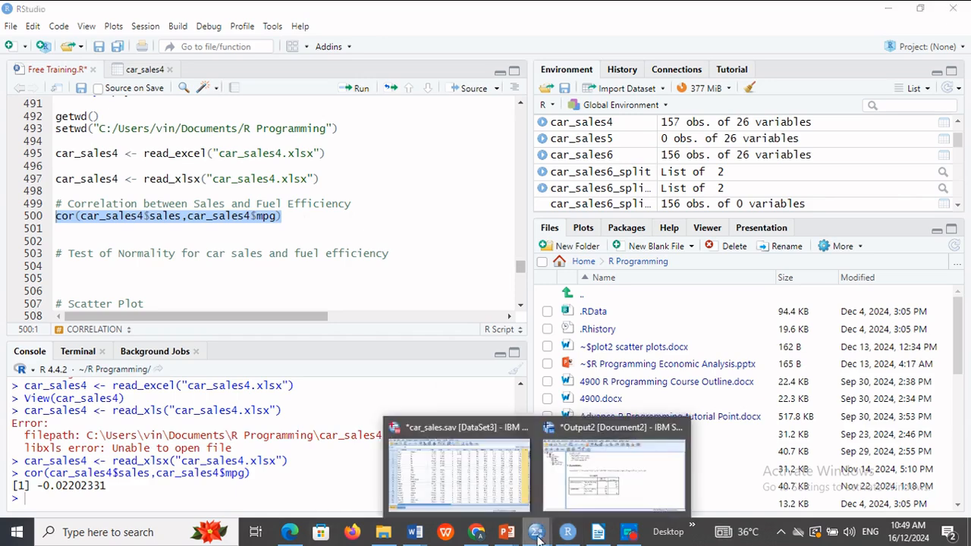
pyautogui.click(579, 468)
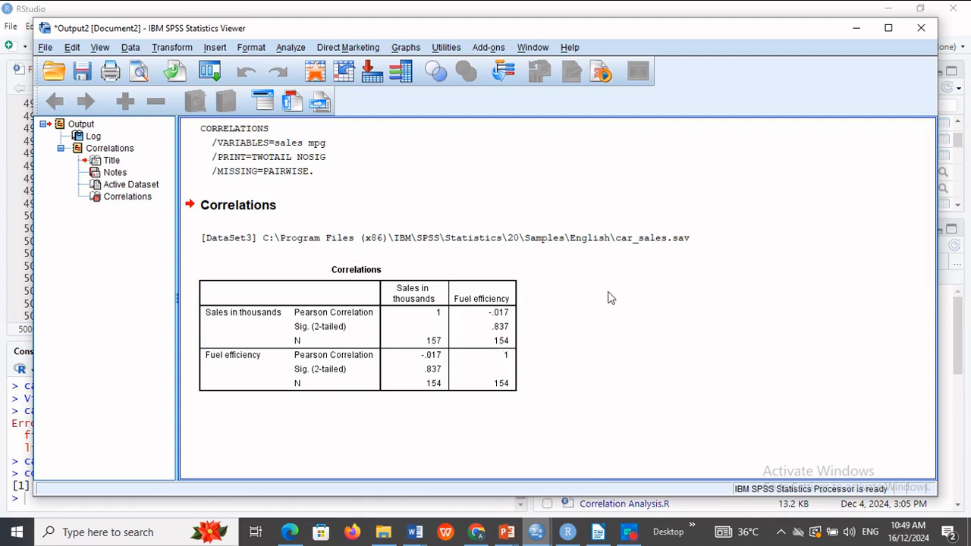
pyautogui.click(854, 32)
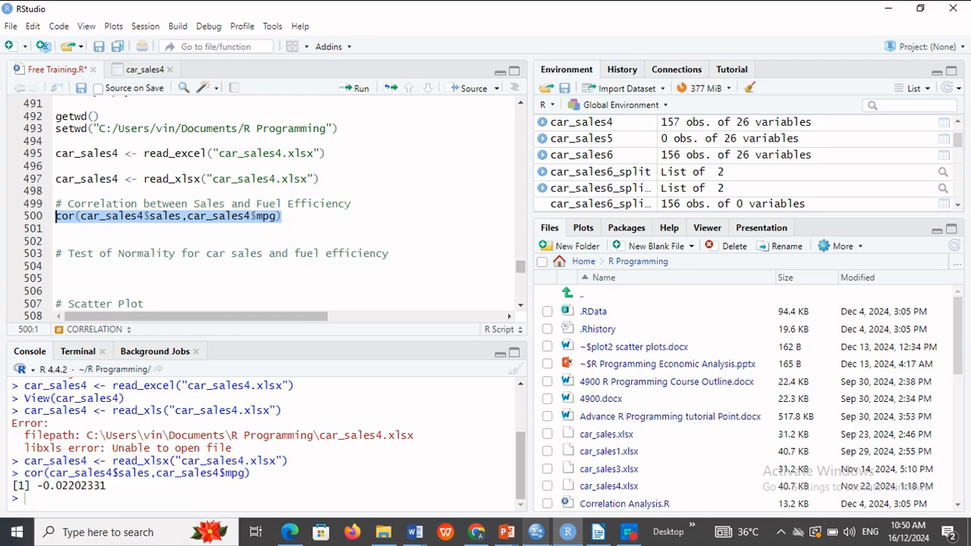
# - Copy the "# Correlation between Sales and Fuel Efficiency" comment below the cor() line, adding blank lines before the normality comment
pyautogui.moveTo(352, 204); pyautogui.dragTo(50, 208)
pyautogui.hotkey('ctrl', 'c')
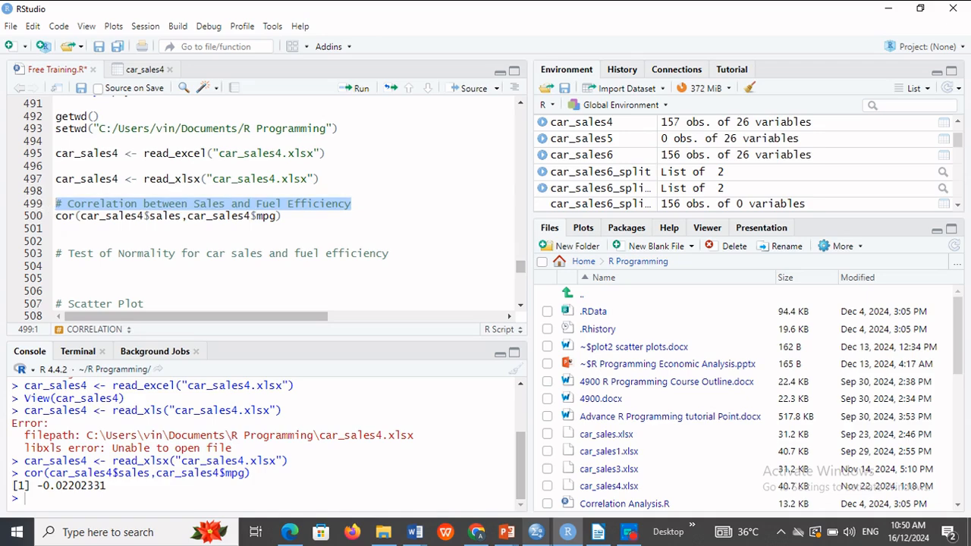
pyautogui.click(57, 241)
pyautogui.press('Return')
pyautogui.press('Return')
pyautogui.press('Up')
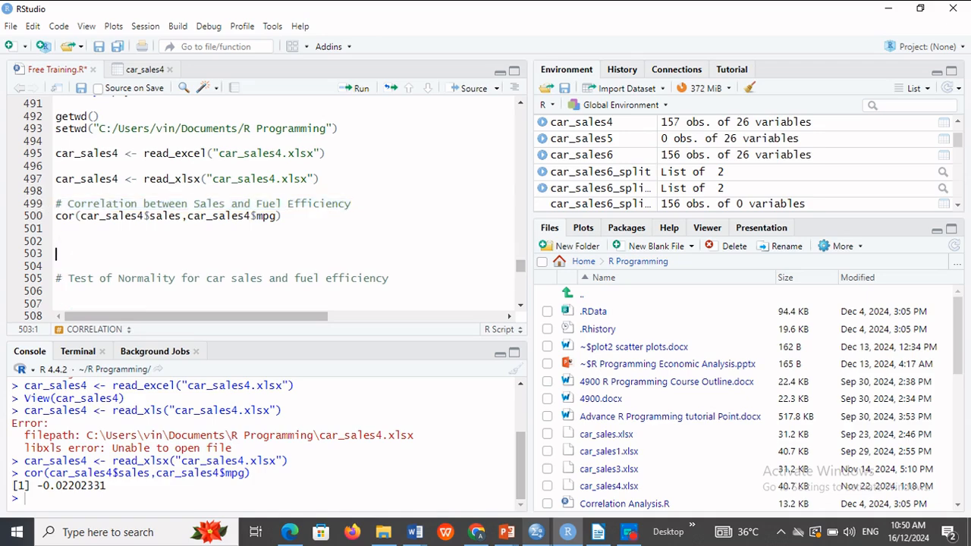
pyautogui.press('Up')
pyautogui.hotkey('ctrl', 'v')
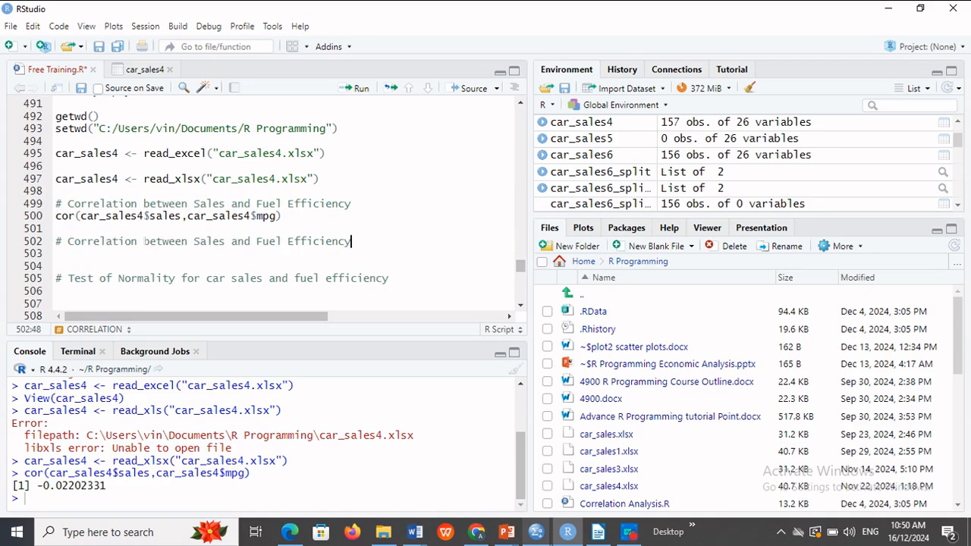
# - Reword the copied comment as "# Compute Correlation test between Sales and Fuel Efficiency"
pyautogui.click(69, 241)
pyautogui.write('Comput')
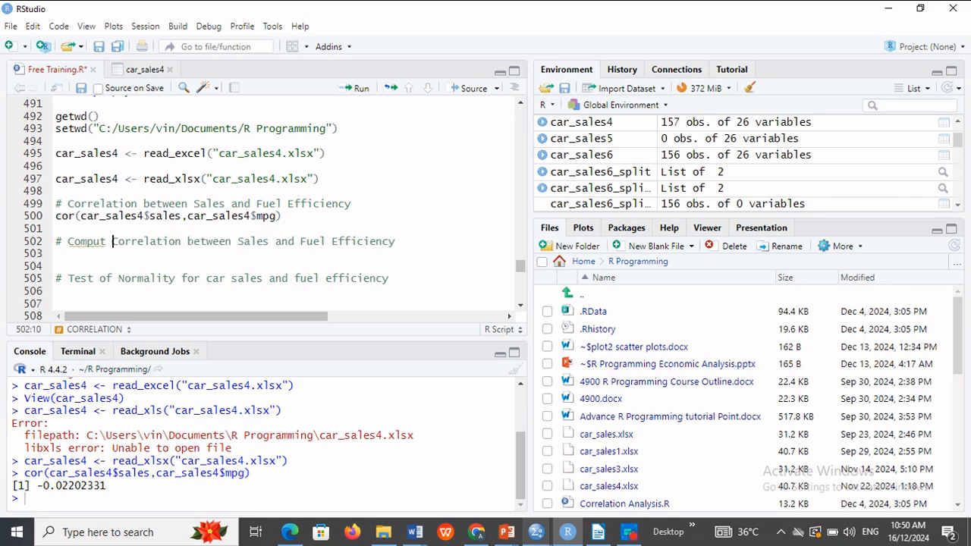
pyautogui.press('Left')
pyautogui.write('e')
pyautogui.press('Right')
pyautogui.press('Right')
pyautogui.press('Right')
pyautogui.press('Right')
pyautogui.press('Right')
pyautogui.press('Right')
pyautogui.press('Right')
pyautogui.press('Right')
pyautogui.press('Right')
pyautogui.press('Right')
pyautogui.press('Right')
pyautogui.press('Right')
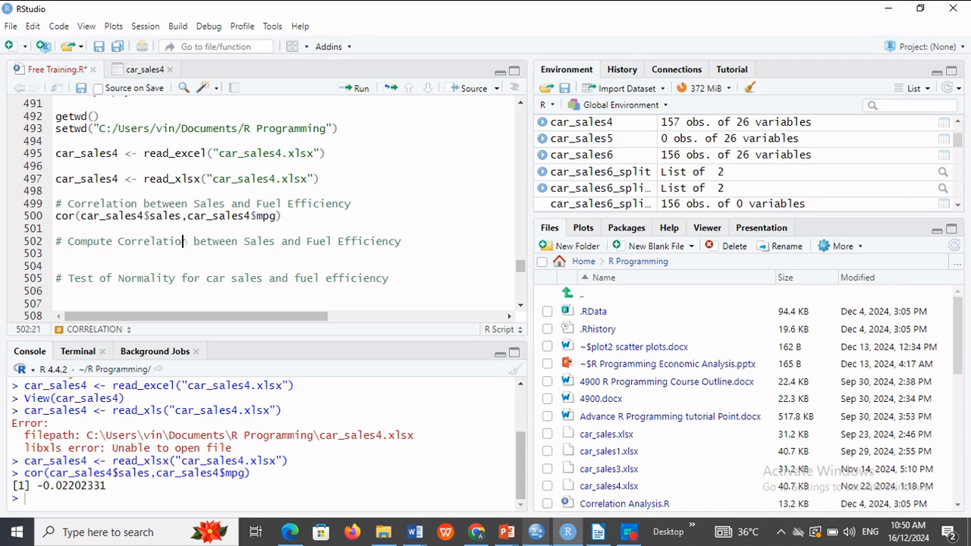
pyautogui.write('test')
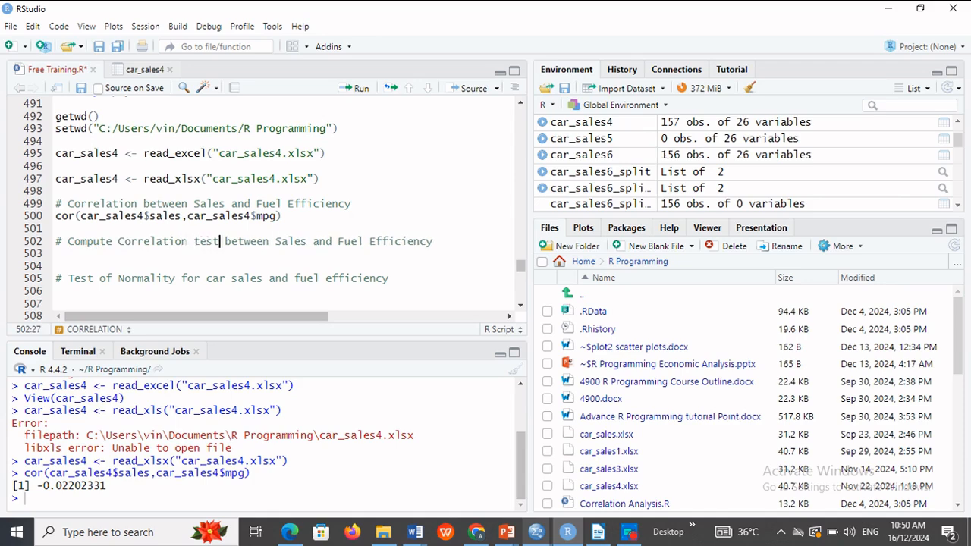
pyautogui.press('End')
# - Copy the cor(car_sales4$sales,car_sales4$mpg) line under the "Compute Correlation test" comment
pyautogui.moveTo(281, 217); pyautogui.dragTo(54, 220)
pyautogui.hotkey('ctrl', 'c')
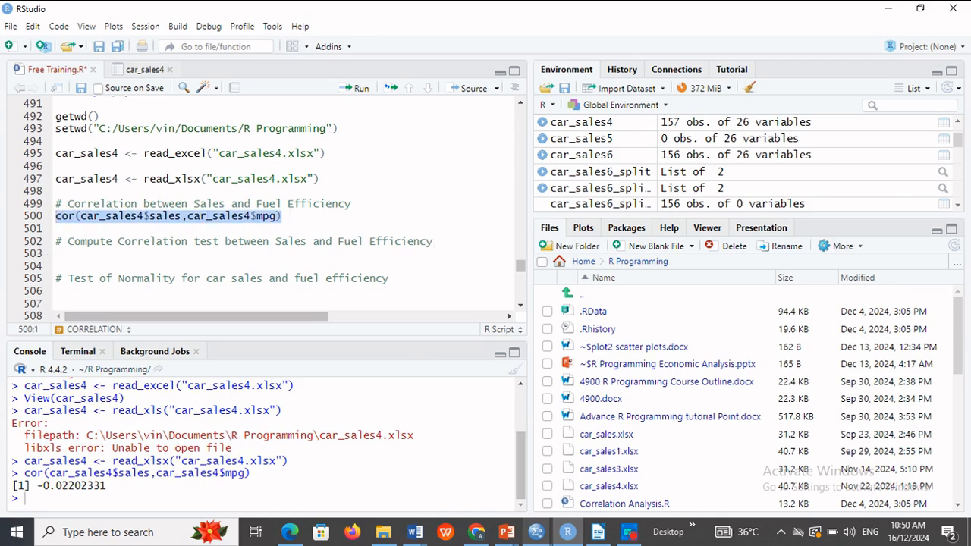
pyautogui.click(51, 255)
pyautogui.hotkey('ctrl', 'v')
# - Change the copied call from cor to cor.test and run the line
pyautogui.click(69, 254)
pyautogui.press('Right')
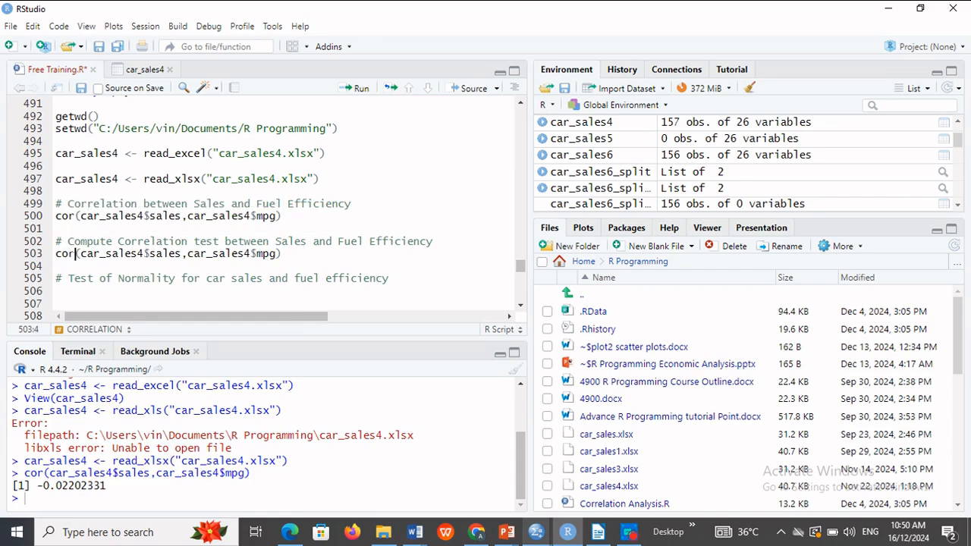
pyautogui.write('.tes')
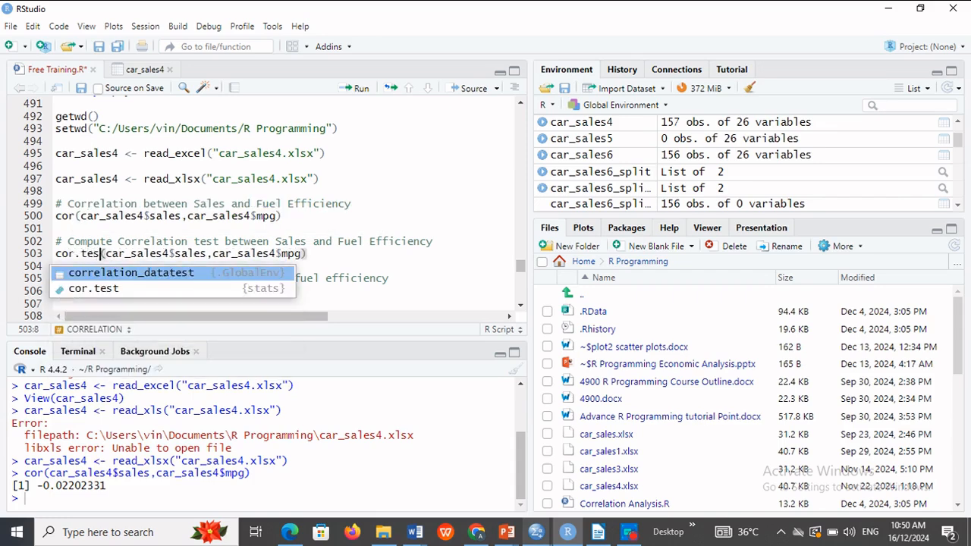
pyautogui.doubleClick(106, 291)
pyautogui.moveTo(313, 255); pyautogui.dragTo(55, 255)
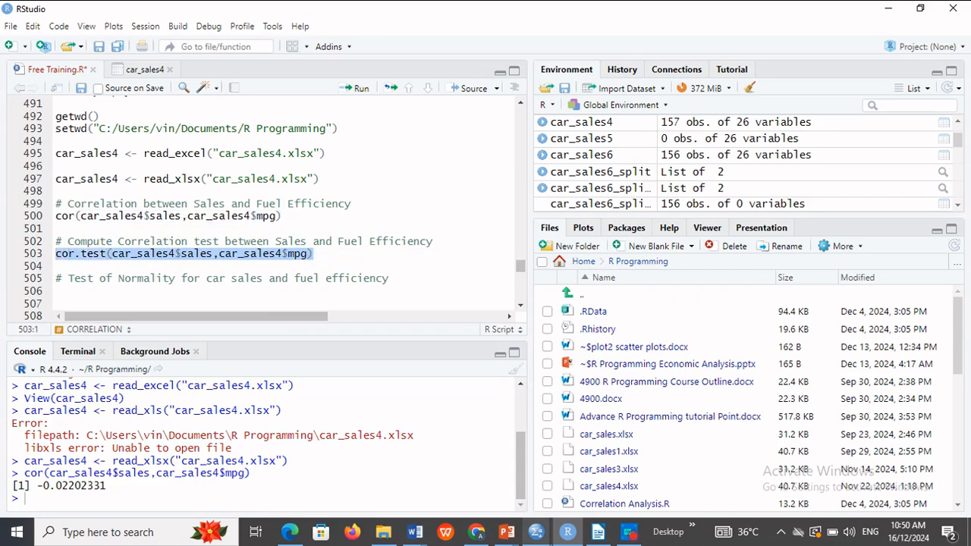
pyautogui.click(362, 89)
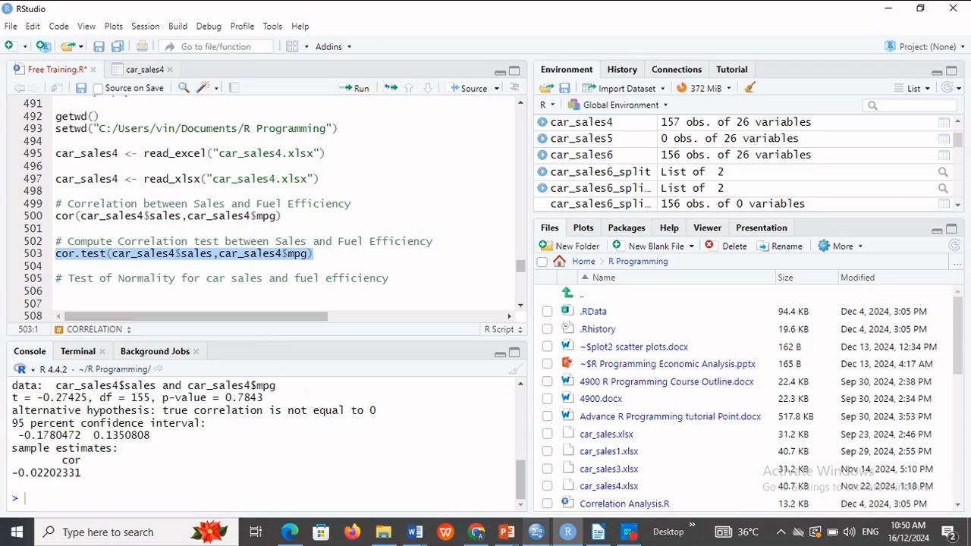
# - Examine the coefficient and p-value in the cor.test output and compare them with the Correlations table in the SPSS Statistics Viewer
pyautogui.moveTo(81, 472); pyautogui.dragTo(6, 472)
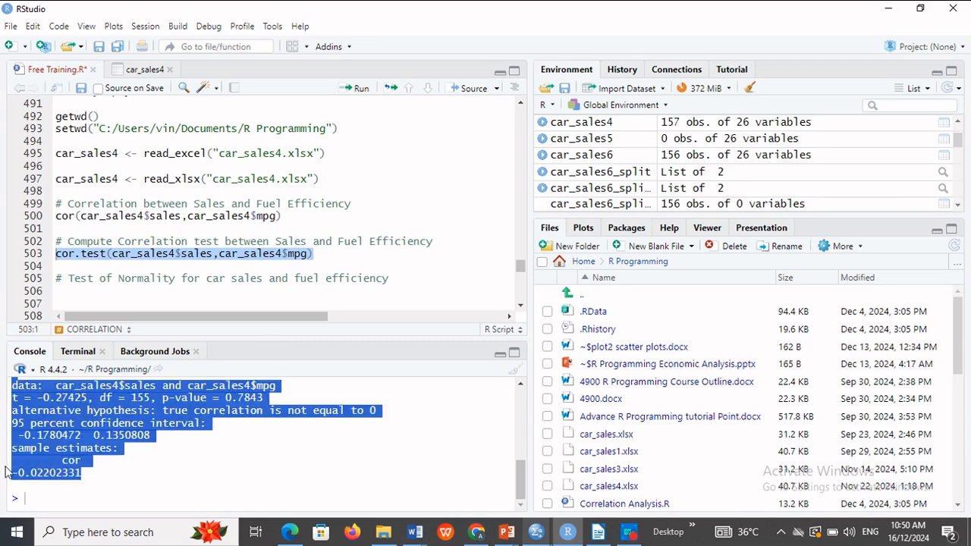
pyautogui.click(126, 434)
pyautogui.moveTo(263, 398); pyautogui.dragTo(158, 399)
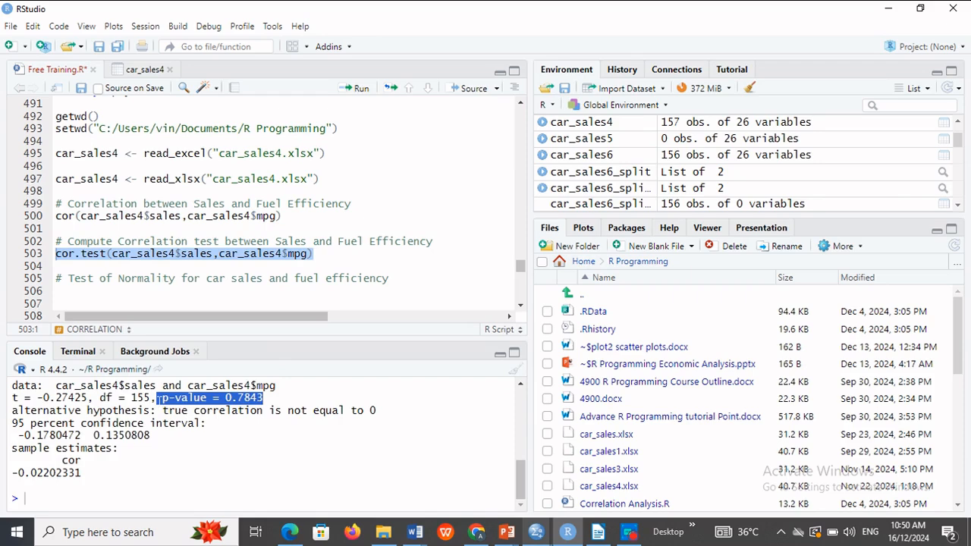
pyautogui.click(537, 531)
pyautogui.click(603, 470)
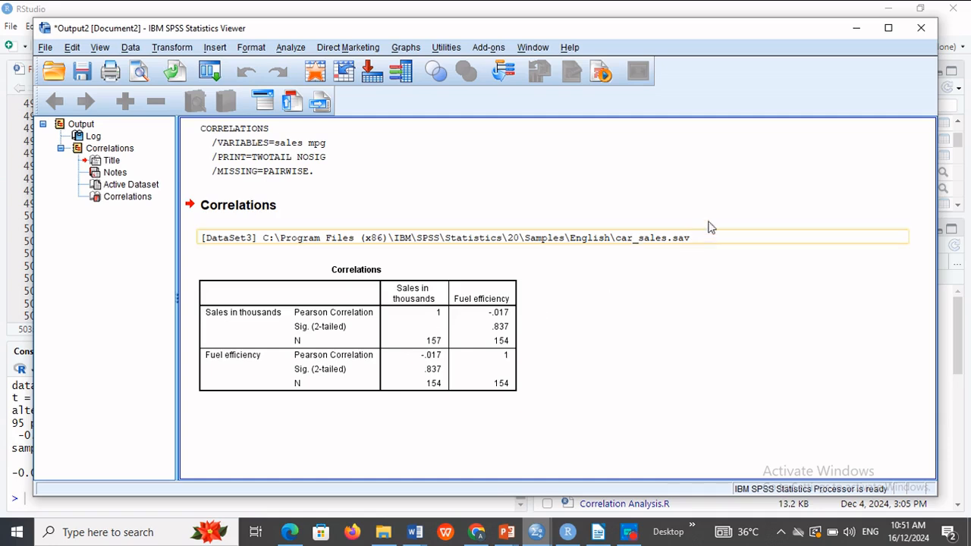
pyautogui.click(853, 28)
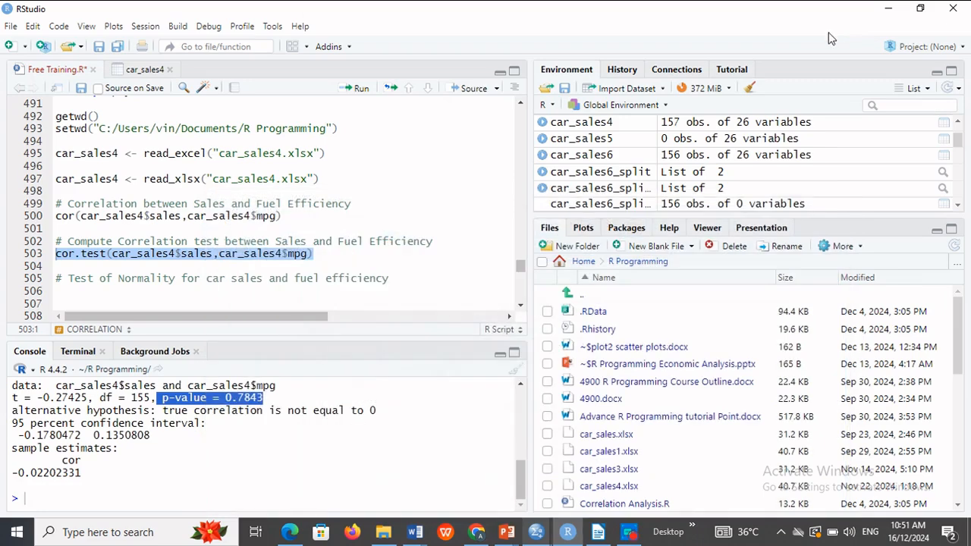
# - Add a blank line after the cor.test() call and insert an empty shapiro.test() call under the "Test of Normality" comment
pyautogui.click(336, 258)
pyautogui.press('Return')
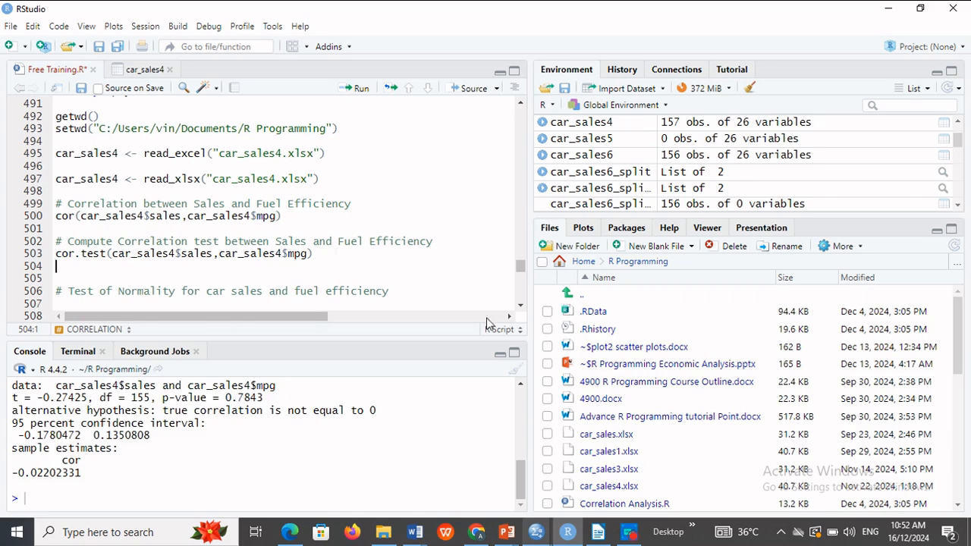
pyautogui.click(521, 310)
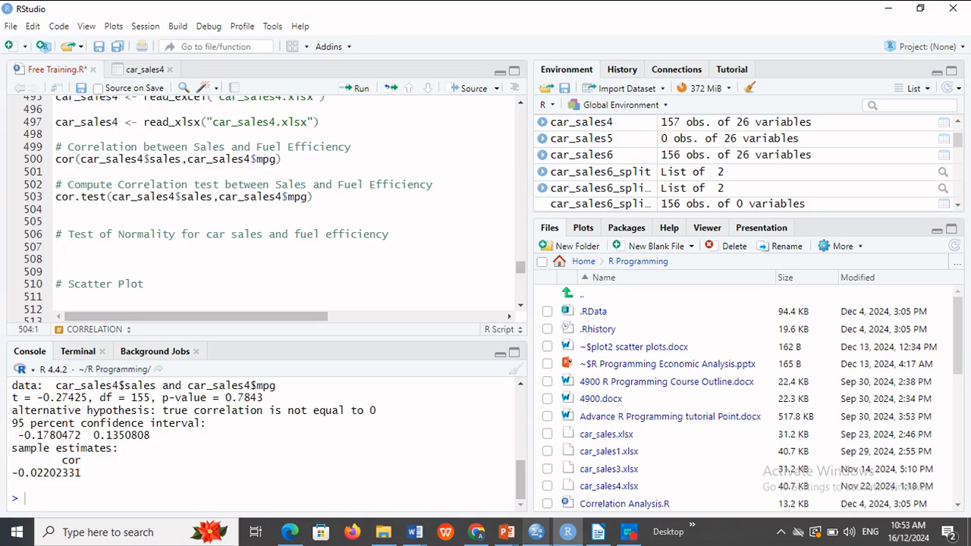
pyautogui.click(57, 247)
pyautogui.write('sah')
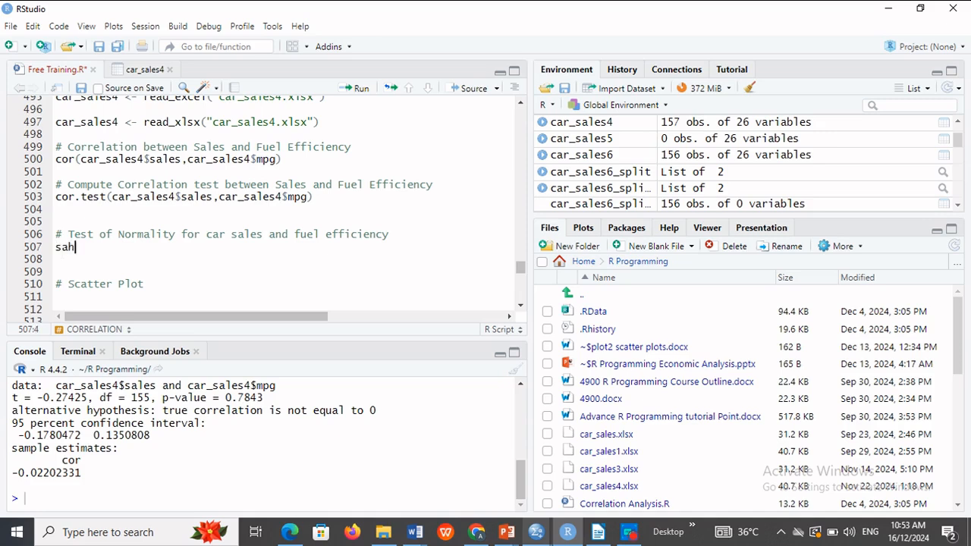
pyautogui.press('BackSpace')
pyautogui.press('BackSpace')
pyautogui.write('har')
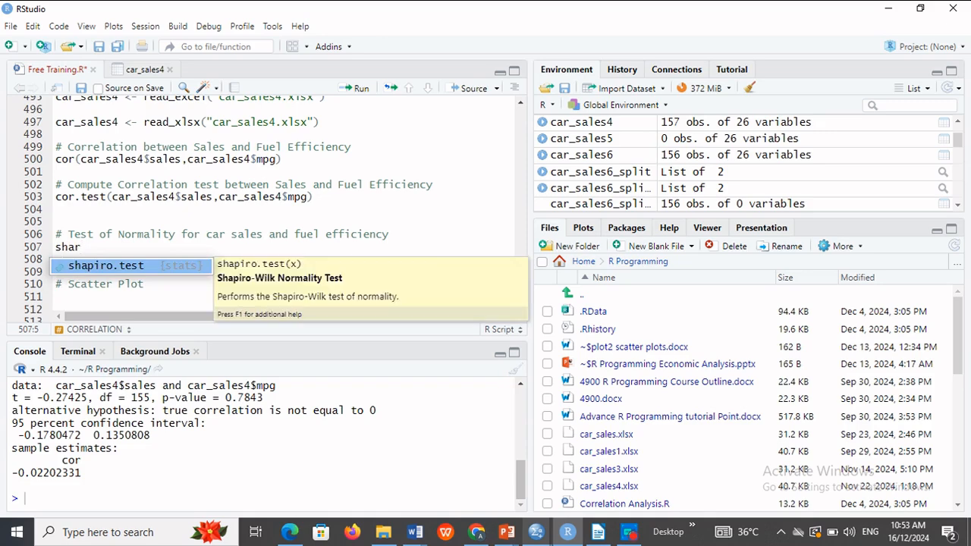
pyautogui.click(165, 270)
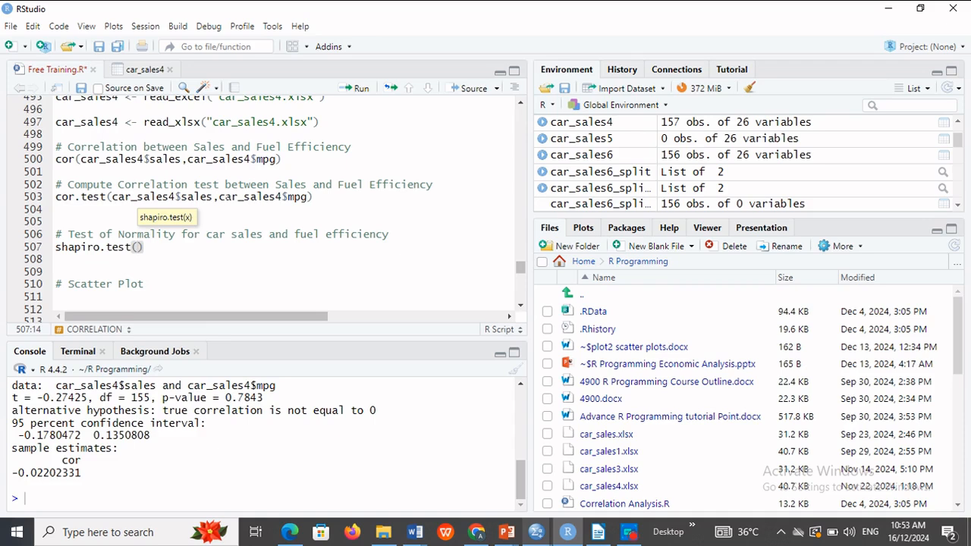
# - Copy car_sales4$sales from the cor.test() call into shapiro.test(), run the line and examine the p-value
pyautogui.moveTo(213, 196); pyautogui.dragTo(112, 197)
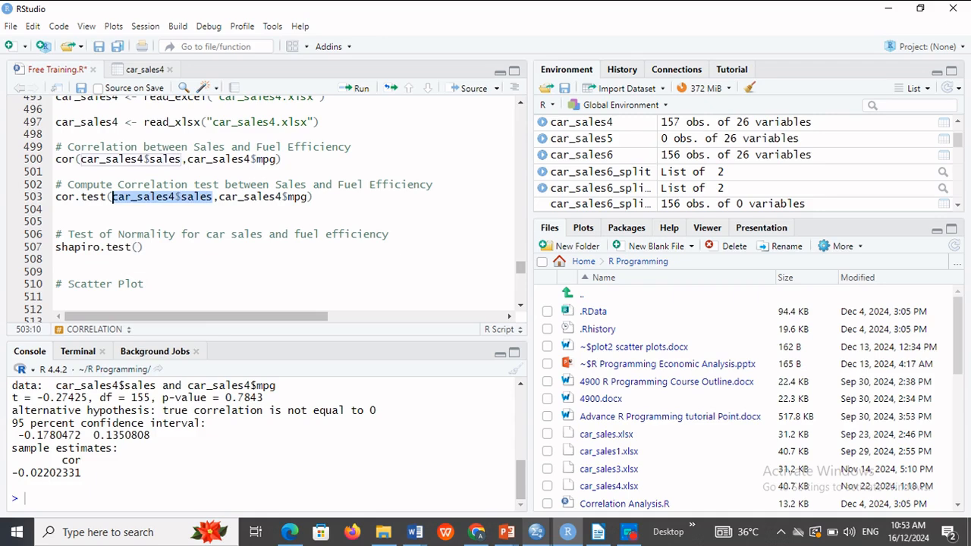
pyautogui.click(137, 247)
pyautogui.hotkey('ctrl', 'v')
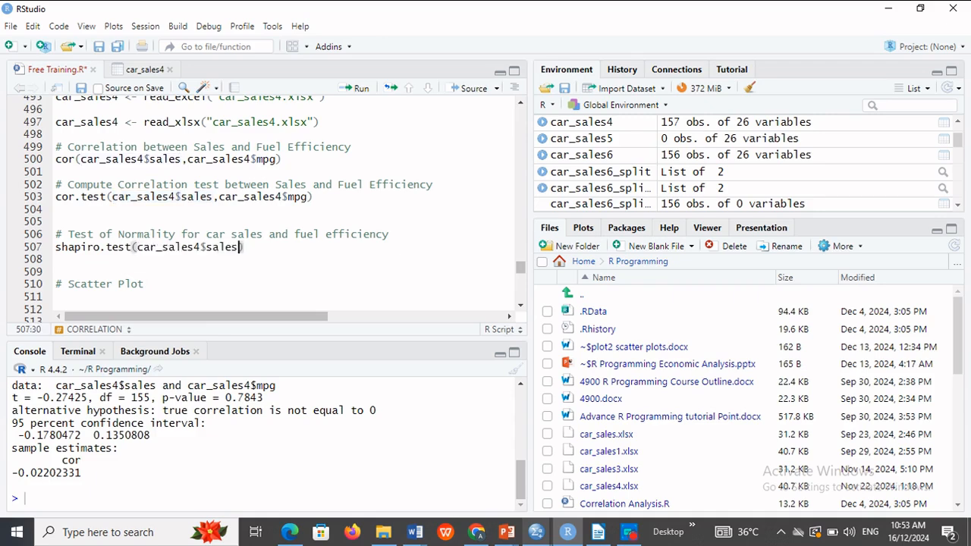
pyautogui.moveTo(243, 247); pyautogui.dragTo(53, 251)
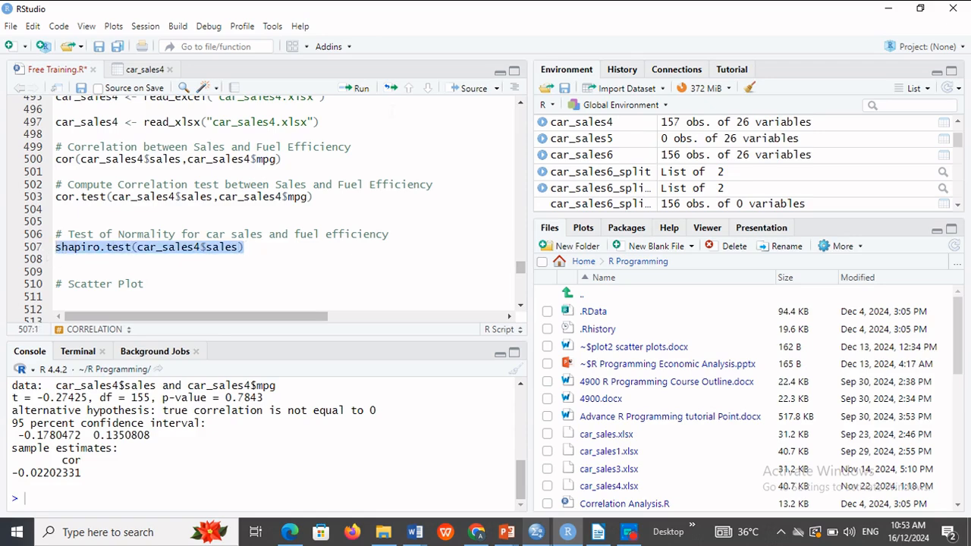
pyautogui.click(357, 88)
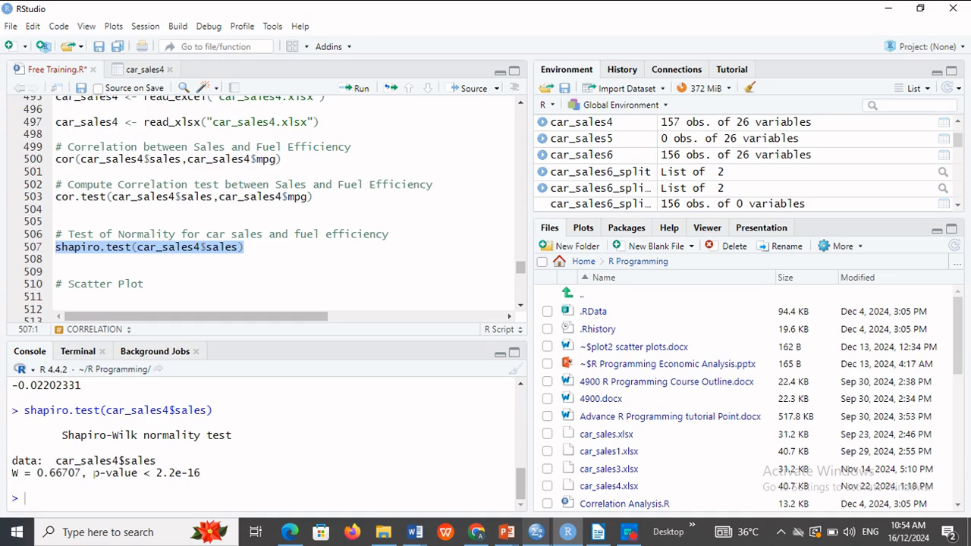
pyautogui.moveTo(94, 474); pyautogui.dragTo(201, 474)
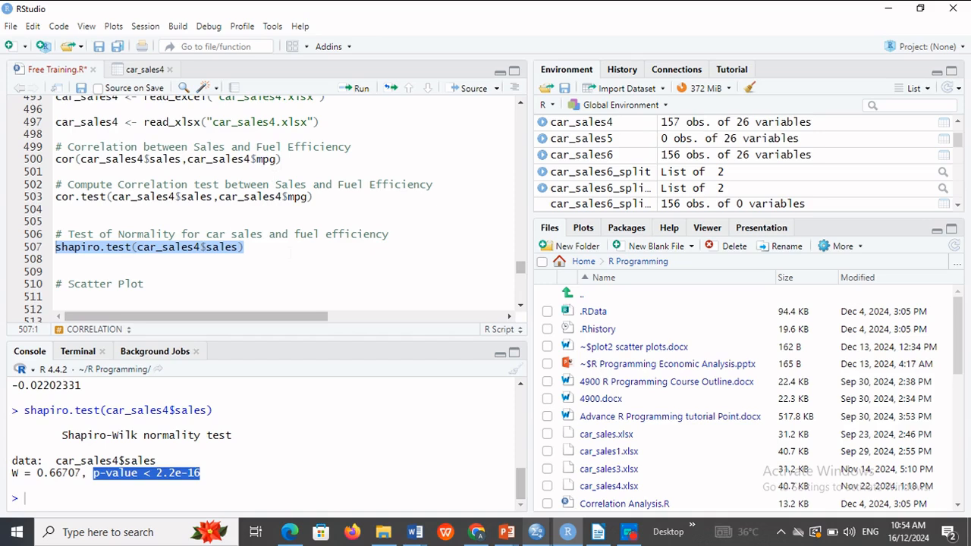
pyautogui.click(248, 248)
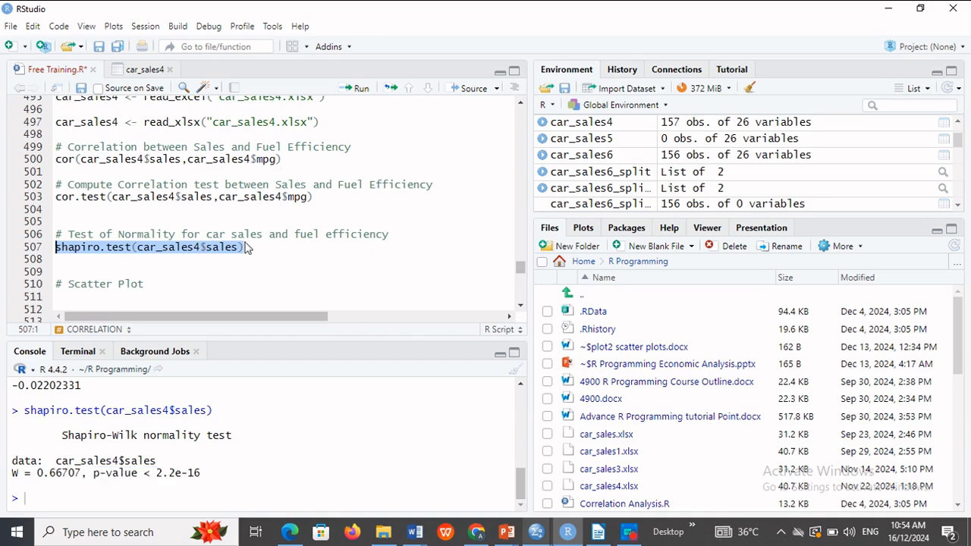
# - Duplicate the shapiro.test(car_sales4$sales) line directly below itself
pyautogui.moveTo(245, 248); pyautogui.dragTo(52, 250)
pyautogui.hotkey('ctrl', 'c')
pyautogui.press('Down')
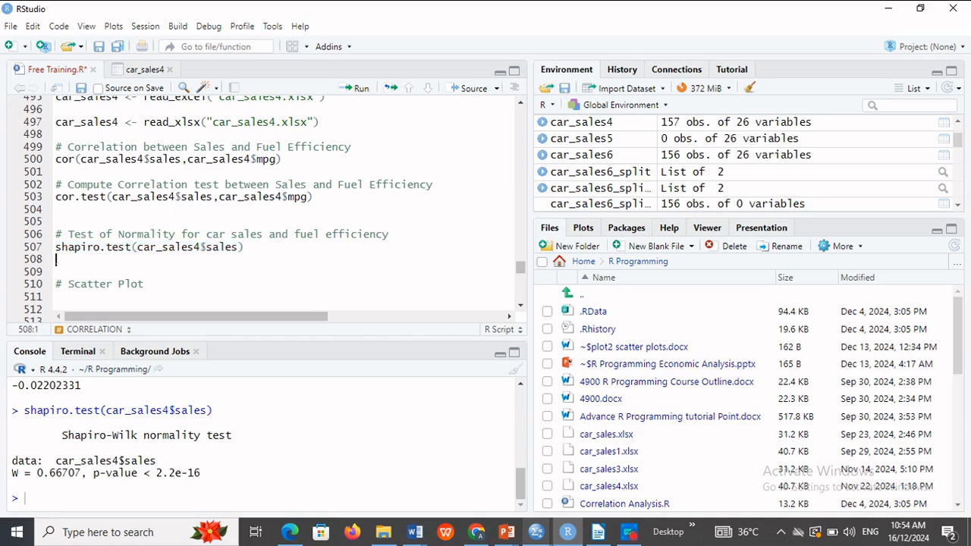
pyautogui.hotkey('ctrl', 'v')
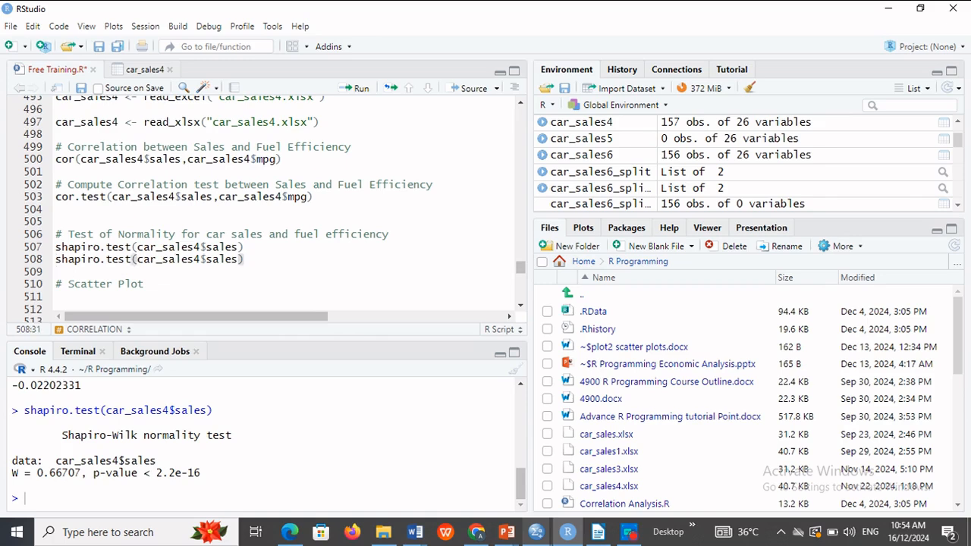
# - Change the variable in the copied shapiro.test() call to mpg and run that line
pyautogui.press('Left')
pyautogui.press('BackSpace')
pyautogui.press('BackSpace')
pyautogui.press('BackSpace')
pyautogui.press('BackSpace')
pyautogui.press('BackSpace')
pyautogui.write('mpg')
pyautogui.click(242, 262)
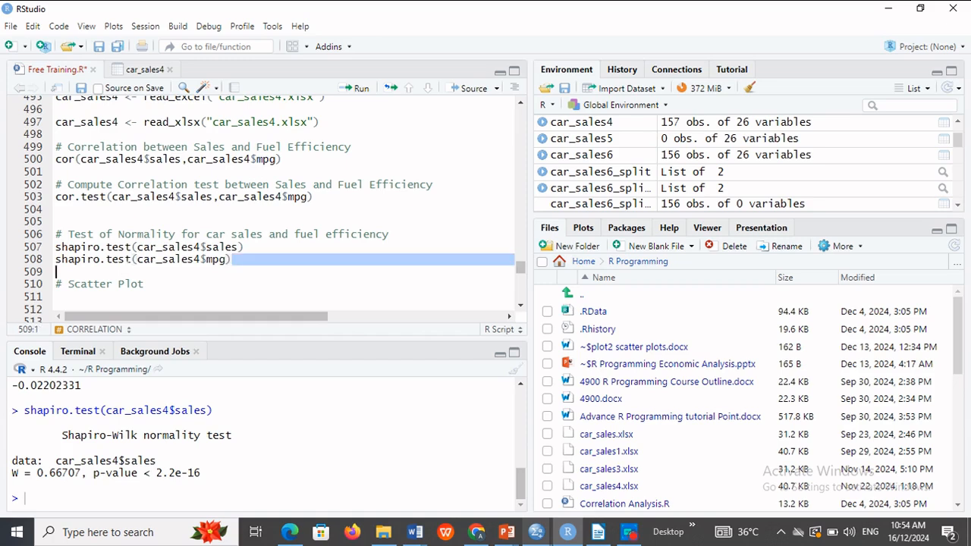
pyautogui.hotkey('shift', 'Home')
pyautogui.click(361, 90)
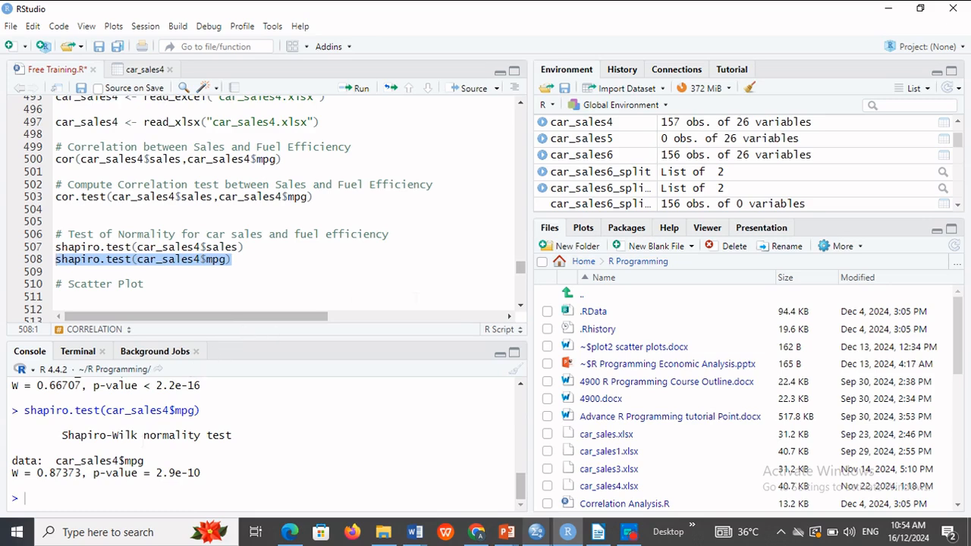
# - Start a ggplot() call under the "Scatter Plot" comment with data = car_sales4
pyautogui.click(521, 306)
pyautogui.scroll(-3, 521, 309)
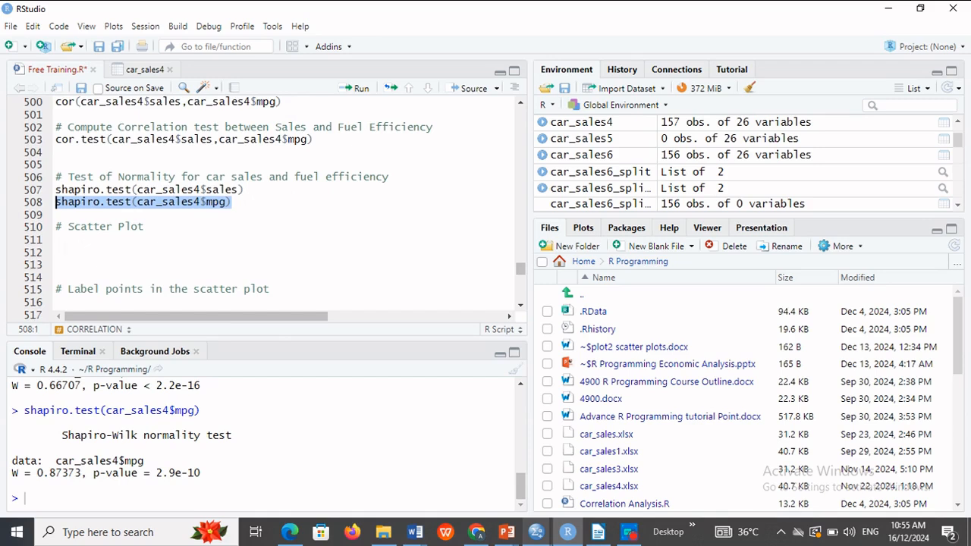
pyautogui.click(56, 239)
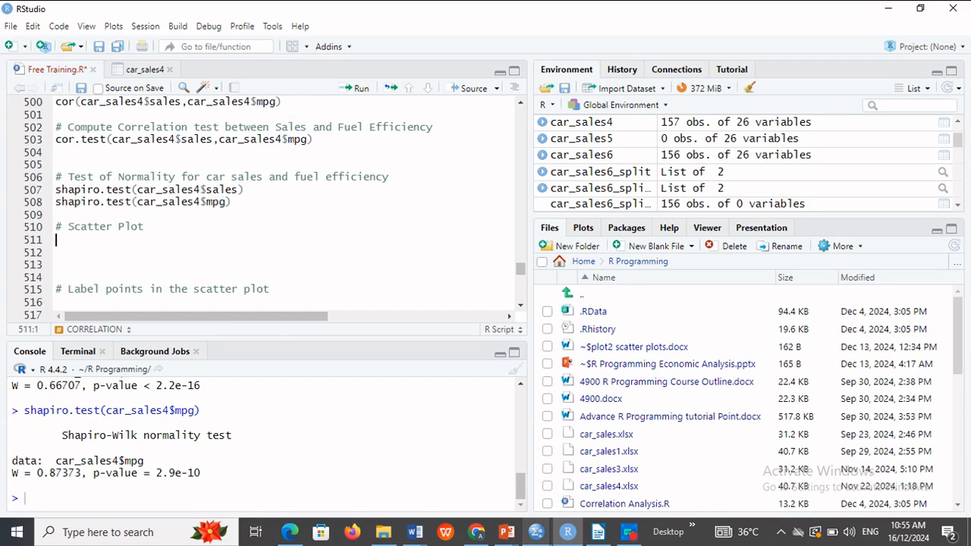
pyautogui.write('ggplo')
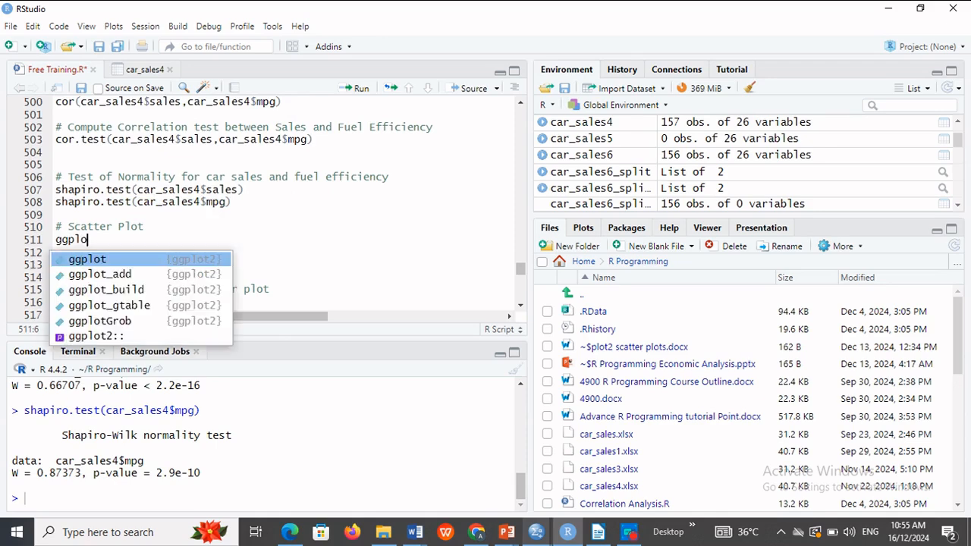
pyautogui.press('Tab')
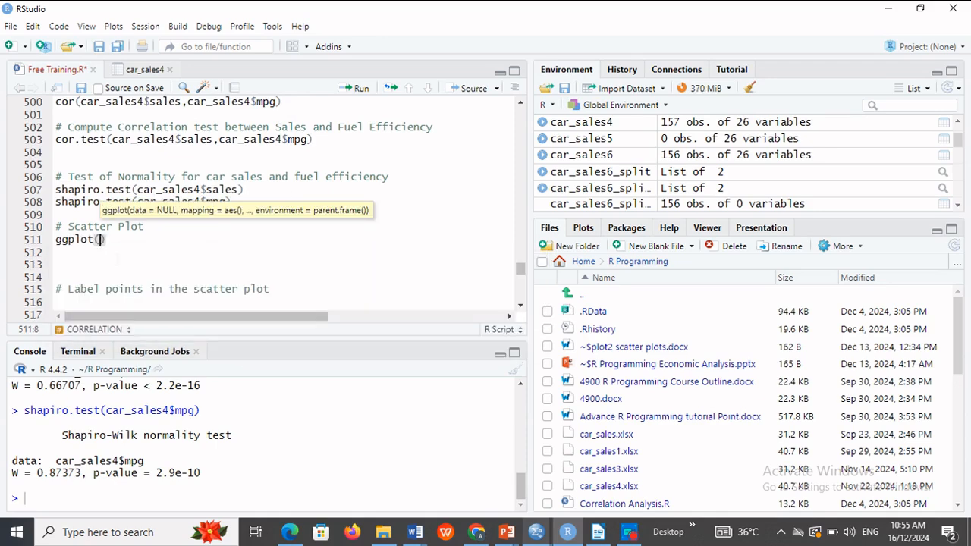
pyautogui.write('data')
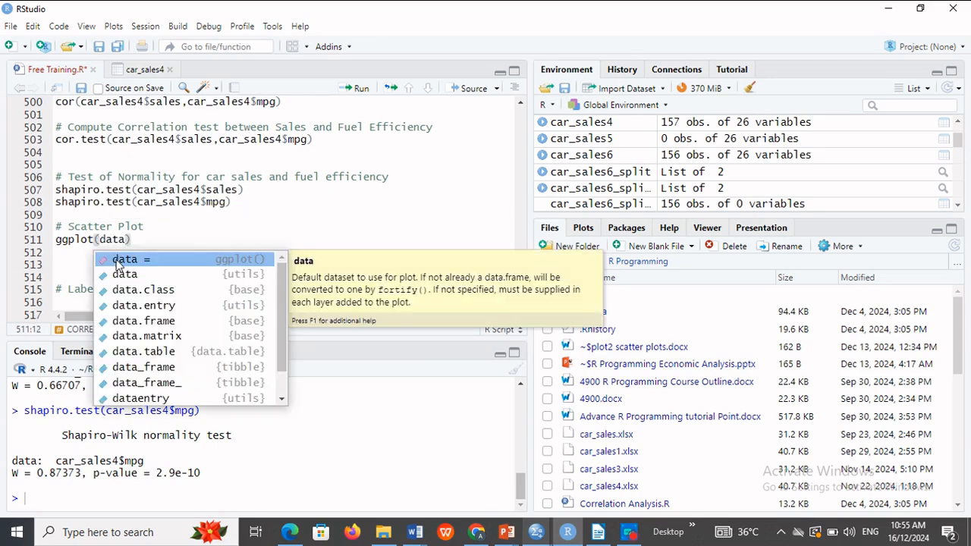
pyautogui.click(154, 262)
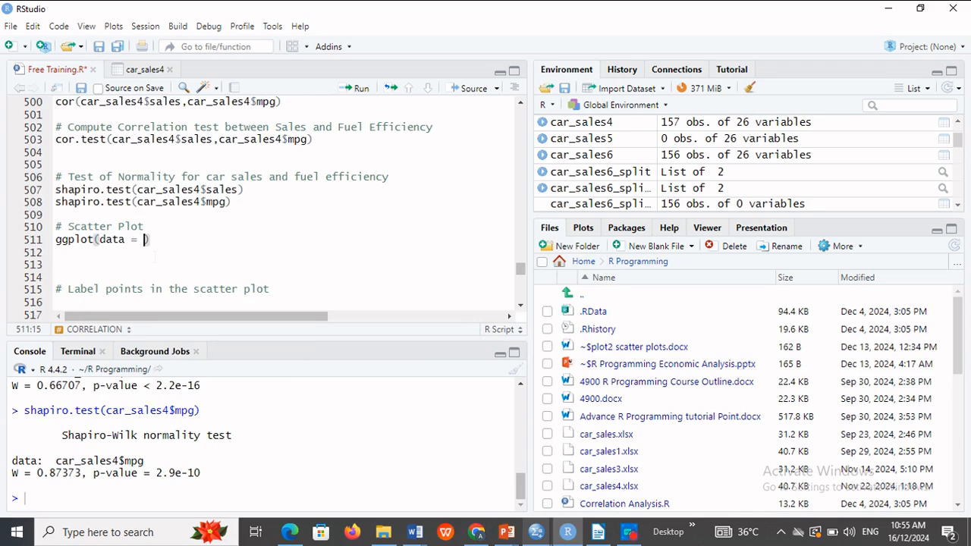
pyautogui.write('car')
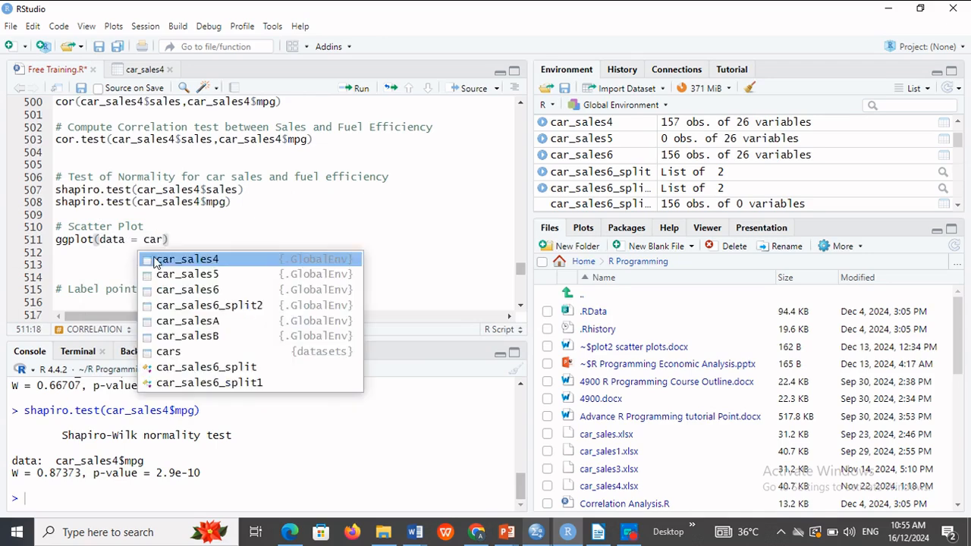
pyautogui.click(199, 261)
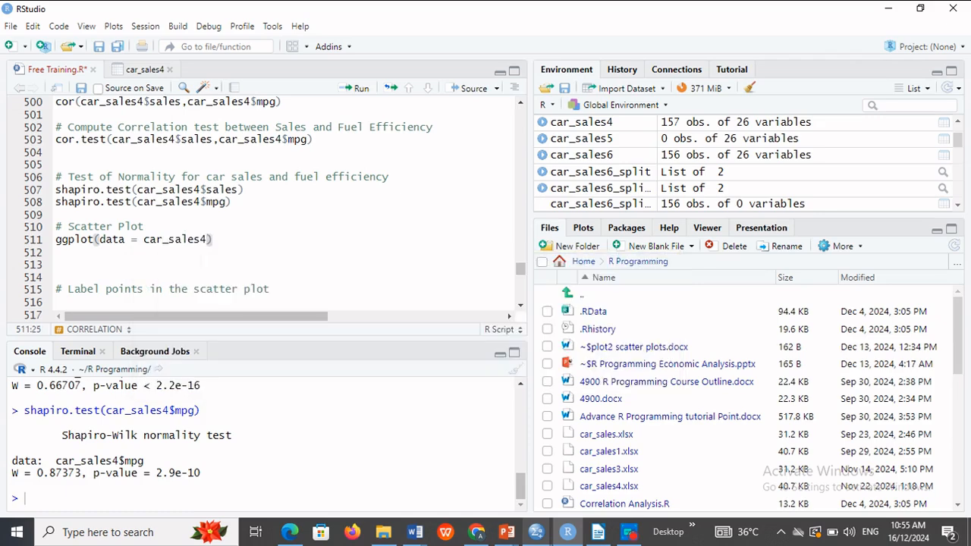
# - Add aes(x = sales, y = mpg) to the ggplot() call and continue it with + onto a new line
pyautogui.write(', aes')
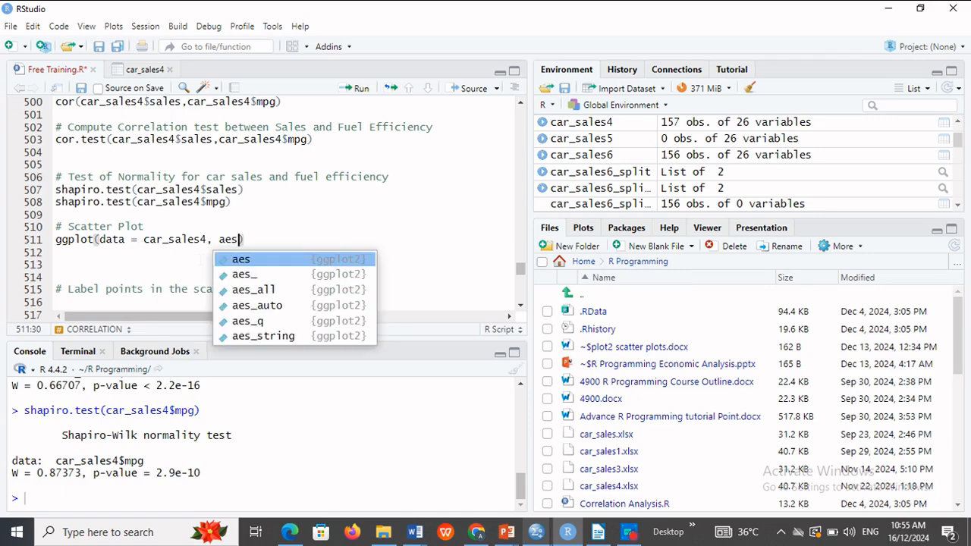
pyautogui.click(259, 263)
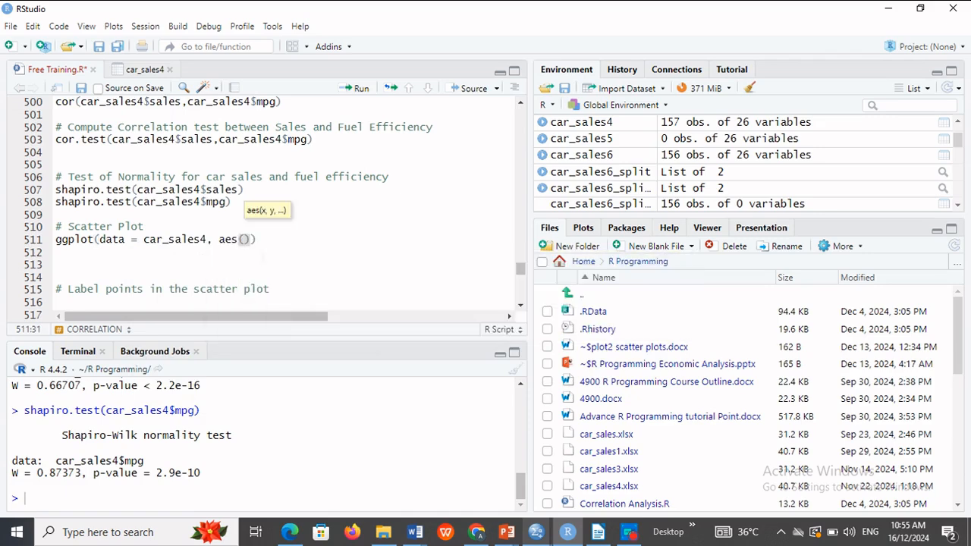
pyautogui.write('x = ')
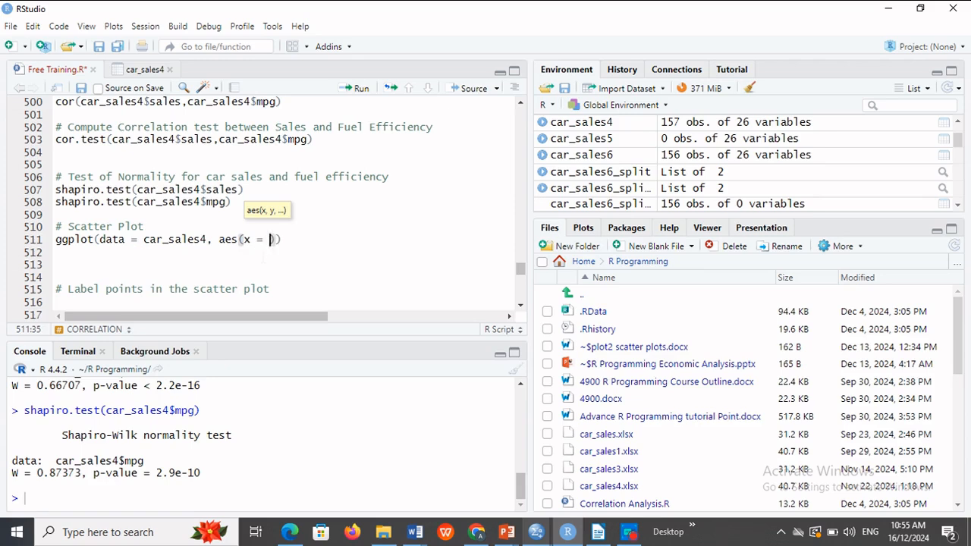
pyautogui.write('sales, y')
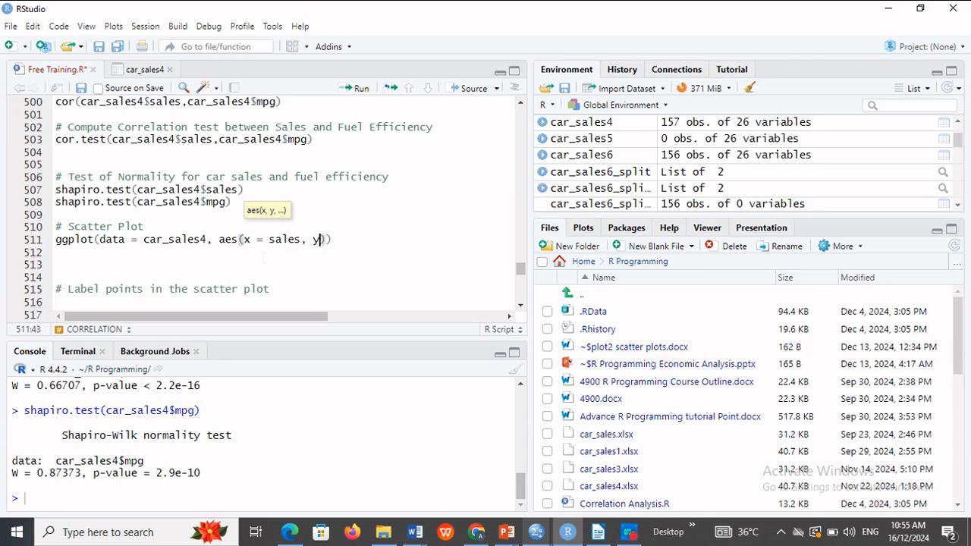
pyautogui.write(' = mpg)) ')
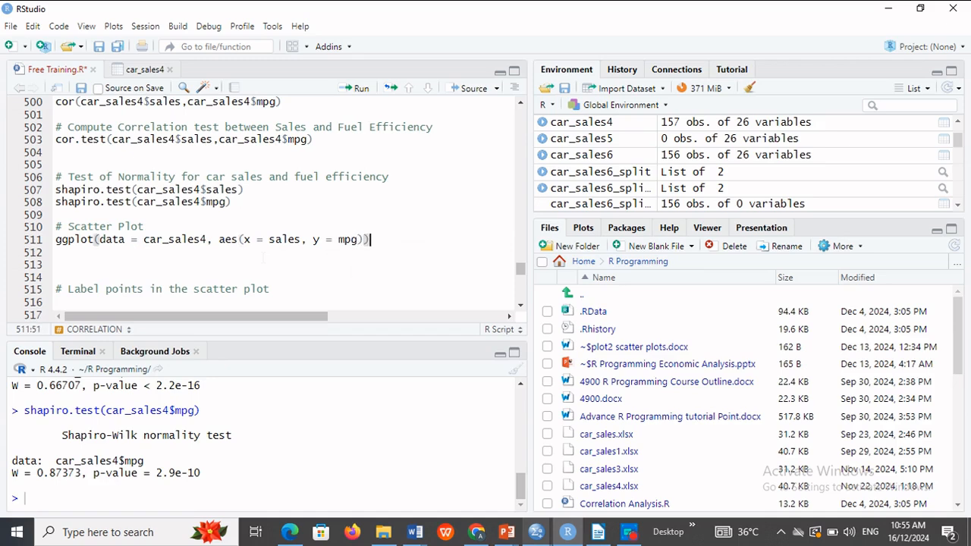
pyautogui.write('+')
pyautogui.press('Return')
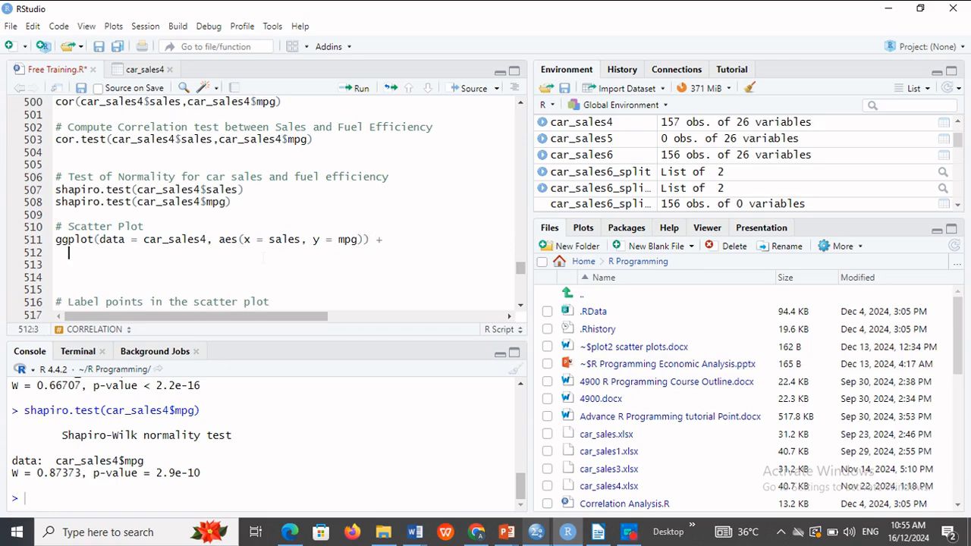
# - Add a geom_point() layer to the plot code and run both lines to draw the scatter plot
pyautogui.write('geom')
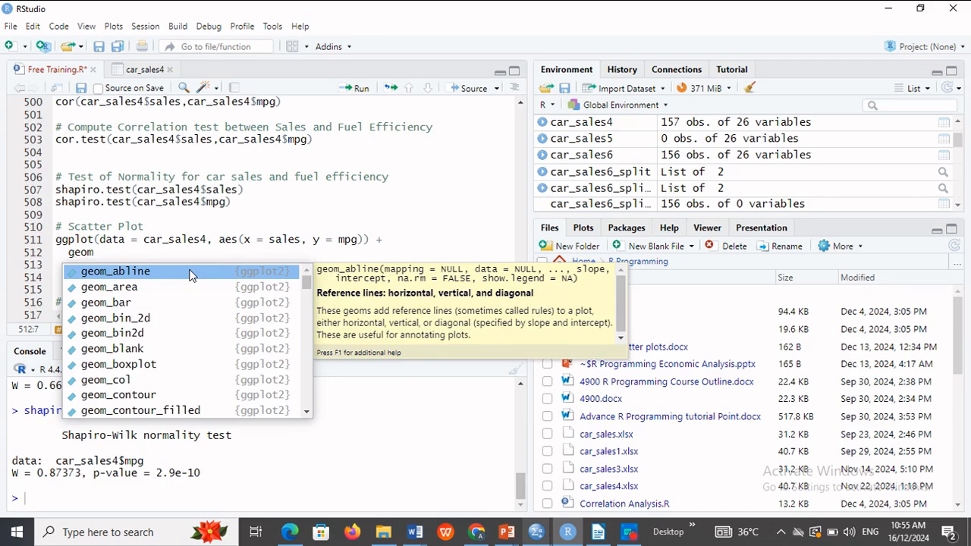
pyautogui.write('_po')
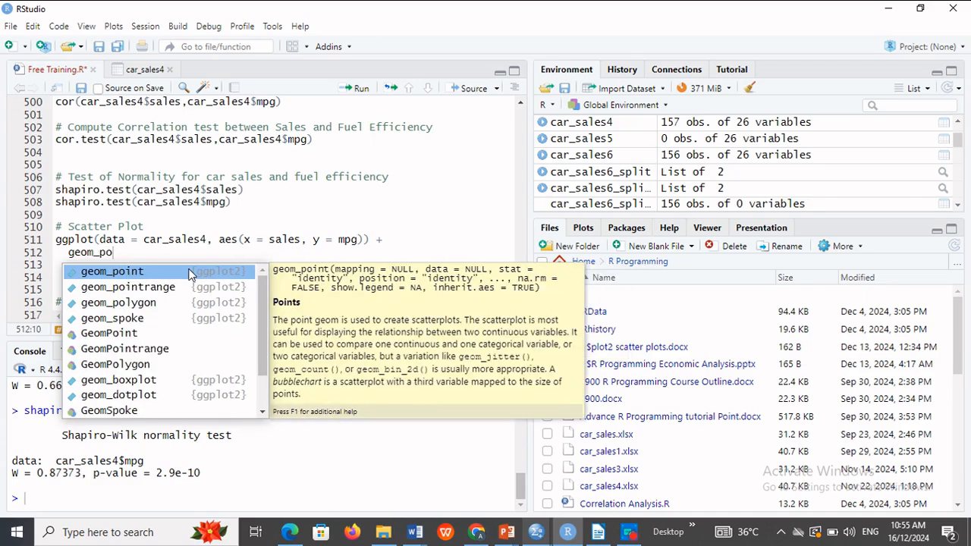
pyautogui.click(190, 272)
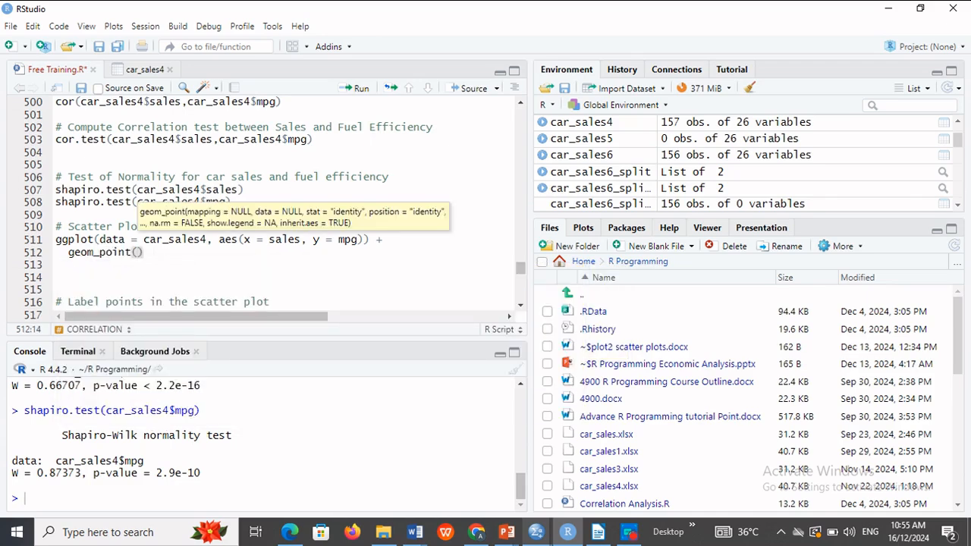
pyautogui.press('Right')
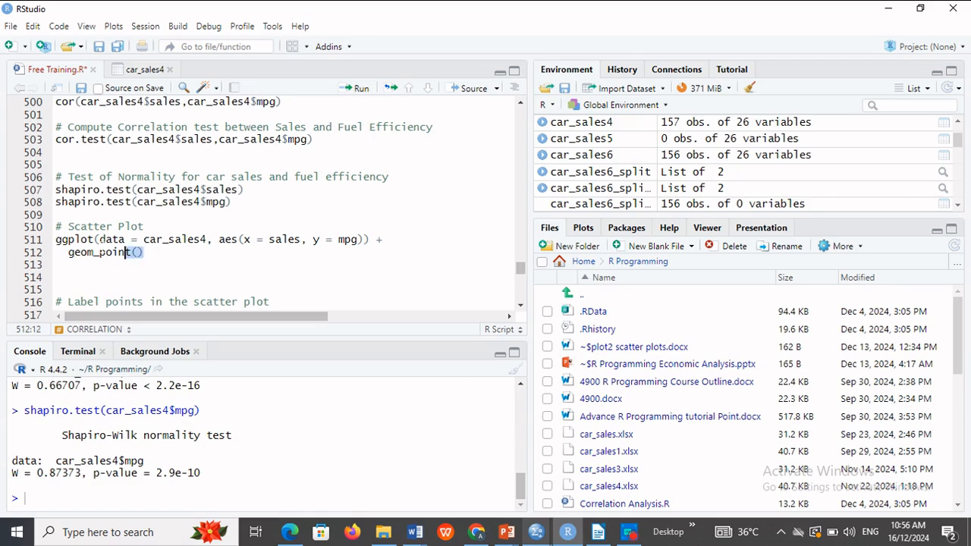
pyautogui.hotkey('shift', 'Up')
pyautogui.hotkey('shift', 'Home')
pyautogui.click(361, 89)
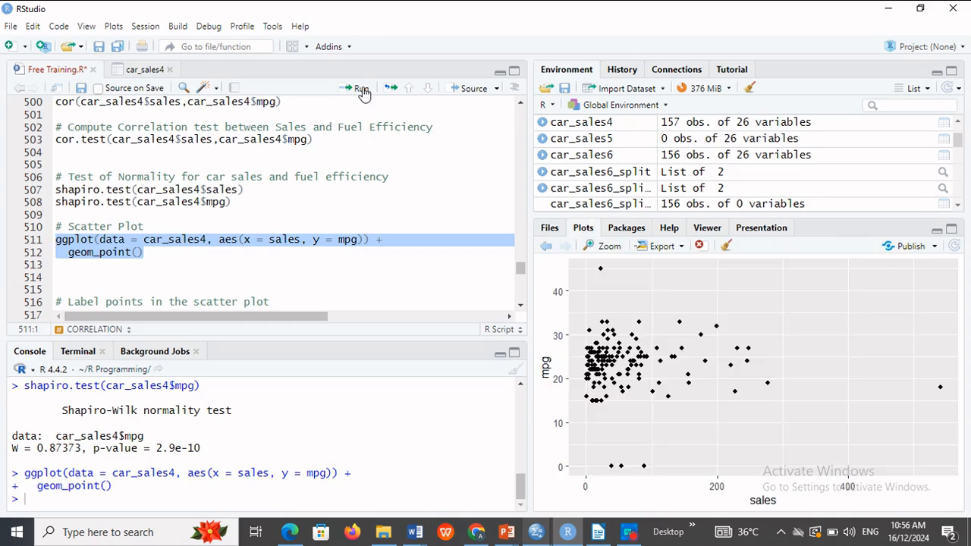
# - Change the x variable in the scatter plot's aes() to mpg
pyautogui.click(296, 240)
pyautogui.press('Right')
pyautogui.press('BackSpace')
pyautogui.press('BackSpace')
pyautogui.press('BackSpace')
pyautogui.press('BackSpace')
pyautogui.press('BackSpace')
pyautogui.write('mpg')
# - Change the y variable in aes() to sales and rerun the scatter plot code
pyautogui.press('Right')
pyautogui.press('Right')
pyautogui.press('Right')
pyautogui.press('Right')
pyautogui.press('Right')
pyautogui.press('Right')
pyautogui.press('Right')
pyautogui.press('Right')
pyautogui.press('Right')
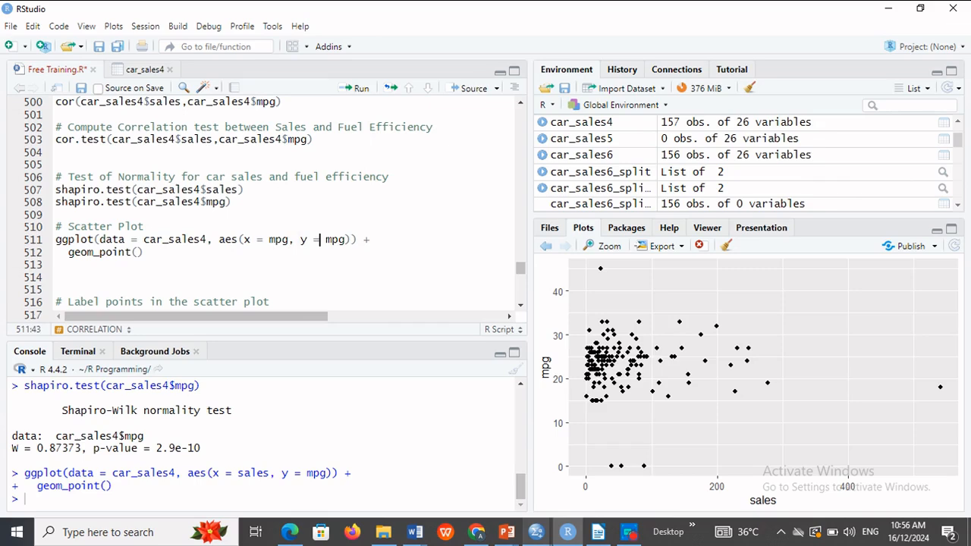
pyautogui.press('BackSpace')
pyautogui.press('BackSpace')
pyautogui.press('BackSpace')
pyautogui.write('sales')
pyautogui.moveTo(144, 252); pyautogui.dragTo(55, 242)
pyautogui.click(361, 90)
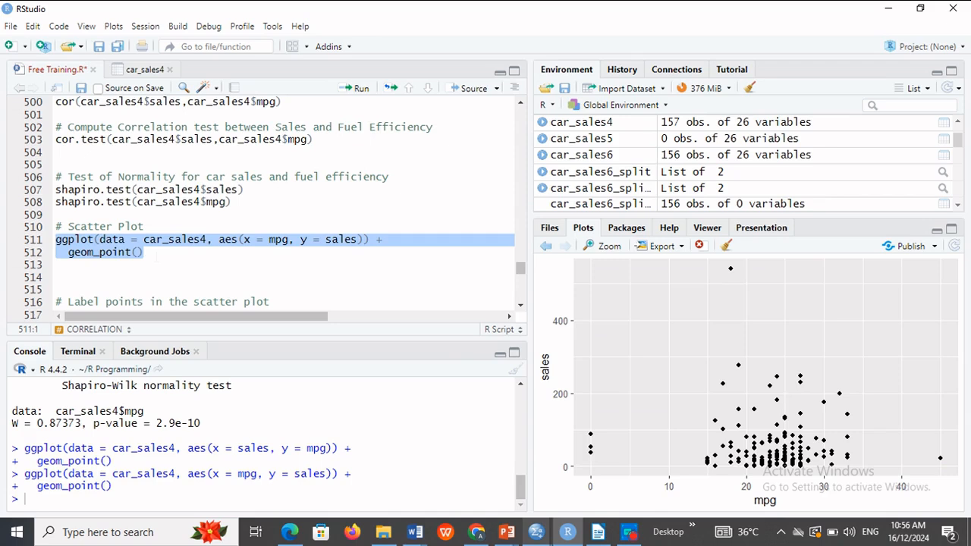
# - Copy the two-line scatter plot code to line 514, leaving a blank line after the original
pyautogui.click(157, 260)
pyautogui.moveTo(144, 253); pyautogui.dragTo(50, 247)
pyautogui.hotkey('ctrl', 'c')
pyautogui.click(58, 278)
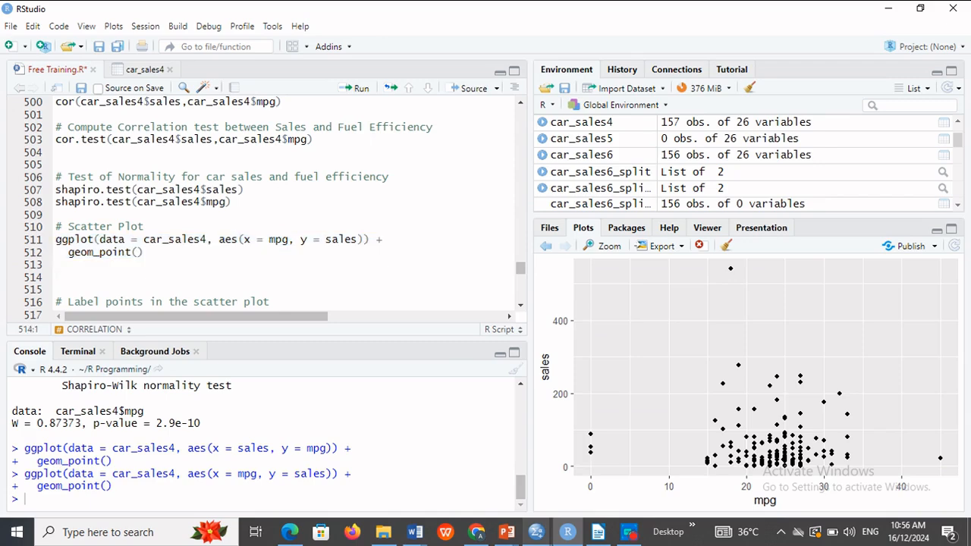
pyautogui.hotkey('ctrl', 'v')
pyautogui.click(137, 290)
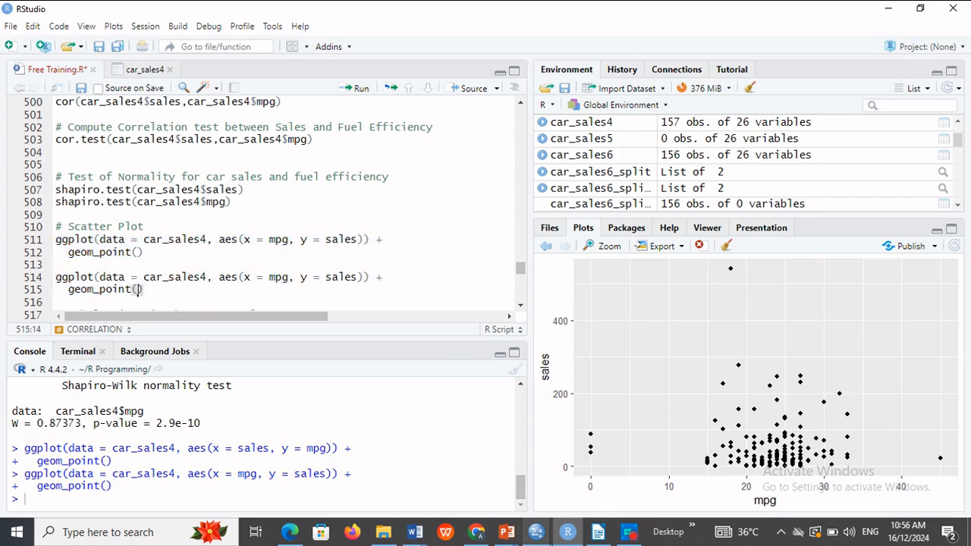
# - Give the copied geom_point() the arguments size = 2, sharp = 23 and run this second plot
pyautogui.write('se')
pyautogui.press('BackSpace')
pyautogui.write('ize =')
pyautogui.press('BackSpace')
pyautogui.press('BackSpace')
pyautogui.press('BackSpace')
pyautogui.press('BackSpace')
pyautogui.write('e')
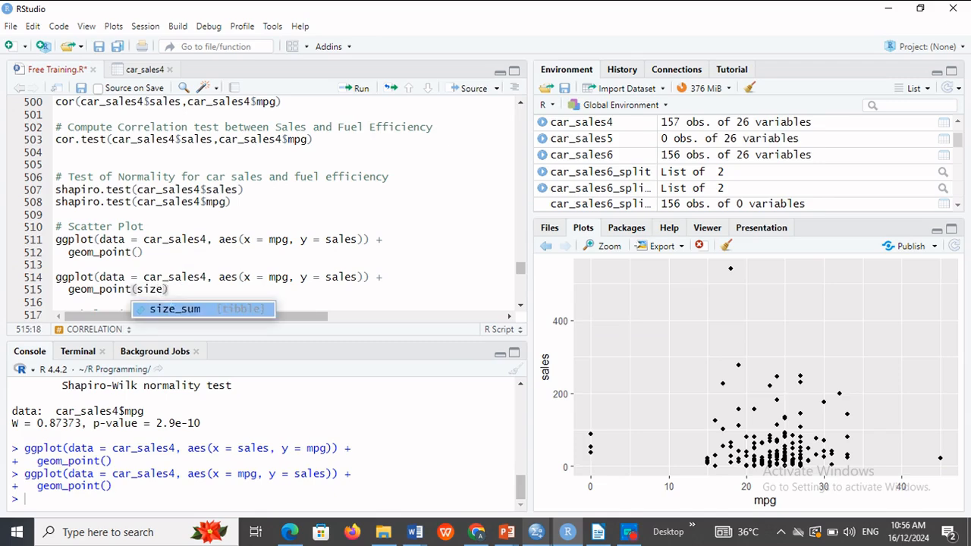
pyautogui.write(' = ')
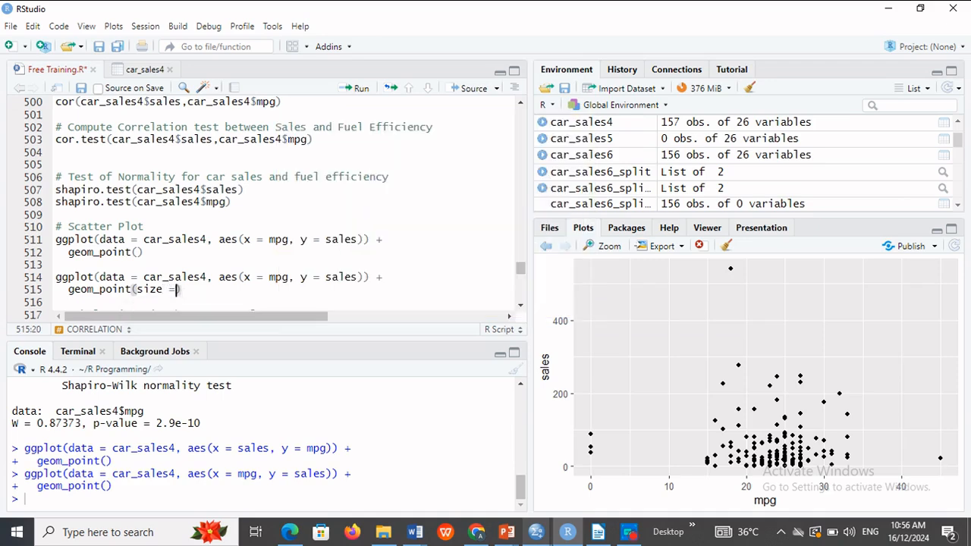
pyautogui.write('2, sharp = 23)')
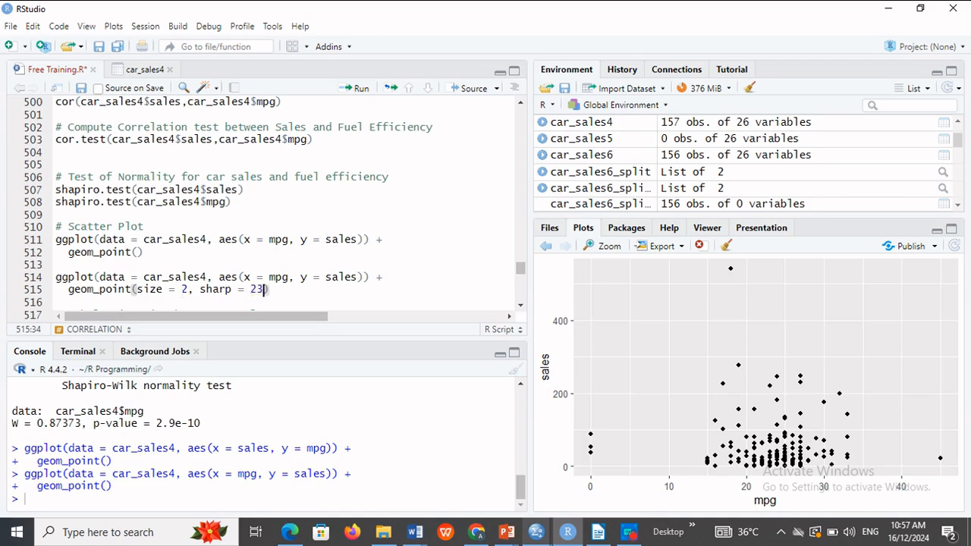
pyautogui.moveTo(271, 289); pyautogui.dragTo(56, 278)
pyautogui.click(361, 89)
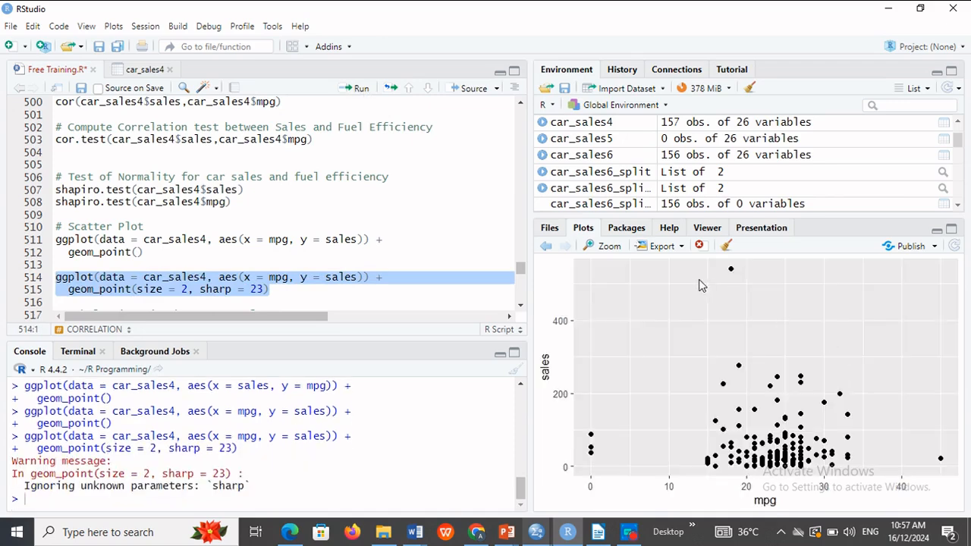
# - Copy the first scatter plot code, with the empty geom_point(), under the "Label points in the scatter plot" comment
pyautogui.click(359, 277)
pyautogui.click(520, 306)
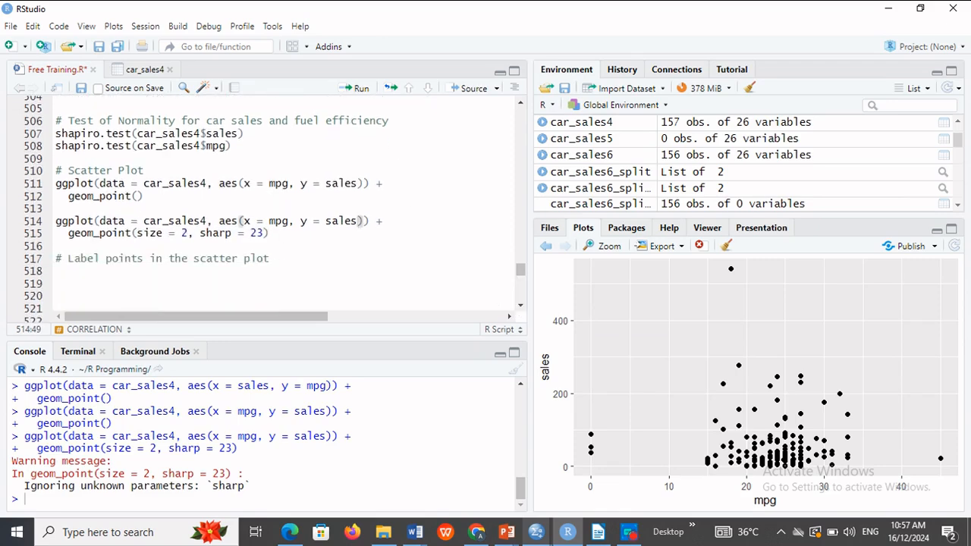
pyautogui.moveTo(56, 209); pyautogui.dragTo(50, 185)
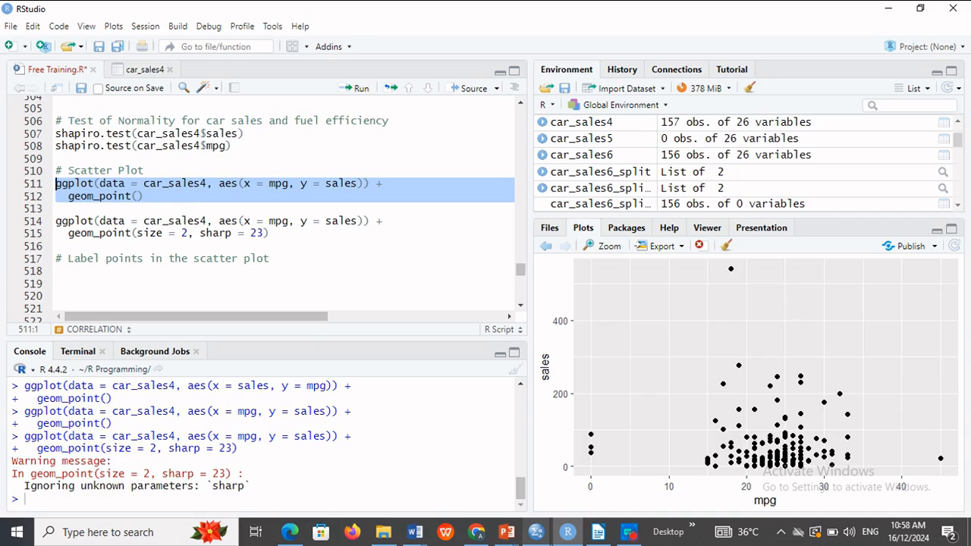
pyautogui.click(56, 271)
pyautogui.write('ggplot(data = car_sales4, aes(x = mpg, y = sales)) +   geom_point()')
# - Append a geom_text() layer after geom_point() in the scatter plot code under the "Label points in the scatter plot" comment
pyautogui.press('BackSpace')
pyautogui.write('+')
pyautogui.press('Return')
pyautogui.write('geom')
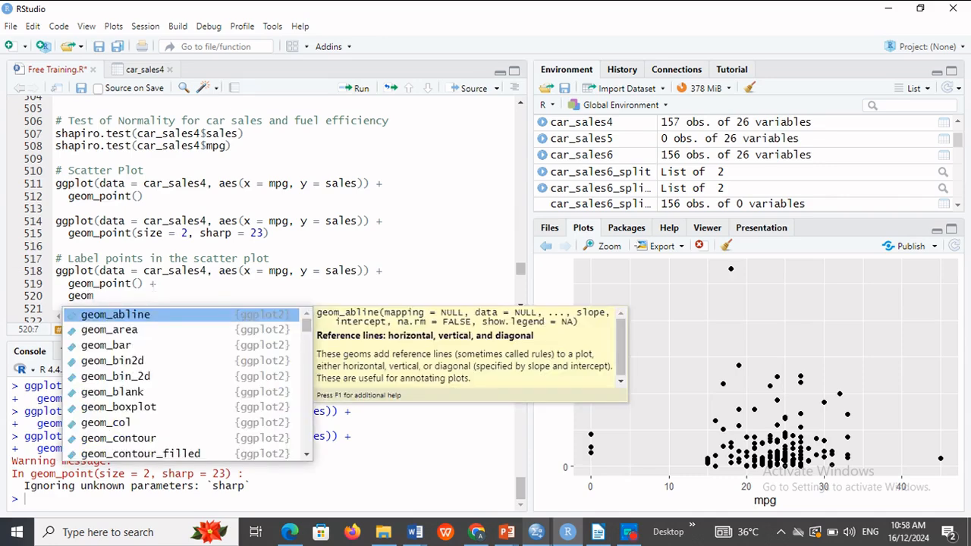
pyautogui.write('_te')
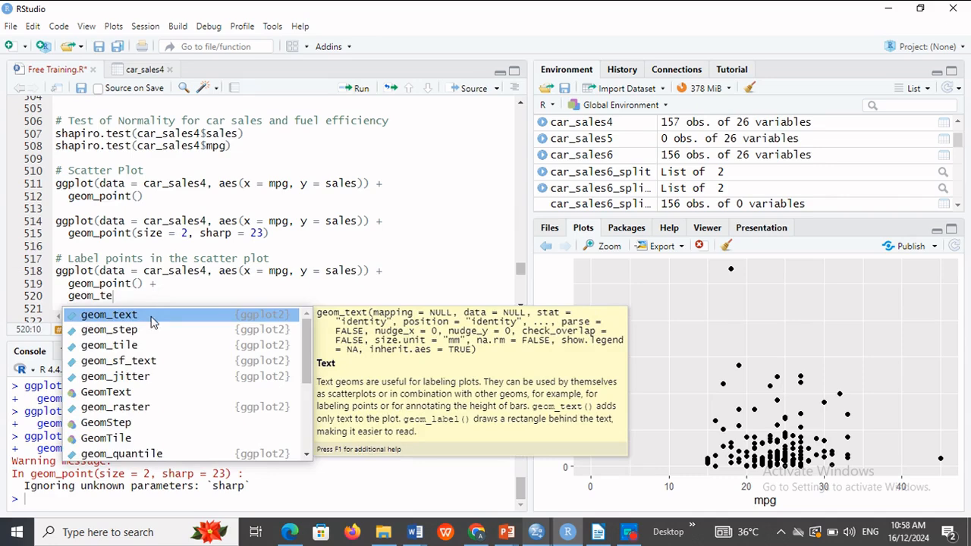
pyautogui.click(151, 319)
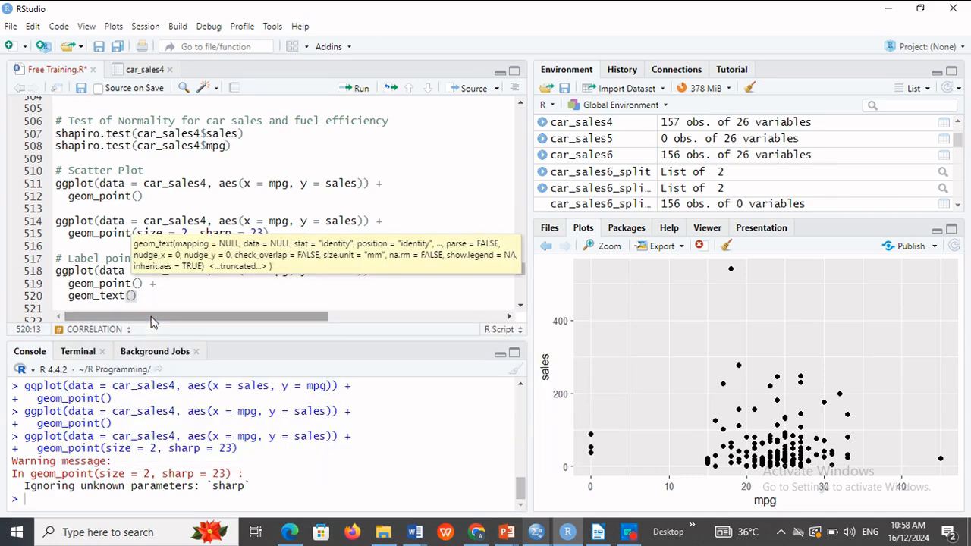
# - Give geom_text() the argument label = model
pyautogui.write('labe')
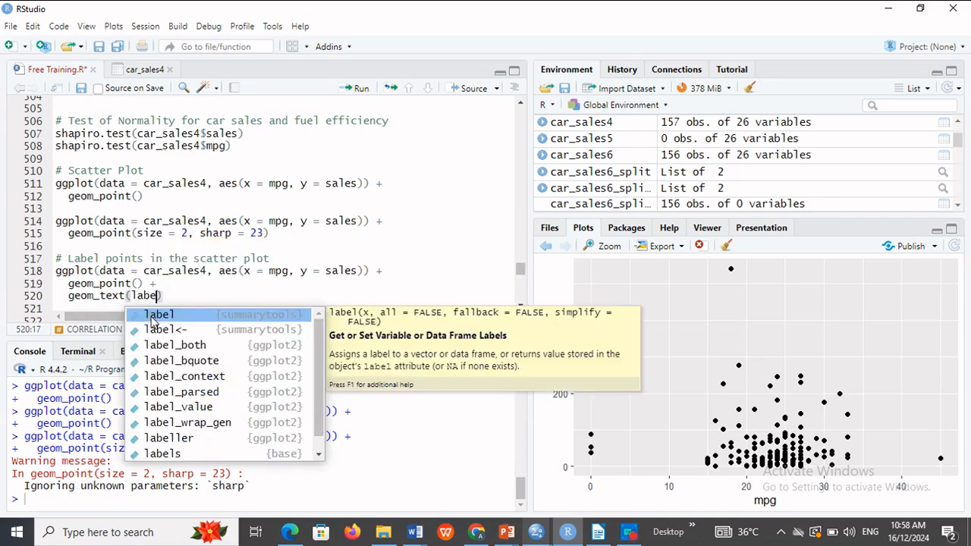
pyautogui.click(188, 316)
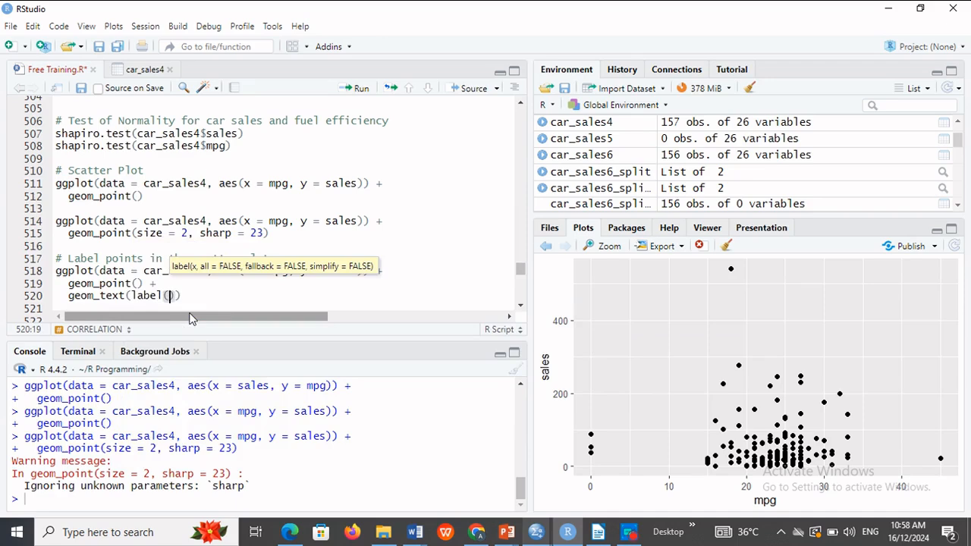
pyautogui.press('BackSpace')
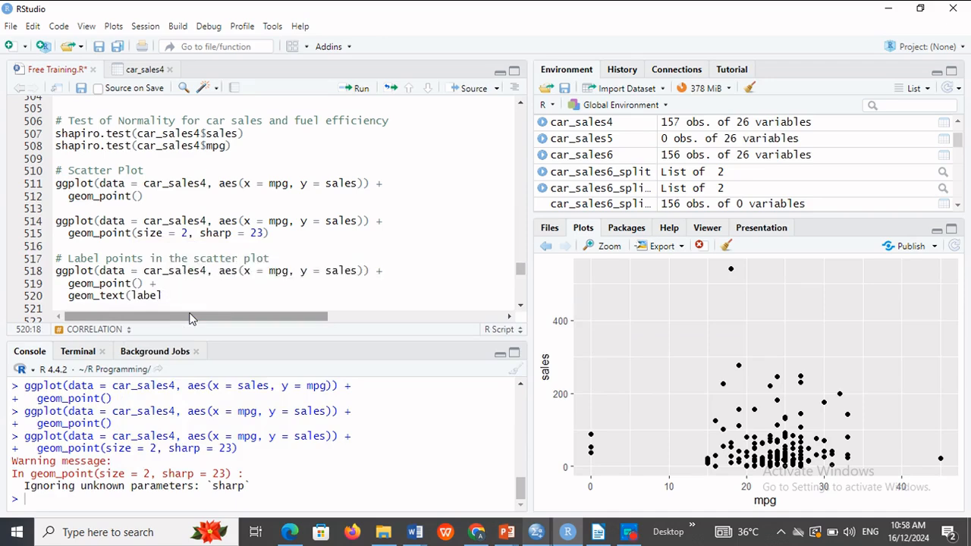
pyautogui.write(')')
pyautogui.press('Left')
pyautogui.write('= model')
# - Check the column names in the car_sales4 table and try running the three-line labelled scatter plot code
pyautogui.click(134, 70)
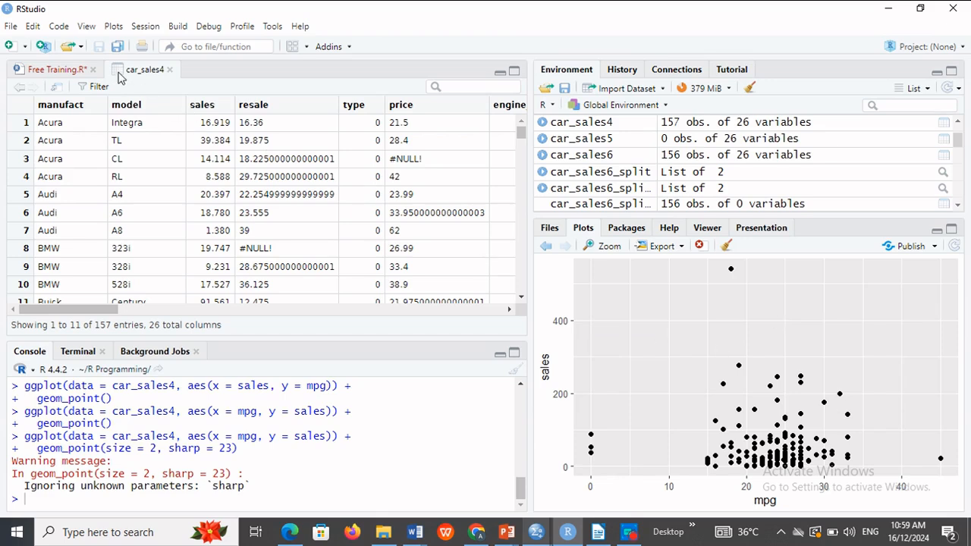
pyautogui.click(59, 70)
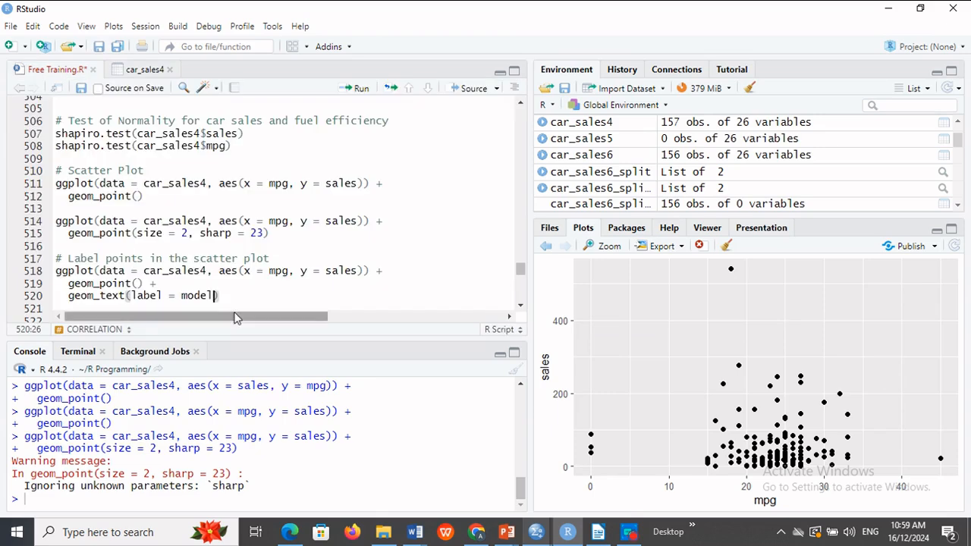
pyautogui.doubleClick(219, 296)
pyautogui.moveTo(220, 296); pyautogui.dragTo(55, 271)
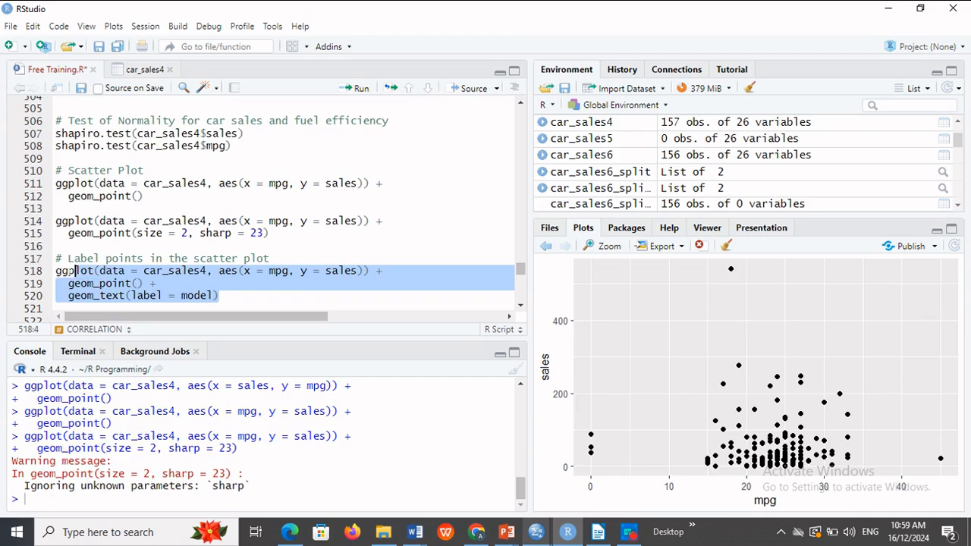
pyautogui.click(361, 91)
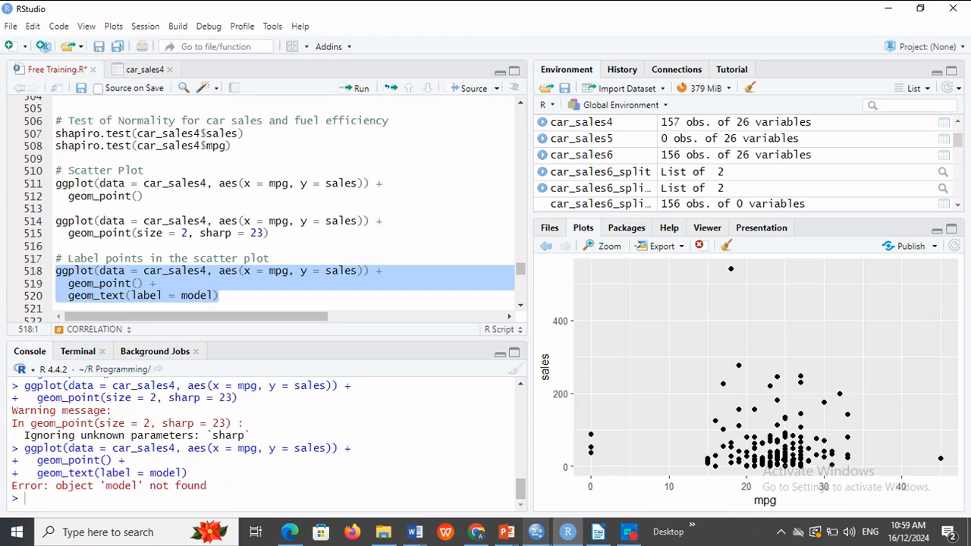
# - Enclose model in double quotation marks inside geom_text() and rerun the labelled scatter plot code
pyautogui.click(182, 296)
pyautogui.write('"')
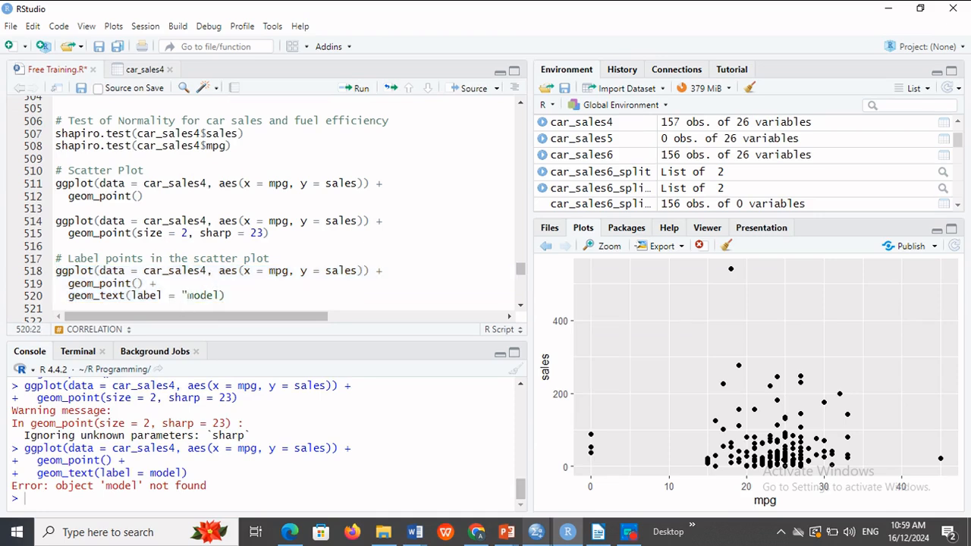
pyautogui.press('Right')
pyautogui.press('Right')
pyautogui.press('Right')
pyautogui.press('Right')
pyautogui.write('"')
pyautogui.press('Right')
pyautogui.hotkey('shift', 'Up')
pyautogui.hotkey('shift', 'Up')
pyautogui.hotkey('shift', 'Home')
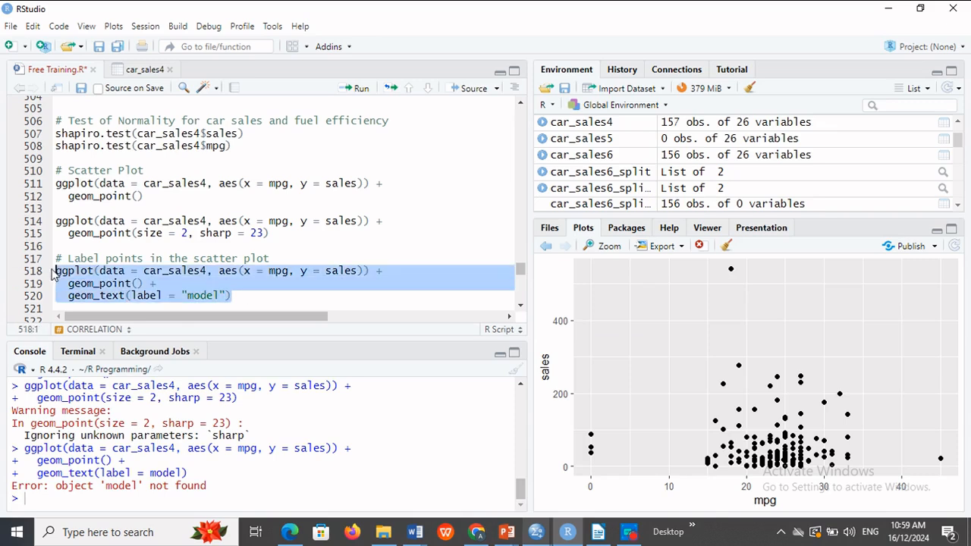
pyautogui.click(361, 90)
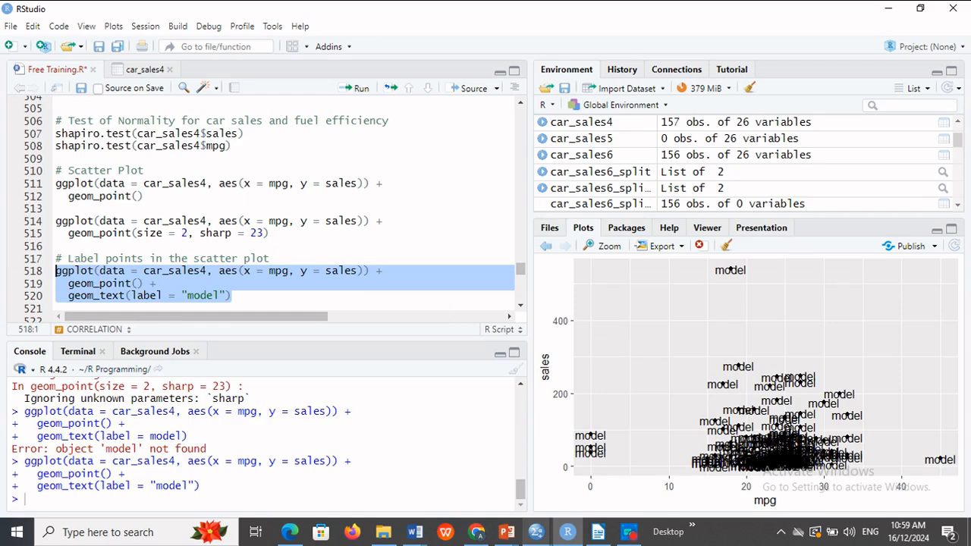
# - Examine the model column in the car_sales4 table and return to the end of the geom_text() line in the script
pyautogui.click(235, 296)
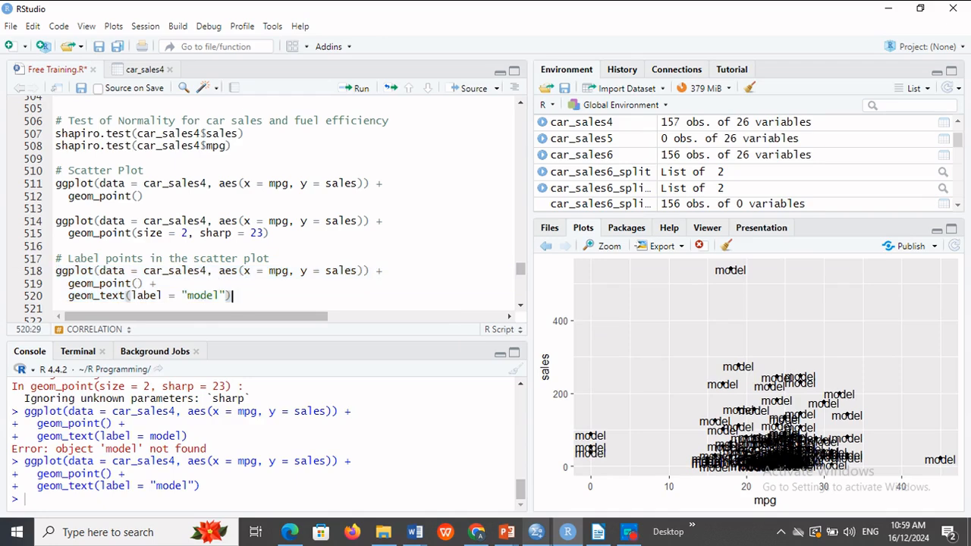
pyautogui.click(144, 71)
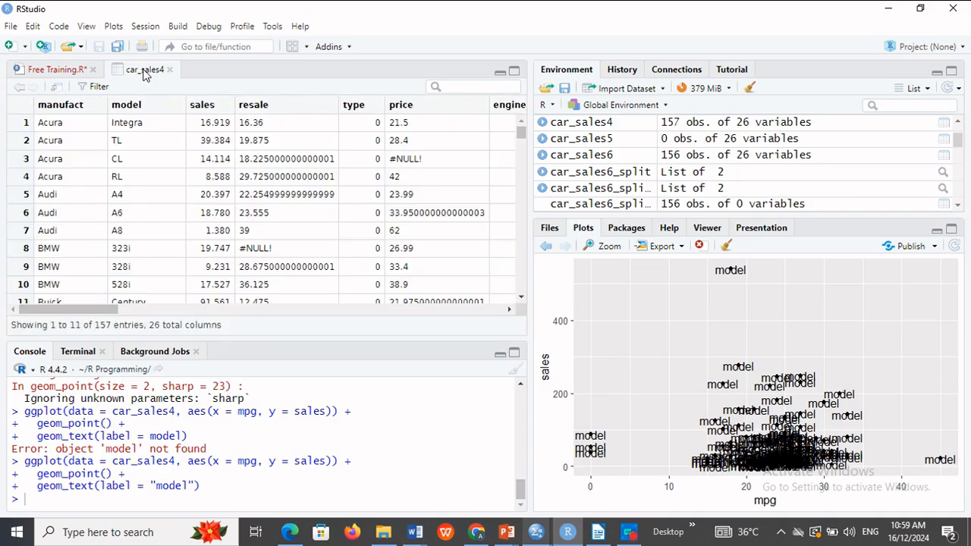
pyautogui.click(66, 70)
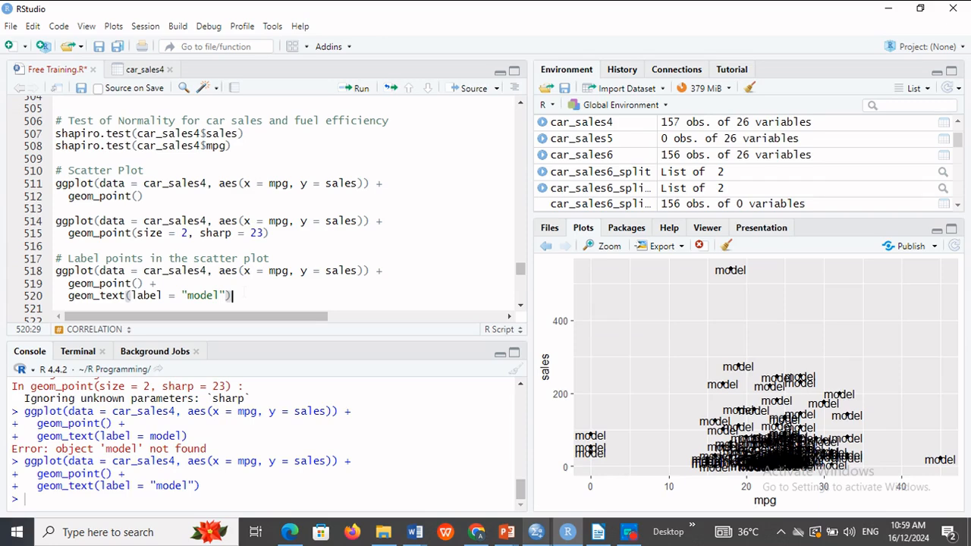
# - Add ?geom_text() on line 522, below the labelled plot code, and run it to open the function's documentation
pyautogui.press('Return')
pyautogui.press('Return')
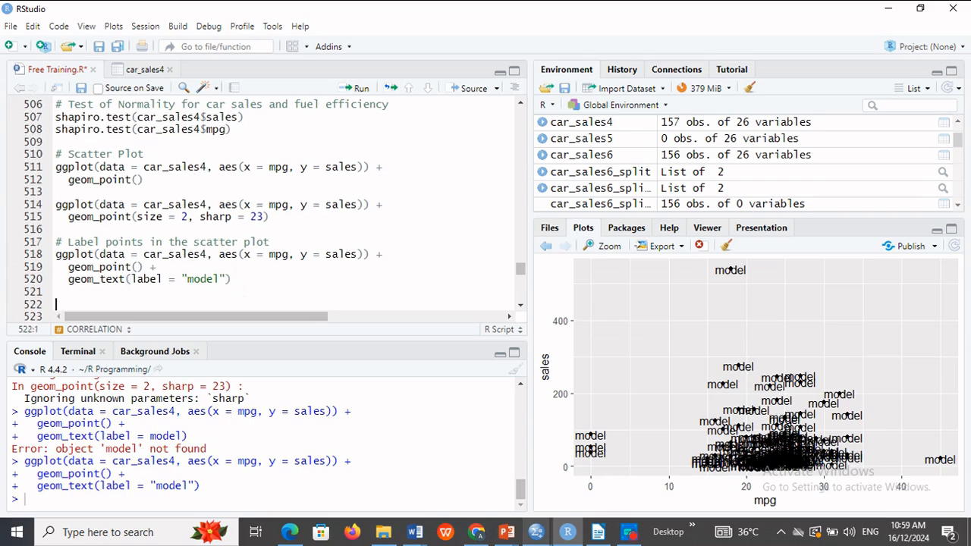
pyautogui.write('geom_te')
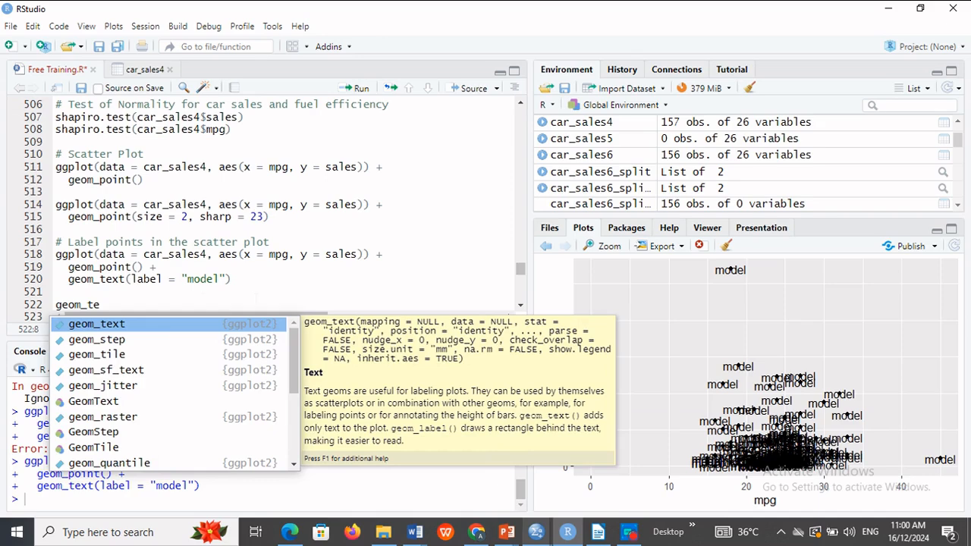
pyautogui.press('Tab')
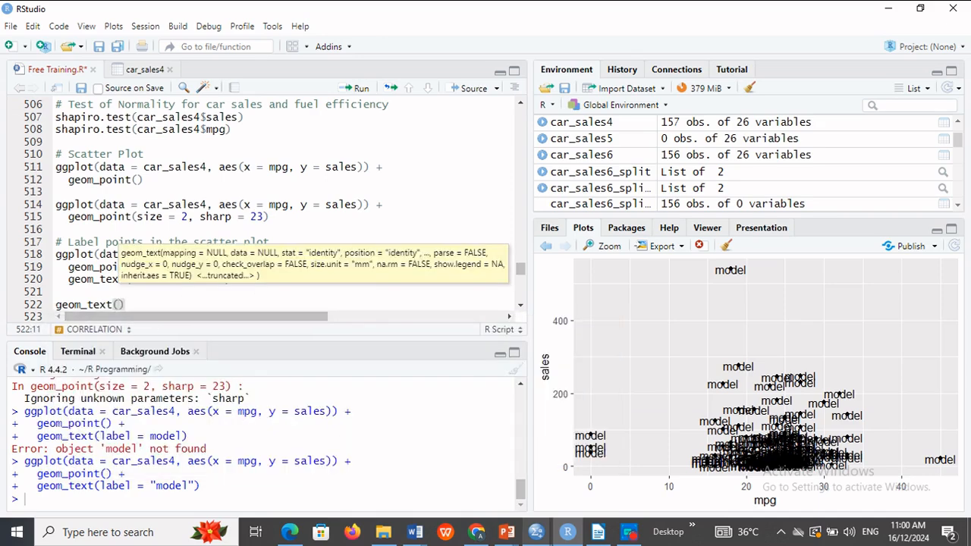
pyautogui.press('Home')
pyautogui.write('>')
pyautogui.press('BackSpace')
pyautogui.write('?')
pyautogui.press('End')
pyautogui.hotkey('shift', 'Home')
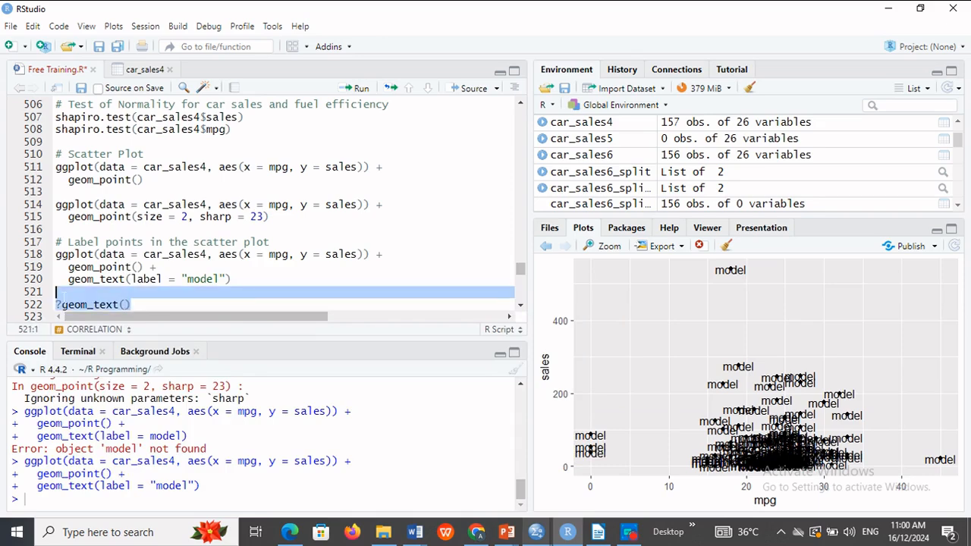
pyautogui.click(359, 88)
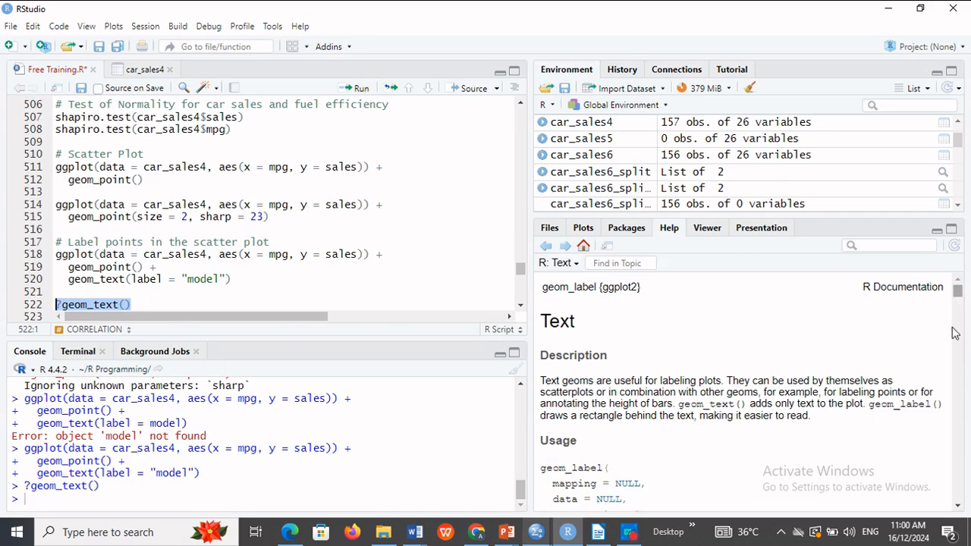
# - Read the Usage and Arguments sections of the geom_text() documentation
pyautogui.click(958, 507)
pyautogui.click(957, 507)
pyautogui.click(957, 507)
pyautogui.click(957, 507)
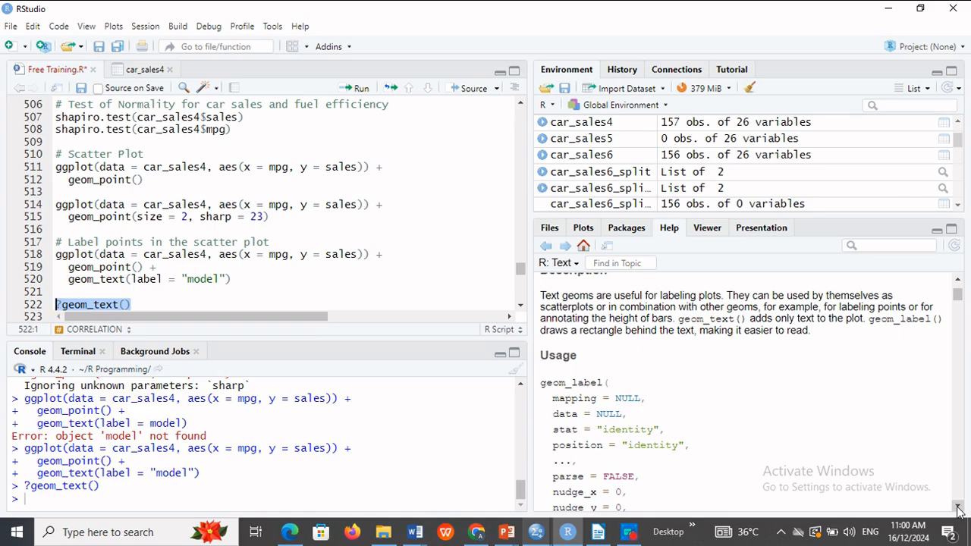
pyautogui.click(958, 507)
pyautogui.scroll(-5, 958, 506)
pyautogui.scroll(-2, 959, 506)
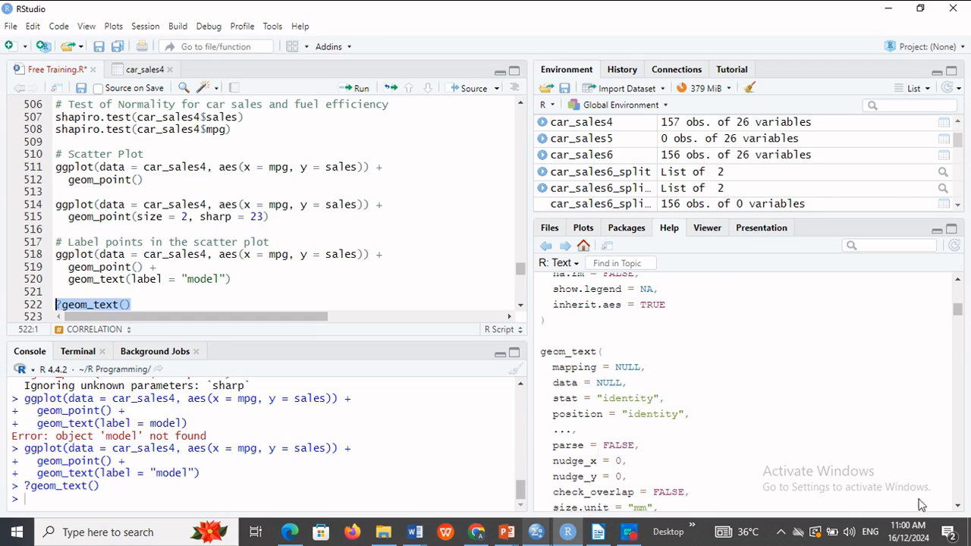
pyautogui.click(958, 508)
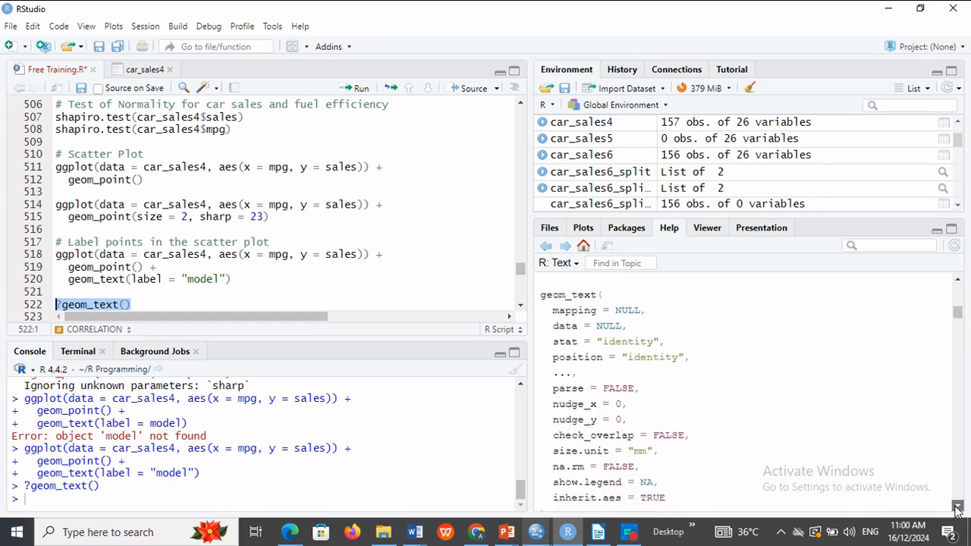
pyautogui.click(958, 508)
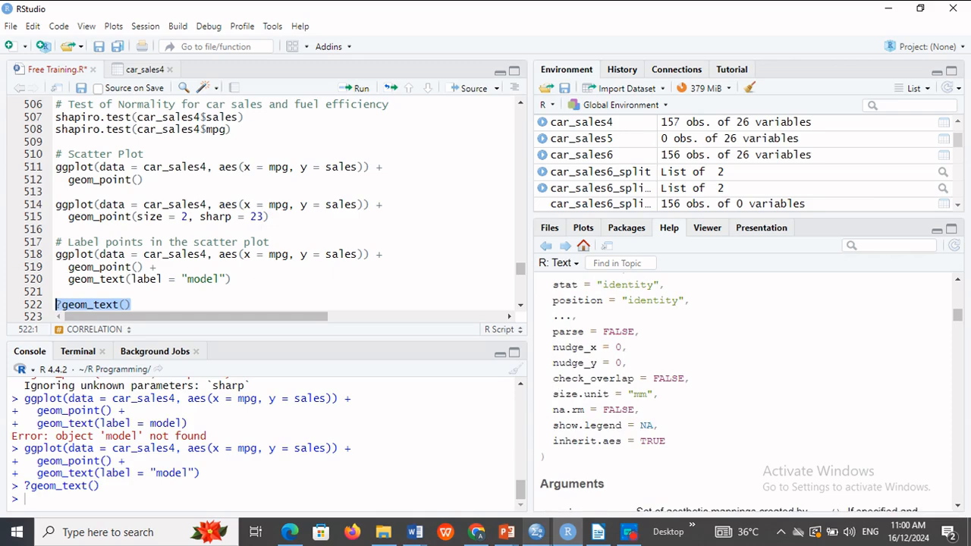
pyautogui.click(960, 506)
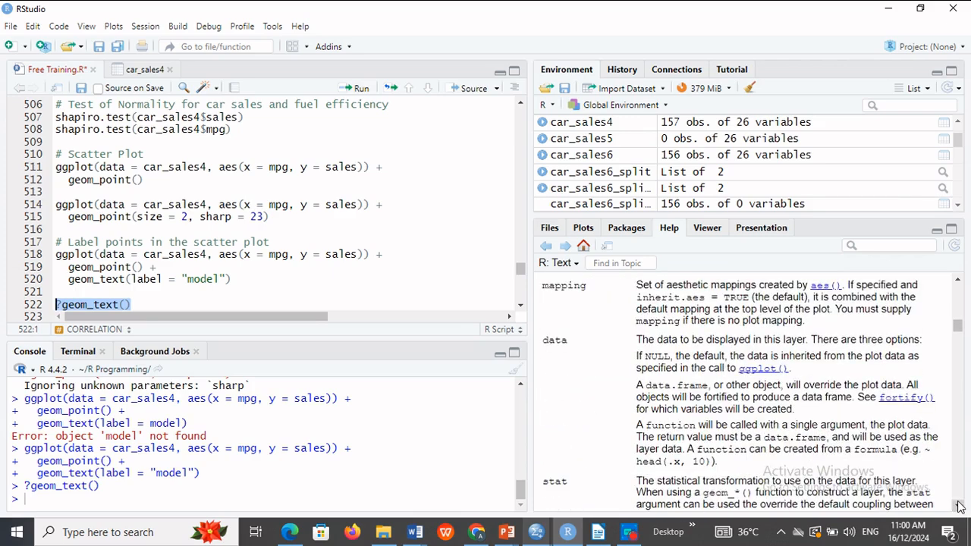
pyautogui.scroll(-4, 960, 507)
pyautogui.scroll(-5, 960, 506)
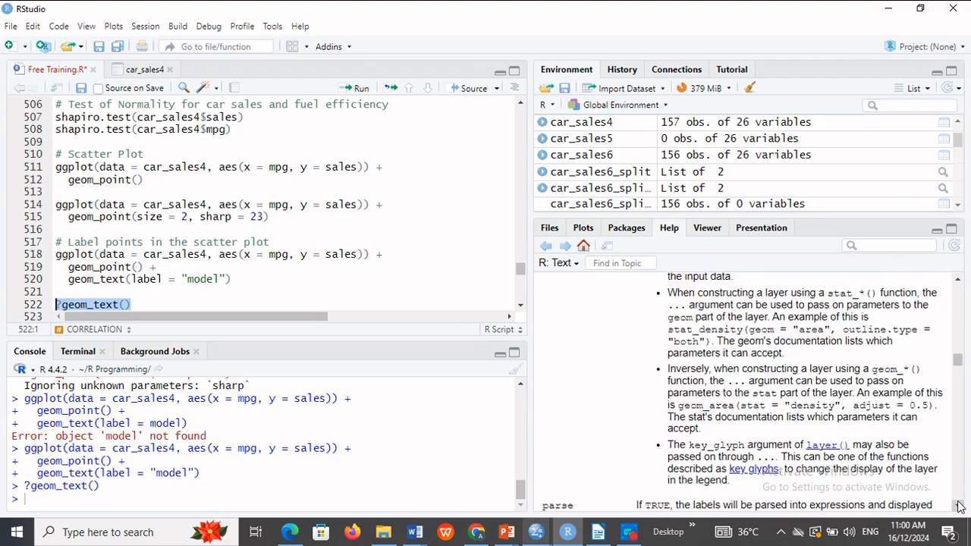
pyautogui.scroll(-5, 960, 506)
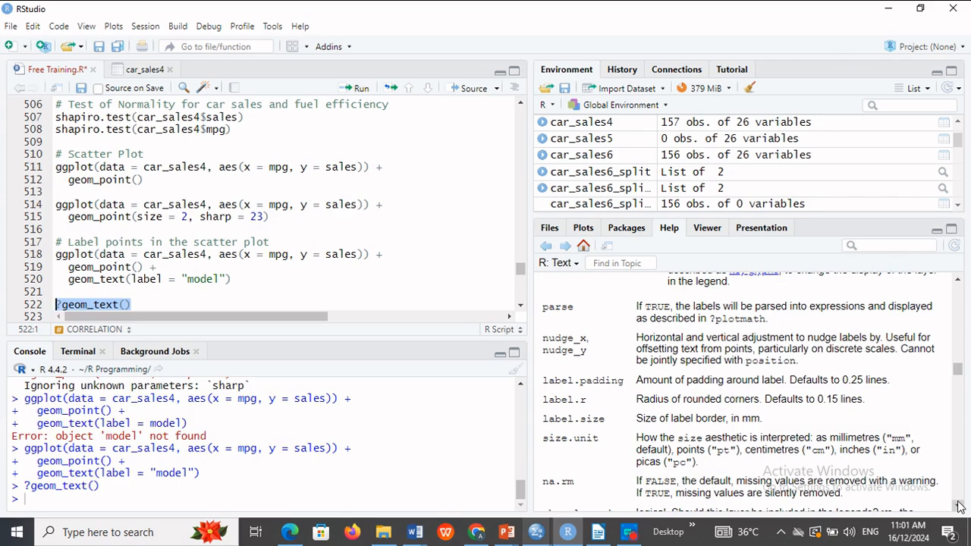
# - Examine the example code in the rest of the geom_text() documentation for how labels are mapped
pyautogui.moveTo(960, 507); pyautogui.dragTo(959, 507)
pyautogui.moveTo(958, 392); pyautogui.dragTo(962, 454)
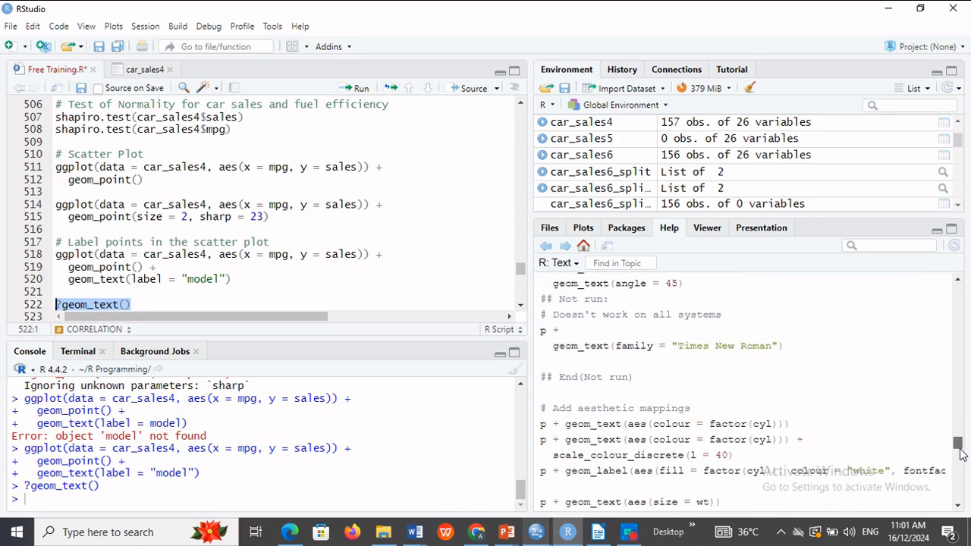
pyautogui.moveTo(961, 454); pyautogui.dragTo(962, 473)
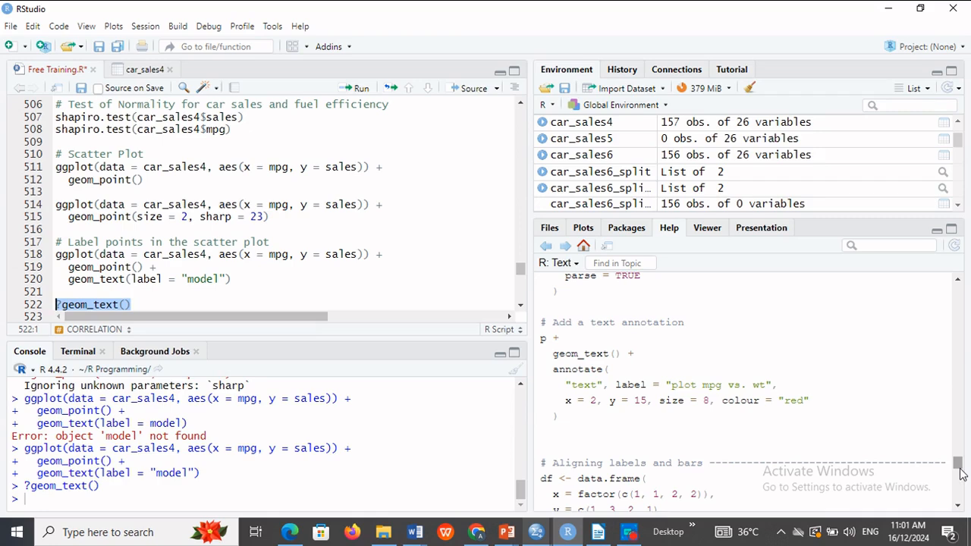
pyautogui.moveTo(960, 475); pyautogui.dragTo(960, 483)
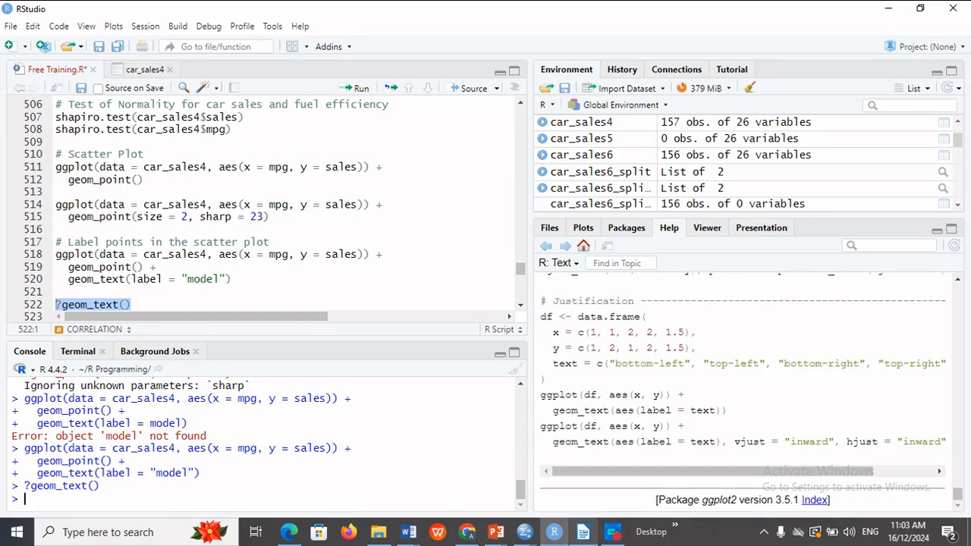
# - Remove the quotation marks around model in the geom_text() label argument on line 520
pyautogui.click(188, 279)
pyautogui.press('BackSpace')
pyautogui.press('Right')
pyautogui.press('Right')
pyautogui.press('Right')
pyautogui.press('Right')
pyautogui.press('Right')
pyautogui.press('Right')
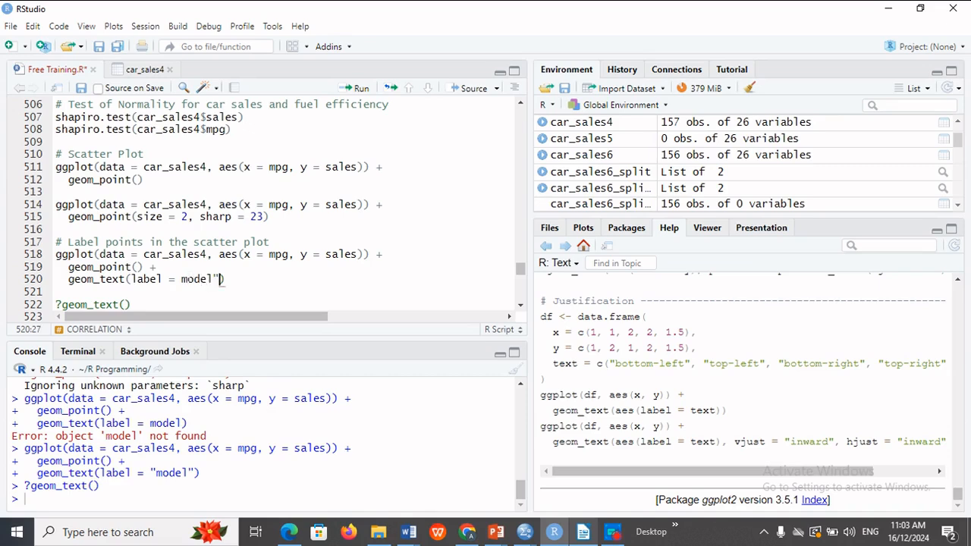
pyautogui.press('BackSpace')
pyautogui.press('Left')
pyautogui.press('Left')
pyautogui.press('Left')
pyautogui.press('Left')
pyautogui.press('Left')
pyautogui.press('BackSpace')
# - Replace the geom_text() label value with car_sales4$model and run the labelled scatter plot code on lines 518 to 520
pyautogui.hotkey('shift', 'Right')
pyautogui.hotkey('shift', 'Right')
pyautogui.hotkey('shift', 'Right')
pyautogui.hotkey('shift', 'Right')
pyautogui.hotkey('shift', 'Right')
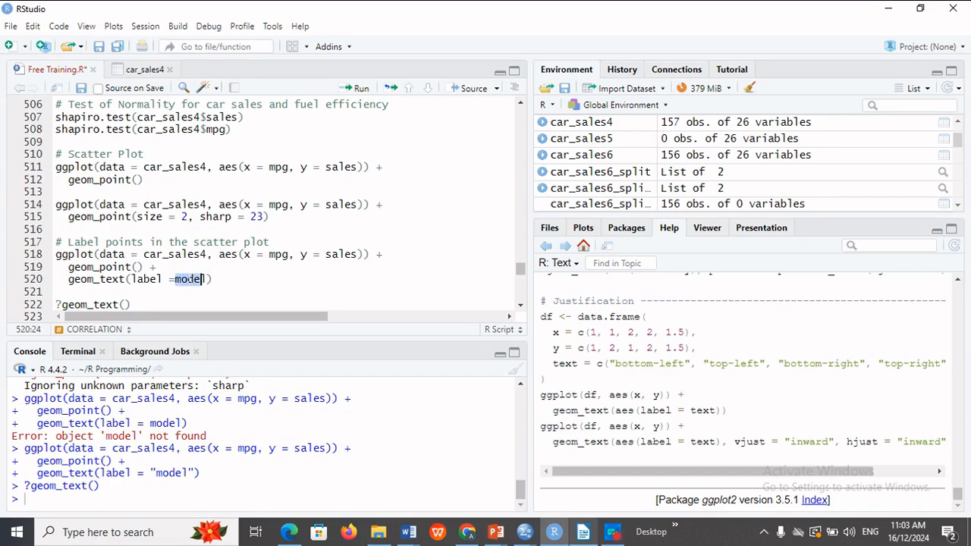
pyautogui.press('BackSpace')
pyautogui.write('car')
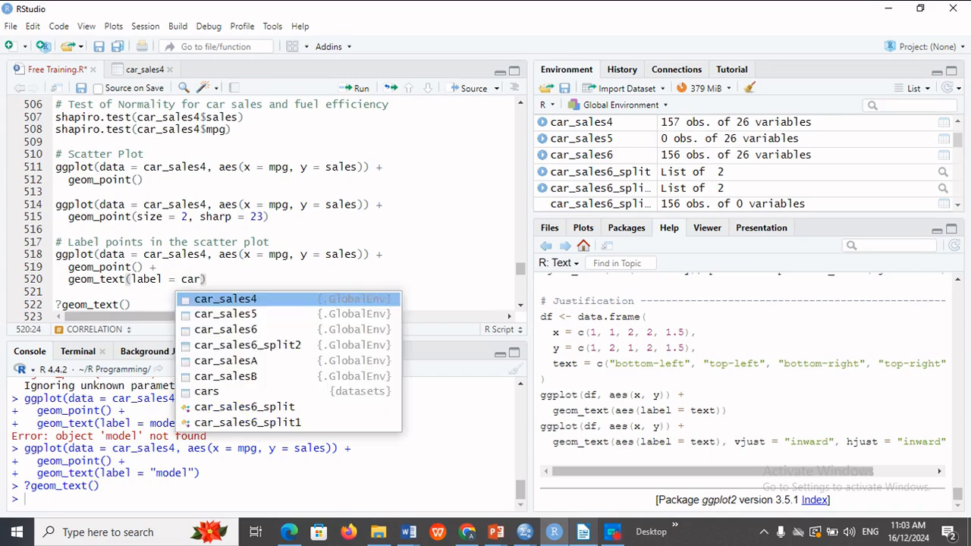
pyautogui.press('Return')
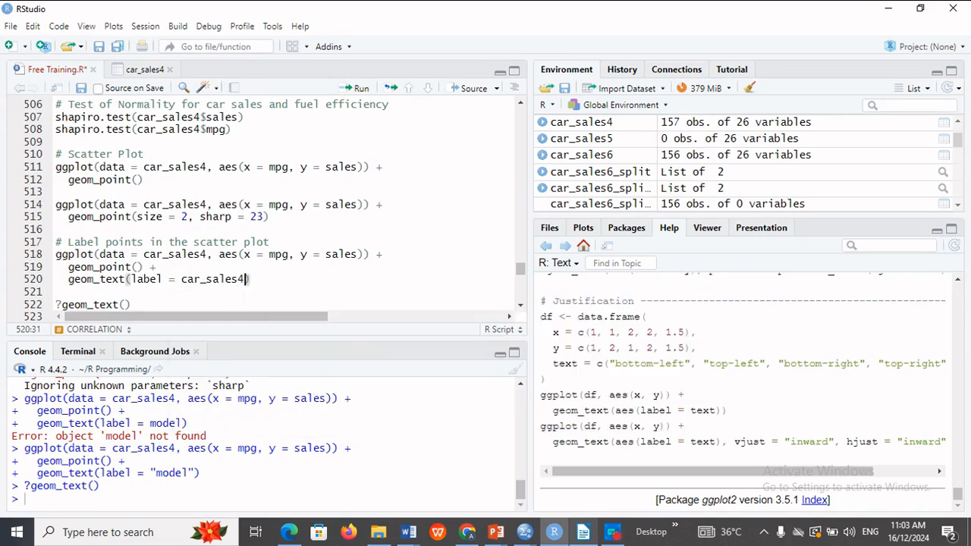
pyautogui.write('$')
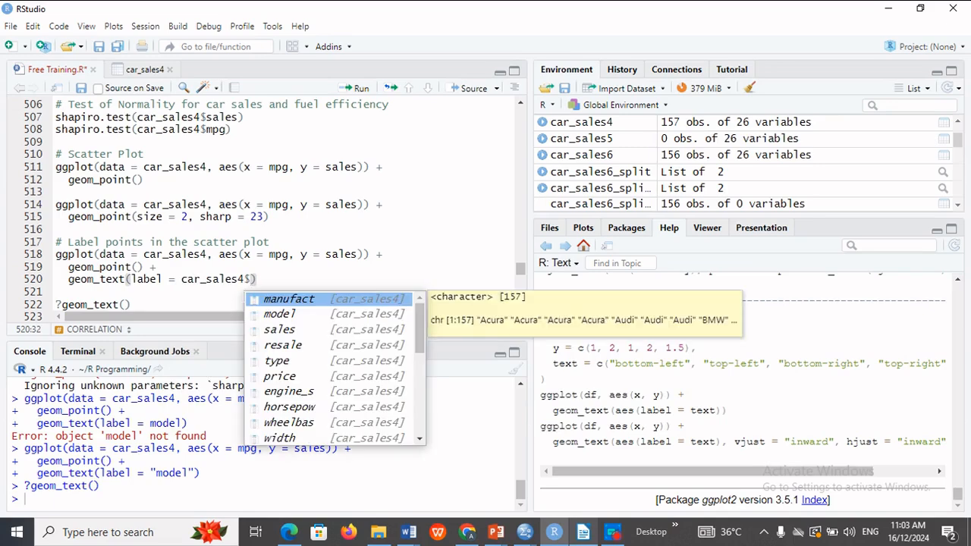
pyautogui.press('Down')
pyautogui.press('Down')
pyautogui.press('Up')
pyautogui.press('Return')
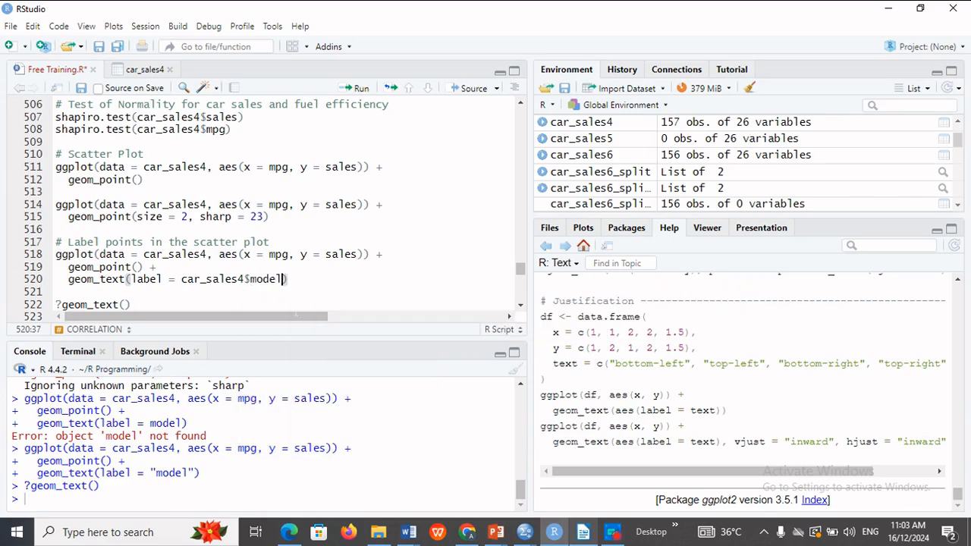
pyautogui.moveTo(287, 279); pyautogui.dragTo(56, 254)
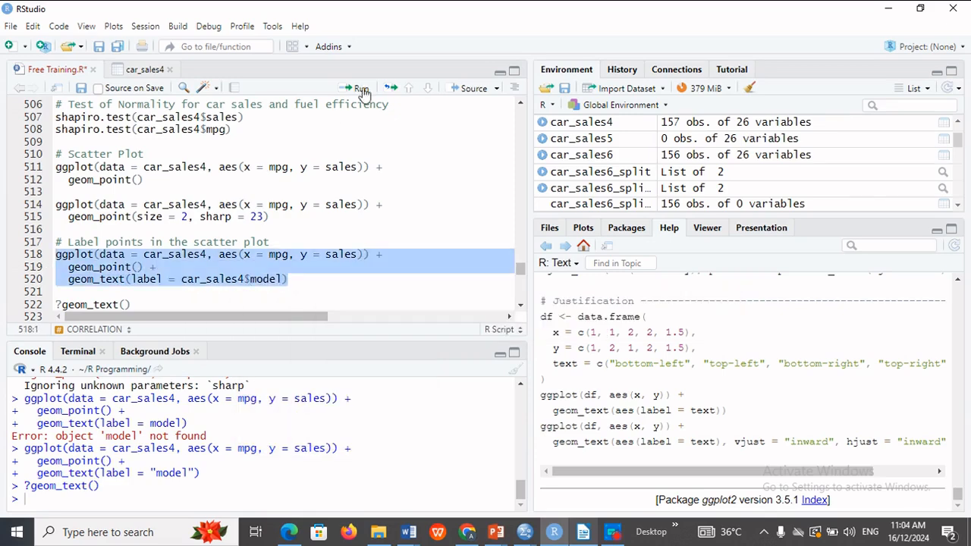
pyautogui.click(359, 89)
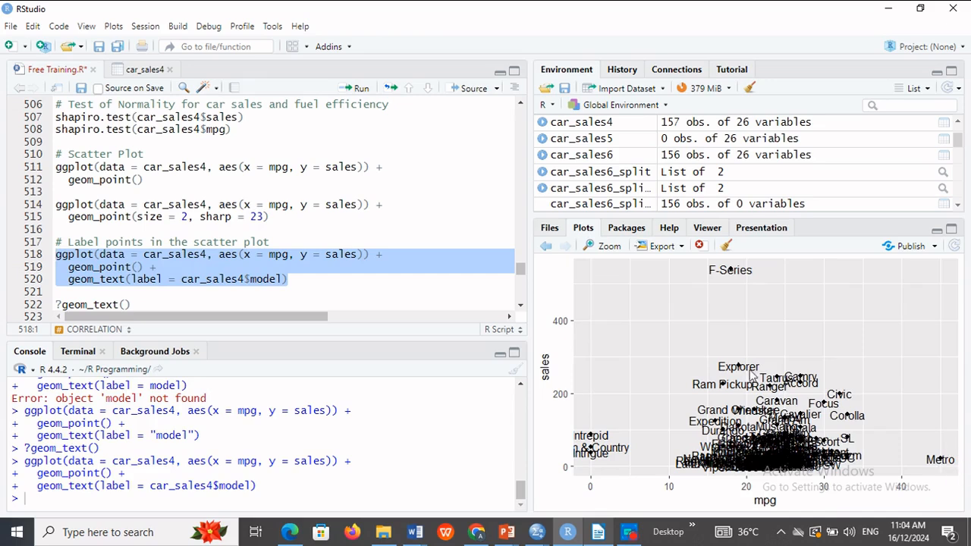
# - Delete the ?geom_text() help call from line 522 of the script
pyautogui.click(130, 304)
pyautogui.press('BackSpace')
pyautogui.press('BackSpace')
pyautogui.press('BackSpace')
pyautogui.press('BackSpace')
pyautogui.press('BackSpace')
pyautogui.press('BackSpace')
pyautogui.press('BackSpace')
pyautogui.press('BackSpace')
pyautogui.press('BackSpace')
pyautogui.press('BackSpace')
pyautogui.press('BackSpace')
pyautogui.press('BackSpace')
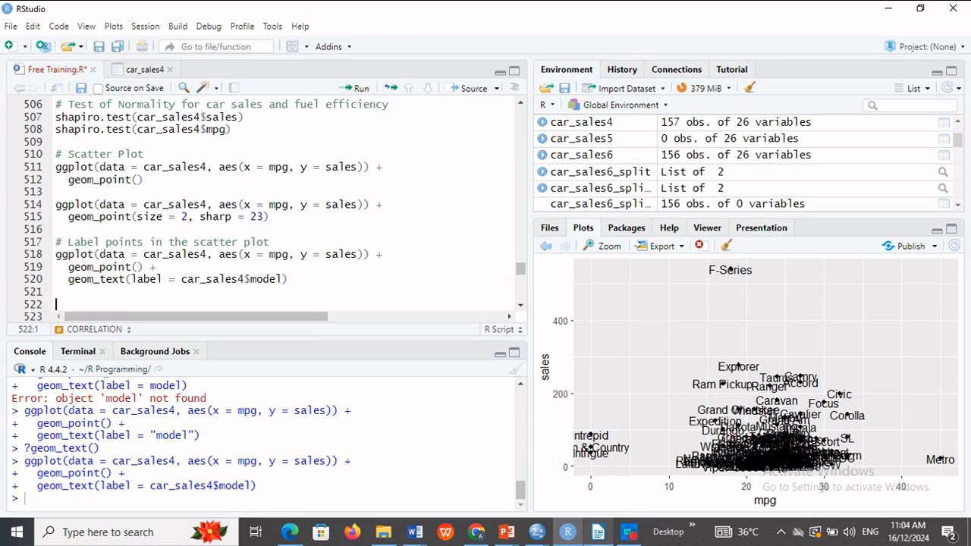
# - Remove the surplus blank lines above the "Remove rows where Model contains "Metro"" comment
pyautogui.scroll(-3, 522, 310)
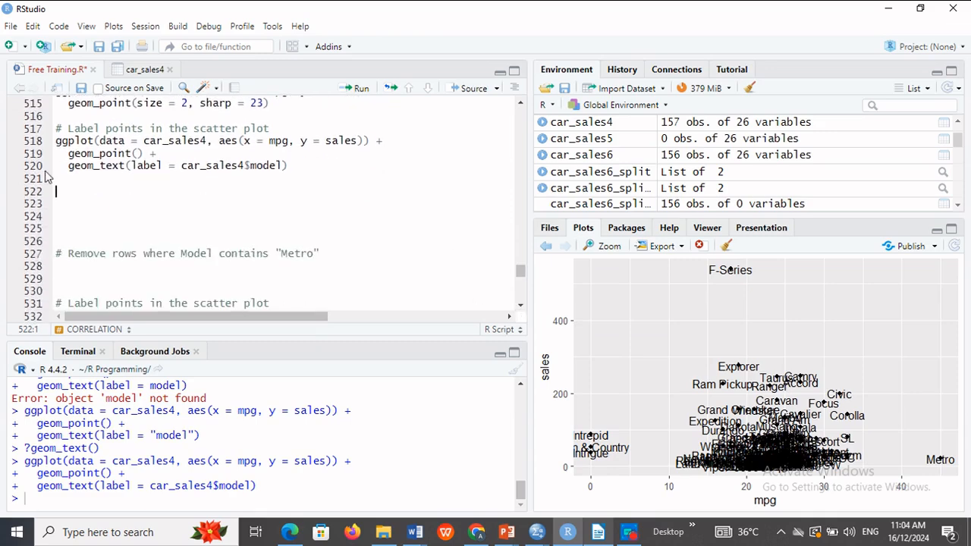
pyautogui.click(56, 229)
pyautogui.press('BackSpace')
pyautogui.press('BackSpace')
pyautogui.press('BackSpace')
pyautogui.press('BackSpace')
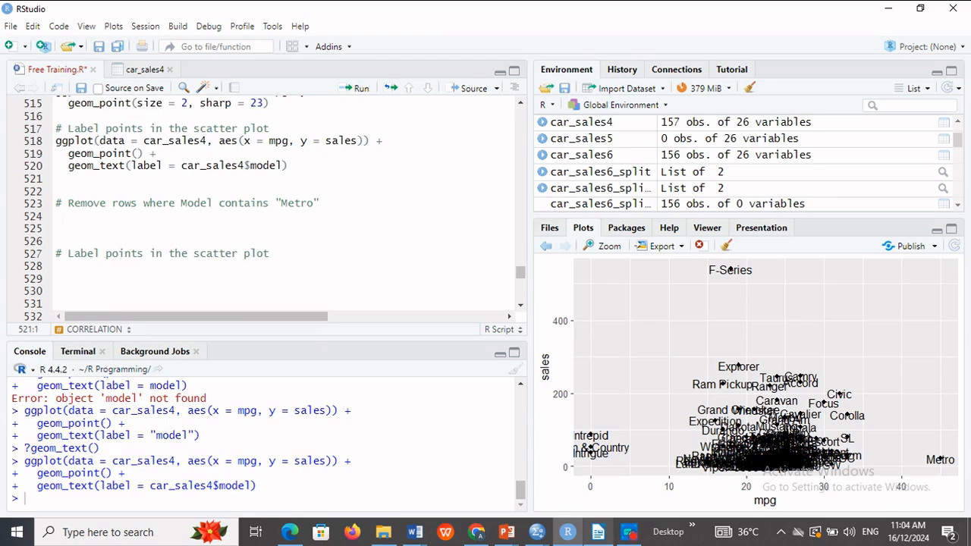
# - Begin line 524, under the "Remove rows" comment, with the assignment car_sales7 <- car_sales4
pyautogui.click(63, 217)
pyautogui.write('car')
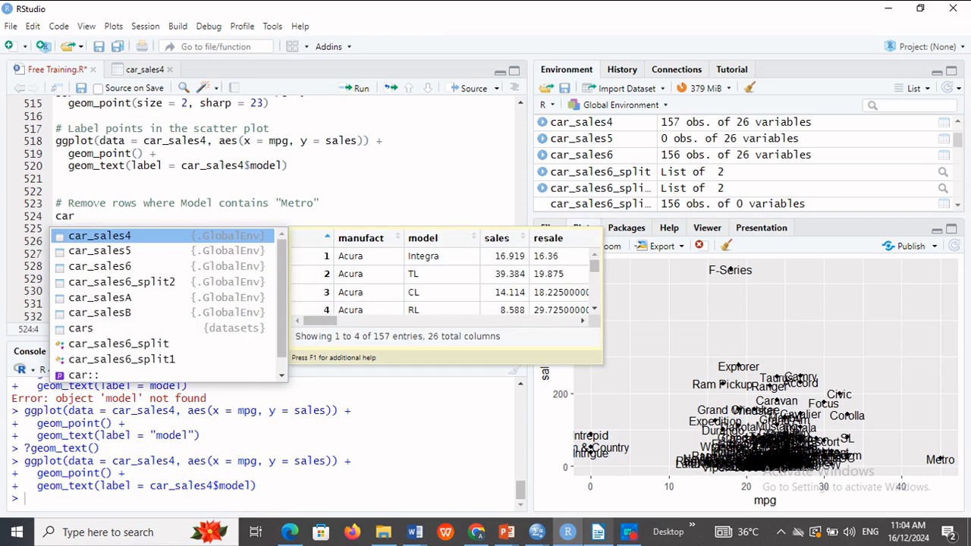
pyautogui.write('_sales')
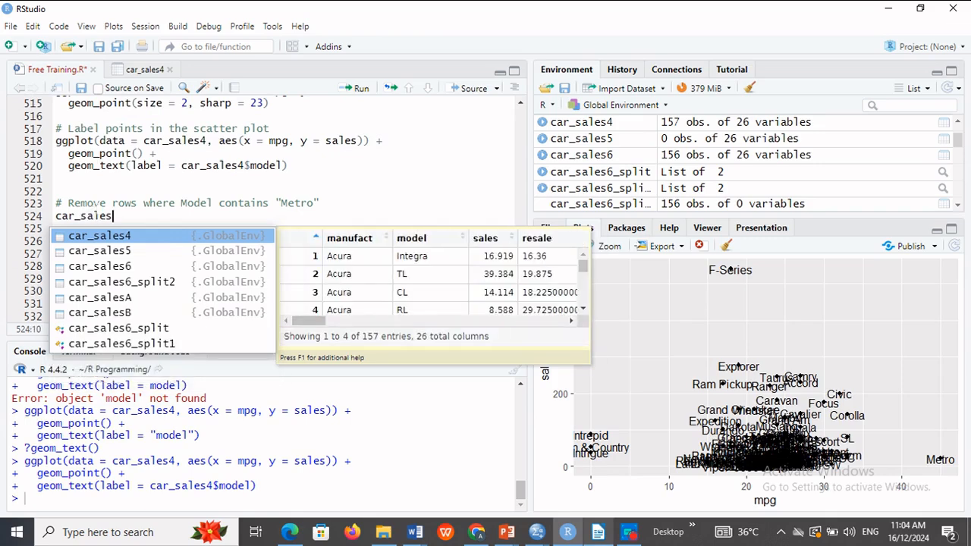
pyautogui.write('7')
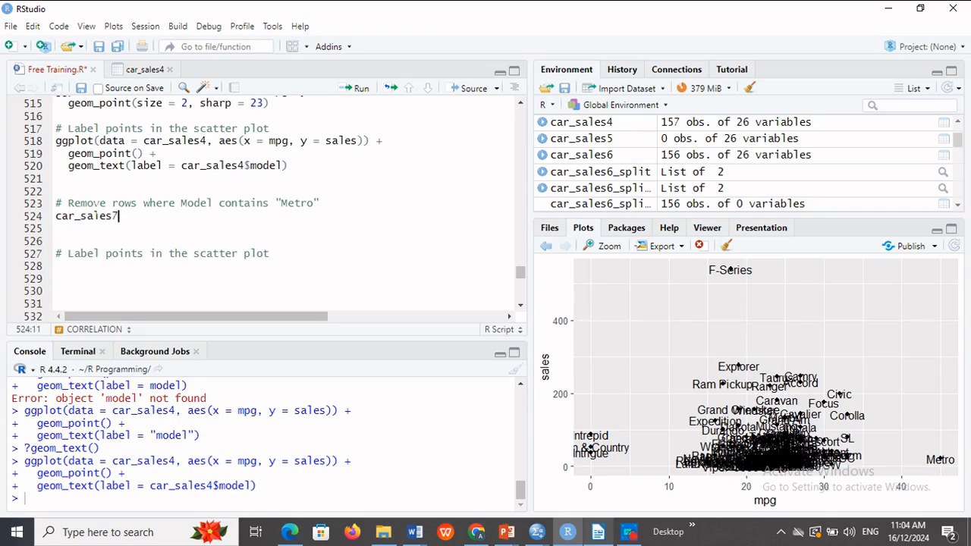
pyautogui.write(' <- car')
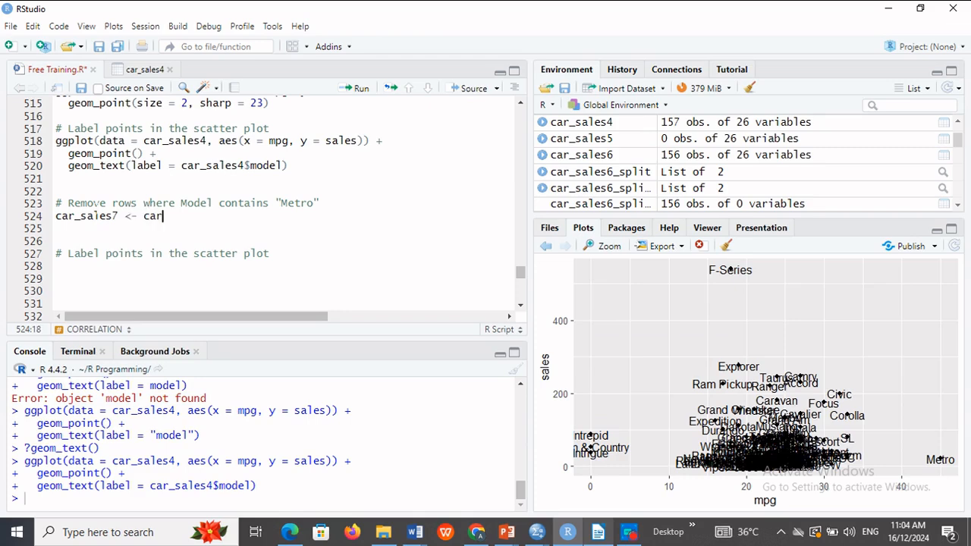
pyautogui.press('Down')
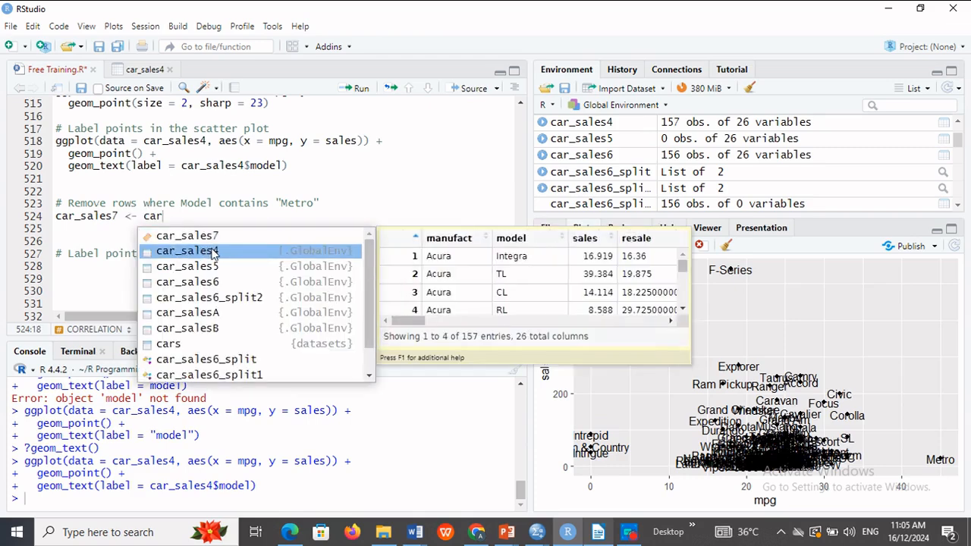
pyautogui.press('Return')
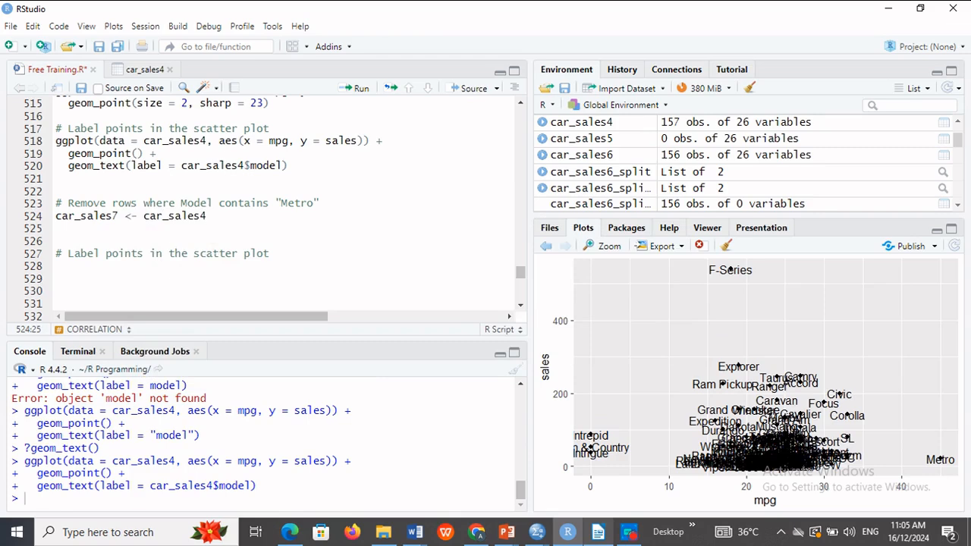
# - Append the row filter [!grepl("Metro",car_sales4$model),] to the car_sales7 assignment and run the line
pyautogui.write('[!grep')
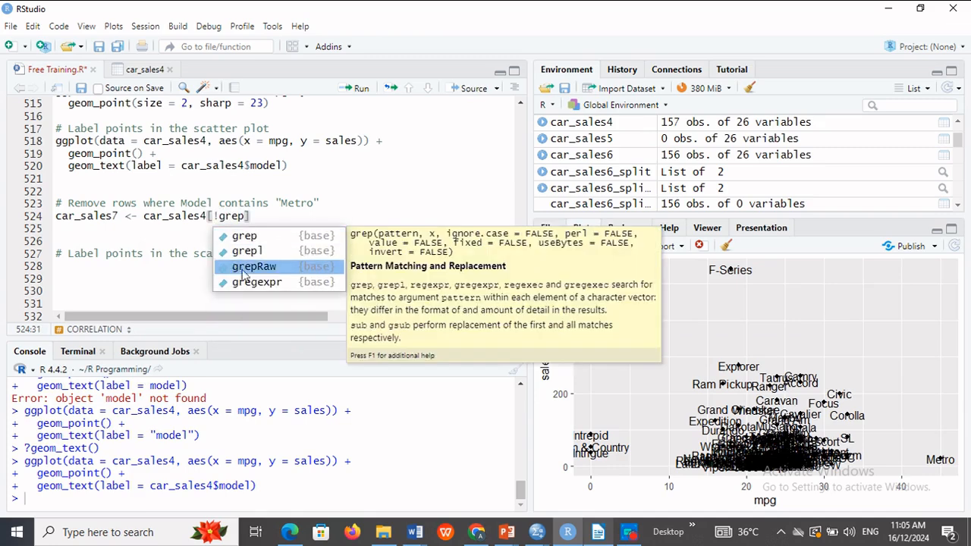
pyautogui.click(260, 251)
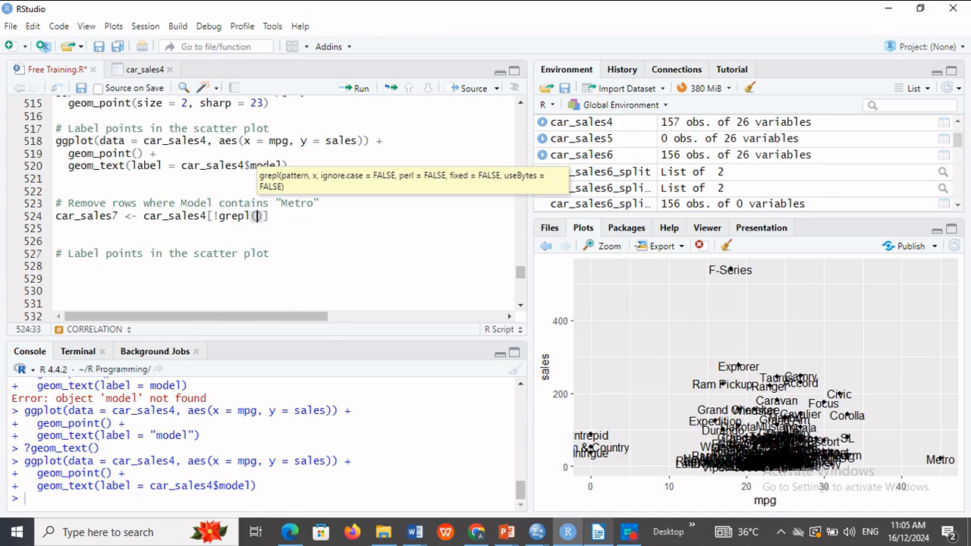
pyautogui.write('"Metro",car')
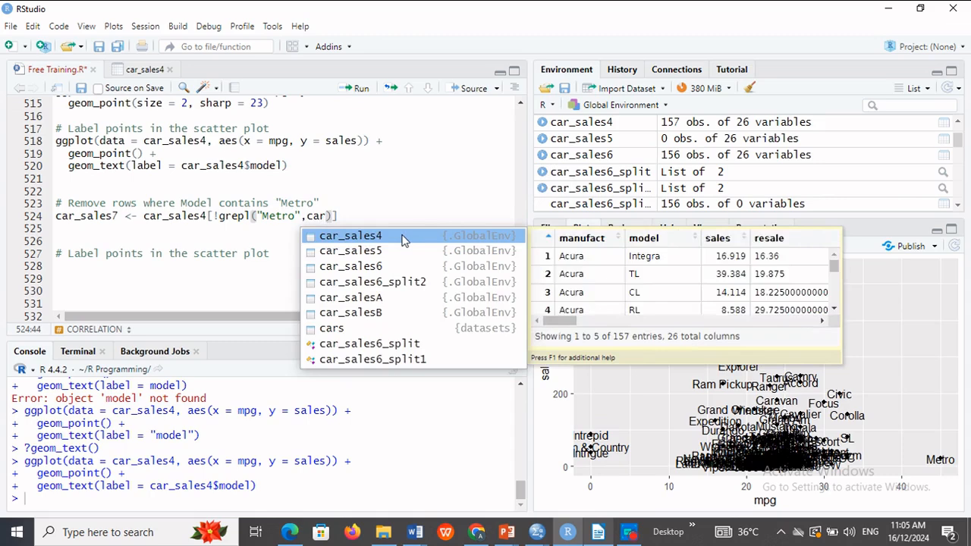
pyautogui.press('Return')
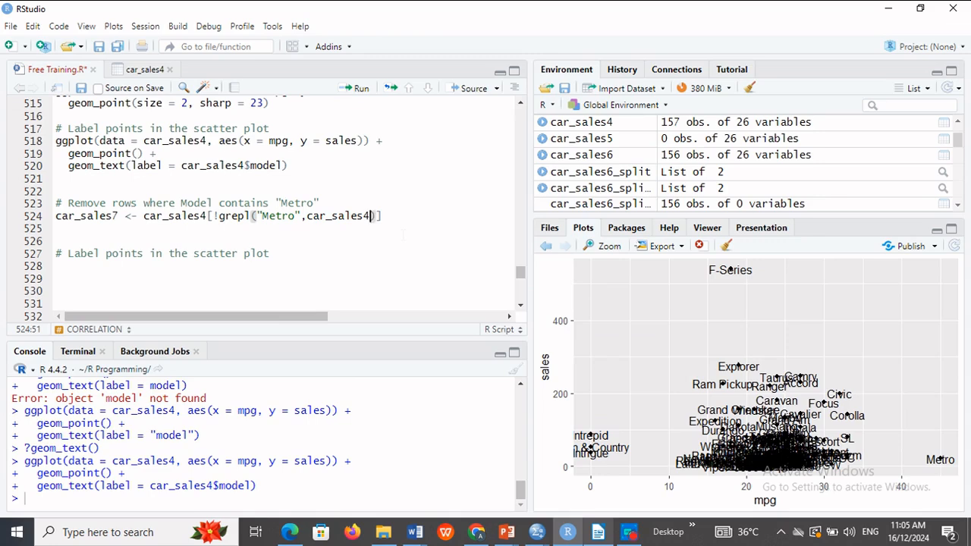
pyautogui.write('$')
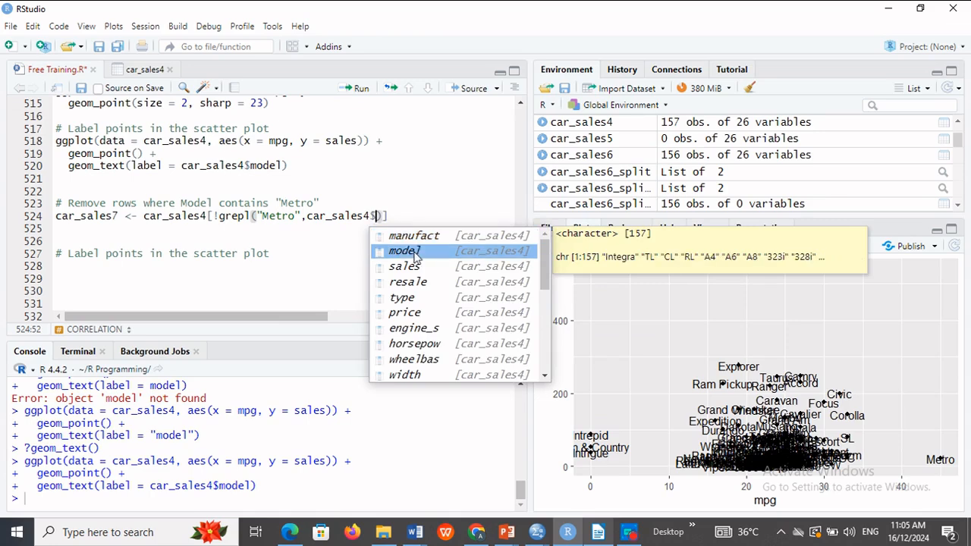
pyautogui.click(415, 253)
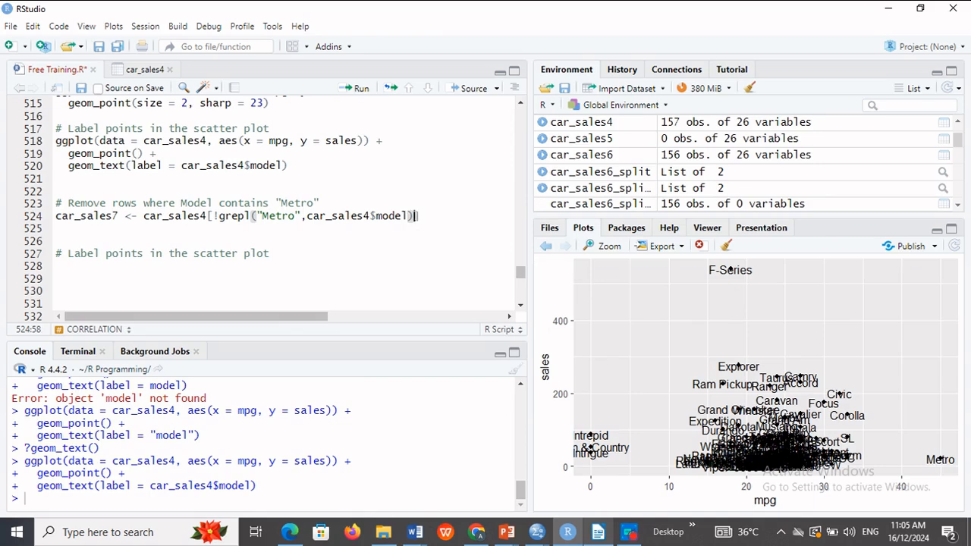
pyautogui.write(',')
pyautogui.press('Home')
pyautogui.hotkey('shift', 'Down')
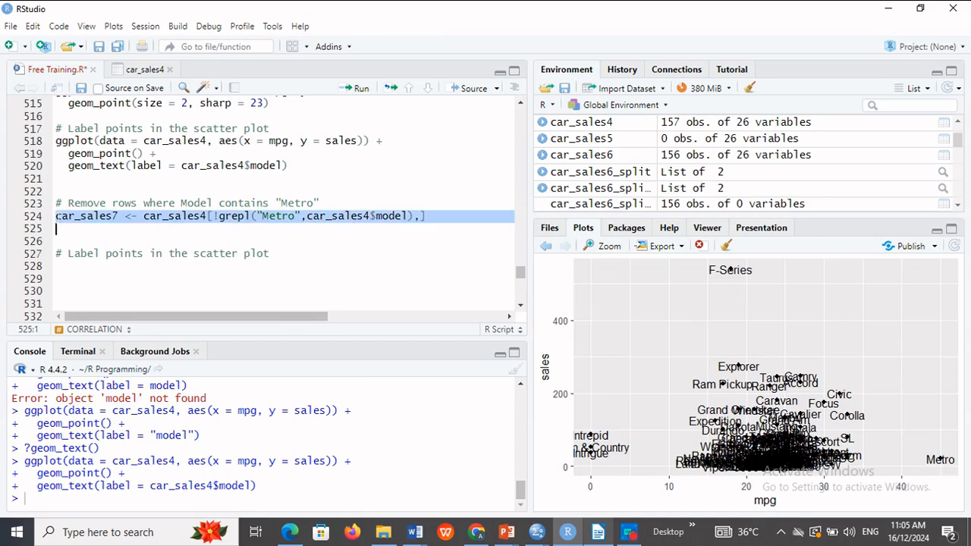
pyautogui.click(363, 89)
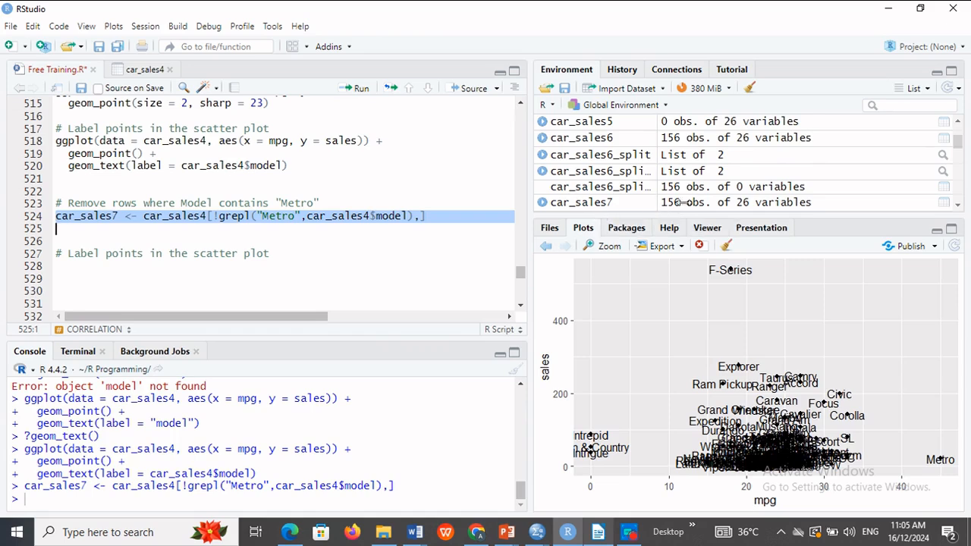
# - View the car_sales7 table sorted ascending by model, look through its rows, and return to line 524 of the script
pyautogui.click(945, 204)
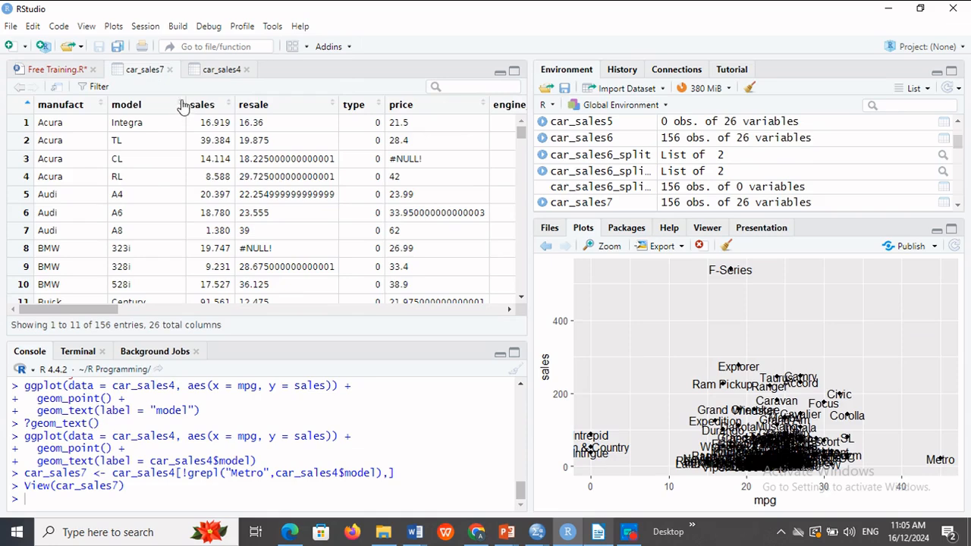
pyautogui.click(182, 107)
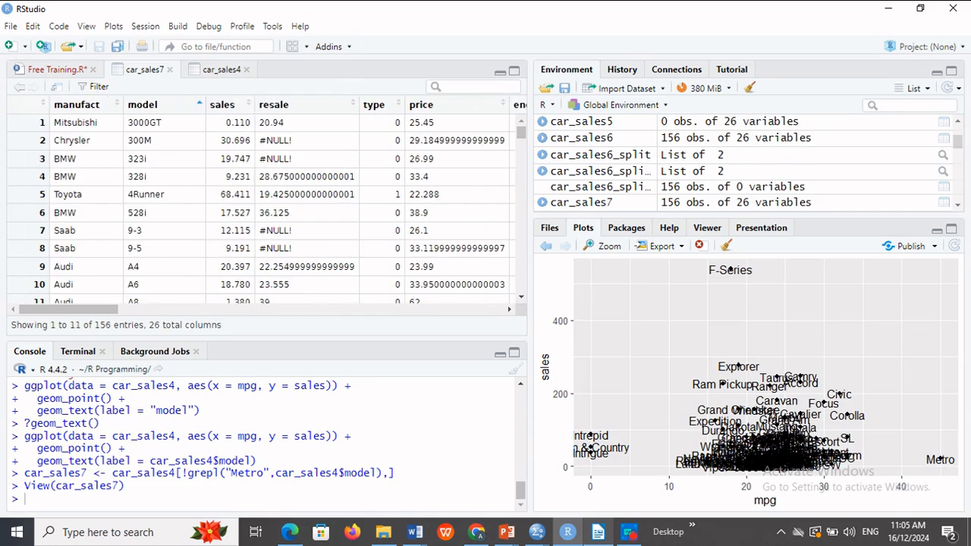
pyautogui.click(200, 110)
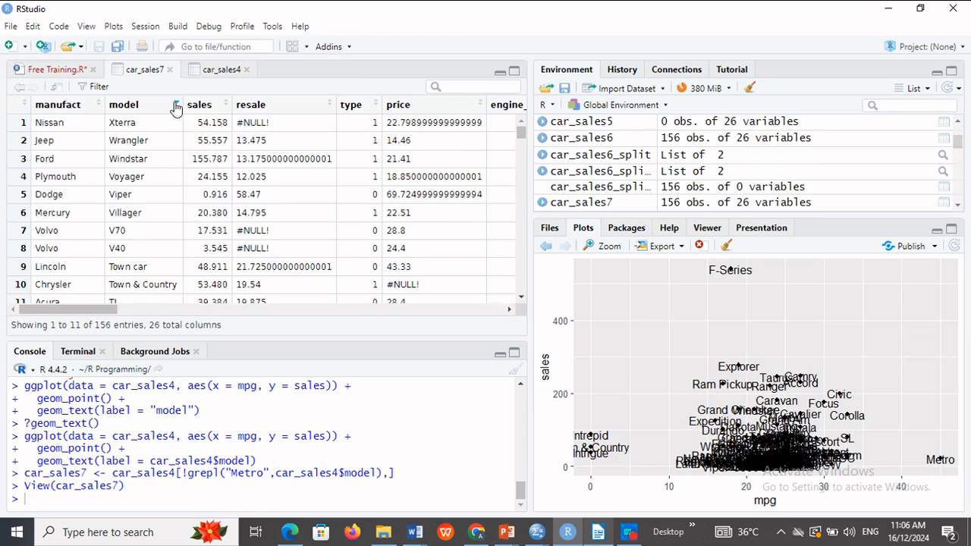
pyautogui.click(173, 107)
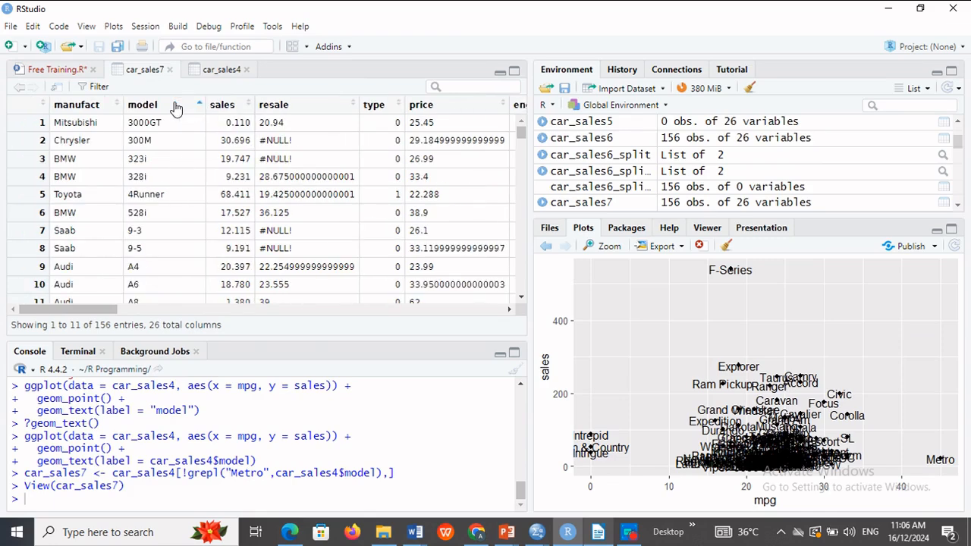
pyautogui.click(521, 298)
pyautogui.moveTo(521, 300); pyautogui.dragTo(520, 301)
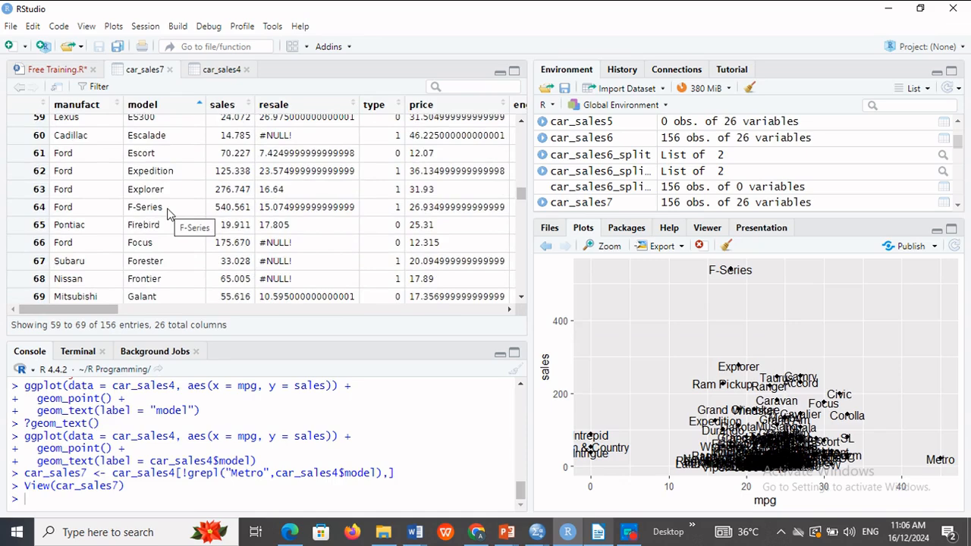
pyautogui.click(51, 70)
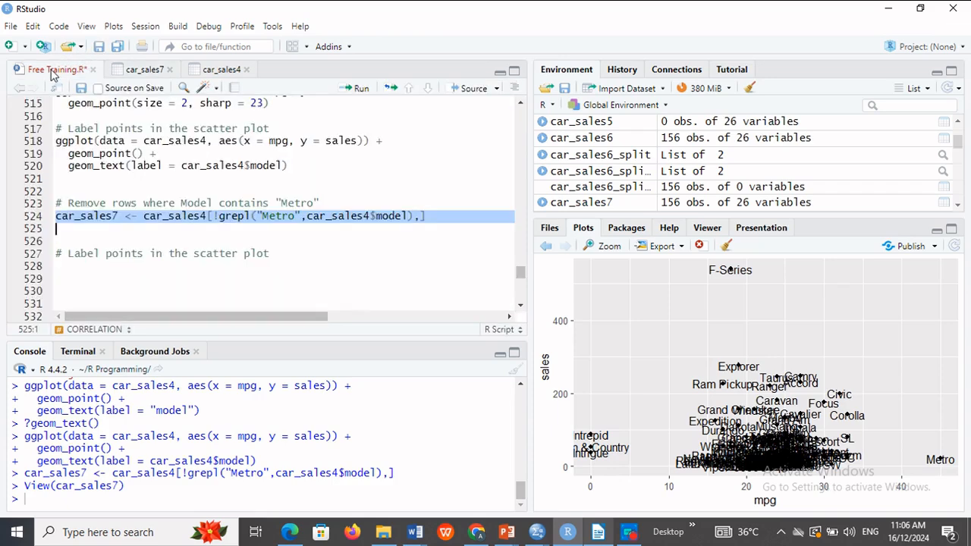
pyautogui.click(169, 216)
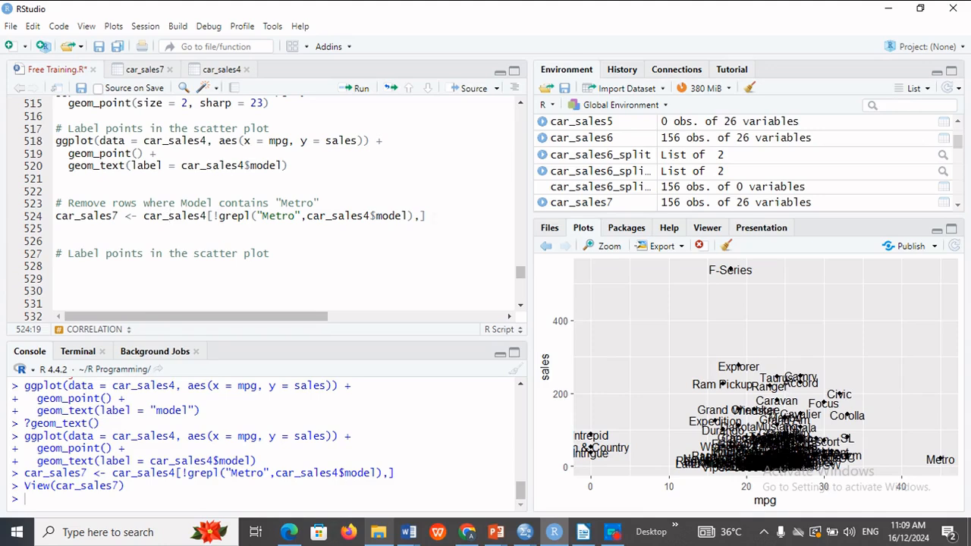
# - Look through the car_sales7 table sorted by model, around the rows where Metro would be listed
pyautogui.click(134, 70)
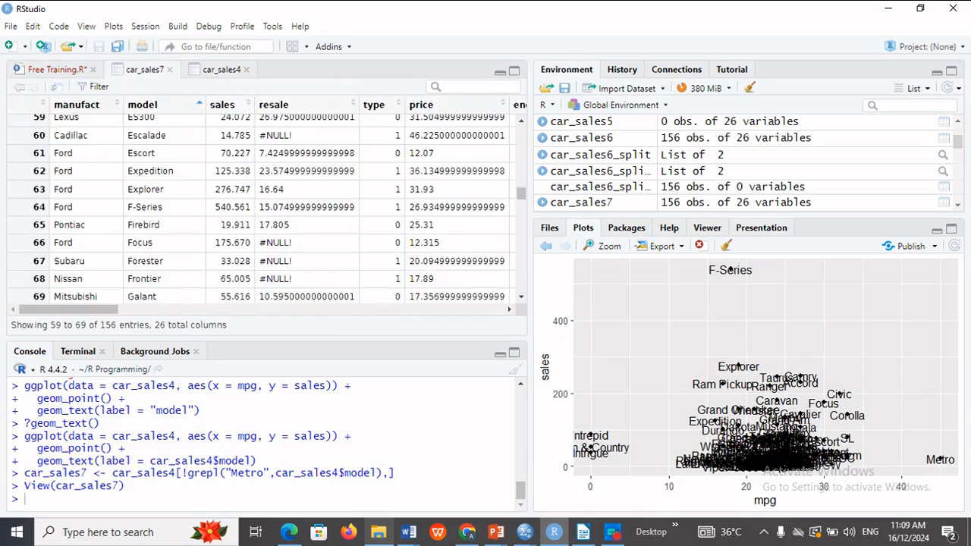
pyautogui.moveTo(524, 298); pyautogui.dragTo(522, 300)
pyautogui.moveTo(521, 123); pyautogui.dragTo(521, 123)
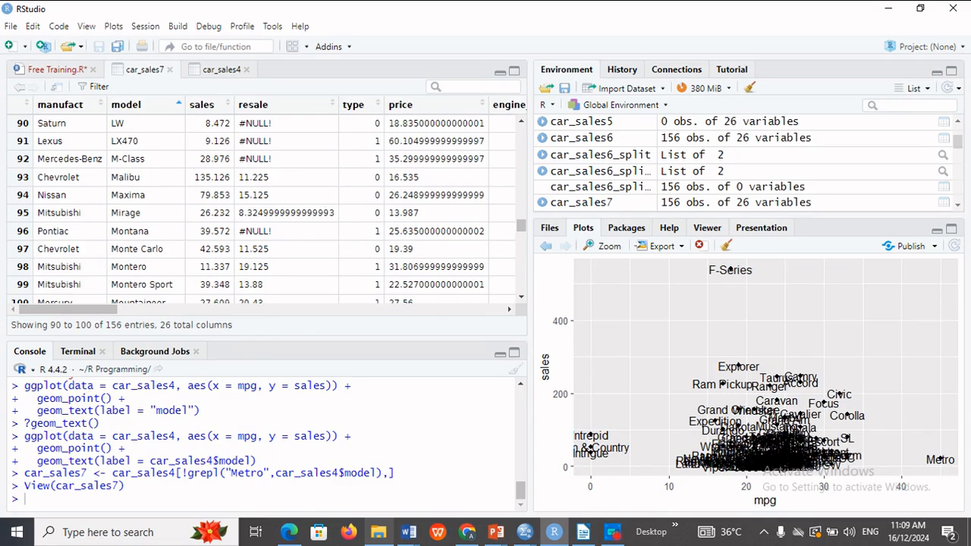
# - Sort the car_sales4 table ascending by model, find its Metro row for comparison, and return to the Free Training.R script
pyautogui.click(216, 70)
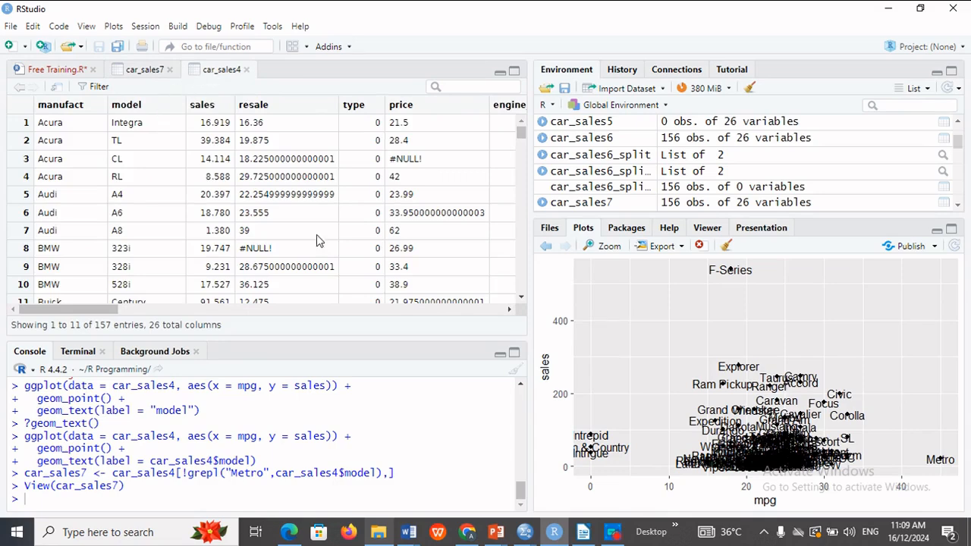
pyautogui.click(173, 111)
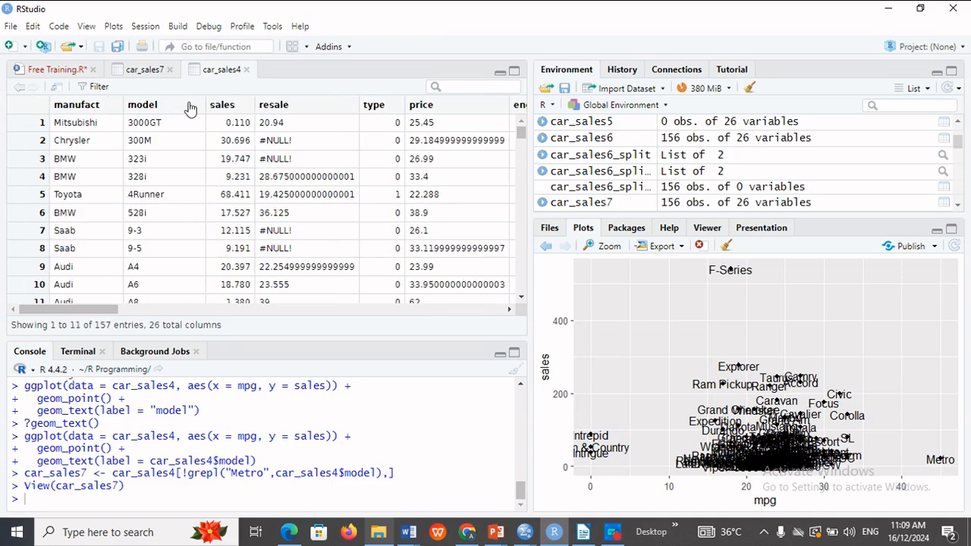
pyautogui.click(182, 108)
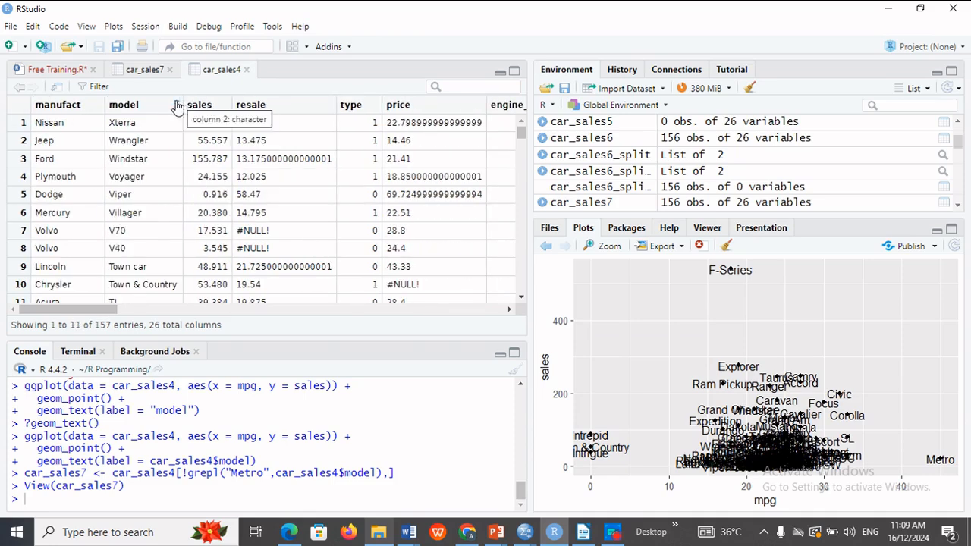
pyautogui.click(177, 106)
pyautogui.scroll(-20, 520, 279)
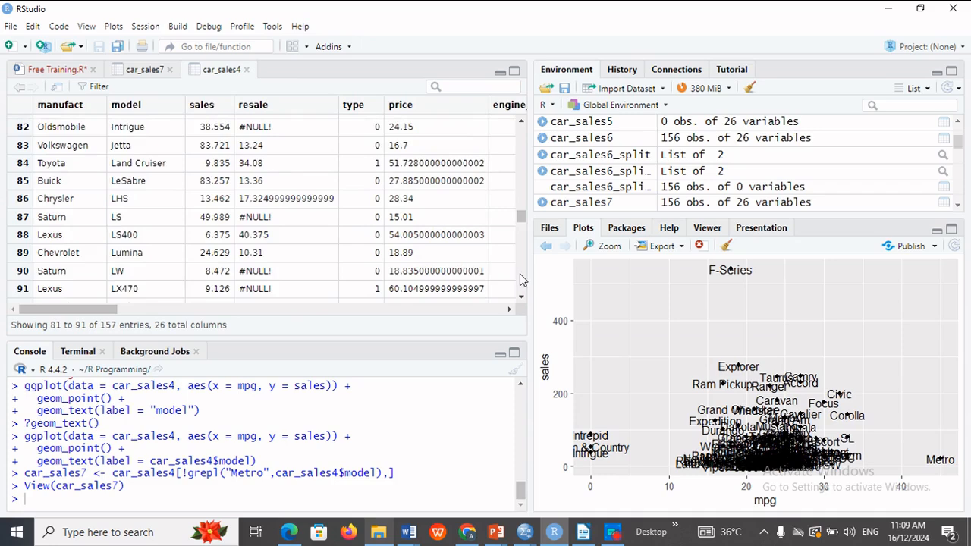
pyautogui.scroll(-3, 521, 278)
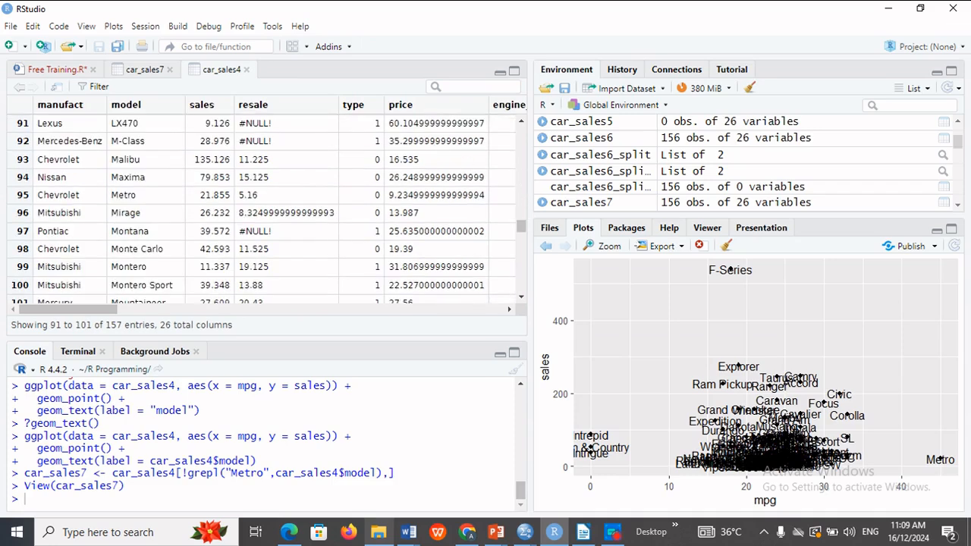
pyautogui.moveTo(137, 196); pyautogui.dragTo(111, 196)
pyautogui.click(145, 72)
pyautogui.click(50, 71)
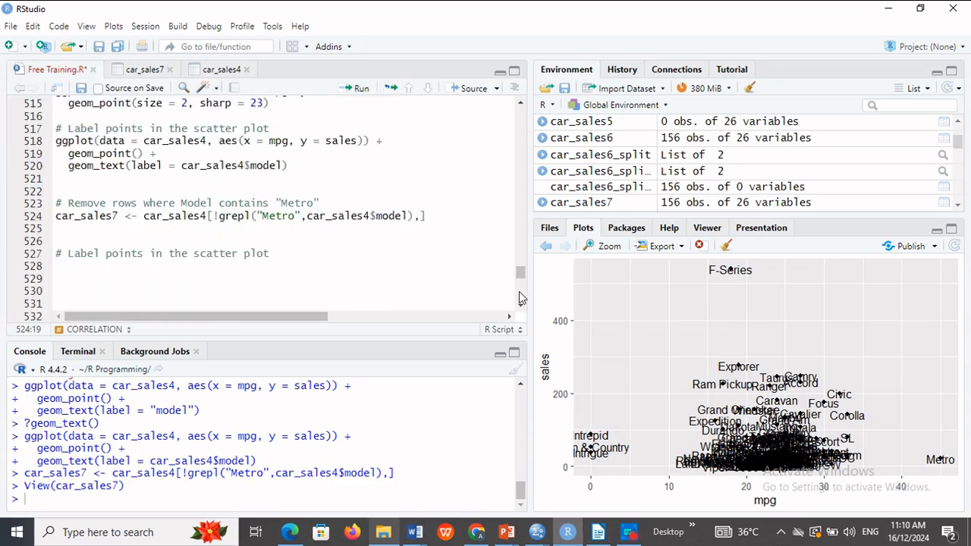
# - Add two blank lines after line 524 and duplicate the car_sales7 assignment onto line 526
pyautogui.click(429, 217)
pyautogui.press('Return')
pyautogui.press('Return')
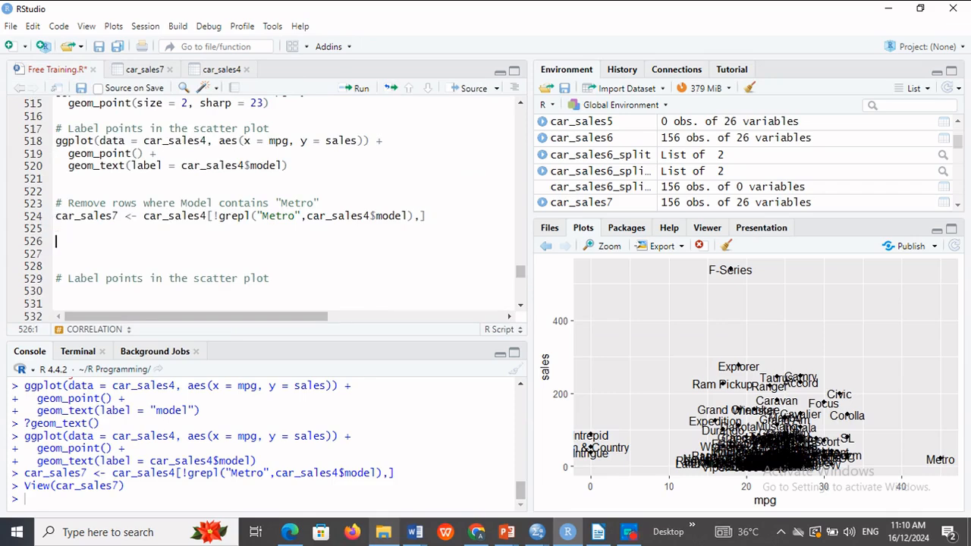
pyautogui.click(57, 217)
pyautogui.hotkey('shift', 'Down')
pyautogui.hotkey('ctrl', 'c')
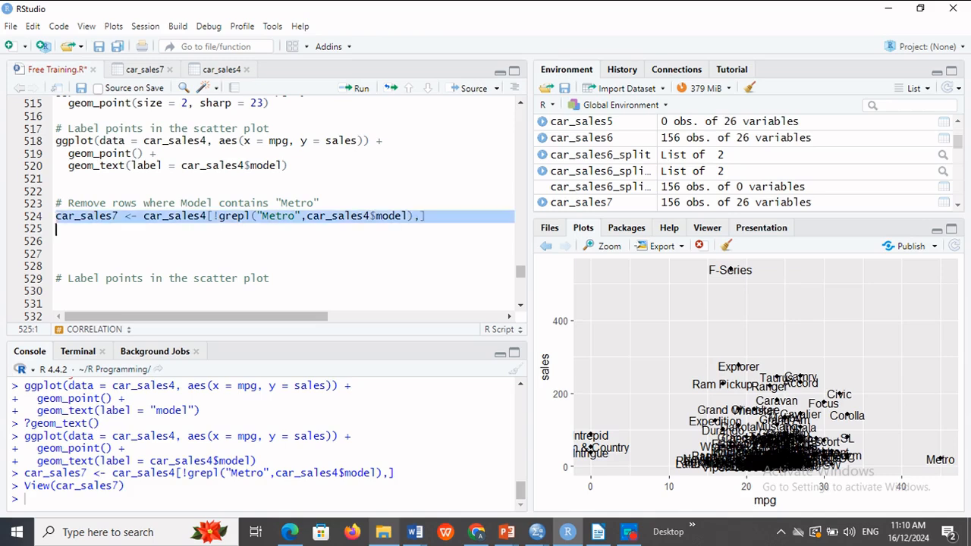
pyautogui.click(56, 241)
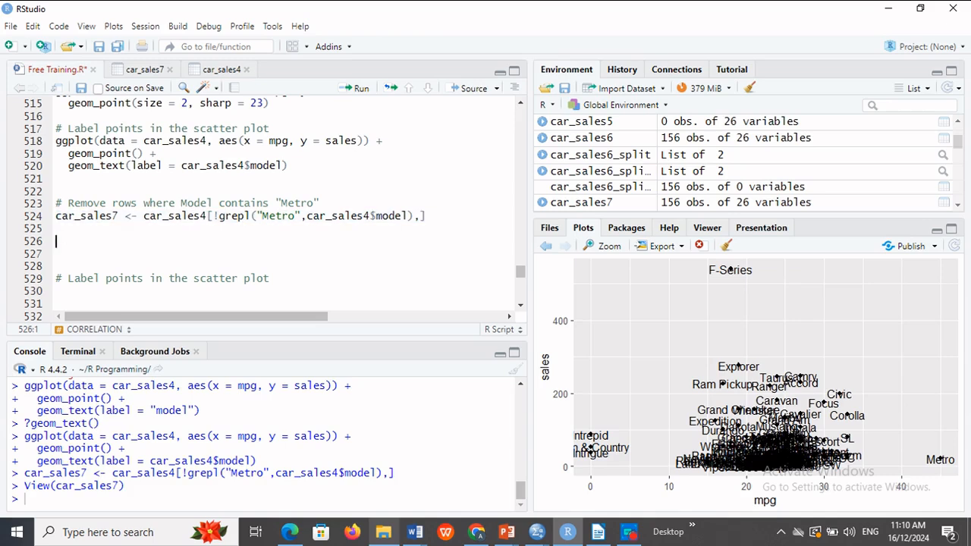
pyautogui.hotkey('ctrl', 'v')
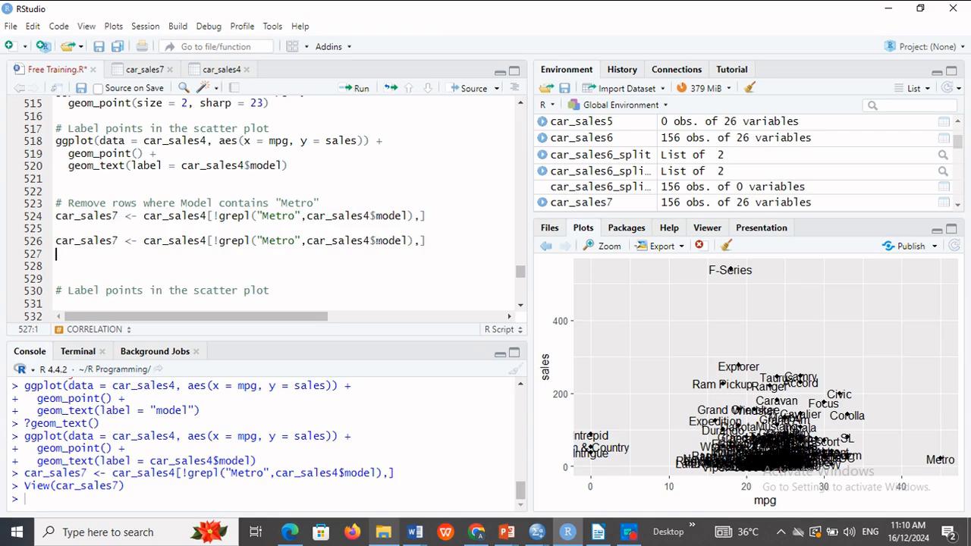
# - Replace the grepl condition in line 526 with car_sales4$model !="Metro" as an alternative row filter
pyautogui.moveTo(214, 240); pyautogui.dragTo(416, 241)
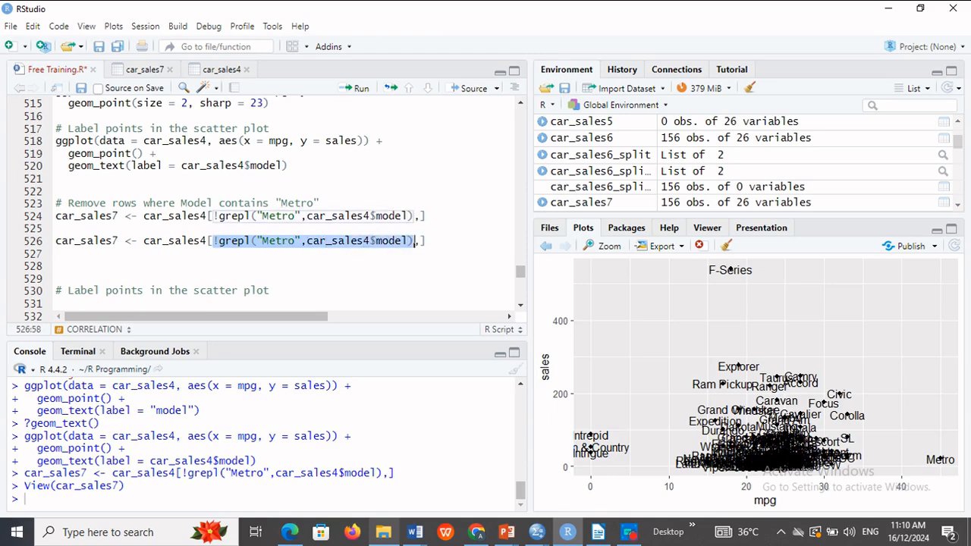
pyautogui.write('car')
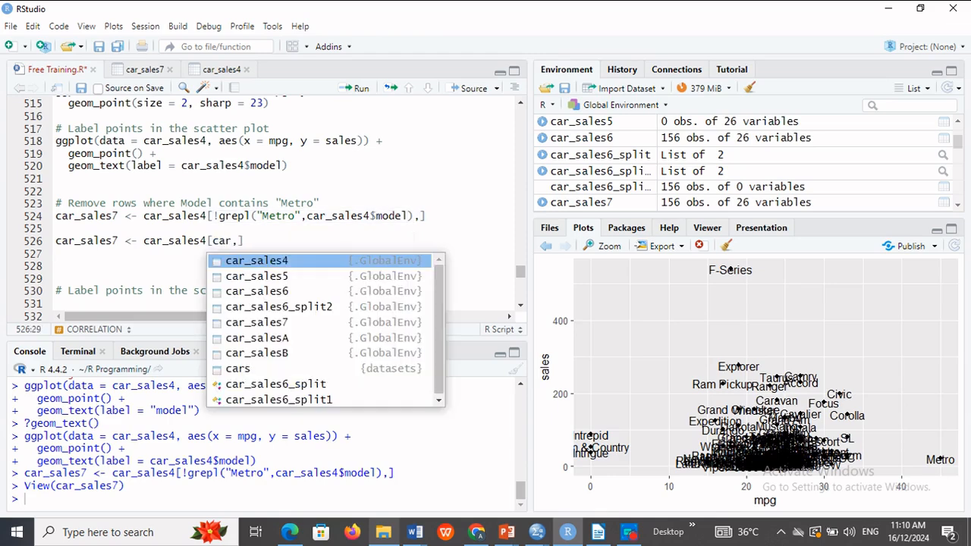
pyautogui.click(372, 261)
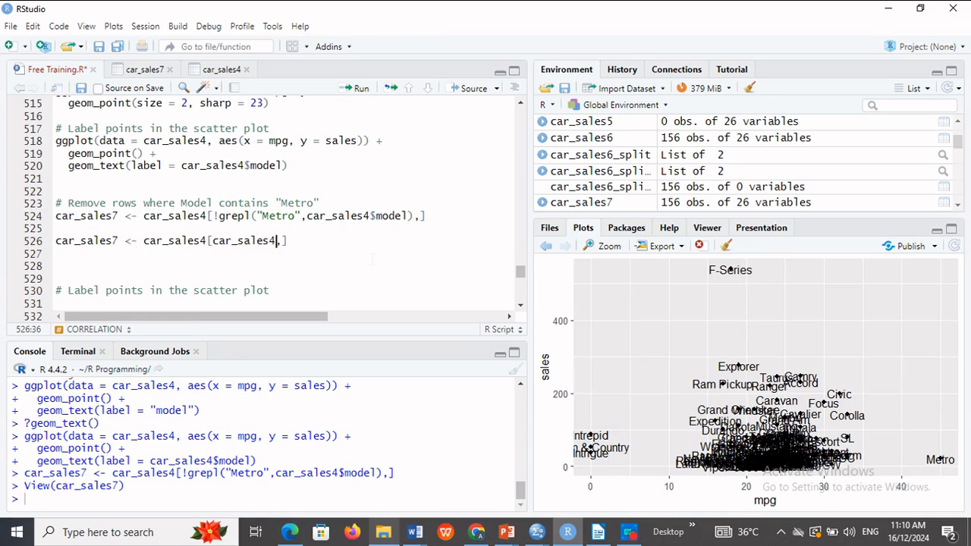
pyautogui.write('$')
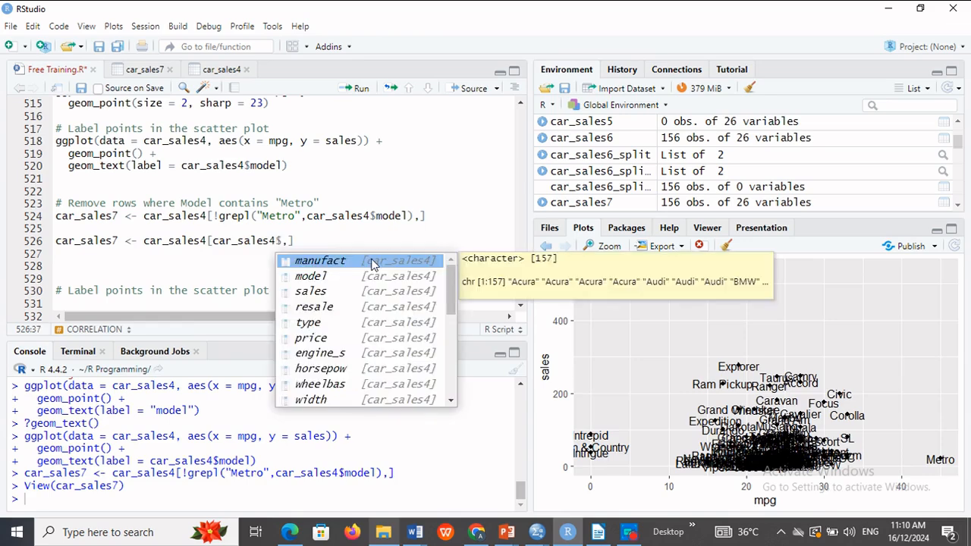
pyautogui.click(356, 276)
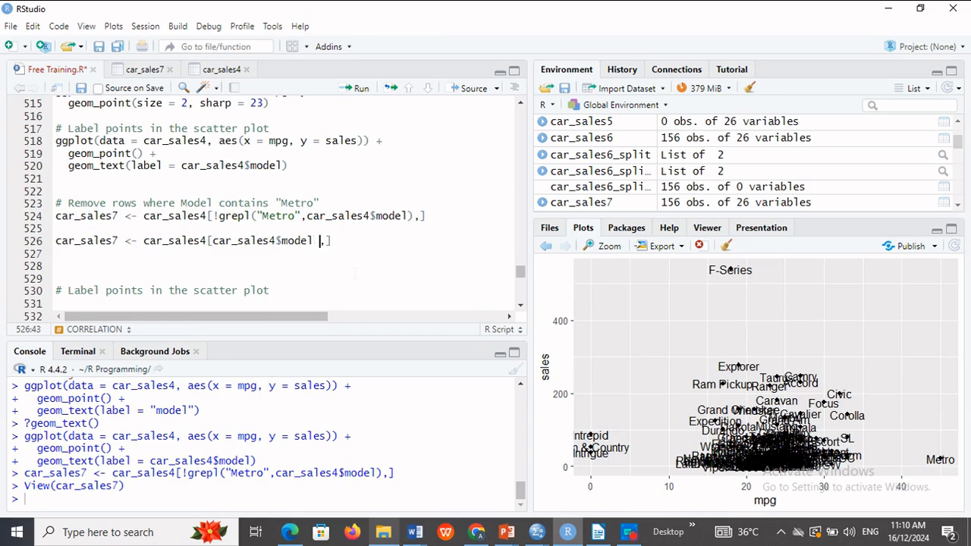
pyautogui.write('!="Metro')
pyautogui.doubleClick(389, 241)
pyautogui.moveTo(390, 242); pyautogui.dragTo(47, 241)
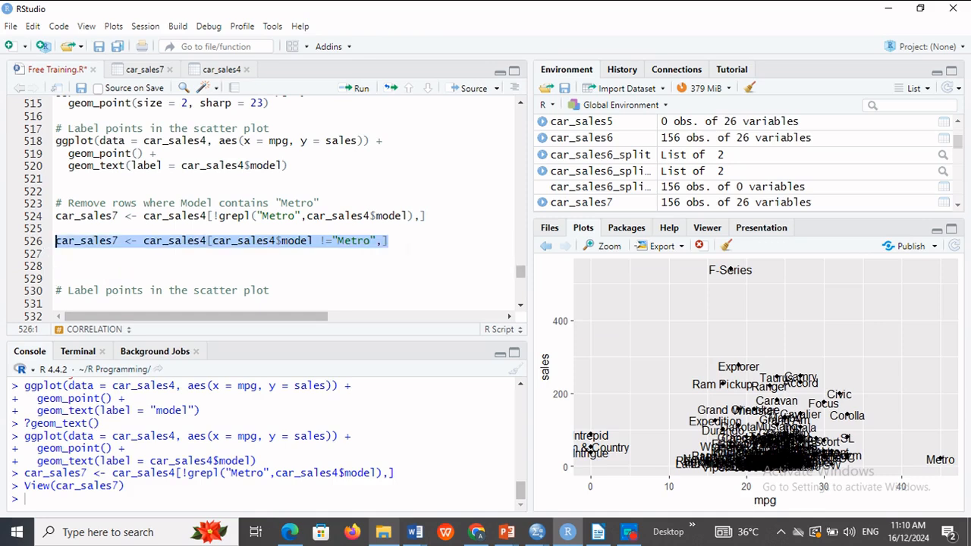
# - Remove a spare blank line below line 526 and copy the commented ggplot block from lines 517-520 to under the last "Label points" comment
pyautogui.click(56, 266)
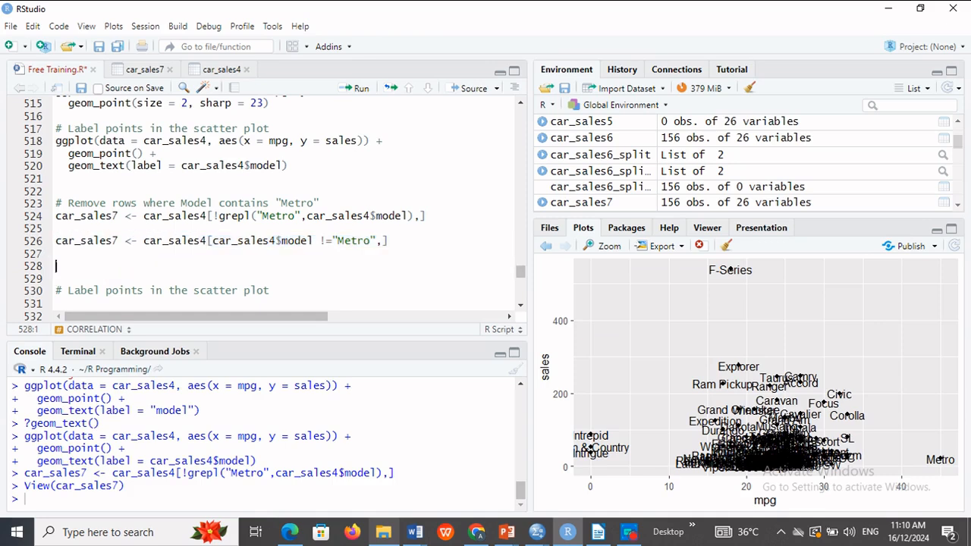
pyautogui.press('BackSpace')
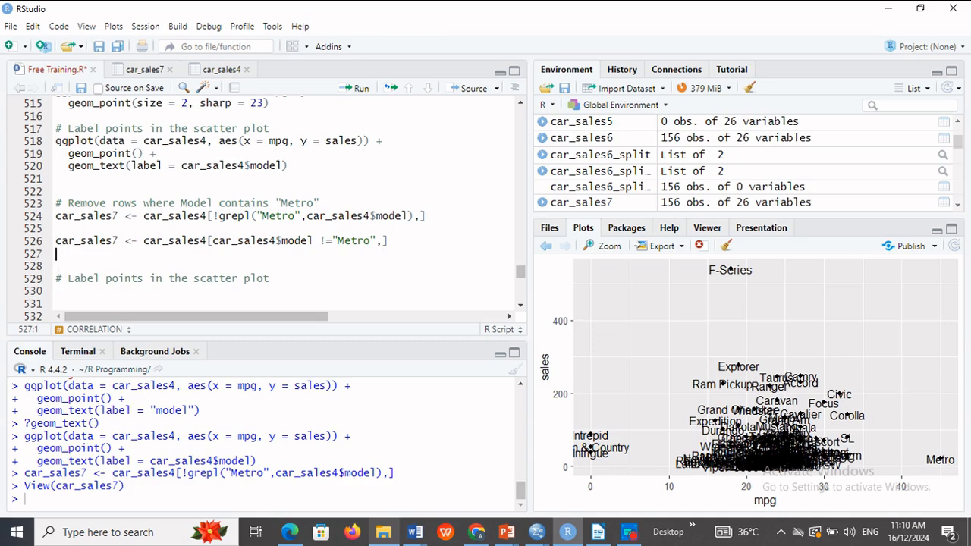
pyautogui.moveTo(289, 165); pyautogui.dragTo(54, 135)
pyautogui.hotkey('ctrl', 'c')
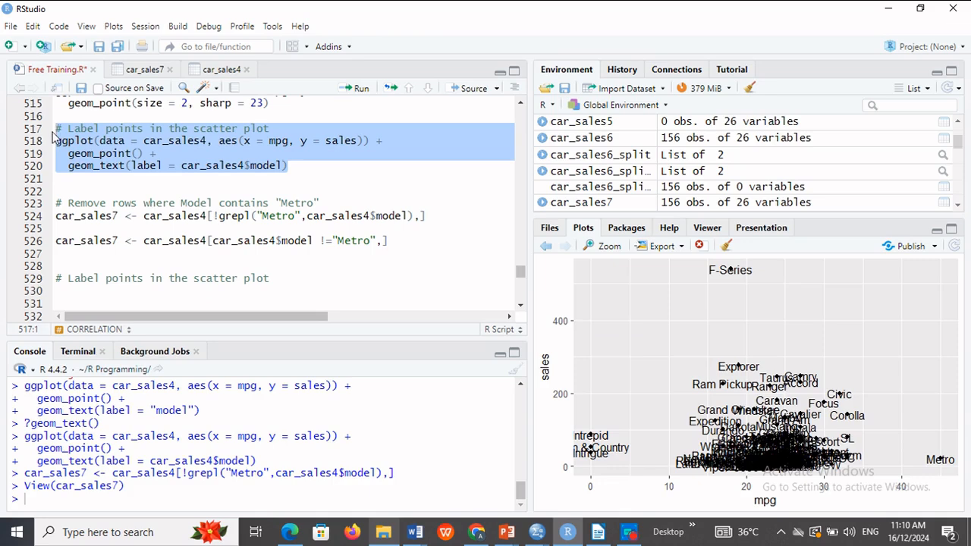
pyautogui.click(57, 292)
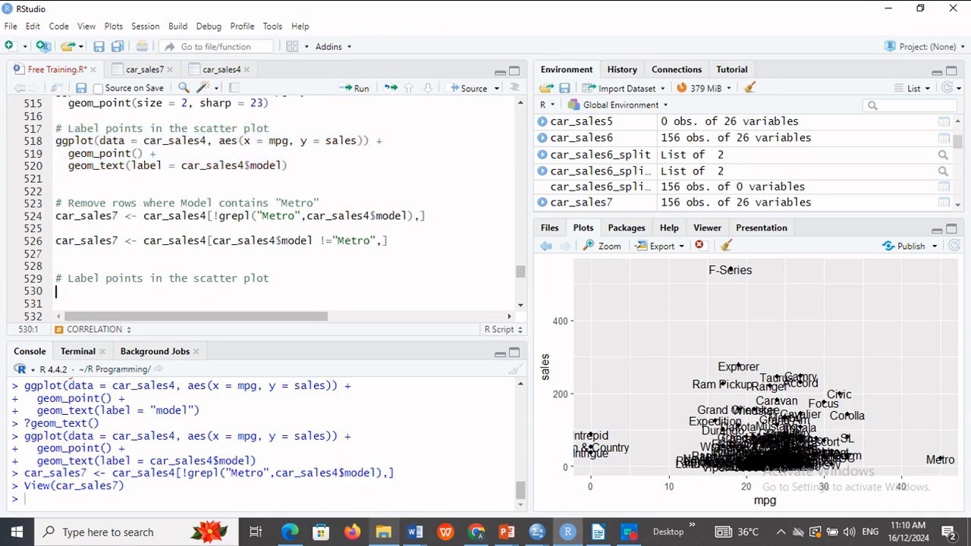
pyautogui.hotkey('ctrl', 'v')
# - Change the copied plot's data and label source to car_sales7 and run the ggplot block
pyautogui.moveTo(56, 192); pyautogui.dragTo(119, 192)
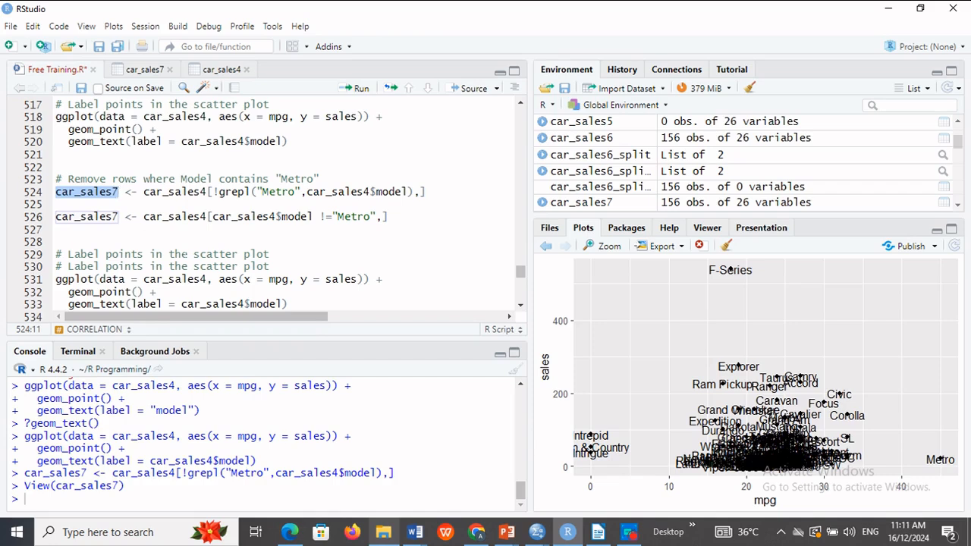
pyautogui.click(208, 280)
pyautogui.press('BackSpace')
pyautogui.write('7')
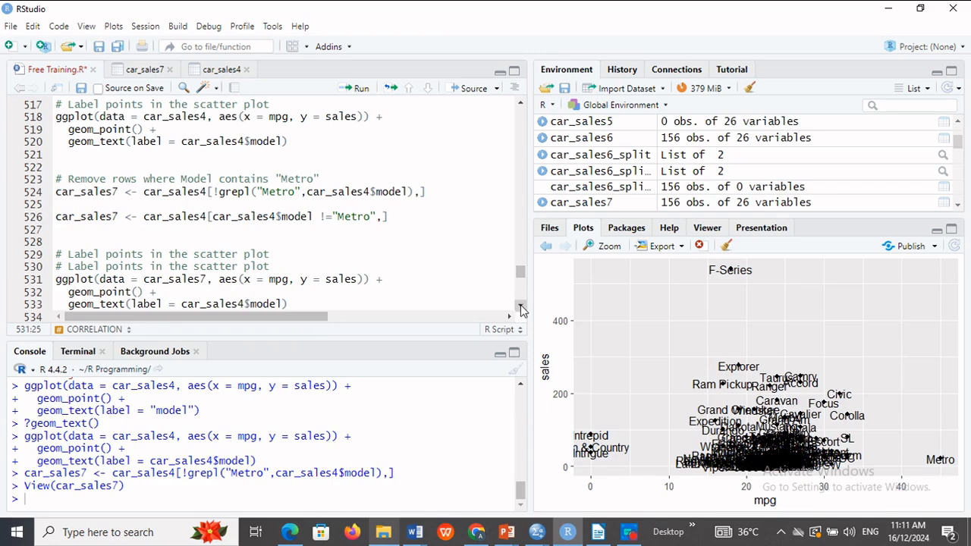
pyautogui.scroll(-2, 288, 205)
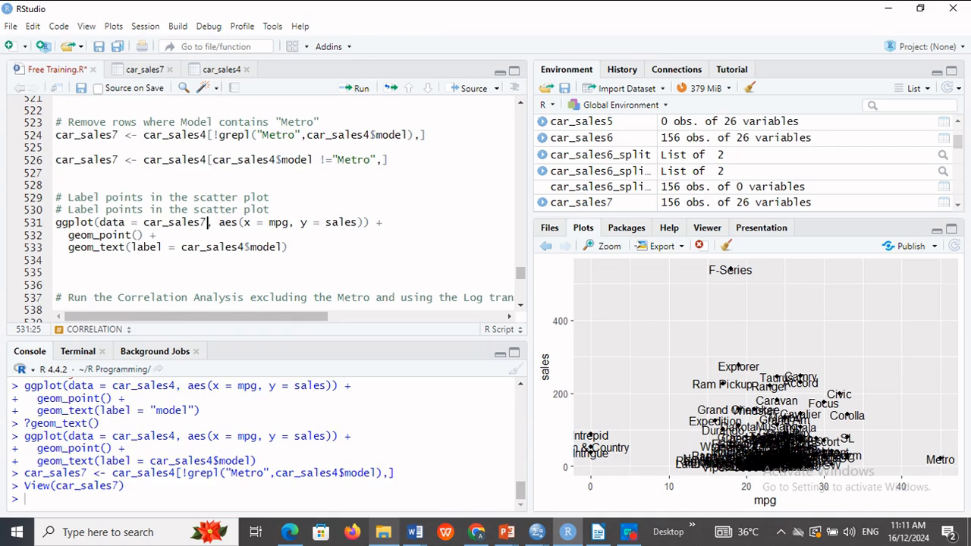
pyautogui.click(245, 247)
pyautogui.press('BackSpace')
pyautogui.write('7')
pyautogui.moveTo(288, 247); pyautogui.dragTo(55, 222)
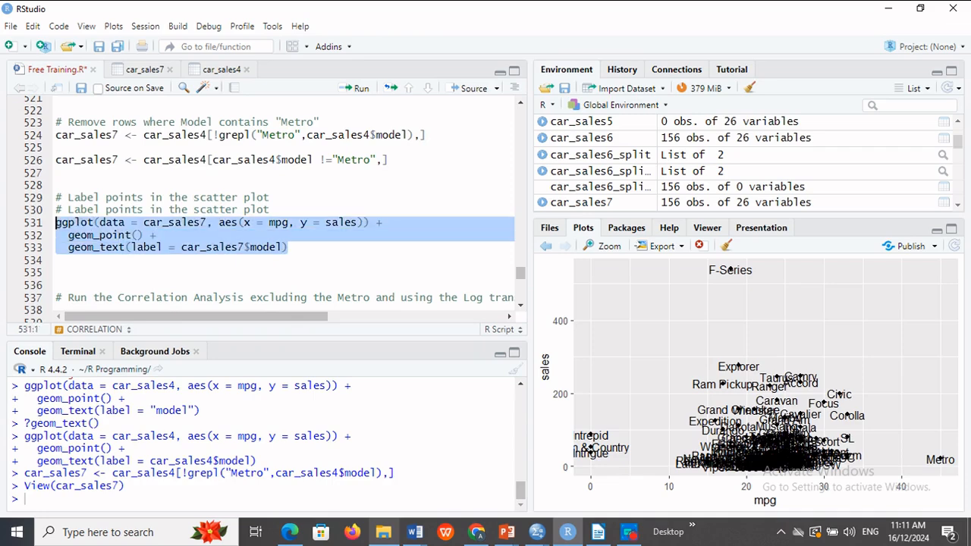
pyautogui.click(364, 89)
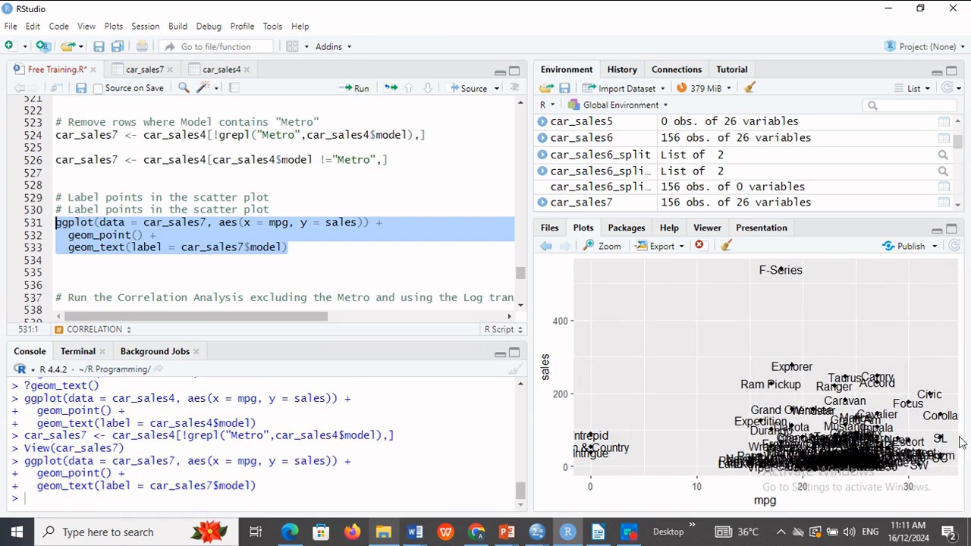
# - Delete the duplicate "Label points in the scatter plot" comment and a surplus blank line below the plot code
pyautogui.moveTo(270, 210); pyautogui.dragTo(55, 215)
pyautogui.press('Delete')
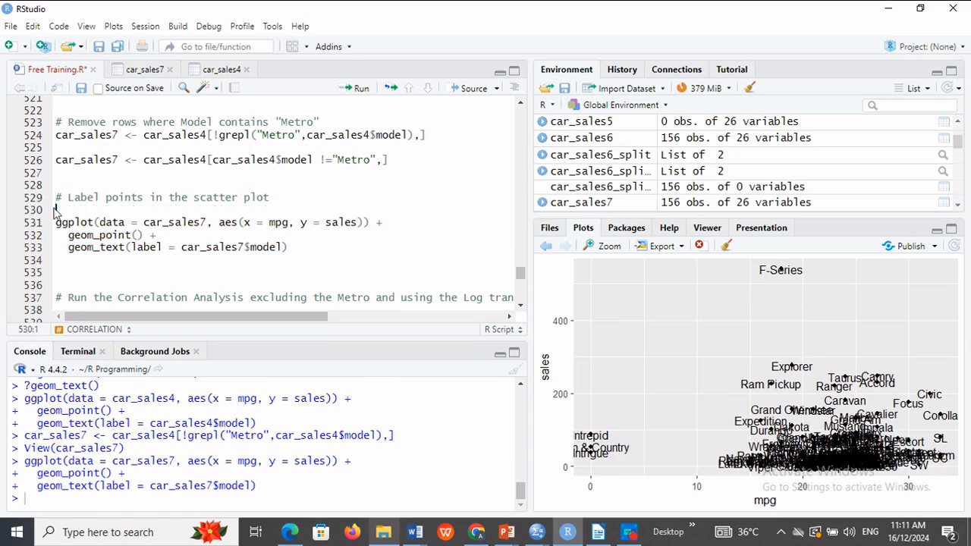
pyautogui.click(69, 274)
pyautogui.press('BackSpace')
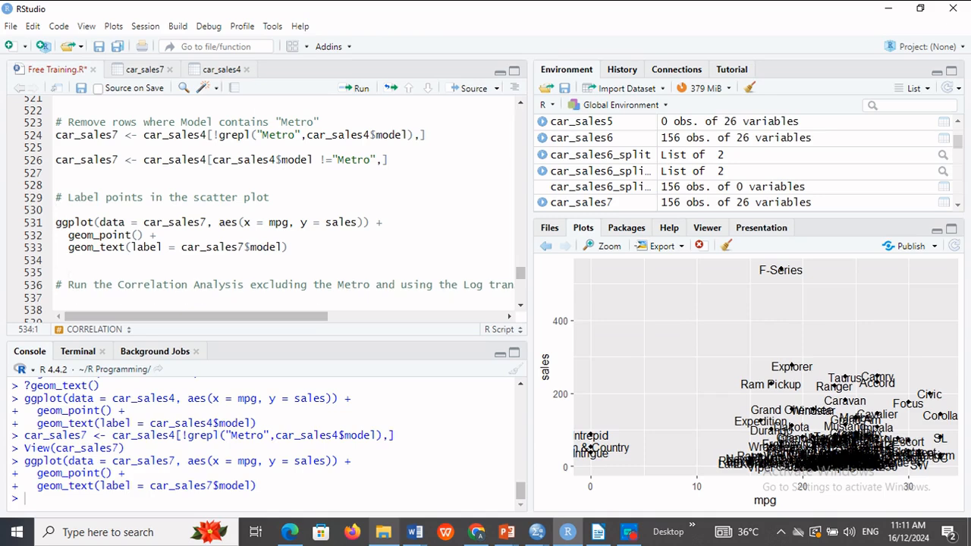
pyautogui.click(520, 305)
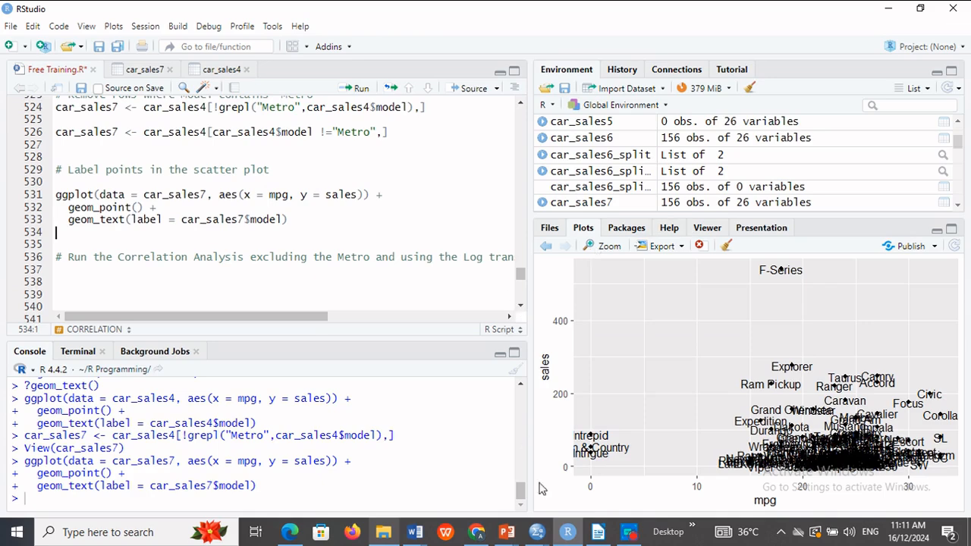
# - Switch to the SPSS output and filter out the unselected cases with the Select Cases condition model ~= 'Metro'
pyautogui.moveTo(538, 535)
pyautogui.click(585, 466)
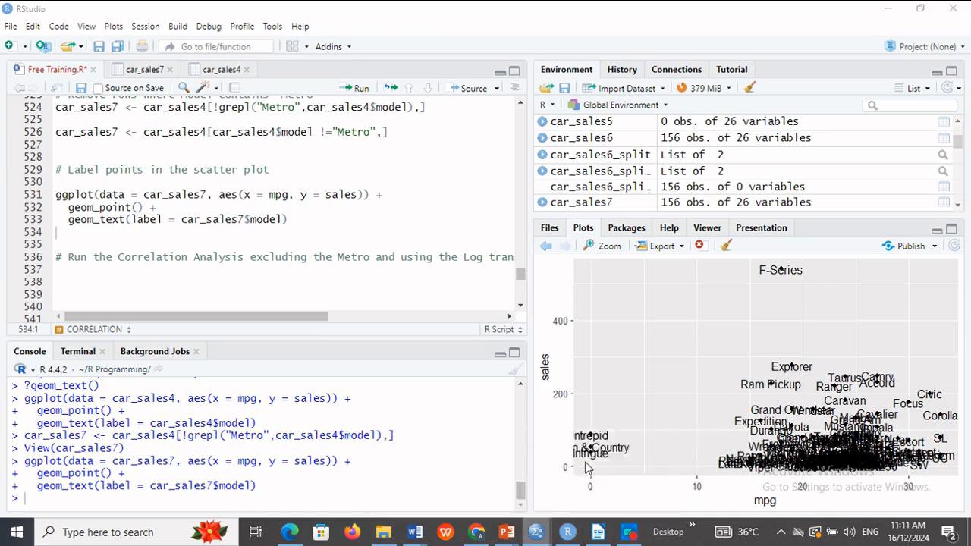
pyautogui.click(130, 49)
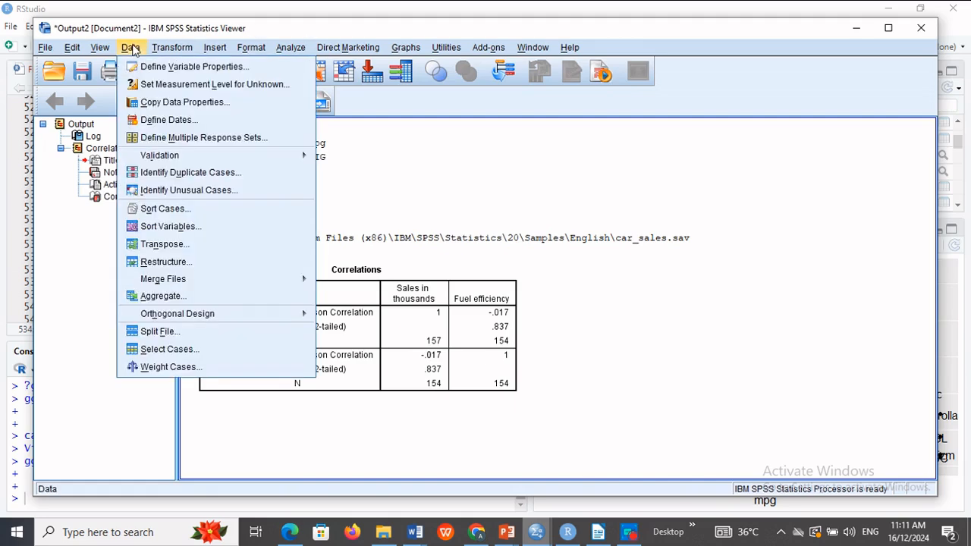
pyautogui.click(170, 350)
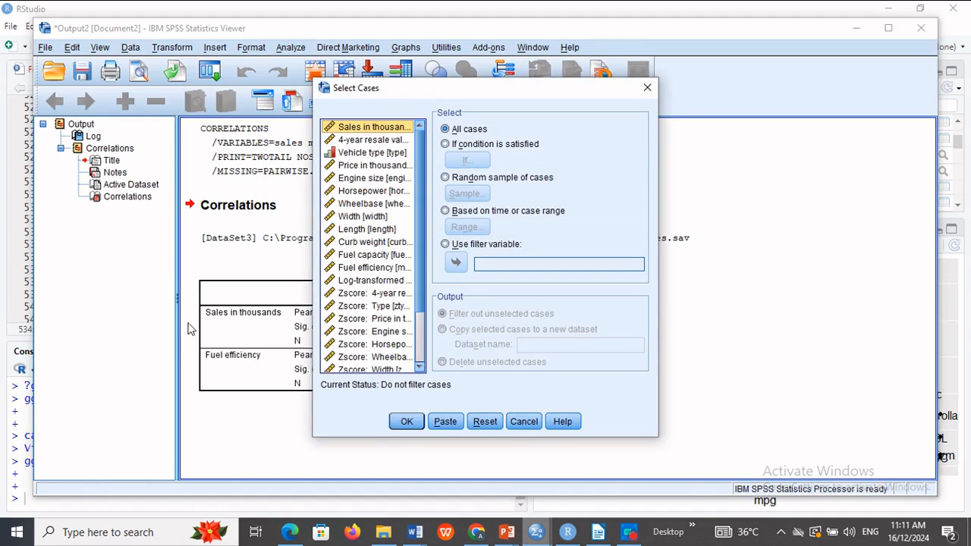
pyautogui.click(447, 145)
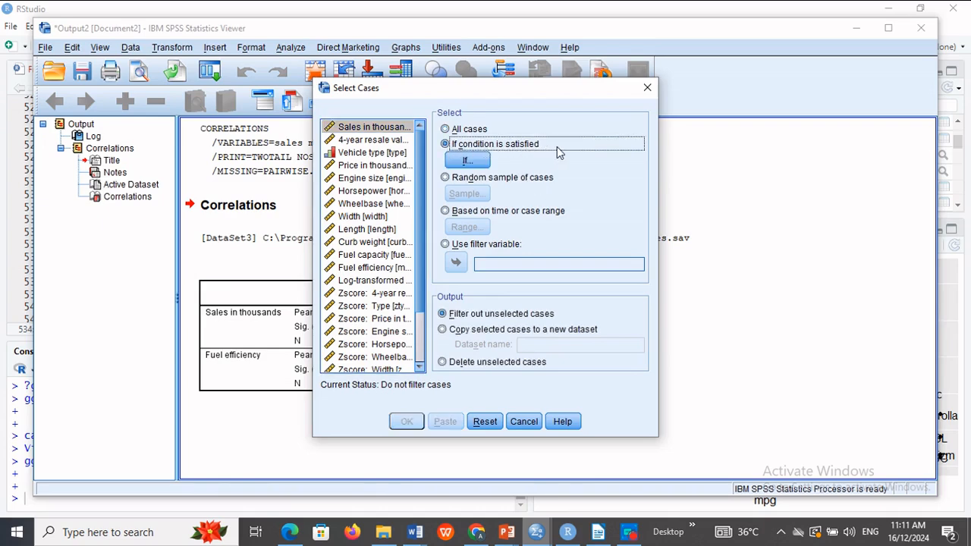
pyautogui.click(472, 160)
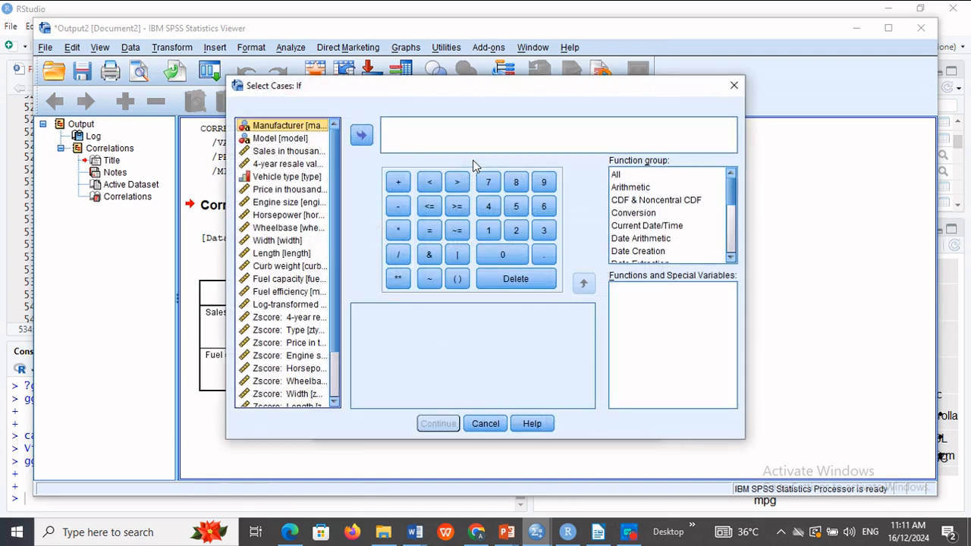
pyautogui.click(294, 140)
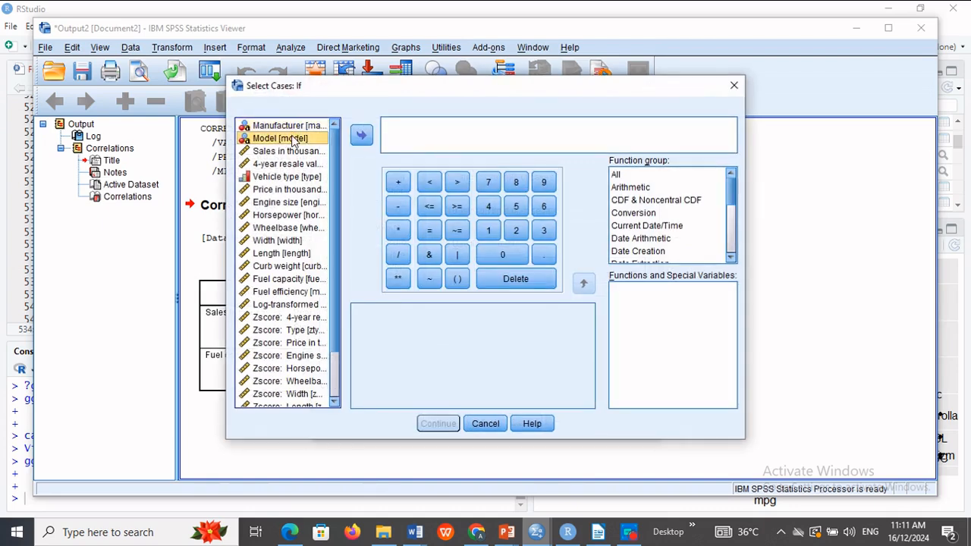
pyautogui.click(361, 135)
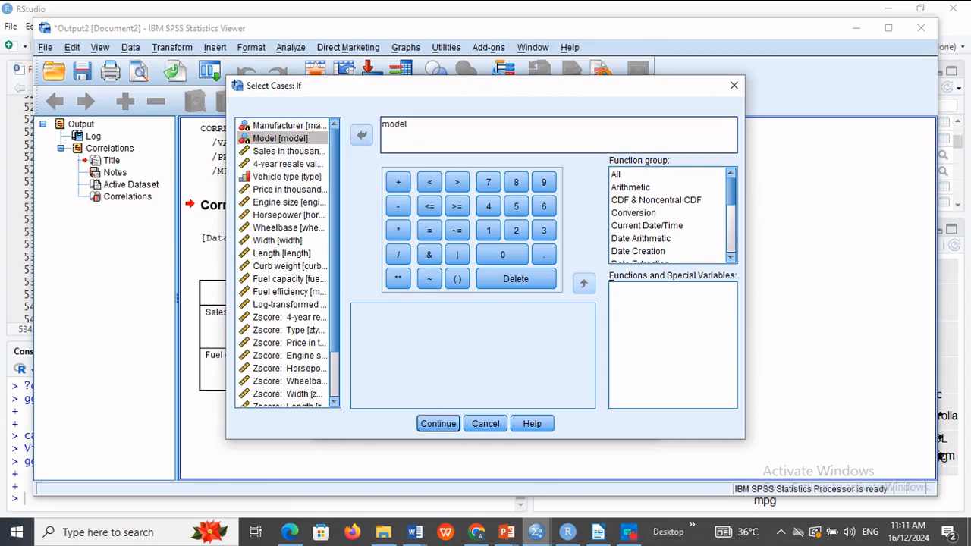
pyautogui.click(456, 231)
pyautogui.write("'Metro")
pyautogui.click(439, 425)
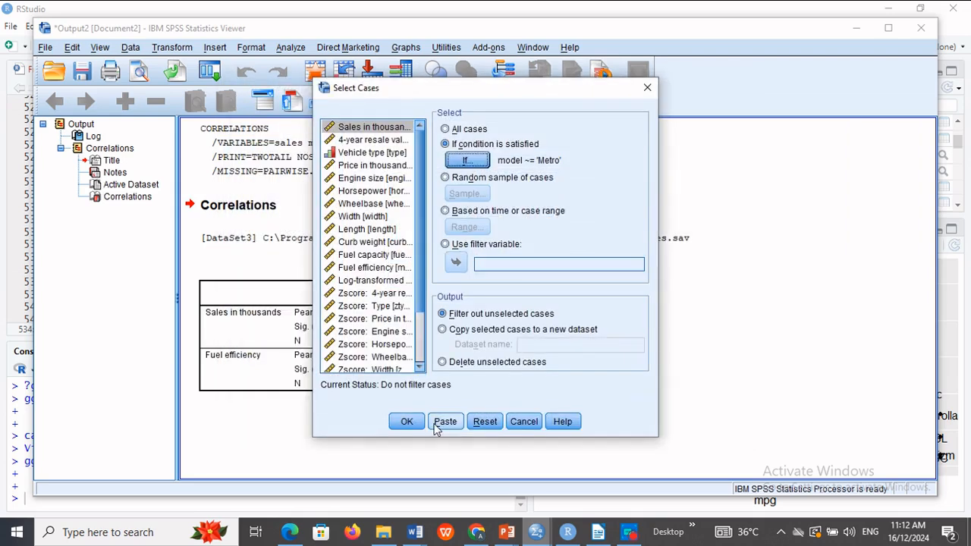
pyautogui.click(409, 423)
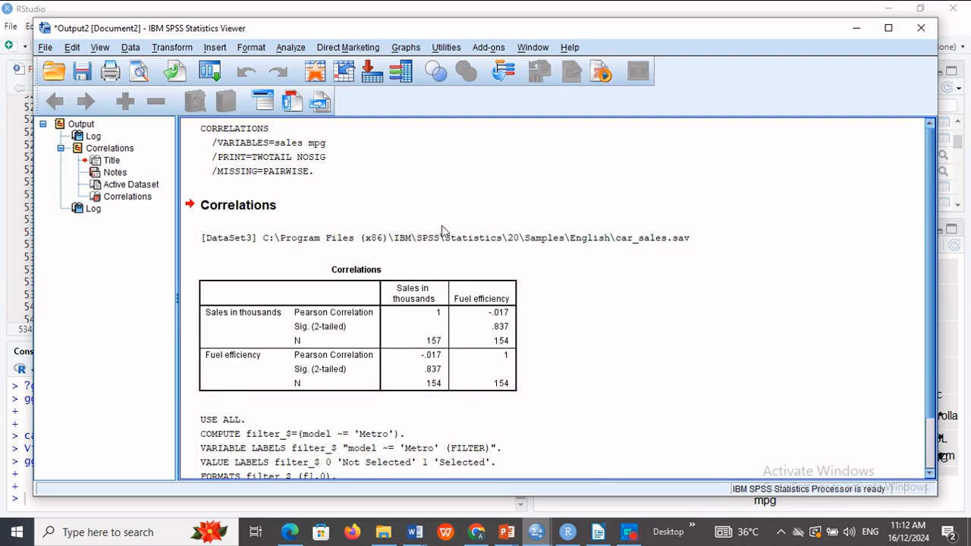
pyautogui.click(403, 48)
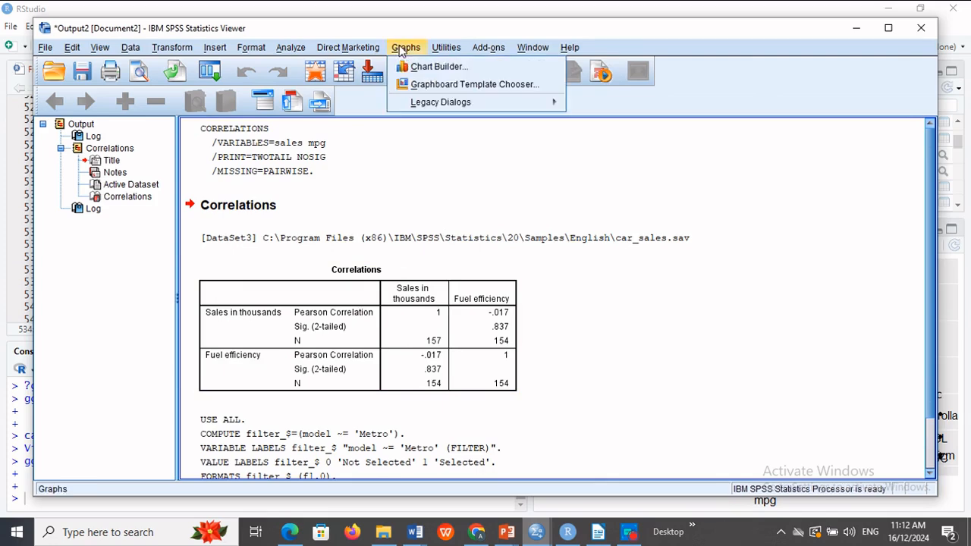
pyautogui.click(433, 66)
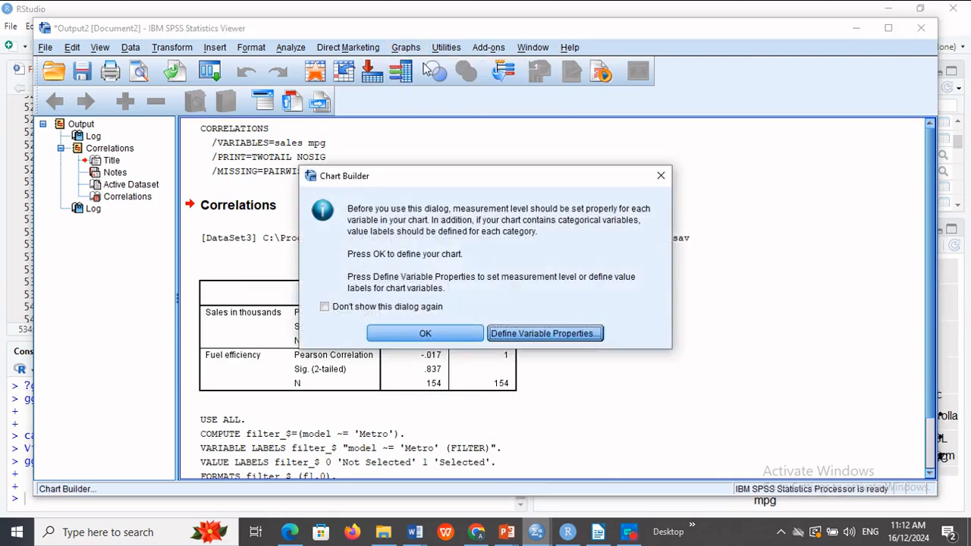
pyautogui.click(425, 336)
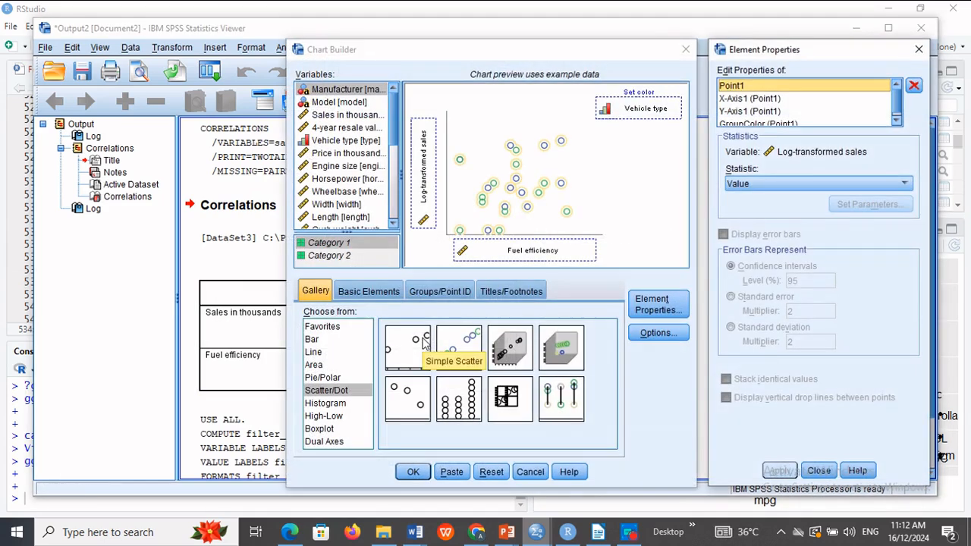
pyautogui.click(686, 49)
# - Reset the Select Cases settings and apply them so that all cases are used
pyautogui.click(131, 48)
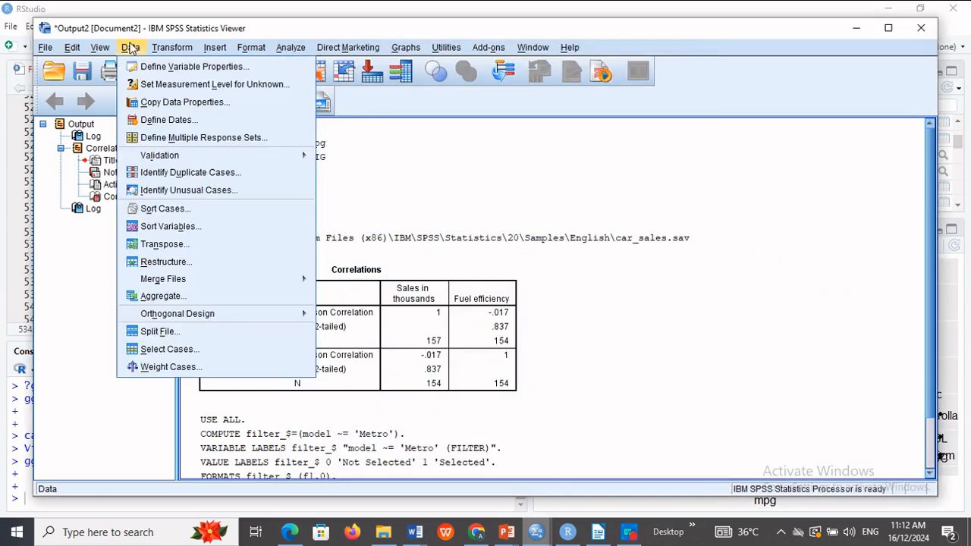
pyautogui.click(167, 349)
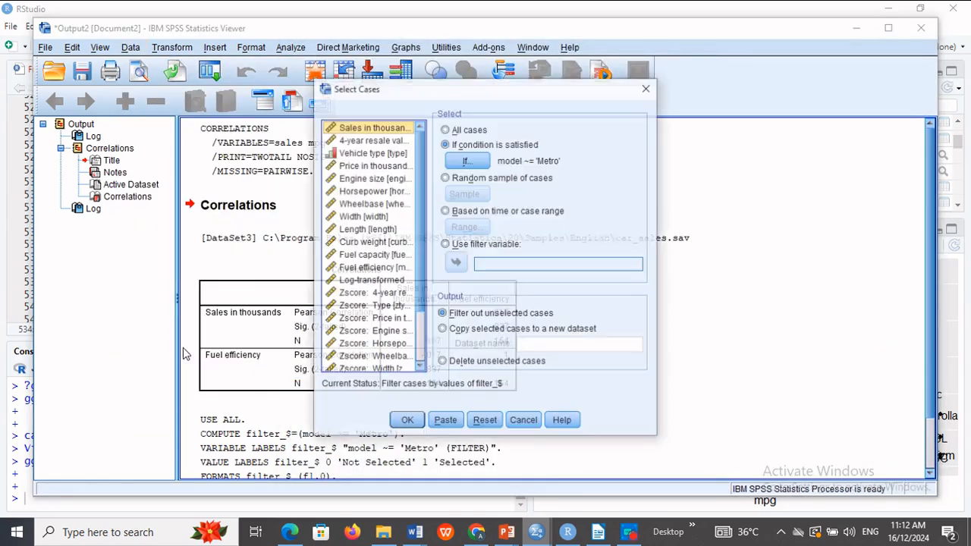
pyautogui.click(485, 421)
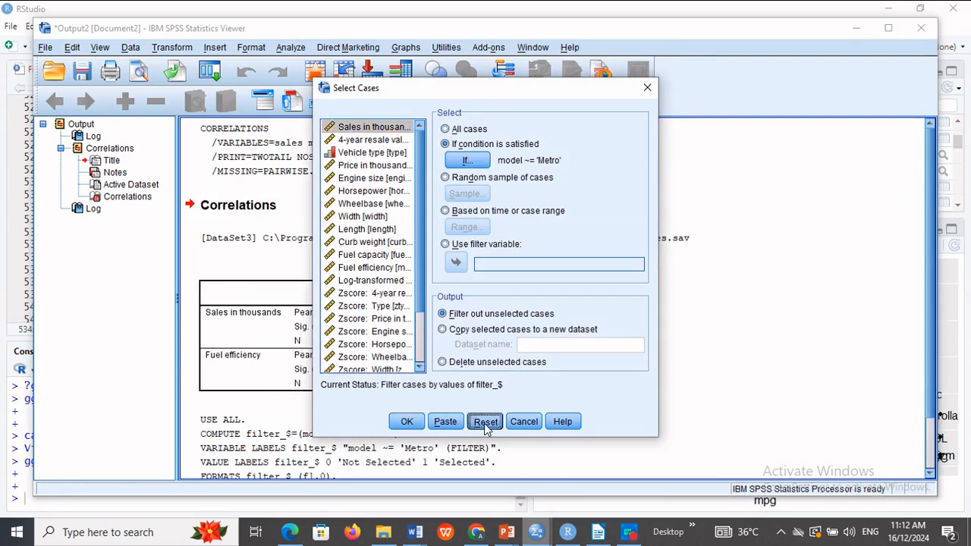
pyautogui.click(406, 421)
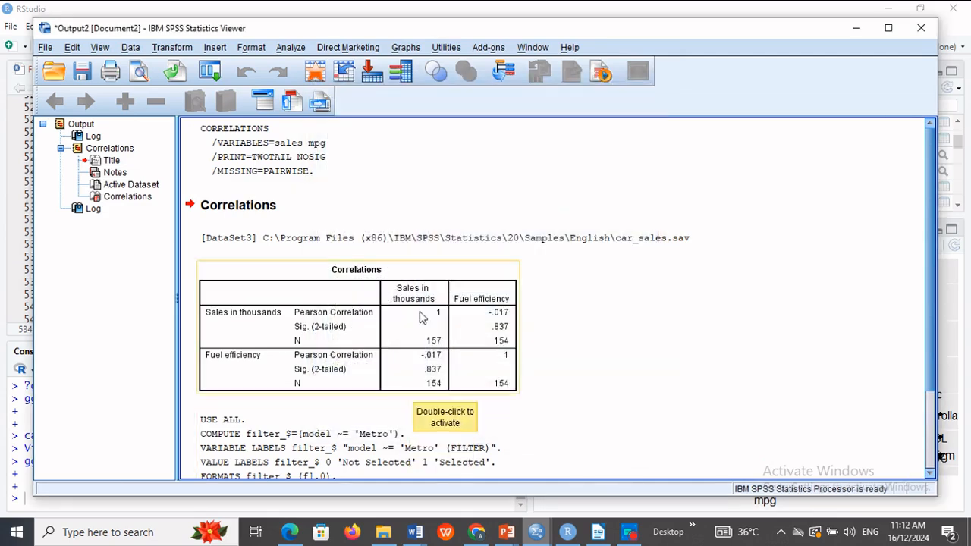
# - Reset the previous chart definition in the Chart Builder and start a new Simple Scatter chart
pyautogui.click(404, 48)
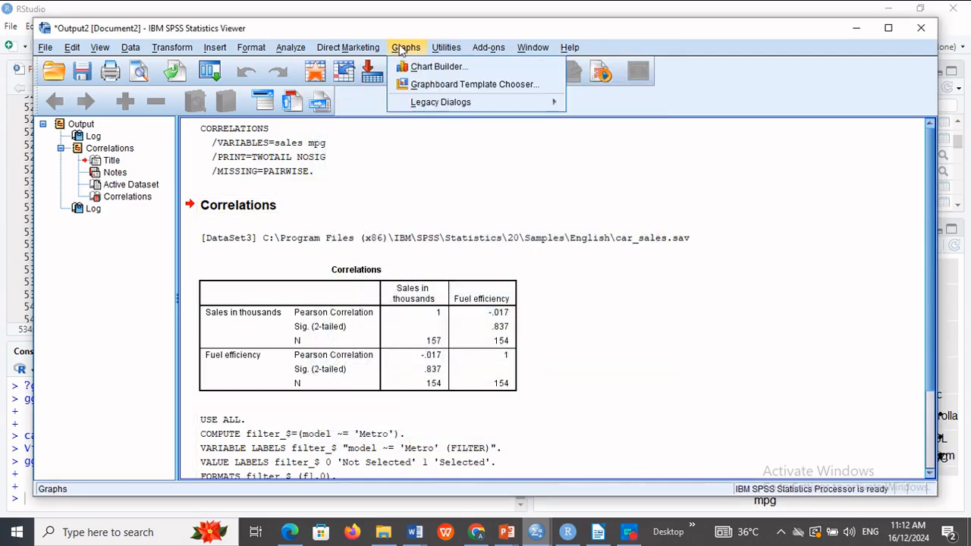
pyautogui.click(423, 65)
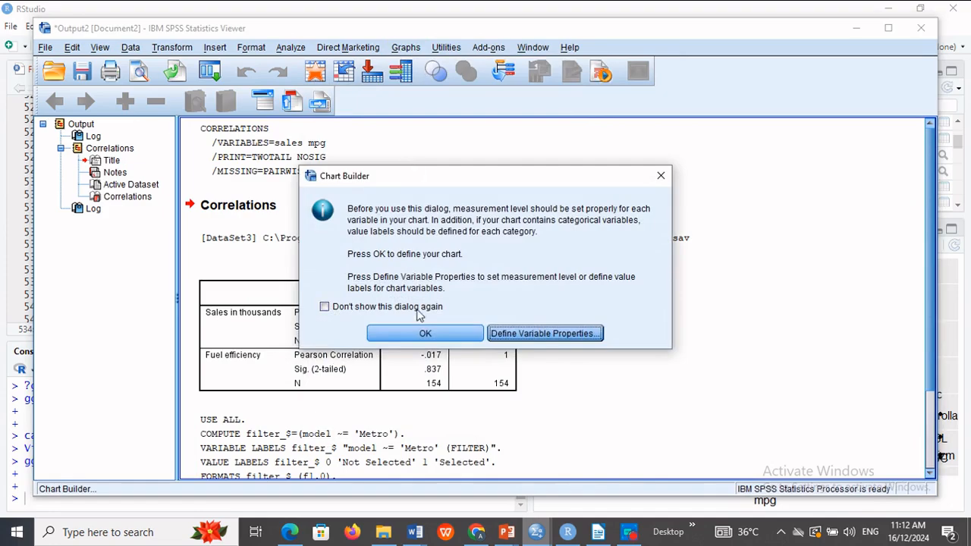
pyautogui.click(426, 336)
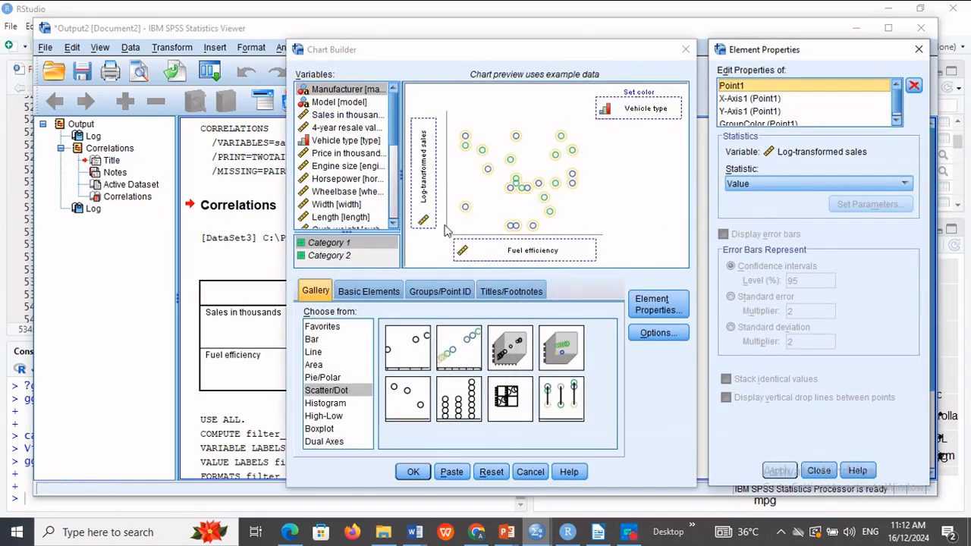
pyautogui.click(491, 472)
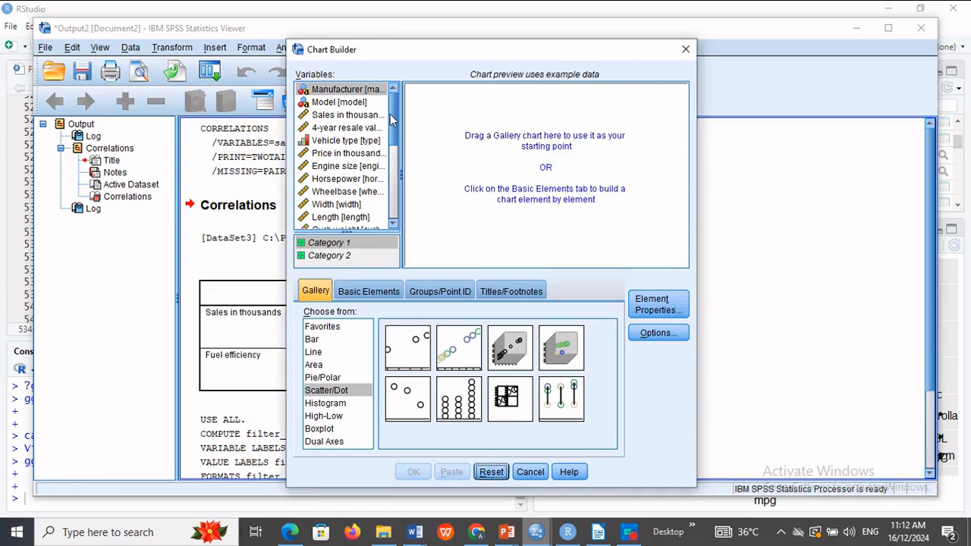
pyautogui.moveTo(414, 364); pyautogui.dragTo(502, 217)
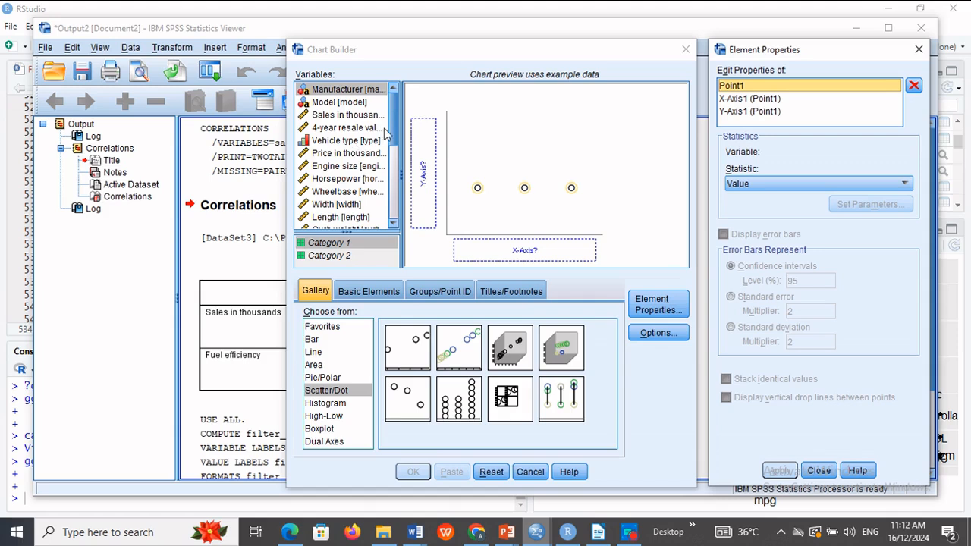
# - Assign Sales in thousands to the Y axis and Fuel efficiency to the X axis, and generate the scatter plot
pyautogui.click(374, 122)
pyautogui.moveTo(373, 122); pyautogui.dragTo(423, 168)
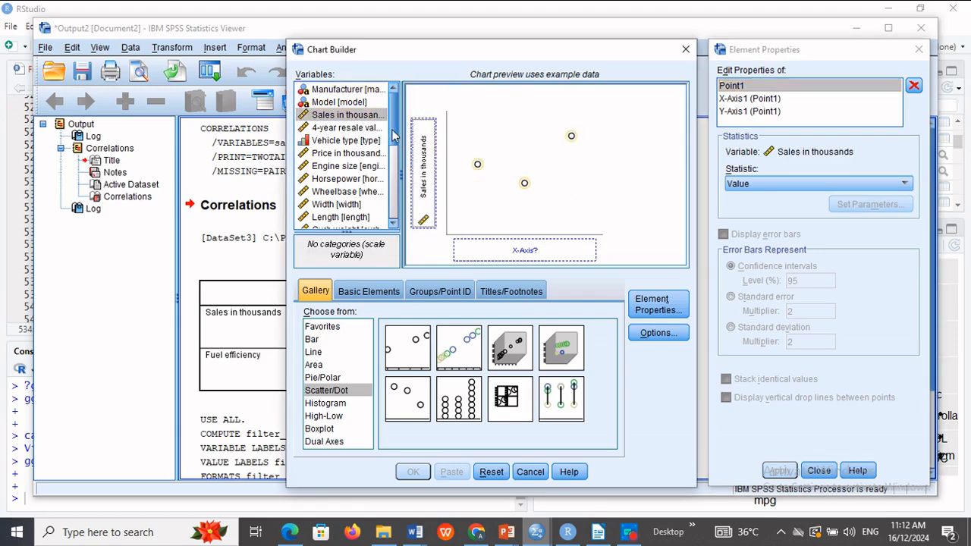
pyautogui.scroll(-3, 396, 135)
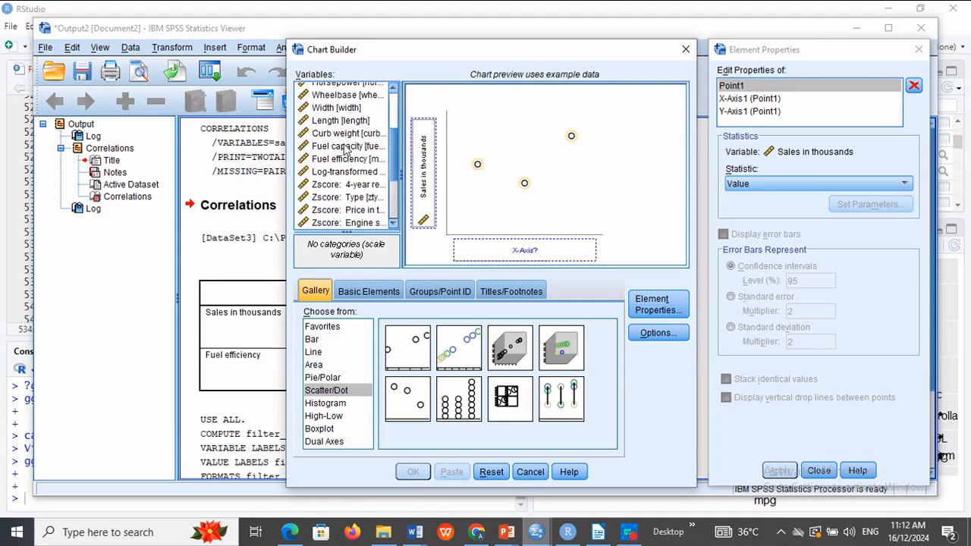
pyautogui.moveTo(344, 155); pyautogui.dragTo(488, 251)
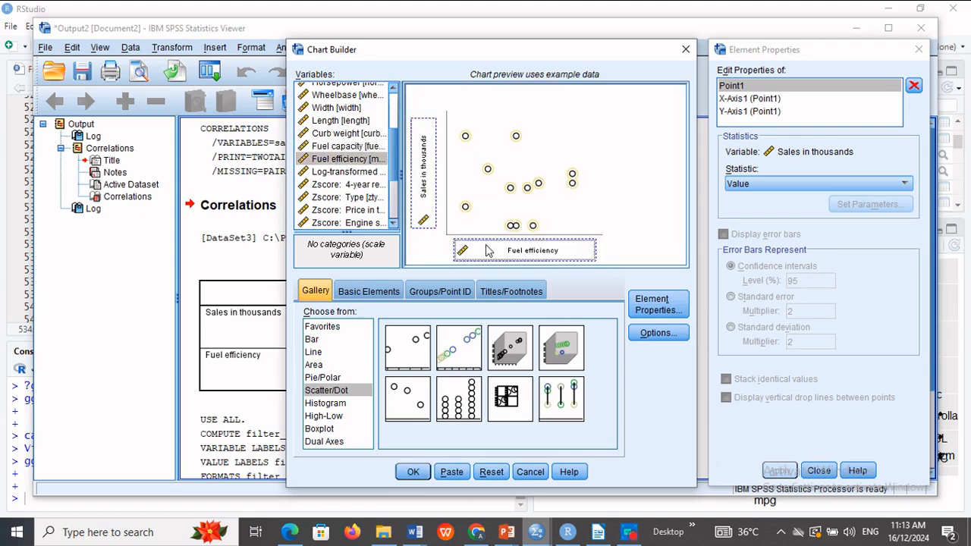
pyautogui.click(417, 473)
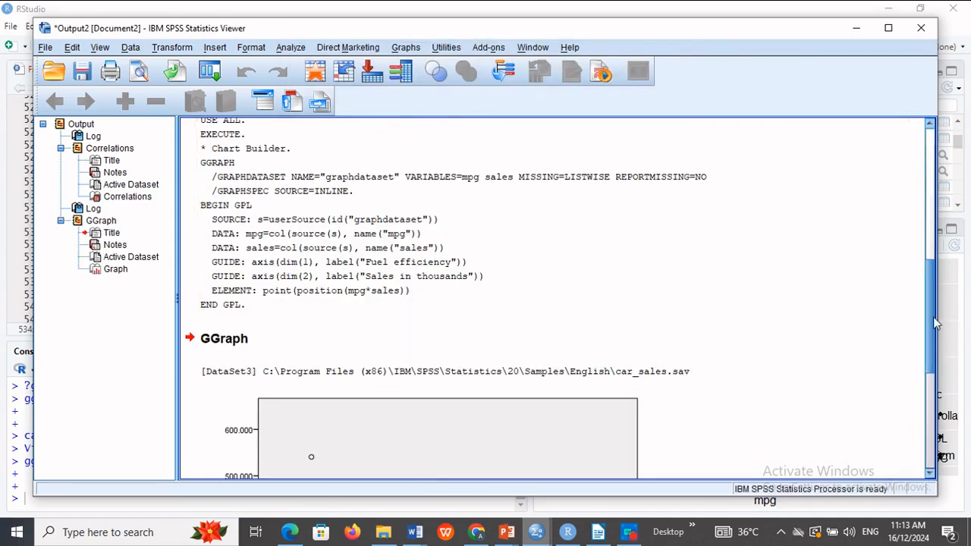
pyautogui.moveTo(932, 323); pyautogui.dragTo(933, 412)
pyautogui.click(387, 341)
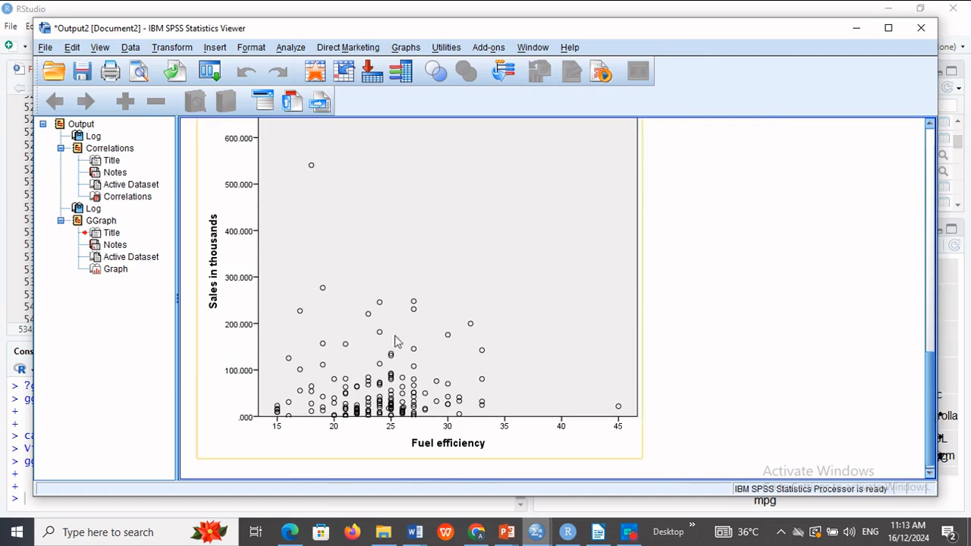
# - Reopen the Chart Builder and examine the element properties, the missing-value and template options, and the available statistics for Sales in thousands
pyautogui.click(211, 74)
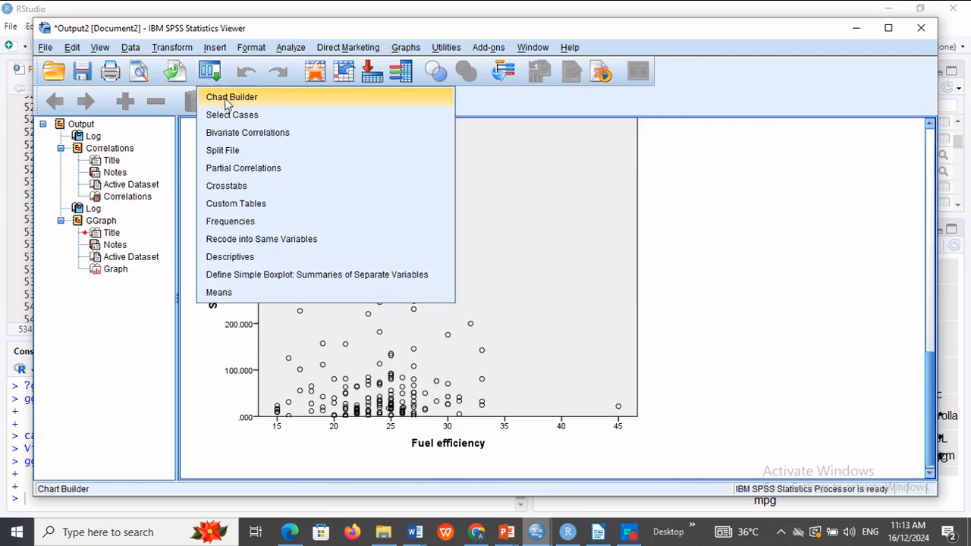
pyautogui.click(222, 98)
pyautogui.click(427, 334)
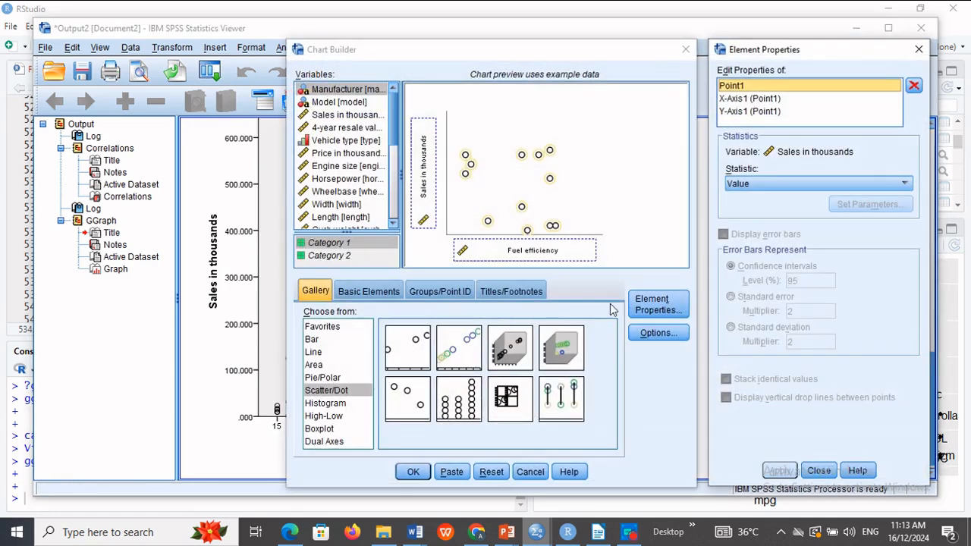
pyautogui.click(650, 309)
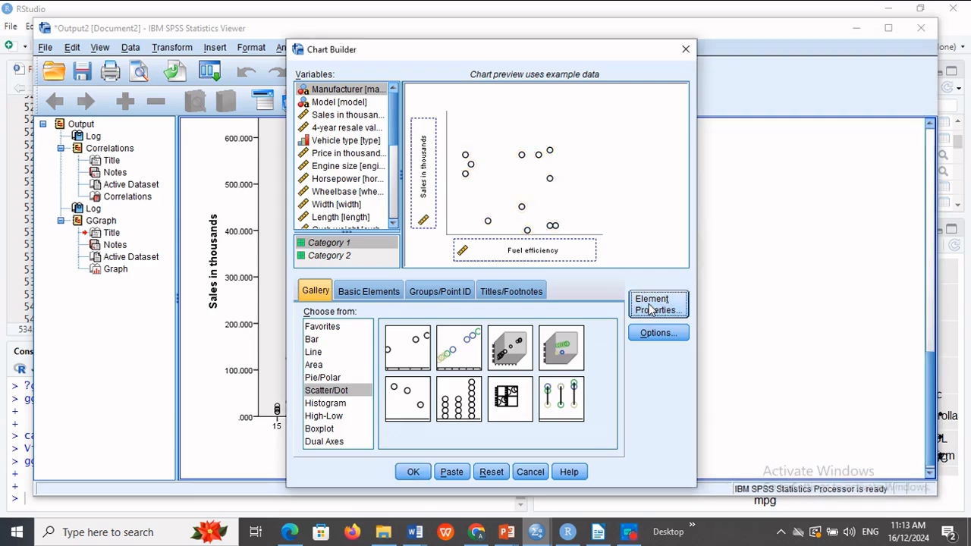
pyautogui.click(650, 310)
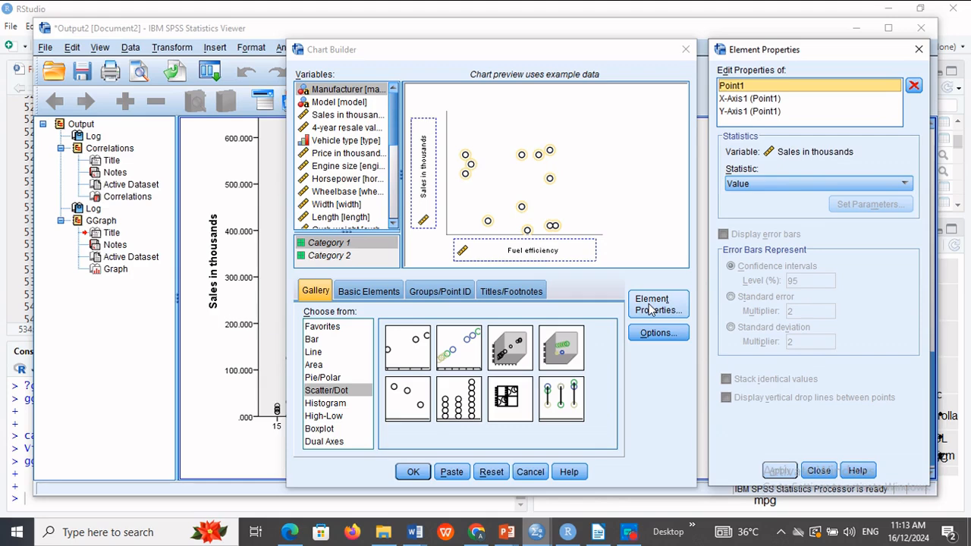
pyautogui.click(651, 332)
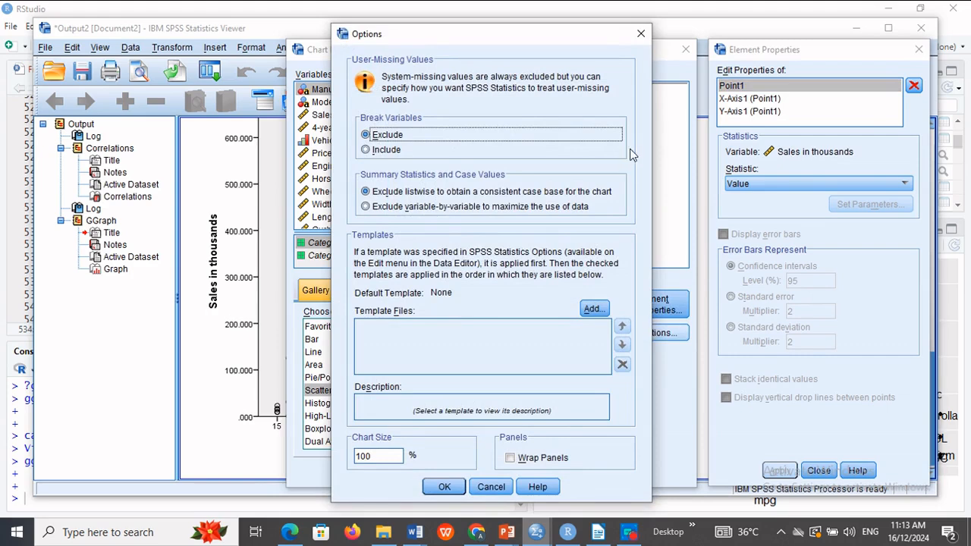
pyautogui.click(642, 35)
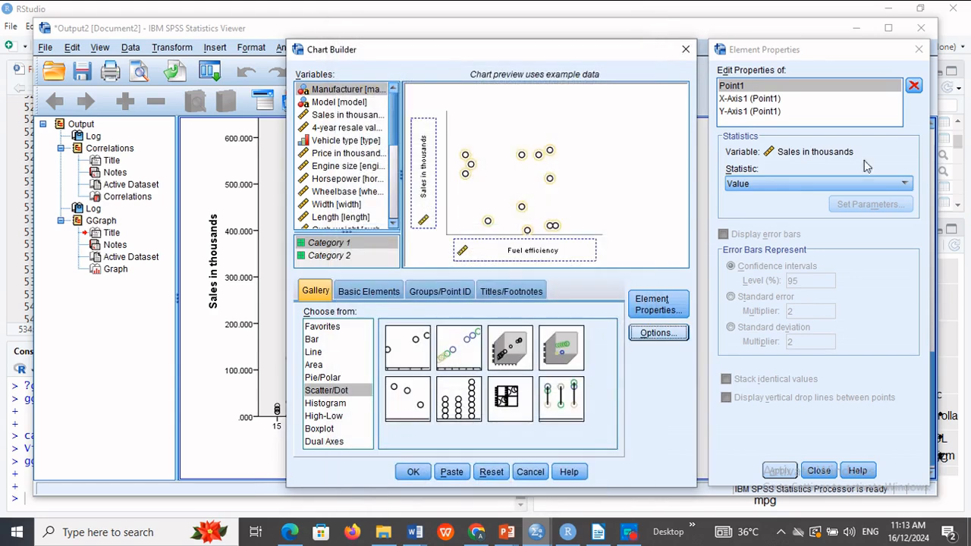
pyautogui.click(902, 186)
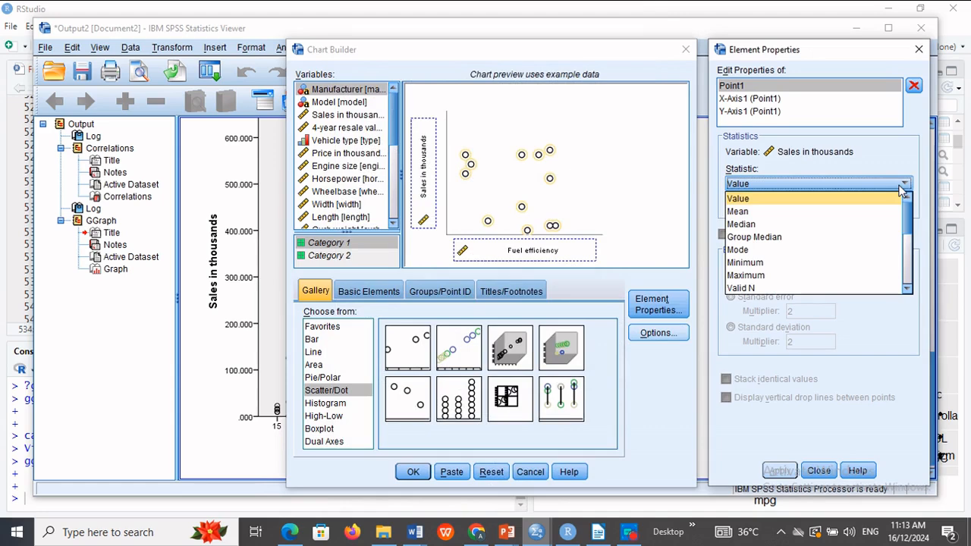
pyautogui.click(901, 186)
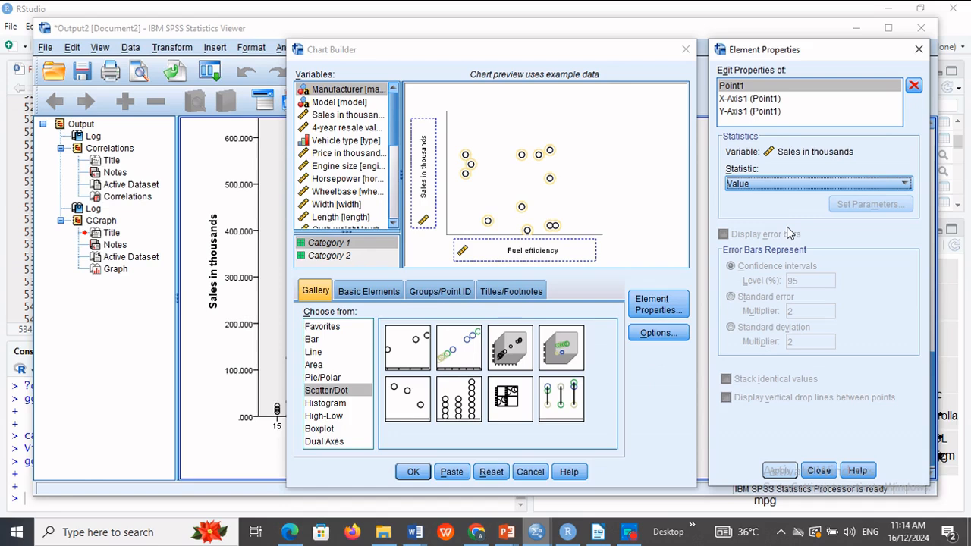
# - Review the chart's basic elements, grouping, title and missing-value settings, and generate the scatter plot of sales against fuel efficiency again
pyautogui.click(371, 297)
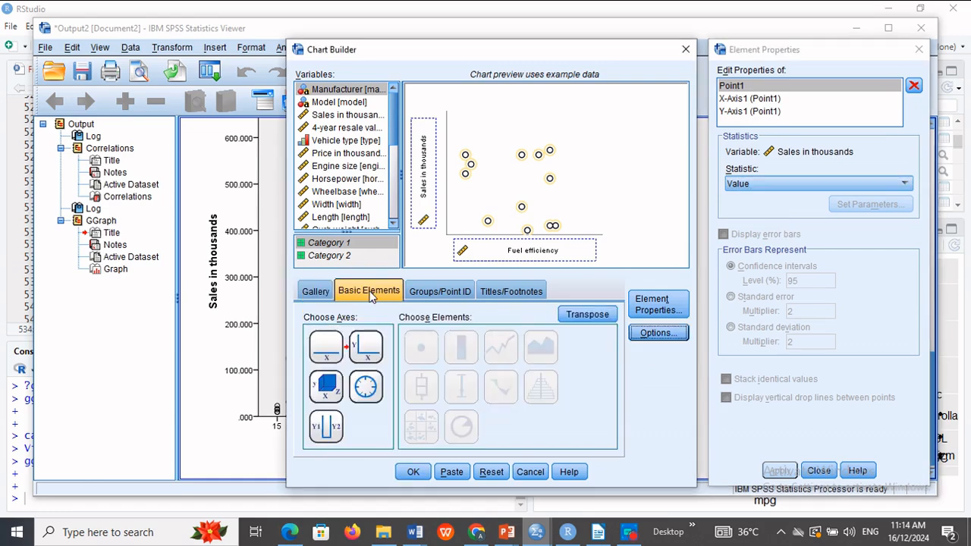
pyautogui.click(437, 292)
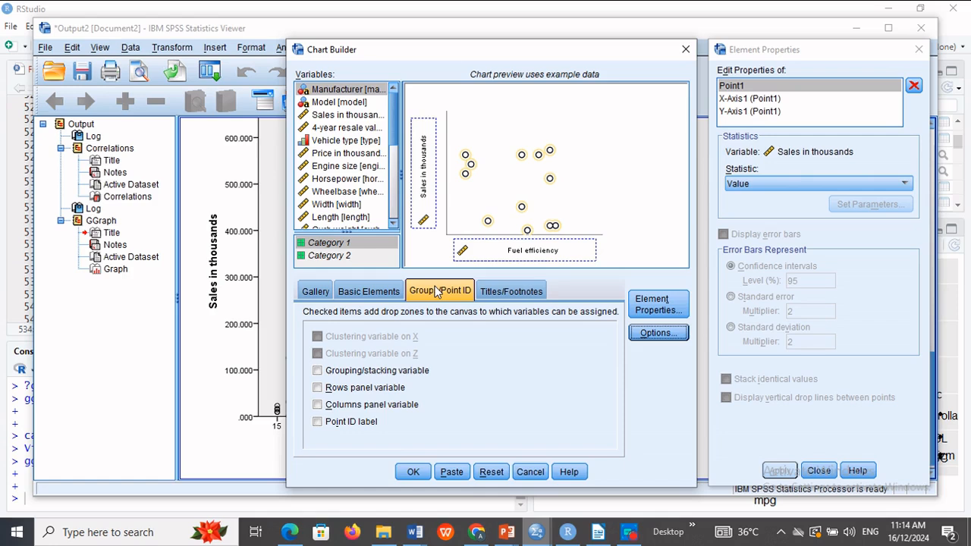
pyautogui.click(510, 292)
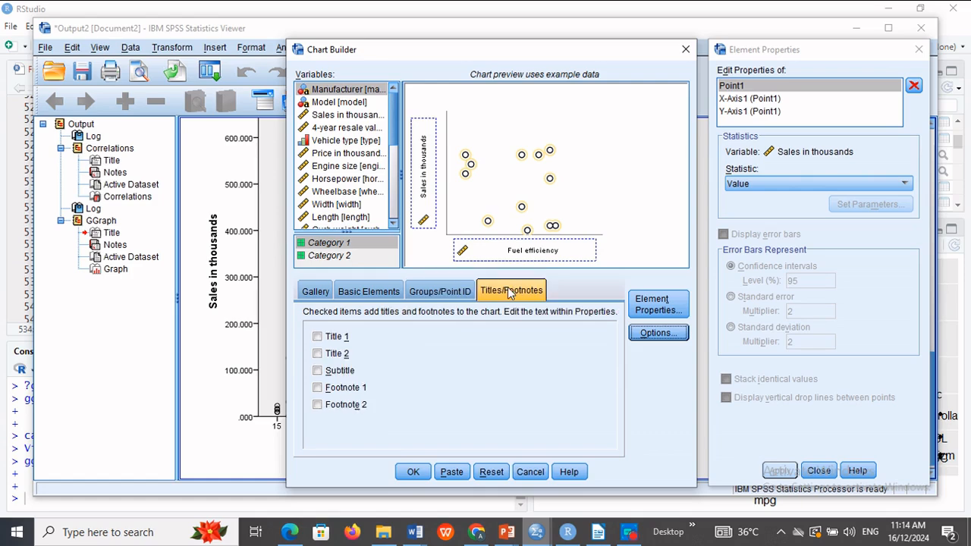
pyautogui.click(314, 293)
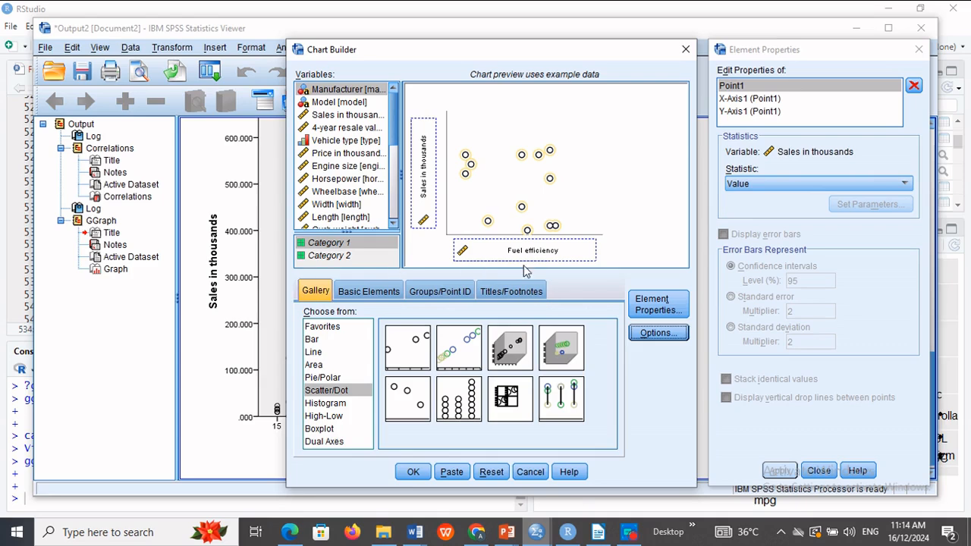
pyautogui.click(656, 307)
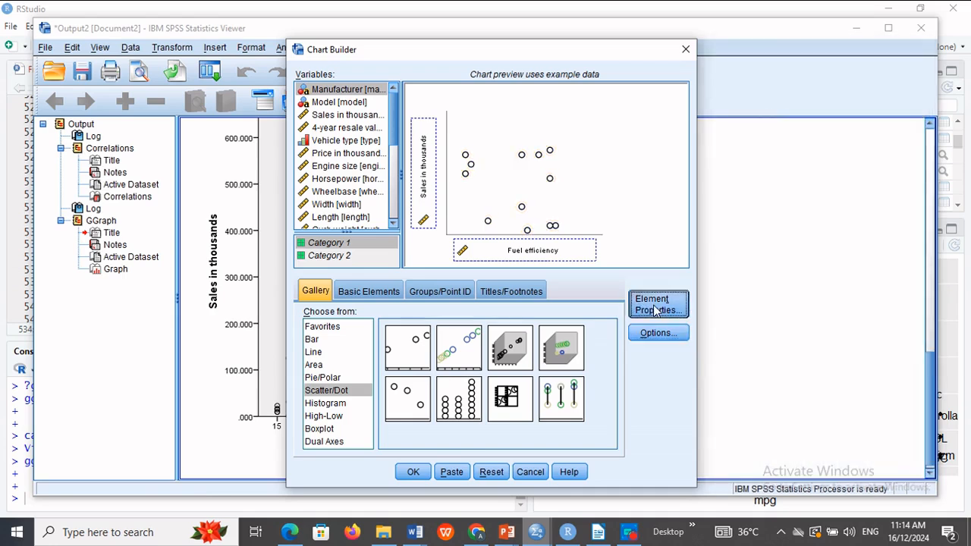
pyautogui.click(654, 332)
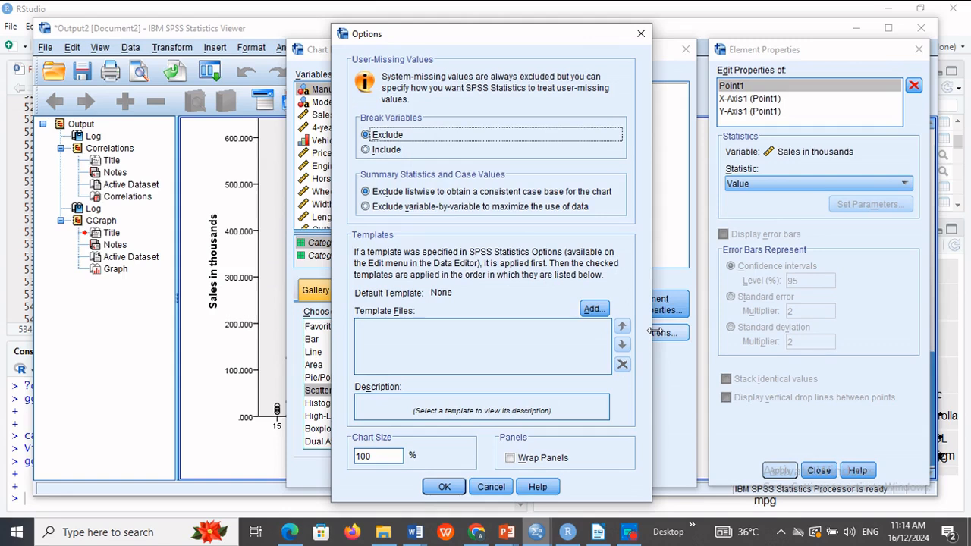
pyautogui.click(639, 31)
pyautogui.click(413, 471)
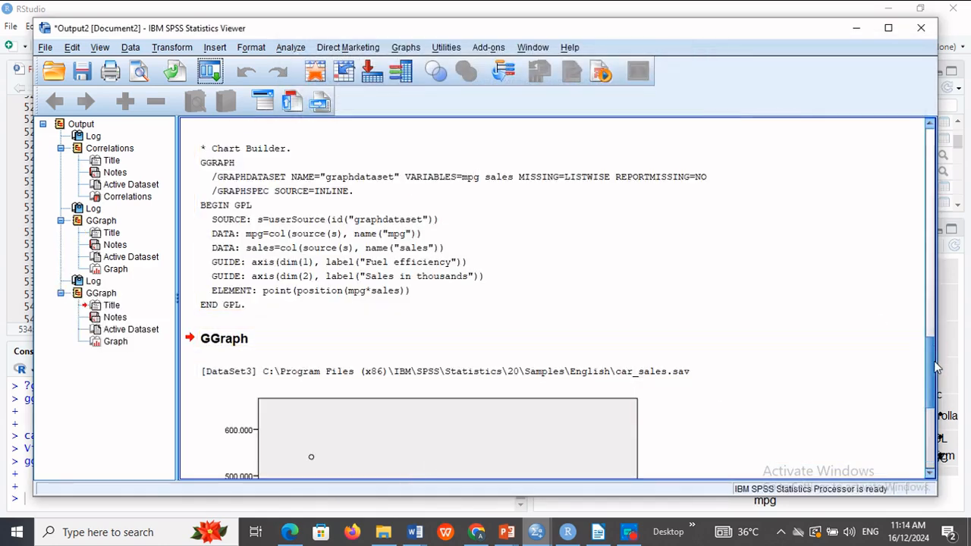
pyautogui.moveTo(938, 367); pyautogui.dragTo(938, 421)
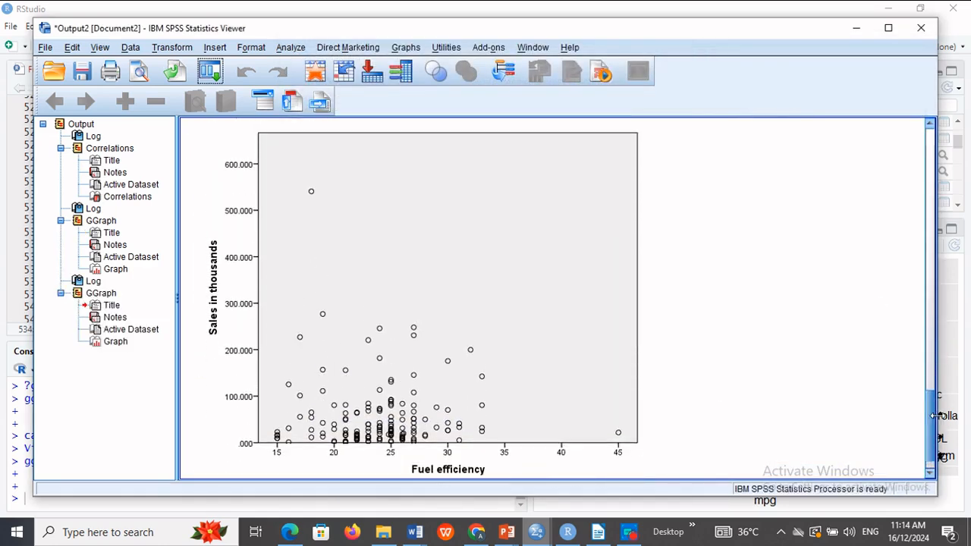
# - Add a Point ID label to the scatter plot with Model as the label variable, and generate the labelled chart
pyautogui.click(210, 72)
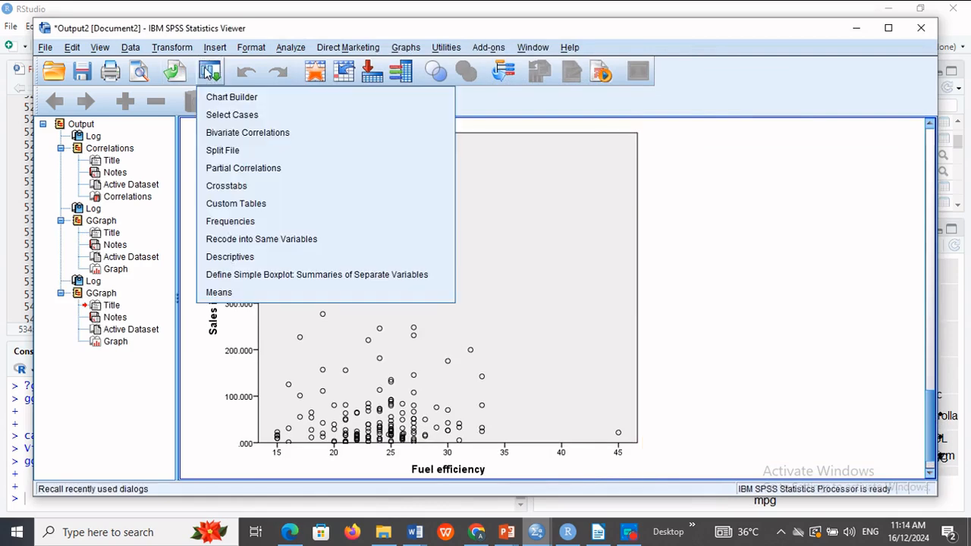
pyautogui.click(267, 101)
pyautogui.click(429, 332)
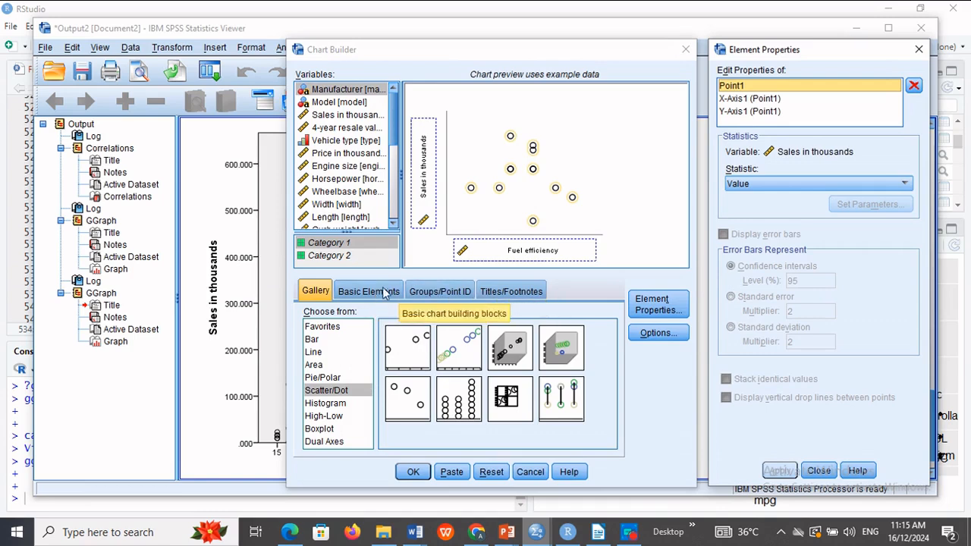
pyautogui.click(437, 296)
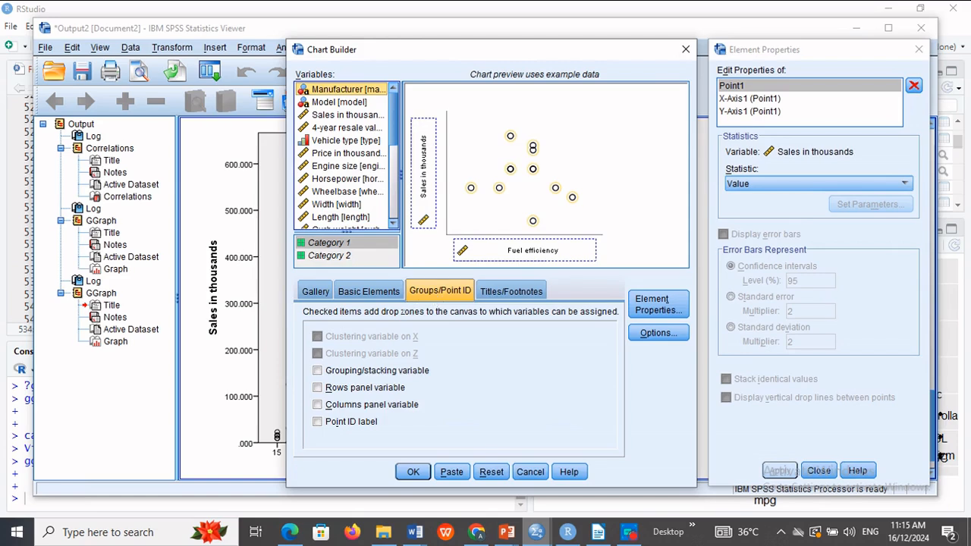
pyautogui.click(319, 421)
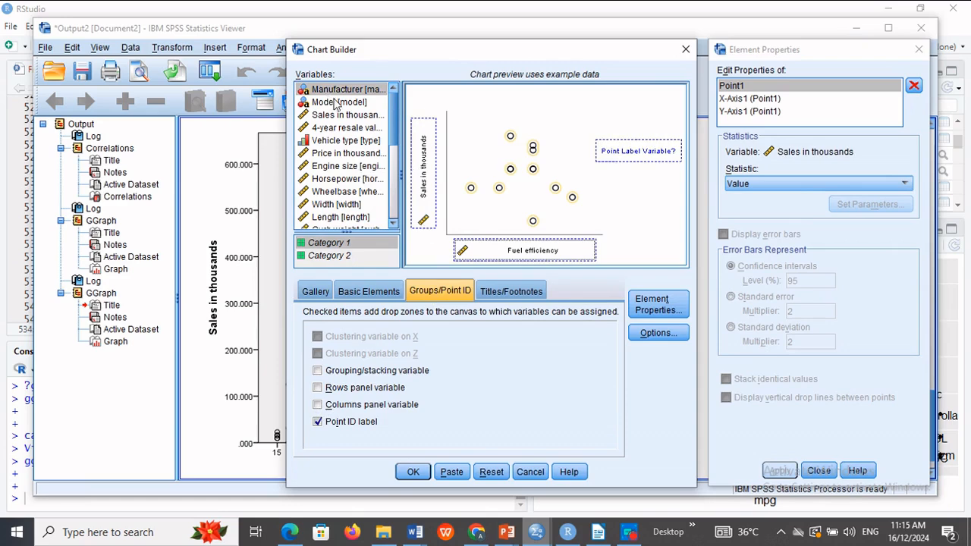
pyautogui.moveTo(335, 102); pyautogui.dragTo(616, 150)
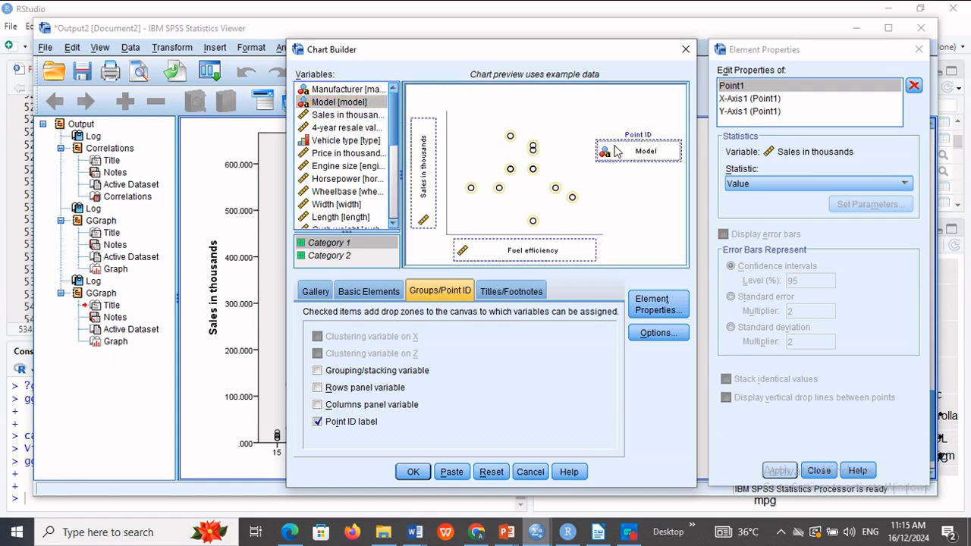
pyautogui.click(413, 472)
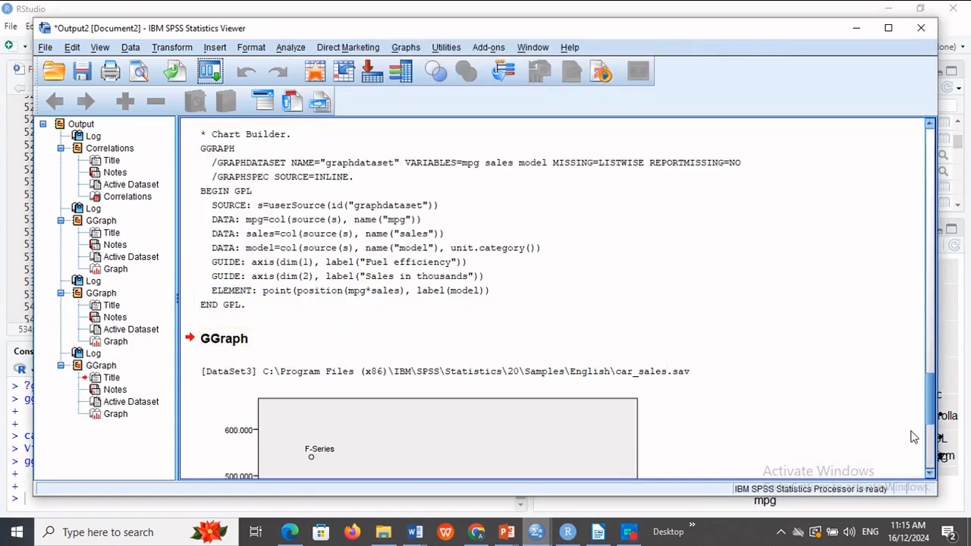
pyautogui.moveTo(932, 402); pyautogui.dragTo(936, 444)
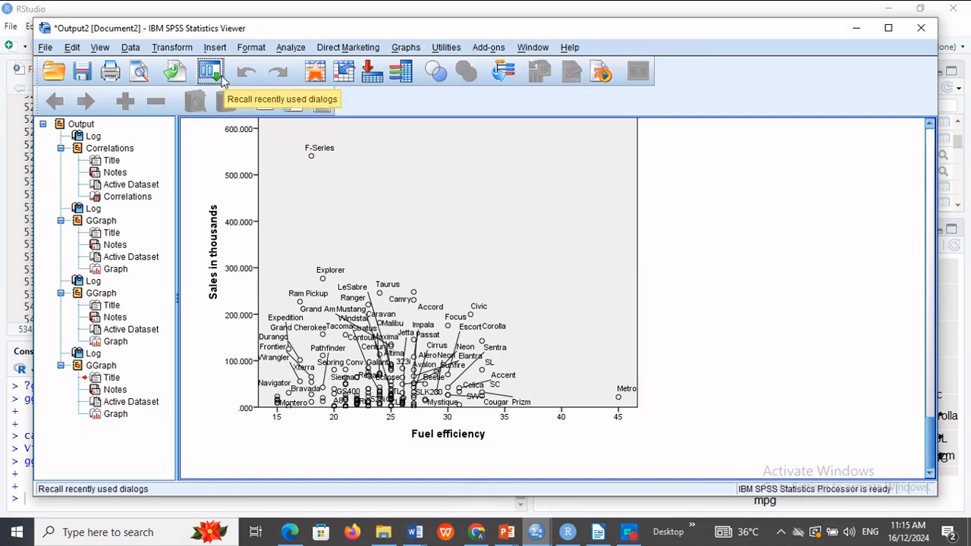
# - Filter out the unselected cases with the Select Cases condition model ~= 'Metro'
pyautogui.click(131, 48)
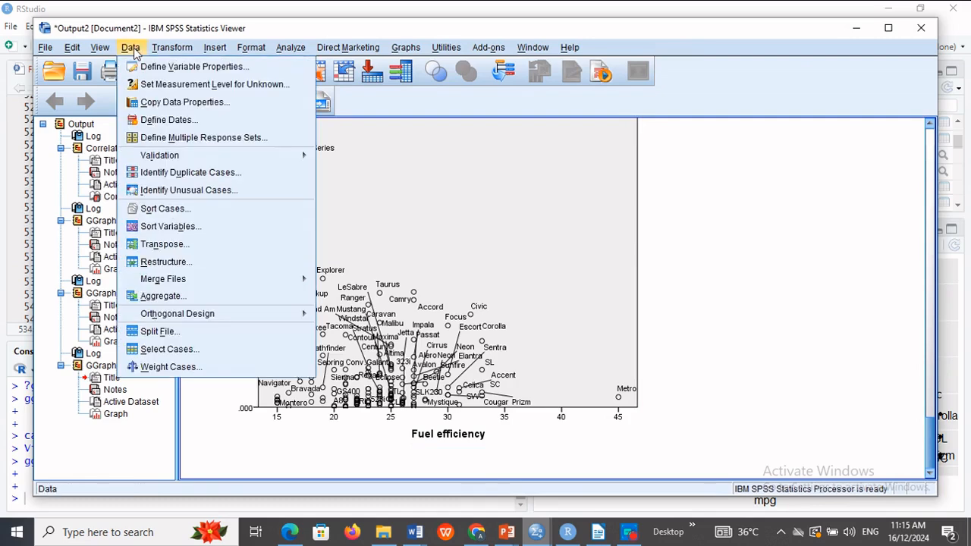
pyautogui.click(183, 349)
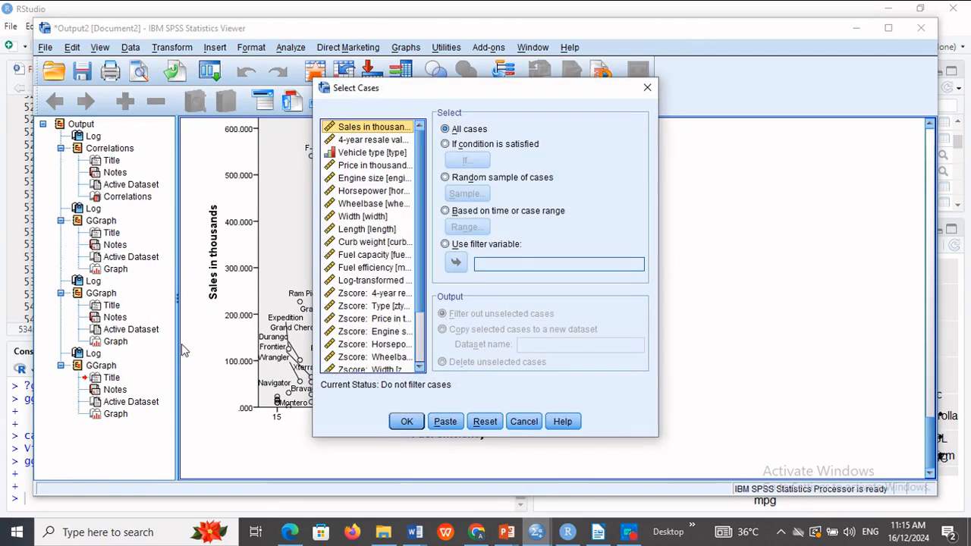
pyautogui.click(446, 144)
pyautogui.click(466, 161)
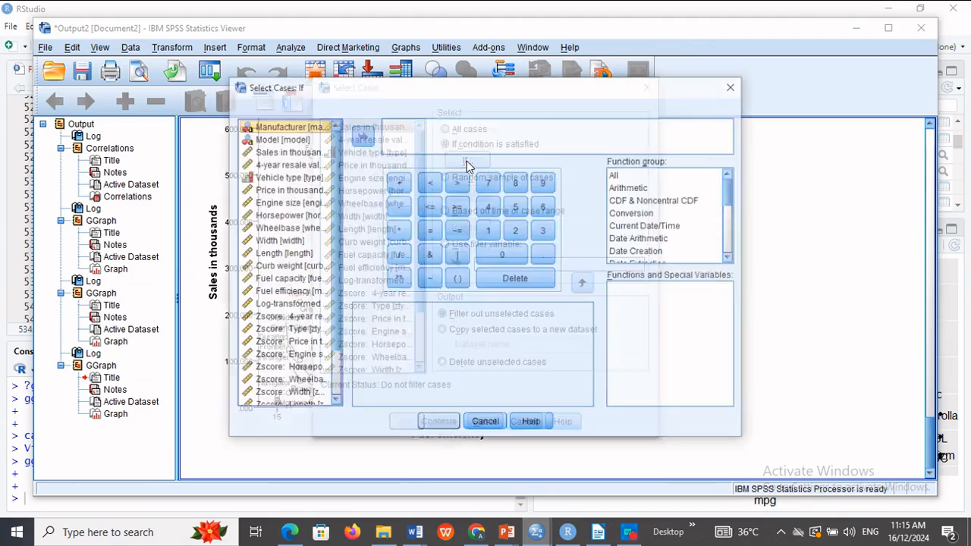
pyautogui.click(308, 140)
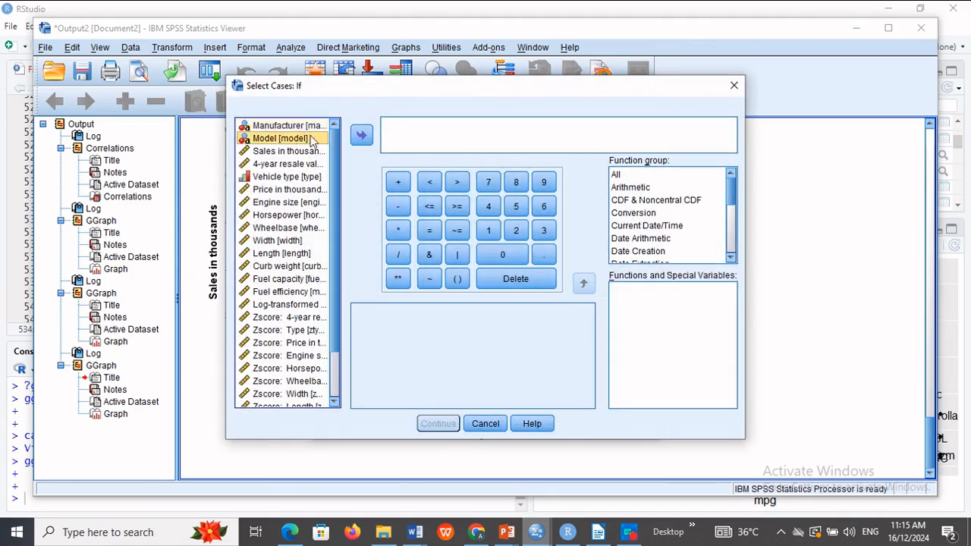
pyautogui.click(361, 135)
pyautogui.click(458, 231)
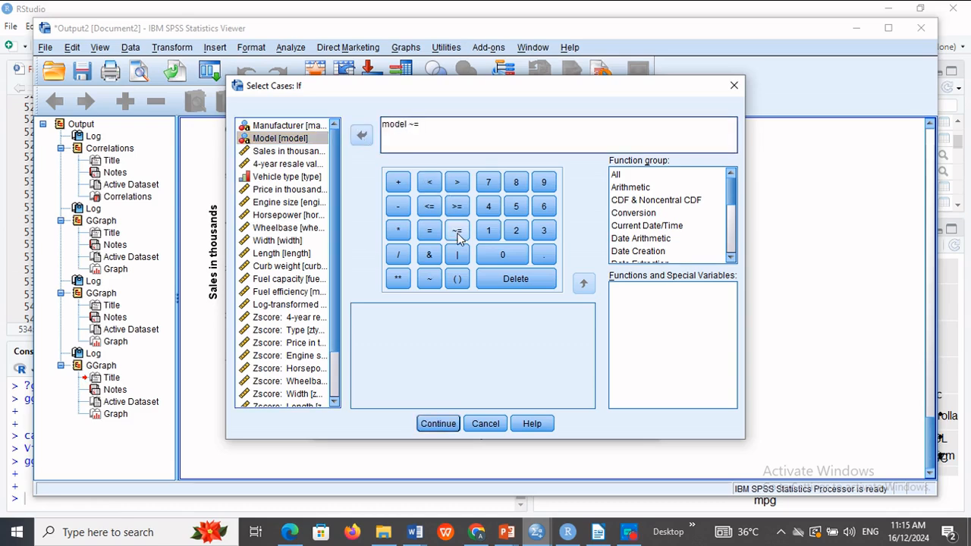
pyautogui.write("'Metro'")
pyautogui.click(441, 423)
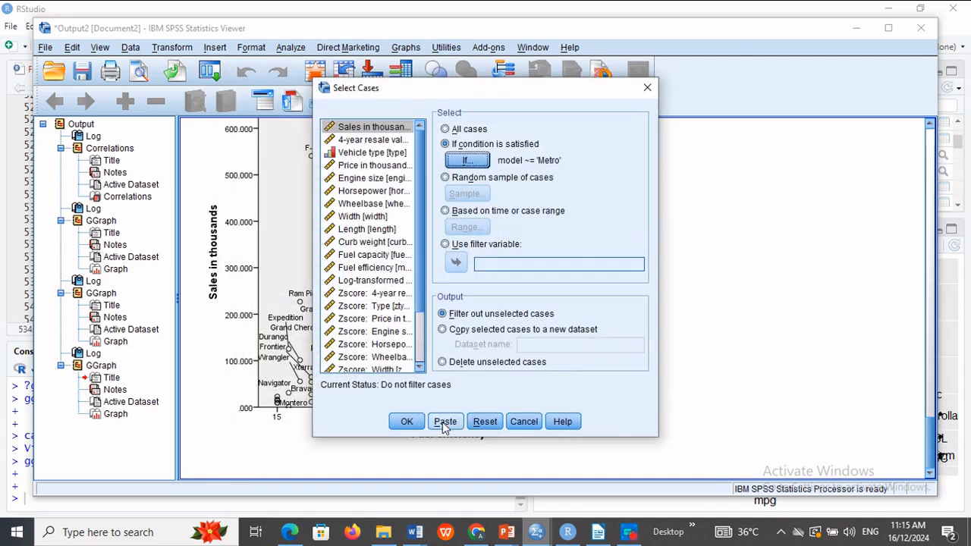
pyautogui.click(407, 422)
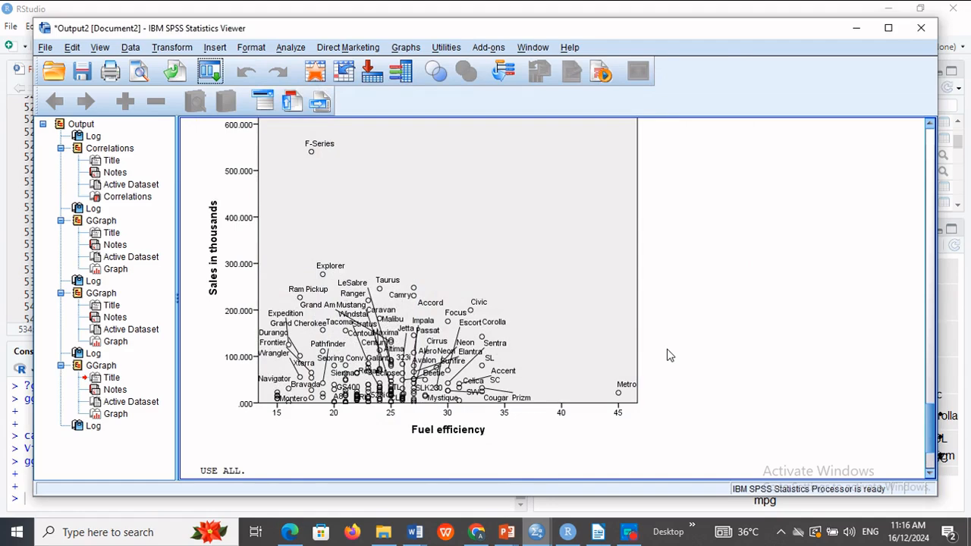
# - Regenerate the scatter plot of sales against fuel efficiency with Model point labels using the filtered cases
pyautogui.click(633, 316)
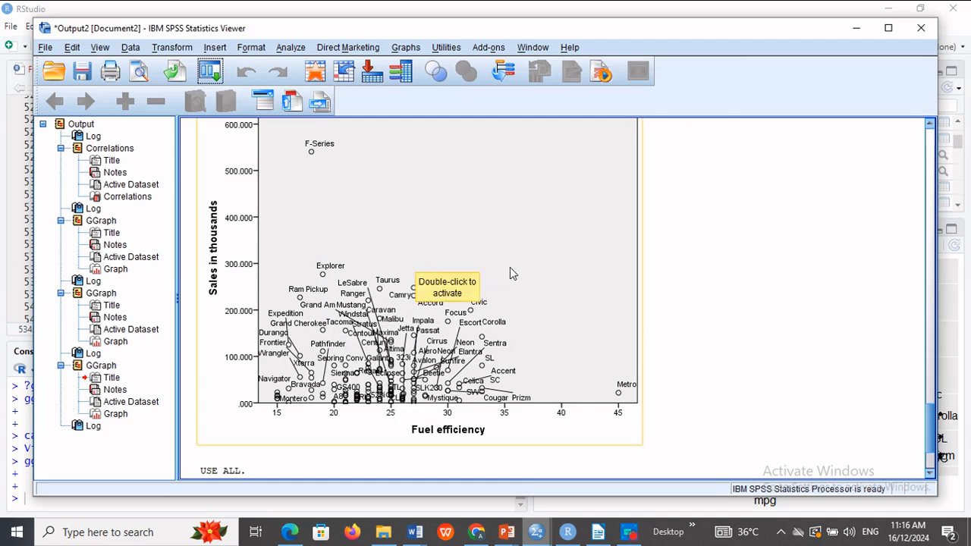
pyautogui.click(406, 49)
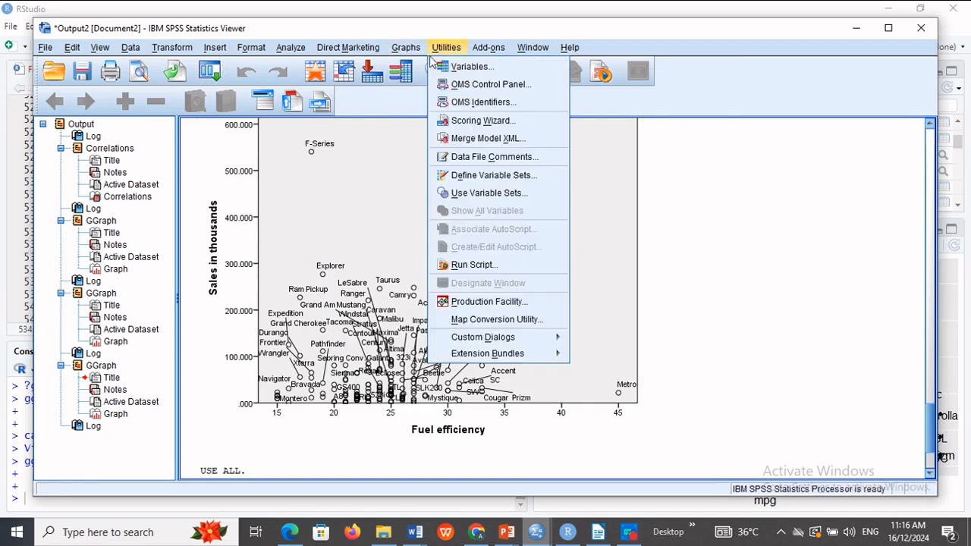
pyautogui.click(424, 68)
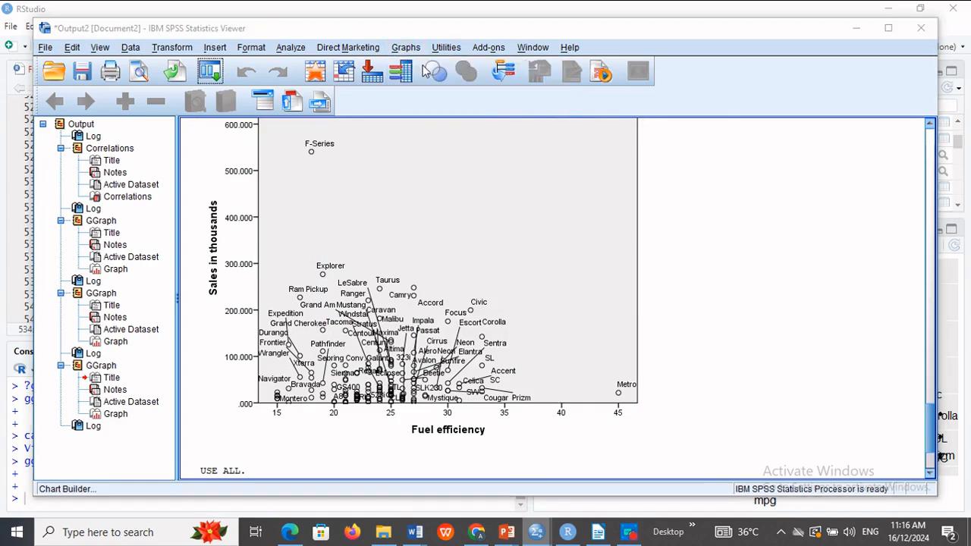
pyautogui.click(424, 333)
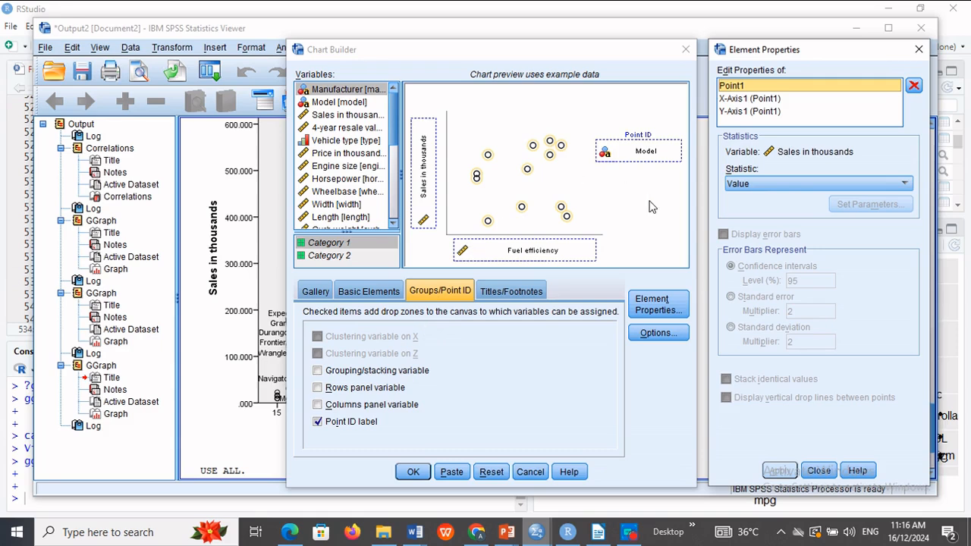
pyautogui.click(418, 472)
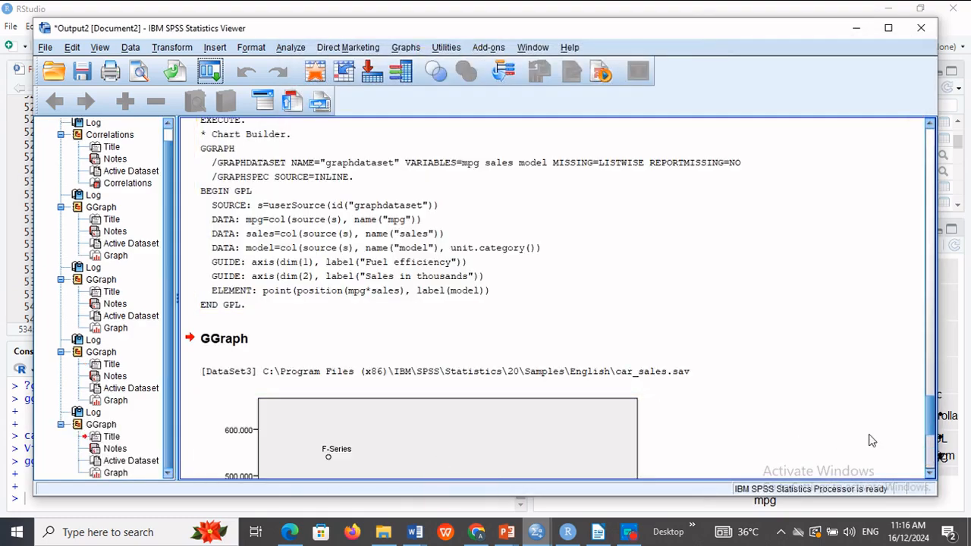
# - Examine the regenerated scatter plot without Metro, and switch to RStudio to read the next correlation task in the script
pyautogui.moveTo(936, 417); pyautogui.dragTo(936, 456)
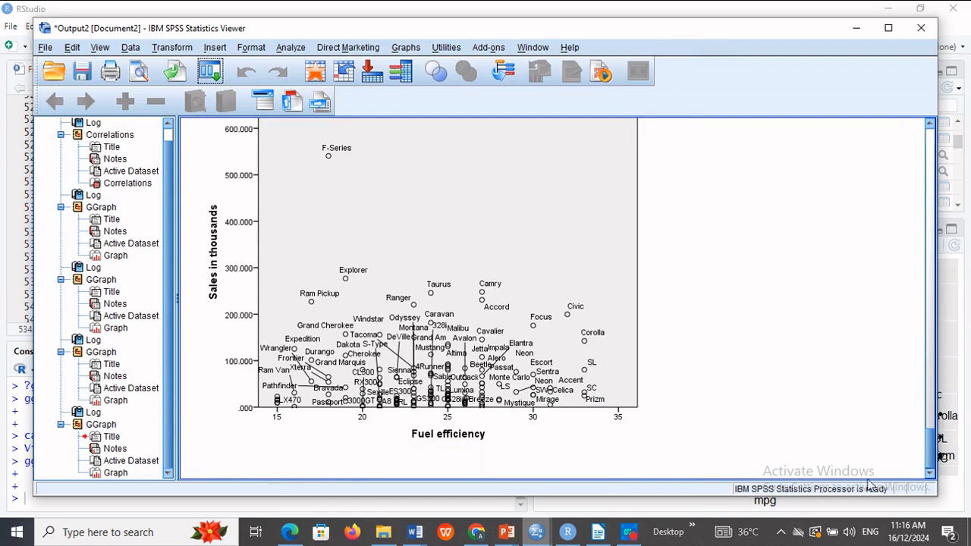
pyautogui.click(855, 535)
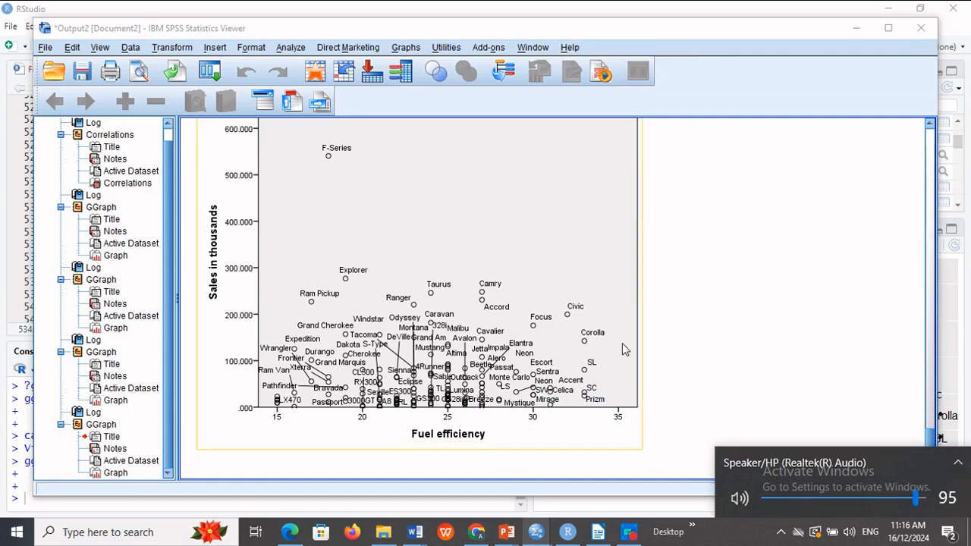
pyautogui.click(557, 315)
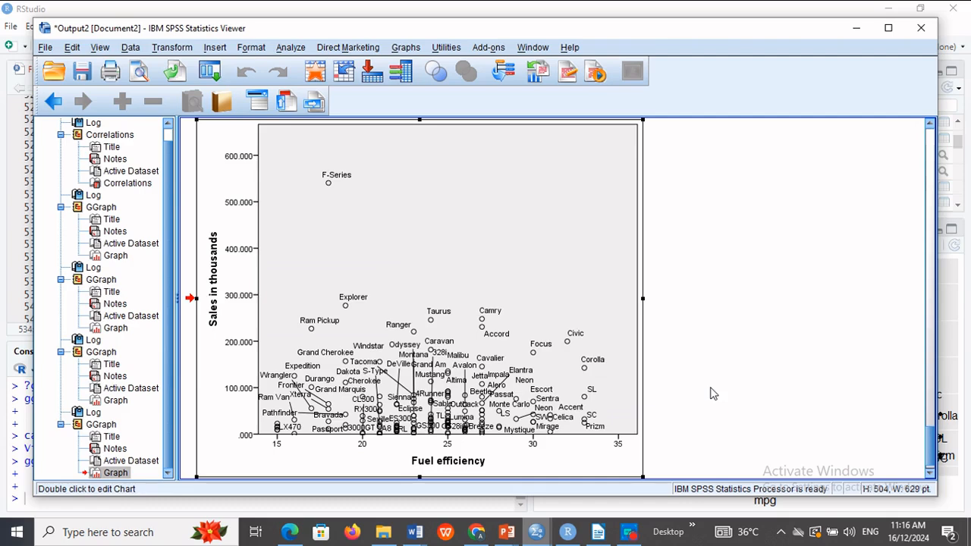
pyautogui.click(571, 533)
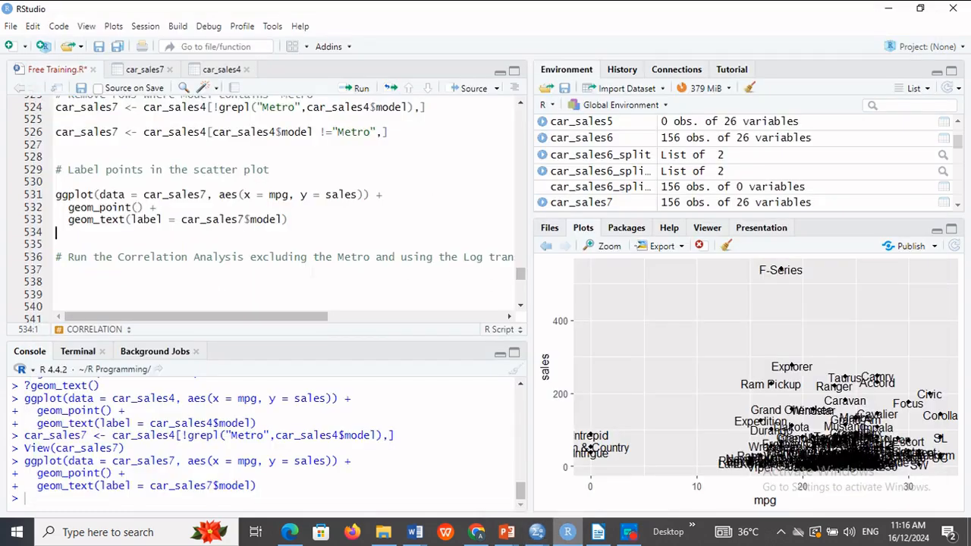
pyautogui.click(521, 308)
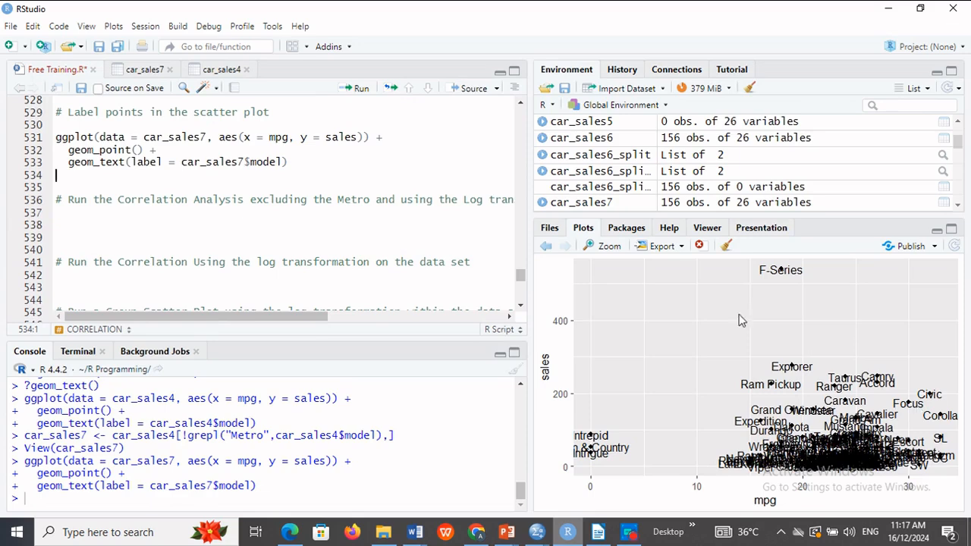
# - Switch back to the SPSS output window and open the Bivariate Correlations dialog
pyautogui.click(537, 532)
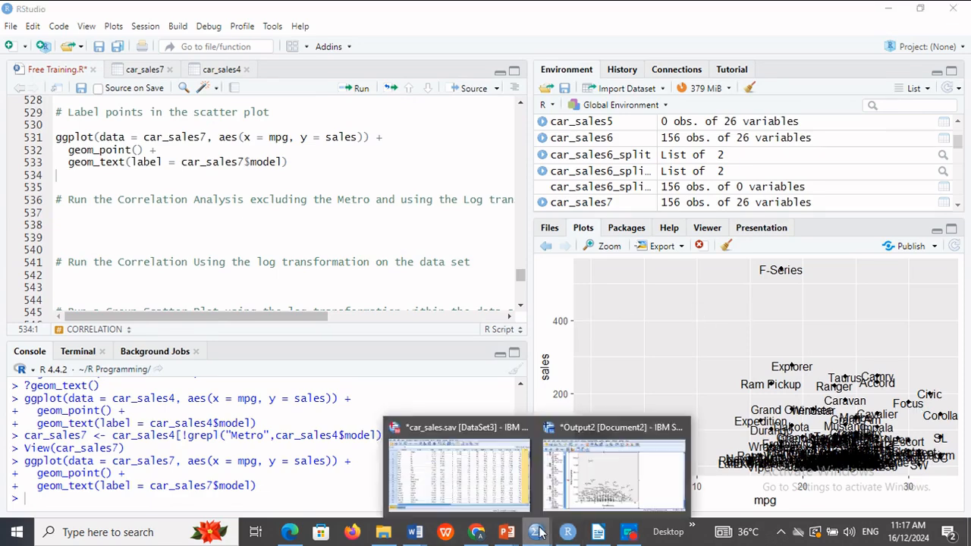
pyautogui.click(601, 485)
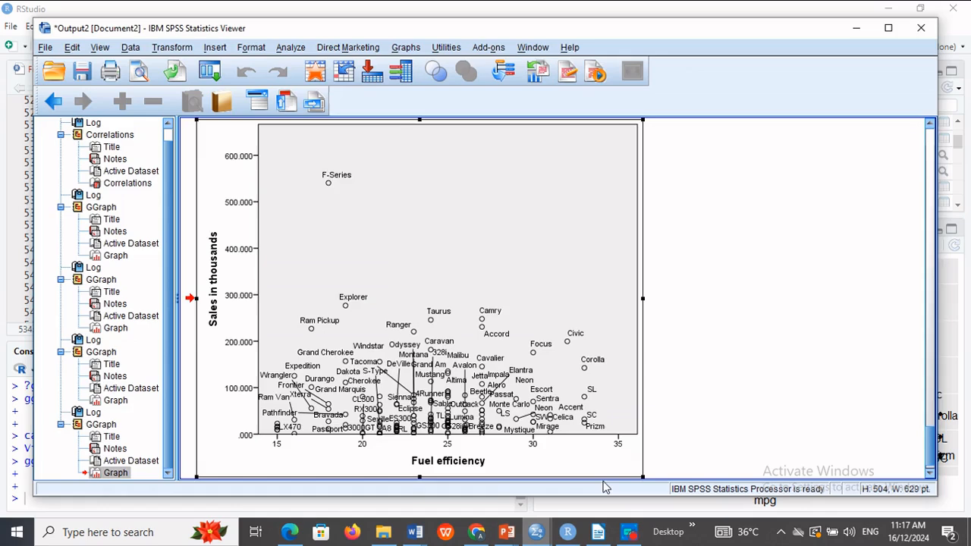
pyautogui.click(289, 48)
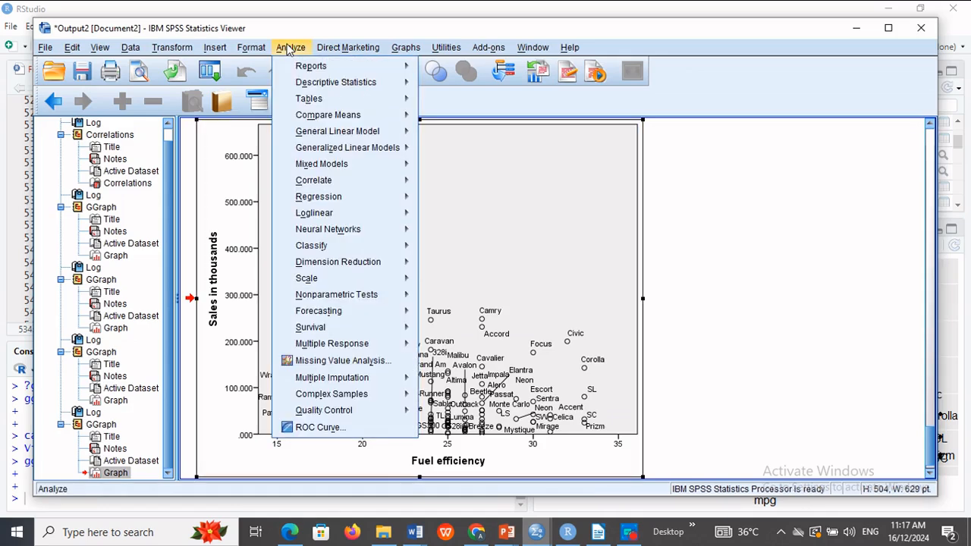
pyautogui.moveTo(214, 48)
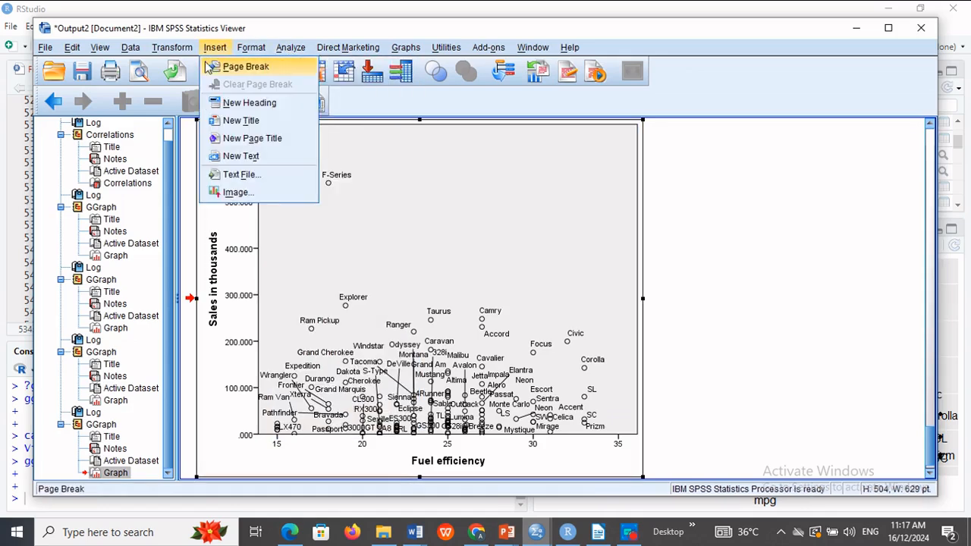
pyautogui.click(722, 205)
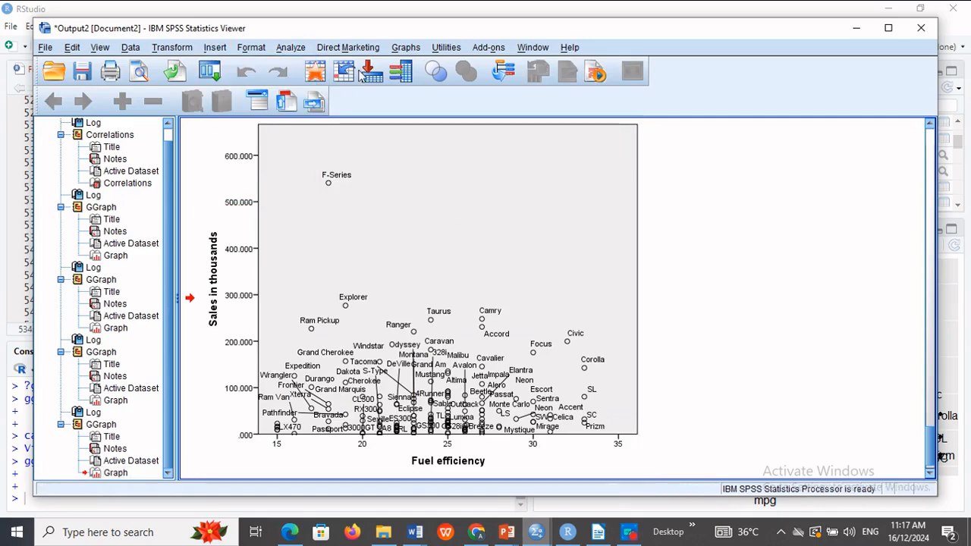
pyautogui.click(211, 75)
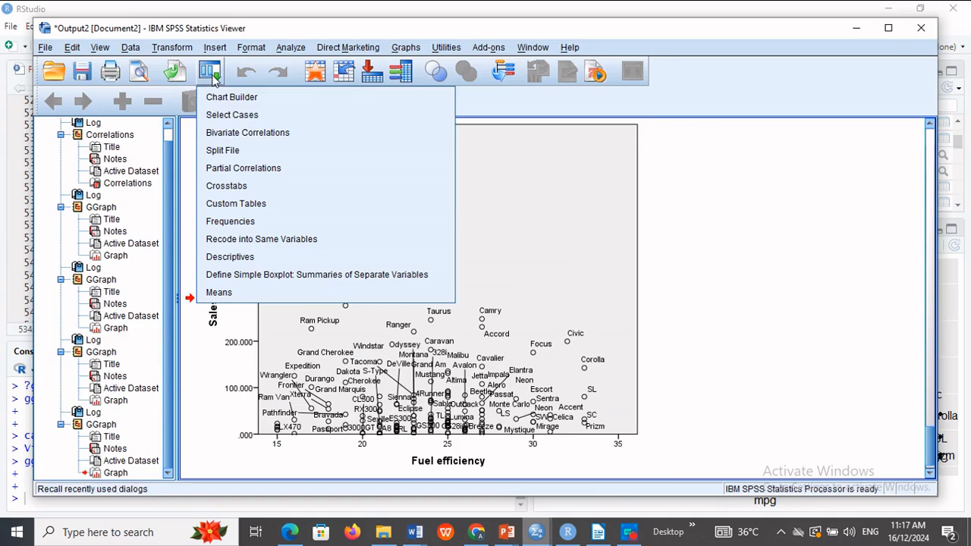
pyautogui.click(251, 133)
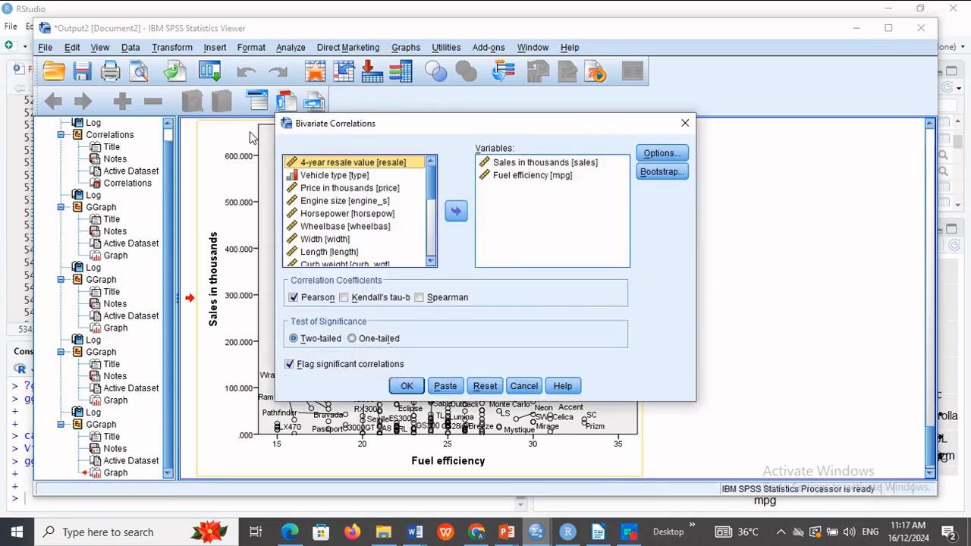
# - Replace Sales in thousands with Log-transformed sales, keep Fuel efficiency, and run the two-tailed Pearson correlation
pyautogui.click(535, 176)
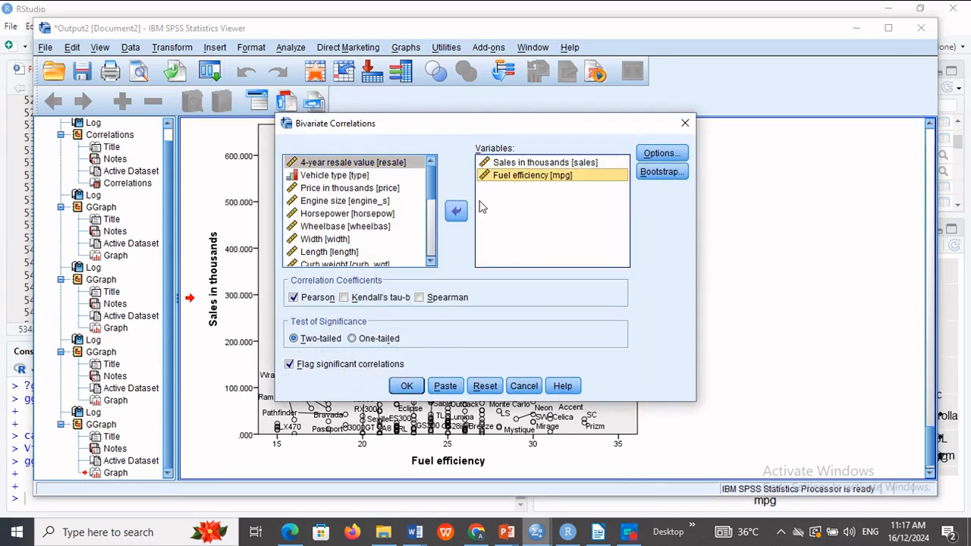
pyautogui.click(544, 165)
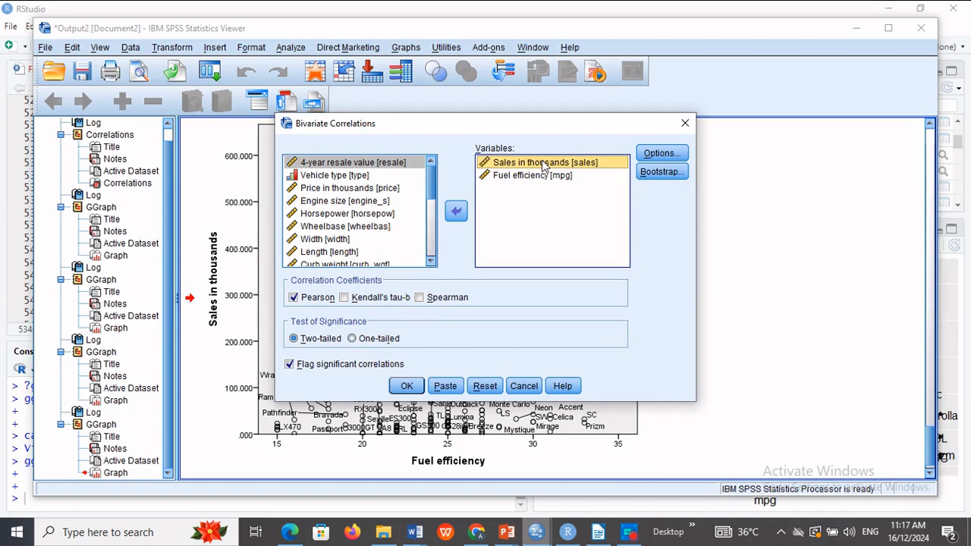
pyautogui.click(457, 212)
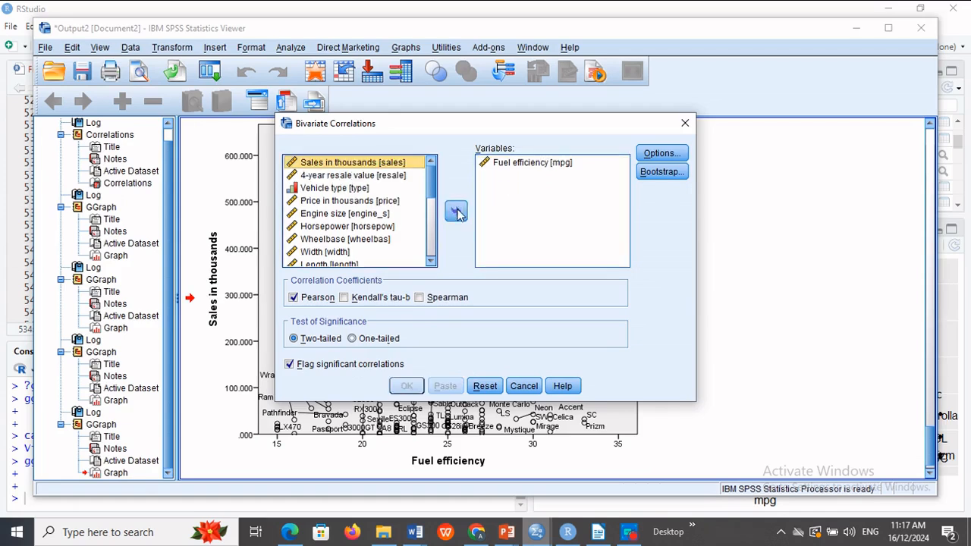
pyautogui.moveTo(428, 186); pyautogui.dragTo(426, 217)
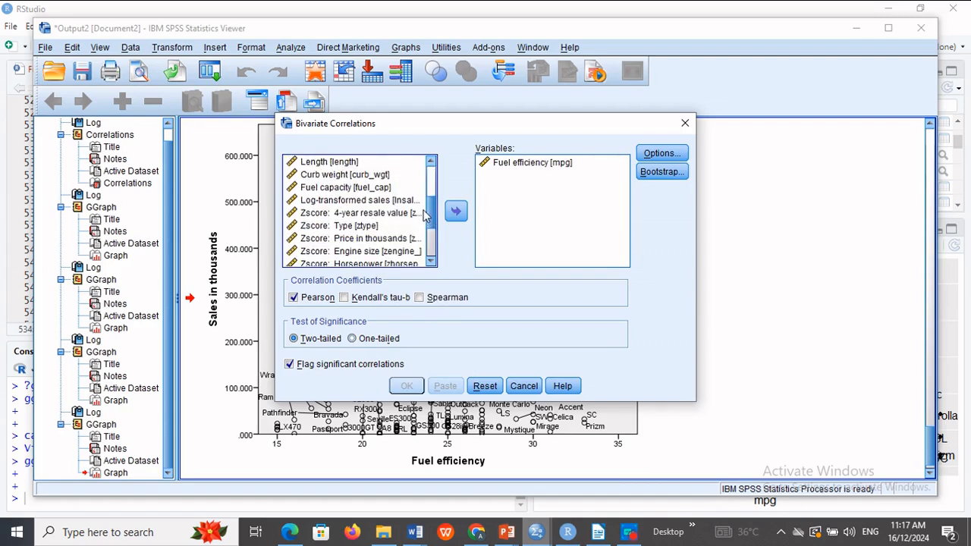
pyautogui.click(362, 200)
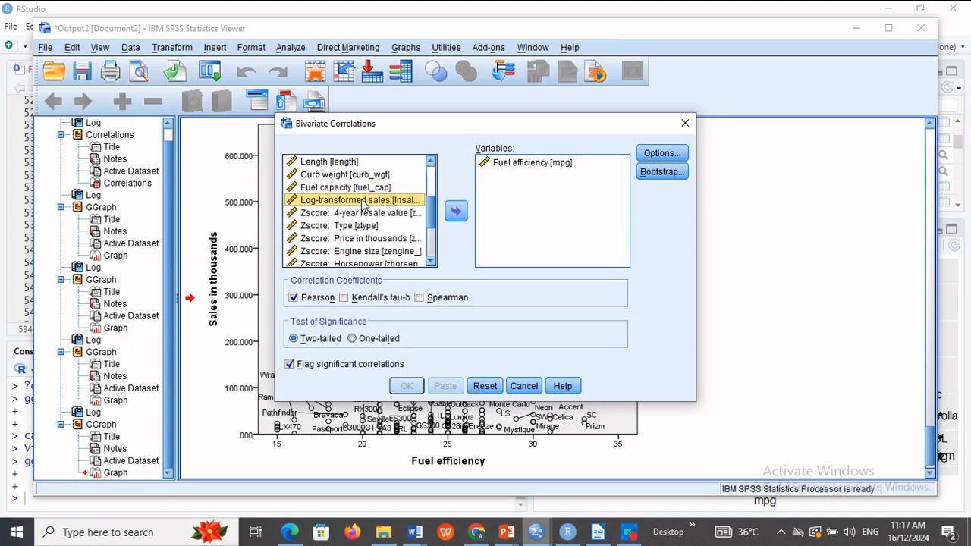
pyautogui.click(456, 214)
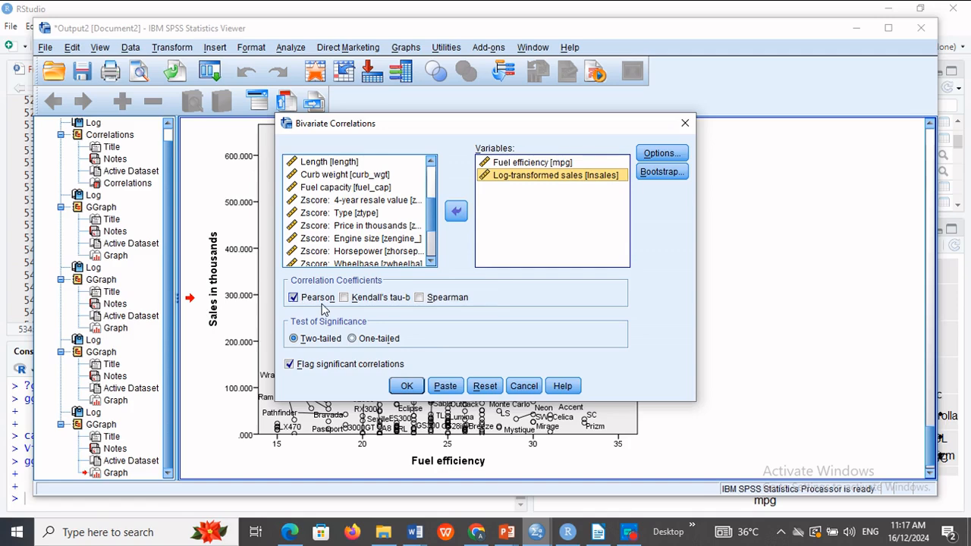
pyautogui.click(413, 389)
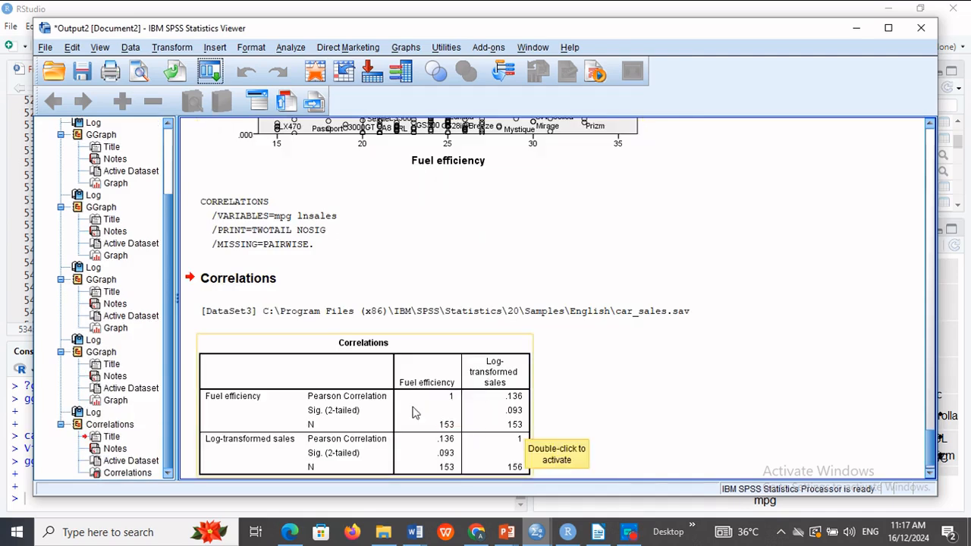
pyautogui.click(930, 474)
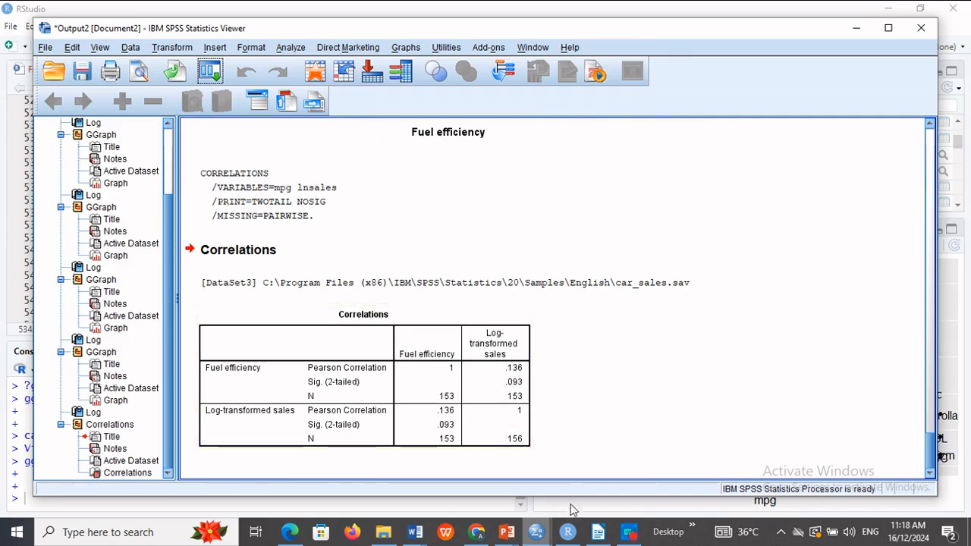
# - Switch to RStudio and begin a cor command on line 537, under the comment about the correlation analysis excluding the Metro
pyautogui.click(567, 532)
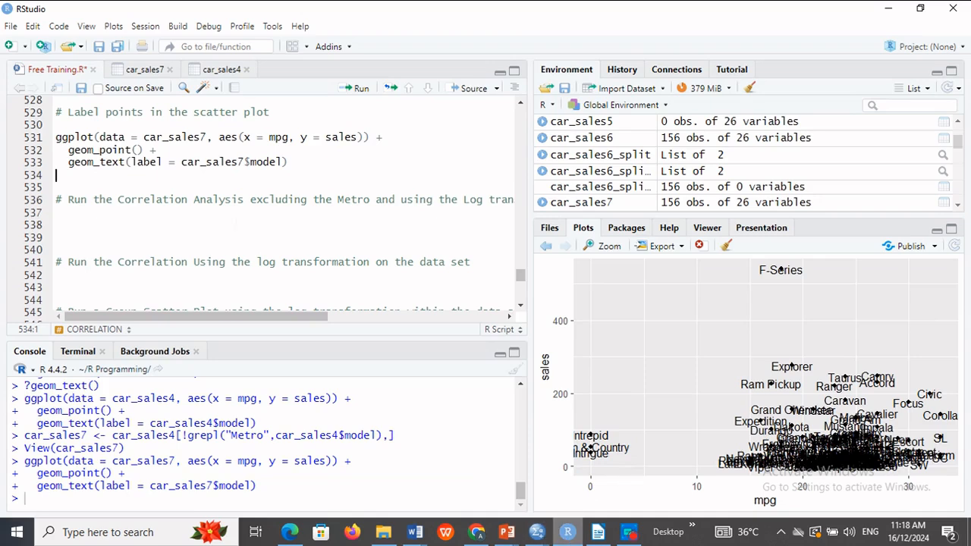
pyautogui.click(69, 213)
pyautogui.write('cor')
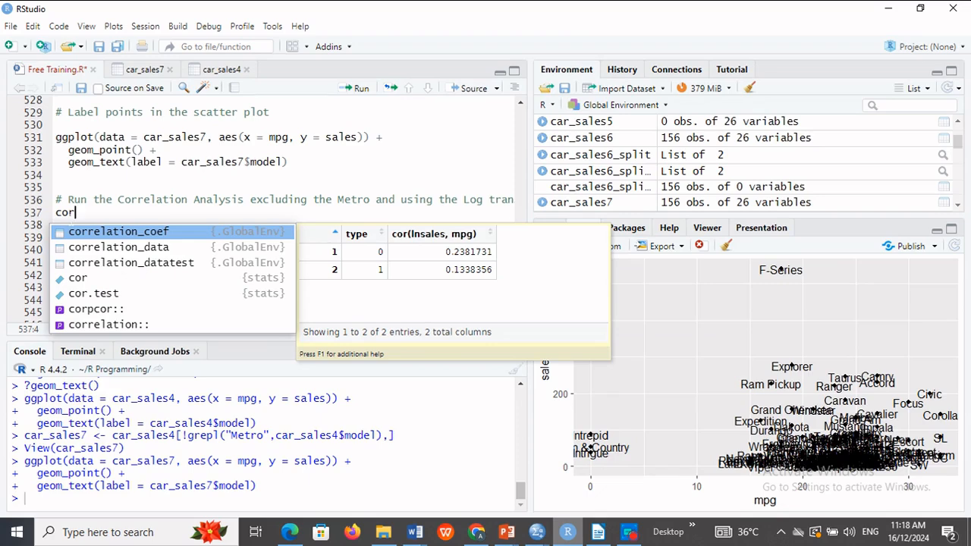
# - Begin a cor() call on line 537 with car_sales7$mpg as its first argument
pyautogui.press('Down')
pyautogui.press('Down')
pyautogui.press('Down')
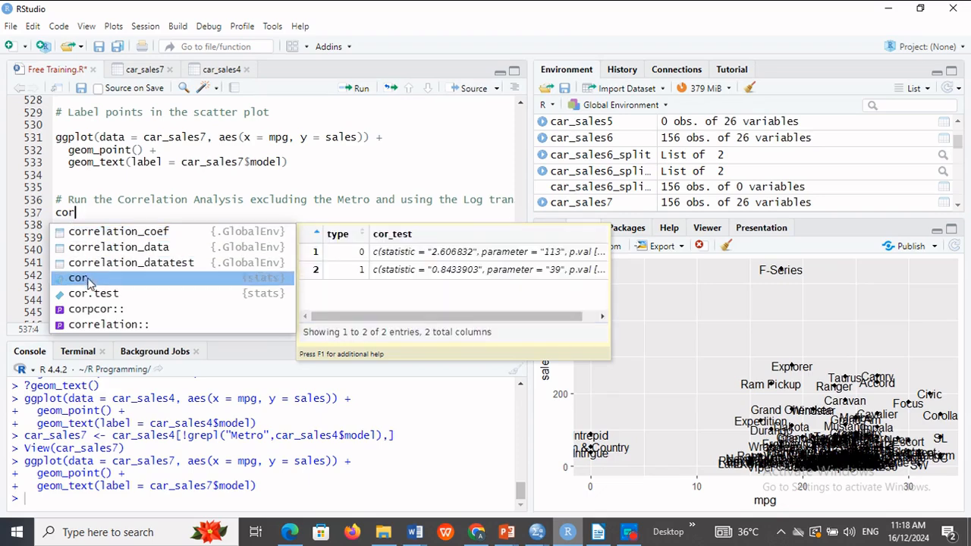
pyautogui.press('Return')
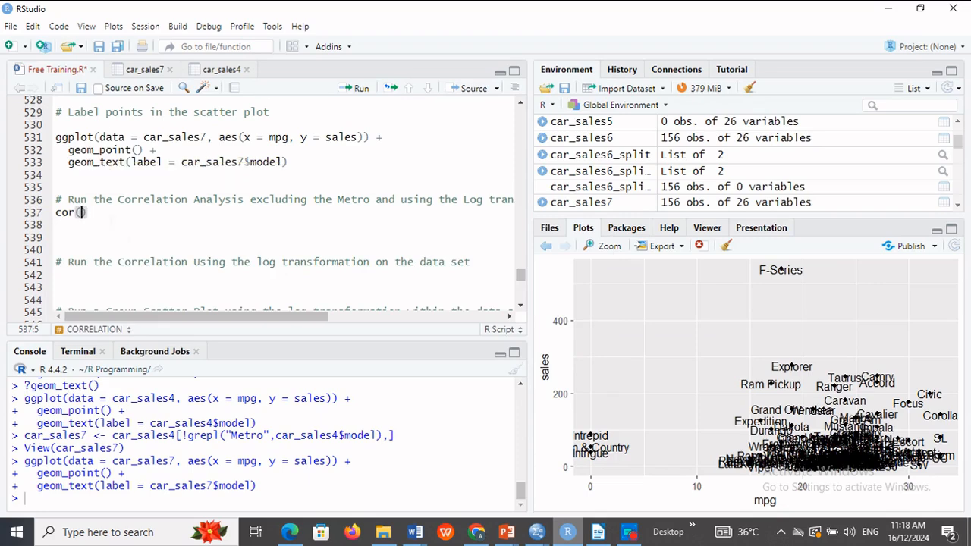
pyautogui.write('car')
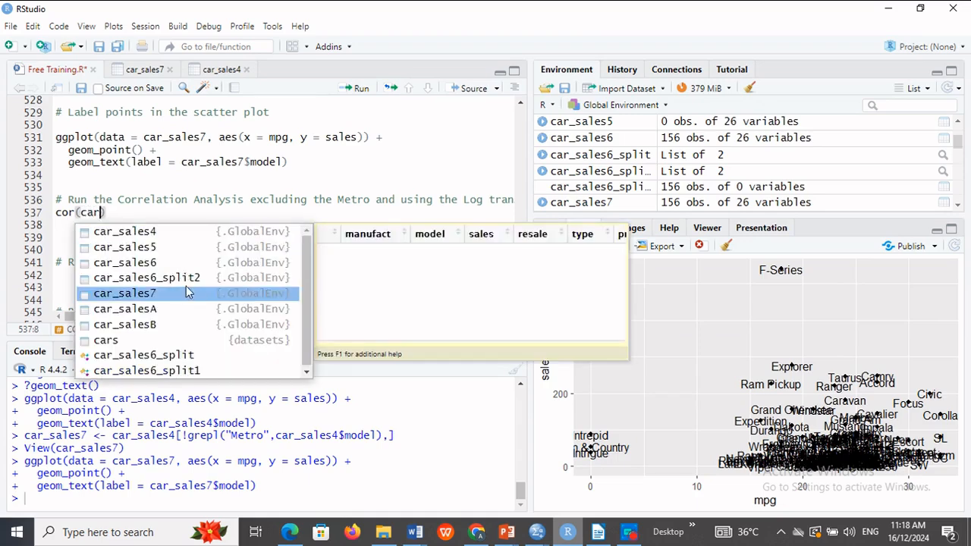
pyautogui.click(184, 300)
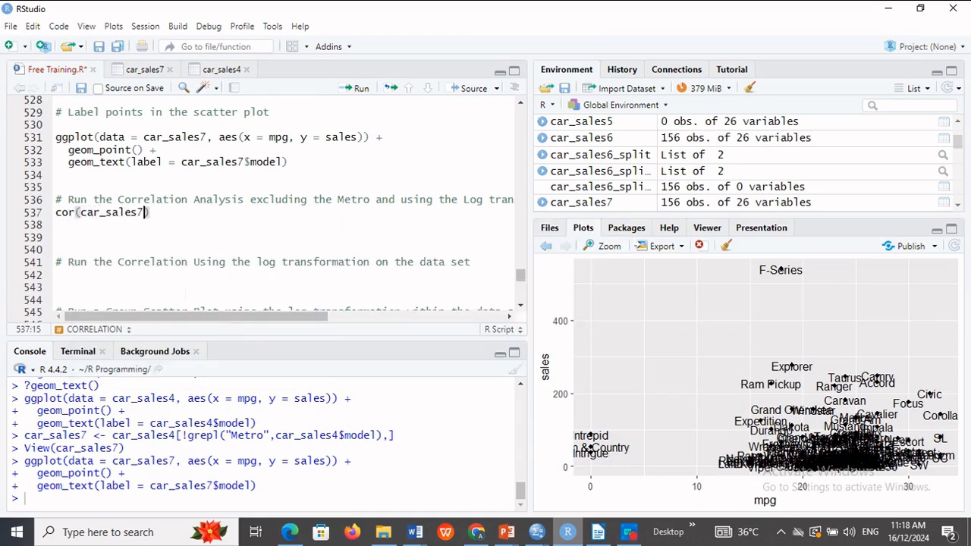
pyautogui.write('$')
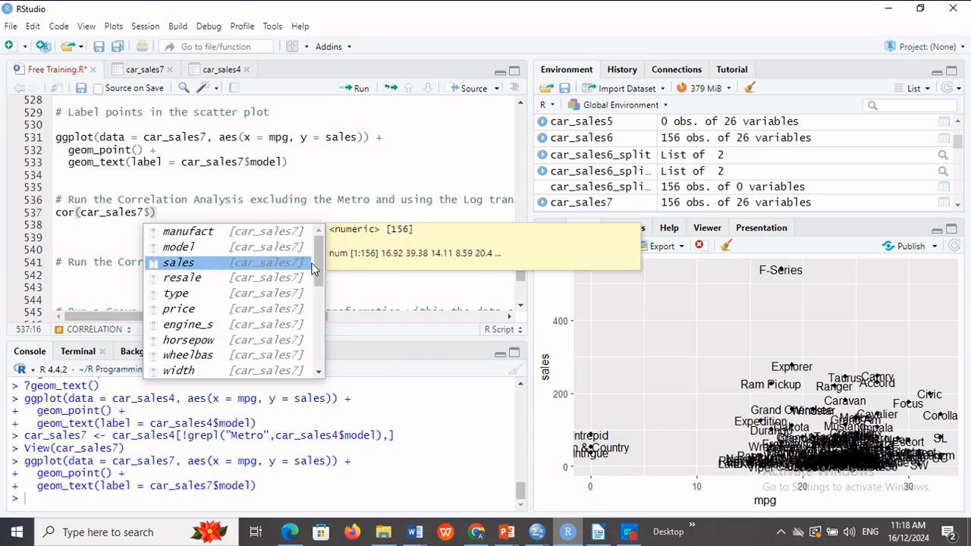
pyautogui.write('mp')
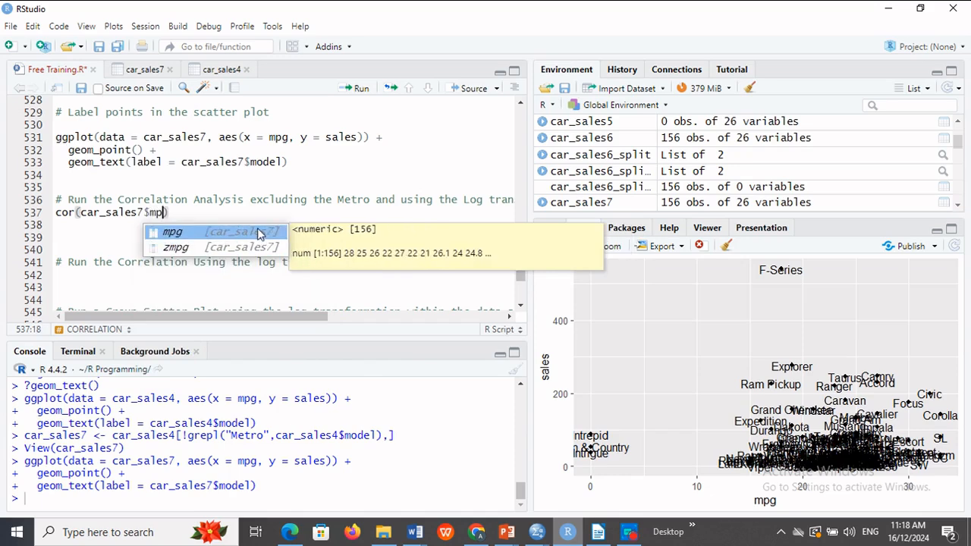
pyautogui.click(258, 233)
pyautogui.write(',')
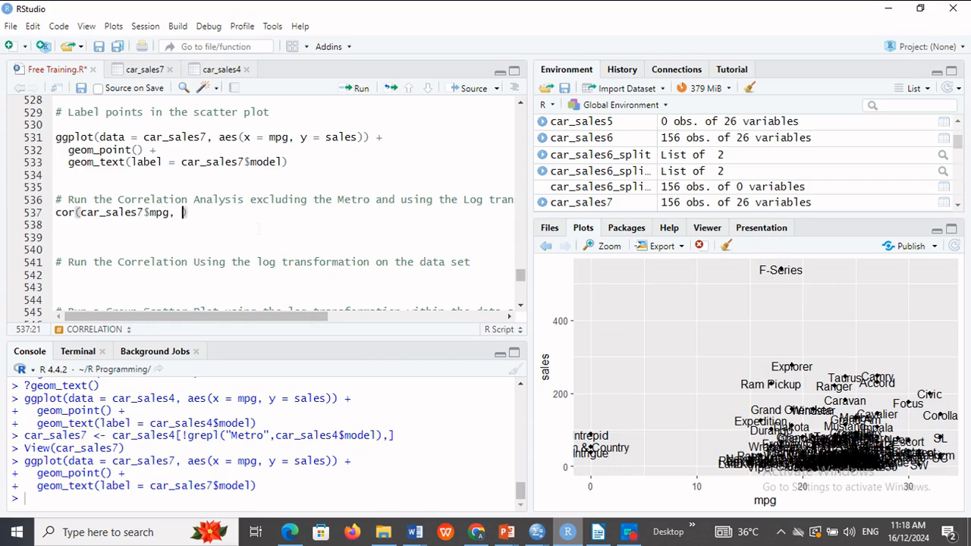
# - Add car_sales7$sales as the second argument of the cor() call
pyautogui.write('cr')
pyautogui.press('BackSpace')
pyautogui.write('ar')
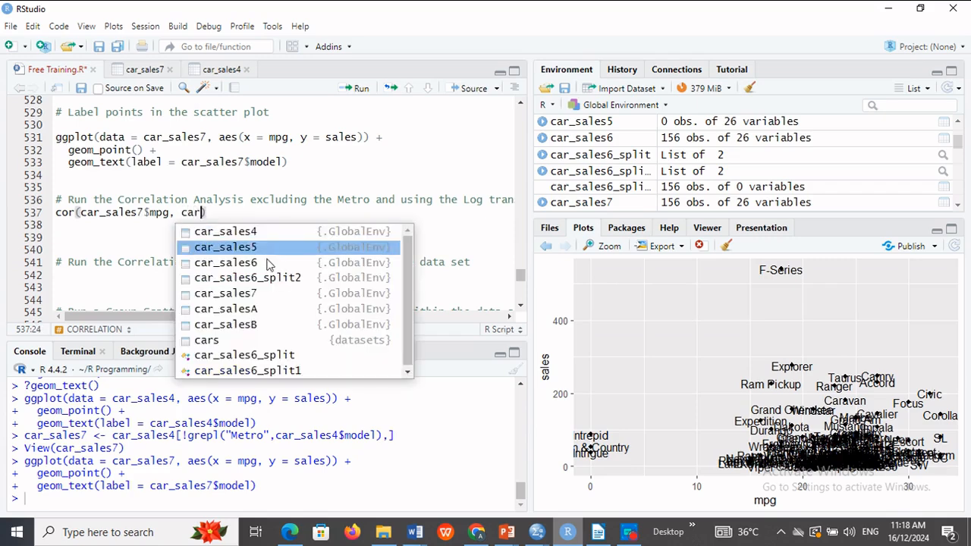
pyautogui.click(257, 299)
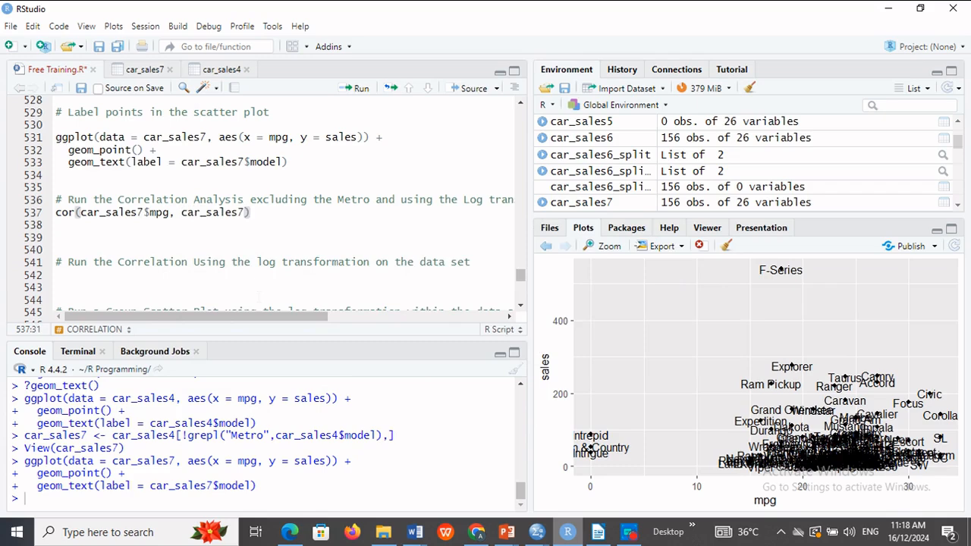
pyautogui.write('$')
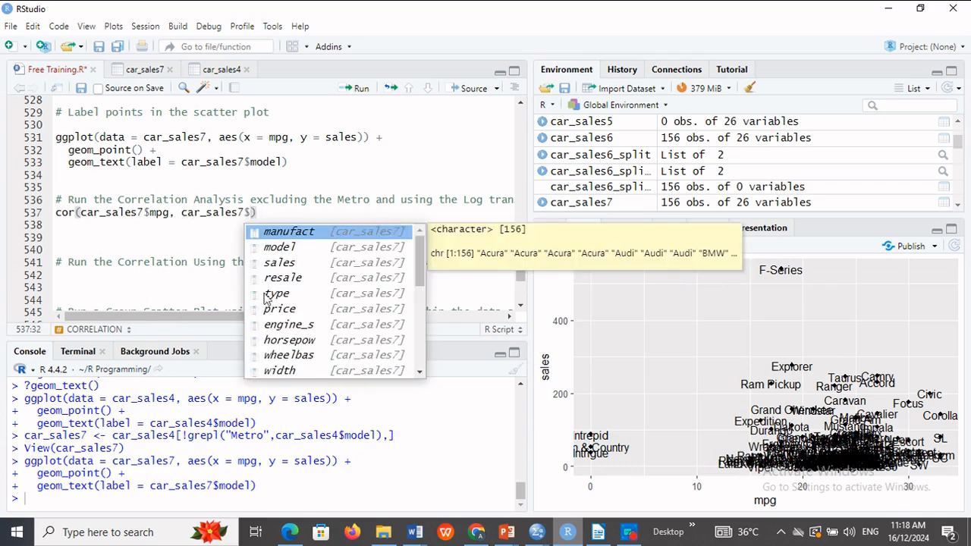
pyautogui.click(308, 263)
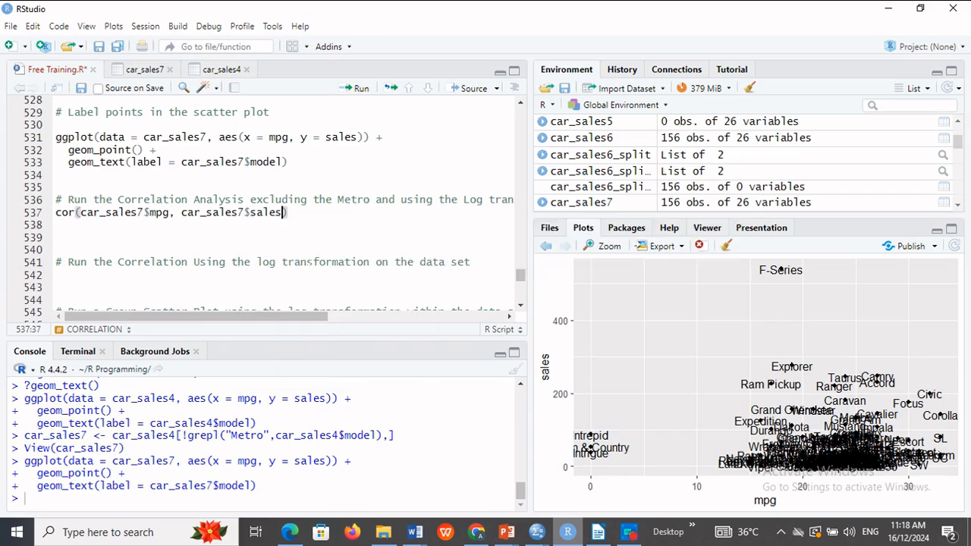
# - Wrap car_sales7$sales in log() so the line reads cor(car_sales7$mpg, log(car_sales7$sales))
pyautogui.click(182, 213)
pyautogui.write('log(')
pyautogui.press('Right')
pyautogui.press('Right')
pyautogui.press('Right')
pyautogui.press('Right')
pyautogui.press('Right')
pyautogui.press('Right')
pyautogui.press('Right')
pyautogui.press('Right')
pyautogui.press('Right')
pyautogui.press('Right')
pyautogui.press('Right')
pyautogui.press('Right')
pyautogui.press('Right')
pyautogui.press('Right')
pyautogui.press('Right')
pyautogui.press('Right')
pyautogui.press('Right')
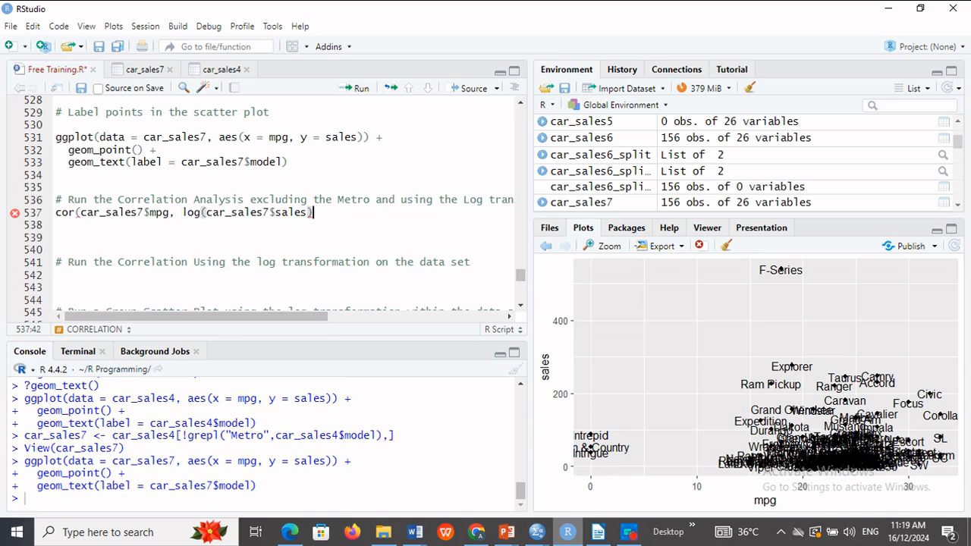
pyautogui.write(')')
# - Run the log-sales correlation line and copy it to line 542, under the comment about the log transformation on the data set
pyautogui.hotkey('shift', 'Home')
pyautogui.hotkey('ctrl', 'c')
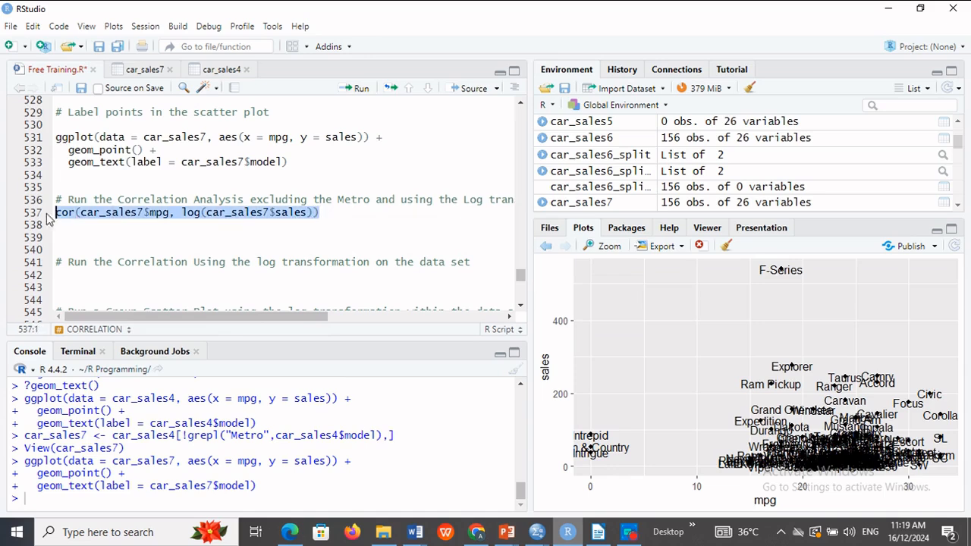
pyautogui.click(360, 90)
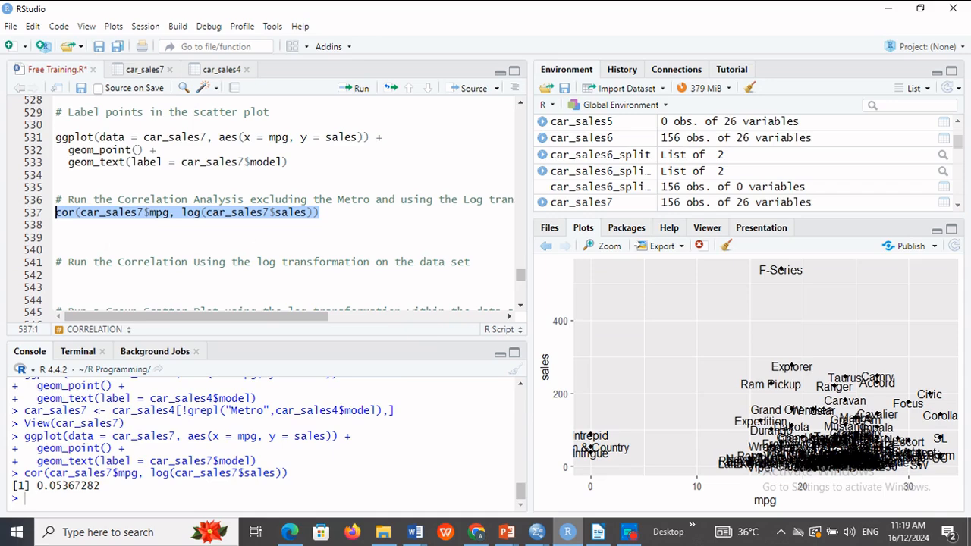
pyautogui.click(64, 278)
pyautogui.hotkey('ctrl', 'v')
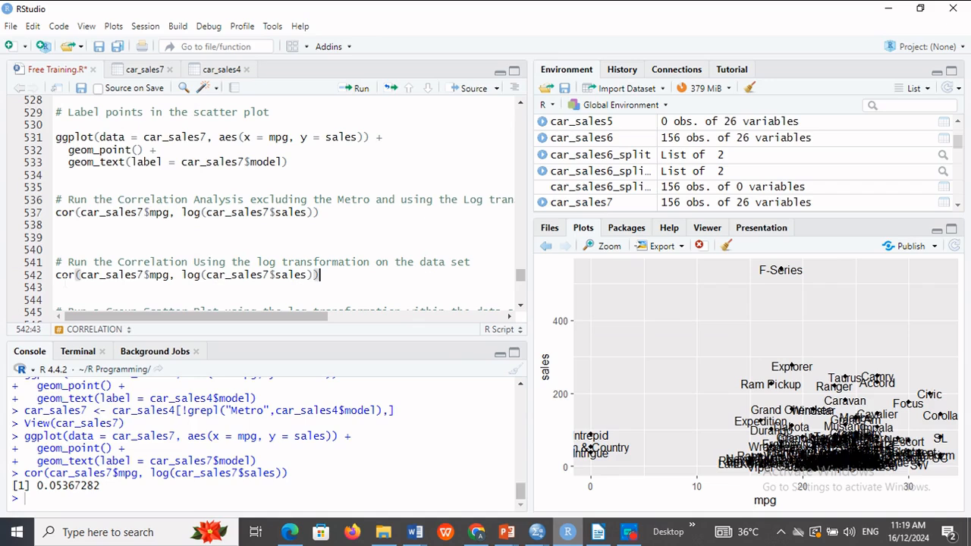
pyautogui.press('Left')
pyautogui.press('BackSpace')
pyautogui.press('BackSpace')
pyautogui.press('BackSpace')
pyautogui.press('BackSpace')
pyautogui.press('BackSpace')
pyautogui.press('BackSpace')
pyautogui.press('BackSpace')
pyautogui.press('BackSpace')
pyautogui.press('BackSpace')
pyautogui.press('BackSpace')
pyautogui.press('BackSpace')
pyautogui.press('BackSpace')
pyautogui.press('BackSpace')
pyautogui.press('BackSpace')
pyautogui.press('BackSpace')
pyautogui.press('BackSpace')
pyautogui.press('BackSpace')
pyautogui.press('BackSpace')
pyautogui.press('BackSpace')
pyautogui.press('BackSpace')
pyautogui.press('BackSpace')
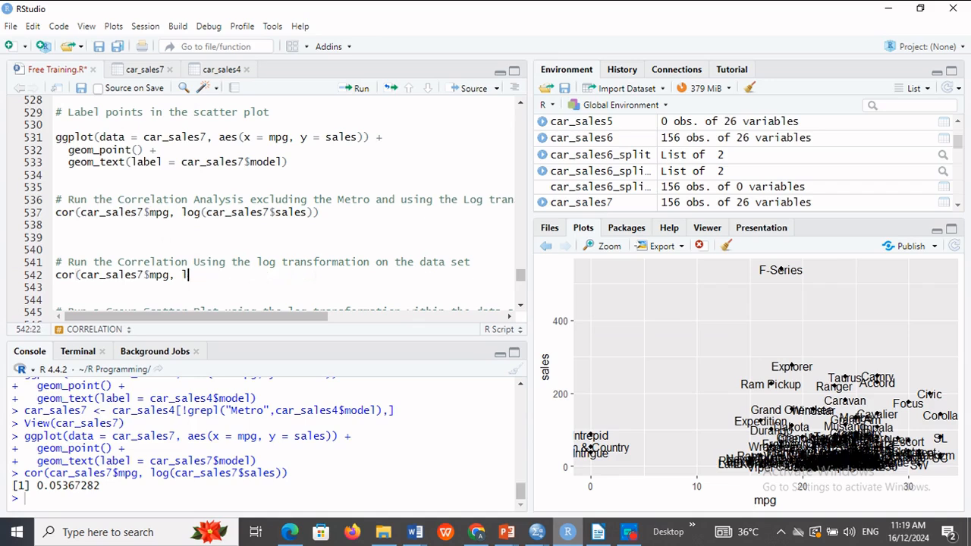
pyautogui.write(')')
pyautogui.press('Left')
pyautogui.write('ln')
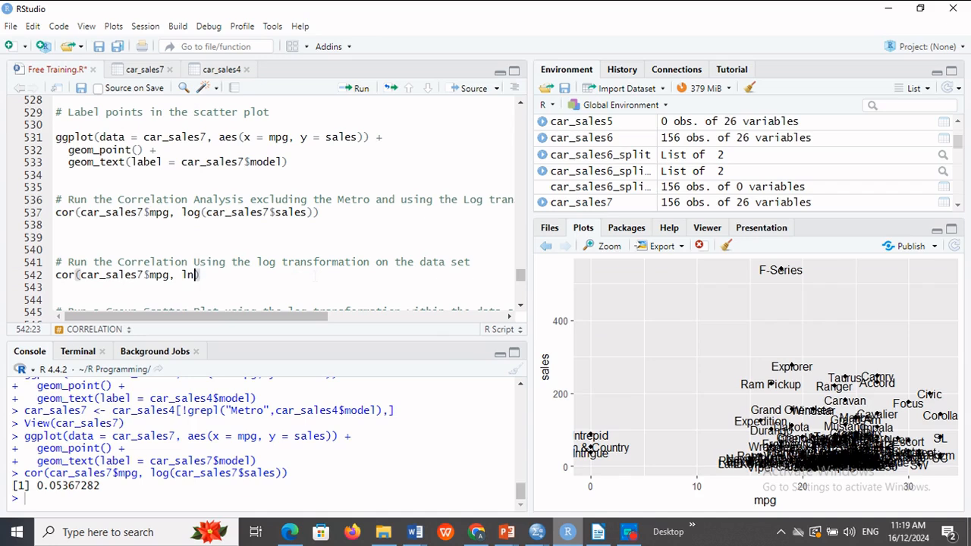
pyautogui.press('BackSpace')
pyautogui.press('BackSpace')
pyautogui.hotkey('ctrl', 'z')
pyautogui.hotkey('ctrl', 'z')
pyautogui.hotkey('ctrl', 'z')
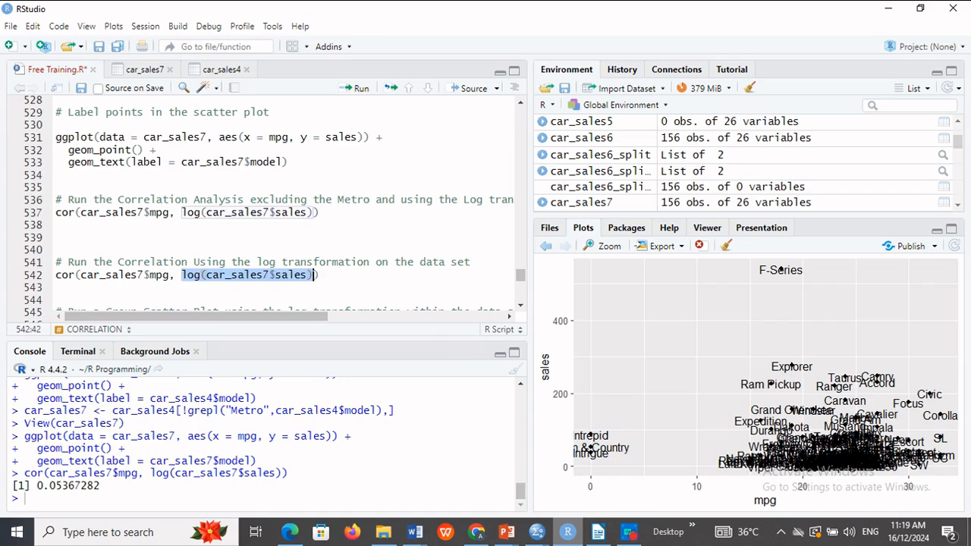
# - Remove the log() wrapper around car_sales7$sales in the copied cor() call on line 542
pyautogui.click(182, 275)
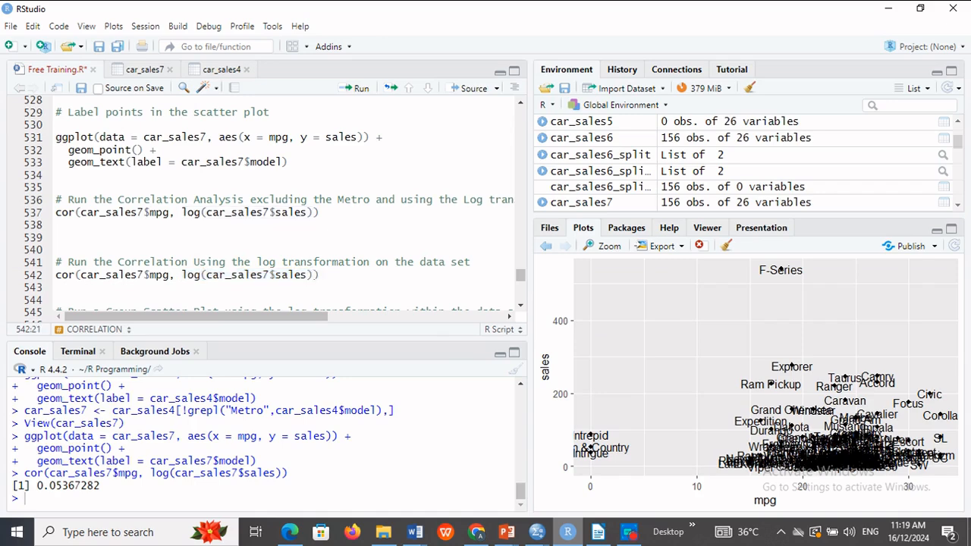
pyautogui.click(302, 275)
pyautogui.click(308, 275)
pyautogui.press('Left')
pyautogui.press('Left')
pyautogui.press('Left')
pyautogui.press('Left')
pyautogui.press('Left')
pyautogui.press('Left')
pyautogui.press('Left')
pyautogui.press('Left')
pyautogui.press('Left')
pyautogui.press('Left')
pyautogui.press('Left')
pyautogui.press('Left')
pyautogui.press('Left')
pyautogui.press('Left')
pyautogui.press('Left')
pyautogui.press('Left')
pyautogui.press('BackSpace')
pyautogui.press('BackSpace')
pyautogui.press('BackSpace')
pyautogui.press('BackSpace')
# - Replace the sales column with lnsales on line 542 and run cor(car_sales7$mpg, car_sales7$lnsales)
pyautogui.press('Right')
pyautogui.press('Right')
pyautogui.press('Right')
pyautogui.press('Right')
pyautogui.press('Right')
pyautogui.press('Right')
pyautogui.press('Right')
pyautogui.press('Right')
pyautogui.press('Right')
pyautogui.press('Right')
pyautogui.press('Right')
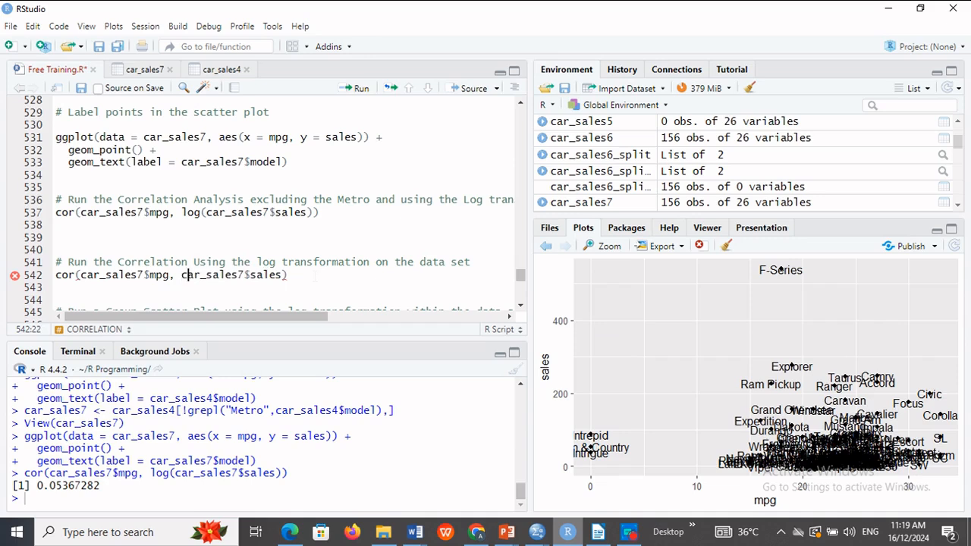
pyautogui.press('Delete')
pyautogui.press('Delete')
pyautogui.press('Delete')
pyautogui.press('Delete')
pyautogui.press('Delete')
pyautogui.write('lns')
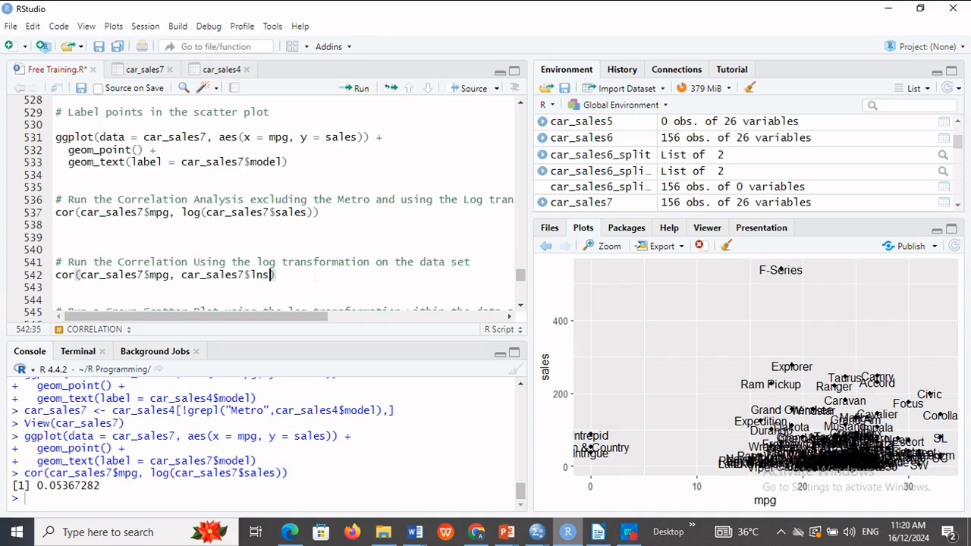
pyautogui.click(321, 293)
pyautogui.moveTo(301, 274); pyautogui.dragTo(55, 275)
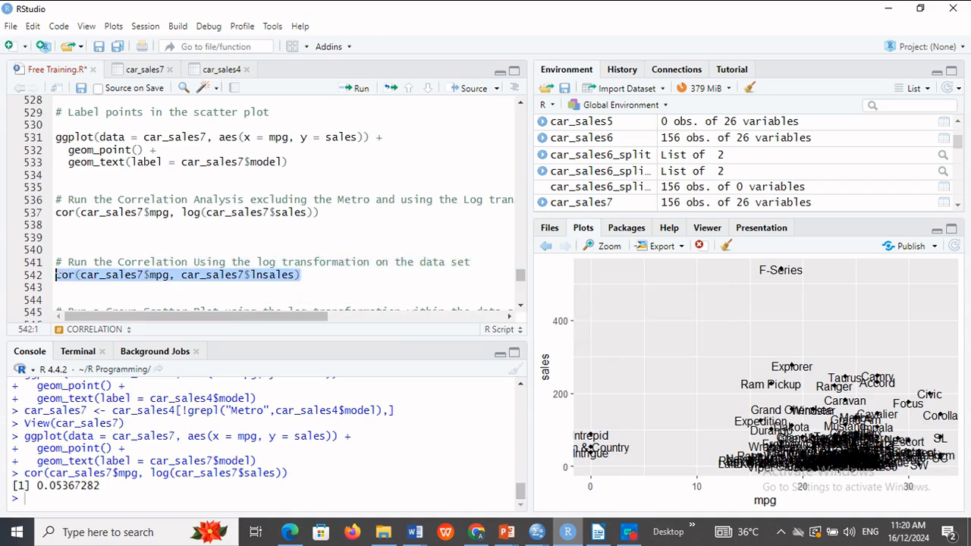
pyautogui.click(362, 89)
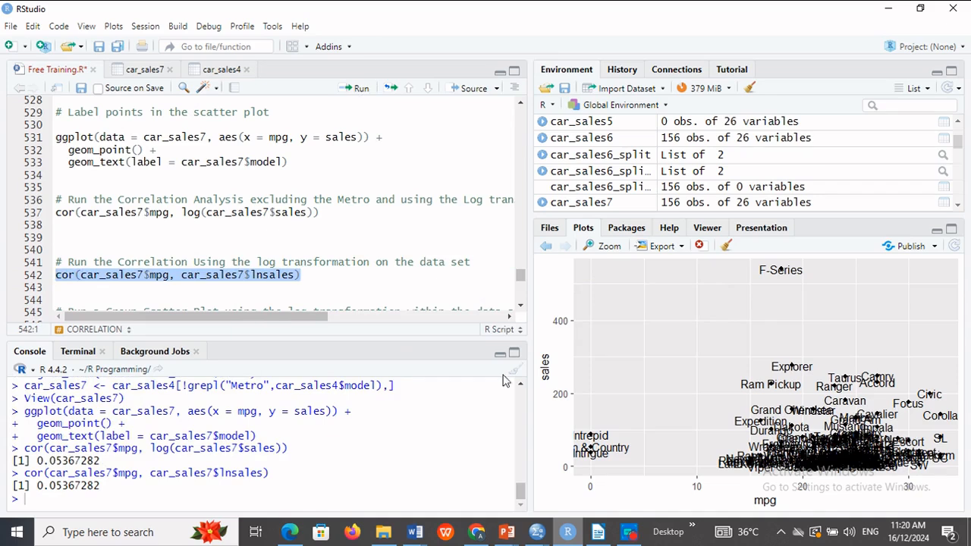
# - Switch to the SPSS output window and run a two-tailed Pearson bivariate correlation of Fuel efficiency [mpg] and Log-transformed sales [lnsales]
pyautogui.moveTo(541, 537)
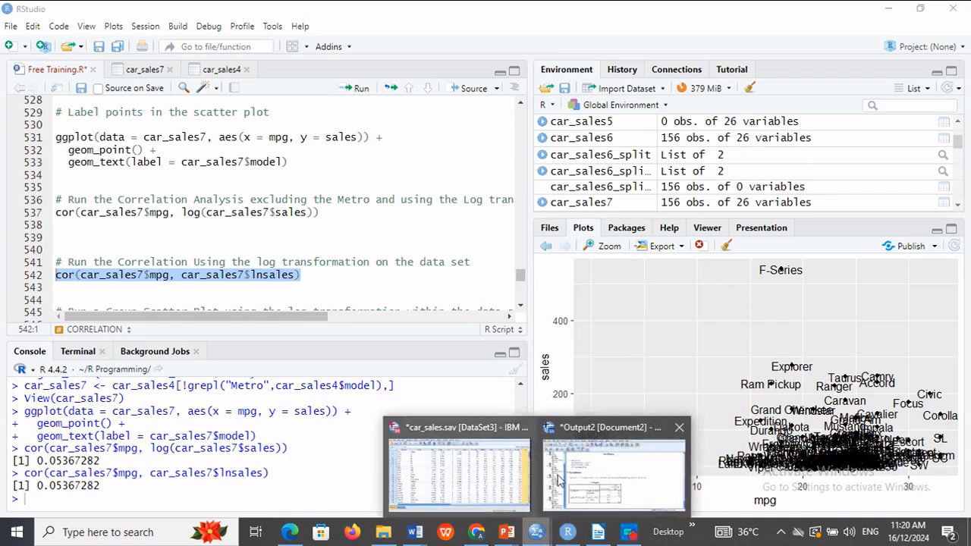
pyautogui.click(616, 486)
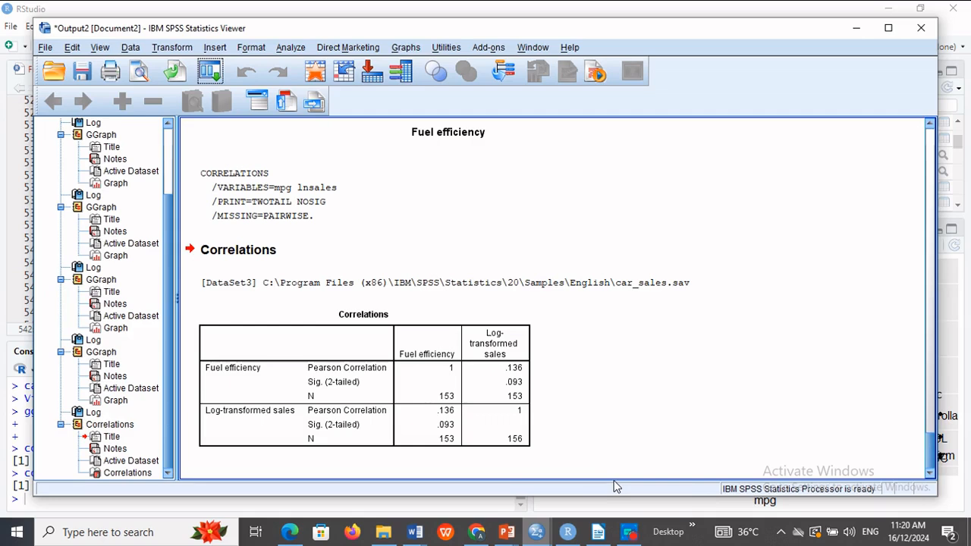
pyautogui.click(291, 47)
pyautogui.moveTo(372, 181)
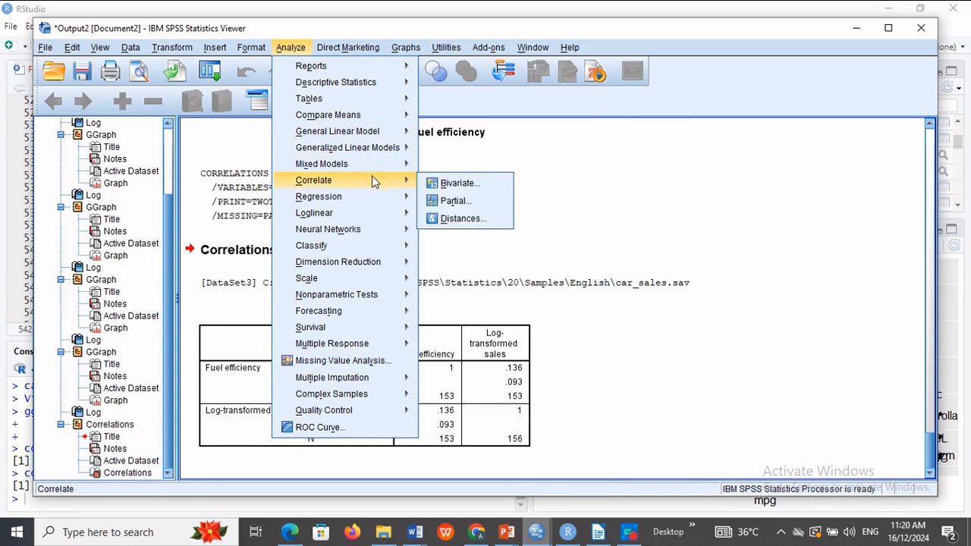
pyautogui.click(455, 184)
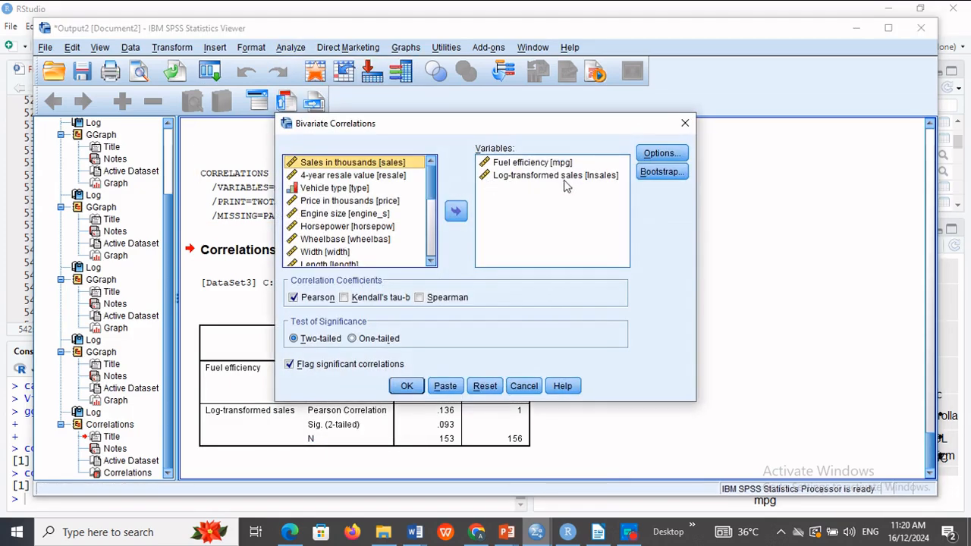
pyautogui.click(538, 164)
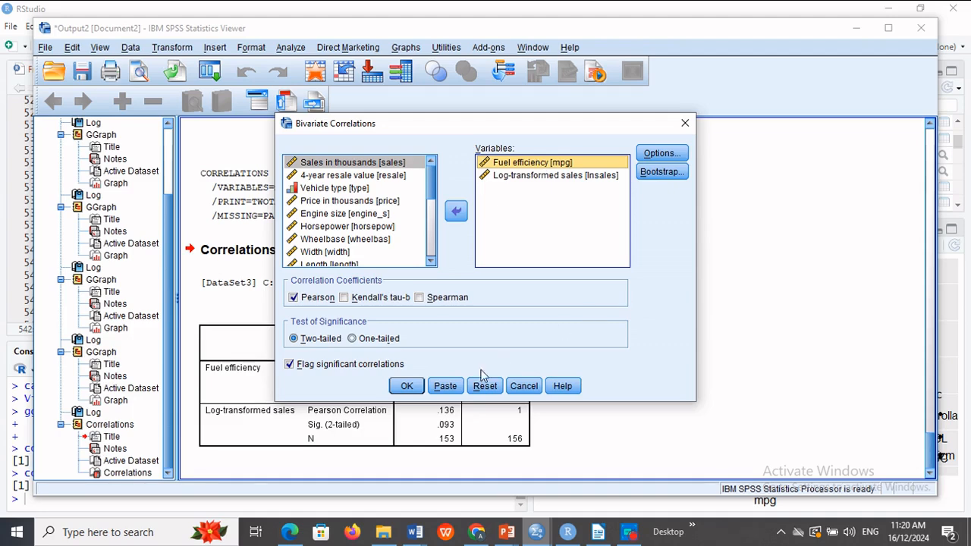
pyautogui.click(407, 386)
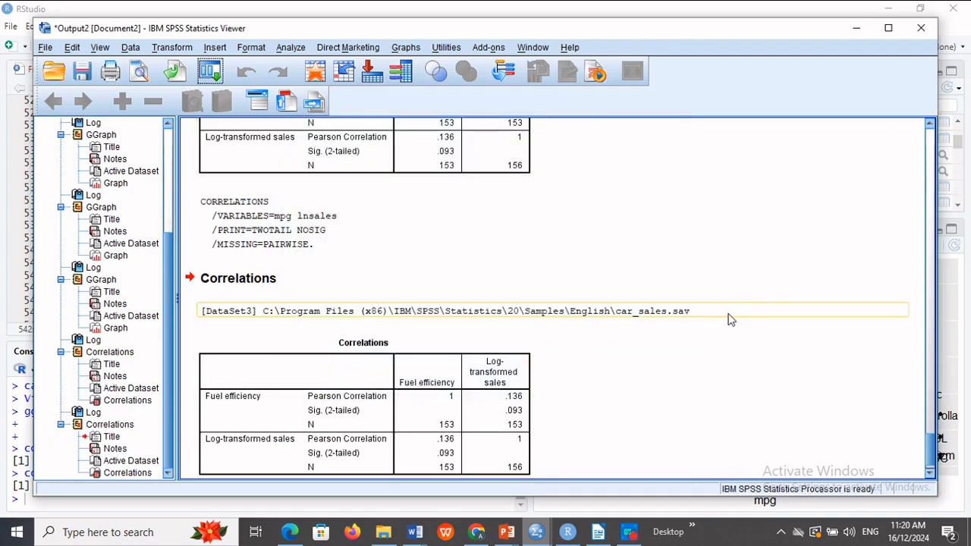
# - Review the earlier scatter plots and correlation tables in the SPSS output, then return to the log-transformed sales correlations
pyautogui.click(930, 125)
pyautogui.click(931, 126)
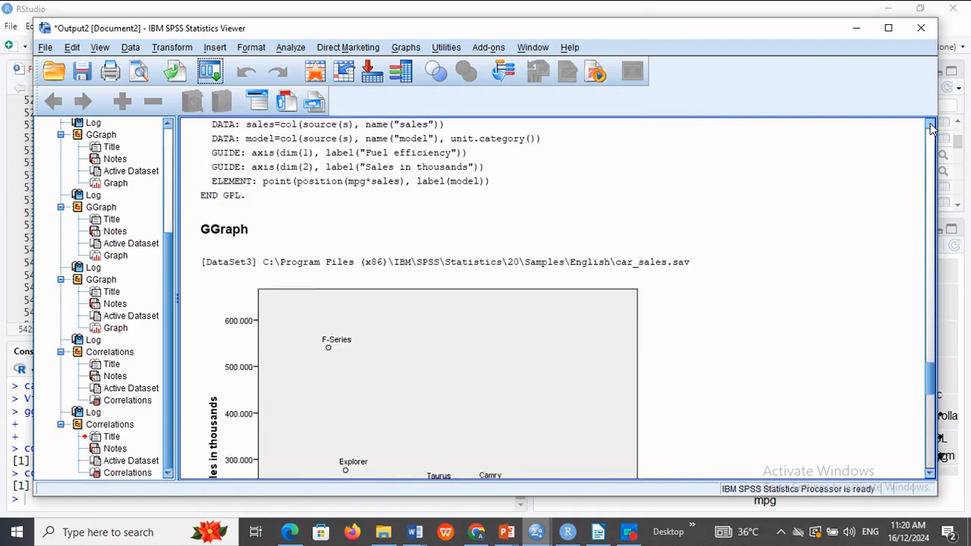
pyautogui.click(931, 127)
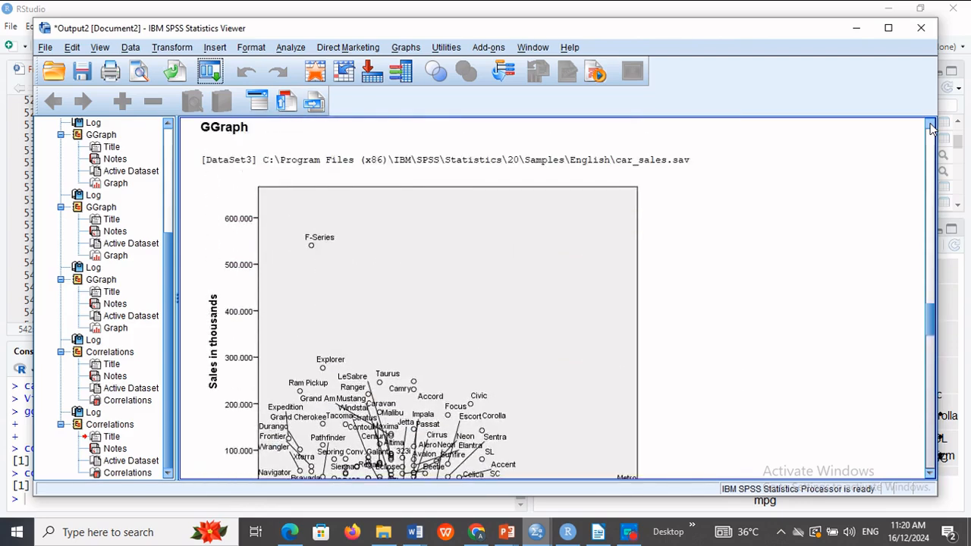
pyautogui.click(931, 127)
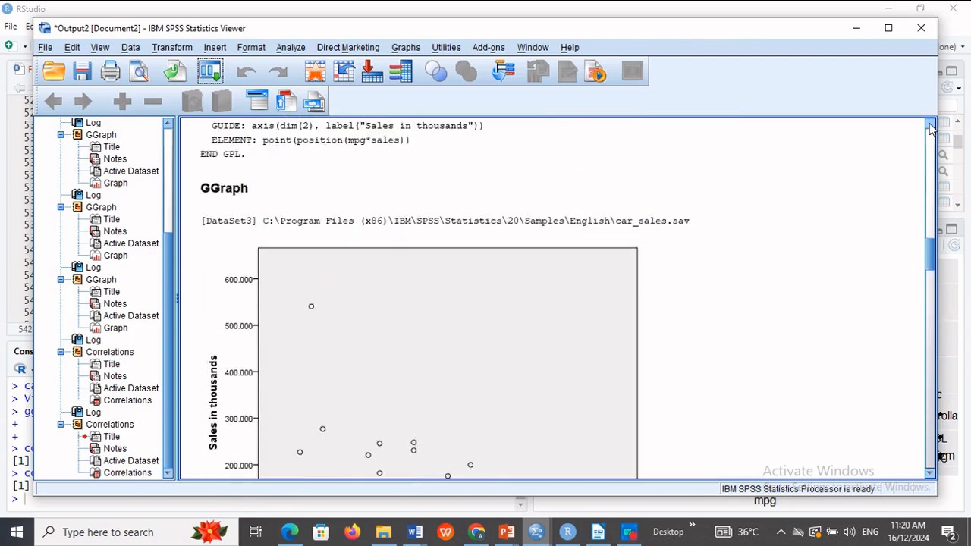
pyautogui.click(931, 127)
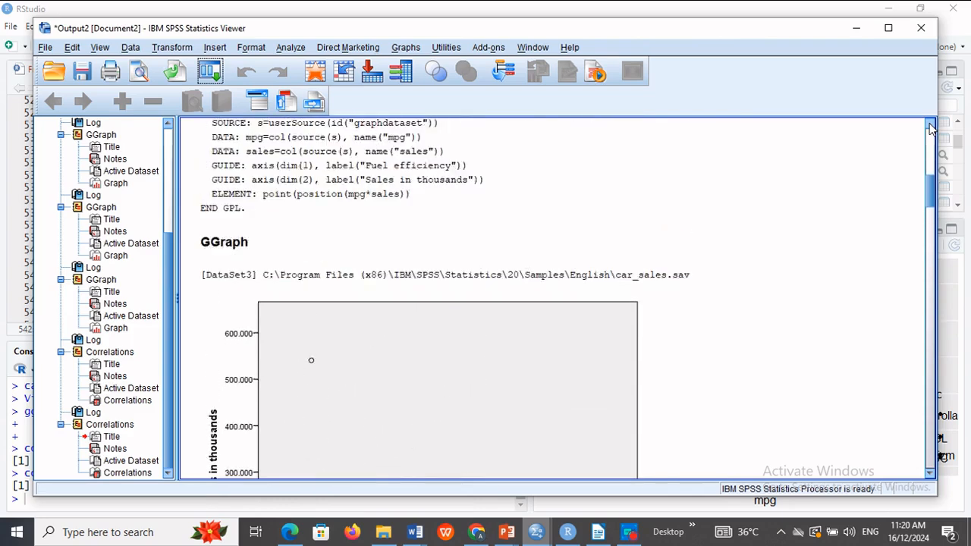
pyautogui.click(931, 126)
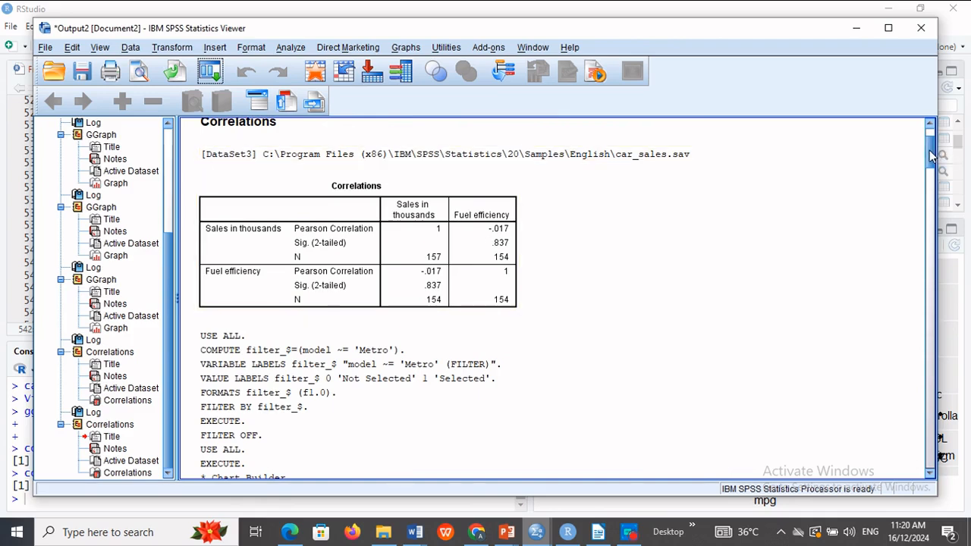
pyautogui.moveTo(932, 156); pyautogui.dragTo(937, 428)
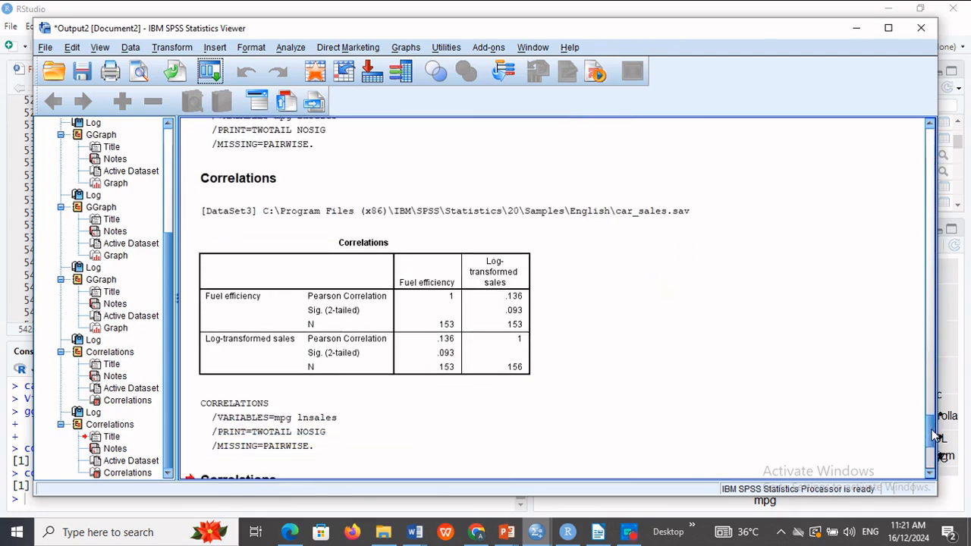
# - Compare the SPSS table correlating Fuel efficiency and Log-transformed sales with the cor() results in the RStudio console, returning to RStudio
pyautogui.click(502, 303)
pyautogui.click(567, 534)
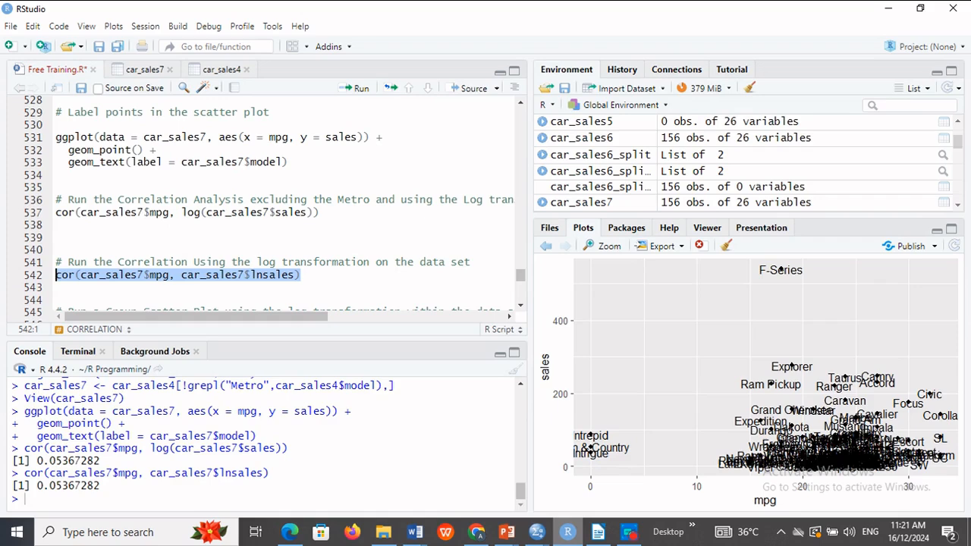
pyautogui.click(537, 532)
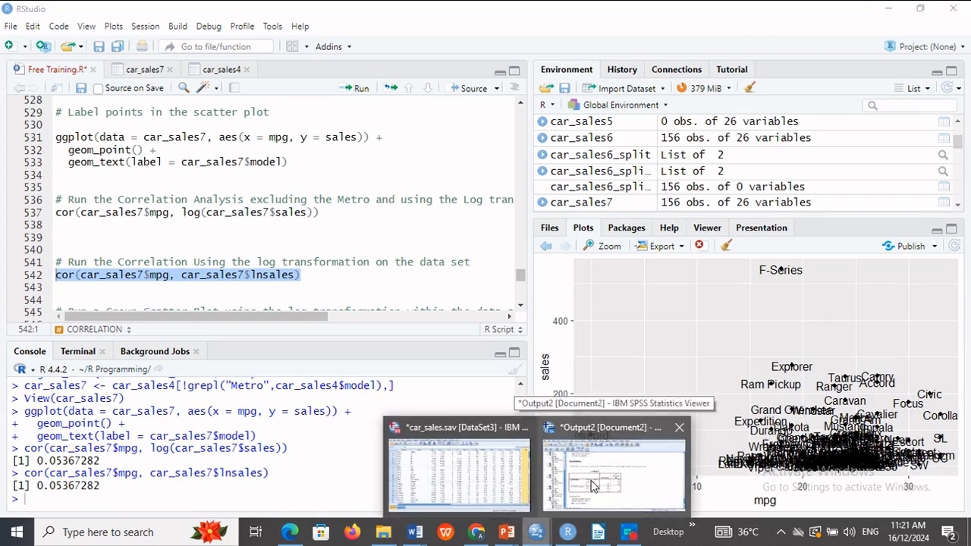
pyautogui.click(594, 485)
pyautogui.click(529, 335)
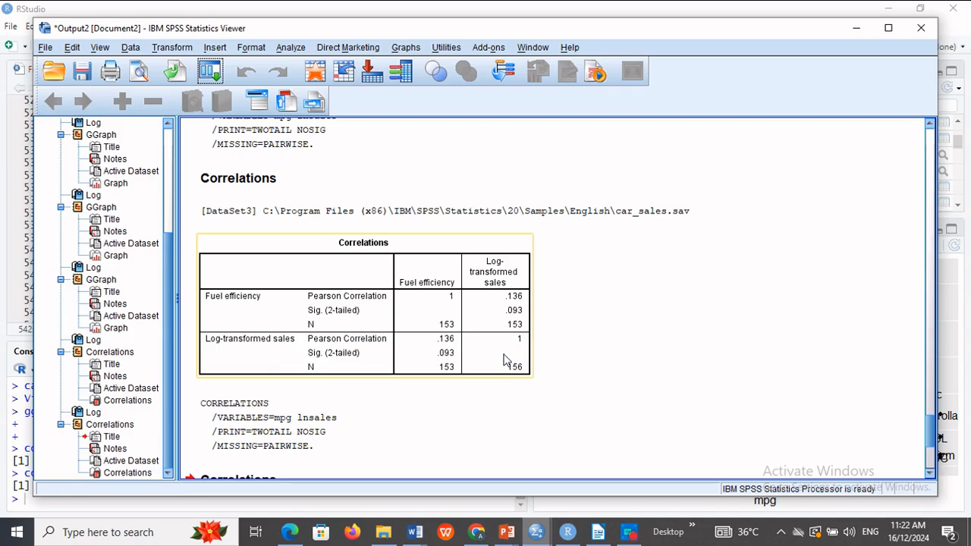
pyautogui.click(858, 30)
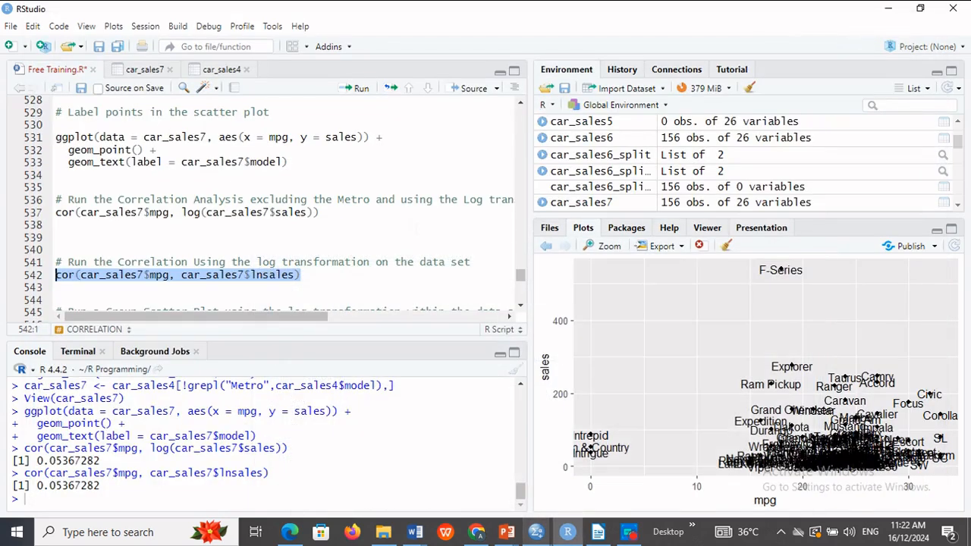
# - Find the group scatter plot section of the R script, and recheck the SPSS correlation table against the cor() output in the RStudio console
pyautogui.click(521, 306)
pyautogui.click(520, 306)
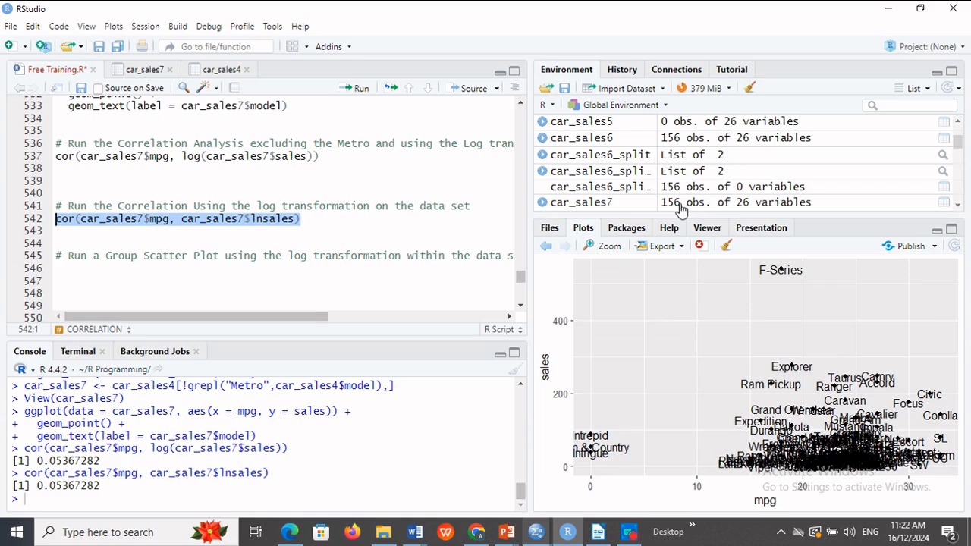
pyautogui.click(520, 306)
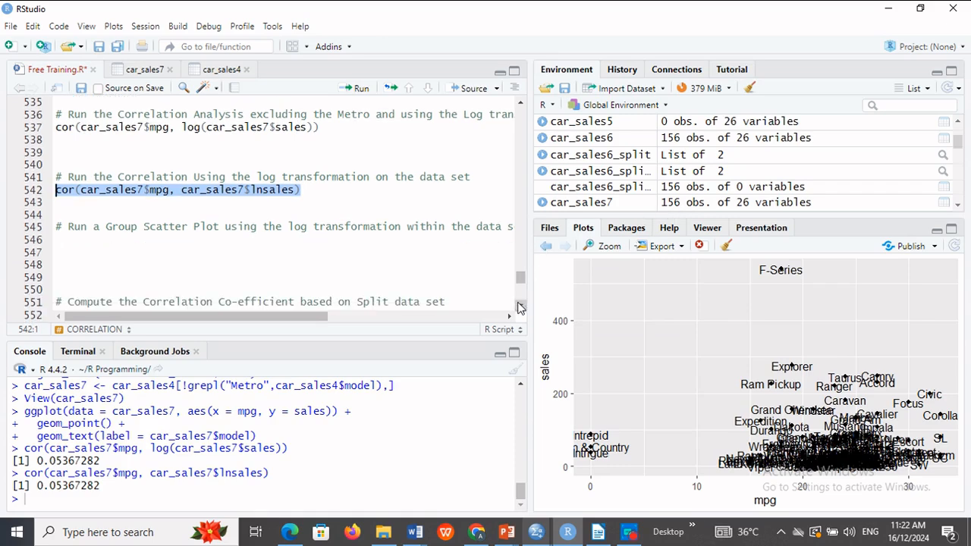
pyautogui.click(521, 306)
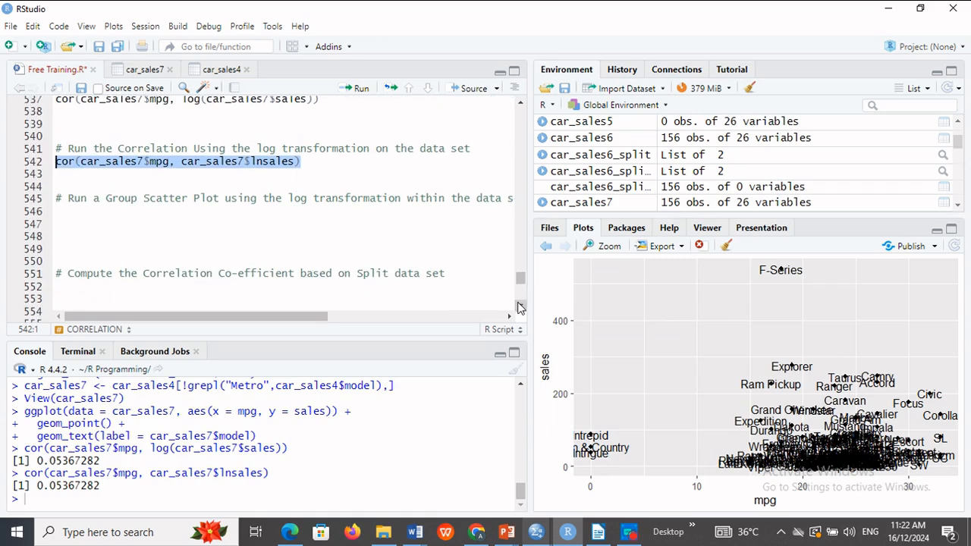
pyautogui.click(79, 213)
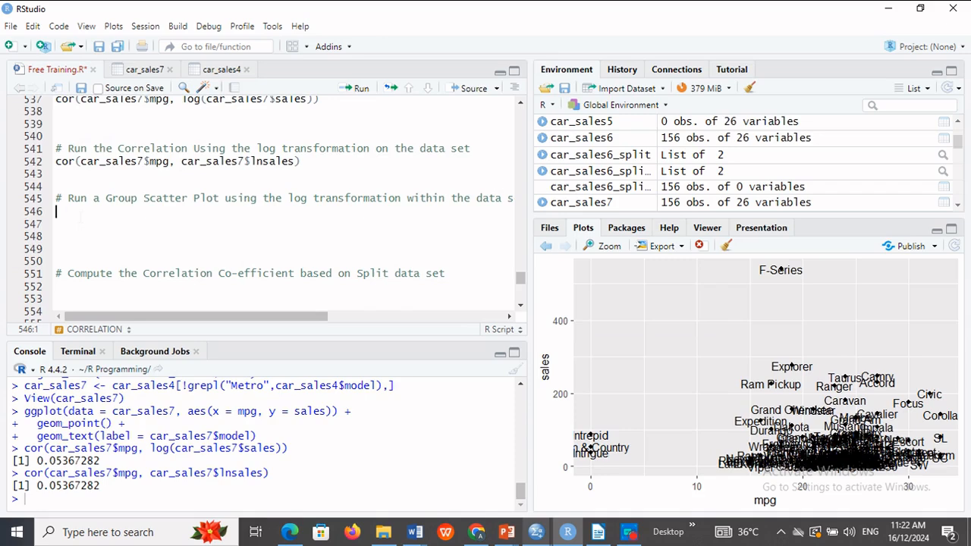
pyautogui.click(535, 533)
pyautogui.click(610, 464)
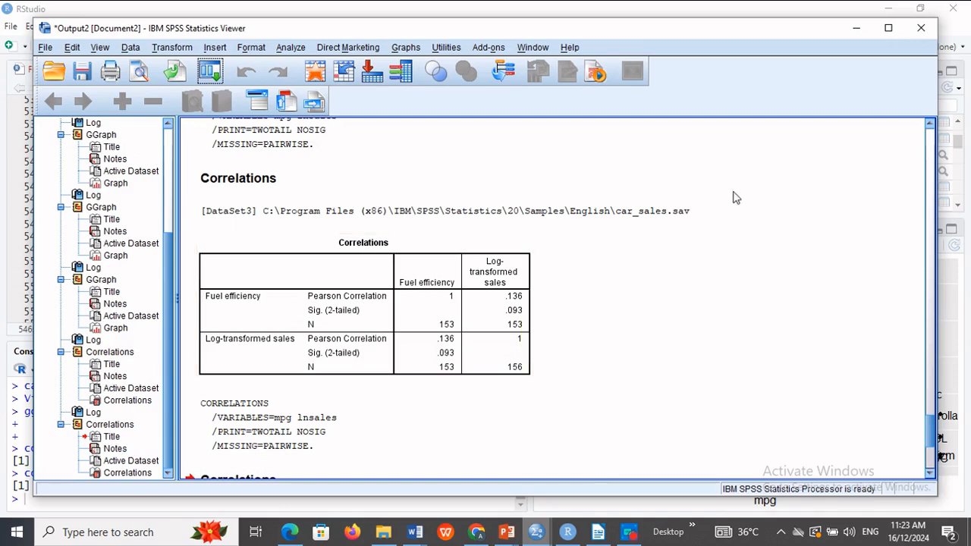
pyautogui.click(763, 11)
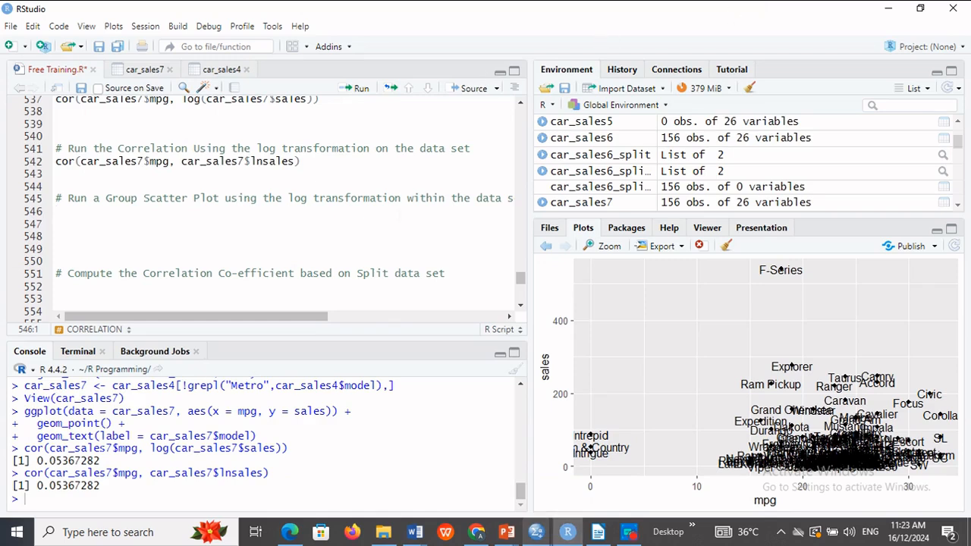
pyautogui.moveTo(100, 461); pyautogui.dragTo(17, 460)
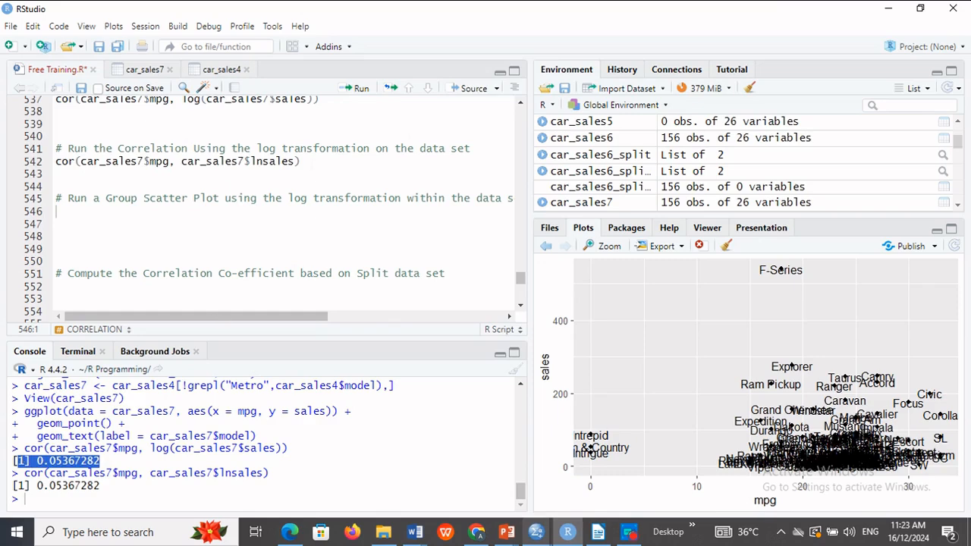
# - Copy the line 542 call cor(car_sales7$mpg, car_sales7$lnsales) to line 545, adding blank lines above the group scatter plot comment
pyautogui.moveTo(300, 161); pyautogui.dragTo(49, 168)
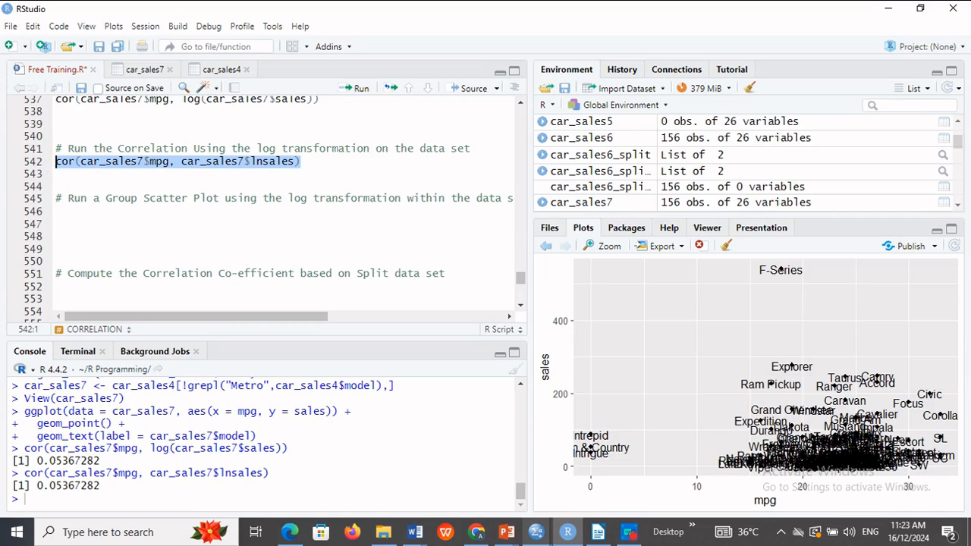
pyautogui.click(61, 187)
pyautogui.press('Return')
pyautogui.press('Return')
pyautogui.press('Up')
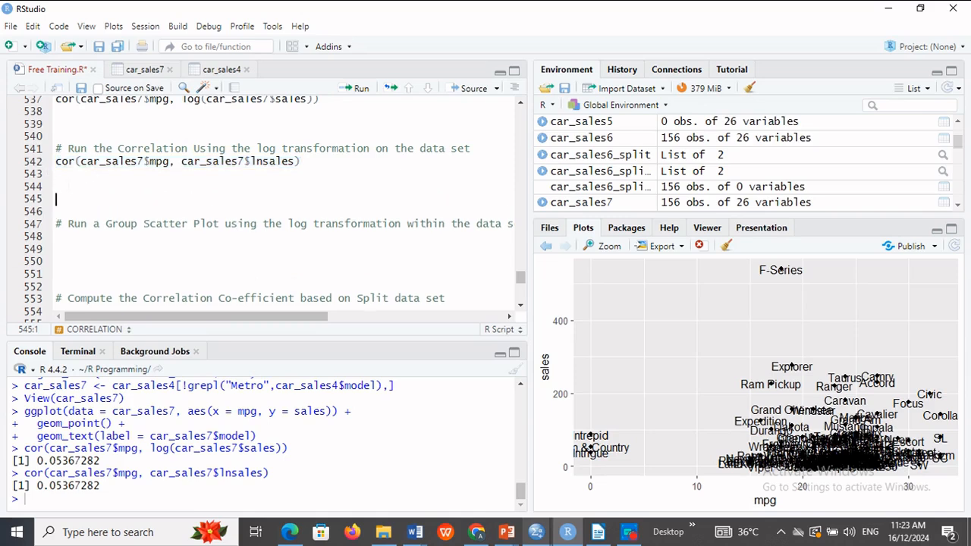
pyautogui.write('cor(car_sales7$mpg, car_sales7$lnsales)')
# - Change the function on line 545 to cor.test, run cor.test(car_sales7$mpg, car_sales7$lnsales) and check its p-value in the console
pyautogui.click(76, 199)
pyautogui.write('.tes')
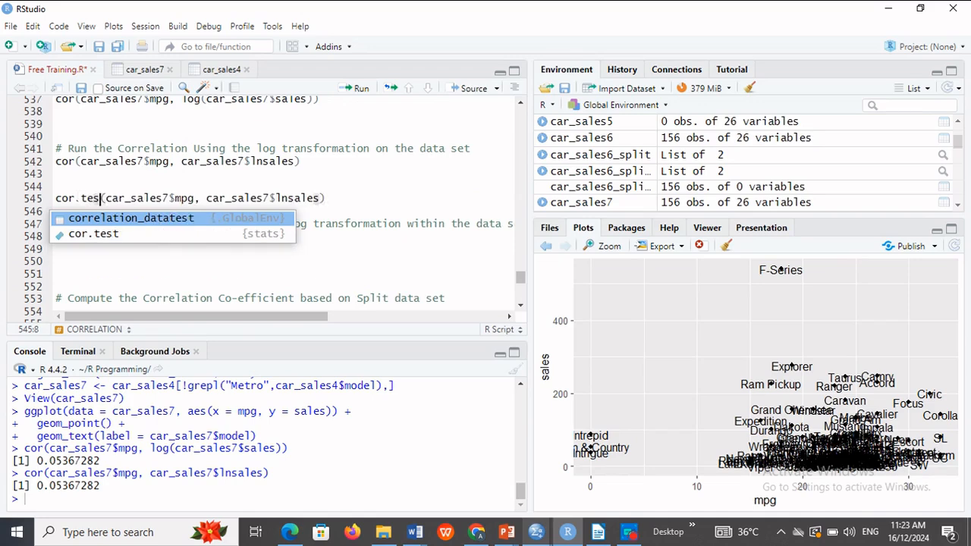
pyautogui.click(109, 233)
pyautogui.press('Return')
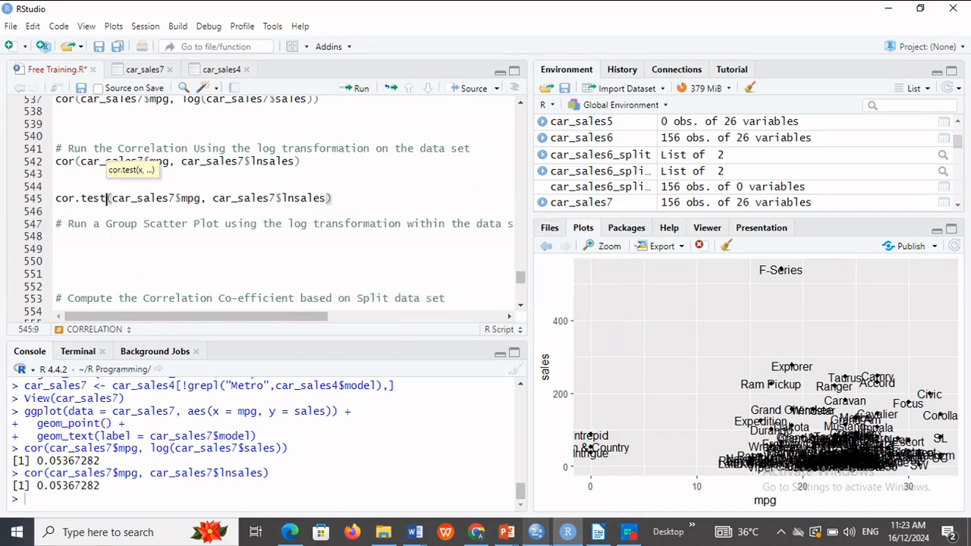
pyautogui.moveTo(349, 199)
pyautogui.mouseDown()
pyautogui.moveTo(341, 211)
pyautogui.moveTo(55, 199)
pyautogui.mouseUp()
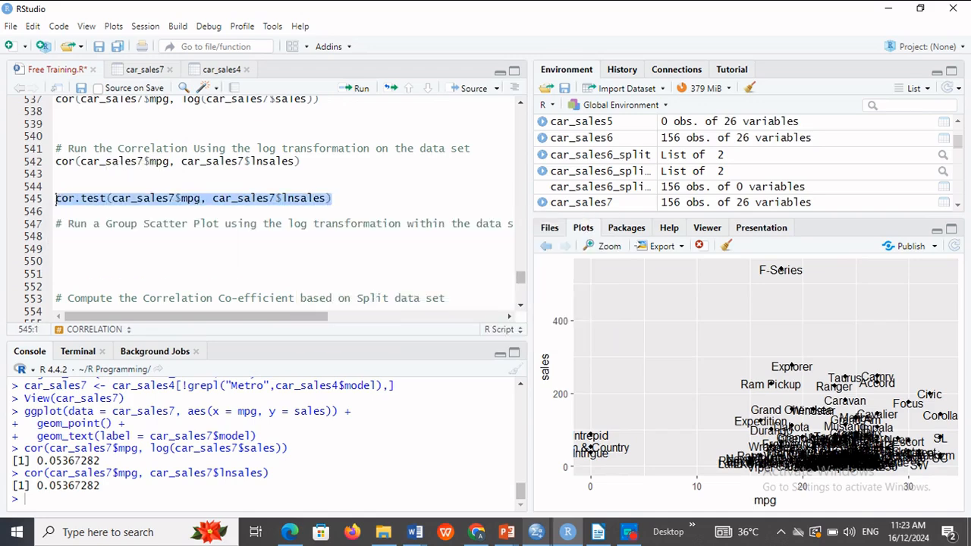
pyautogui.click(360, 90)
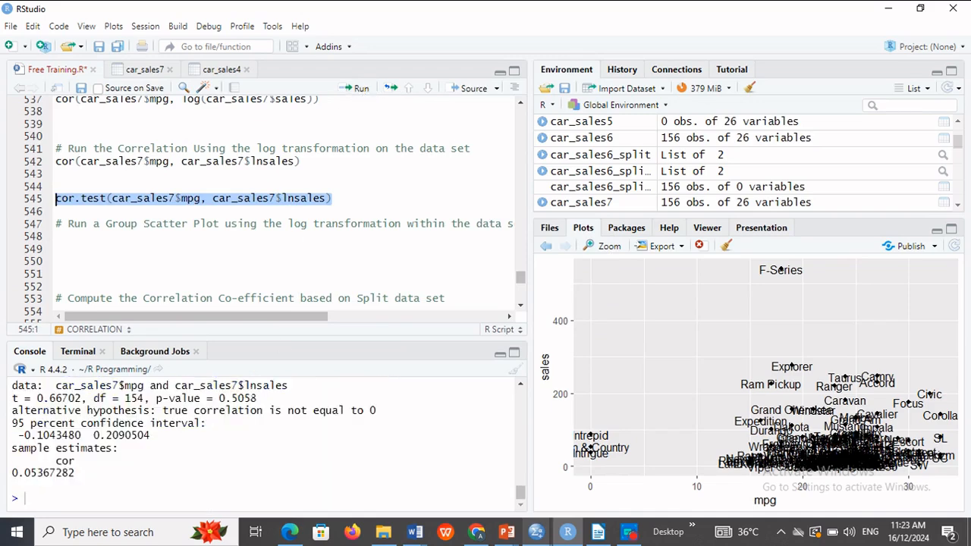
pyautogui.moveTo(256, 399); pyautogui.dragTo(151, 398)
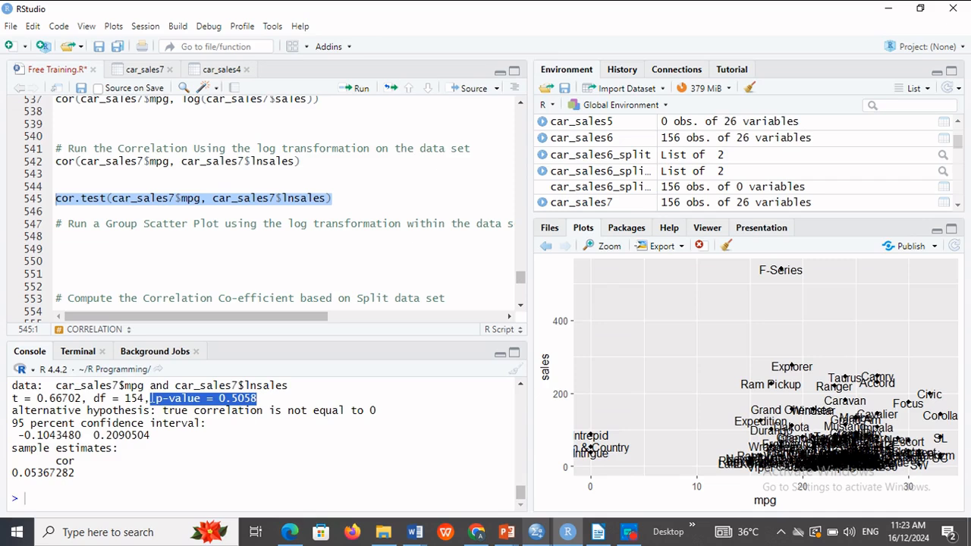
# - Switch to the SPSS Data Editor and examine the value labels of the type variable among the variable definitions, leaving them as defined
pyautogui.click(155, 224)
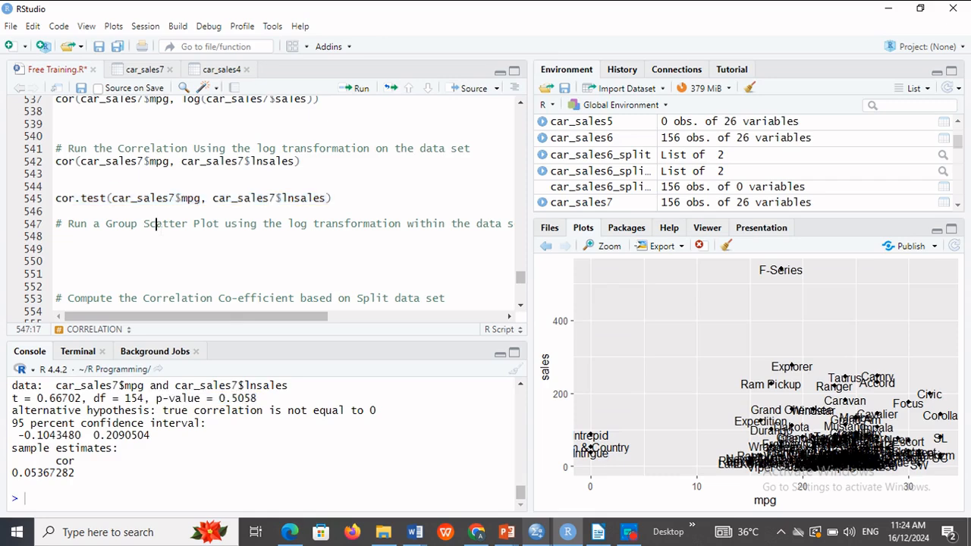
pyautogui.click(536, 531)
pyautogui.click(493, 470)
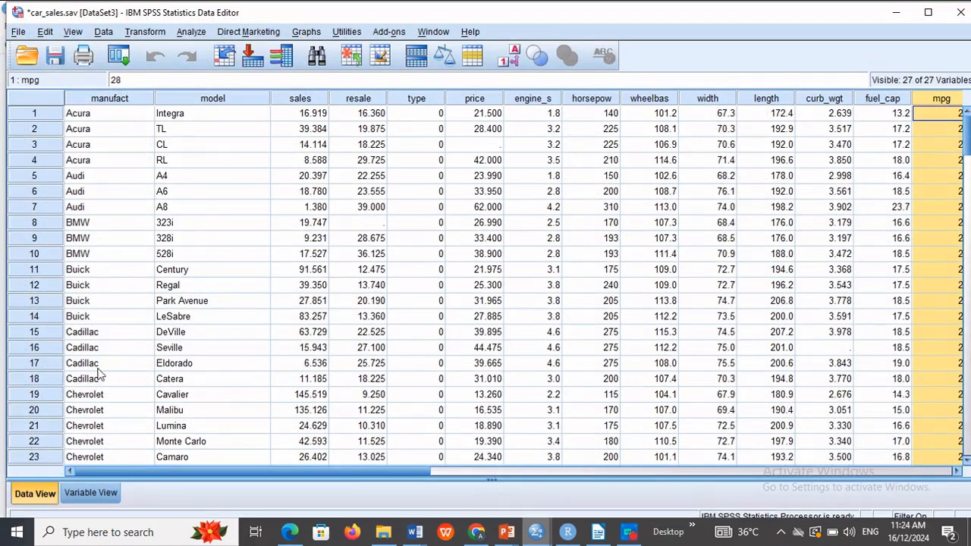
pyautogui.click(87, 494)
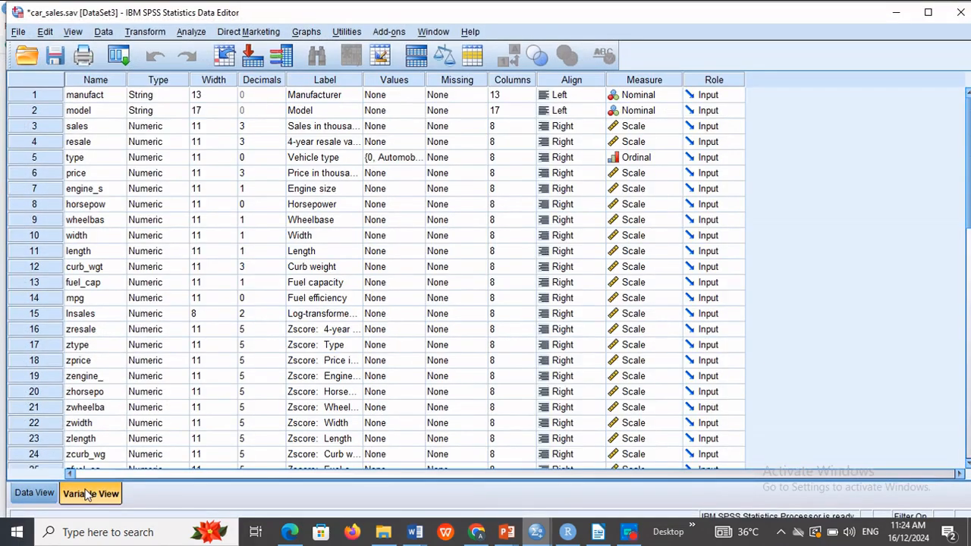
pyautogui.click(12, 110)
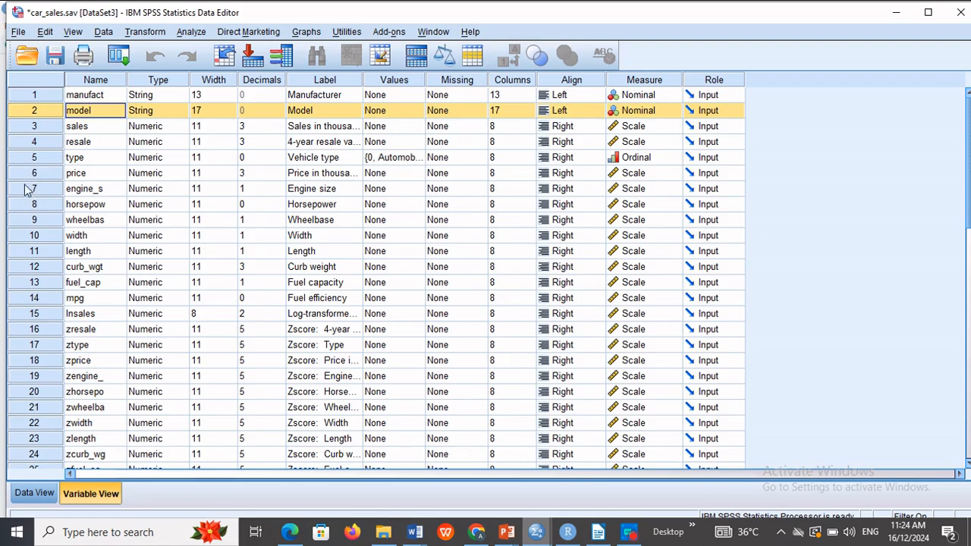
pyautogui.click(19, 159)
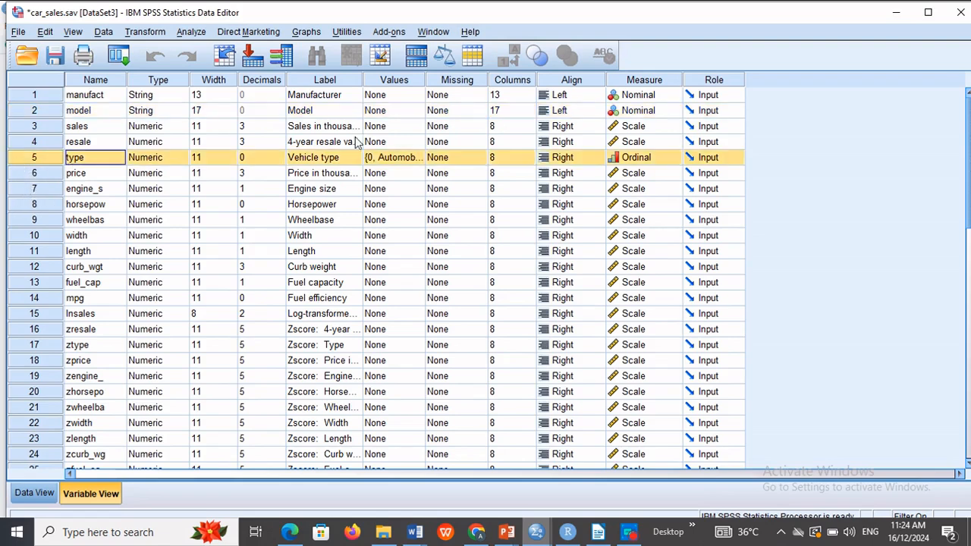
pyautogui.click(402, 157)
pyautogui.click(418, 157)
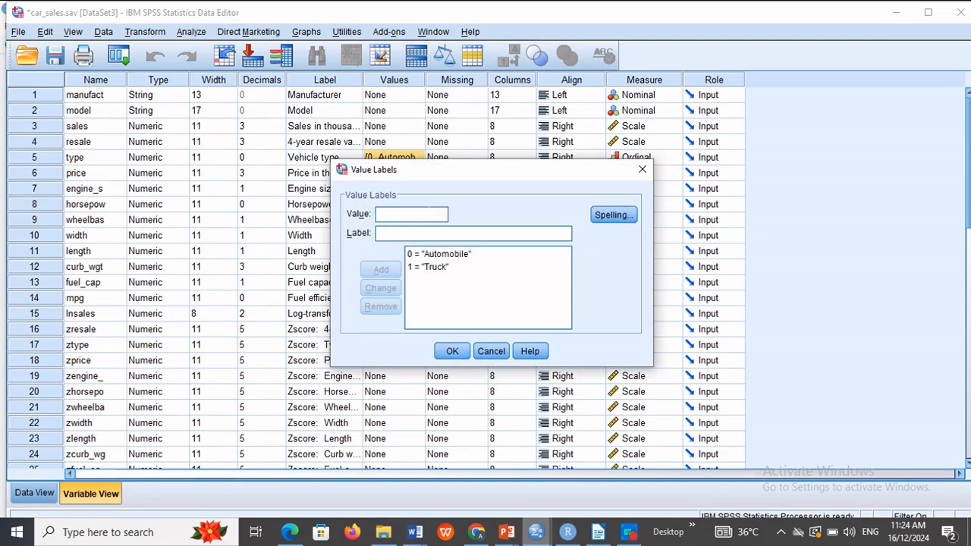
pyautogui.click(468, 279)
pyautogui.click(485, 258)
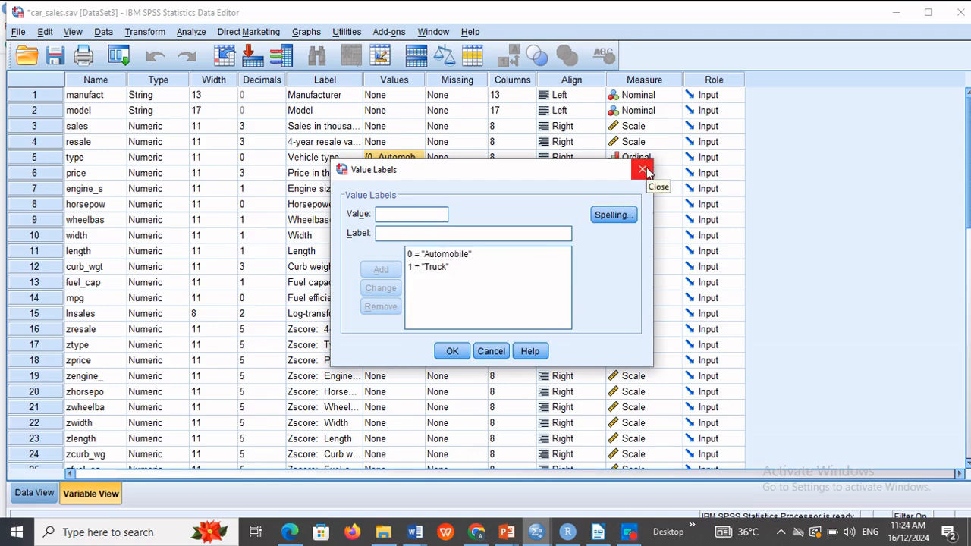
pyautogui.click(459, 257)
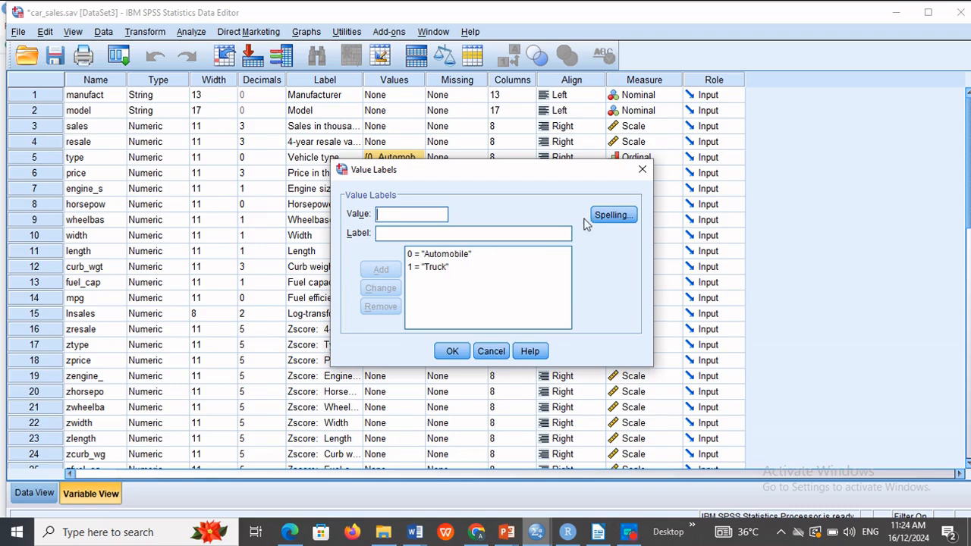
pyautogui.click(644, 171)
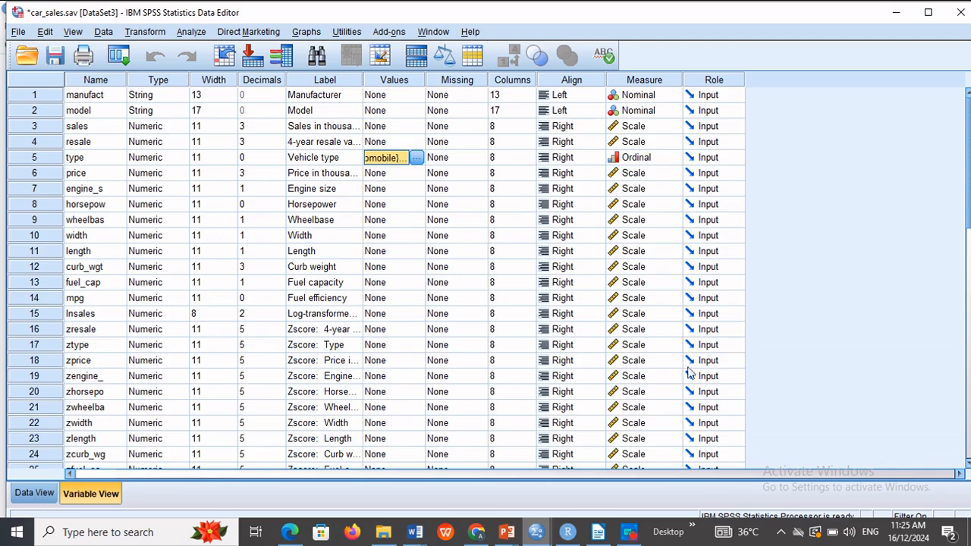
# - From the SPSS output window, split the file by Vehicle type [type] using Compare groups, sorting the file by the grouping variable
pyautogui.click(538, 531)
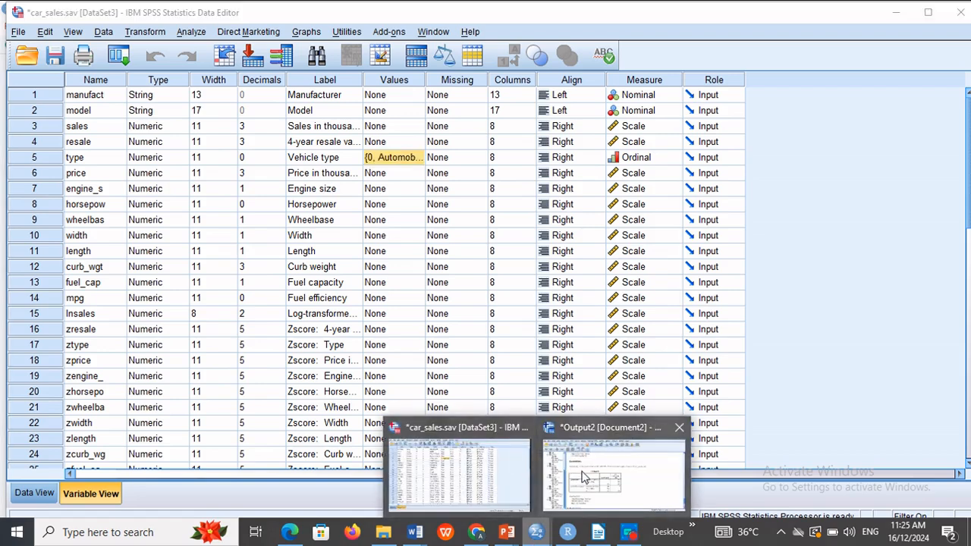
pyautogui.click(584, 477)
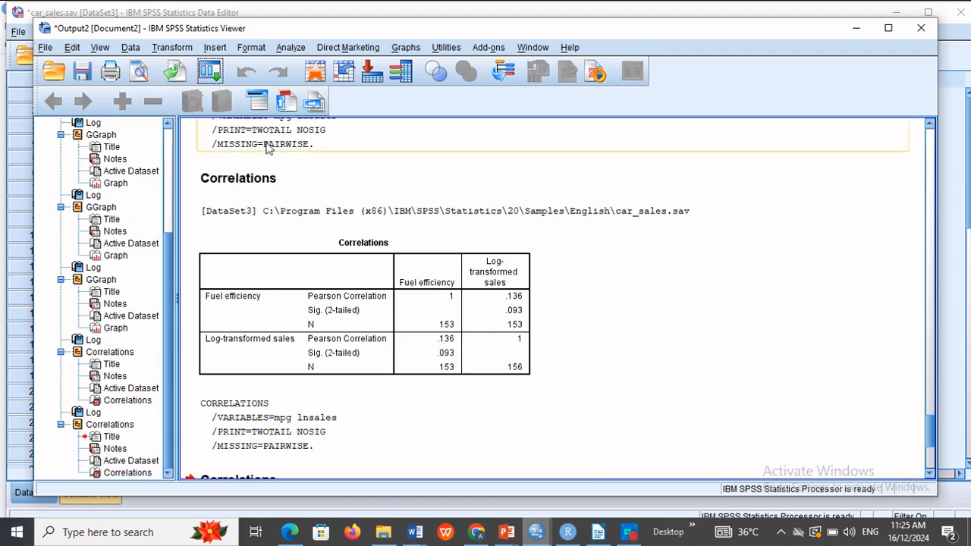
pyautogui.click(130, 47)
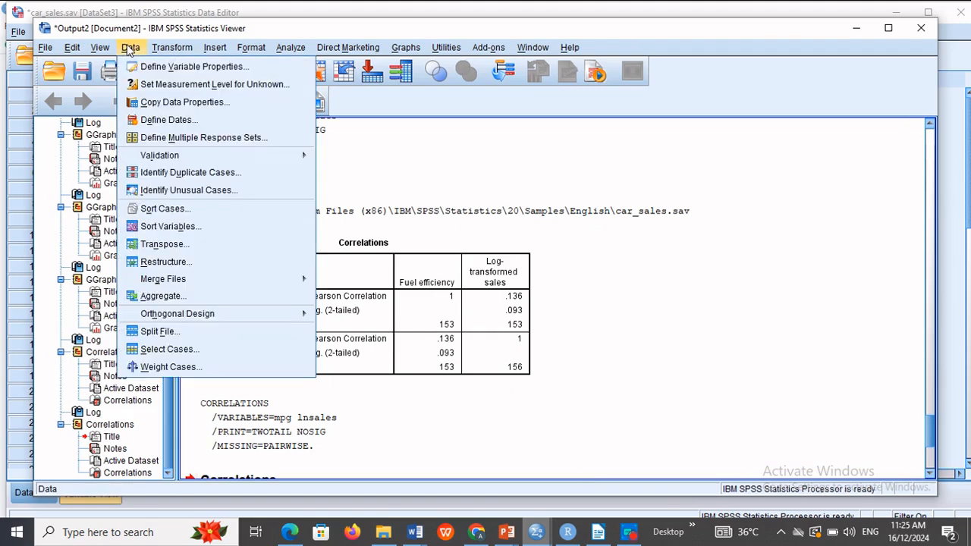
pyautogui.click(157, 331)
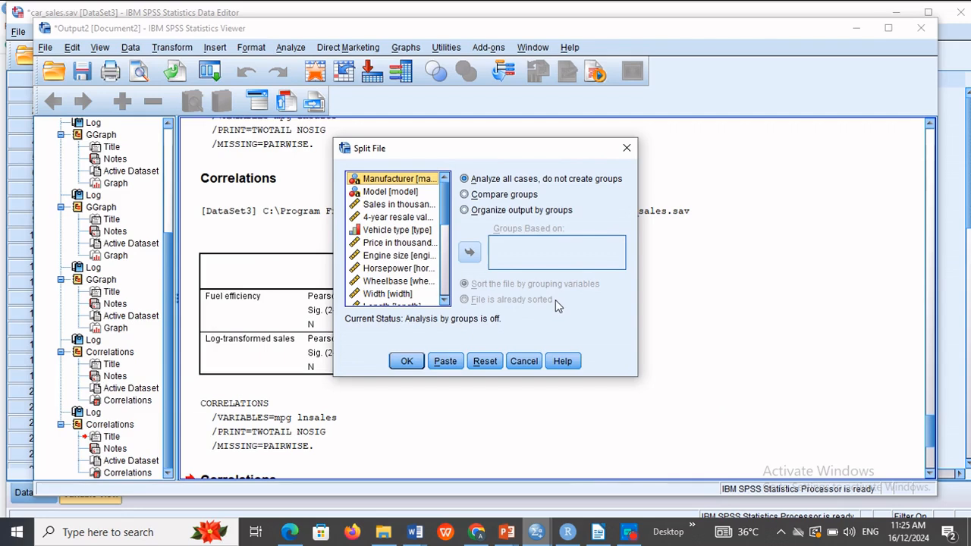
pyautogui.click(468, 195)
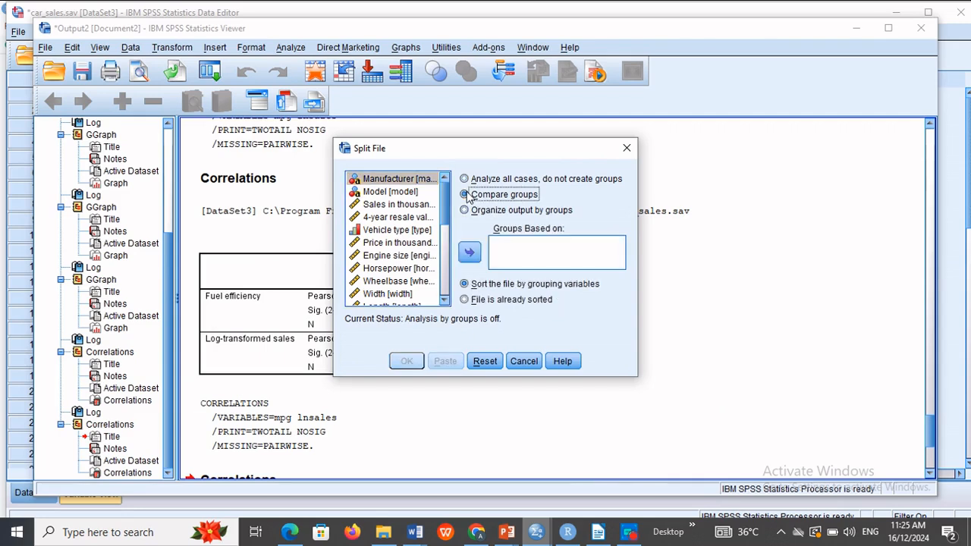
pyautogui.click(393, 230)
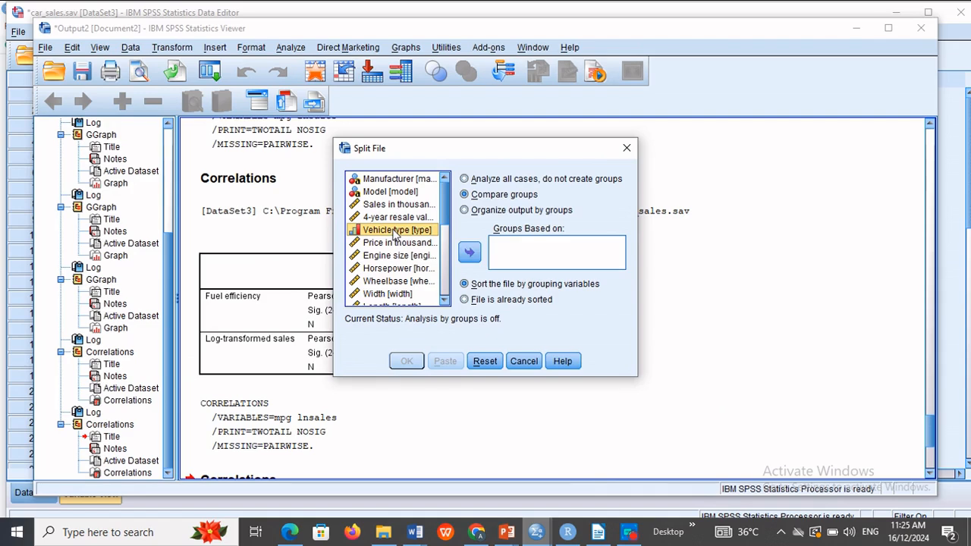
pyautogui.click(469, 253)
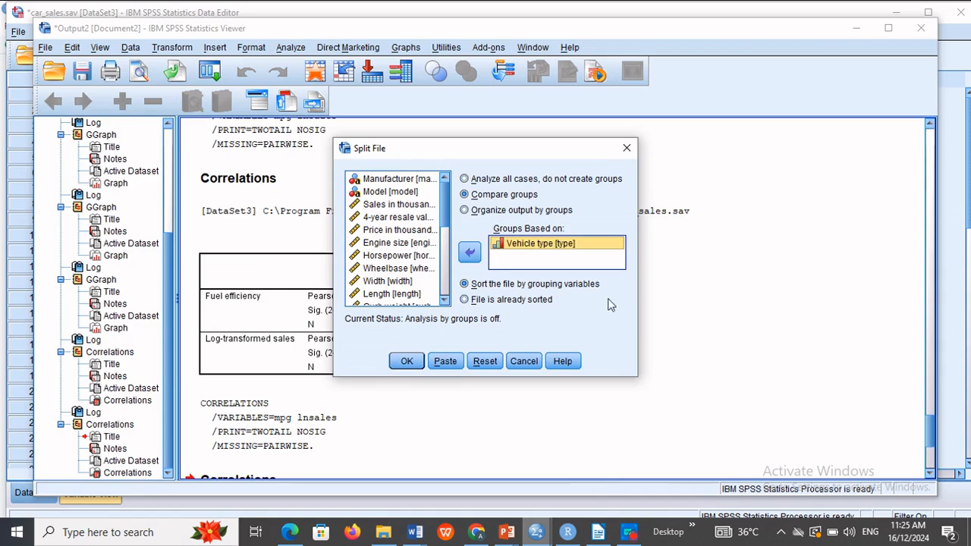
pyautogui.click(407, 362)
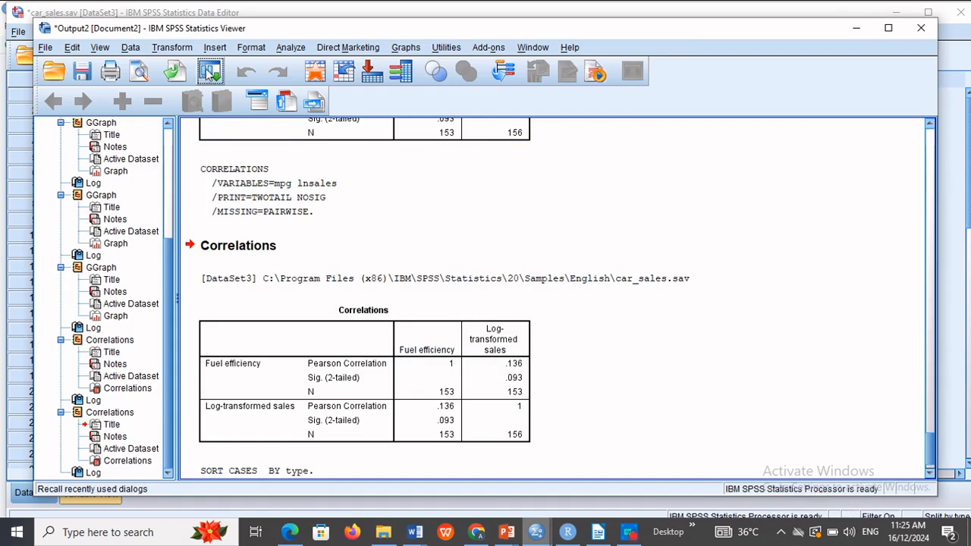
# - Reopen the Chart Builder, clear the previous scatter plot definition with its Model point label, and start a Grouped Scatter chart
pyautogui.click(211, 71)
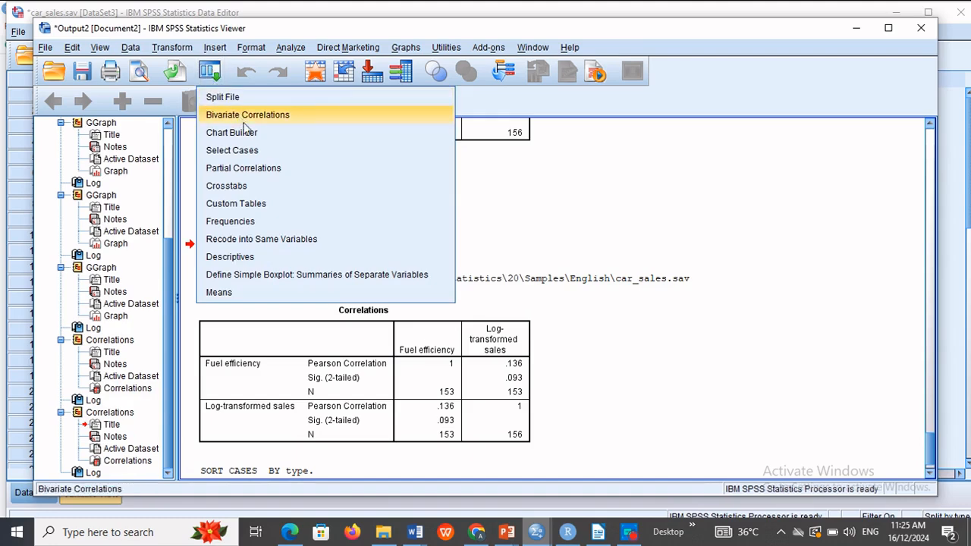
pyautogui.click(244, 132)
pyautogui.click(413, 341)
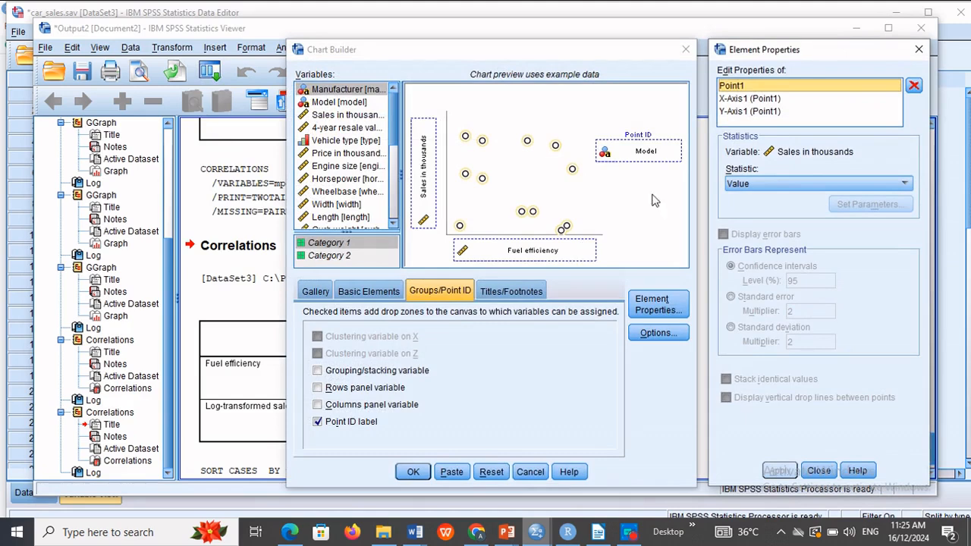
pyautogui.moveTo(641, 151); pyautogui.dragTo(348, 167)
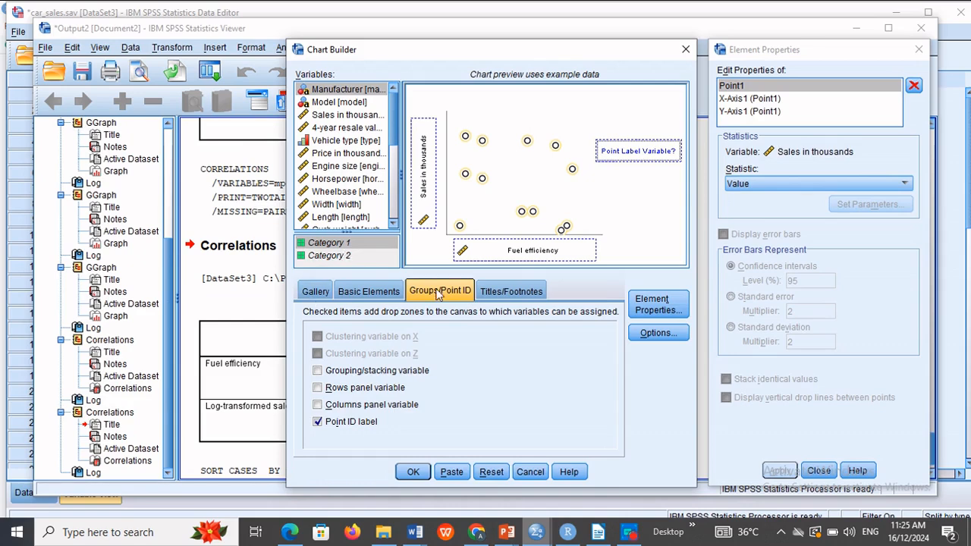
pyautogui.click(491, 470)
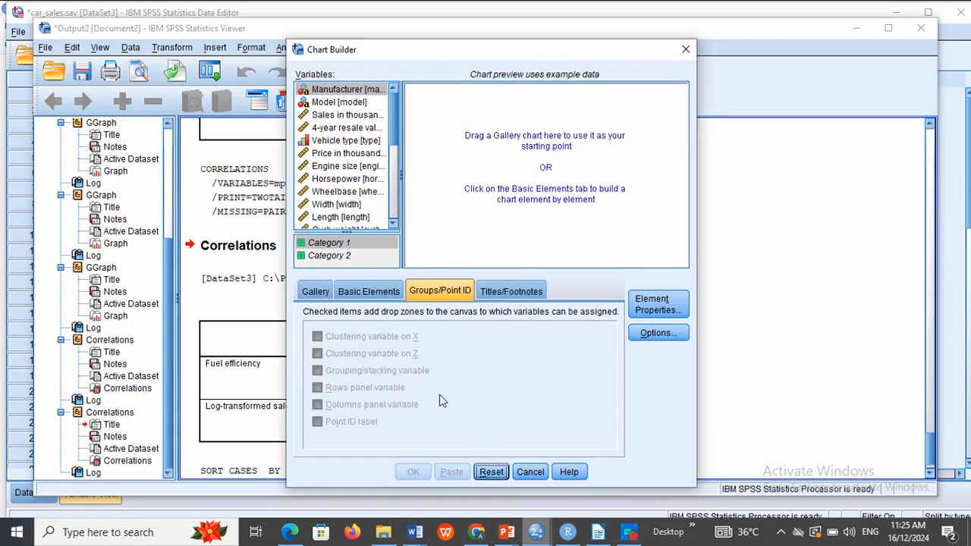
pyautogui.click(309, 293)
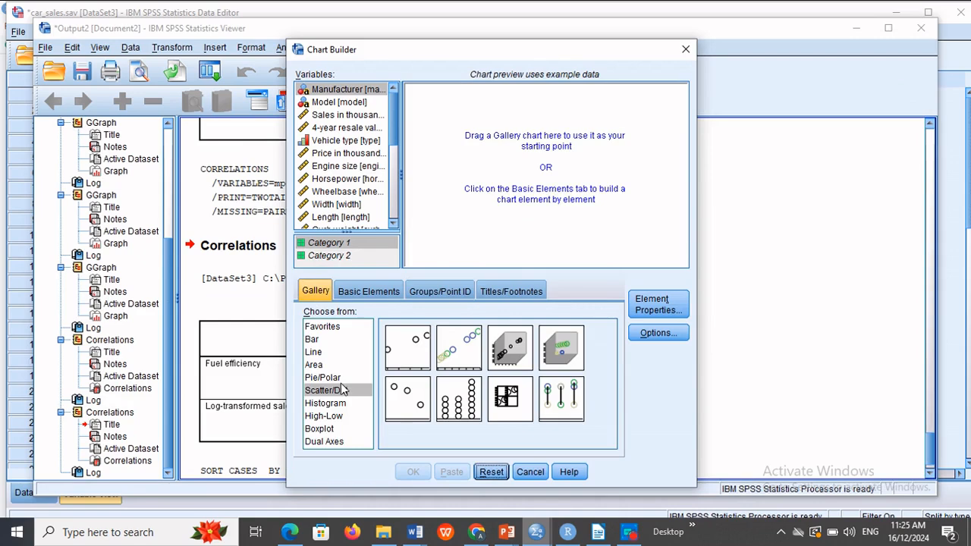
pyautogui.click(341, 389)
pyautogui.click(449, 353)
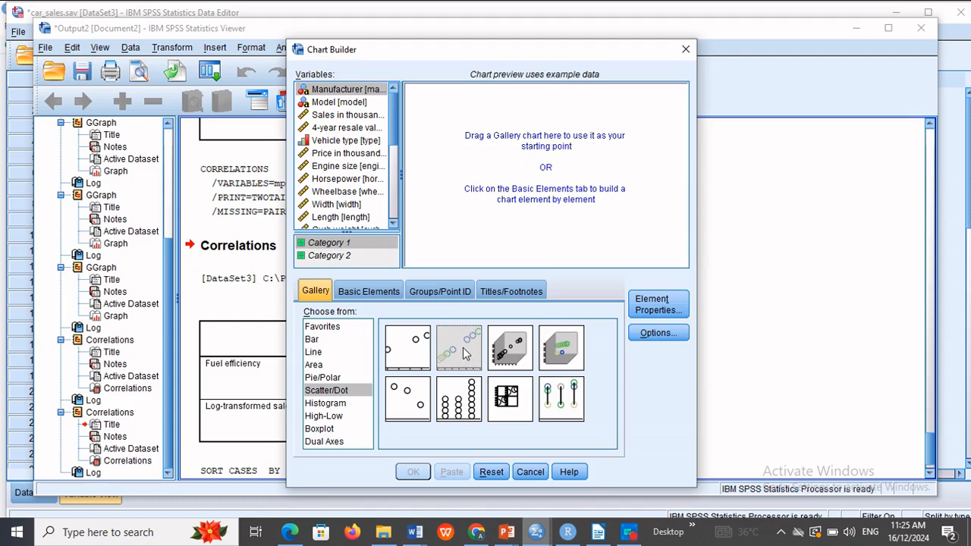
pyautogui.moveTo(466, 353); pyautogui.dragTo(515, 172)
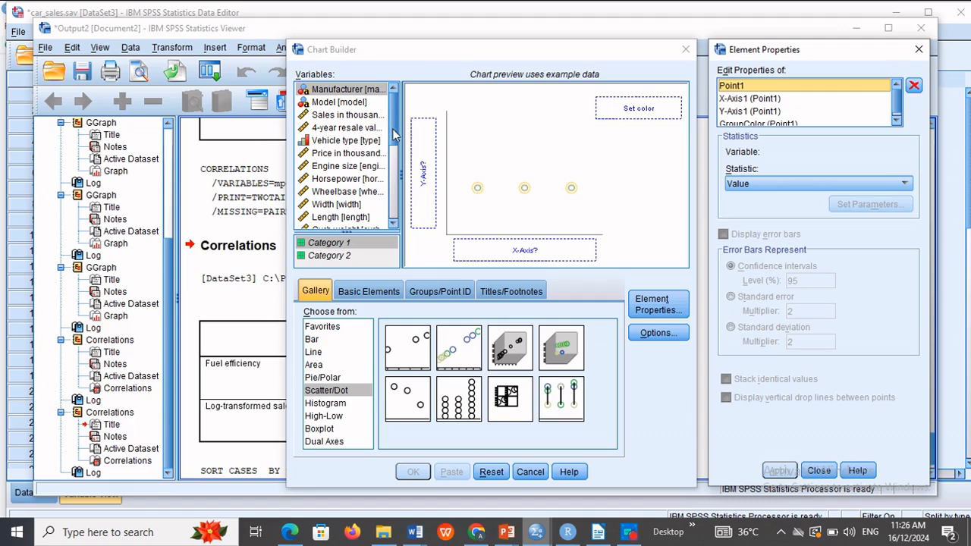
# - Assign Fuel capacity to the X axis, Log-transformed sales to the Y axis and Vehicle type to Set color, and generate the grouped scatter plot
pyautogui.moveTo(394, 135); pyautogui.dragTo(493, 249)
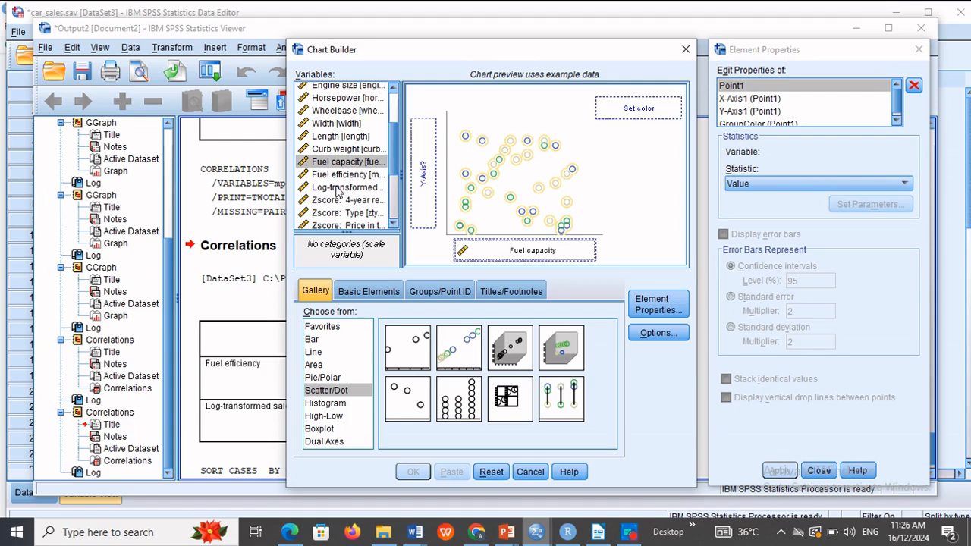
pyautogui.moveTo(338, 195); pyautogui.dragTo(423, 188)
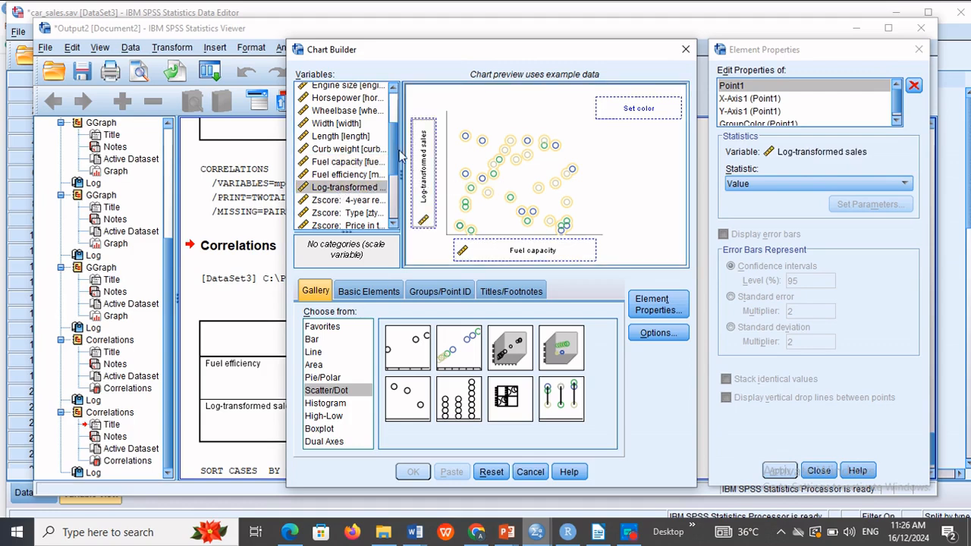
pyautogui.moveTo(396, 154); pyautogui.dragTo(619, 107)
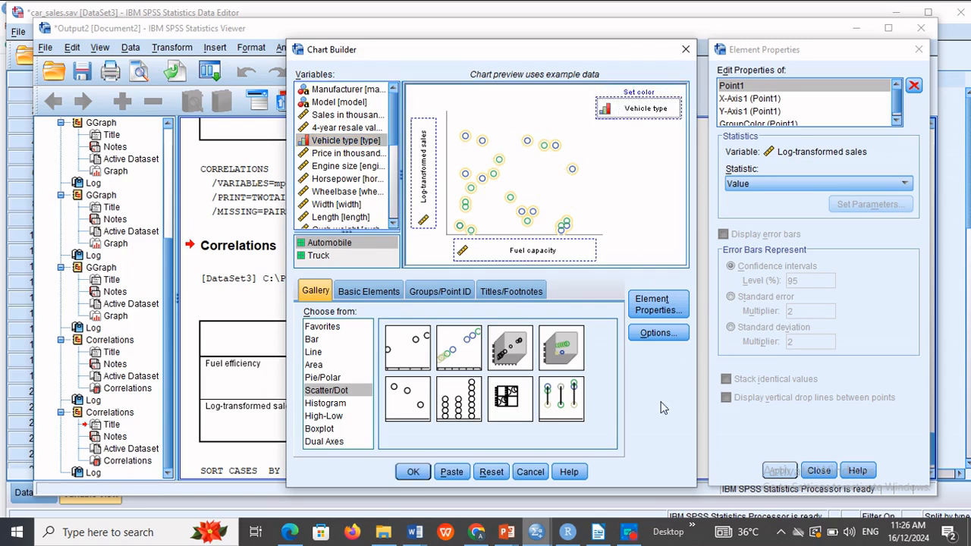
pyautogui.click(414, 471)
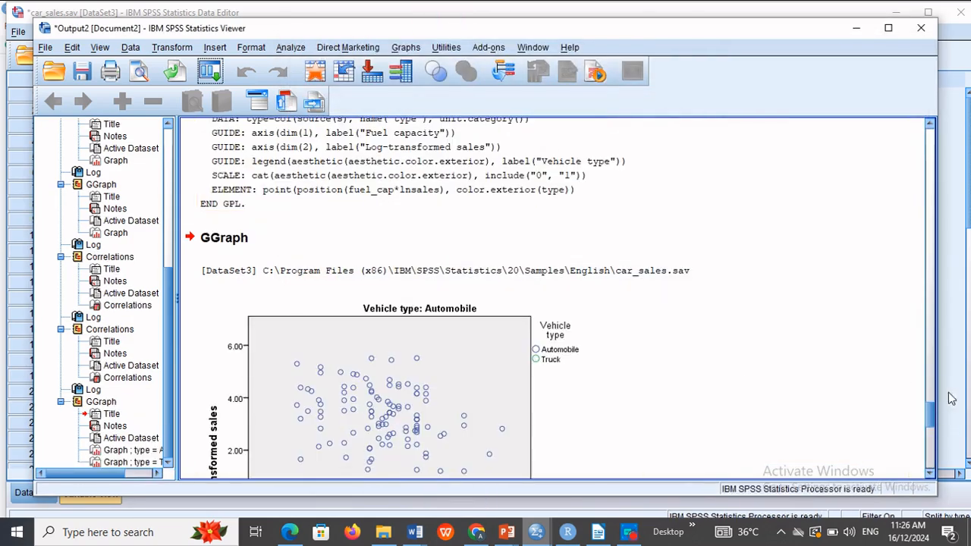
pyautogui.moveTo(930, 403); pyautogui.dragTo(928, 423)
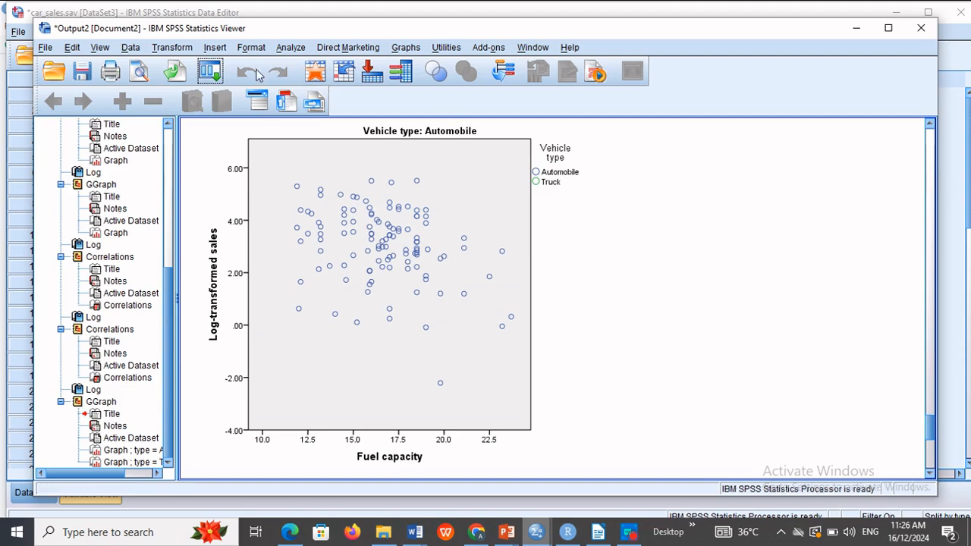
# - Replace the grouped scatter plot's Y-axis variable with Sales in thousands and generate the chart in the output
pyautogui.click(206, 72)
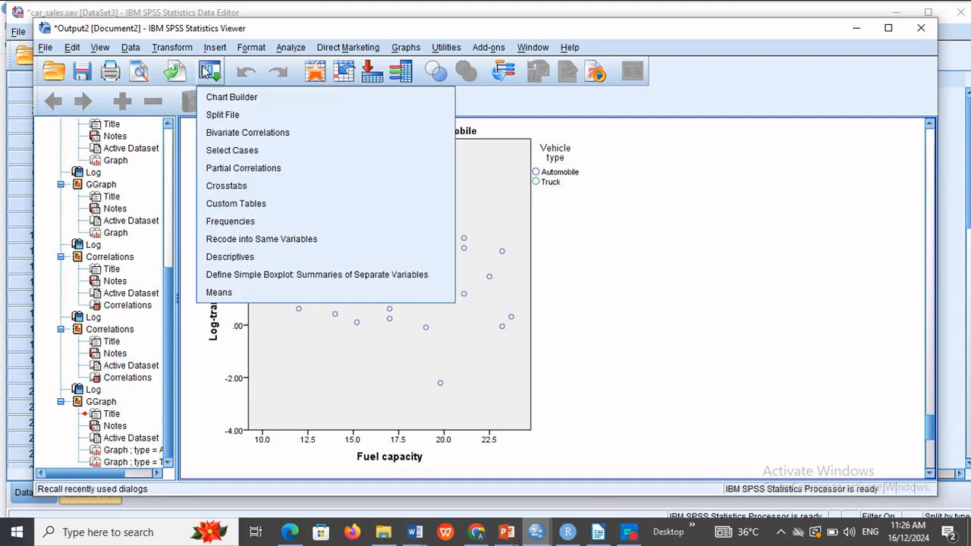
pyautogui.click(227, 103)
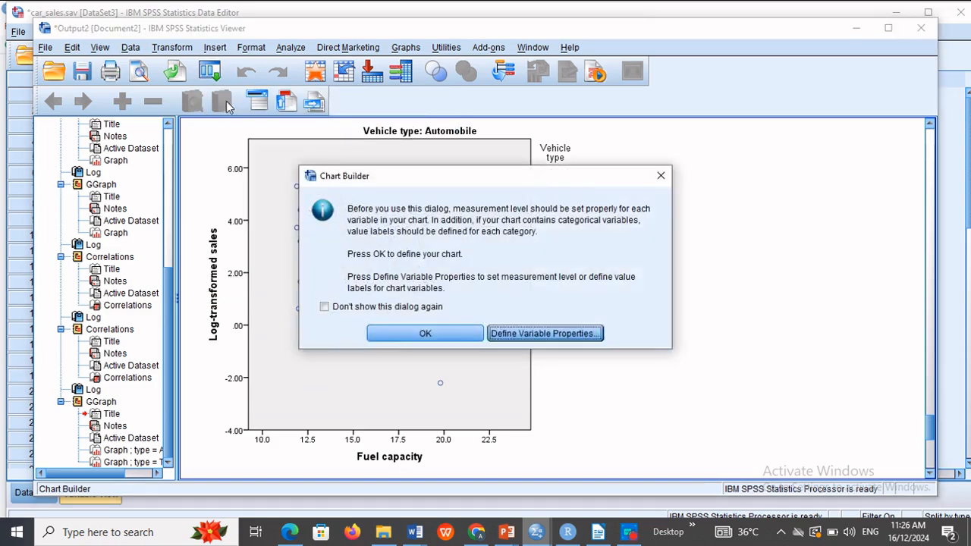
pyautogui.click(416, 335)
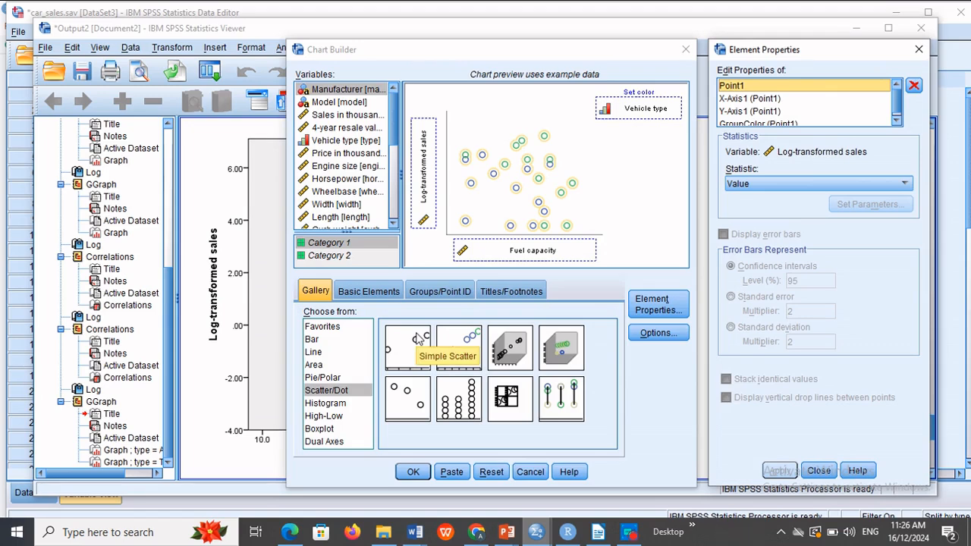
pyautogui.click(436, 294)
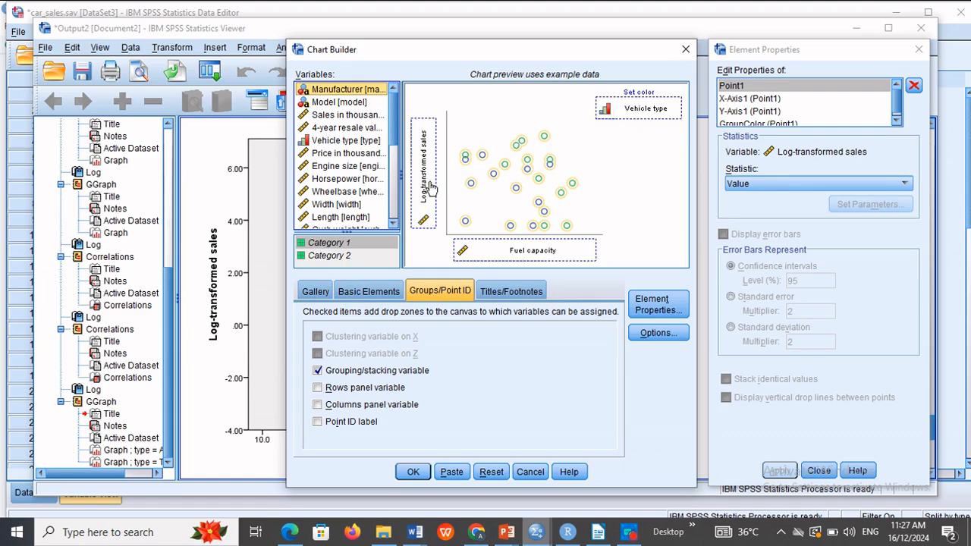
pyautogui.moveTo(429, 190); pyautogui.dragTo(331, 189)
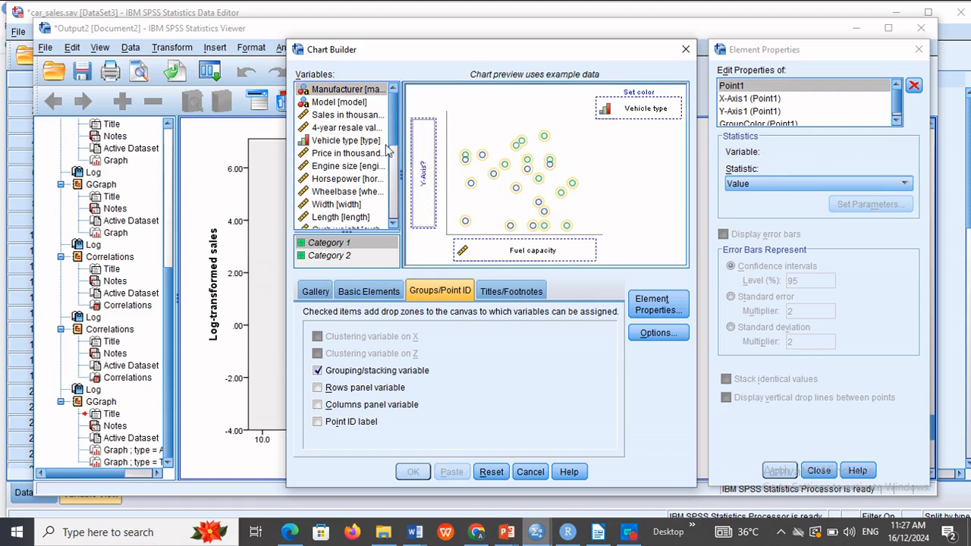
pyautogui.moveTo(345, 115); pyautogui.dragTo(422, 192)
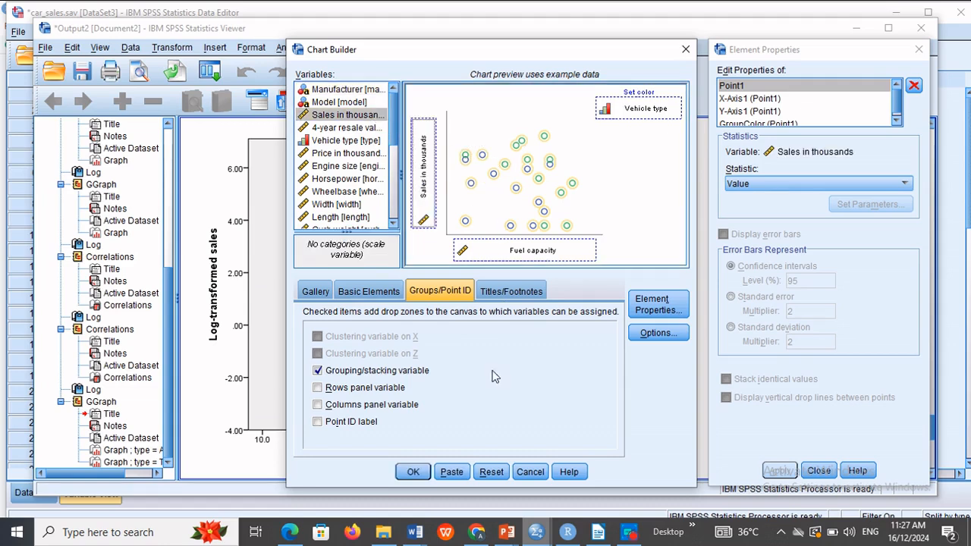
pyautogui.click(412, 472)
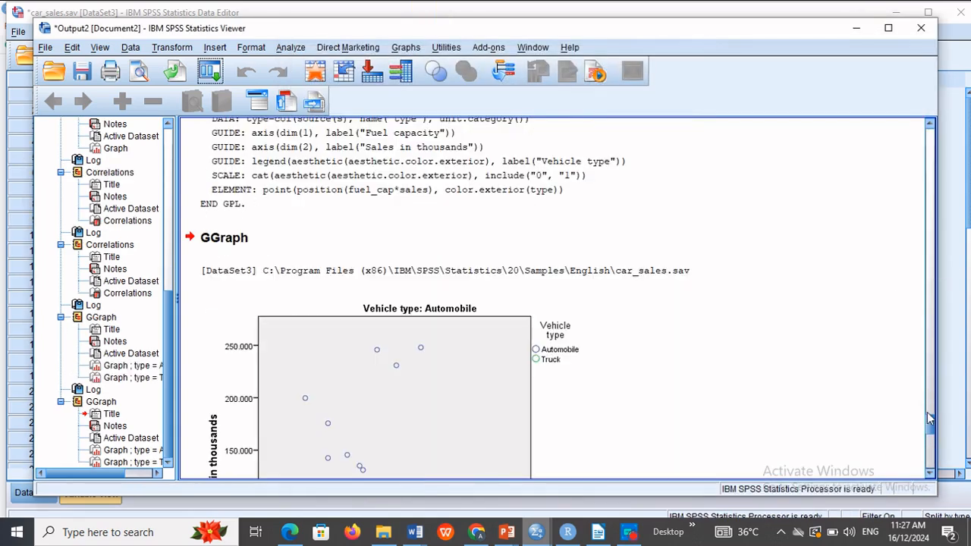
pyautogui.moveTo(929, 421)
pyautogui.mouseDown()
pyautogui.moveTo(930, 461)
pyautogui.moveTo(928, 432)
pyautogui.mouseUp()
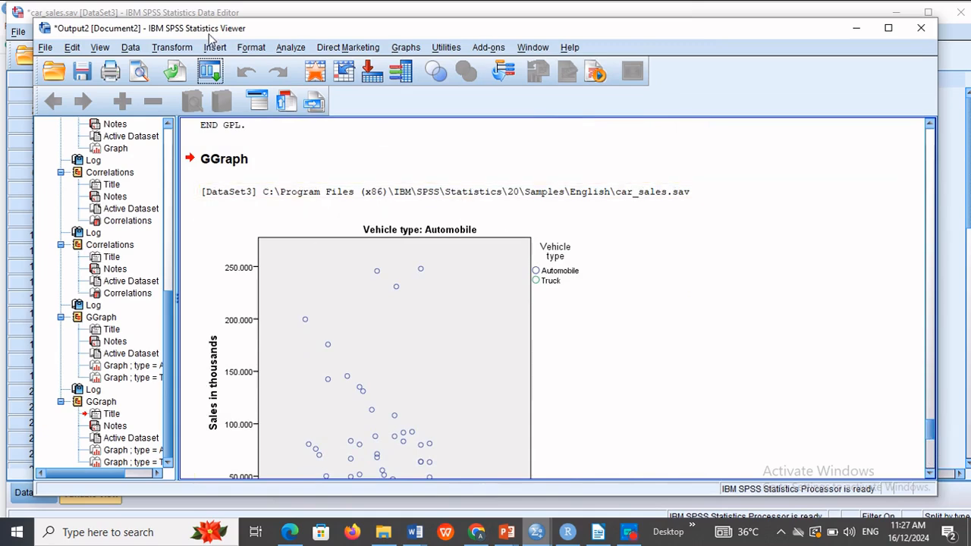
# - Reapply the file split by Vehicle type [type] with Compare groups and sorting by grouping variables
pyautogui.click(131, 48)
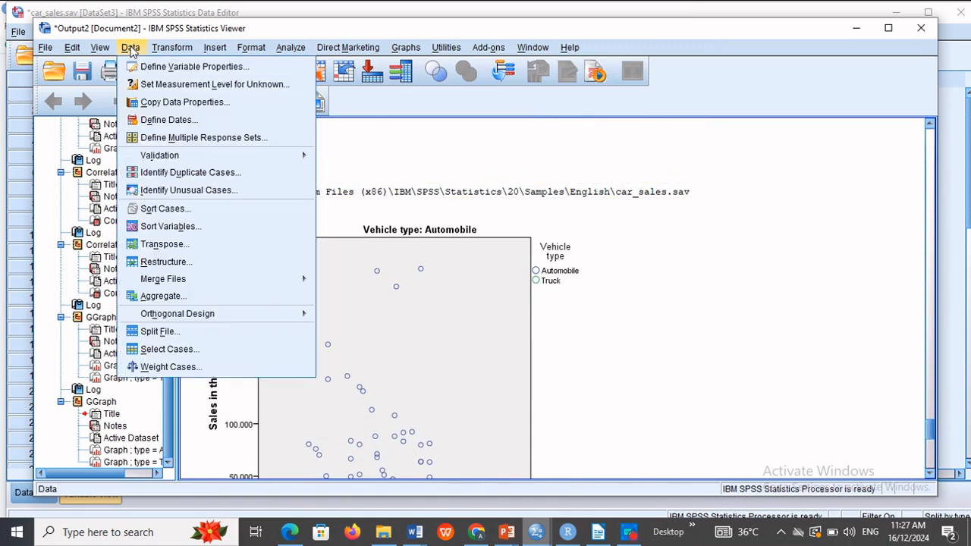
pyautogui.click(194, 332)
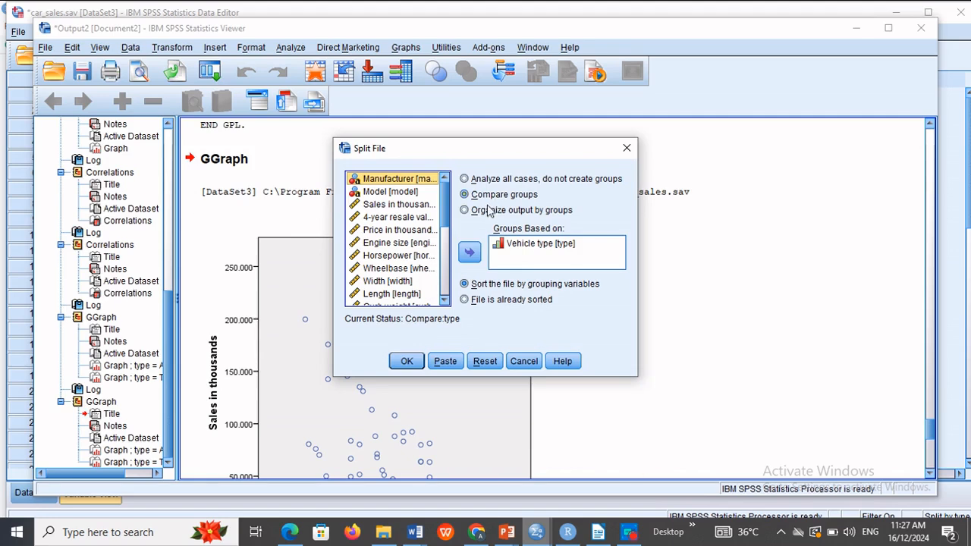
pyautogui.click(407, 362)
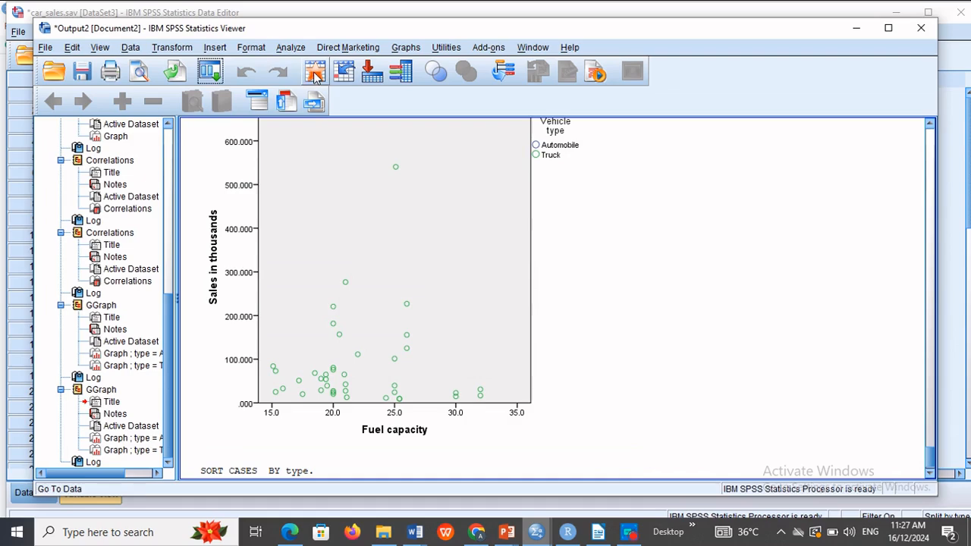
# - In the Chart Builder, remove and restore the Grouping/stacking variable zone and assign Vehicle type to Set color again
pyautogui.click(207, 80)
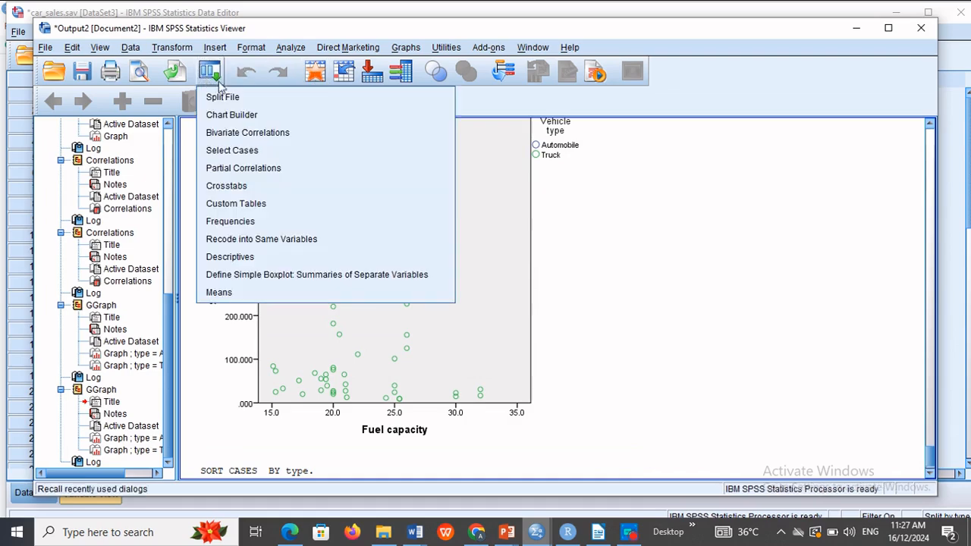
pyautogui.click(258, 114)
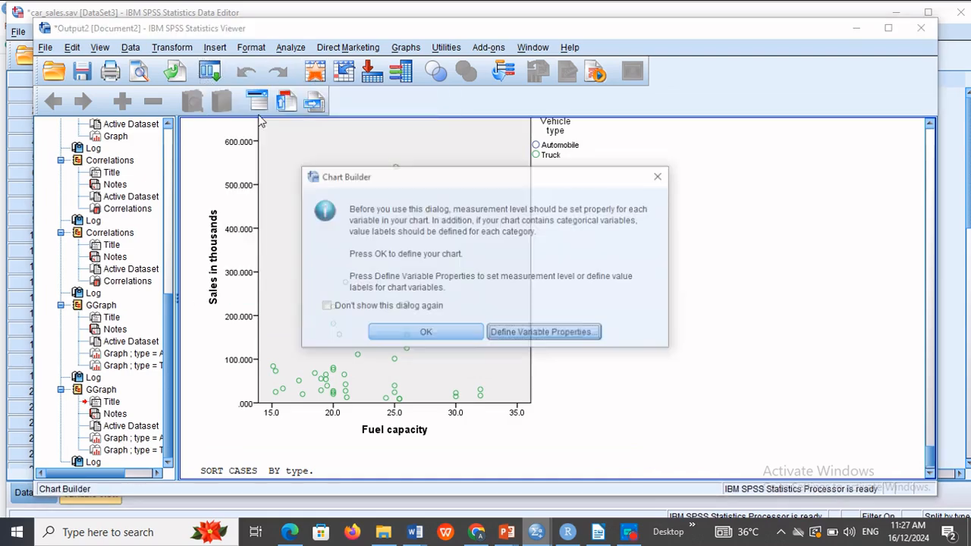
pyautogui.click(425, 335)
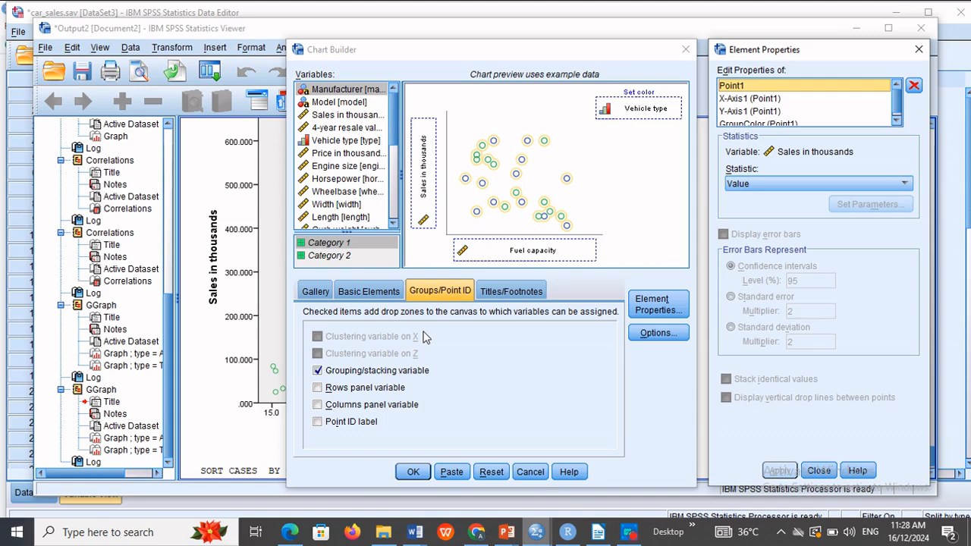
pyautogui.click(318, 371)
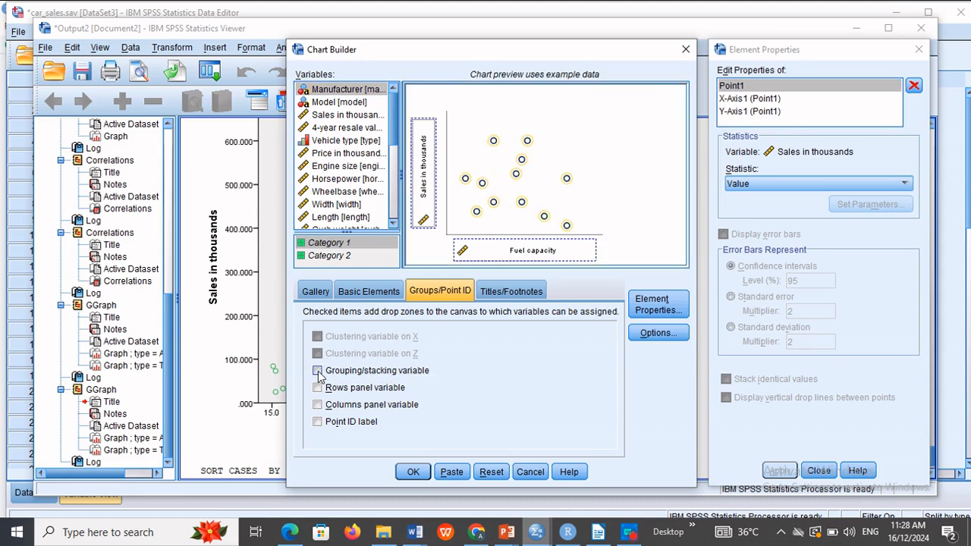
pyautogui.click(318, 371)
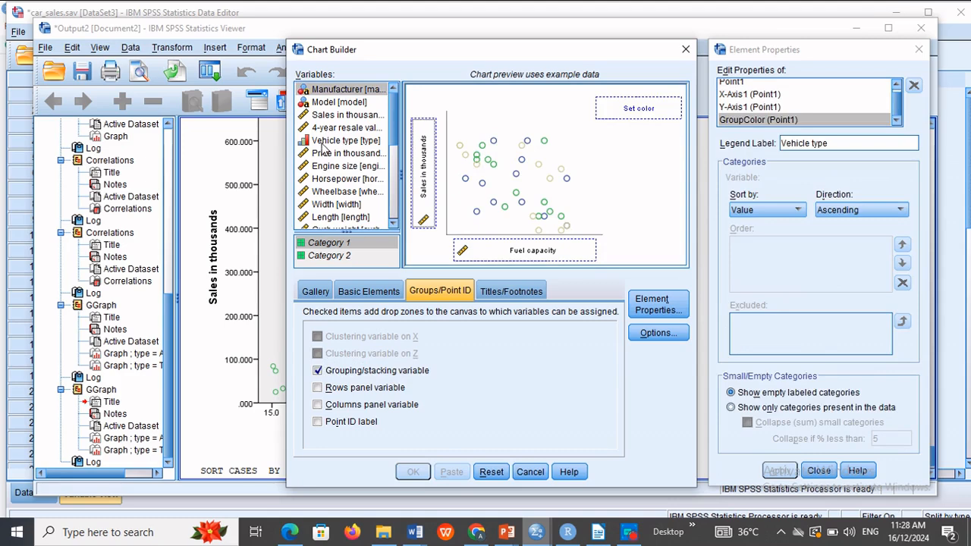
pyautogui.moveTo(326, 144); pyautogui.dragTo(607, 105)
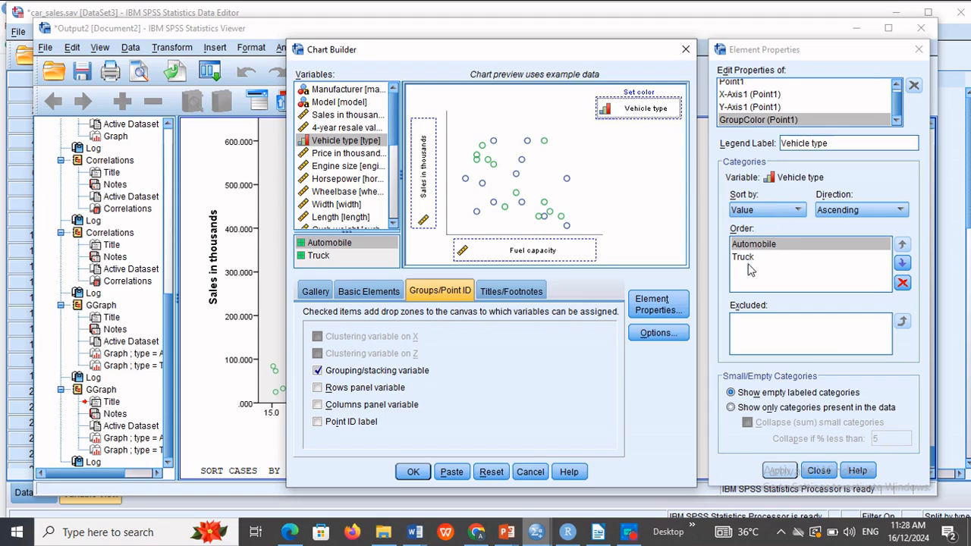
# - Review the chart options, keep the vehicle type categories sorted by Value, and generate the Sales in thousands against Fuel capacity scatter plot
pyautogui.click(317, 294)
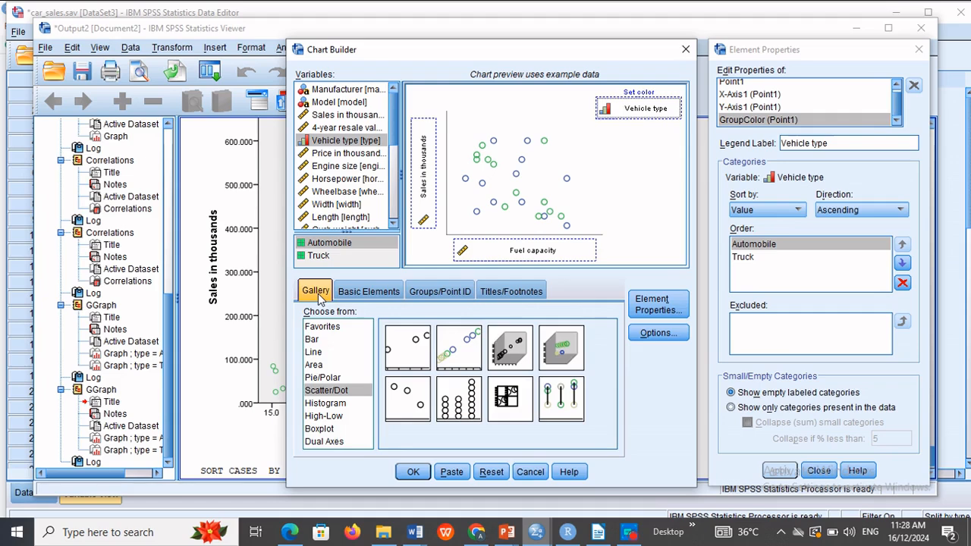
pyautogui.click(363, 294)
pyautogui.click(440, 293)
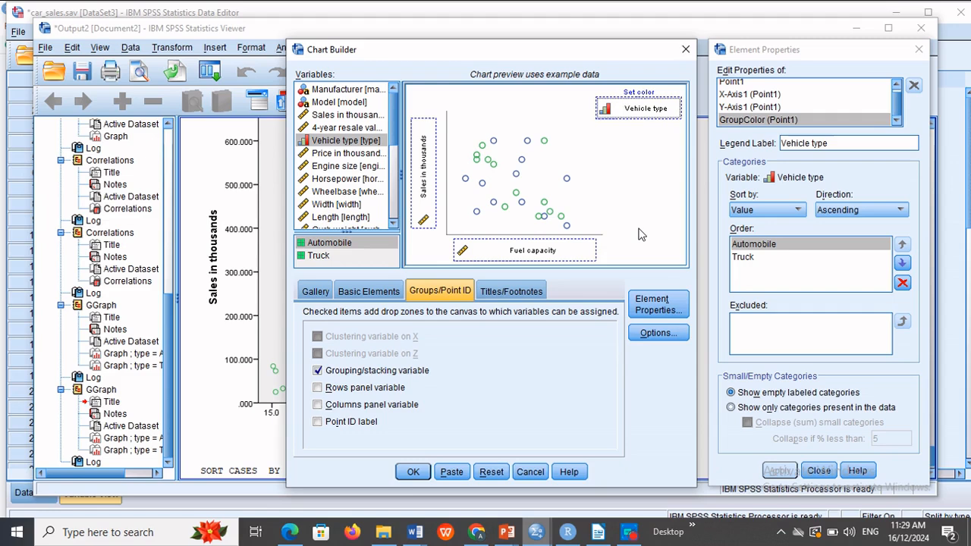
pyautogui.click(799, 210)
pyautogui.click(803, 216)
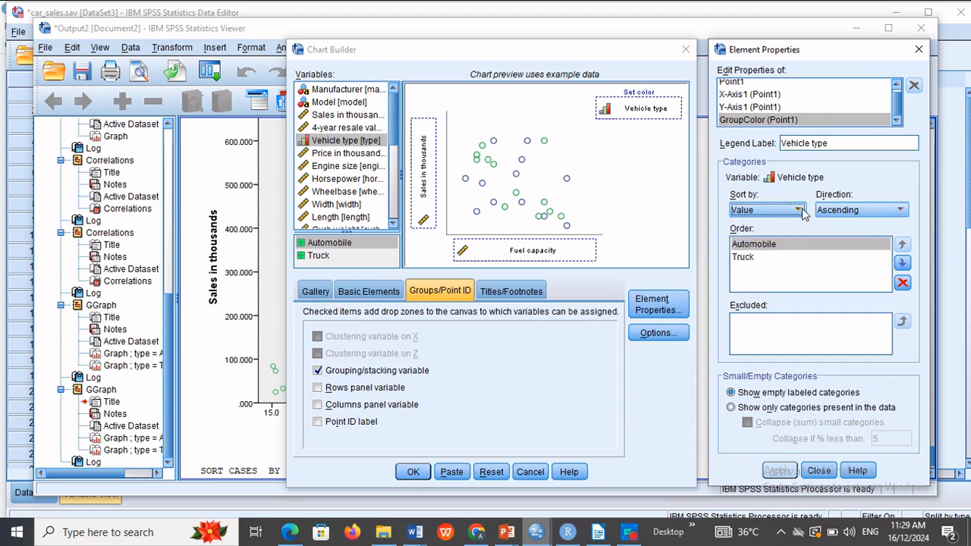
pyautogui.click(414, 475)
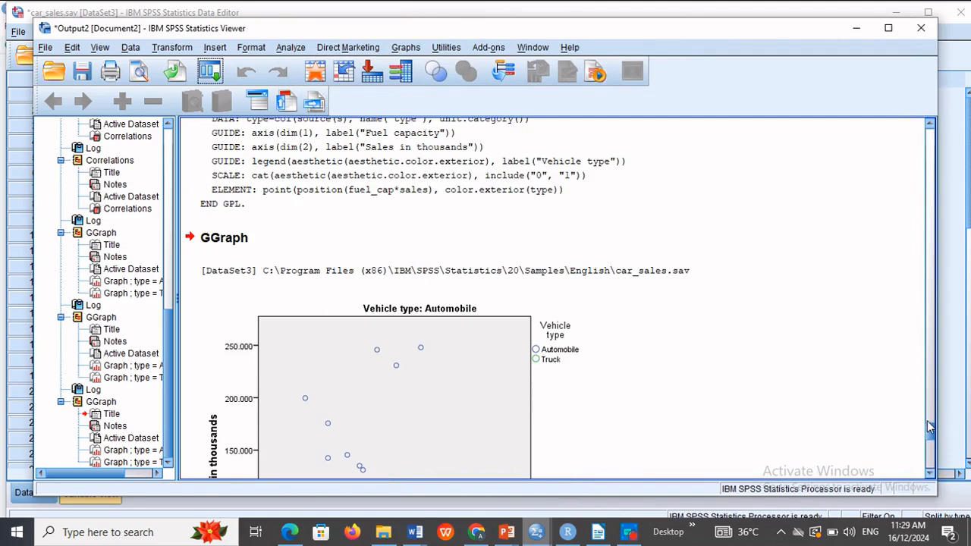
pyautogui.moveTo(930, 435); pyautogui.dragTo(930, 465)
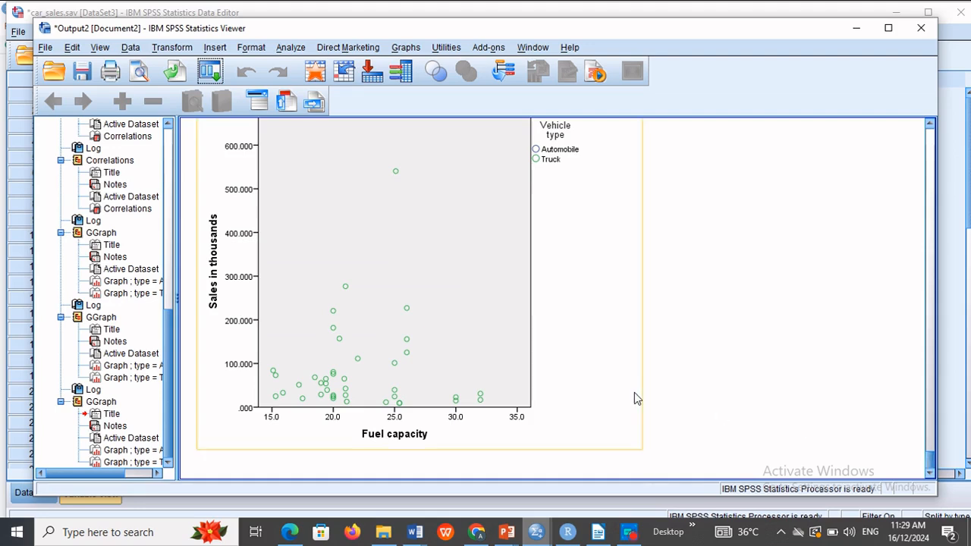
# - Switch to RStudio and copy the labelled mpg versus sales ggplot code to below the Group Scatter Plot comment
pyautogui.click(569, 534)
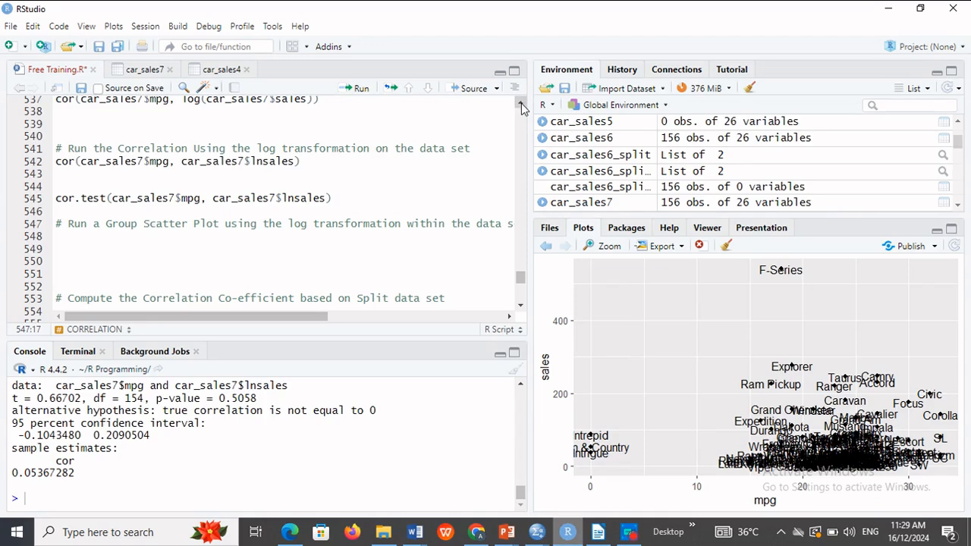
pyautogui.moveTo(521, 104); pyautogui.dragTo(521, 104)
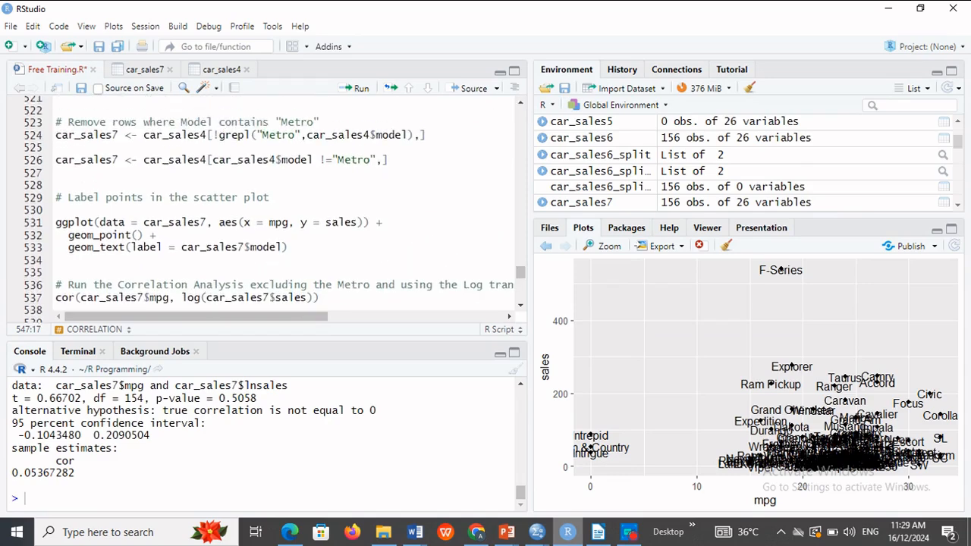
pyautogui.moveTo(288, 247); pyautogui.dragTo(48, 222)
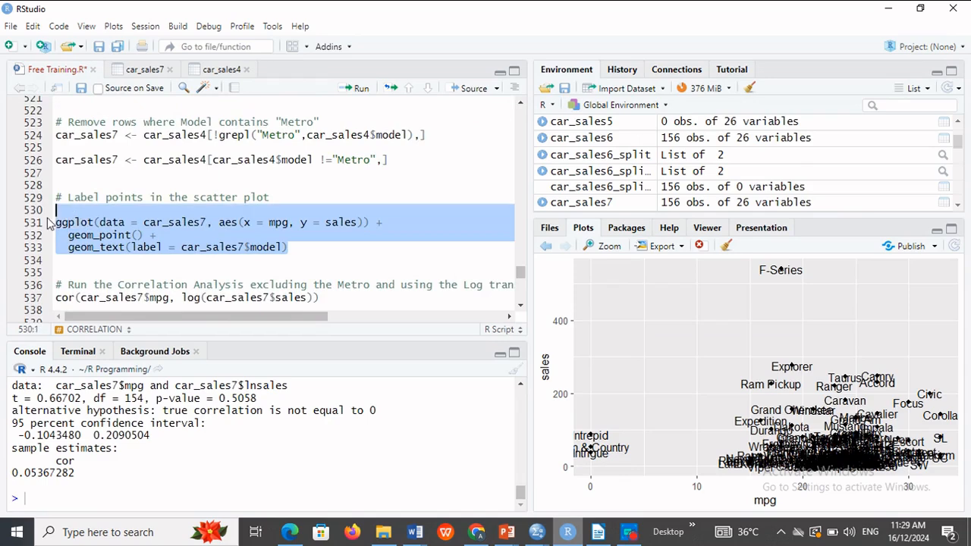
pyautogui.moveTo(48, 222); pyautogui.dragTo(47, 224)
pyautogui.hotkey('ctrl', 'c')
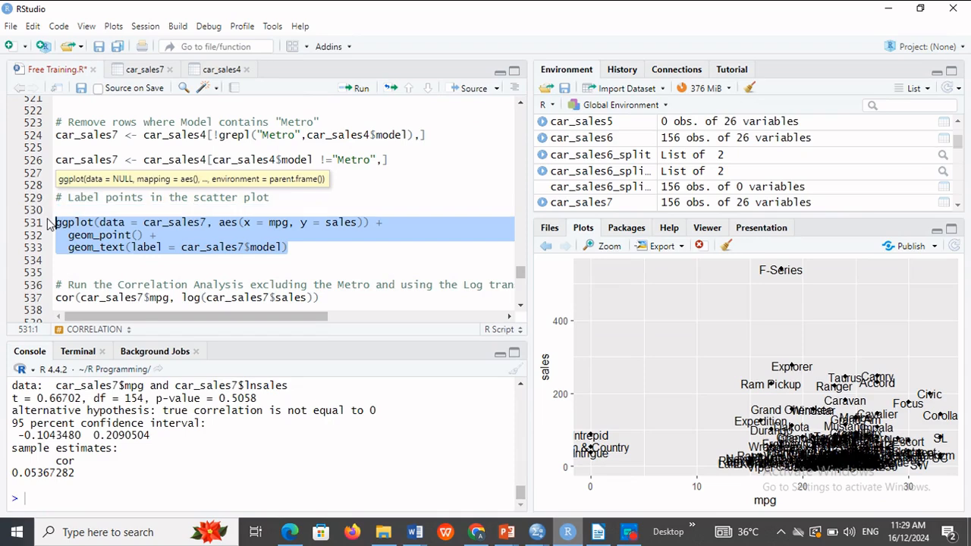
pyautogui.hotkey('ctrl', 'F9')
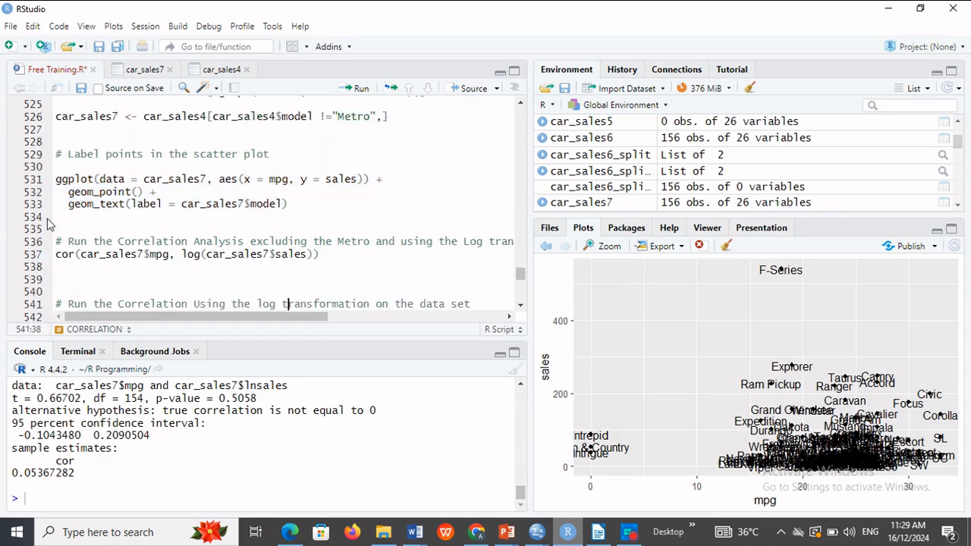
pyautogui.press('Down')
pyautogui.press('Down')
pyautogui.press('Down')
pyautogui.press('Down')
pyautogui.press('Down')
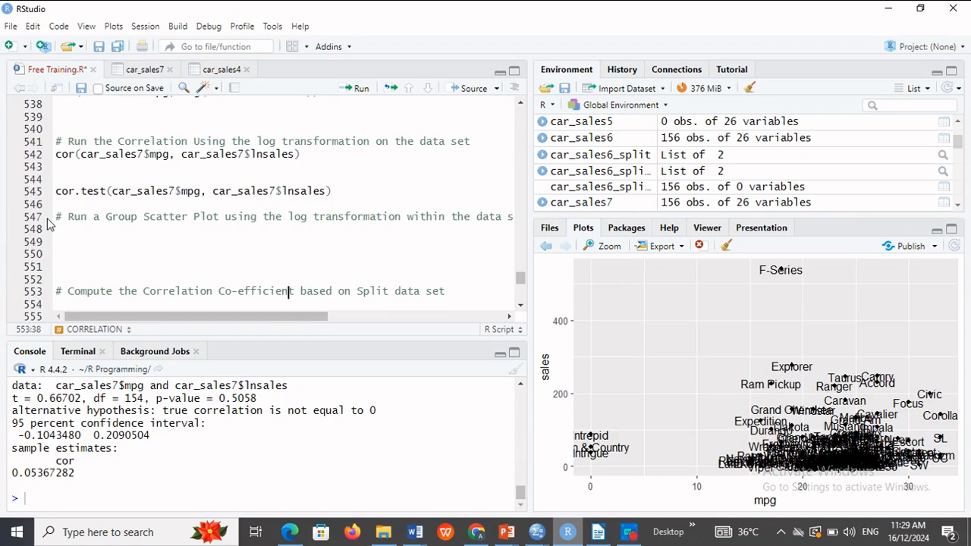
pyautogui.press('Up')
pyautogui.hotkey('ctrl', 'v')
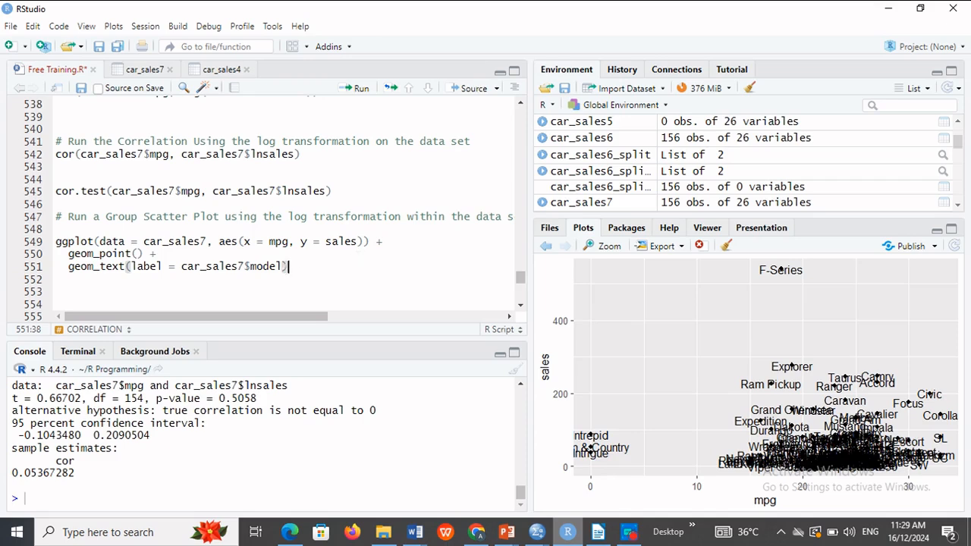
# - Remove the geom_text label layer from the pasted ggplot code
pyautogui.press('Left')
pyautogui.press('Home')
pyautogui.hotkey('shift', 'Right')
pyautogui.hotkey('shift', 'Right')
pyautogui.hotkey('shift', 'Right')
pyautogui.hotkey('shift', 'Right')
pyautogui.hotkey('shift', 'Right')
pyautogui.hotkey('shift', 'Right')
pyautogui.hotkey('shift', 'Right')
pyautogui.hotkey('shift', 'Right')
pyautogui.hotkey('shift', 'Right')
pyautogui.hotkey('shift', 'Right')
pyautogui.hotkey('shift', 'Right')
pyautogui.hotkey('shift', 'Right')
pyautogui.hotkey('shift', 'Right')
pyautogui.hotkey('shift', 'Right')
pyautogui.hotkey('shift', 'Right')
pyautogui.hotkey('shift', 'Right')
pyautogui.hotkey('shift', 'Right')
pyautogui.hotkey('shift', 'Right')
pyautogui.hotkey('shift', 'Right')
pyautogui.hotkey('shift', 'Right')
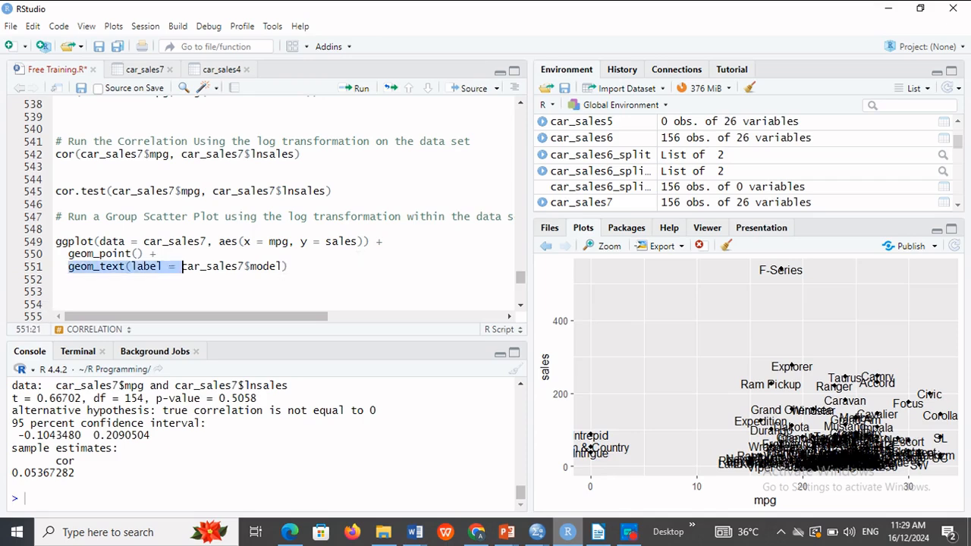
pyautogui.press('BackSpace')
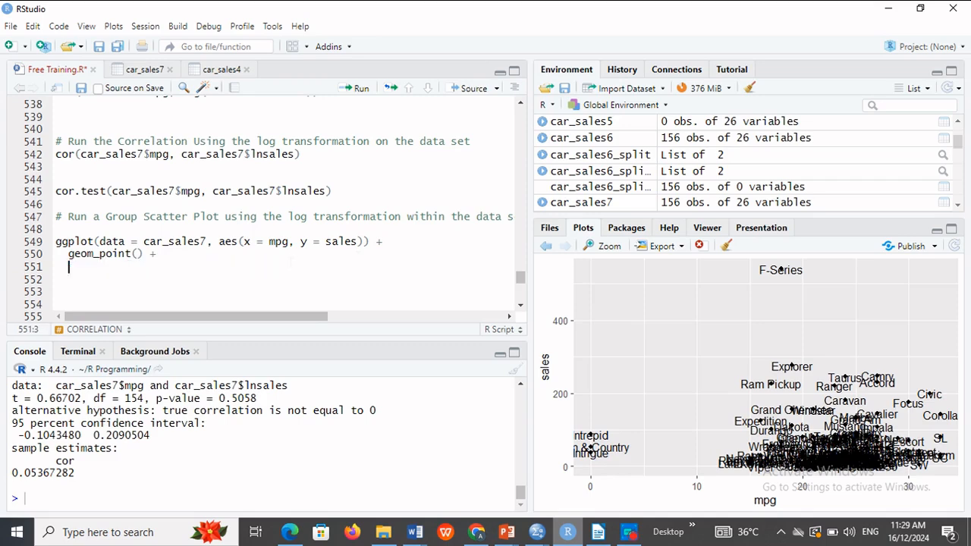
# - Add col = type to the aes mapping of the pasted ggplot call
pyautogui.click(357, 242)
pyautogui.write(',')
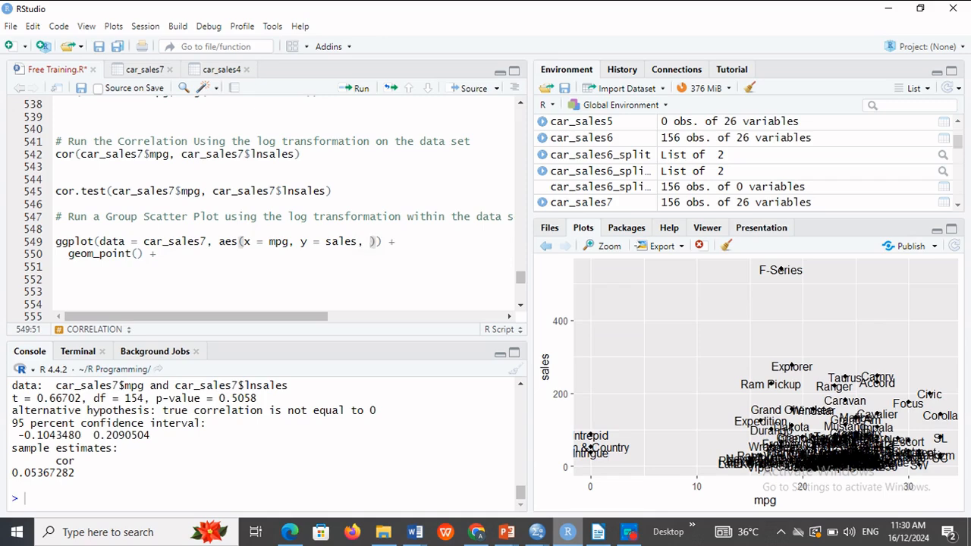
pyautogui.write('col')
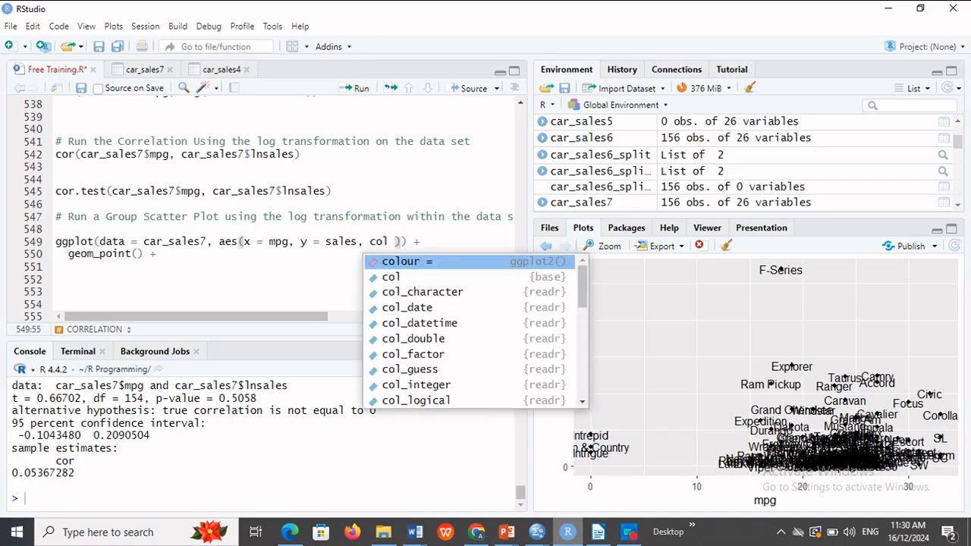
pyautogui.write(' = ty')
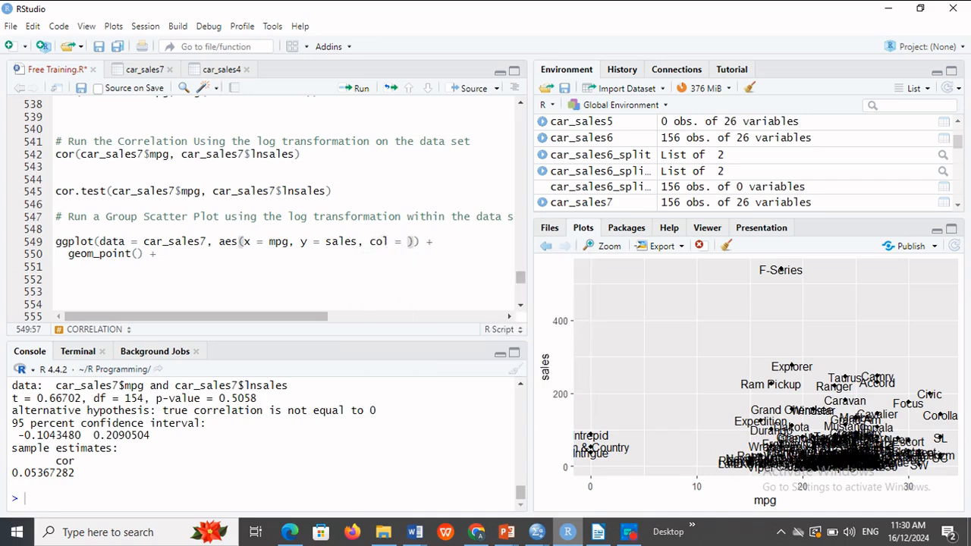
pyautogui.write('pe')
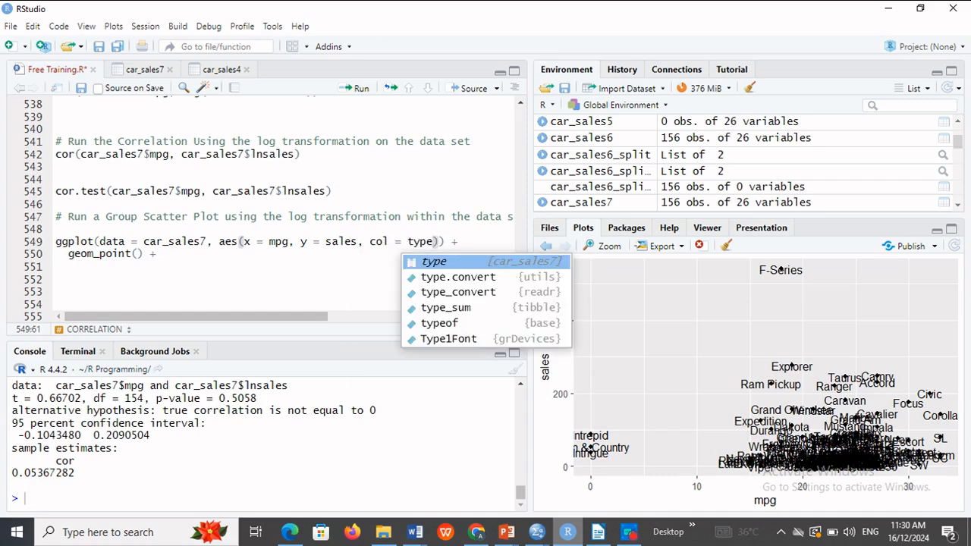
pyautogui.click(462, 262)
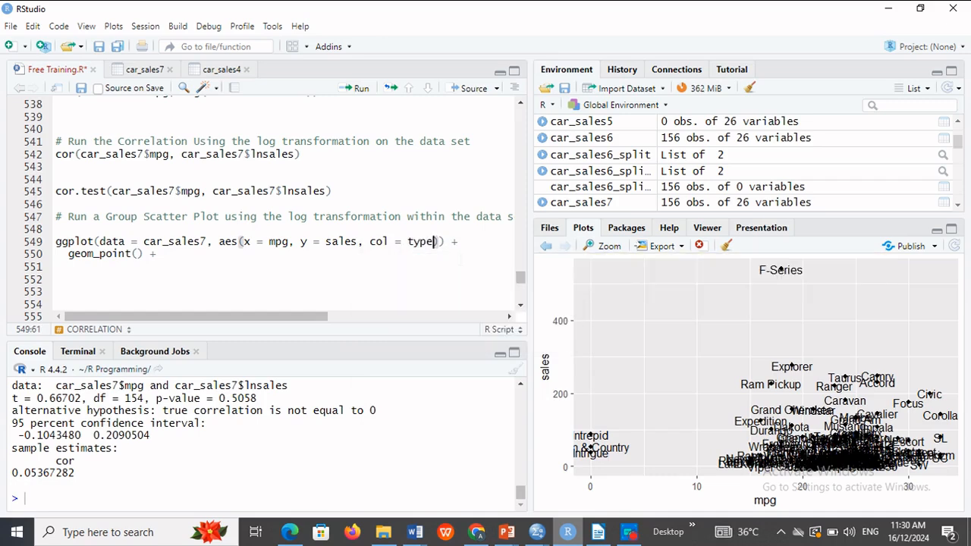
# - Remove the trailing + after geom_point() and run the scatter plot code with col = type
pyautogui.press('Down')
pyautogui.press('BackSpace')
pyautogui.hotkey('shift', 'Up')
pyautogui.hotkey('shift', 'Home')
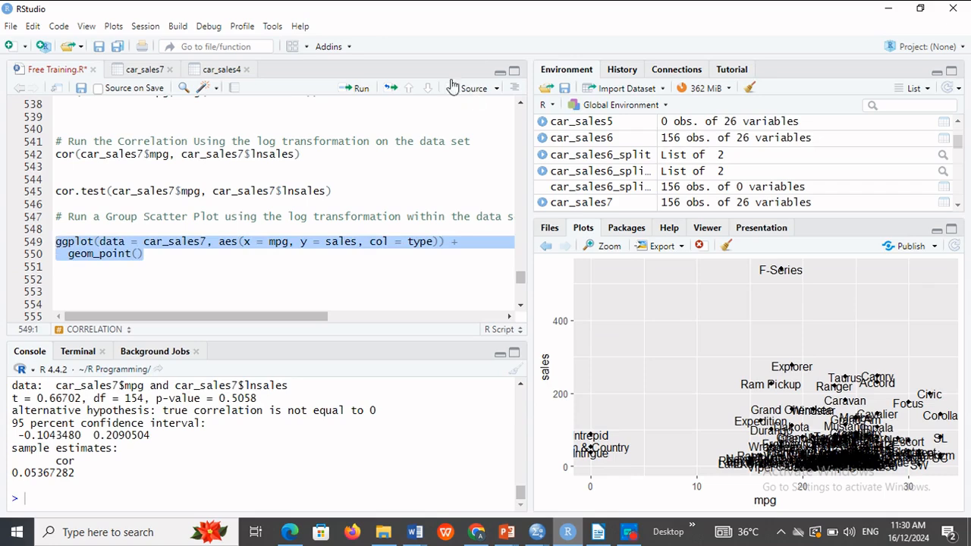
pyautogui.click(361, 88)
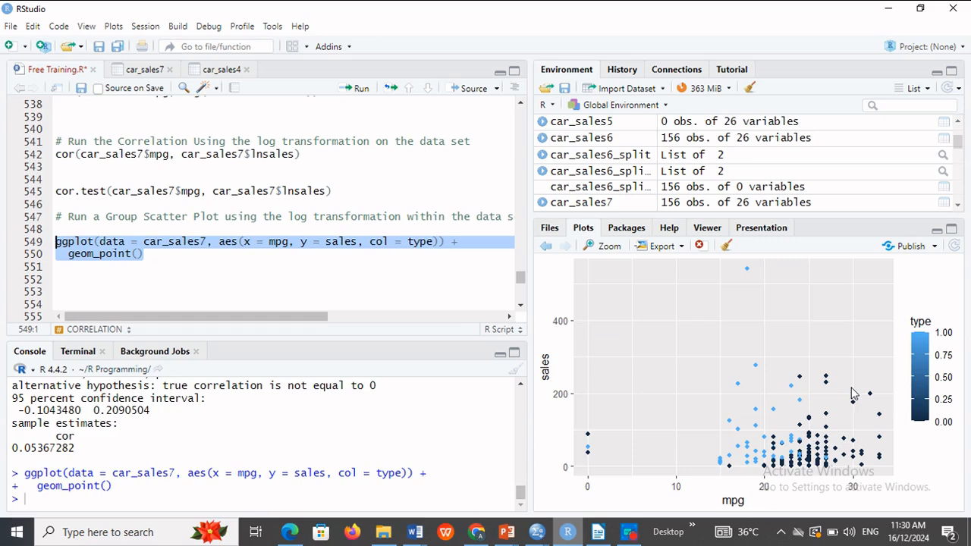
# - Duplicate the two-line grouped scatter plot code below the original, starting on line 552
pyautogui.click(144, 255)
pyautogui.moveTo(144, 255); pyautogui.dragTo(47, 244)
pyautogui.hotkey('ctrl', 'c')
pyautogui.press('Down')
pyautogui.press('Down')
pyautogui.press('Down')
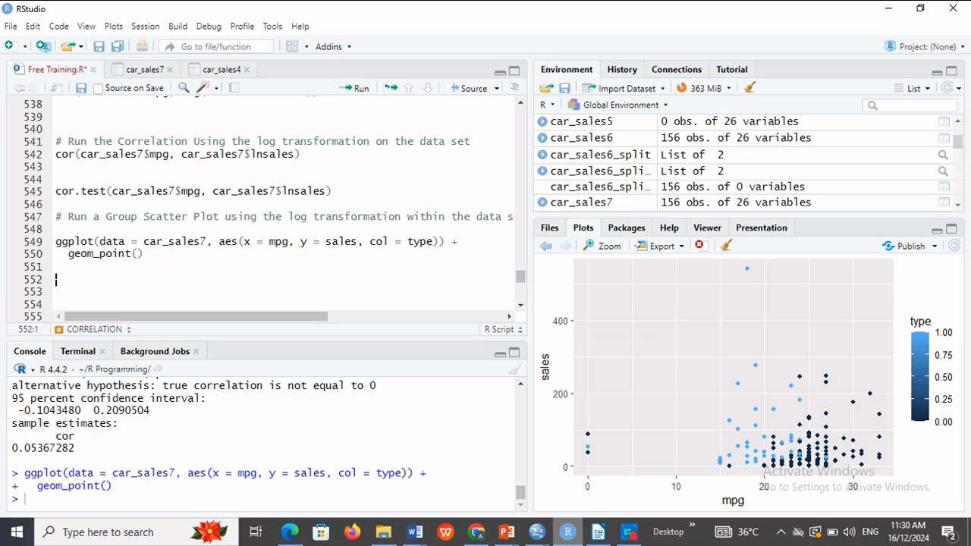
pyautogui.hotkey('ctrl', 'v')
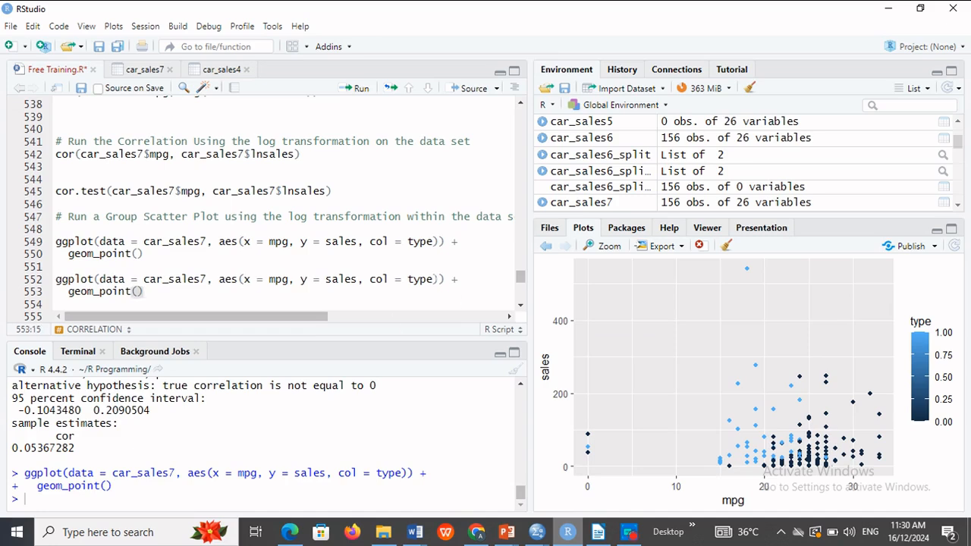
# - Rename the col argument to colour in the duplicated ggplot code and run it
pyautogui.moveTo(432, 279); pyautogui.dragTo(414, 280)
pyautogui.click(390, 279)
pyautogui.doubleClick(379, 279)
pyautogui.write('ccolour')
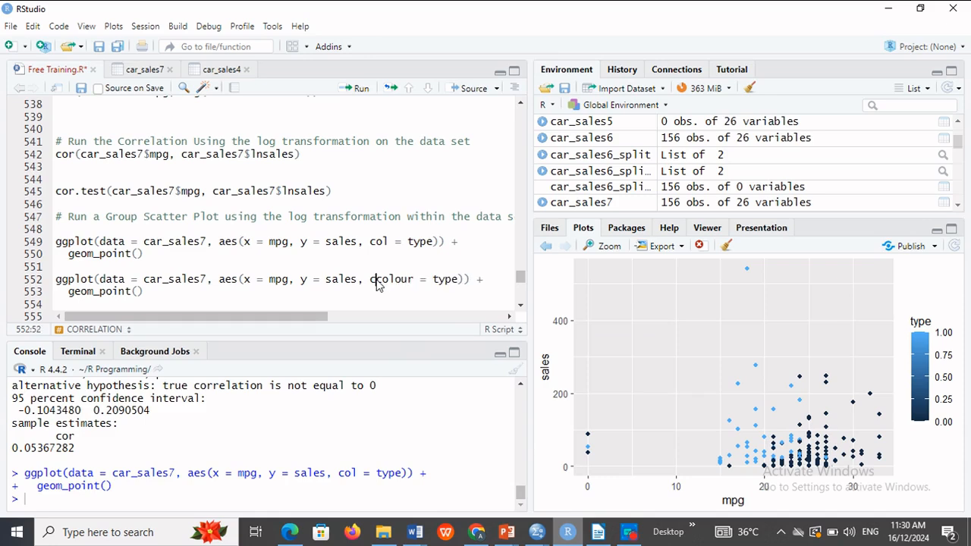
pyautogui.press('BackSpace')
pyautogui.click(156, 292)
pyautogui.moveTo(156, 292); pyautogui.dragTo(55, 279)
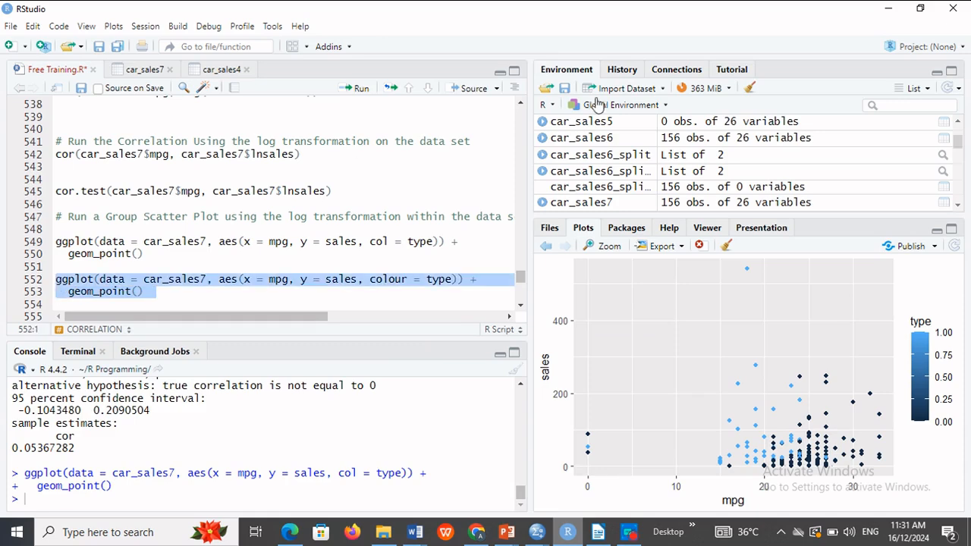
pyautogui.click(361, 89)
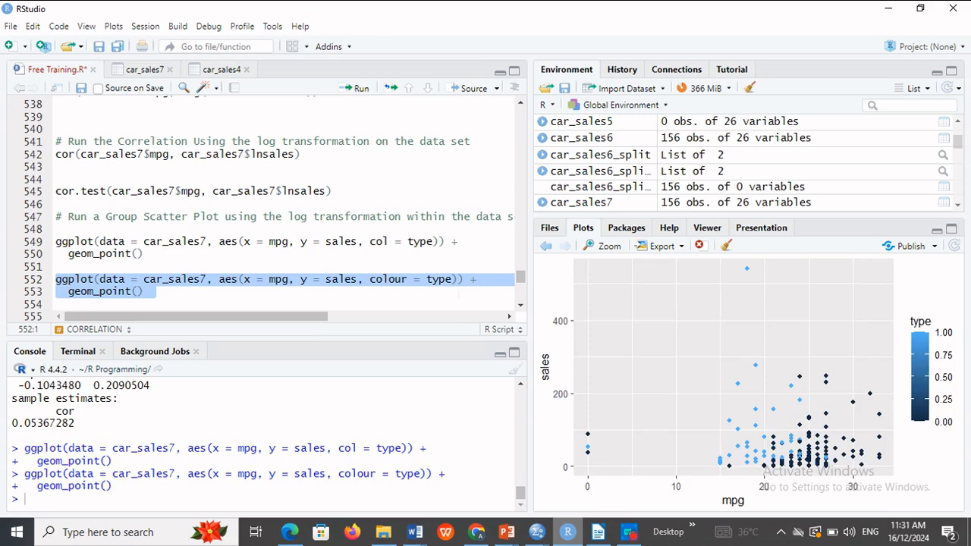
# - Replace type with the quoted value "red" for the colour argument in the duplicated ggplot call
pyautogui.click(448, 281)
pyautogui.press('Right')
pyautogui.press('BackSpace')
pyautogui.press('BackSpace')
pyautogui.press('BackSpace')
pyautogui.press('BackSpace')
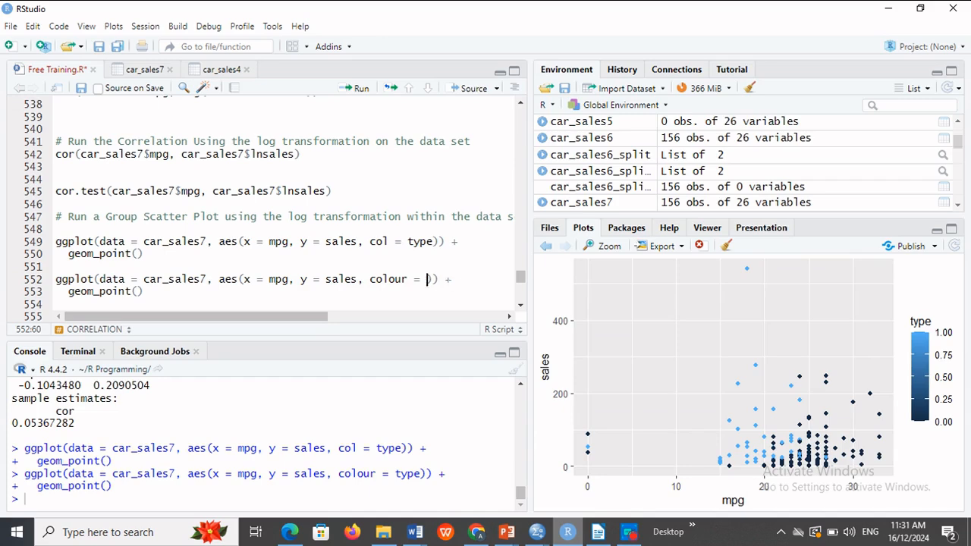
pyautogui.write('red')
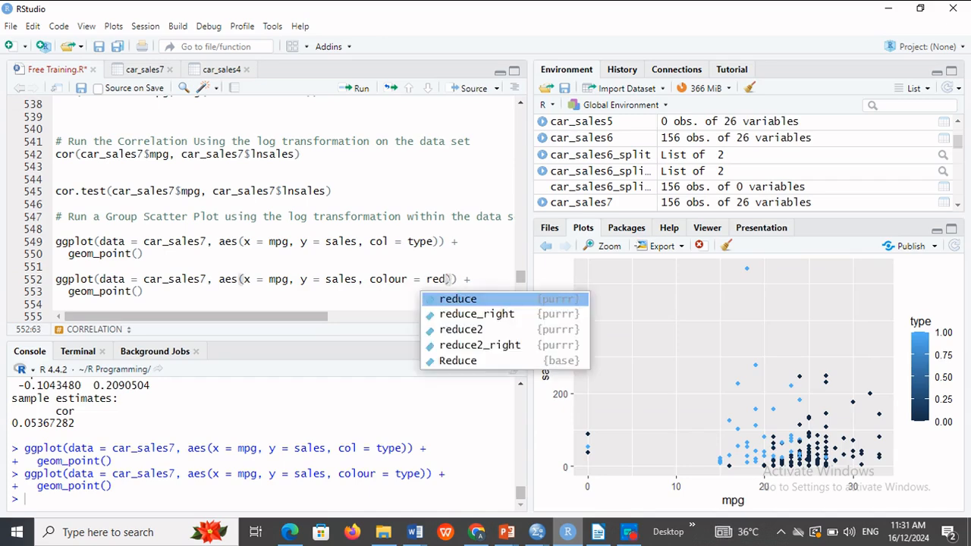
pyautogui.press('Left')
pyautogui.press('Left')
pyautogui.press('Left')
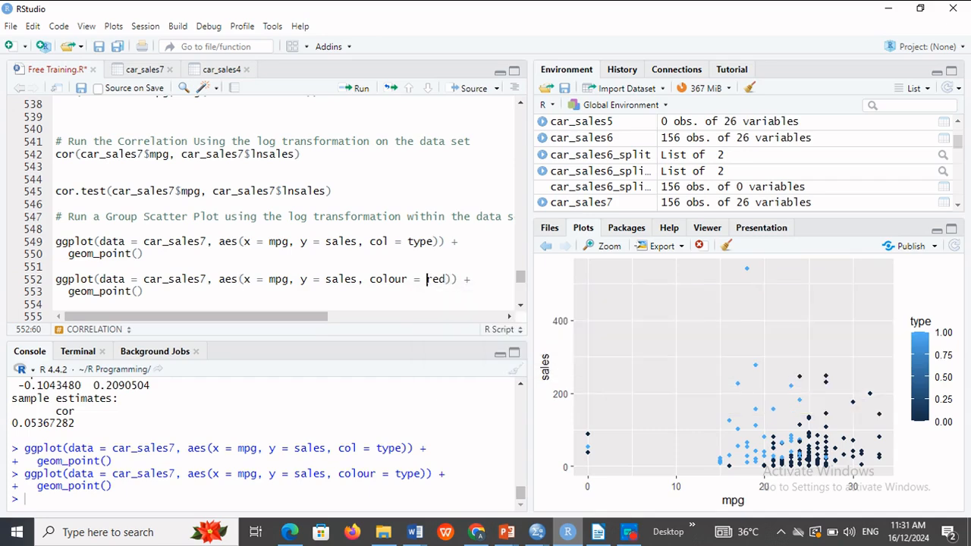
pyautogui.write('"')
pyautogui.press('Right')
pyautogui.press('Right')
pyautogui.press('Right')
pyautogui.write('"')
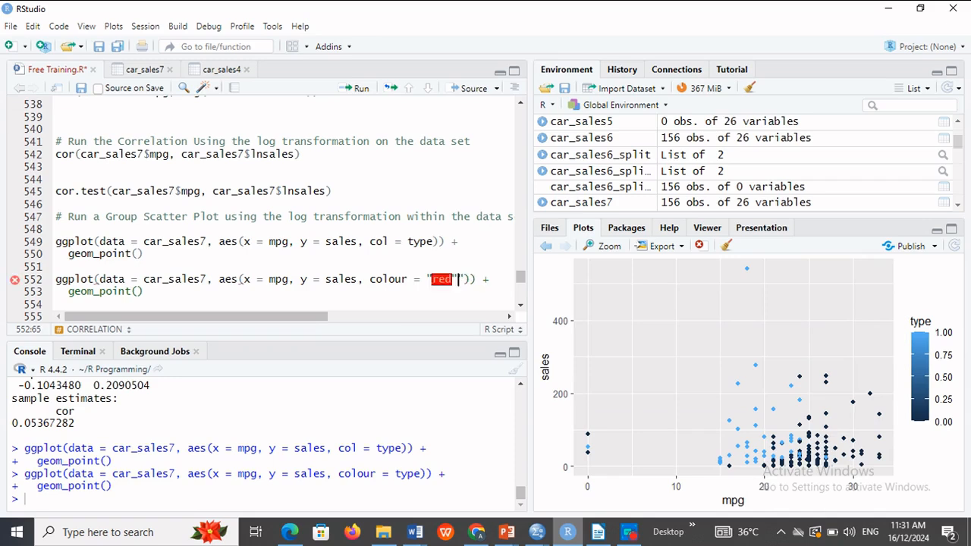
# - Correct the extra quotation mark and closing parentheses around colour = "red" and run the scatter plot code
pyautogui.click(151, 292)
pyautogui.click(475, 280)
pyautogui.press('BackSpace')
pyautogui.moveTo(143, 302); pyautogui.dragTo(57, 280)
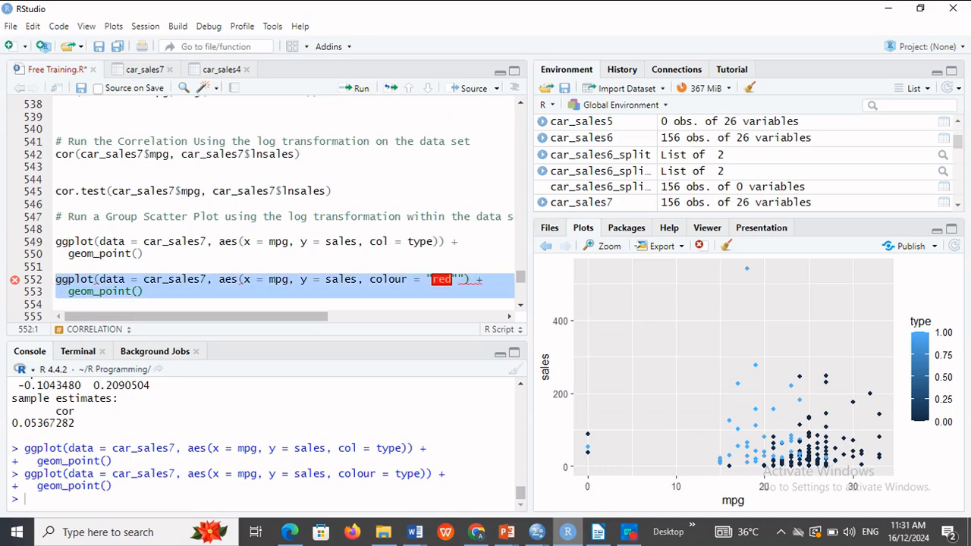
pyautogui.click(466, 280)
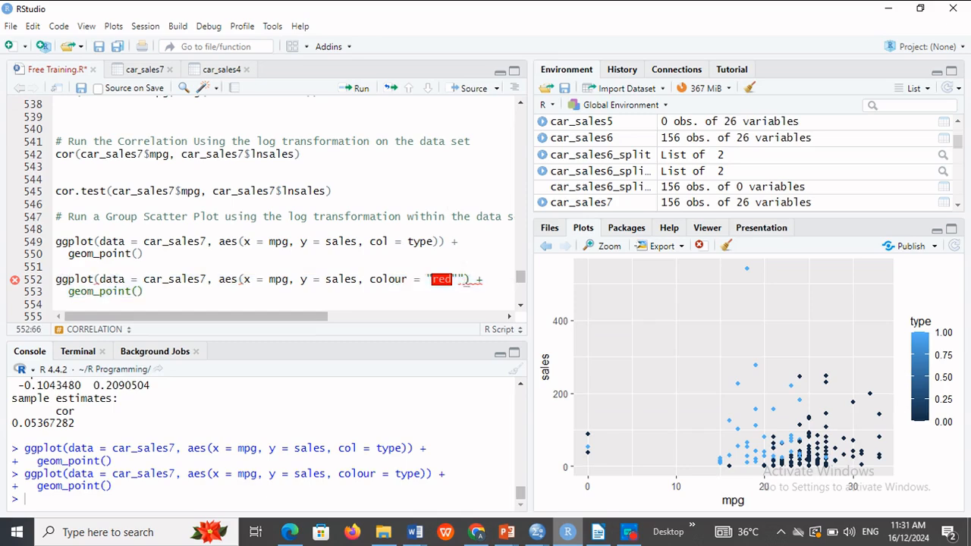
pyautogui.press('BackSpace')
pyautogui.press('Down')
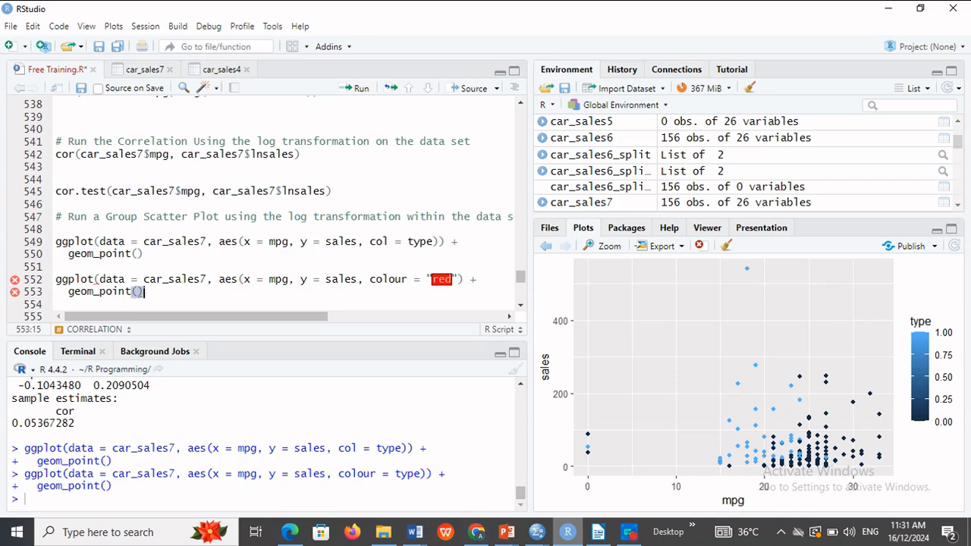
pyautogui.click(465, 280)
pyautogui.write(')')
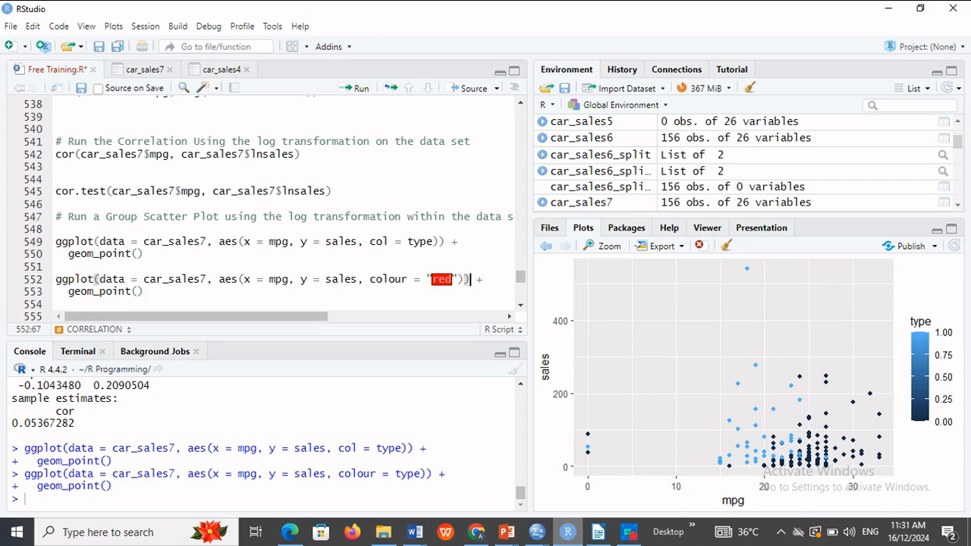
pyautogui.moveTo(142, 292); pyautogui.dragTo(48, 286)
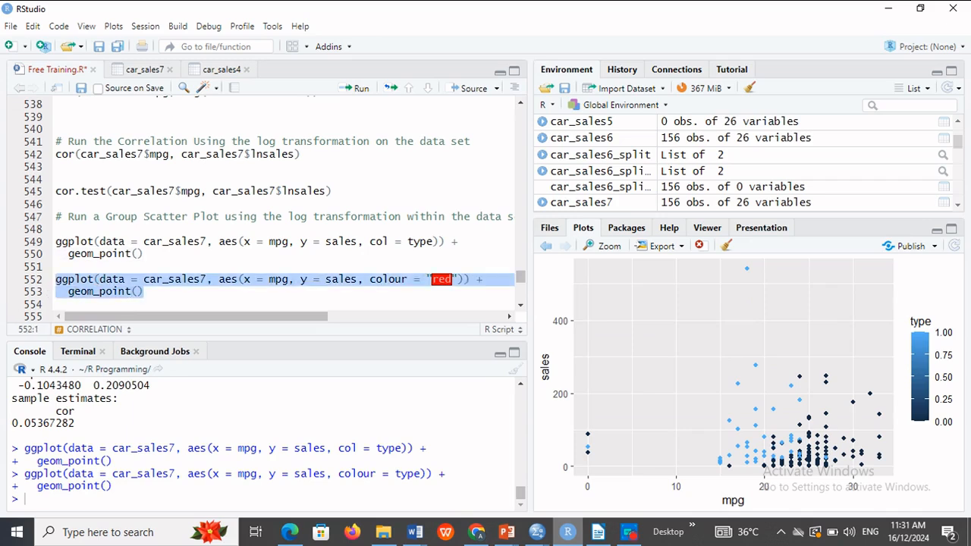
pyautogui.click(361, 89)
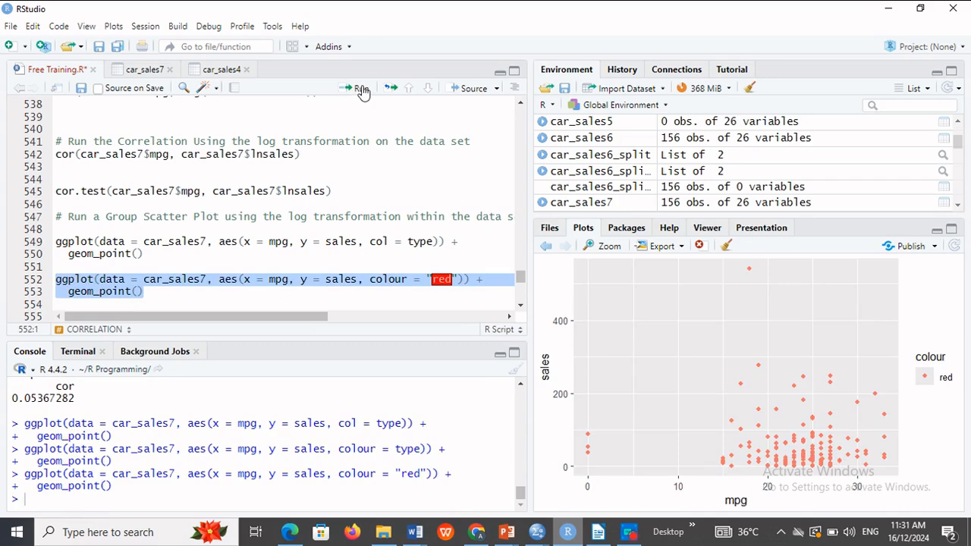
# - Set the duplicated plot's colour argument back to type and rerun the scatter plot code
pyautogui.click(448, 280)
pyautogui.press('BackSpace')
pyautogui.press('BackSpace')
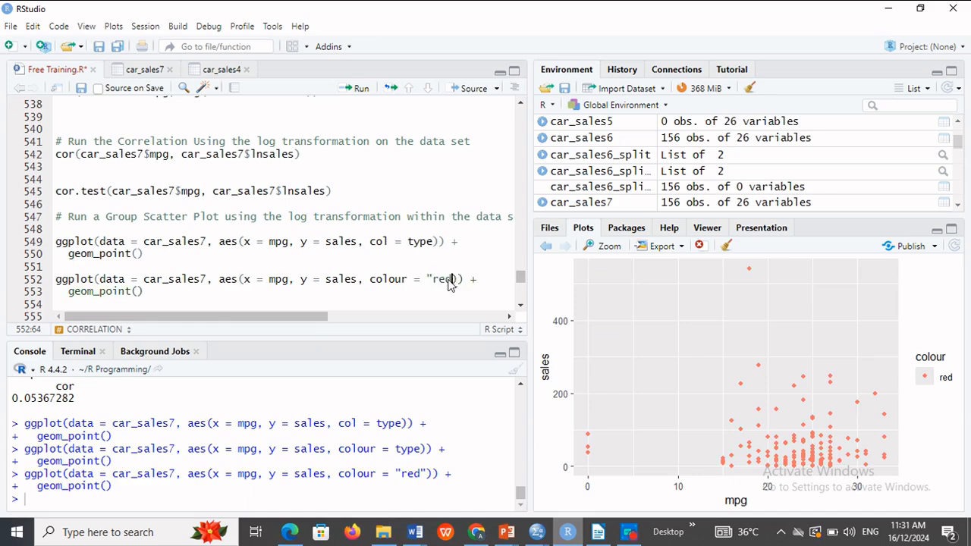
pyautogui.write('type')
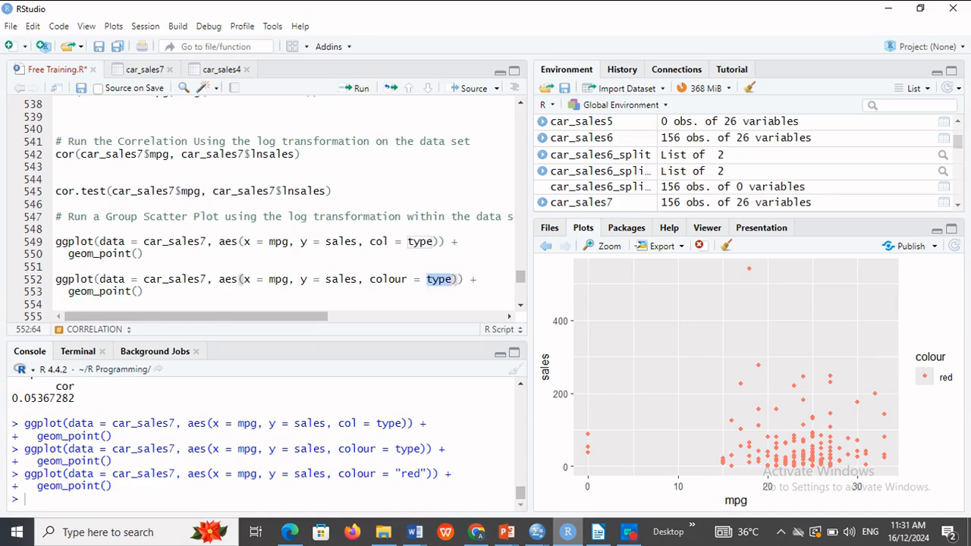
pyautogui.moveTo(145, 292); pyautogui.dragTo(50, 283)
pyautogui.hotkey('ctrl', 'c')
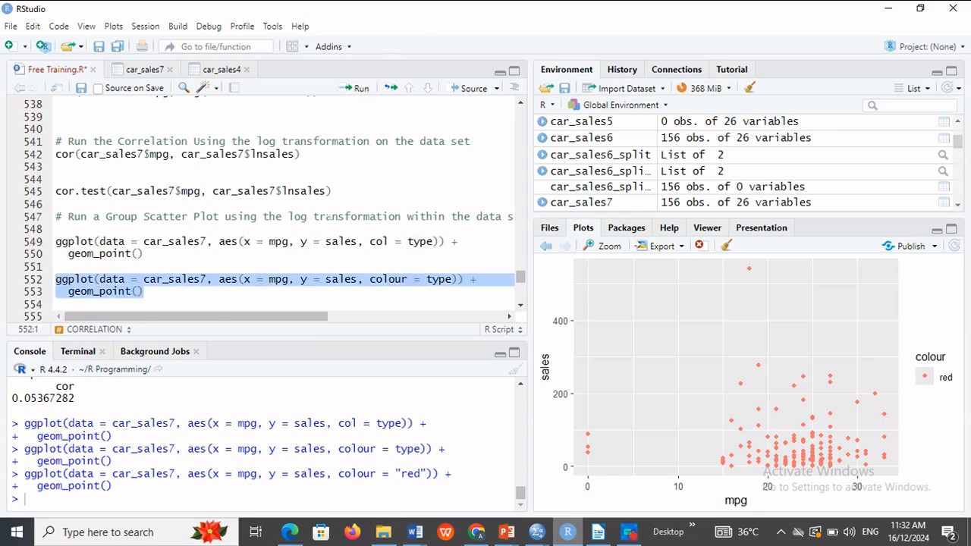
pyautogui.click(360, 91)
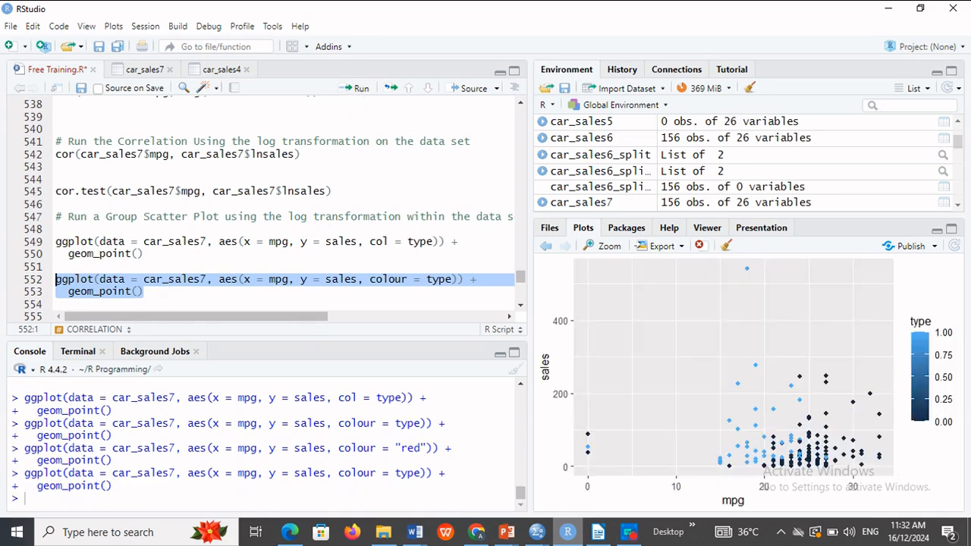
# - Paste a third copy of the ggplot code below the second one and append a facet_wrap() layer after geom_point()
pyautogui.click(156, 291)
pyautogui.press('Return')
pyautogui.press('Return')
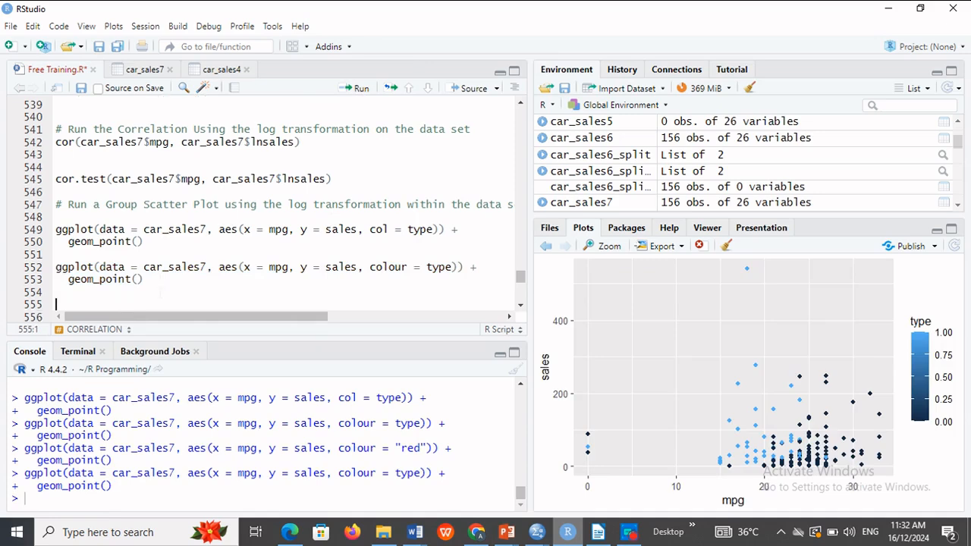
pyautogui.hotkey('ctrl', 'v')
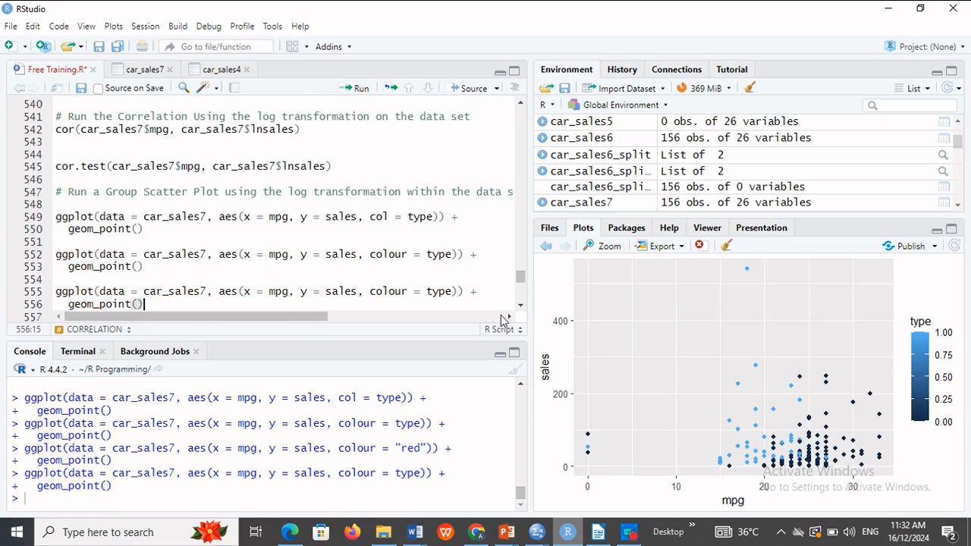
pyautogui.scroll(-2, 521, 308)
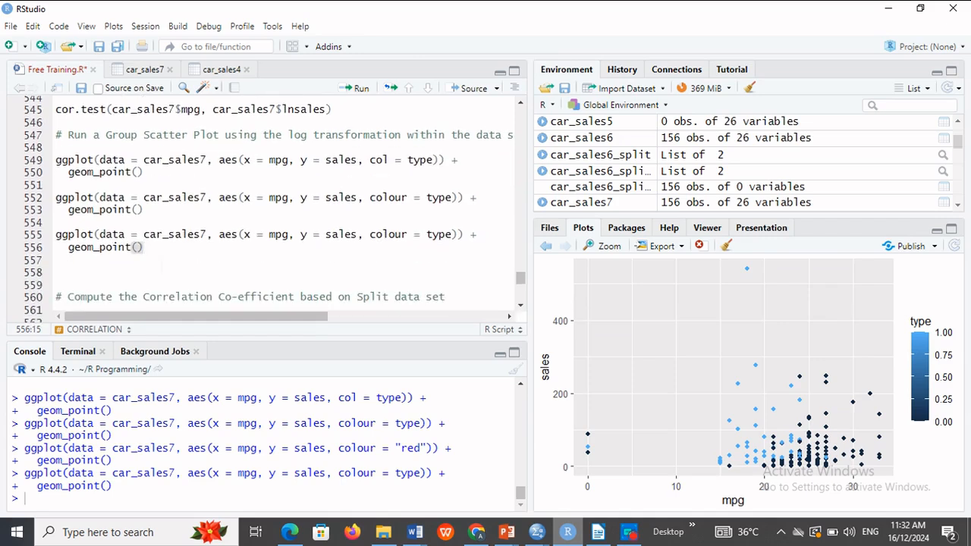
pyautogui.write('+')
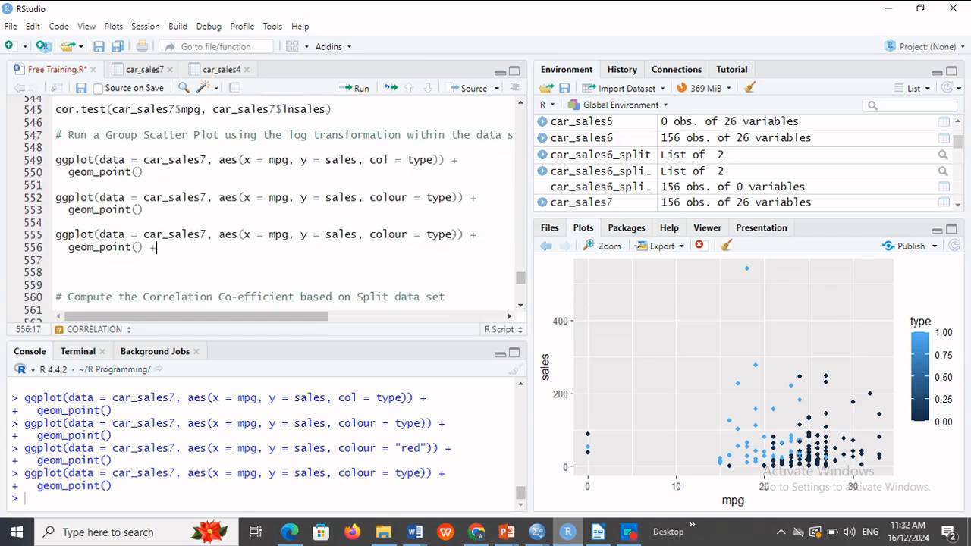
pyautogui.press('Return')
pyautogui.write('face')
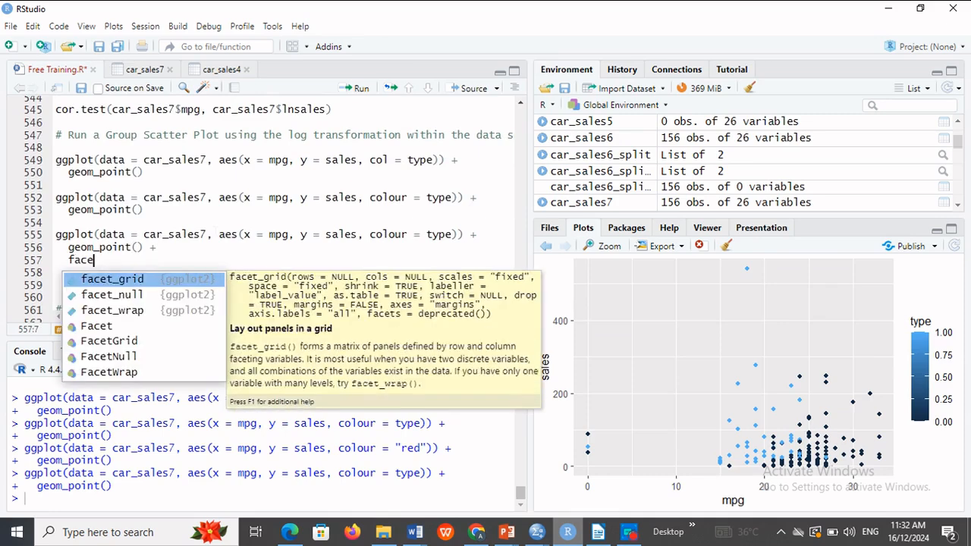
pyautogui.click(150, 311)
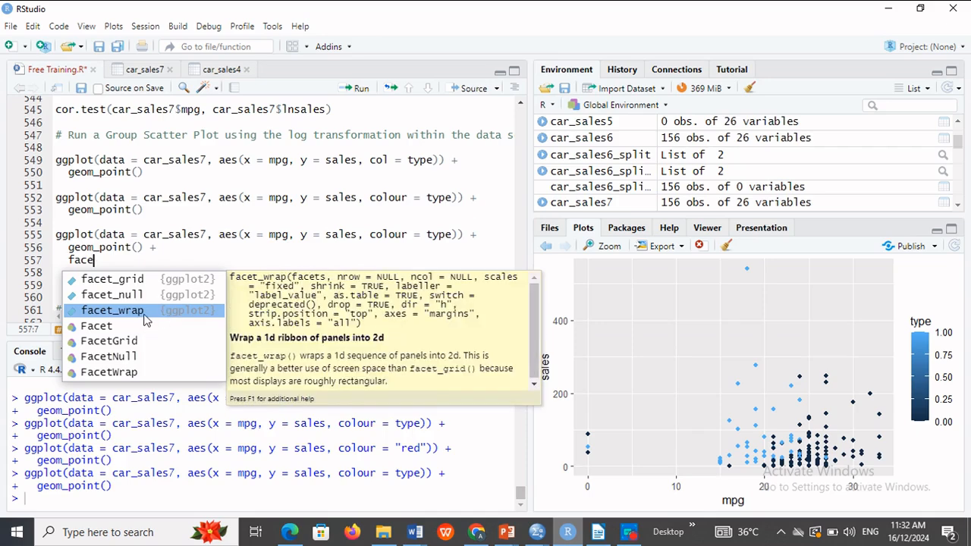
pyautogui.click(144, 312)
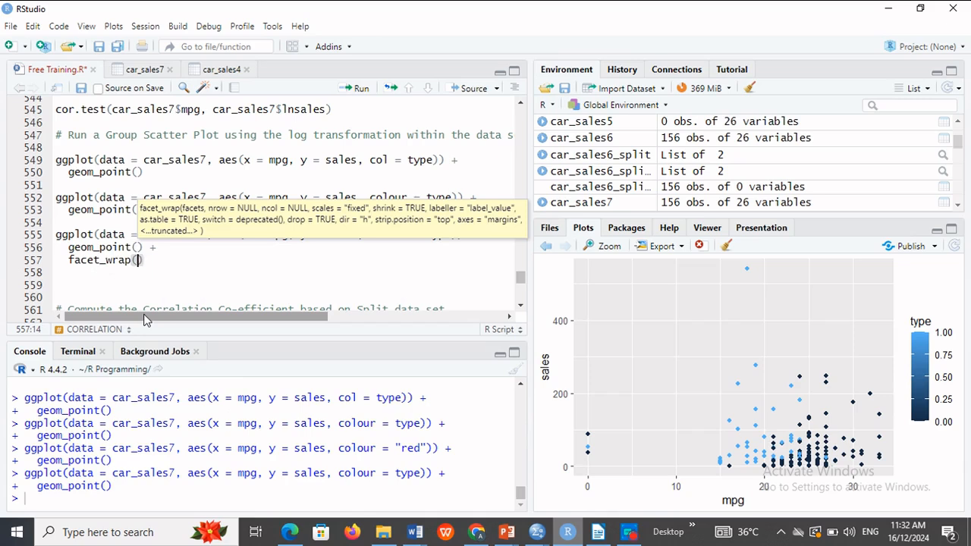
# - Enter type as the argument of the facet_wrap() layer
pyautogui.write('ty')
pyautogui.press('BackSpace')
pyautogui.press('BackSpace')
pyautogui.write('1')
pyautogui.press('BackSpace')
pyautogui.write('`')
pyautogui.press('BackSpace')
pyautogui.write('type')
pyautogui.press('Escape')
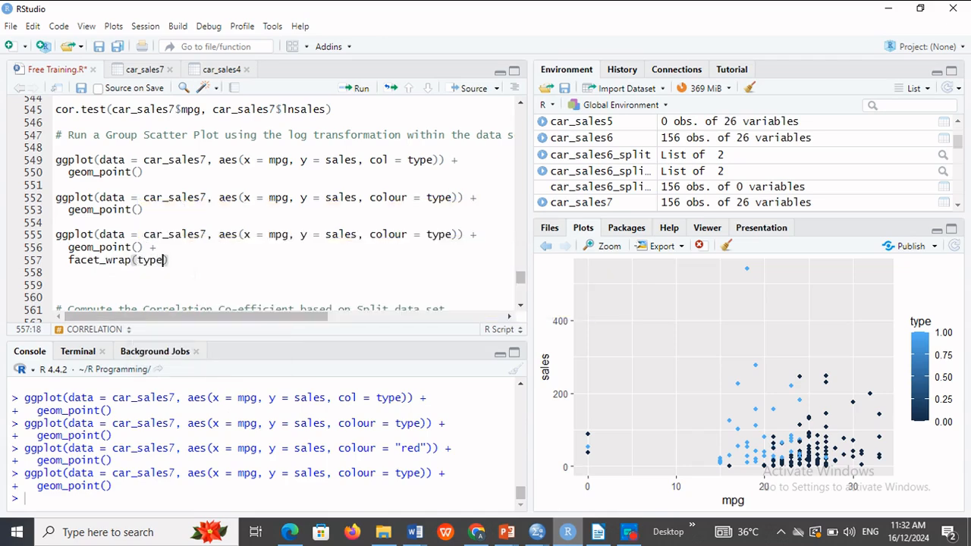
# - Run the complete ggplot block that ends with facet_wrap(type)
pyautogui.press('End')
pyautogui.hotkey('shift', 'Up')
pyautogui.hotkey('shift', 'Up')
pyautogui.hotkey('shift', 'Home')
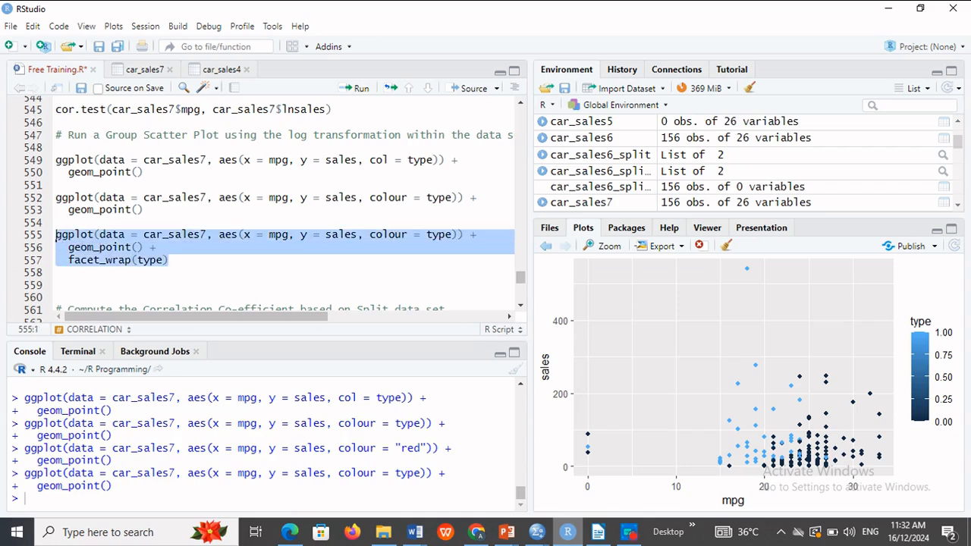
pyautogui.click(361, 88)
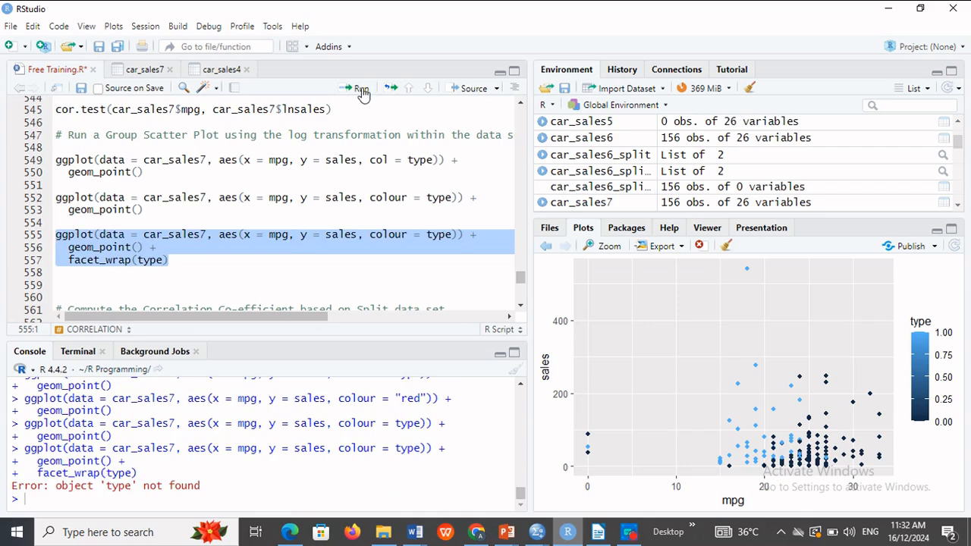
pyautogui.click(138, 261)
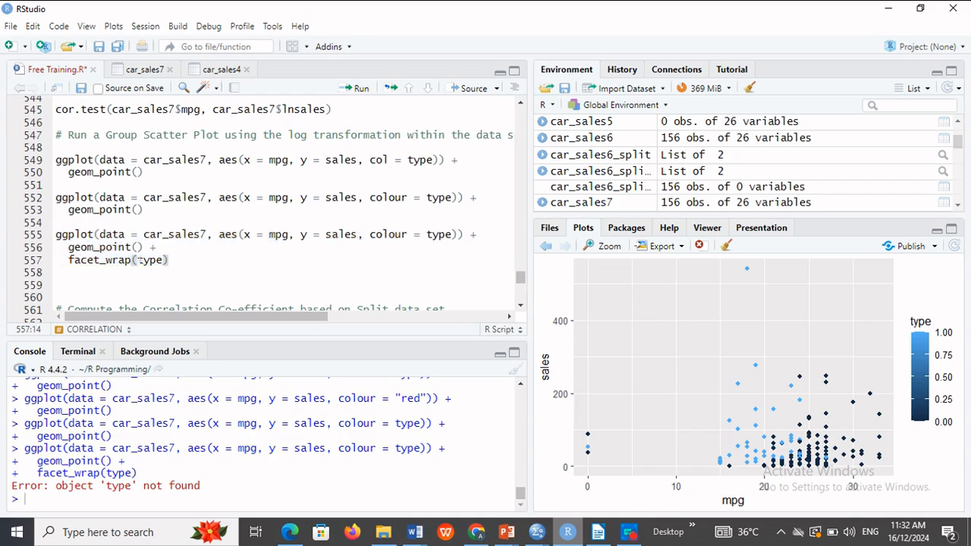
pyautogui.write('~')
pyautogui.press('BackSpace')
pyautogui.write('~')
pyautogui.press('BackSpace')
pyautogui.write('@')
pyautogui.press('BackSpace')
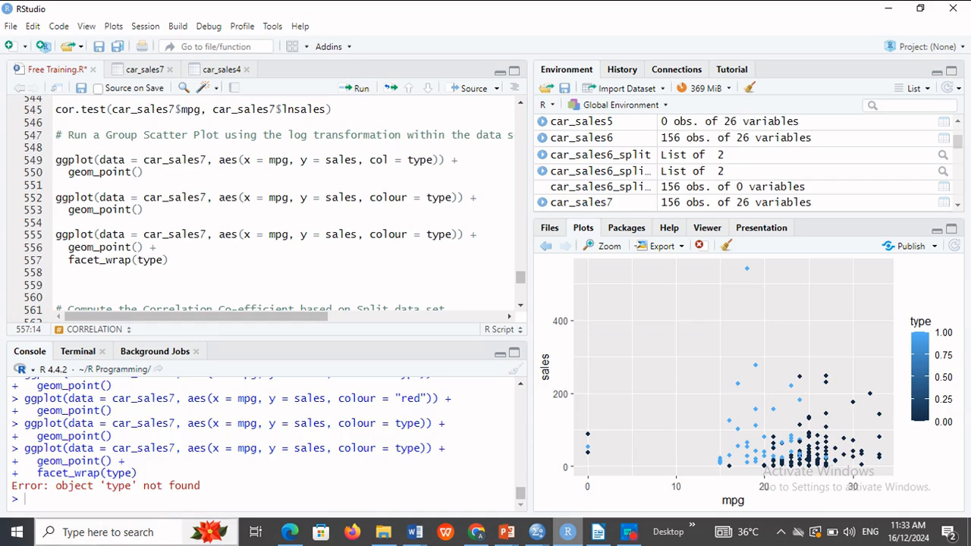
# - Insert a tilde before type in facet_wrap with the On-Screen Keyboard and run the faceted scatter plot code
pyautogui.click(107, 534)
pyautogui.write('key')
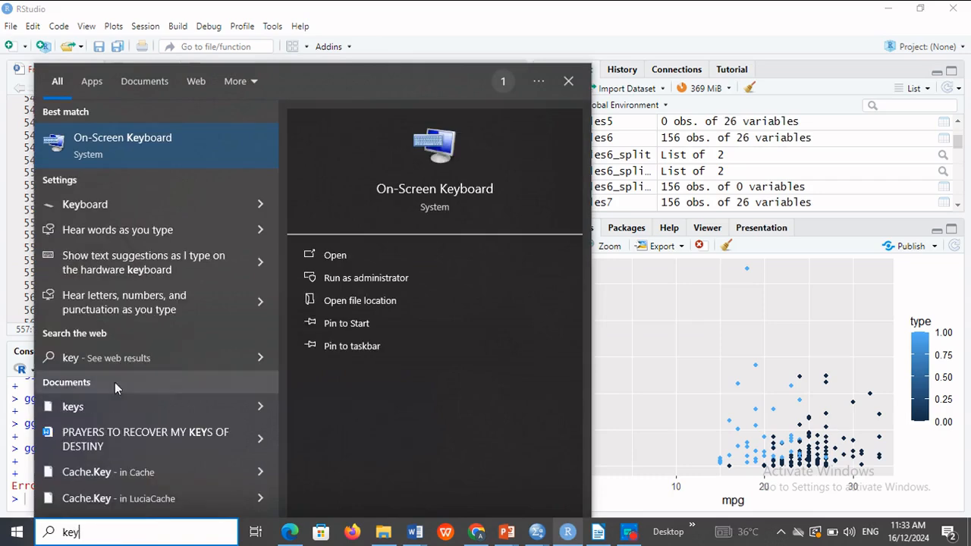
pyautogui.click(142, 149)
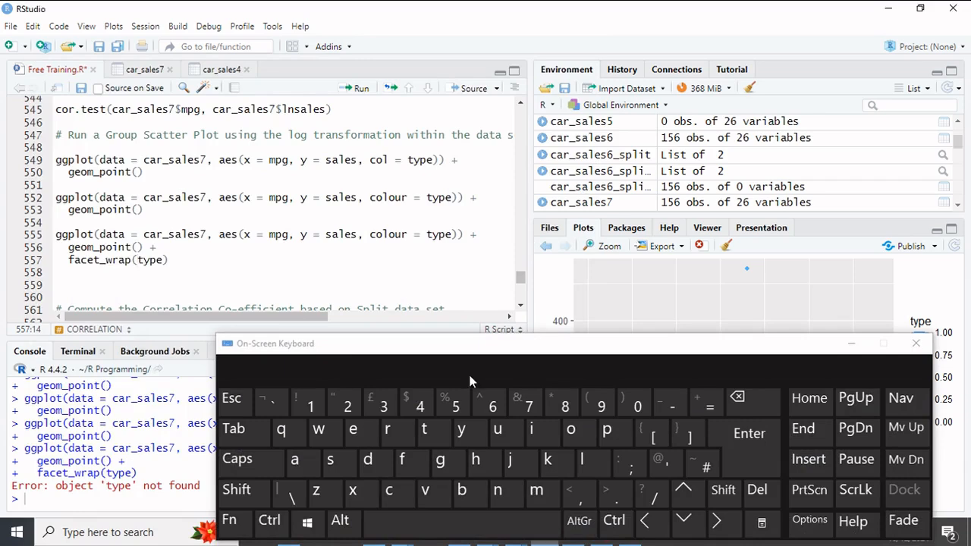
pyautogui.click(723, 490)
pyautogui.click(698, 466)
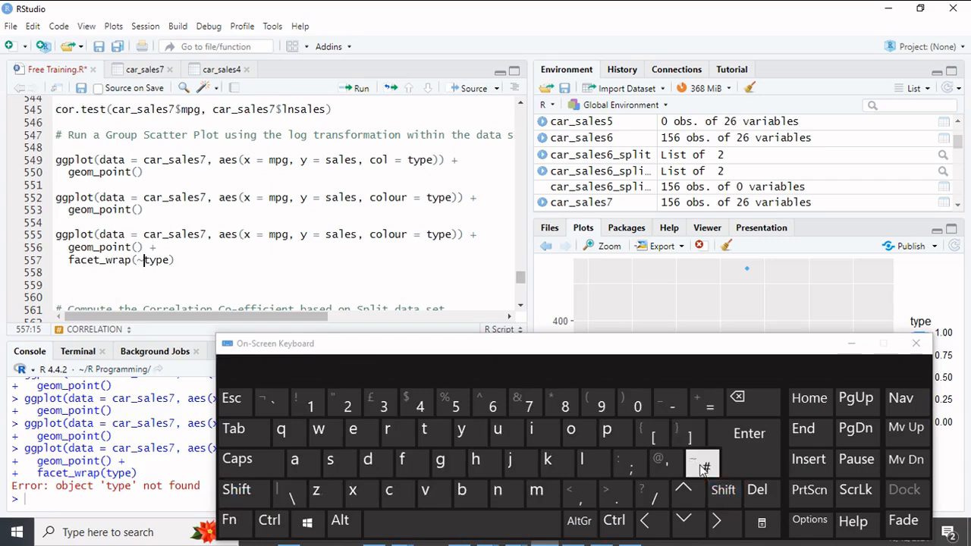
pyautogui.click(851, 343)
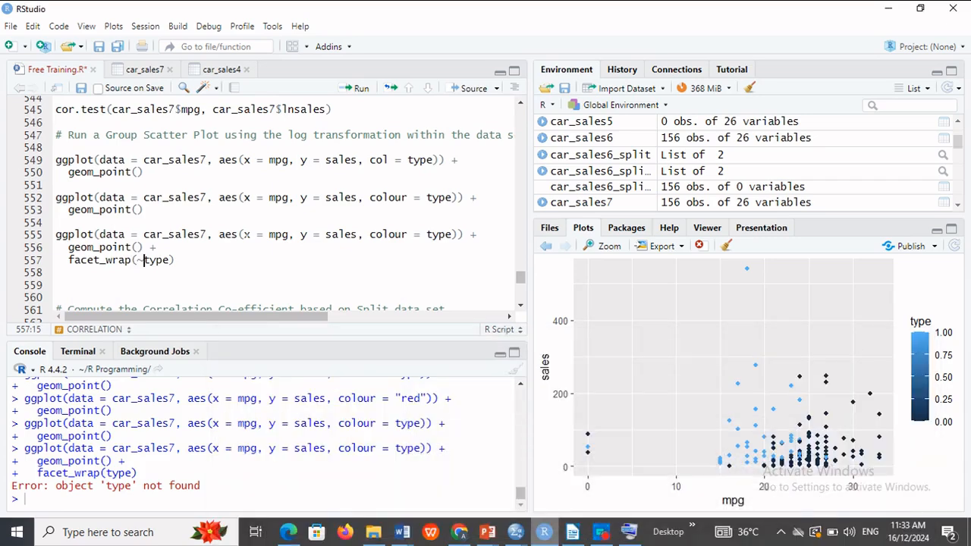
pyautogui.moveTo(174, 260); pyautogui.dragTo(47, 235)
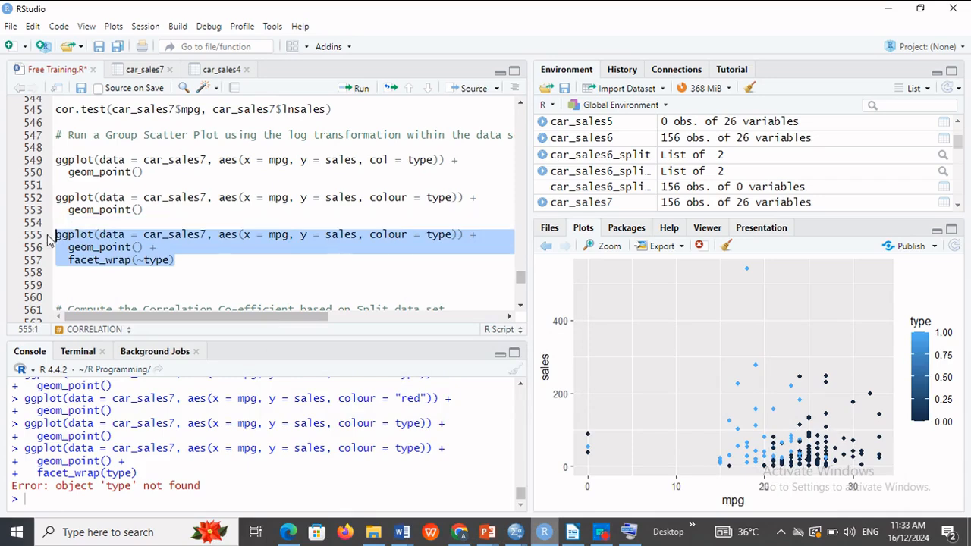
pyautogui.click(358, 89)
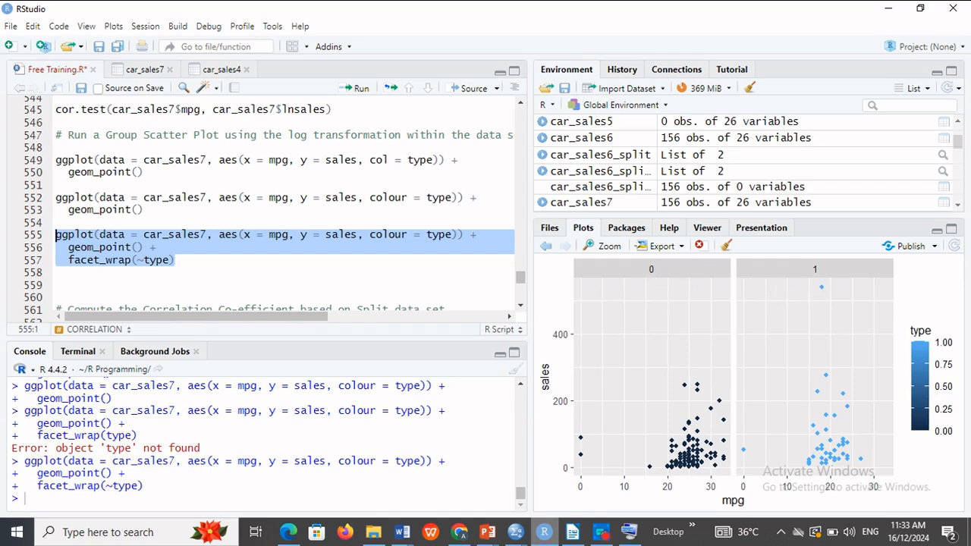
# - Switch to the SPSS Data Editor, check the value labels of the type variable, and return to RStudio
pyautogui.moveTo(515, 532)
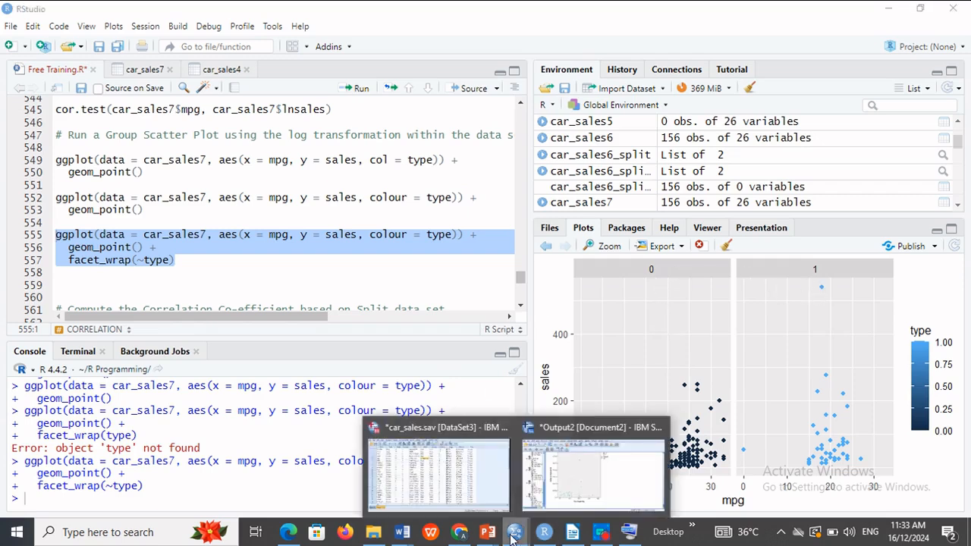
pyautogui.click(468, 474)
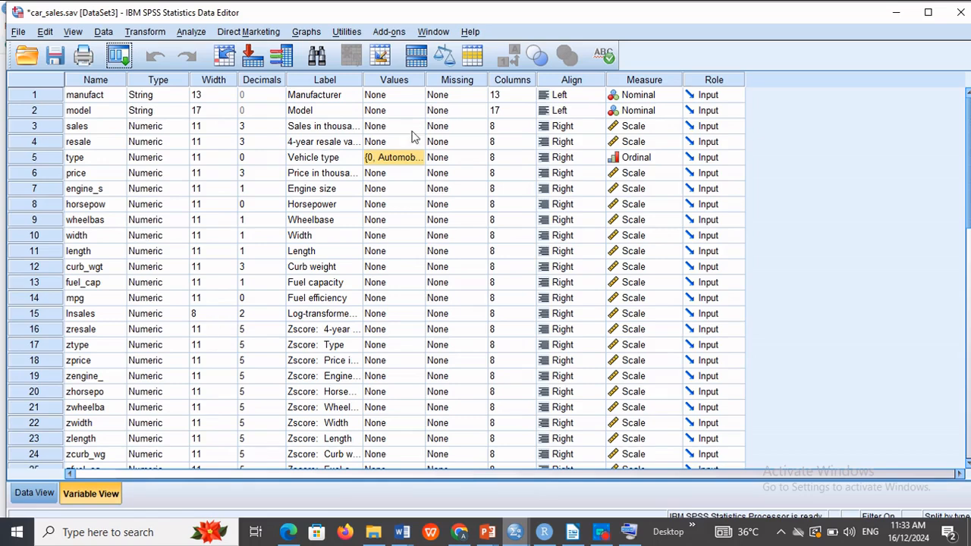
pyautogui.click(418, 158)
pyautogui.click(418, 158)
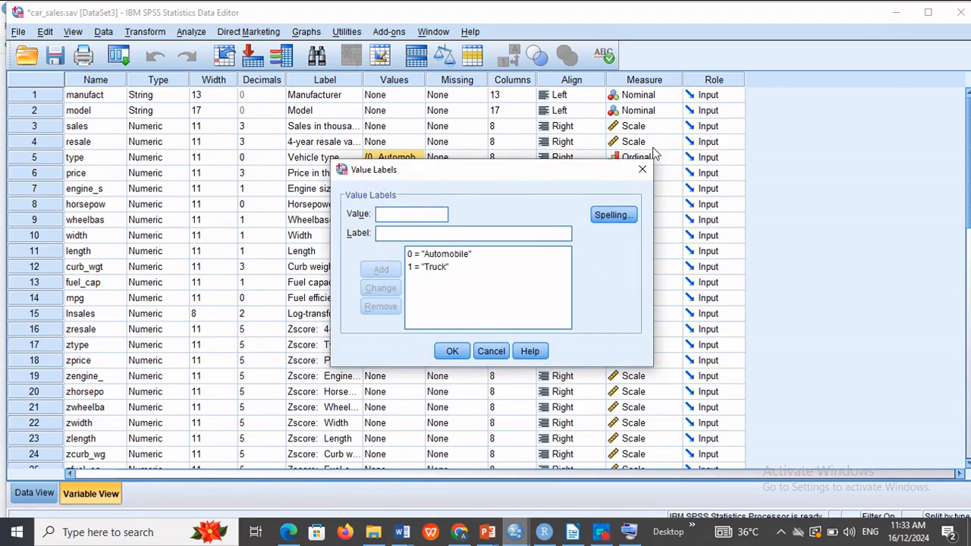
pyautogui.click(642, 168)
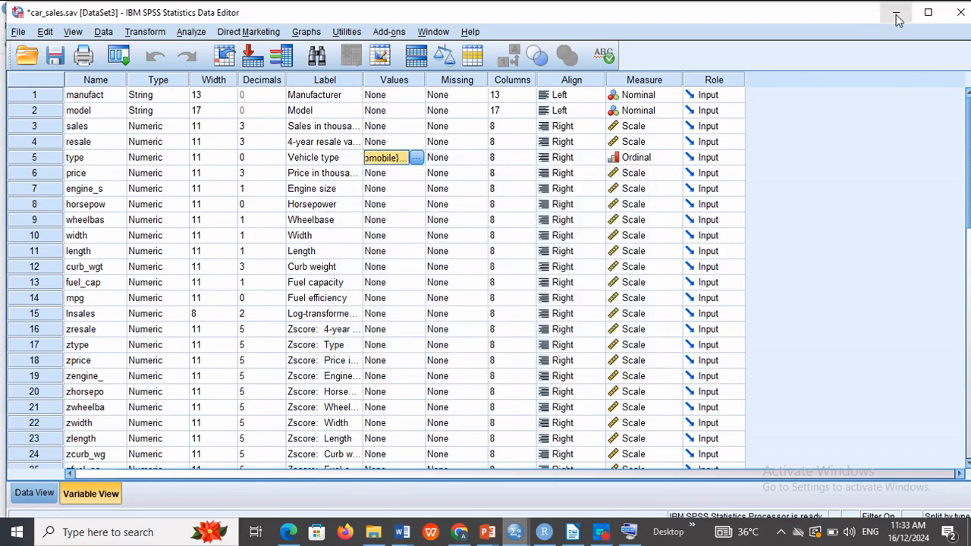
pyautogui.click(896, 15)
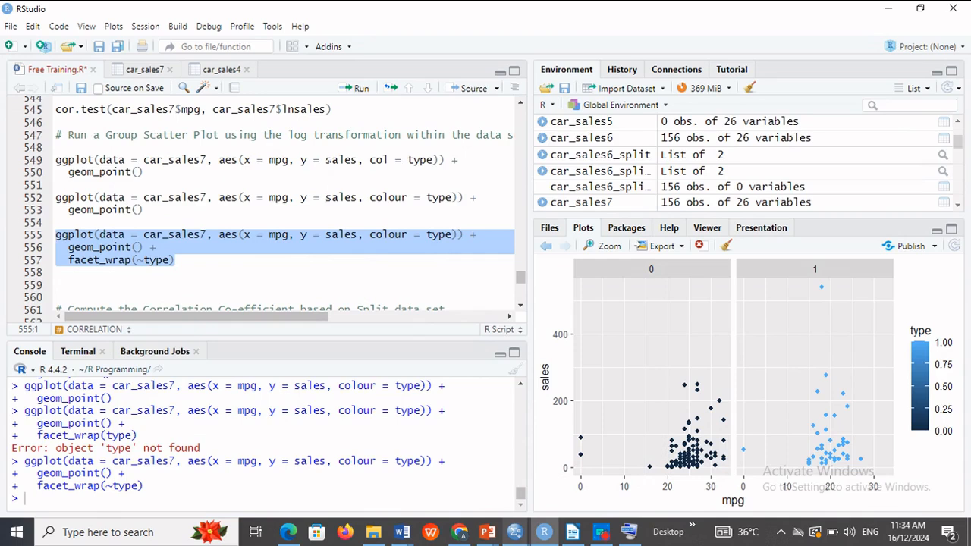
# - Change the y variable from sales to lnsales in all three ggplot calls
pyautogui.click(326, 160)
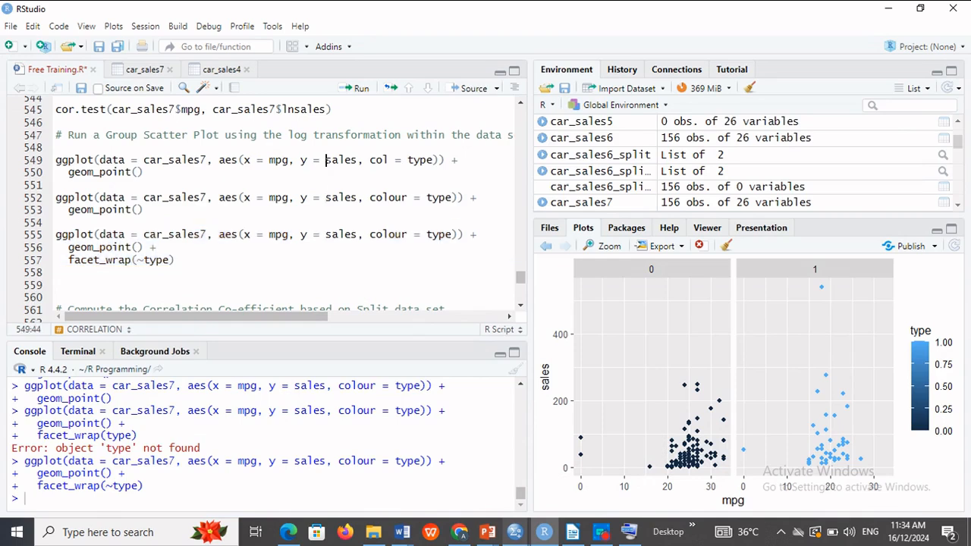
pyautogui.write('ln')
pyautogui.click(327, 198)
pyautogui.write('ln')
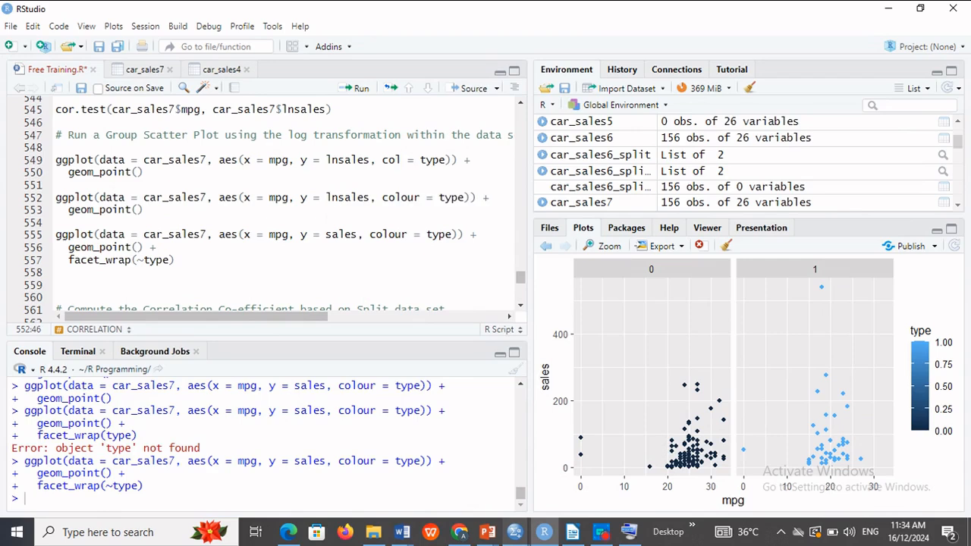
pyautogui.click(321, 235)
pyautogui.press('Right')
pyautogui.write('ln')
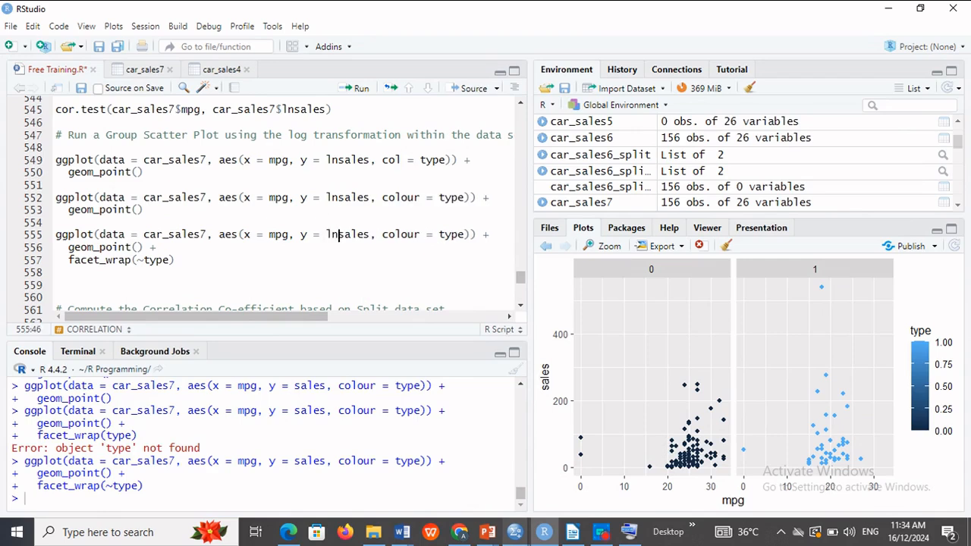
# - Run the faceted lnsales scatter plot and the unfaceted ggplot block with colour = type
pyautogui.moveTo(177, 260); pyautogui.dragTo(53, 239)
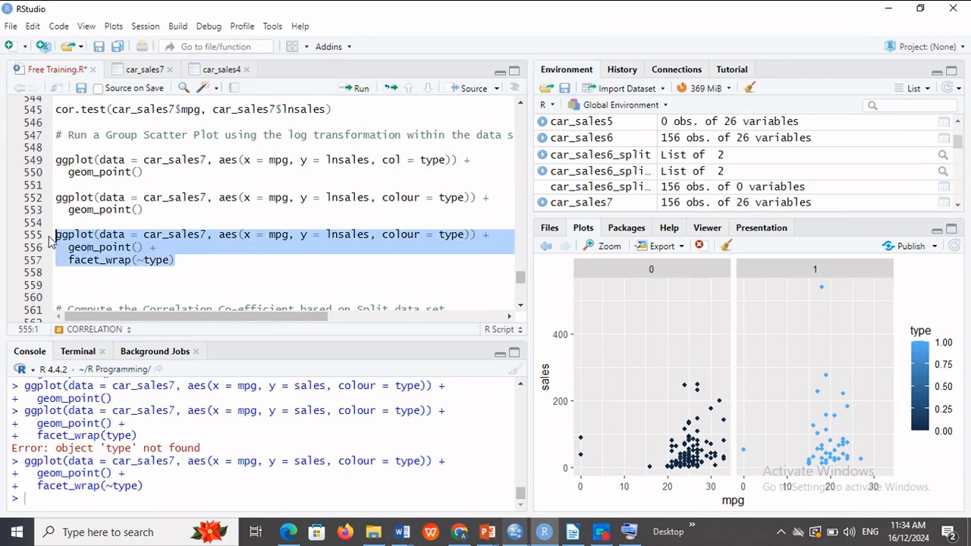
pyautogui.click(360, 90)
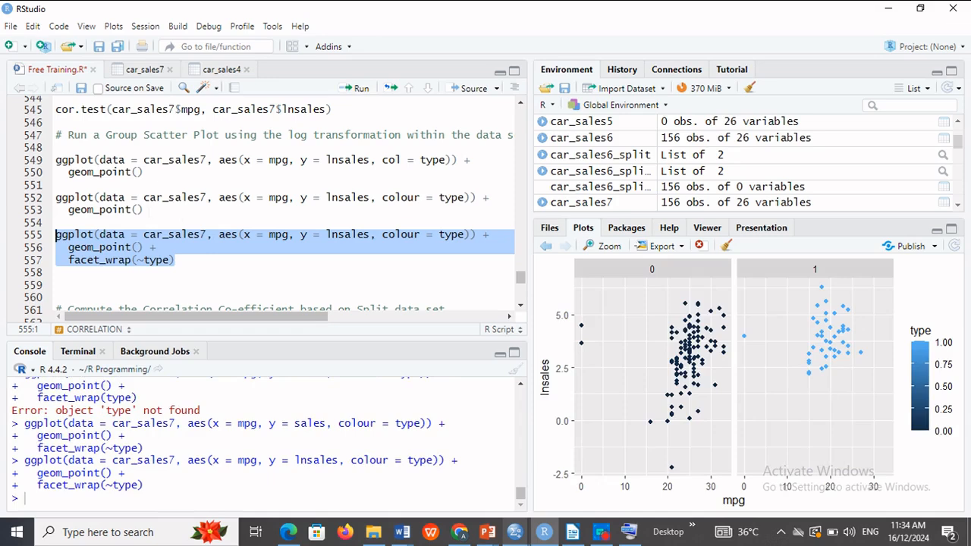
pyautogui.click(144, 210)
pyautogui.moveTo(144, 210); pyautogui.dragTo(56, 197)
pyautogui.click(361, 91)
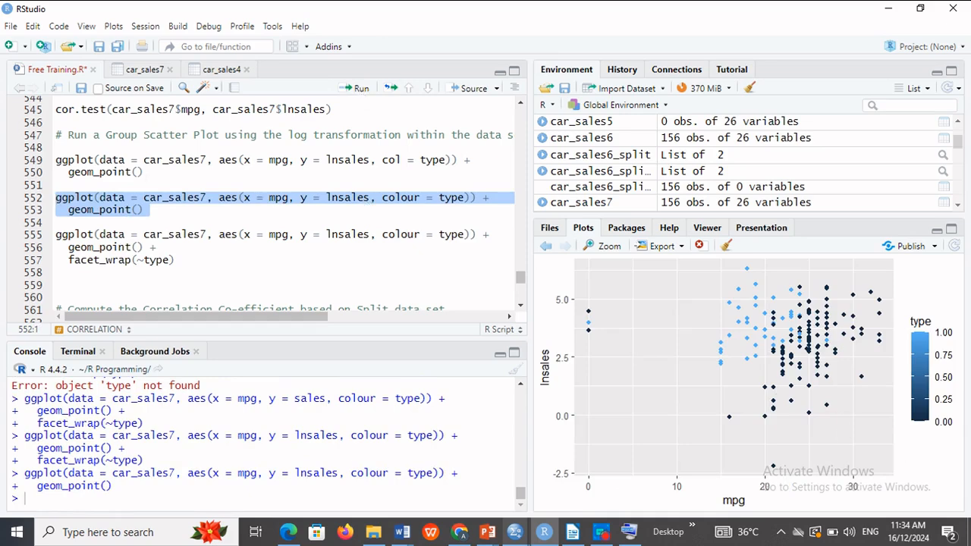
# - Set the y variable of the second ggplot call back to sales and rerun that block
pyautogui.click(339, 197)
pyautogui.press('BackSpace')
pyautogui.press('BackSpace')
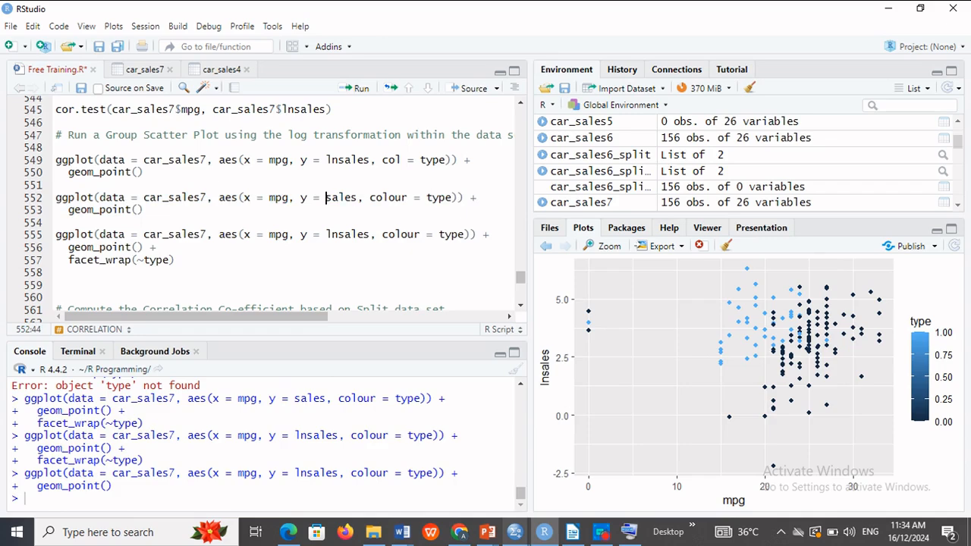
pyautogui.moveTo(142, 210); pyautogui.dragTo(56, 198)
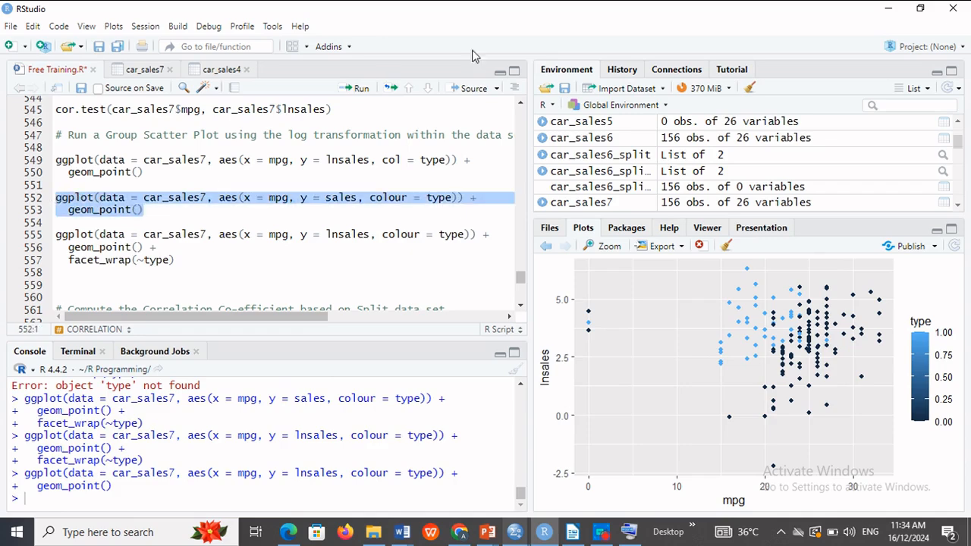
pyautogui.click(361, 89)
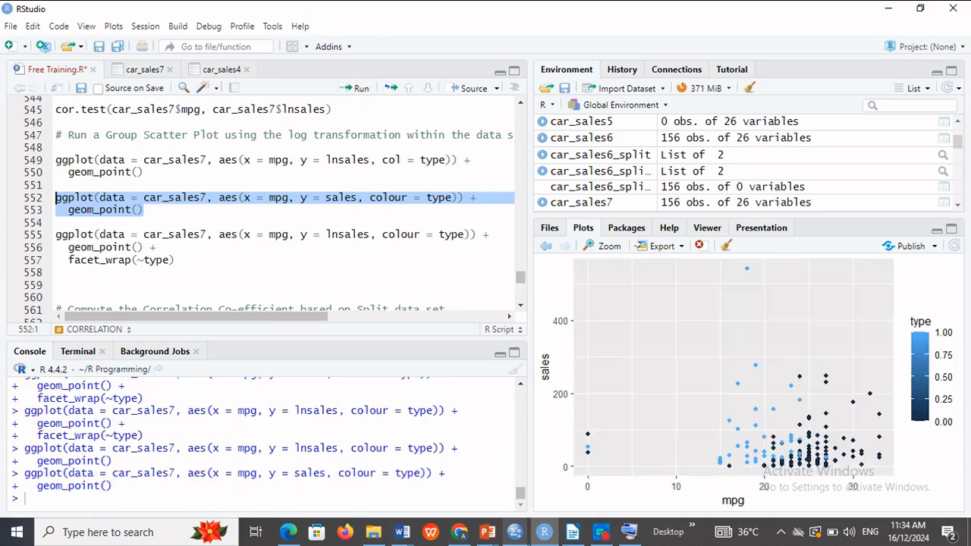
# - Undo the last edit to the second ggplot call's y variable and rerun the block with lnsales
pyautogui.hotkey('ctrl', 'z')
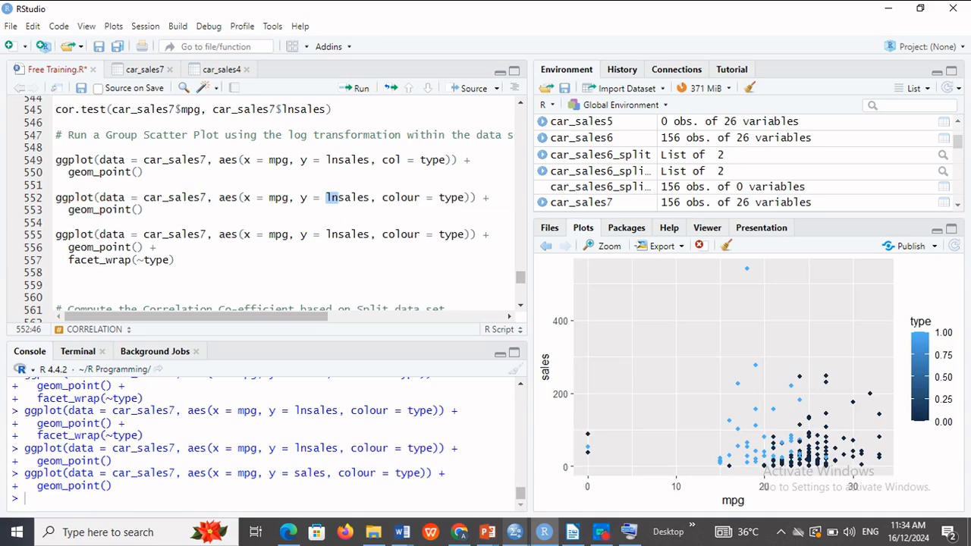
pyautogui.moveTo(152, 211); pyautogui.dragTo(47, 190)
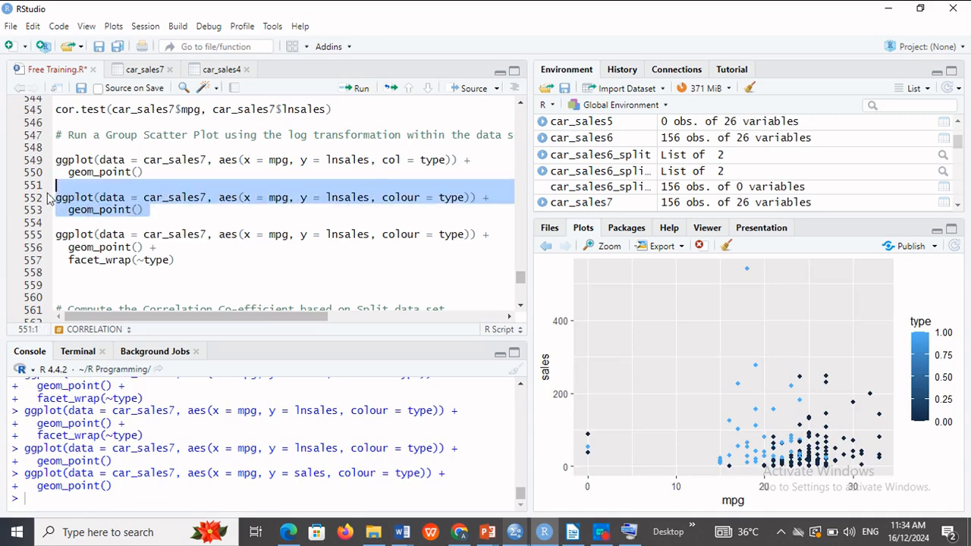
pyautogui.click(360, 93)
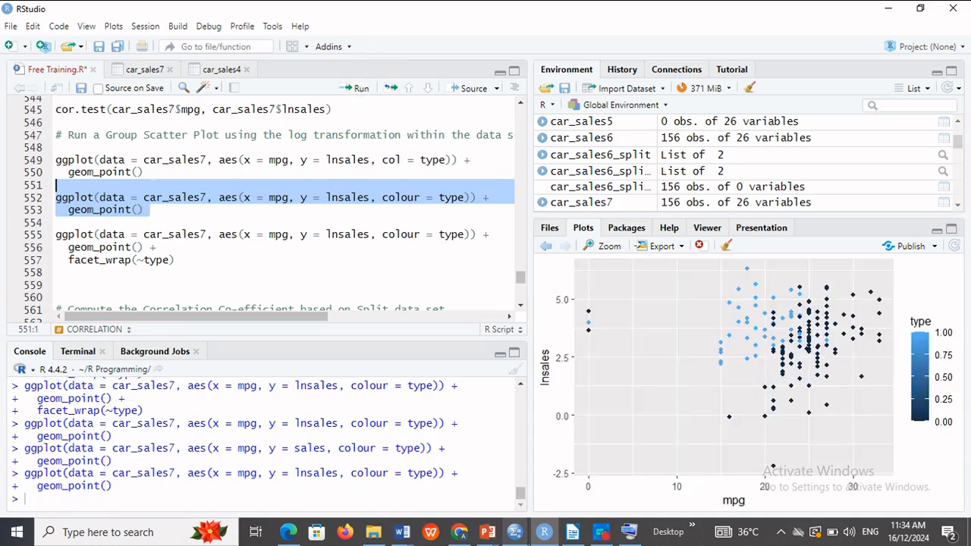
# - Run the first lnsales ggplot block with col = type, plus the block faceted by type
pyautogui.click(150, 173)
pyautogui.moveTo(150, 172); pyautogui.dragTo(55, 161)
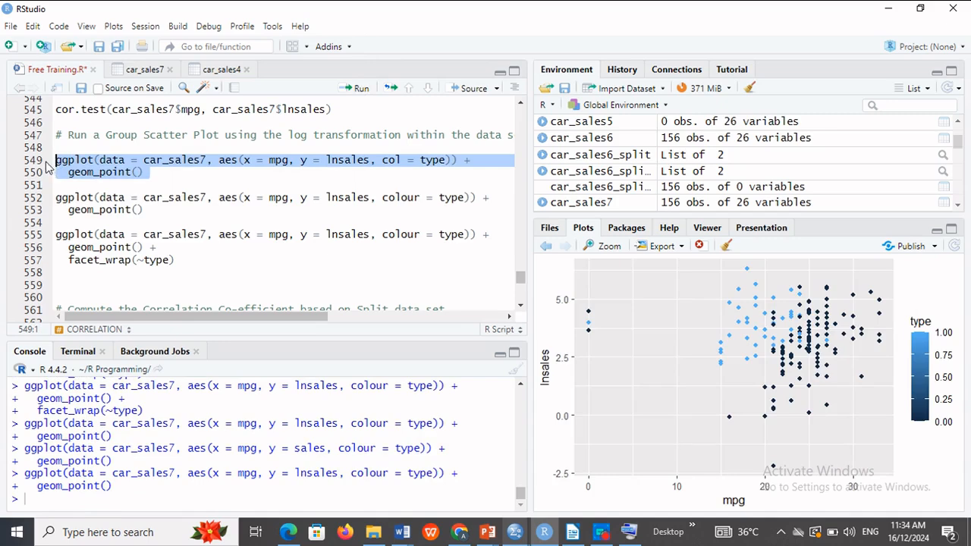
pyautogui.click(358, 89)
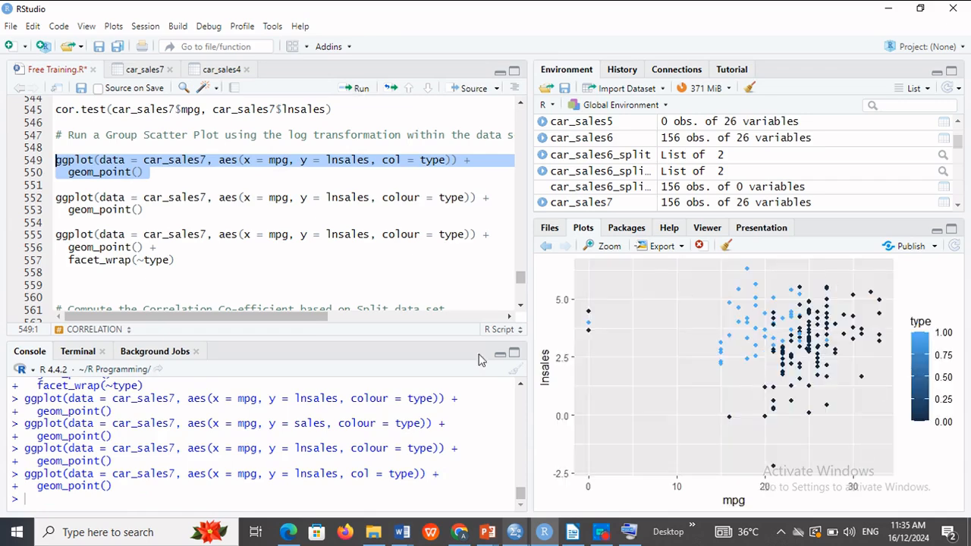
pyautogui.moveTo(176, 260); pyautogui.dragTo(55, 237)
pyautogui.click(357, 91)
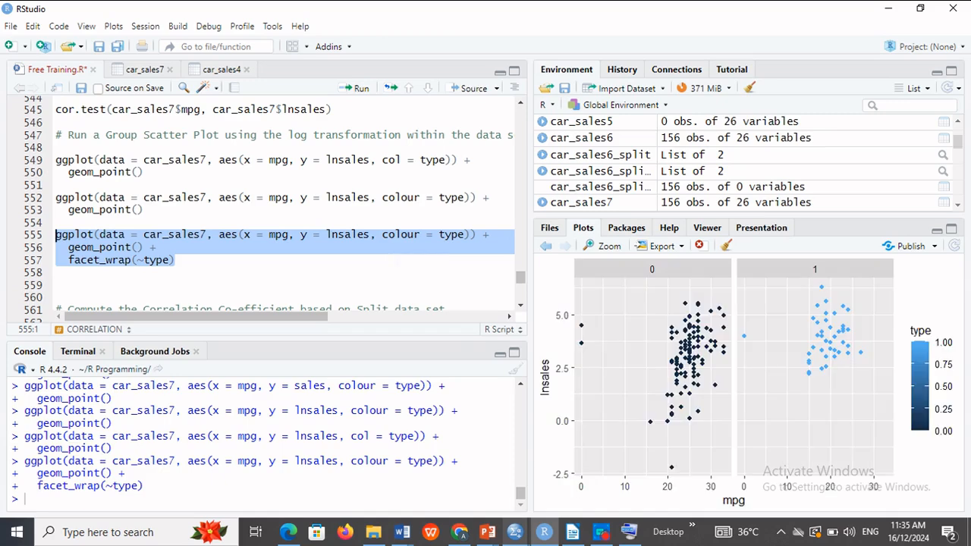
# - Switch to the SPSS output and build a scatter plot with Log-transformed sales on the Y axis, keeping Fuel capacity on X and the Vehicle type grouping
pyautogui.click(517, 532)
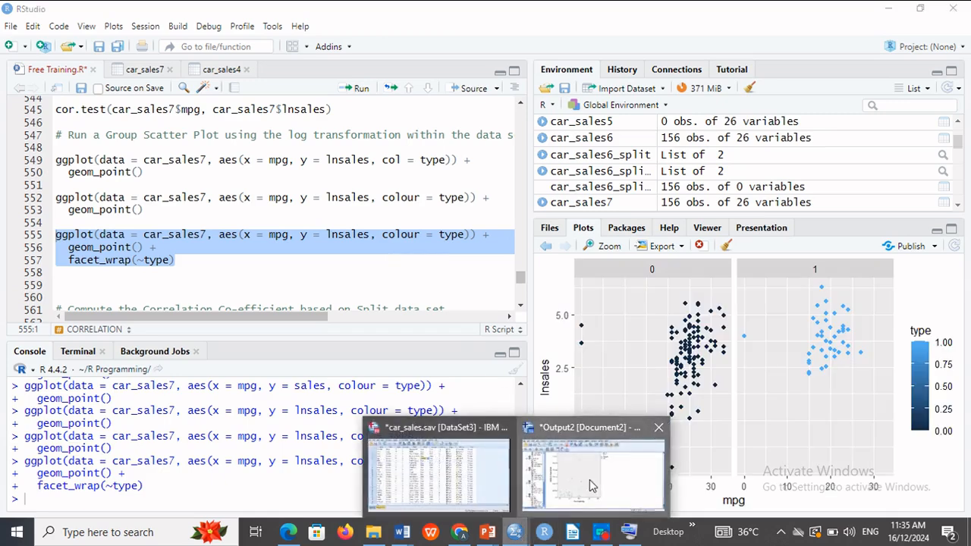
pyautogui.click(592, 478)
pyautogui.click(210, 70)
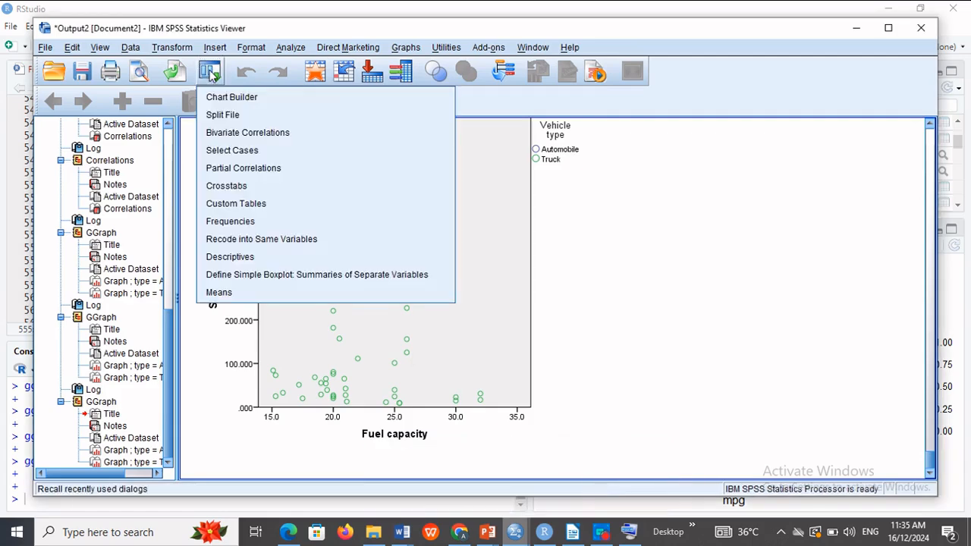
pyautogui.click(258, 104)
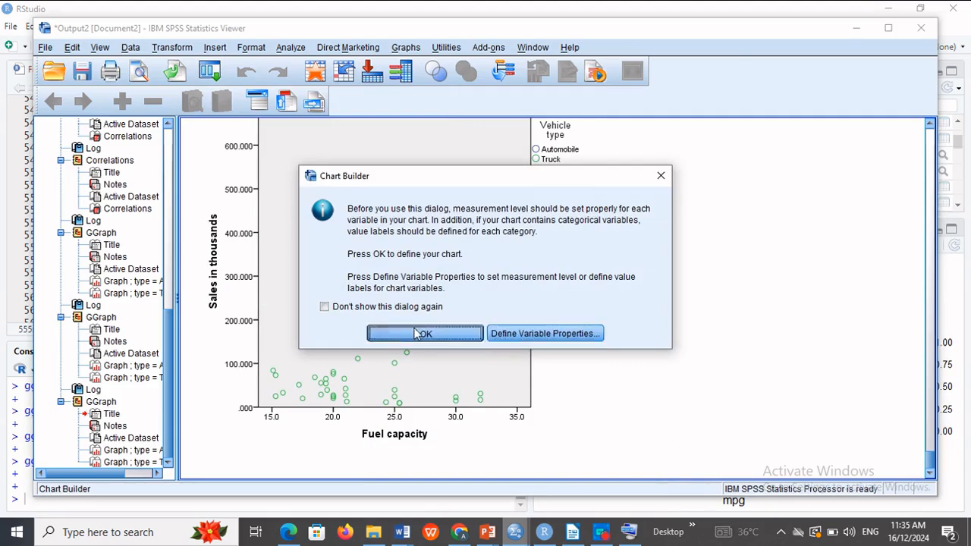
pyautogui.click(416, 334)
pyautogui.moveTo(423, 162); pyautogui.dragTo(394, 173)
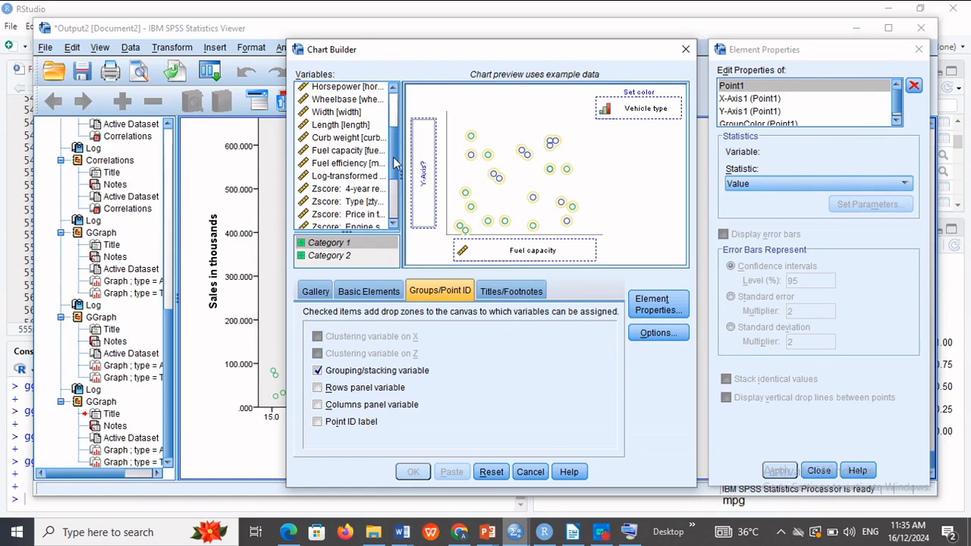
pyautogui.moveTo(350, 176); pyautogui.dragTo(422, 174)
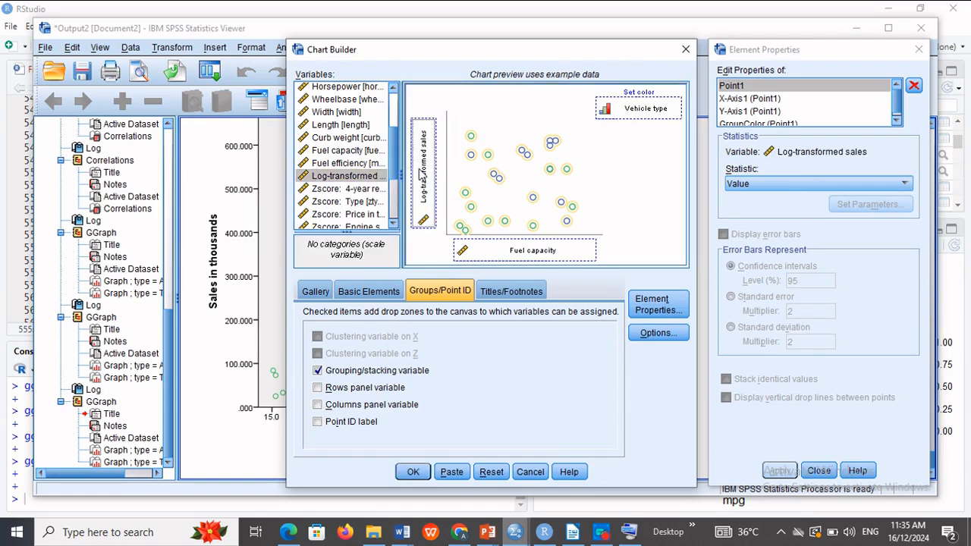
pyautogui.click(420, 472)
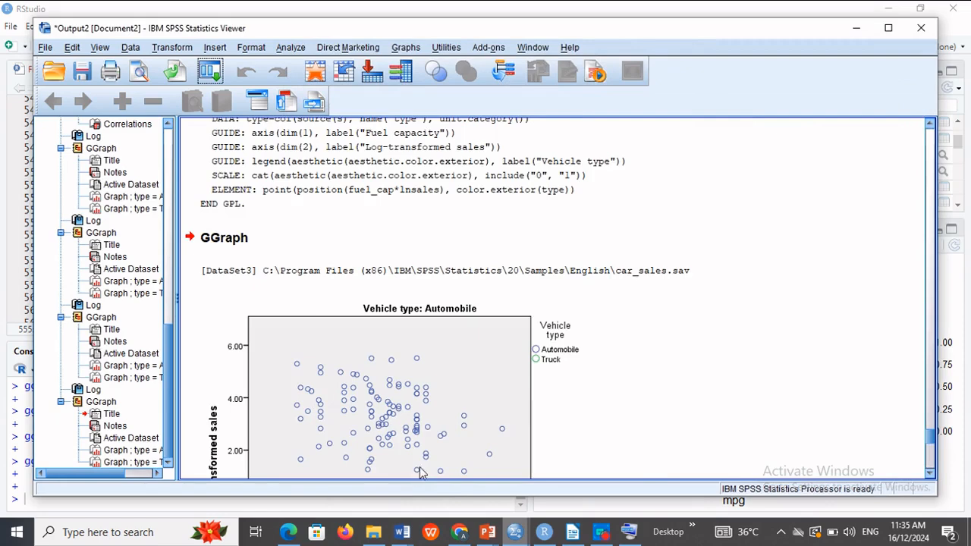
# - Examine the log-transformed sales scatter plots for automobiles and trucks, and return to RStudio
pyautogui.click(930, 473)
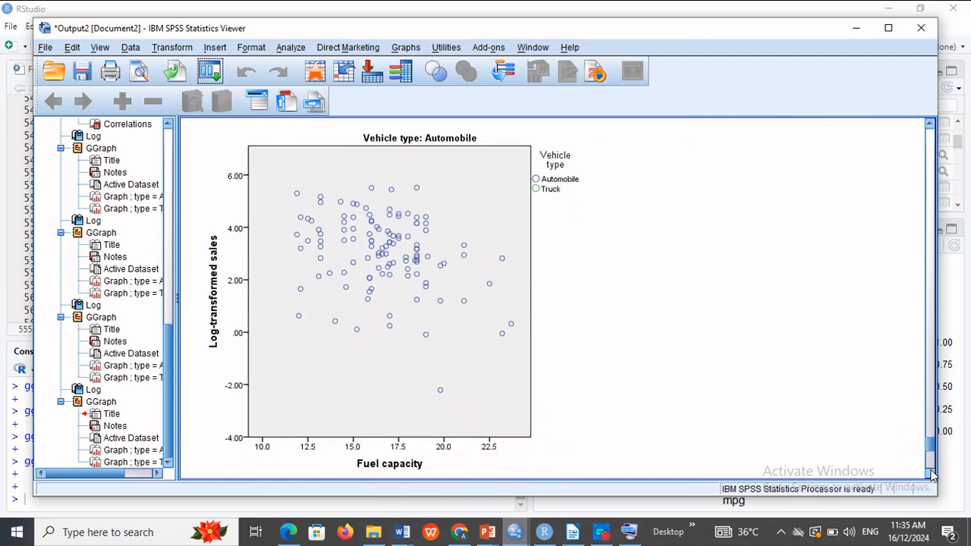
pyautogui.click(931, 474)
pyautogui.click(930, 473)
pyautogui.click(930, 473)
pyautogui.click(930, 474)
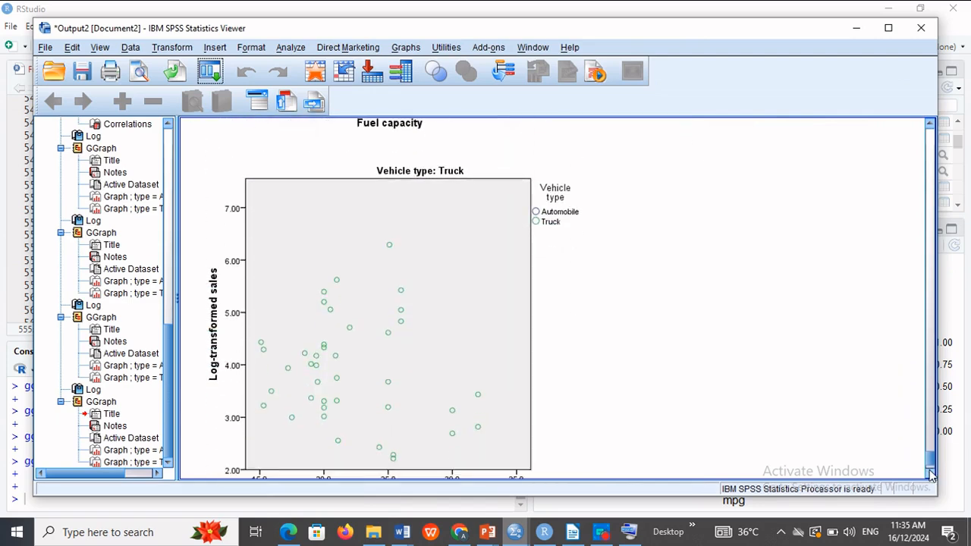
pyautogui.click(930, 474)
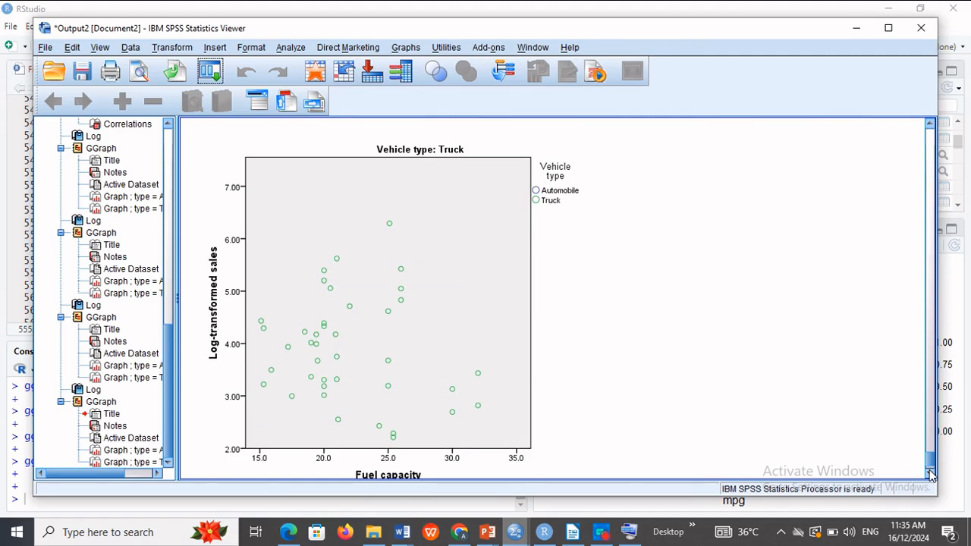
pyautogui.click(930, 474)
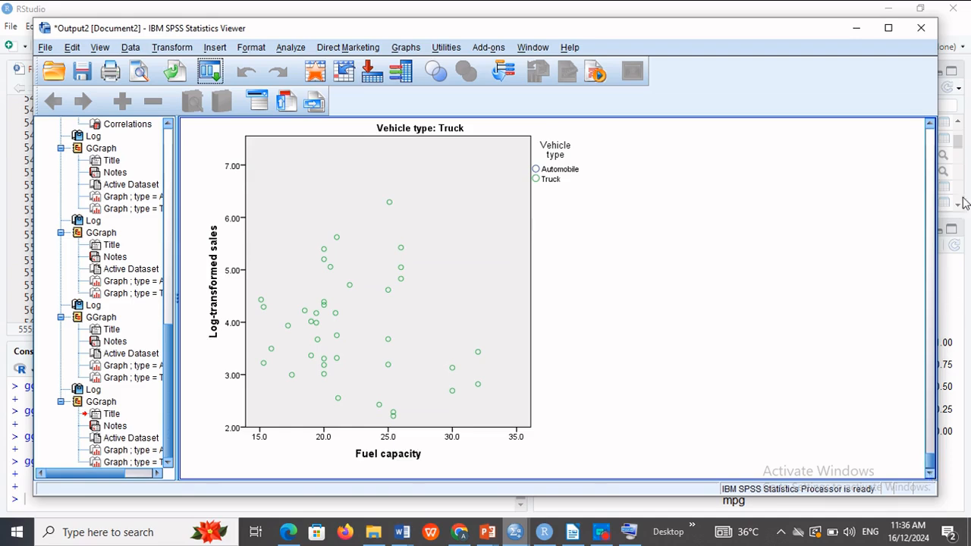
pyautogui.click(859, 32)
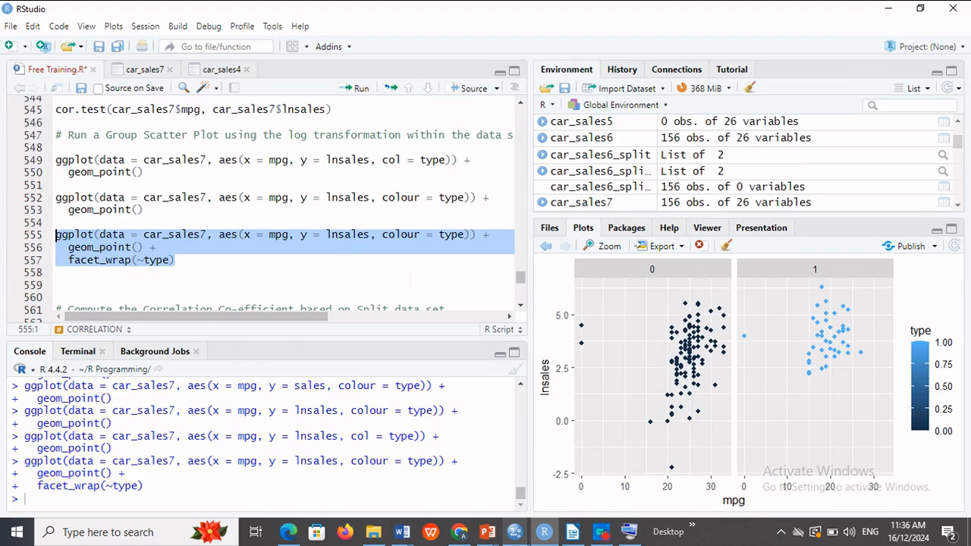
# - Remove one blank line above the comment about computing the correlation coefficient on the split data set
pyautogui.click(55, 297)
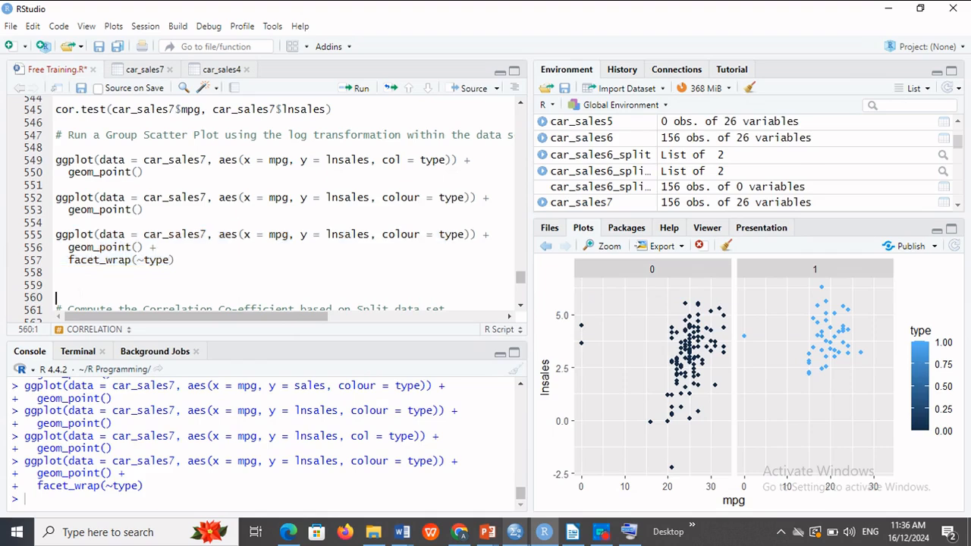
pyautogui.press('BackSpace')
pyautogui.press('Down')
pyautogui.press('Down')
pyautogui.press('Down')
pyautogui.press('Down')
pyautogui.press('Down')
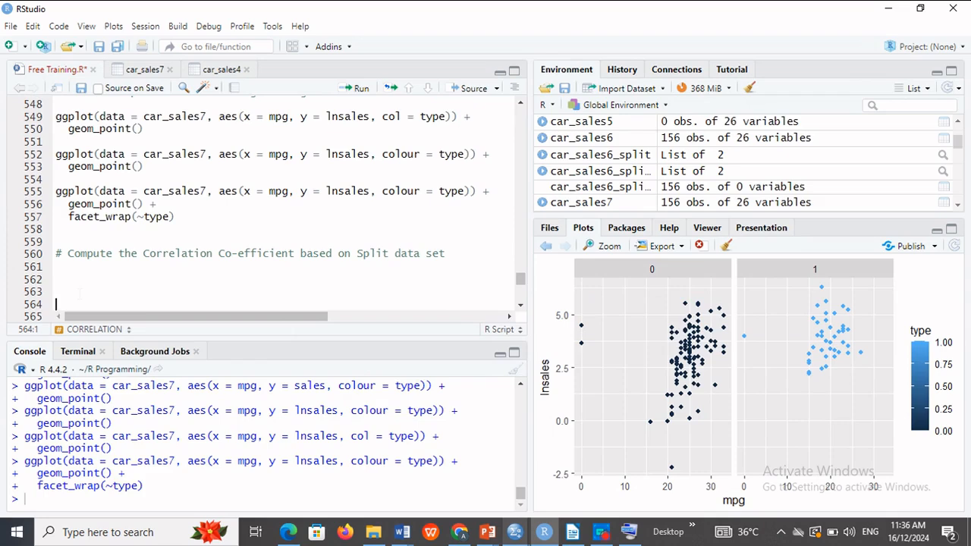
# - Review the log-transformation correlation and scatter plot code, ending on the empty line beneath the split data set comment
pyautogui.press('Up')
pyautogui.press('Up')
pyautogui.press('Up')
pyautogui.press('Up')
pyautogui.press('Up')
pyautogui.press('Up')
pyautogui.press('Up')
pyautogui.press('Up')
pyautogui.press('Up')
pyautogui.press('Up')
pyautogui.press('Up')
pyautogui.press('Up')
pyautogui.press('Up')
pyautogui.press('Up')
pyautogui.press('Up')
pyautogui.press('Up')
pyautogui.press('Up')
pyautogui.press('Up')
pyautogui.press('Up')
pyautogui.press('Up')
pyautogui.press('Up')
pyautogui.press('Up')
pyautogui.press('Up')
pyautogui.press('Down')
pyautogui.press('Down')
pyautogui.press('Down')
pyautogui.press('Down')
pyautogui.press('Down')
pyautogui.press('Down')
pyautogui.press('Down')
pyautogui.press('Down')
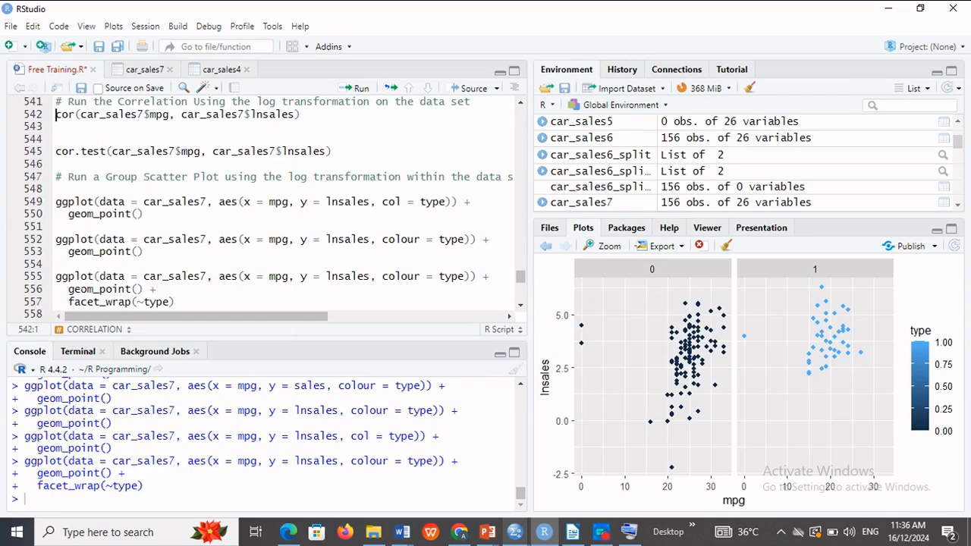
pyautogui.press('Down')
pyautogui.press('Down')
pyautogui.press('Down')
pyautogui.press('Down')
pyautogui.press('Down')
pyautogui.press('Down')
pyautogui.press('Down')
pyautogui.press('Down')
pyautogui.press('Down')
pyautogui.press('Down')
pyautogui.press('Down')
pyautogui.press('Down')
pyautogui.press('Down')
pyautogui.press('Down')
pyautogui.press('Down')
pyautogui.press('Down')
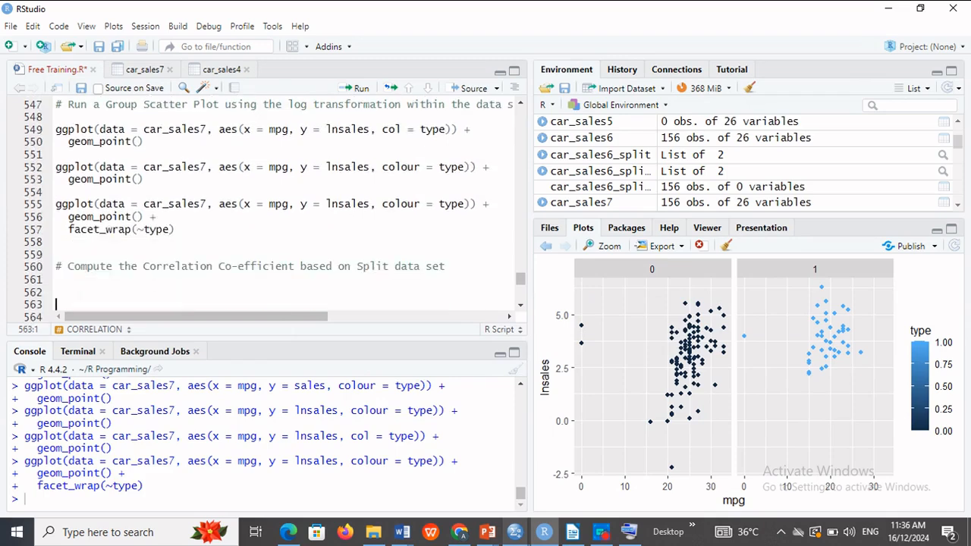
pyautogui.press('Up')
pyautogui.press('Up')
pyautogui.press('Up')
pyautogui.press('Up')
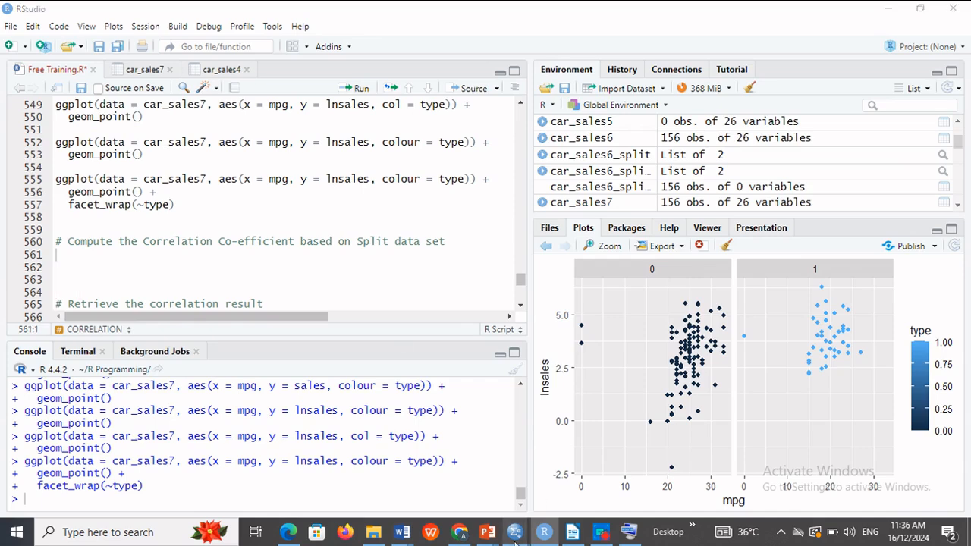
# - In SPSS, run a two-tailed Pearson bivariate correlation of Fuel efficiency and Log-transformed sales, and return to RStudio
pyautogui.moveTo(515, 539)
pyautogui.click(585, 470)
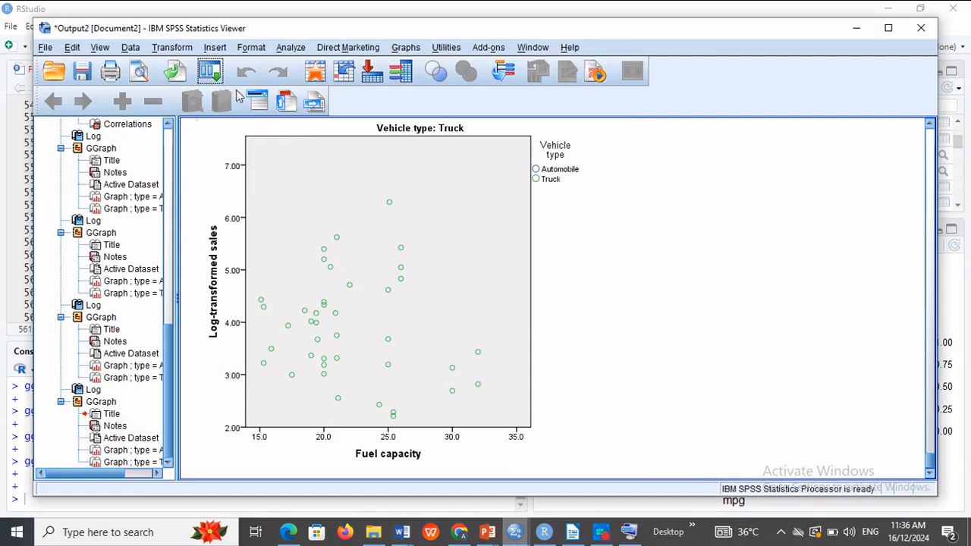
pyautogui.click(207, 71)
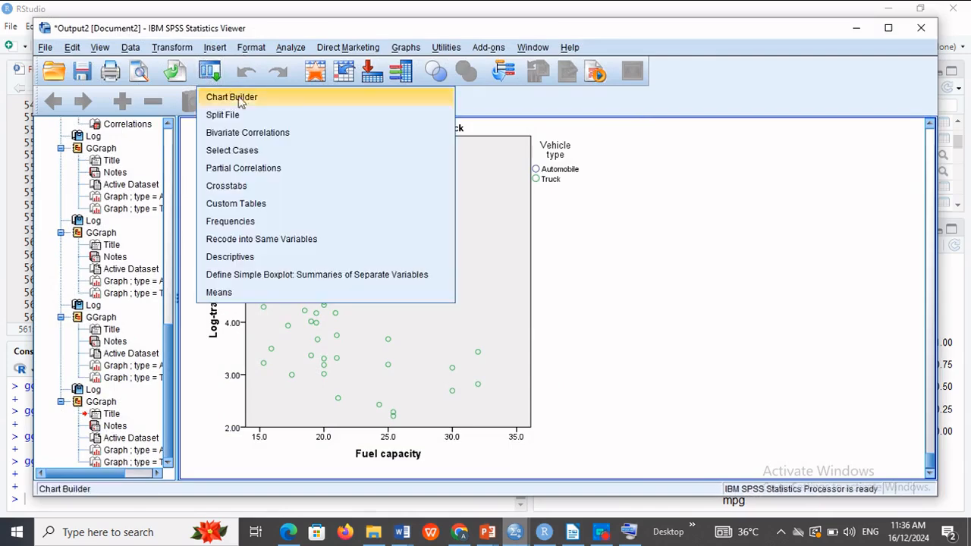
pyautogui.click(263, 134)
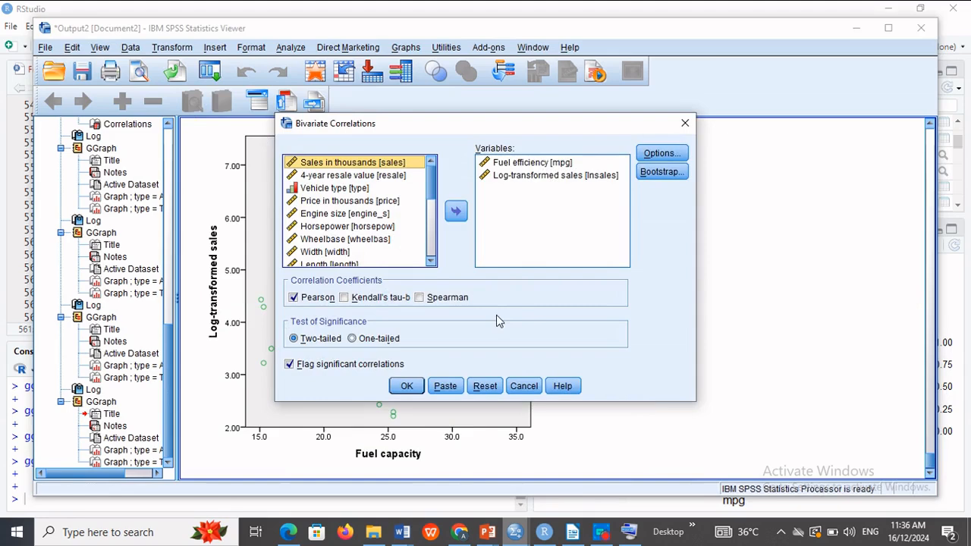
pyautogui.click(407, 387)
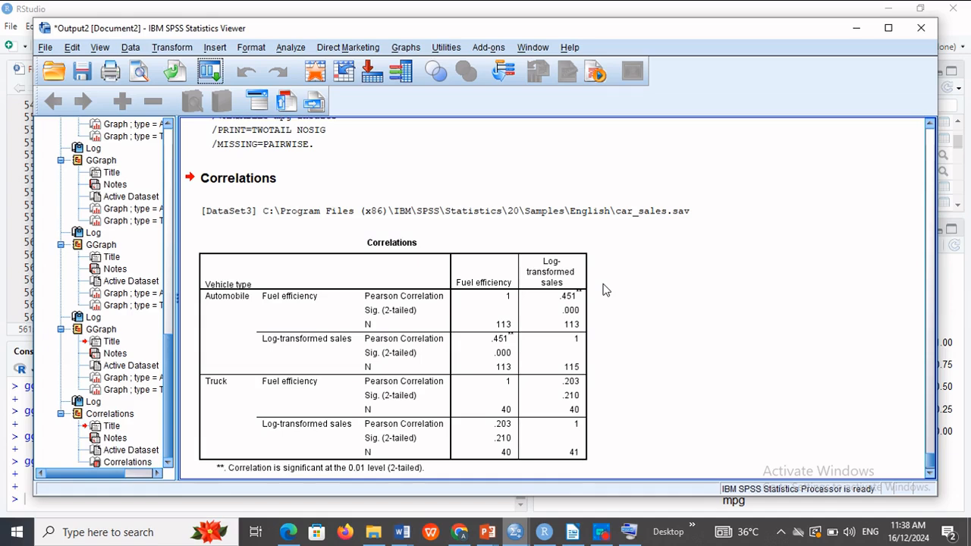
pyautogui.click(637, 9)
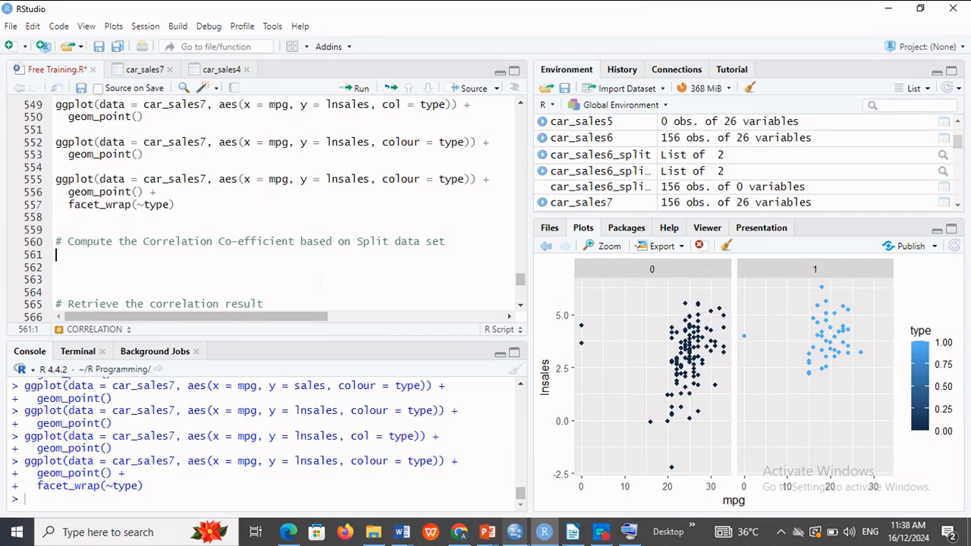
pyautogui.write('car')
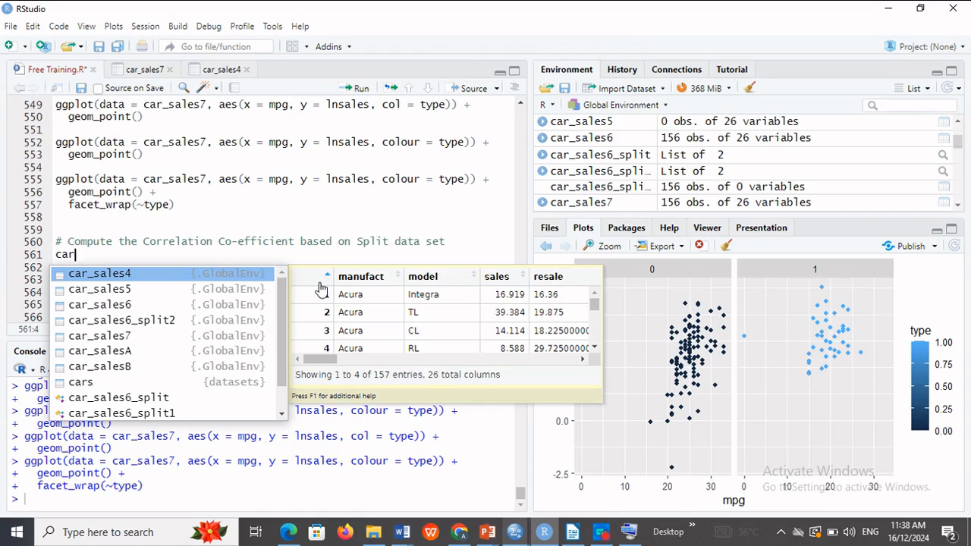
pyautogui.doubleClick(168, 333)
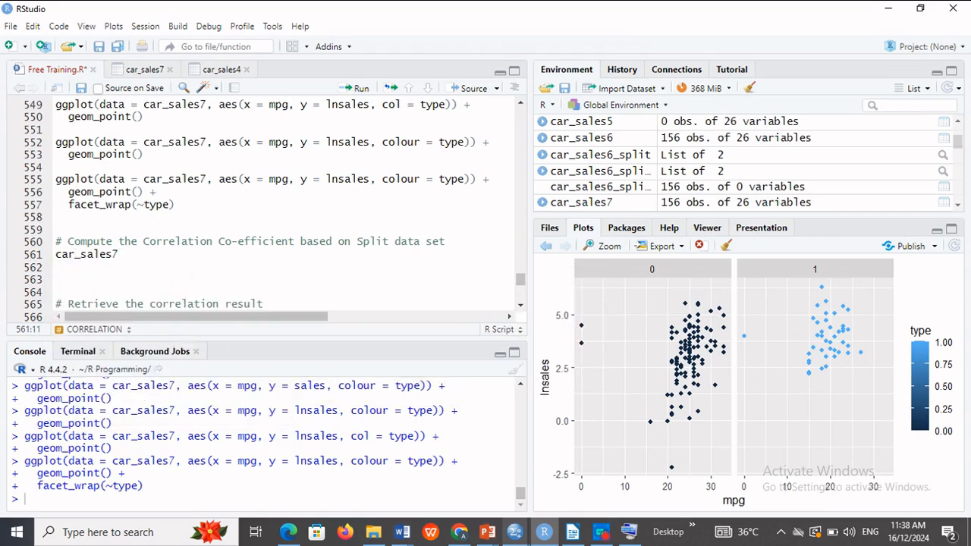
pyautogui.write('_')
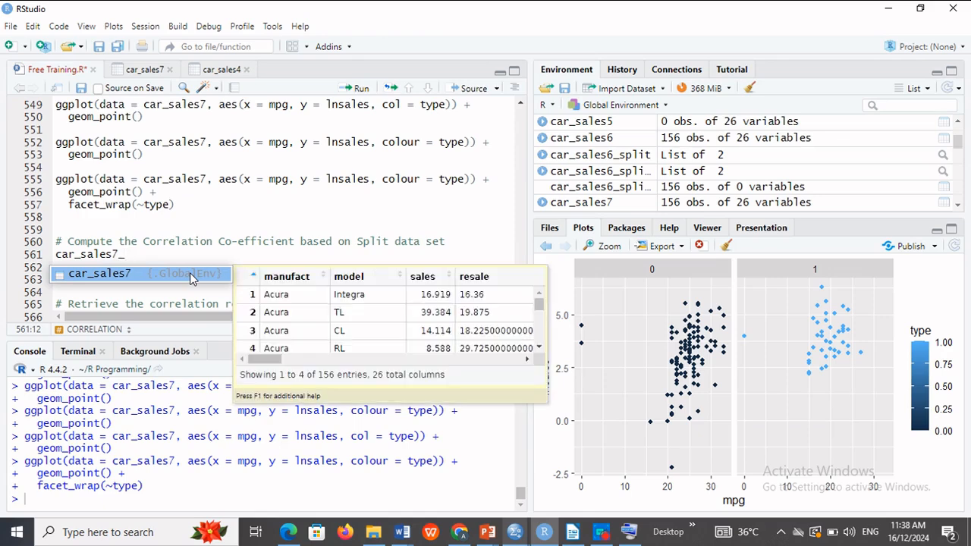
pyautogui.write('Split')
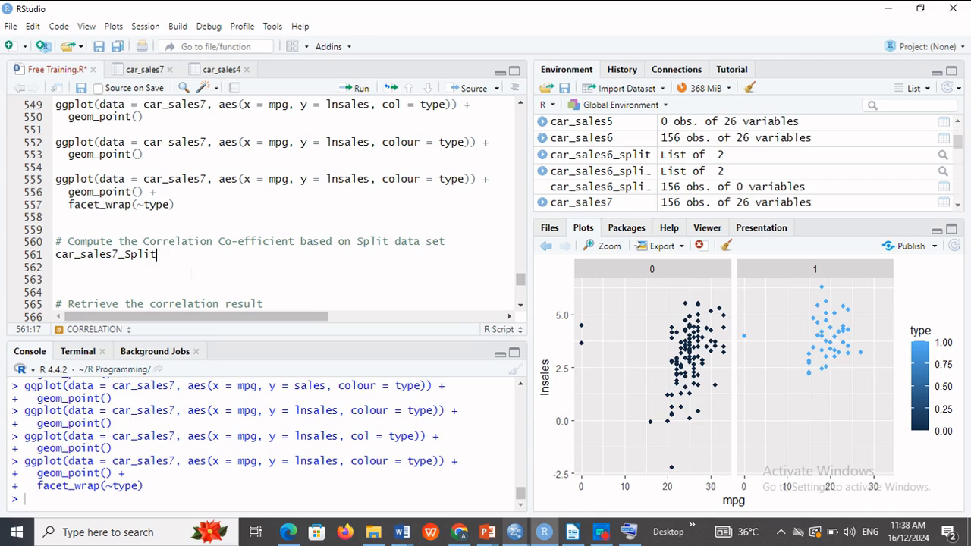
pyautogui.write('a')
pyautogui.press('BackSpace')
pyautogui.write('A =')
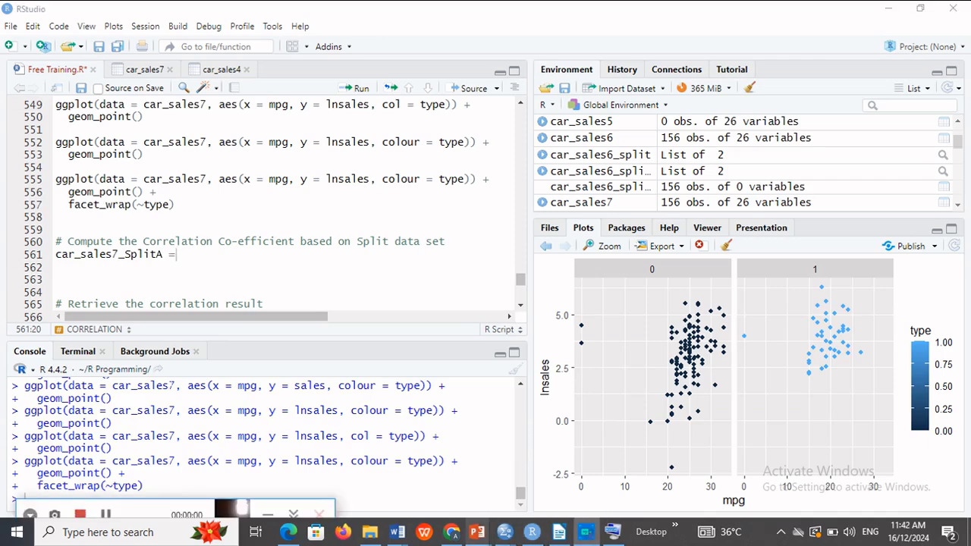
# - Replace the unfinished assignment beneath the split data set comment with split-data <- car_sales7
pyautogui.click(163, 254)
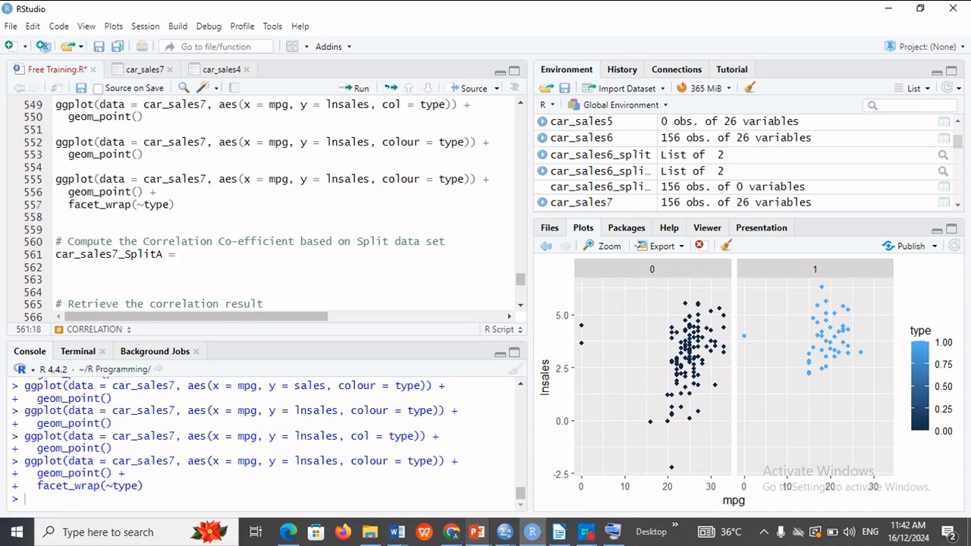
pyautogui.moveTo(164, 254); pyautogui.dragTo(55, 258)
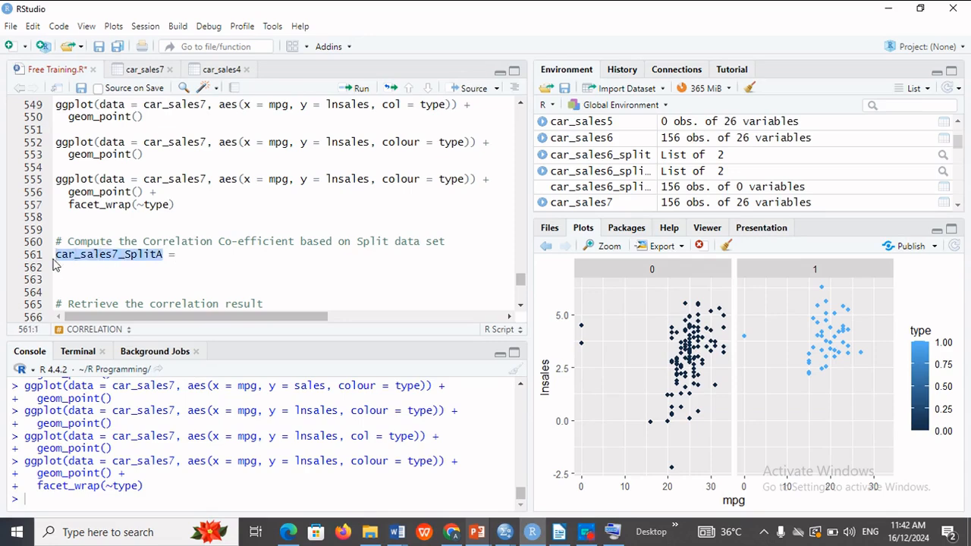
pyautogui.write('split')
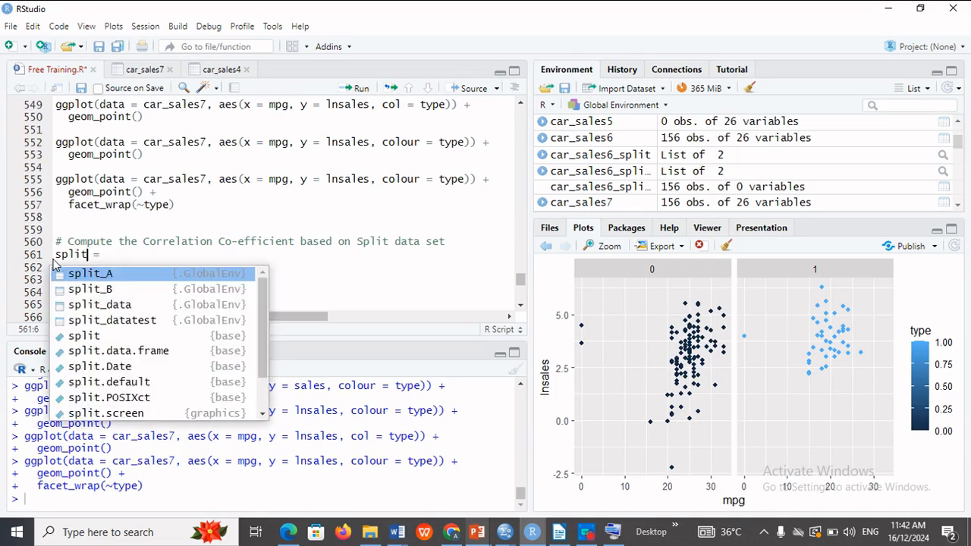
pyautogui.write('-')
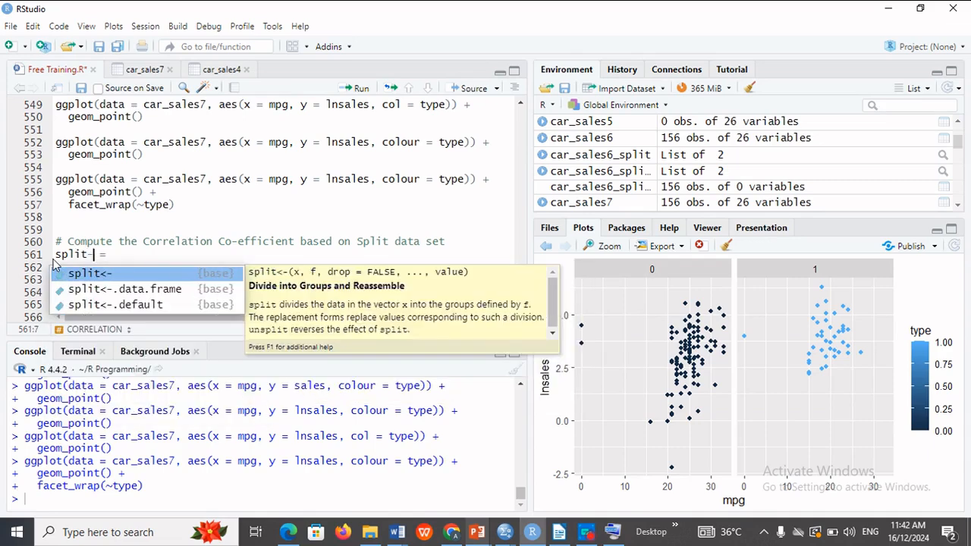
pyautogui.write('dayta')
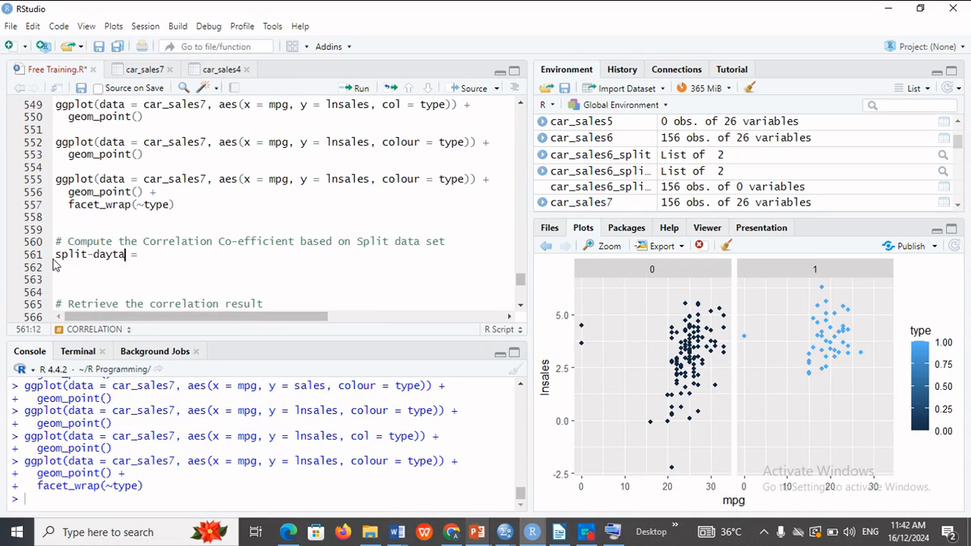
pyautogui.press('BackSpace')
pyautogui.press('BackSpace')
pyautogui.press('BackSpace')
pyautogui.press('BackSpace')
pyautogui.write('ata <-')
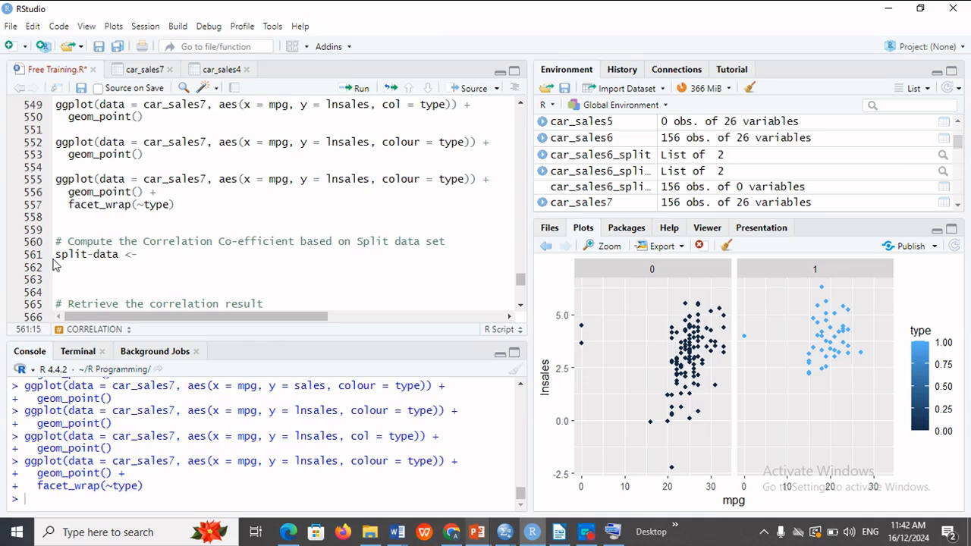
pyautogui.write('car')
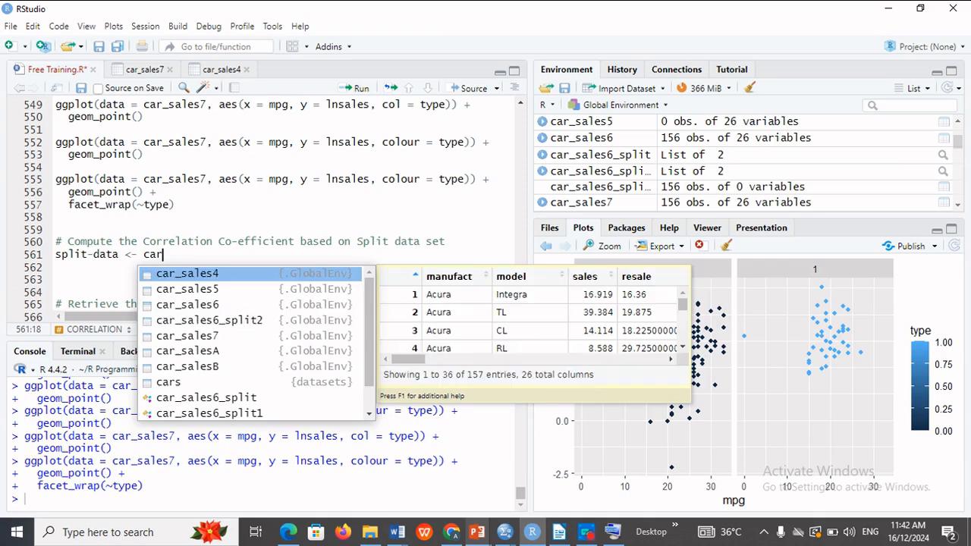
pyautogui.click(229, 335)
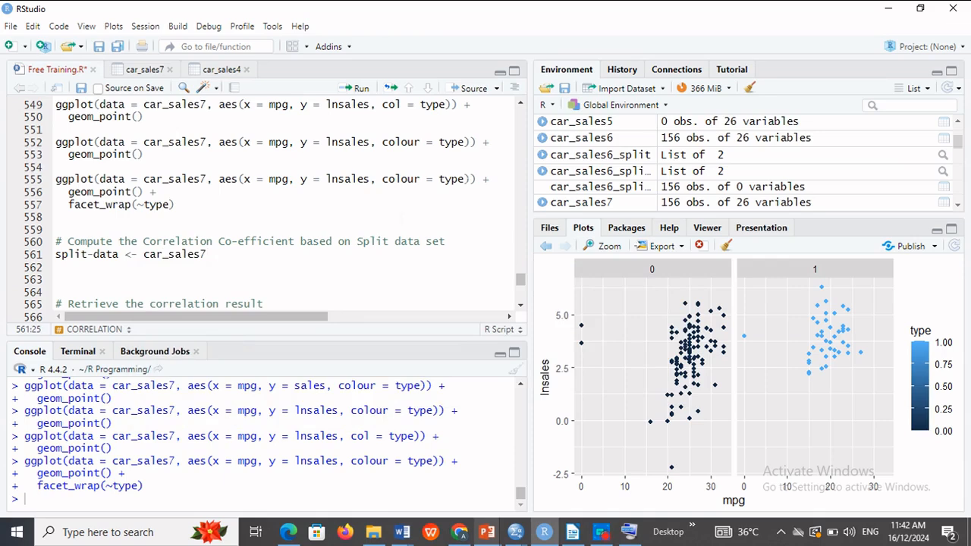
# - Pipe car_sales7 with %>% into group_by(type) on the line below the assignment
pyautogui.click(519, 102)
pyautogui.click(519, 102)
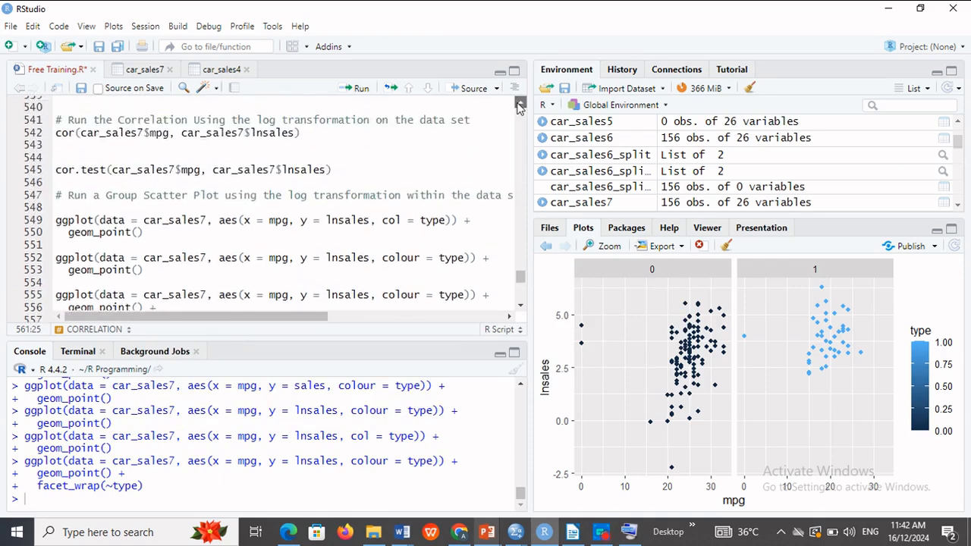
pyautogui.click(519, 104)
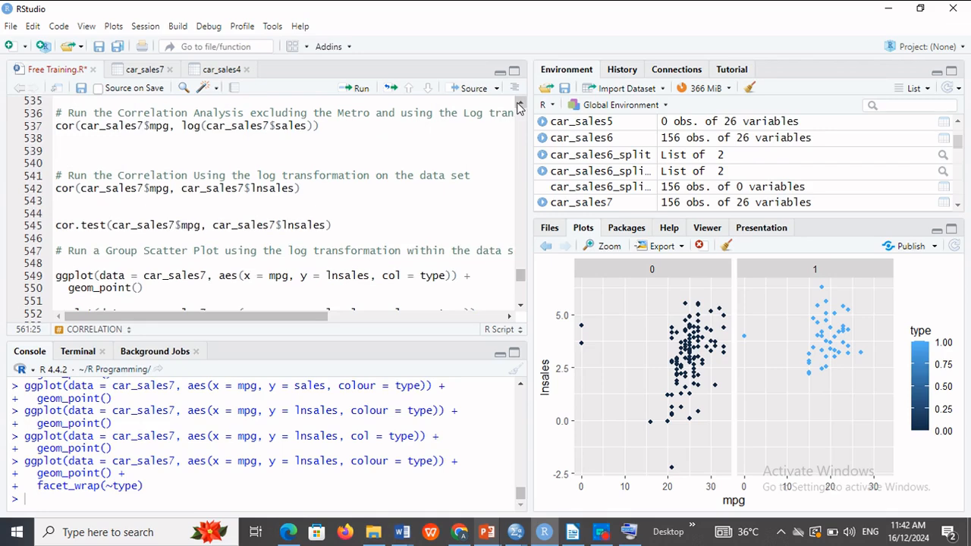
pyautogui.click(521, 307)
pyautogui.click(521, 309)
pyautogui.scroll(-2, 520, 311)
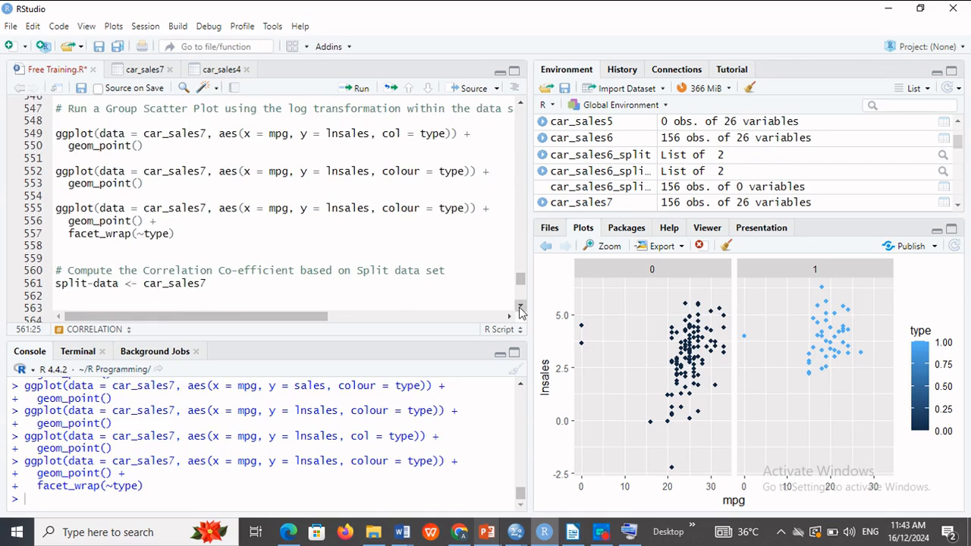
pyautogui.scroll(-1, 520, 311)
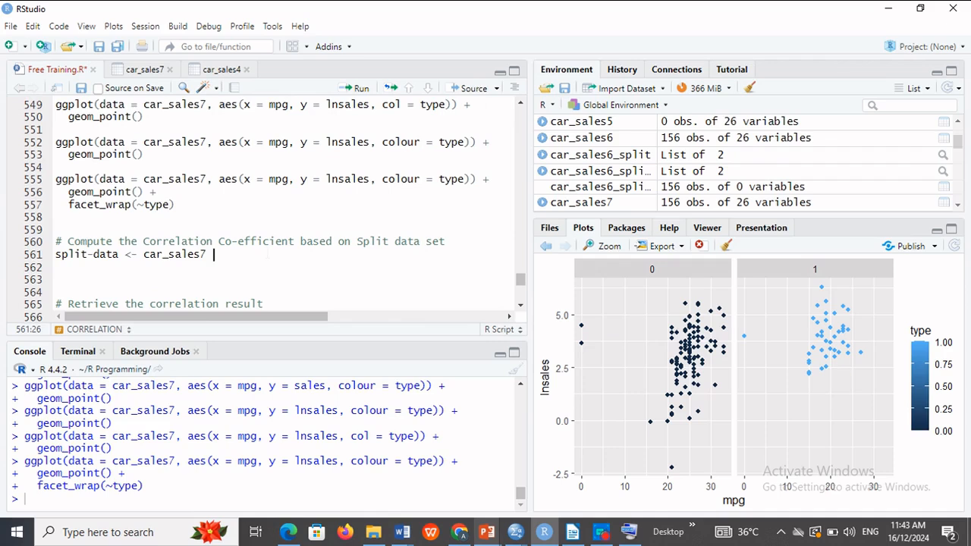
pyautogui.write('%>%')
pyautogui.press('Return')
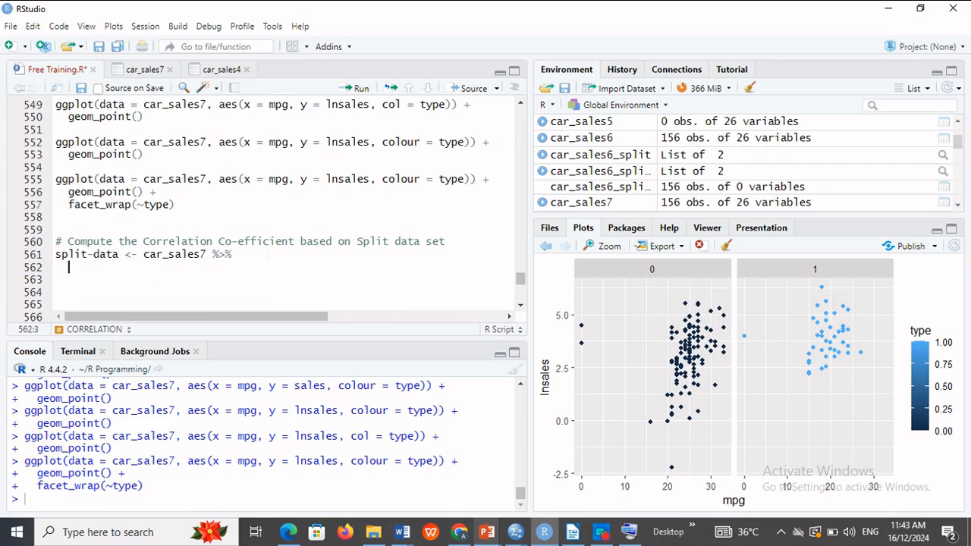
pyautogui.write('group')
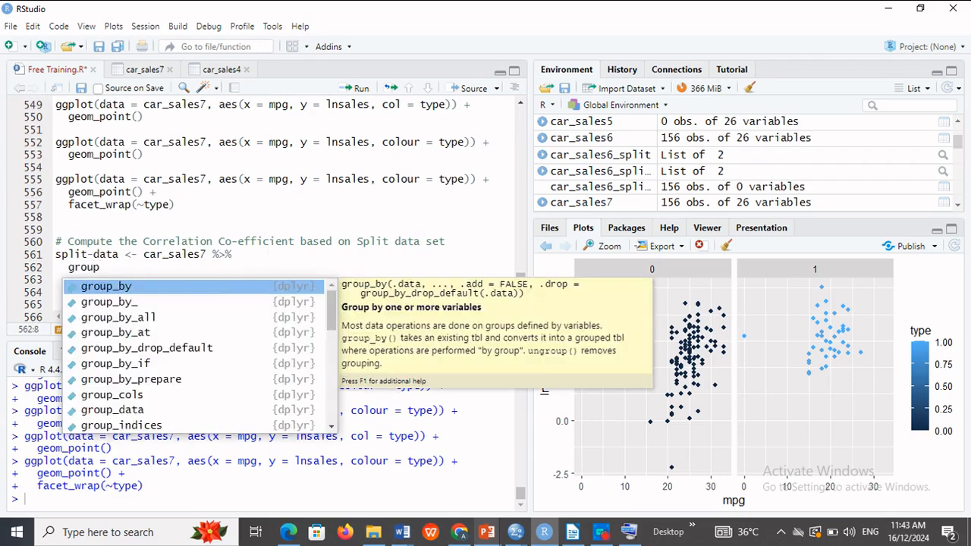
pyautogui.click(229, 287)
pyautogui.write('type)')
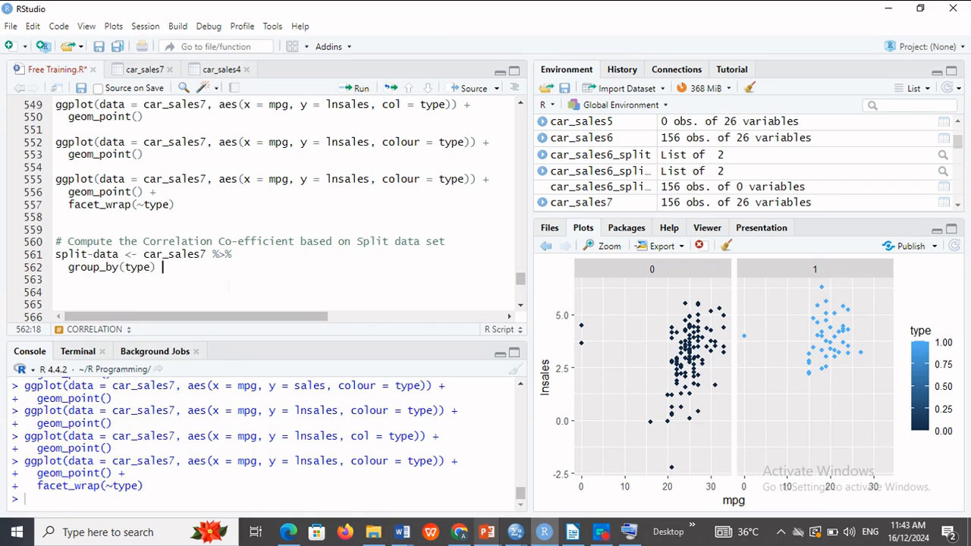
# - Pipe the grouped data into summarise(correlation=cor(lnsales,mpg)) and run the whole three-line statement
pyautogui.write('%>%')
pyautogui.press('Return')
pyautogui.write('summarise(')
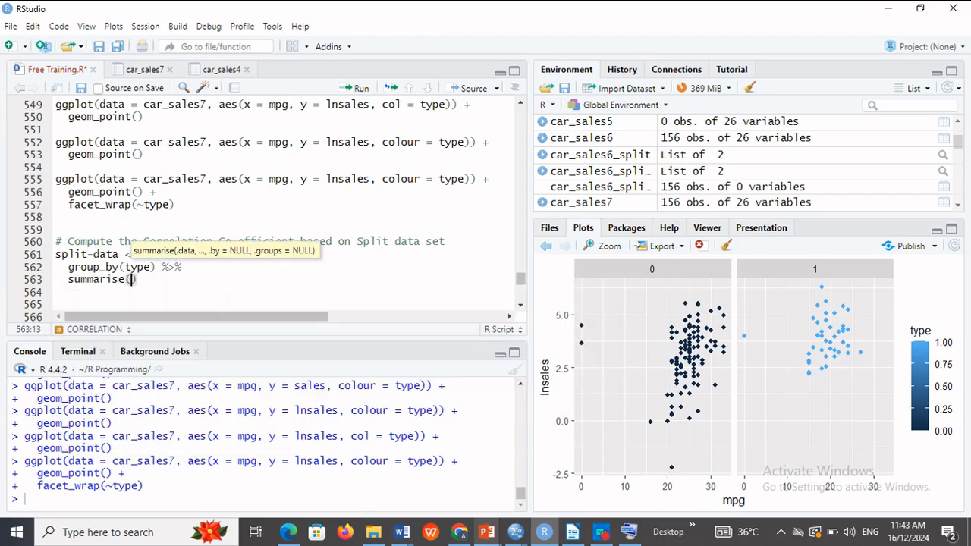
pyautogui.press('Return')
pyautogui.write('ca')
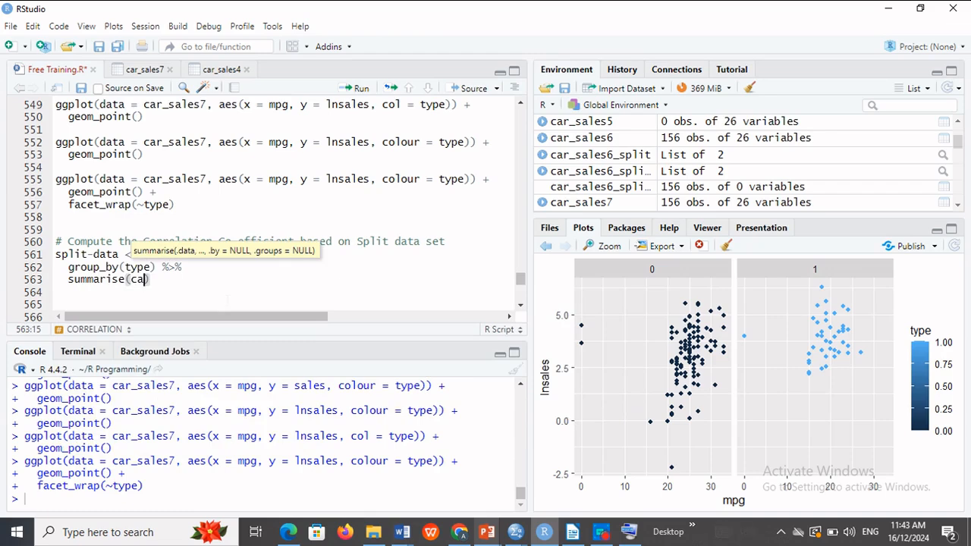
pyautogui.press('BackSpace')
pyautogui.write('orrelation')
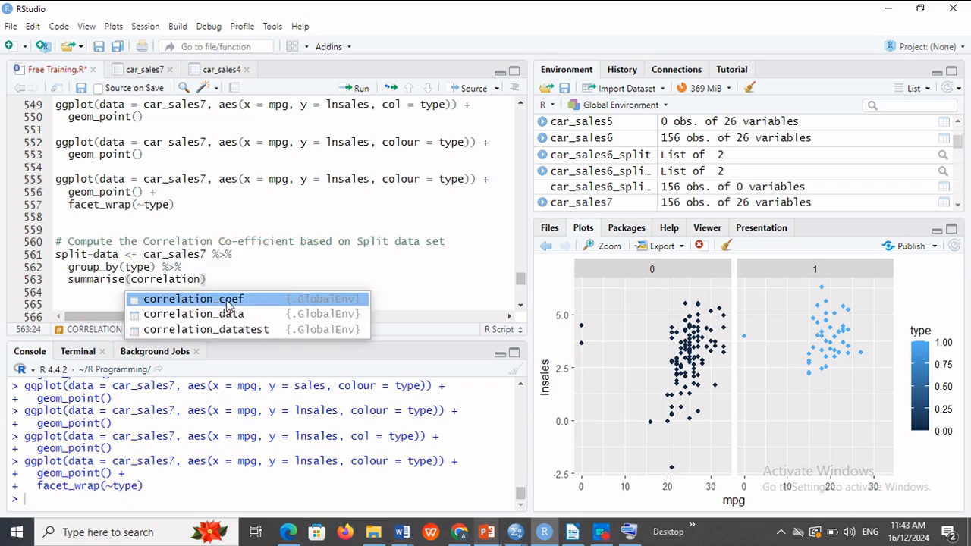
pyautogui.write('=')
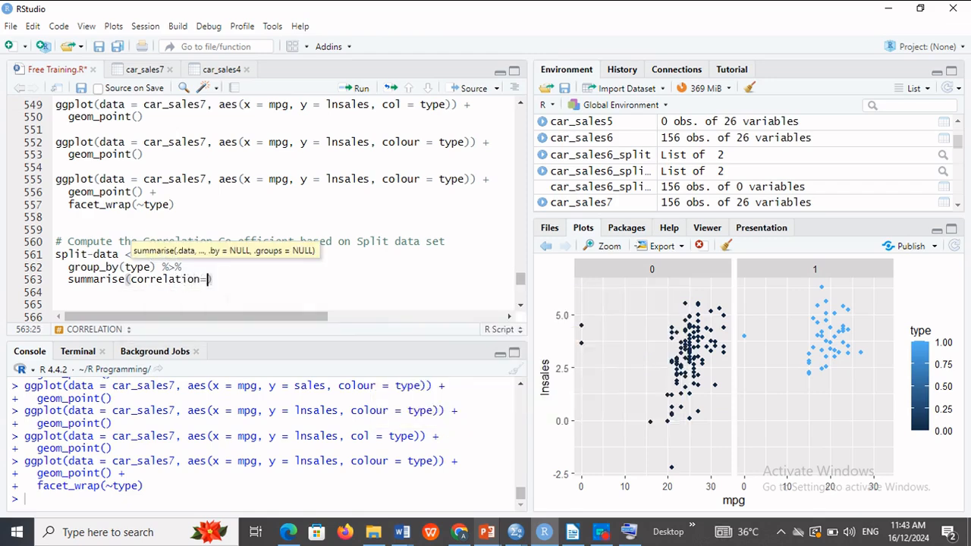
pyautogui.write('cor')
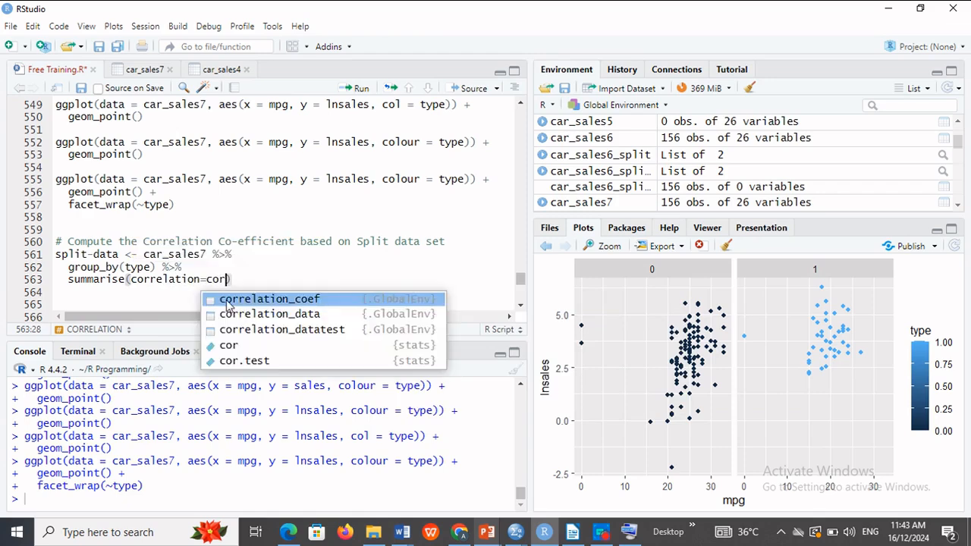
pyautogui.write('(')
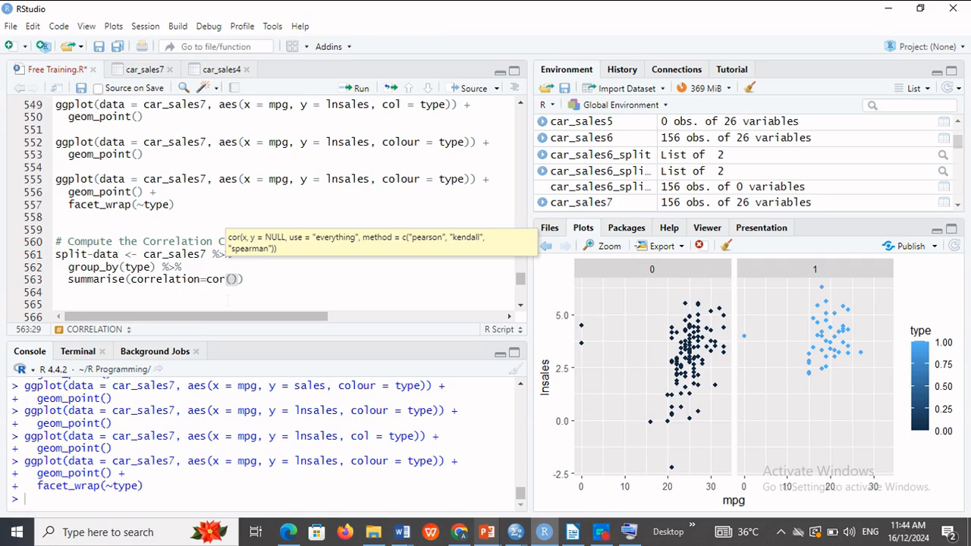
pyautogui.write('lnsales,mpg')
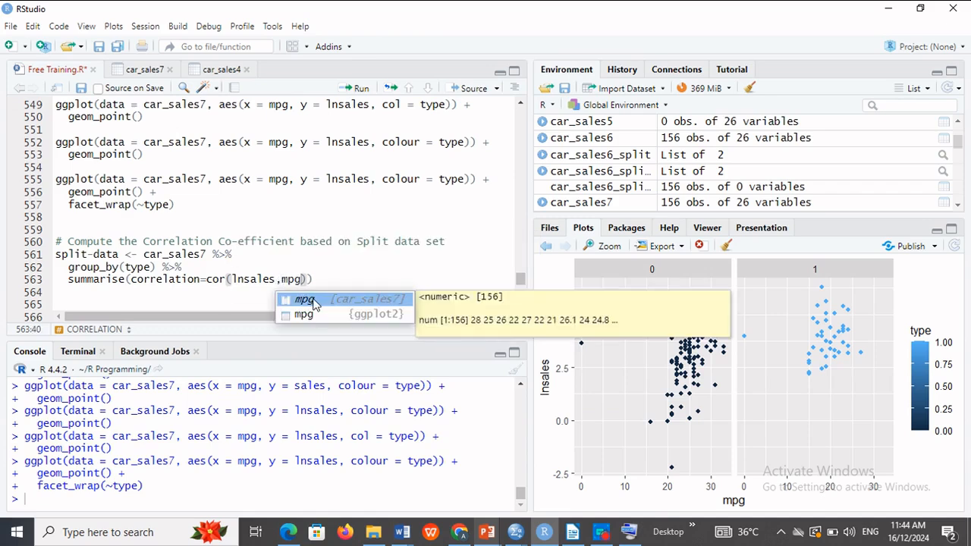
pyautogui.click(314, 303)
pyautogui.moveTo(314, 280); pyautogui.dragTo(55, 261)
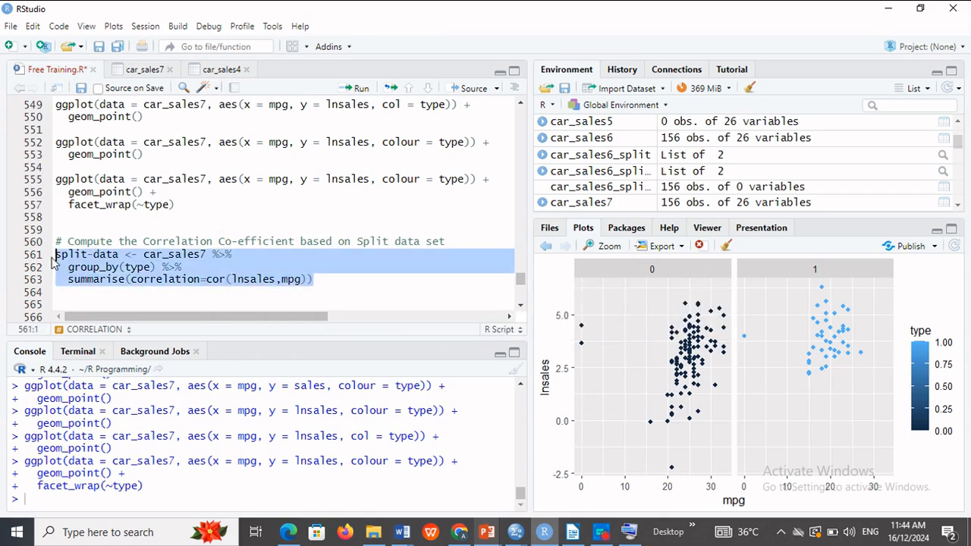
pyautogui.click(360, 89)
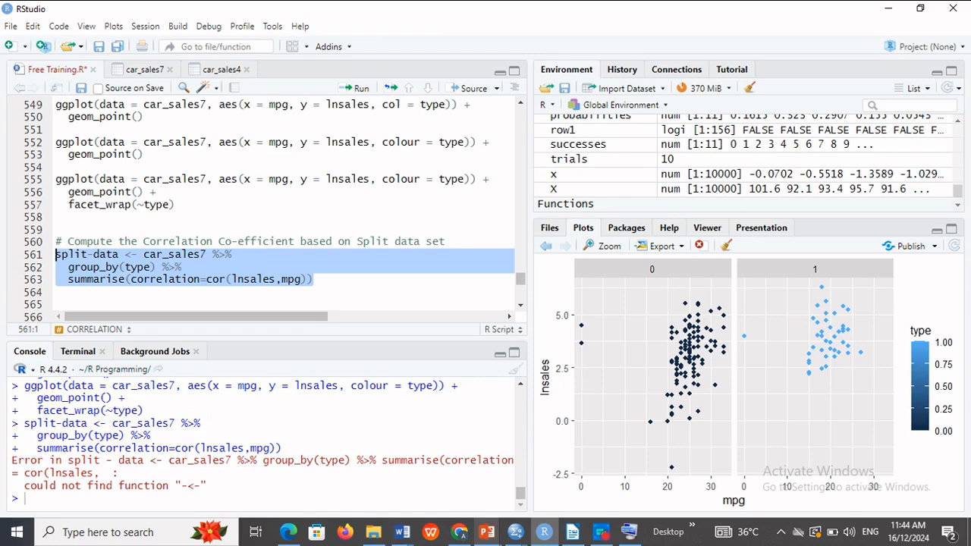
# - Rename the assigned object to split_data with an underscore and rerun the three-line statement
pyautogui.click(144, 255)
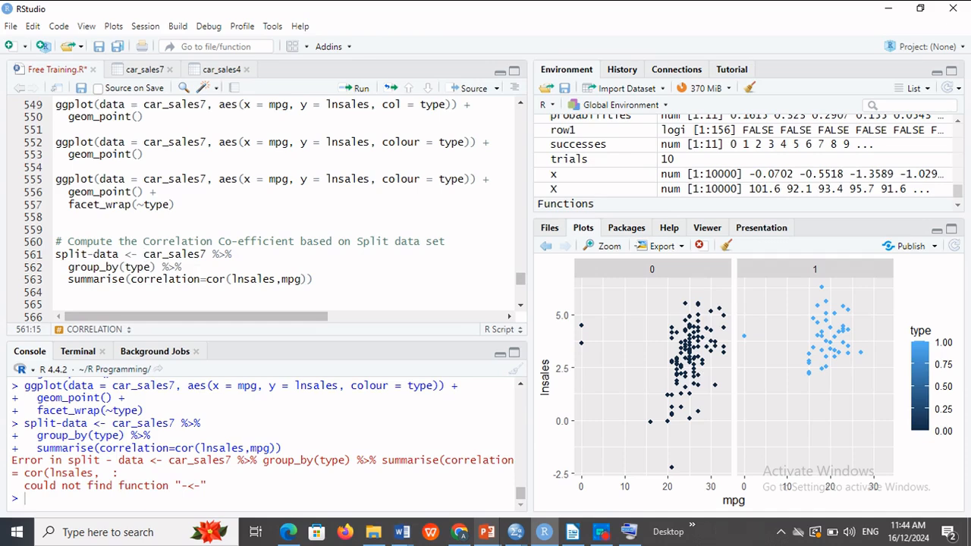
pyautogui.click(93, 254)
pyautogui.press('BackSpace')
pyautogui.write('_')
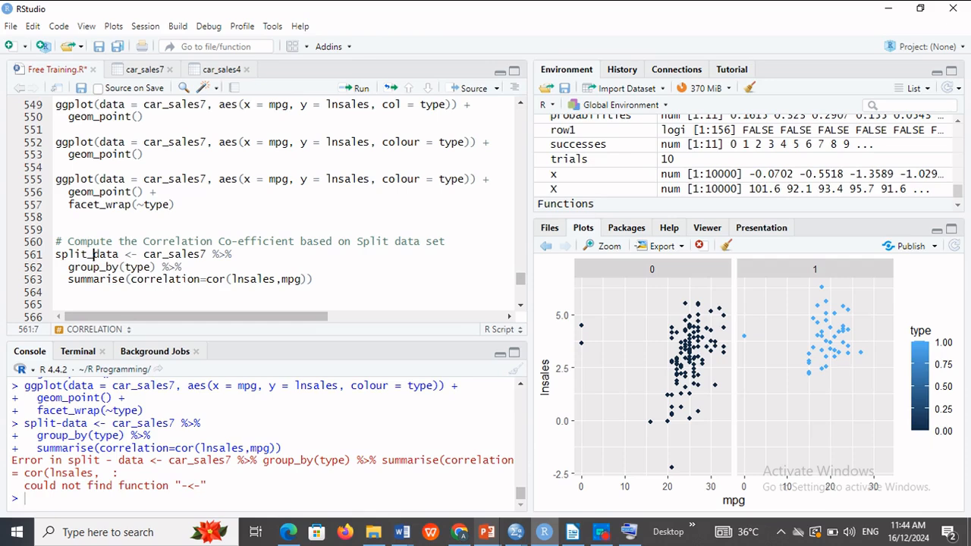
pyautogui.moveTo(311, 279); pyautogui.dragTo(55, 255)
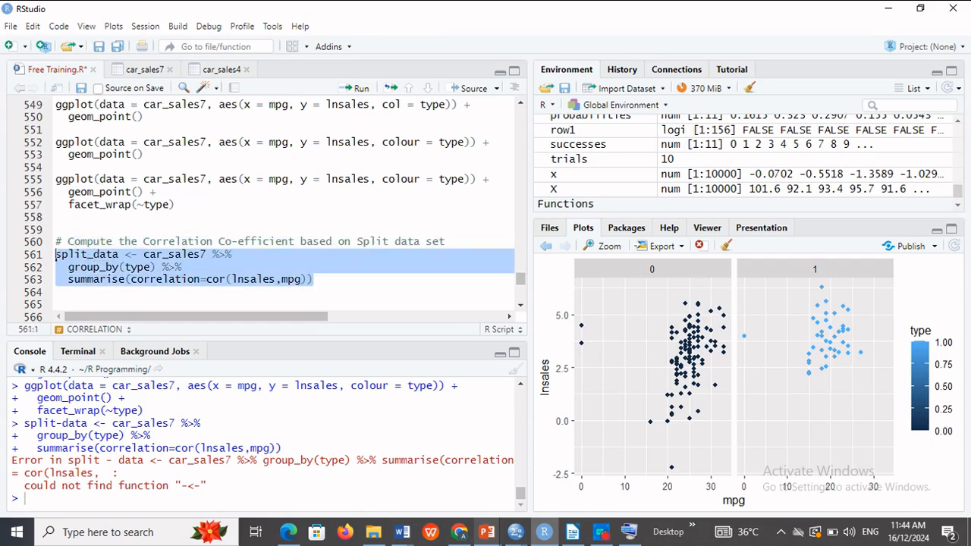
pyautogui.click(359, 89)
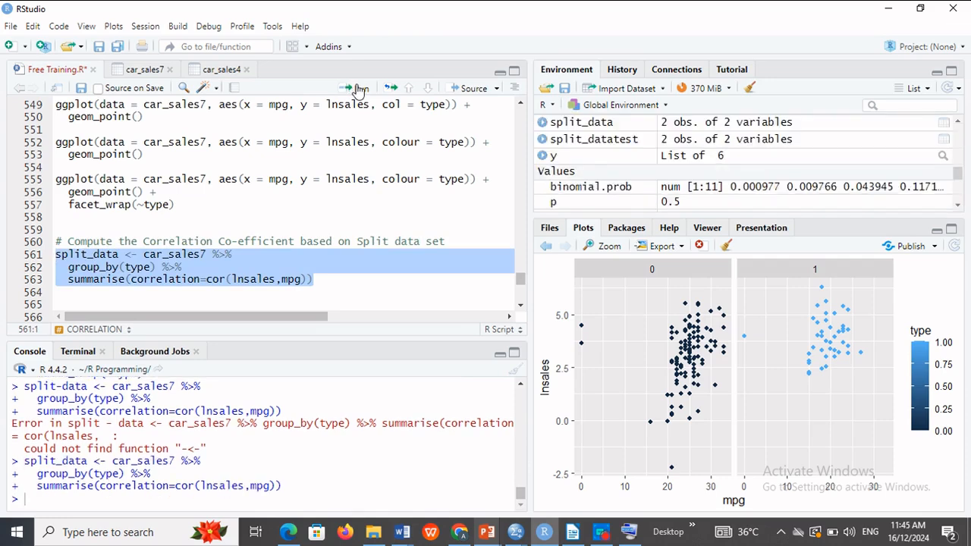
# - View the split_data table to examine the correlation for each vehicle type, and close it
pyautogui.click(945, 124)
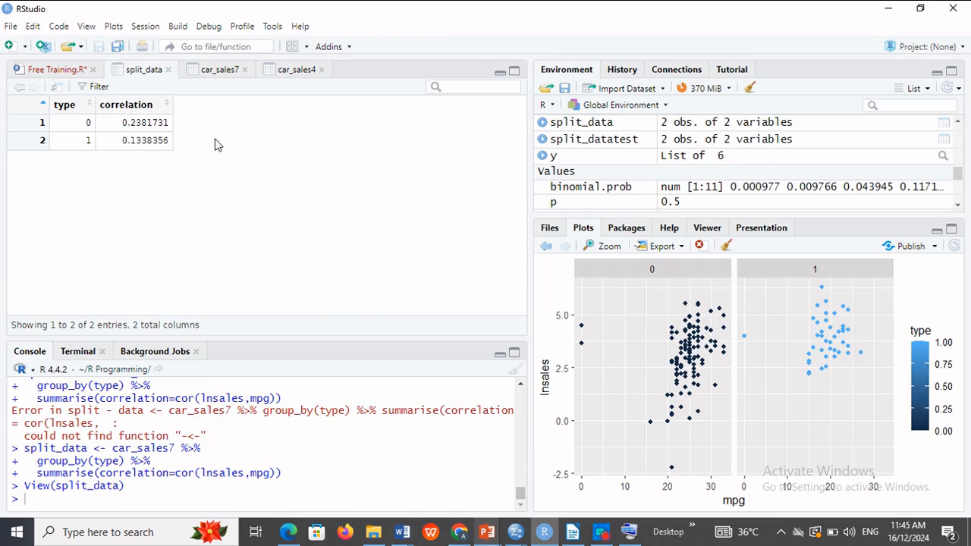
pyautogui.click(168, 69)
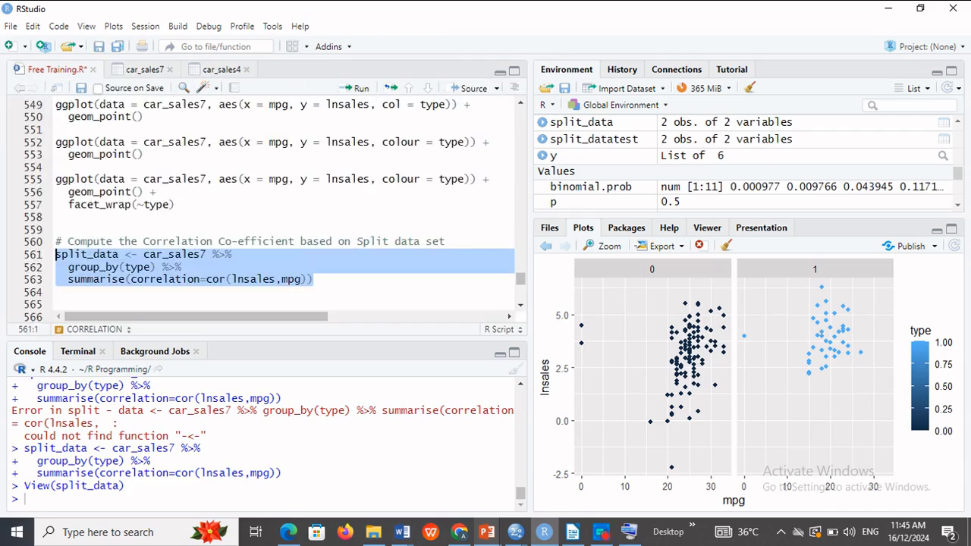
# - Enter split_data$correlation beneath the "# Retrieve the correlation result" comment that follows the grouped correlation code
pyautogui.scroll(5, 519, 108)
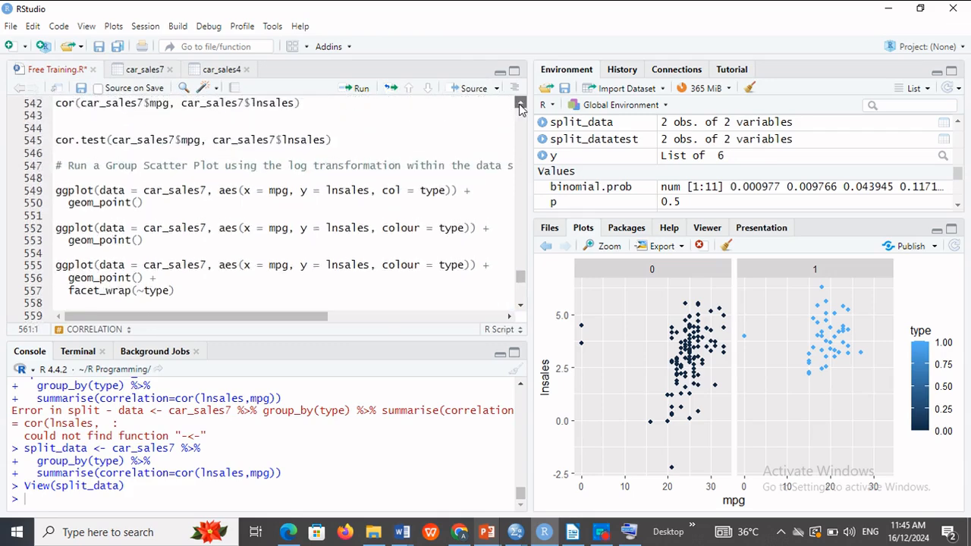
pyautogui.click(520, 102)
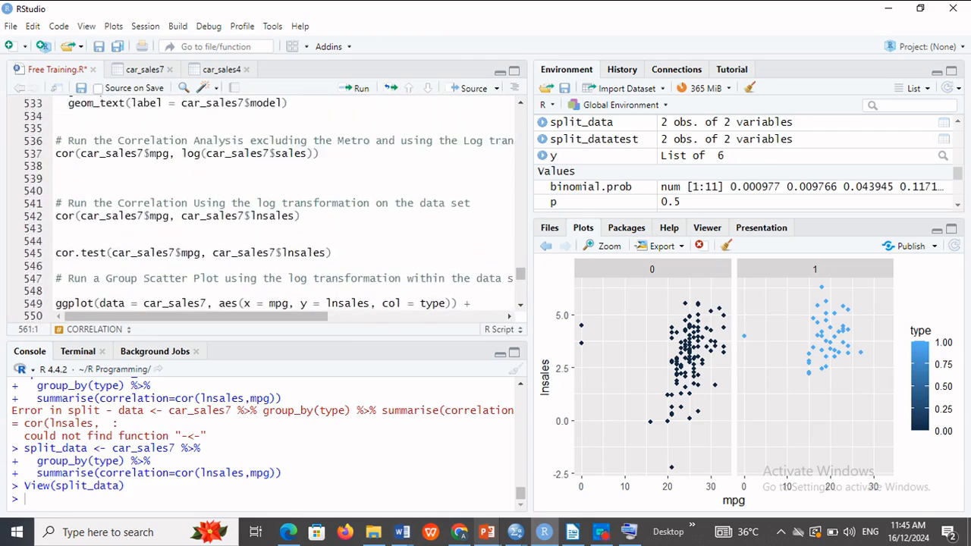
pyautogui.scroll(-8, 521, 308)
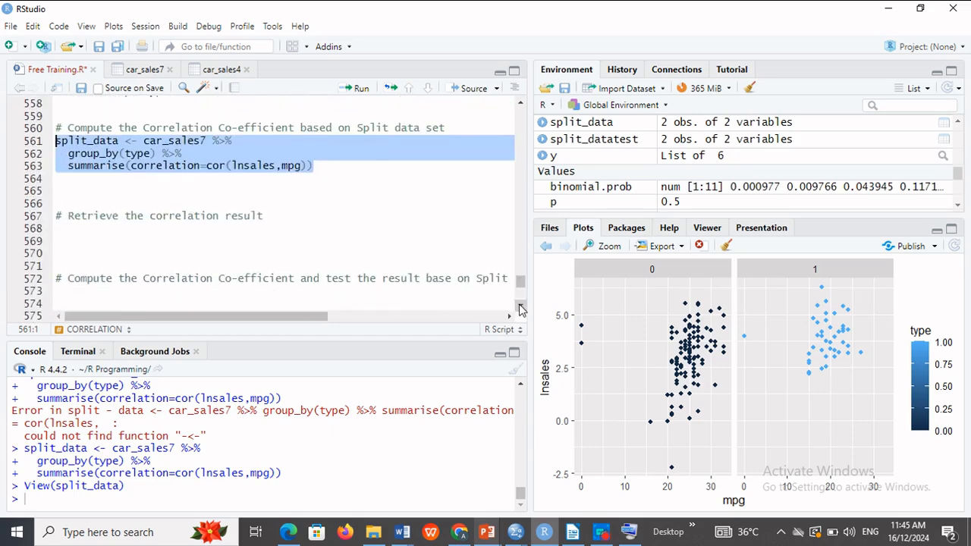
pyautogui.click(74, 240)
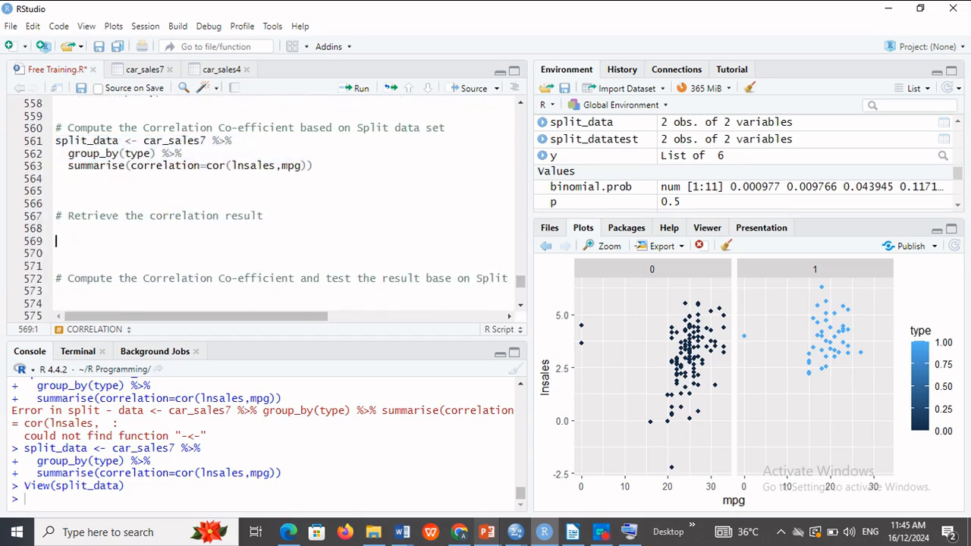
pyautogui.write('split')
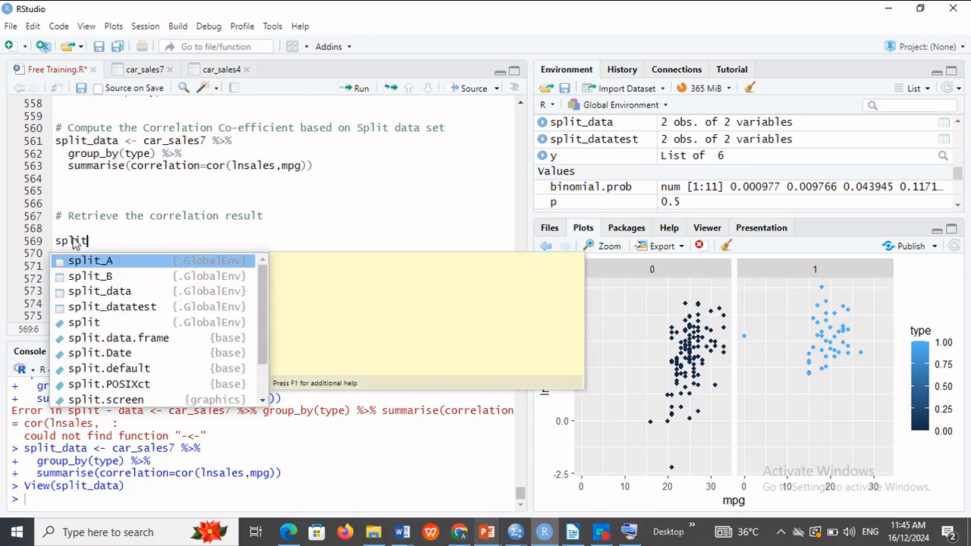
pyautogui.write('_data')
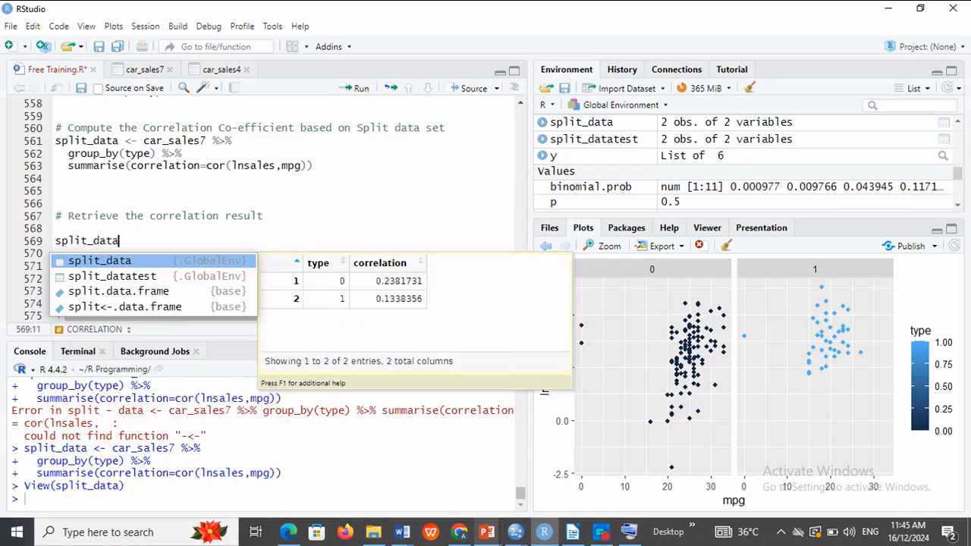
pyautogui.press('Escape')
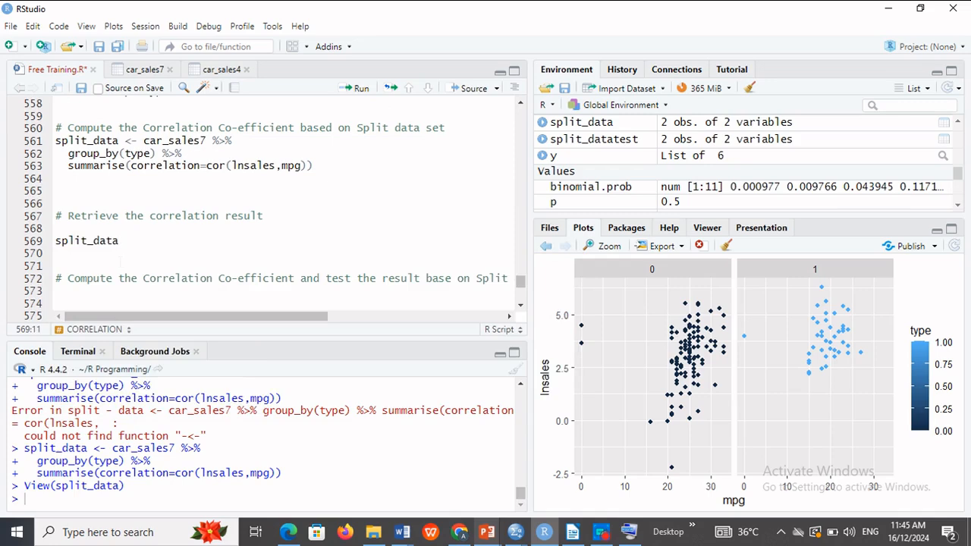
pyautogui.write('$')
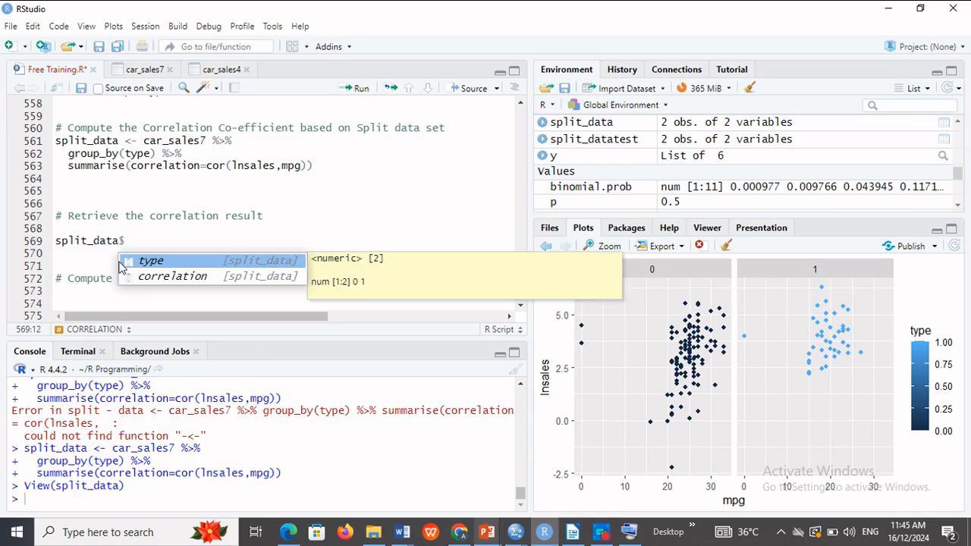
pyautogui.doubleClick(192, 279)
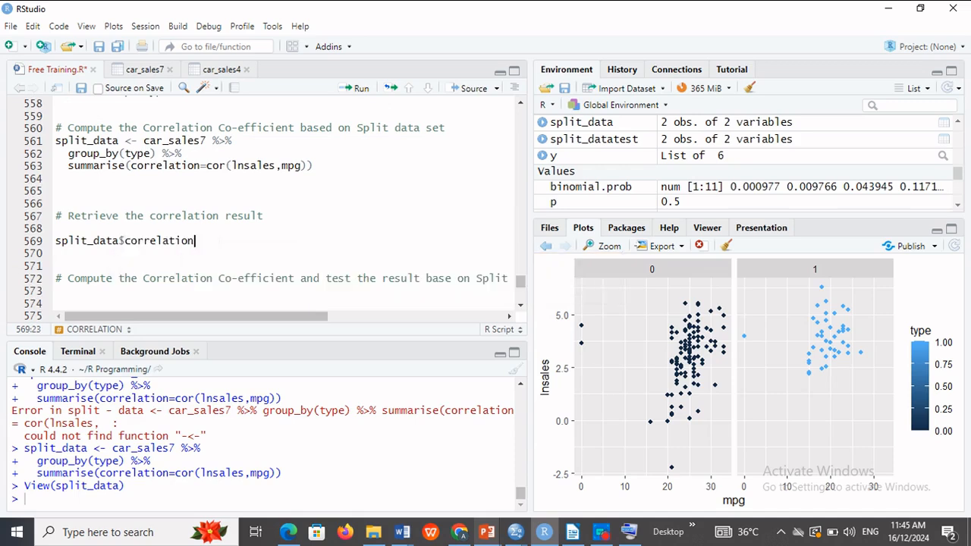
# - Add the index [[1]] to split_data$correlation and run the line to retrieve the first correlation
pyautogui.write('[[1')
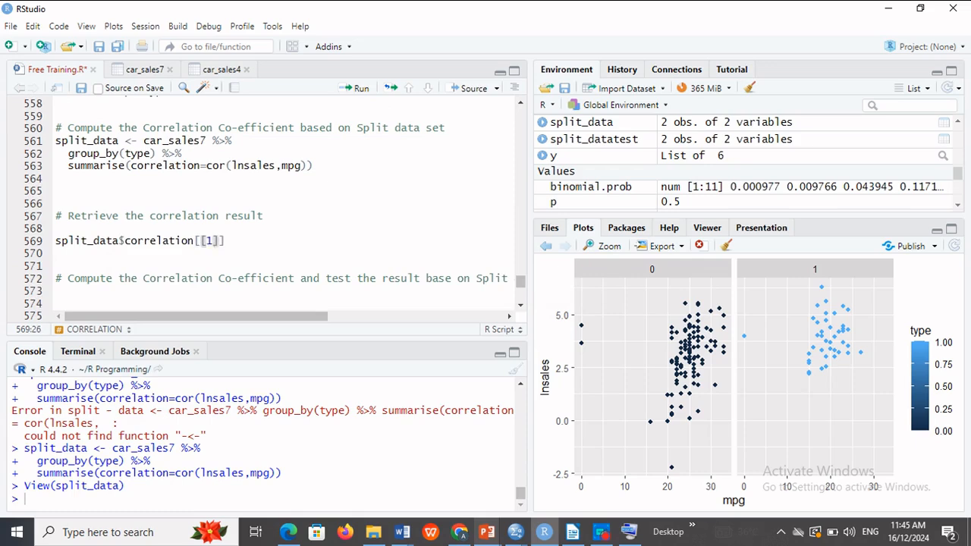
pyautogui.press('End')
pyautogui.hotkey('shift', 'Home')
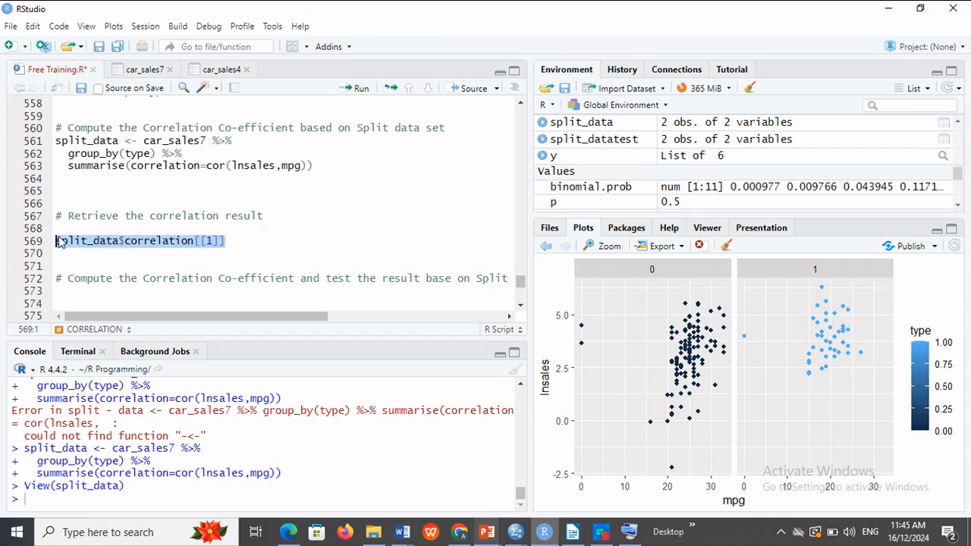
pyautogui.click(365, 90)
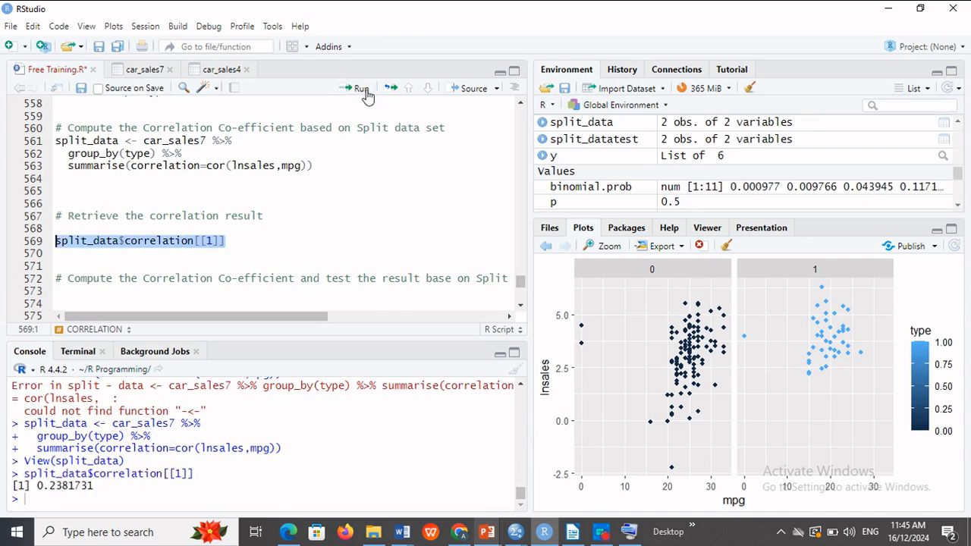
# - Duplicate the split_data$correlation[[1]] line below the original, separated by a blank line, and run the copy
pyautogui.click(240, 243)
pyautogui.moveTo(226, 241); pyautogui.dragTo(53, 241)
pyautogui.hotkey('ctrl', 'c')
pyautogui.click(56, 253)
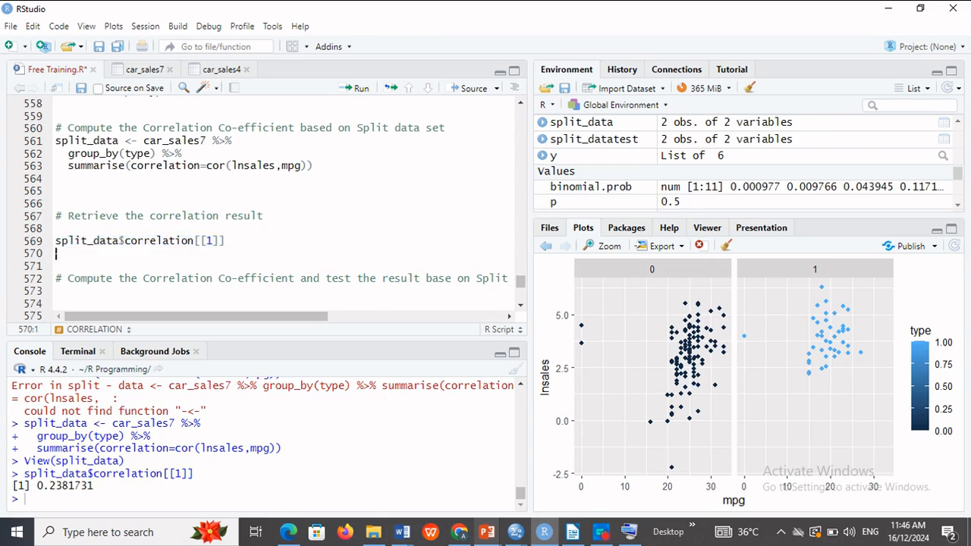
pyautogui.press('Return')
pyautogui.hotkey('ctrl', 'v')
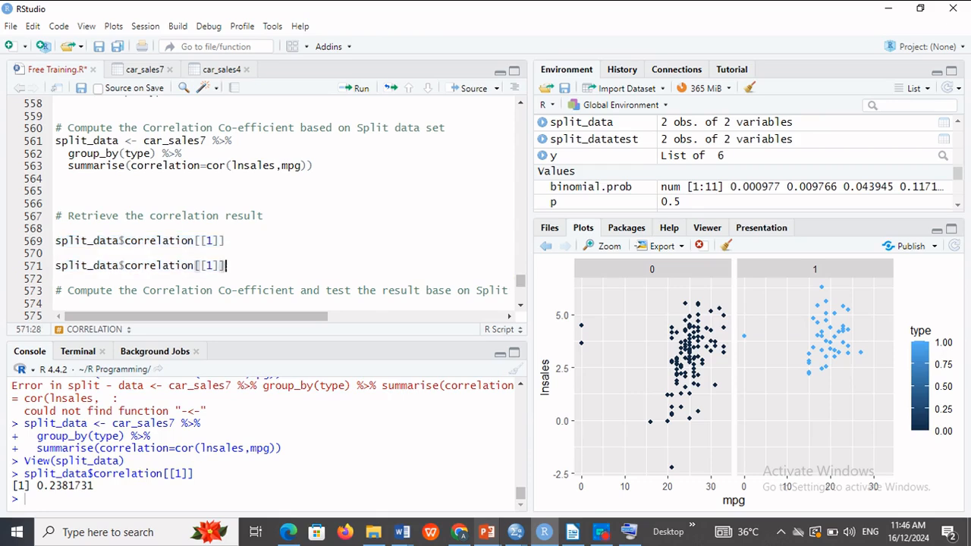
pyautogui.moveTo(225, 265); pyautogui.dragTo(56, 265)
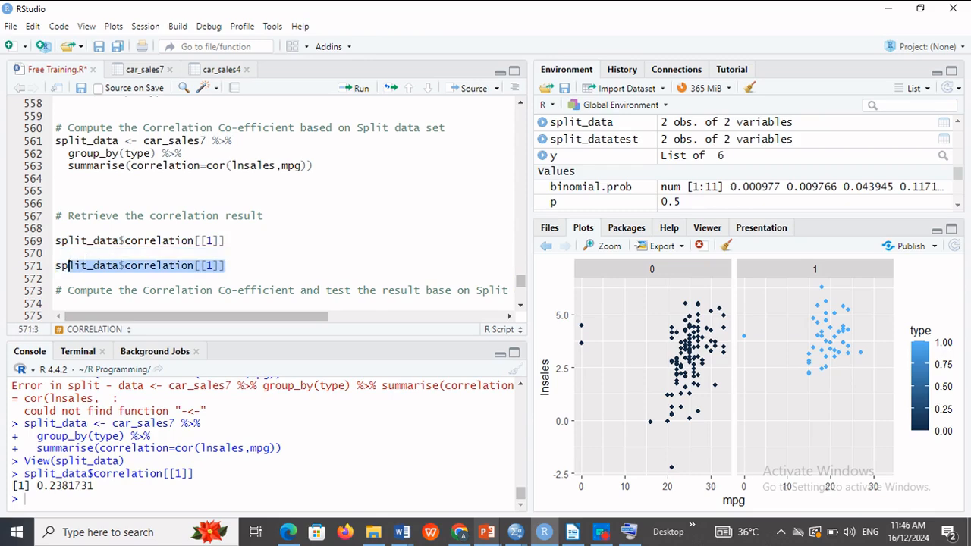
pyautogui.click(360, 89)
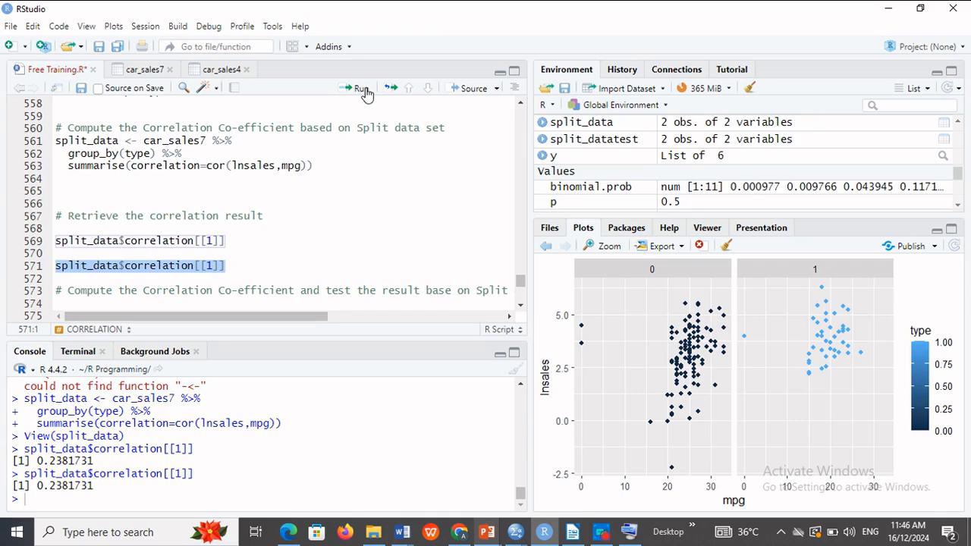
# - Set the copied line's index to [[2]] and rerun it to retrieve the second correlation
pyautogui.click(212, 267)
pyautogui.press('BackSpace')
pyautogui.write('2')
pyautogui.moveTo(225, 266); pyautogui.dragTo(57, 266)
pyautogui.click(361, 94)
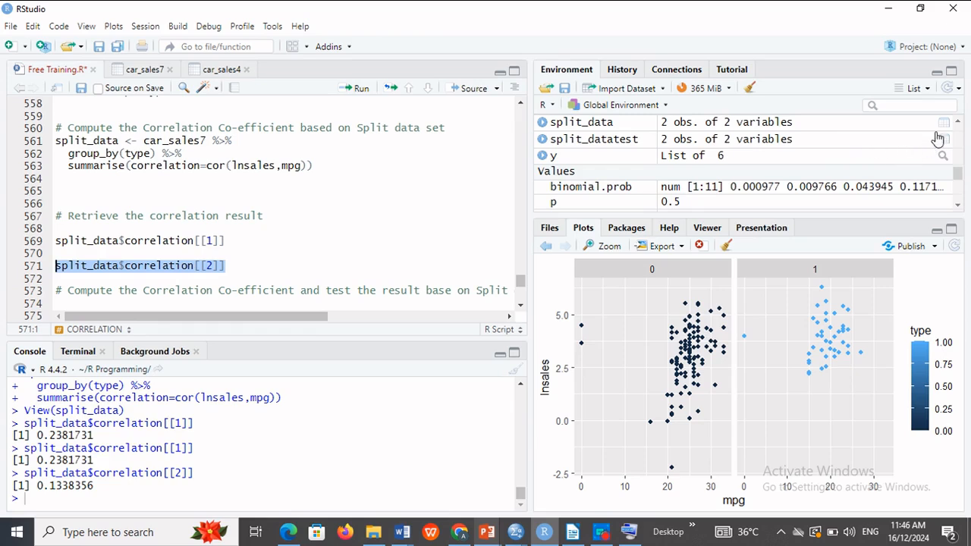
# - View the split_data table, close it, and compare its correlations with the values printed in the console
pyautogui.click(944, 124)
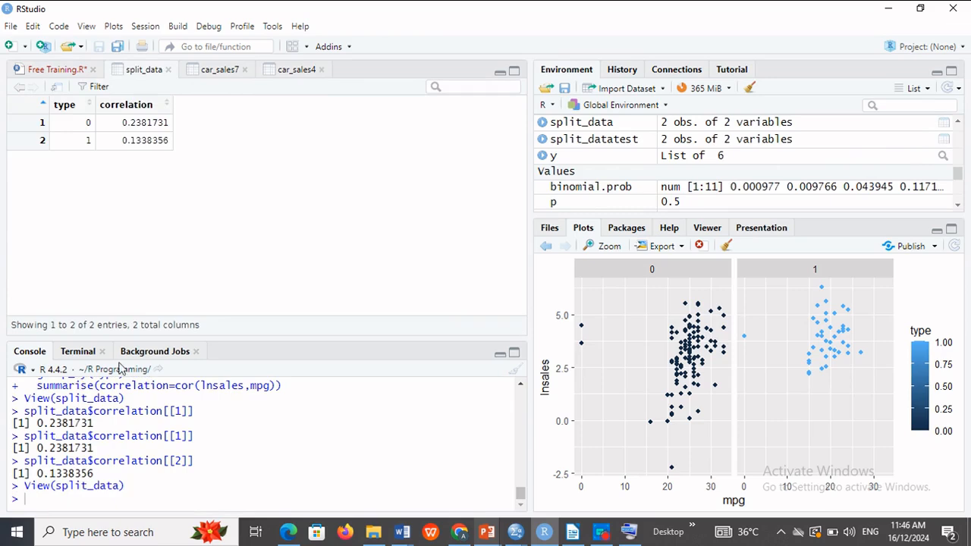
pyautogui.click(168, 69)
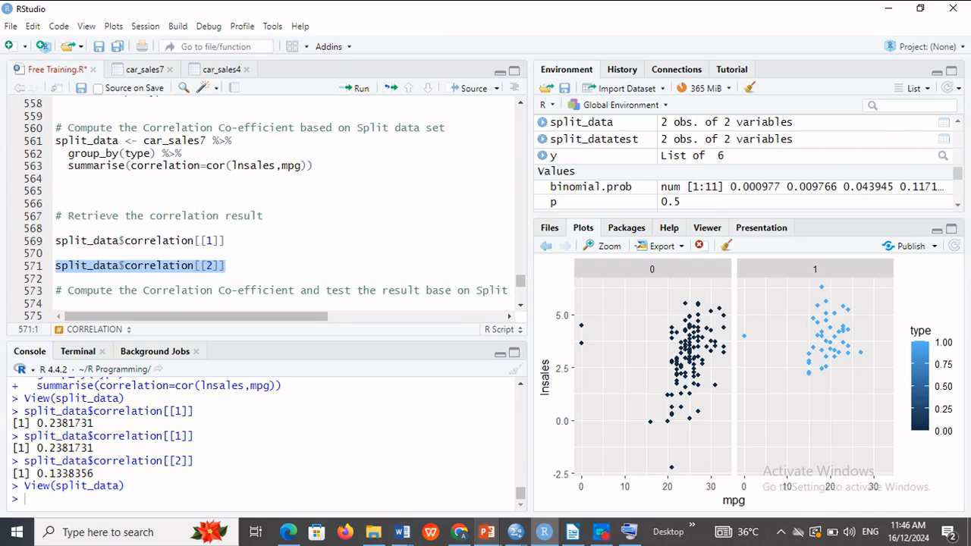
pyautogui.moveTo(36, 423); pyautogui.dragTo(100, 436)
pyautogui.moveTo(94, 473); pyautogui.dragTo(37, 473)
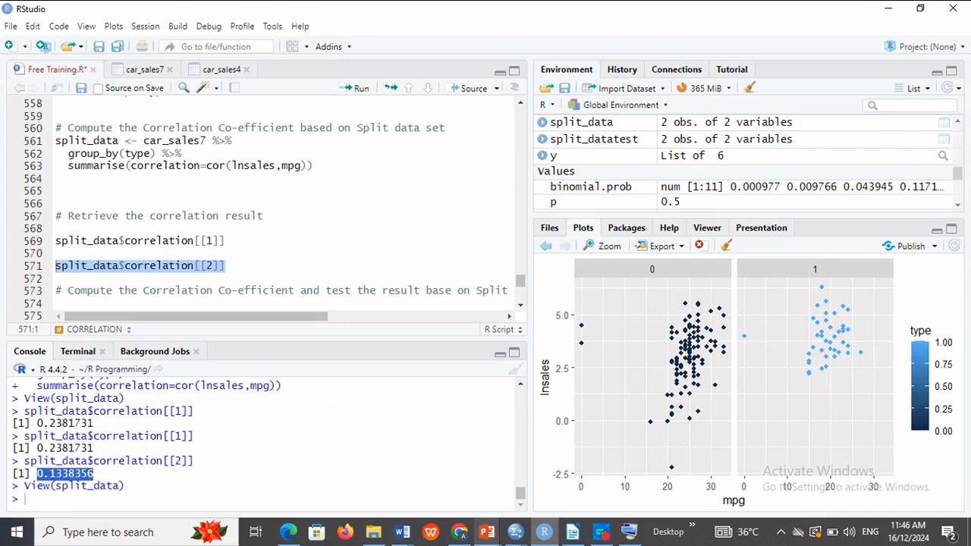
# - Switch to the SPSS output viewer to check the Correlations table by vehicle type, and return to RStudio
pyautogui.click(516, 532)
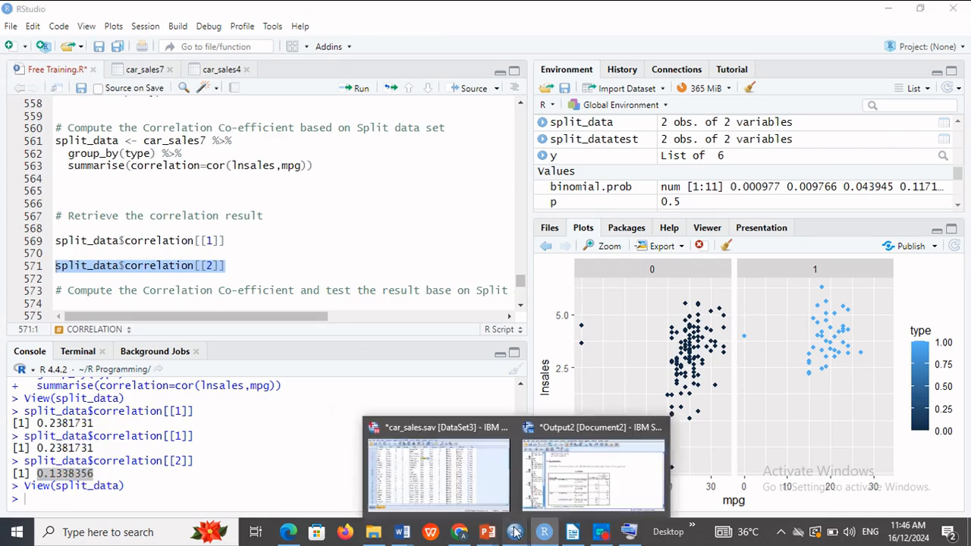
pyautogui.click(570, 486)
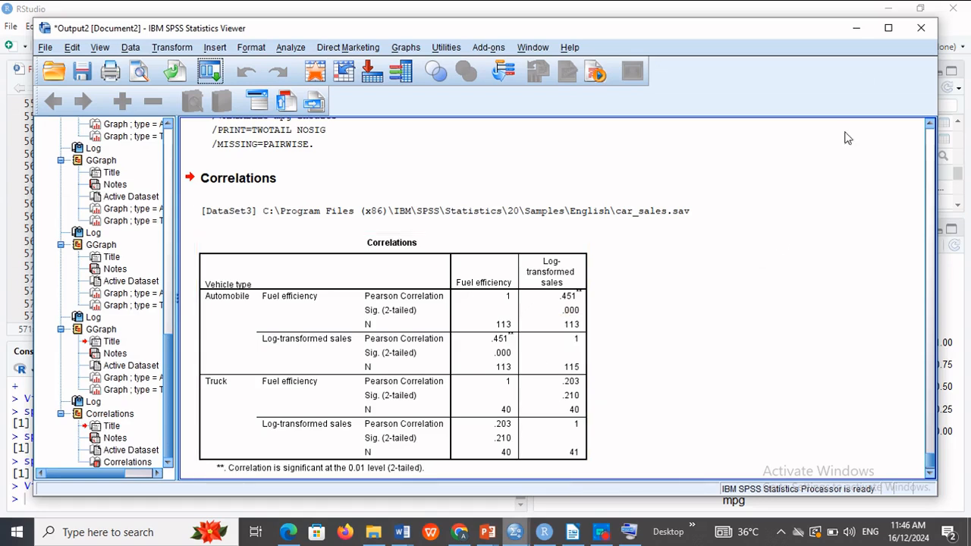
pyautogui.click(856, 27)
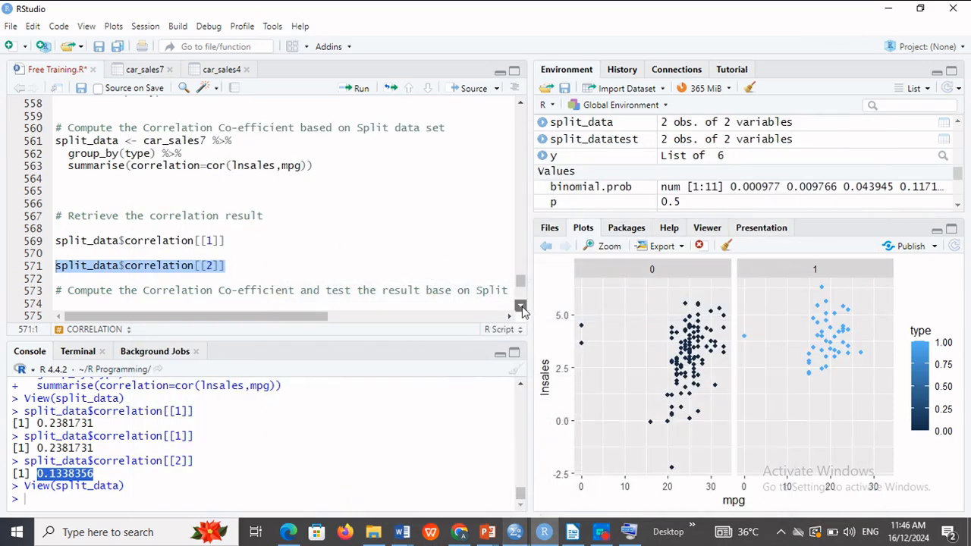
# - Copy the three-line split_data statement beneath the comment about computing the correlation coefficient and testing the result
pyautogui.scroll(-2, 520, 304)
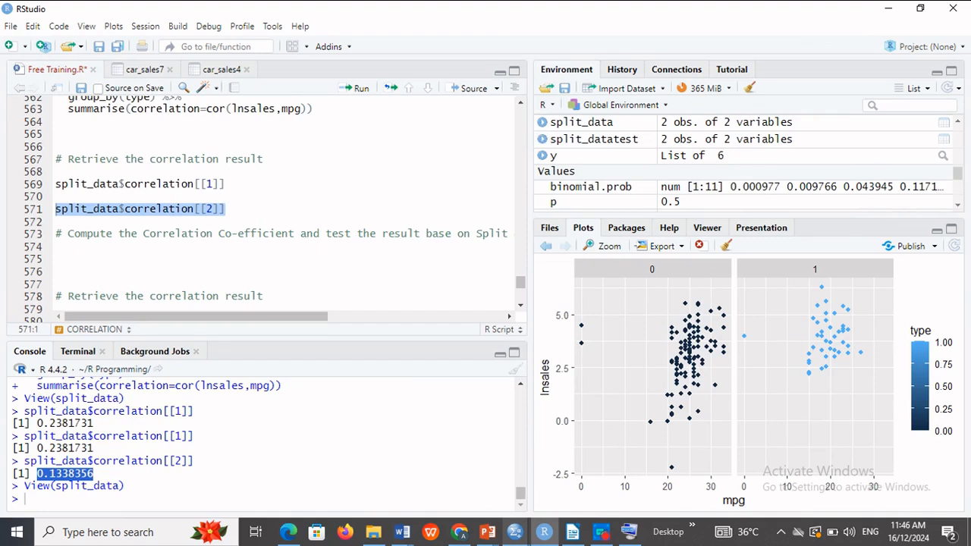
pyautogui.scroll(2, 520, 106)
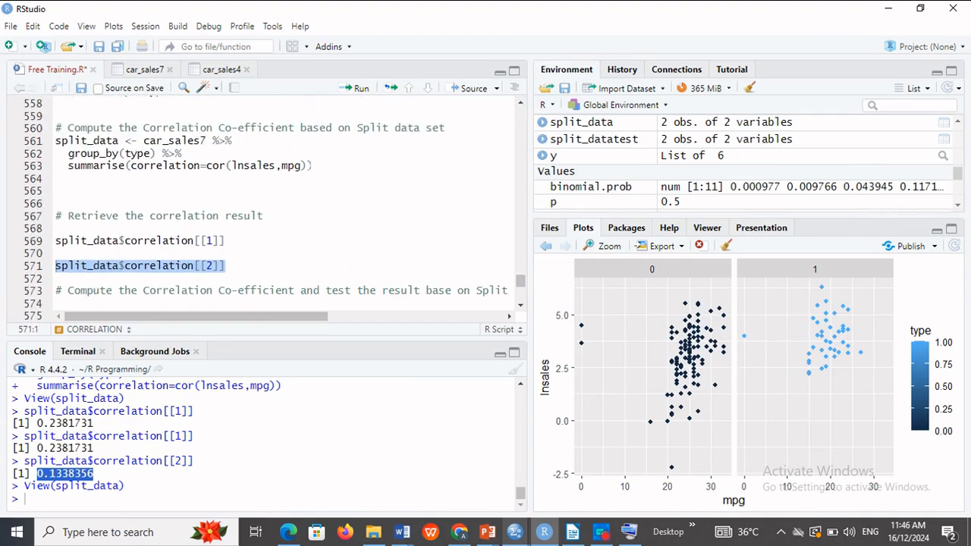
pyautogui.click(313, 166)
pyautogui.click(56, 141)
pyautogui.moveTo(56, 141); pyautogui.dragTo(313, 166)
pyautogui.hotkey('ctrl', 'c')
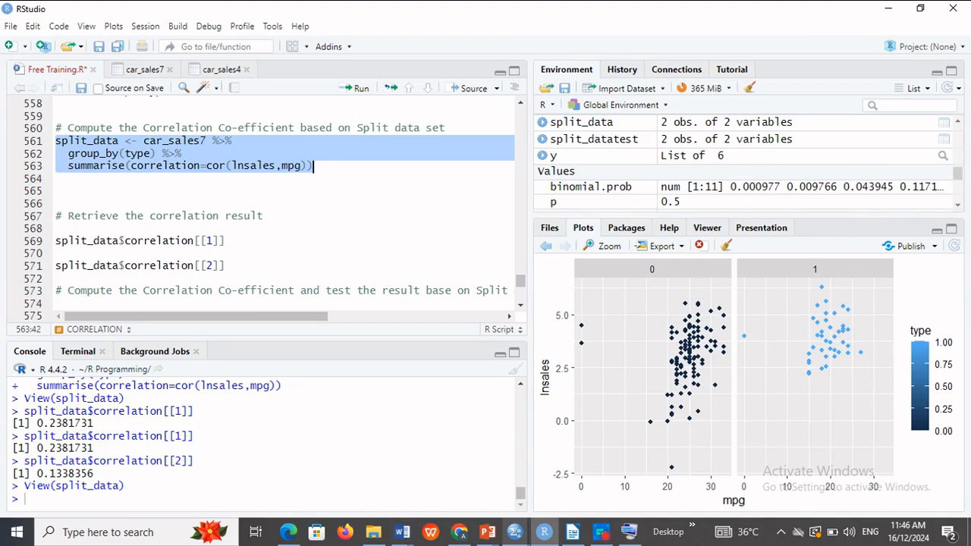
pyautogui.scroll(-2, 288, 204)
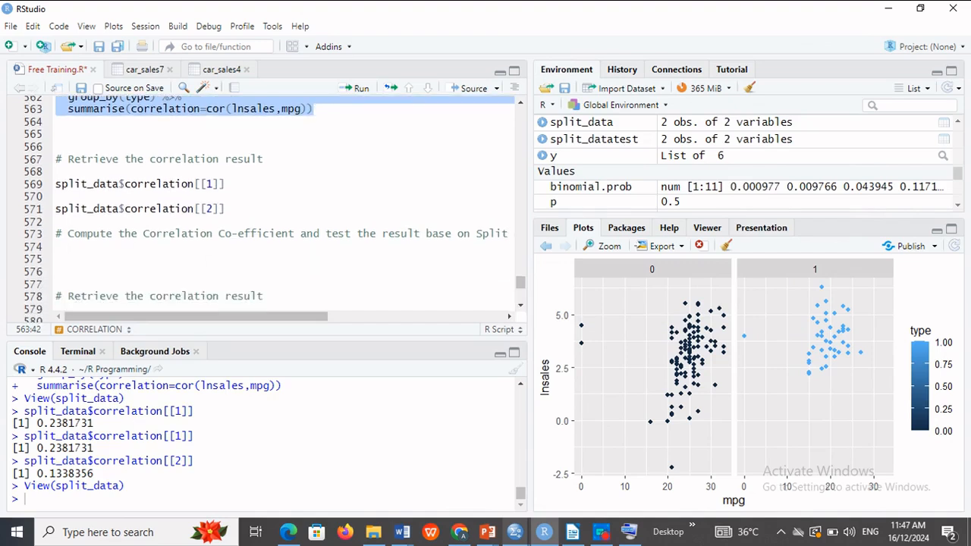
pyautogui.click(71, 248)
pyautogui.press('Return')
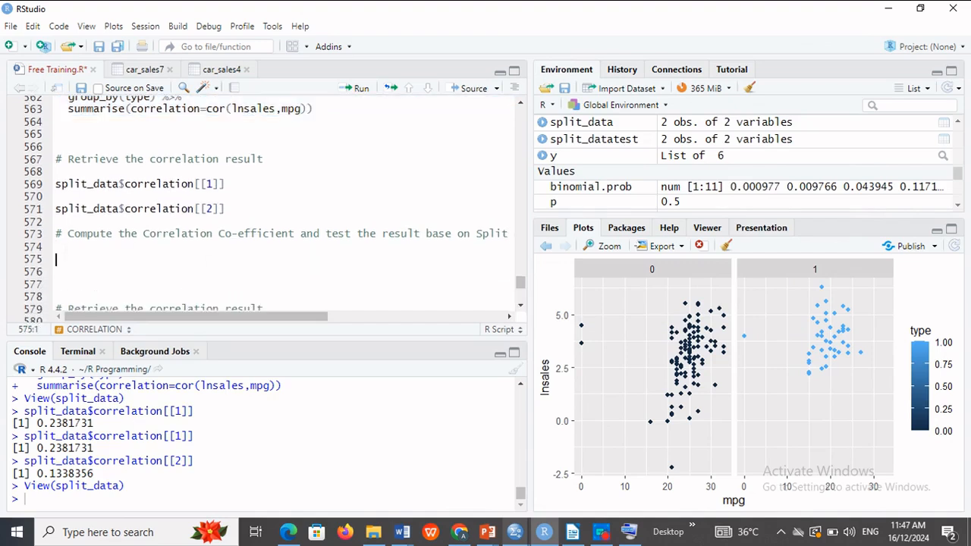
pyautogui.hotkey('ctrl', 'v')
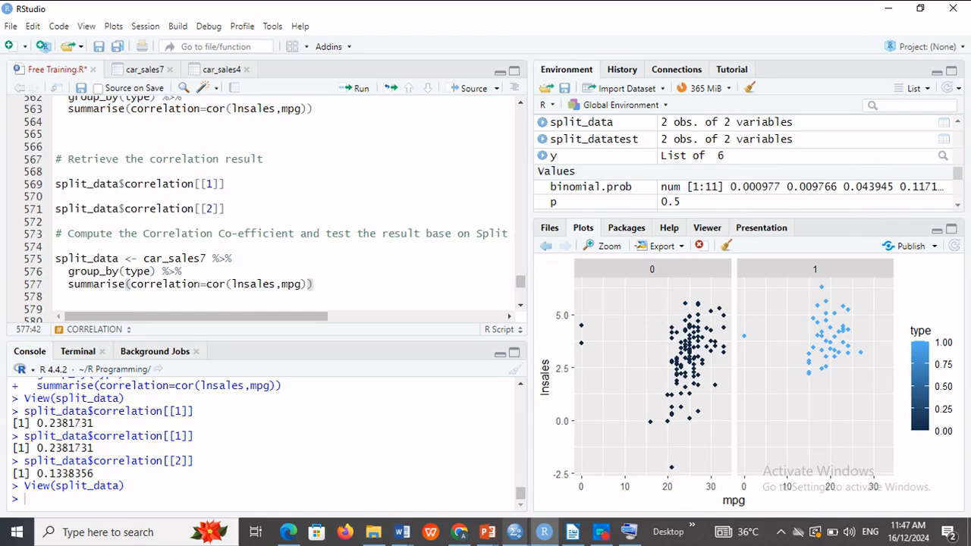
# - In the copied summarise call, rename the summary column to cor_test and change the function to cor.test
pyautogui.moveTo(201, 284); pyautogui.dragTo(150, 283)
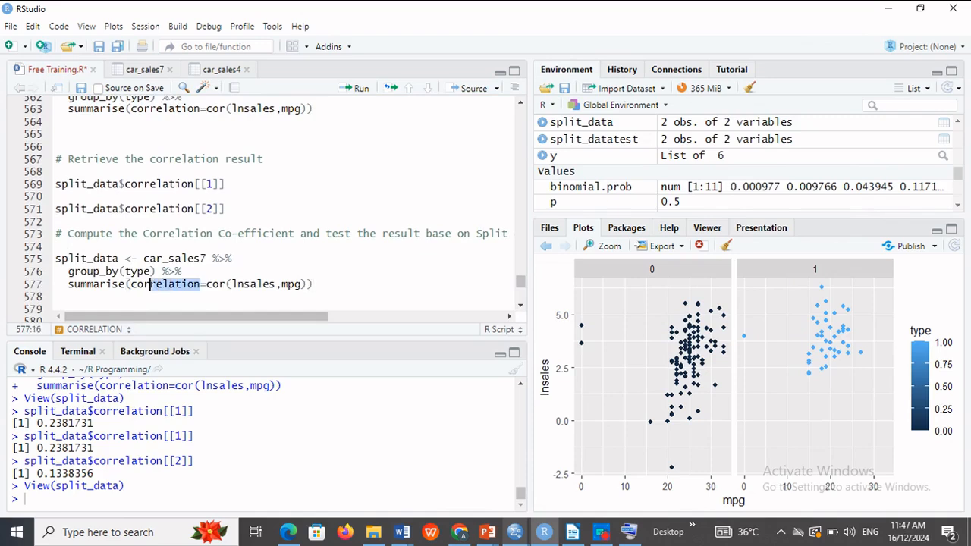
pyautogui.write('.test')
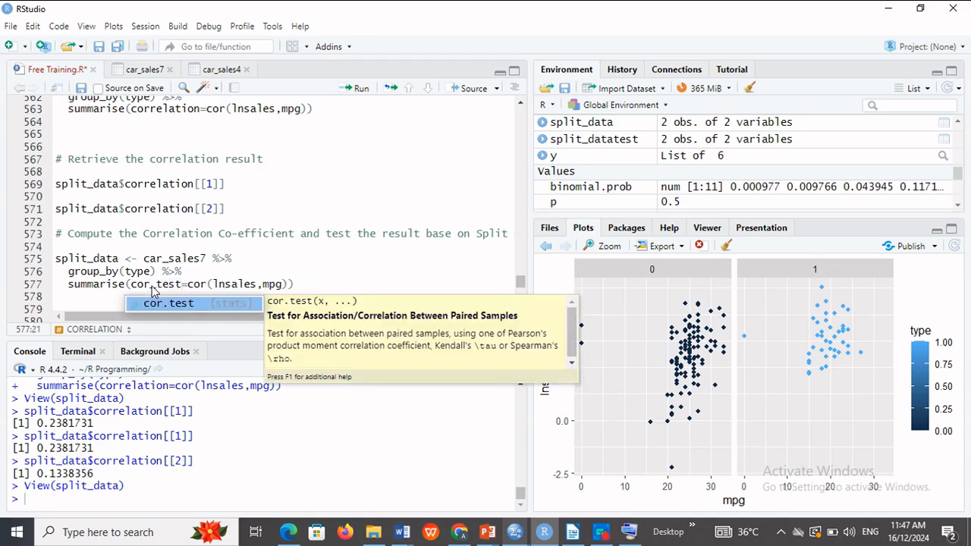
pyautogui.press('Right')
pyautogui.press('Right')
pyautogui.press('Right')
pyautogui.press('Right')
pyautogui.press('Right')
pyautogui.press('Right')
pyautogui.write('.')
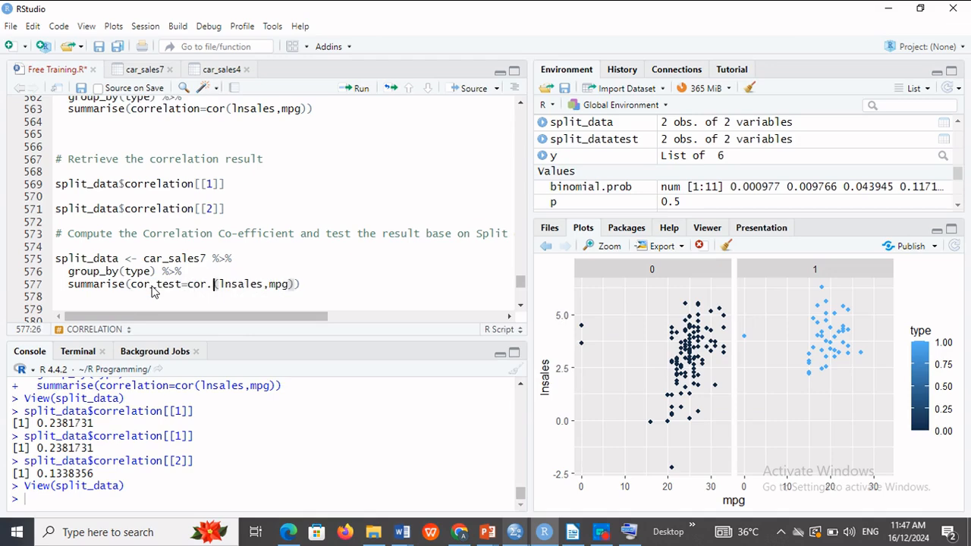
pyautogui.write('test')
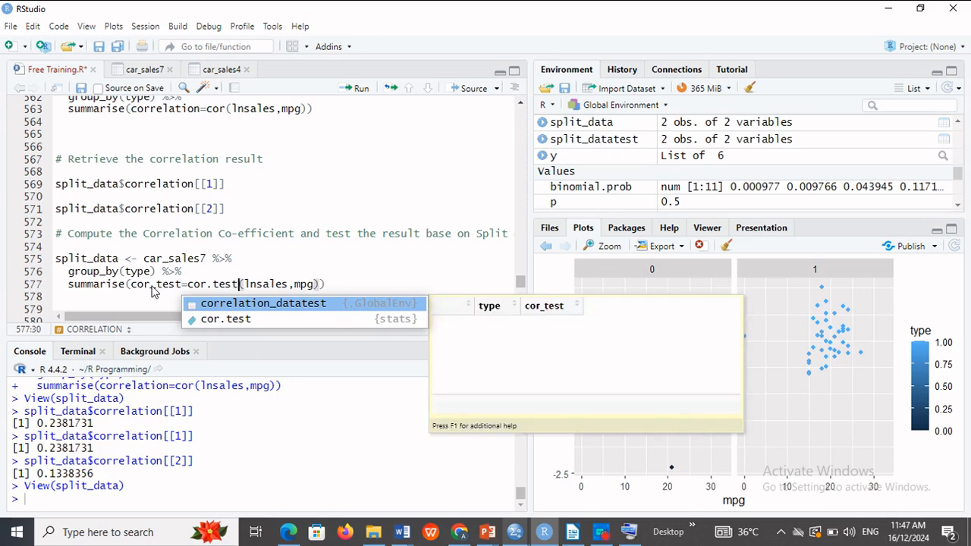
# - Wrap cor.test(lnsales,mpg) in list() inside the copied summarise call
pyautogui.press('Left')
pyautogui.press('Left')
pyautogui.press('Left')
pyautogui.press('Left')
pyautogui.press('Left')
pyautogui.press('Left')
pyautogui.press('Left')
pyautogui.press('Left')
pyautogui.write('list(')
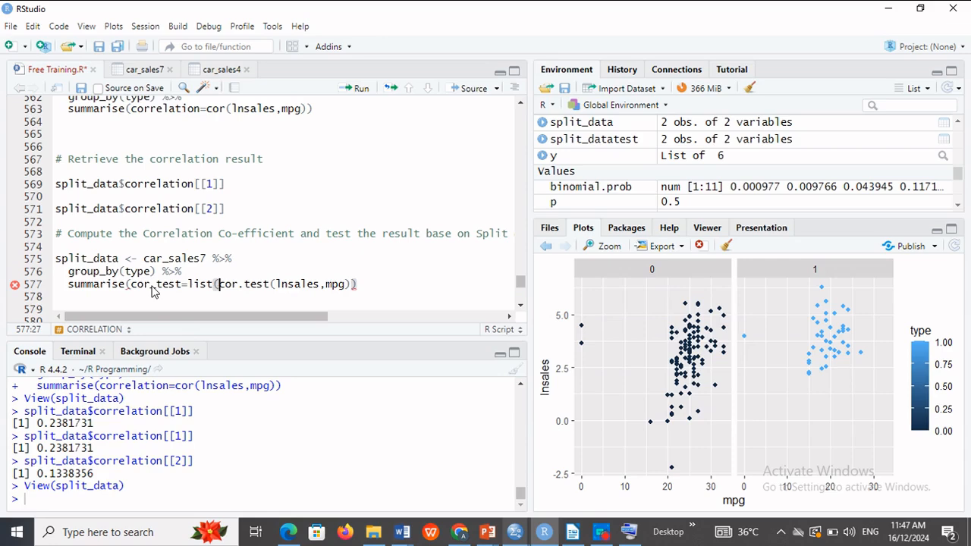
pyautogui.press('Right')
pyautogui.press('Right')
pyautogui.press('Right')
pyautogui.press('Right')
pyautogui.press('Right')
pyautogui.press('Right')
pyautogui.press('Right')
pyautogui.press('Right')
pyautogui.press('Right')
pyautogui.press('Right')
pyautogui.press('Right')
pyautogui.press('Right')
pyautogui.press('Right')
pyautogui.press('Right')
pyautogui.press('Right')
pyautogui.press('Right')
pyautogui.press('Right')
pyautogui.press('Right')
pyautogui.press('Right')
pyautogui.press('Right')
pyautogui.write(')')
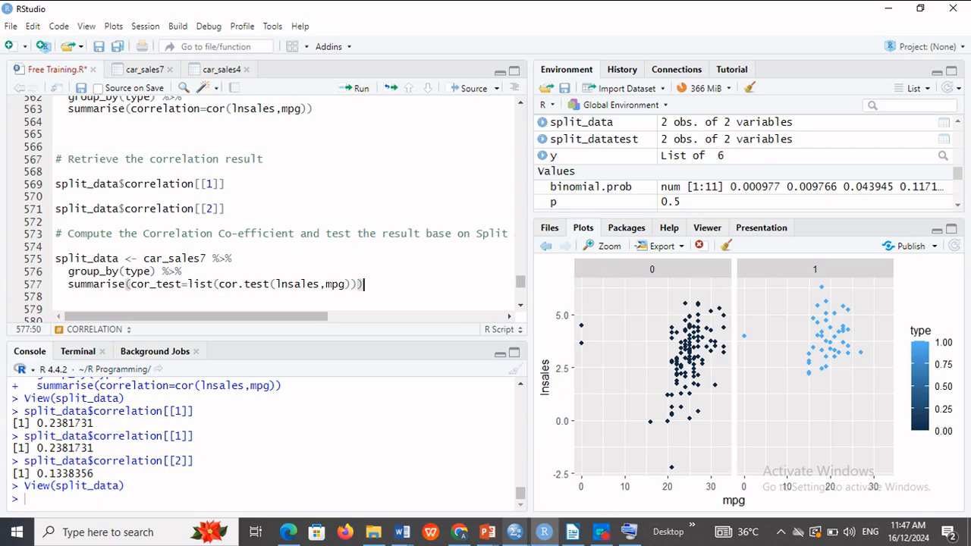
# - Run the three-line split_data statement that summarises cor_test by type with list(cor.test(lnsales,mpg))
pyautogui.hotkey('shift', 'Up')
pyautogui.hotkey('shift', 'Up')
pyautogui.hotkey('shift', 'Up')
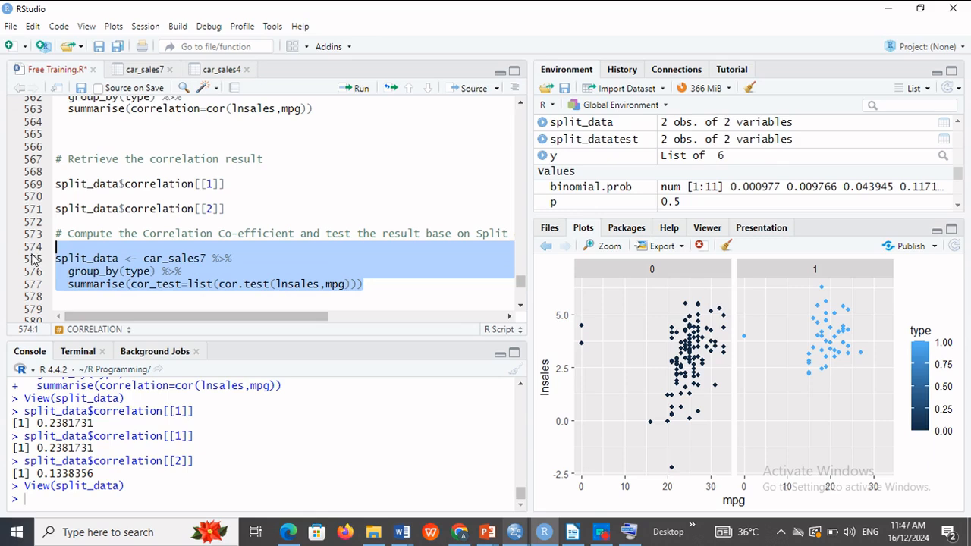
pyautogui.click(360, 89)
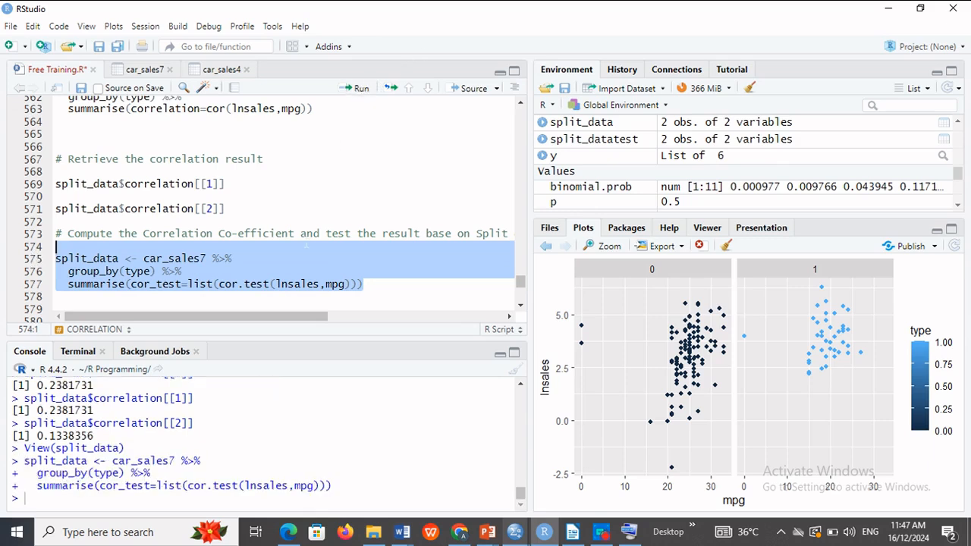
# - Rename the object assigned by the cor.test statement to split_data_test
pyautogui.click(119, 258)
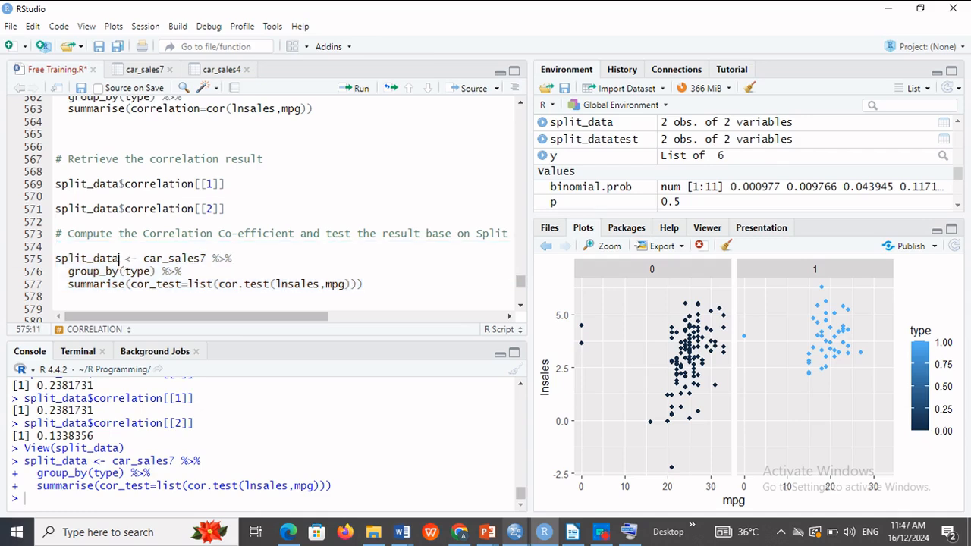
pyautogui.click(102, 261)
pyautogui.press('Right')
pyautogui.press('Right')
pyautogui.press('Right')
pyautogui.write('test')
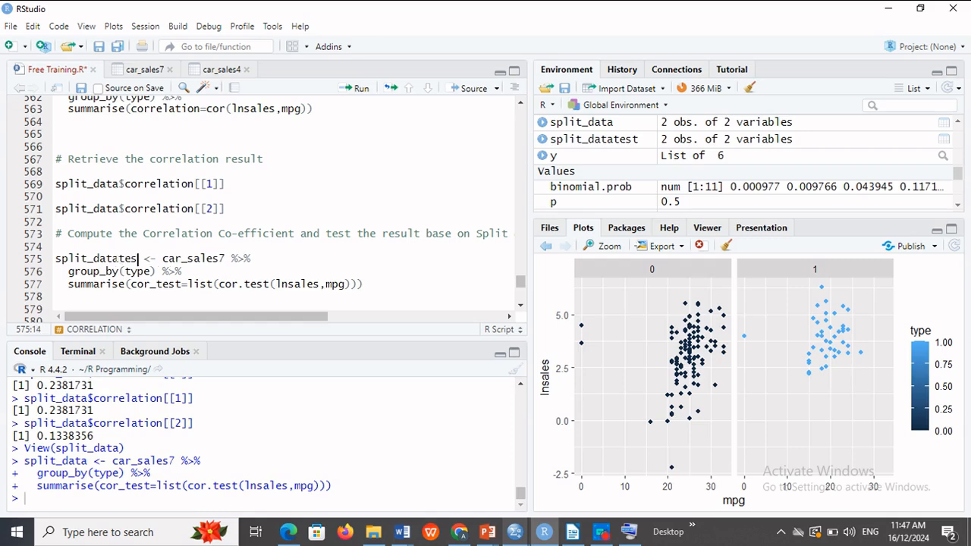
pyautogui.moveTo(366, 283); pyautogui.dragTo(41, 263)
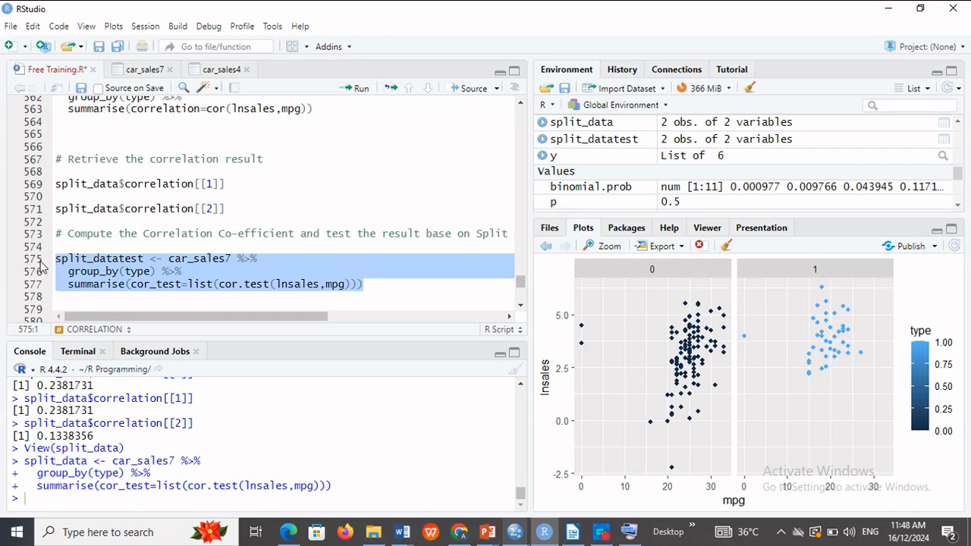
pyautogui.click(118, 258)
pyautogui.write('_')
# - Run the three-line split_data_test statement, view the resulting data table, and close it again
pyautogui.moveTo(364, 285); pyautogui.dragTo(48, 261)
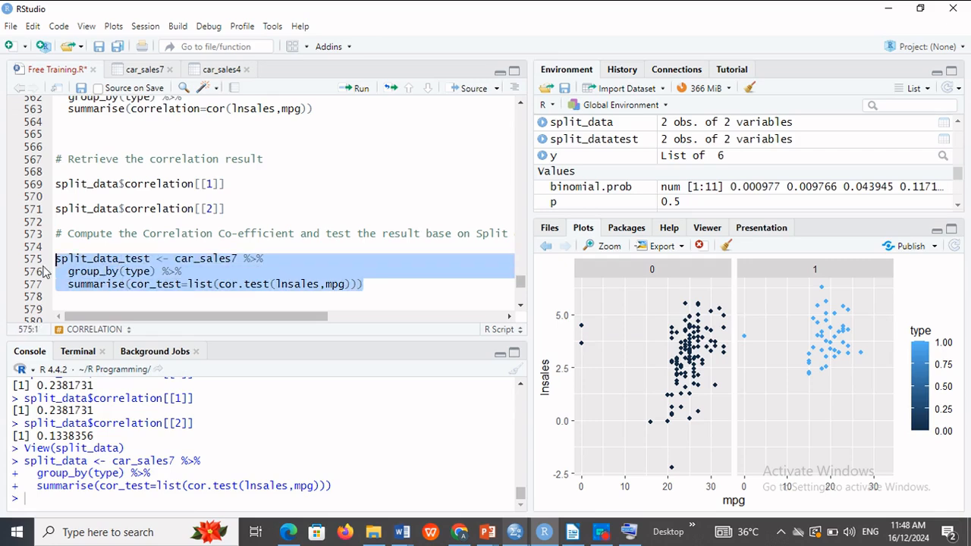
pyautogui.click(368, 94)
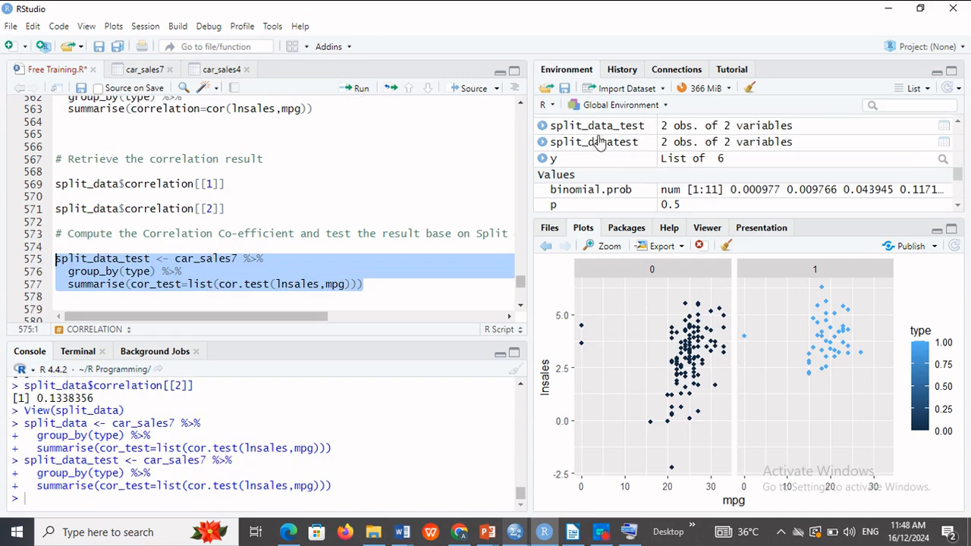
pyautogui.click(944, 126)
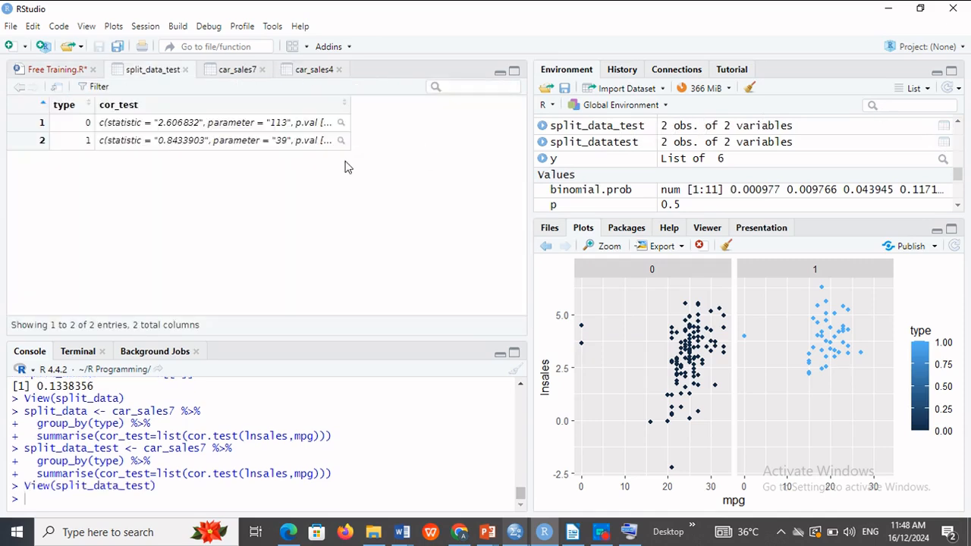
pyautogui.click(186, 70)
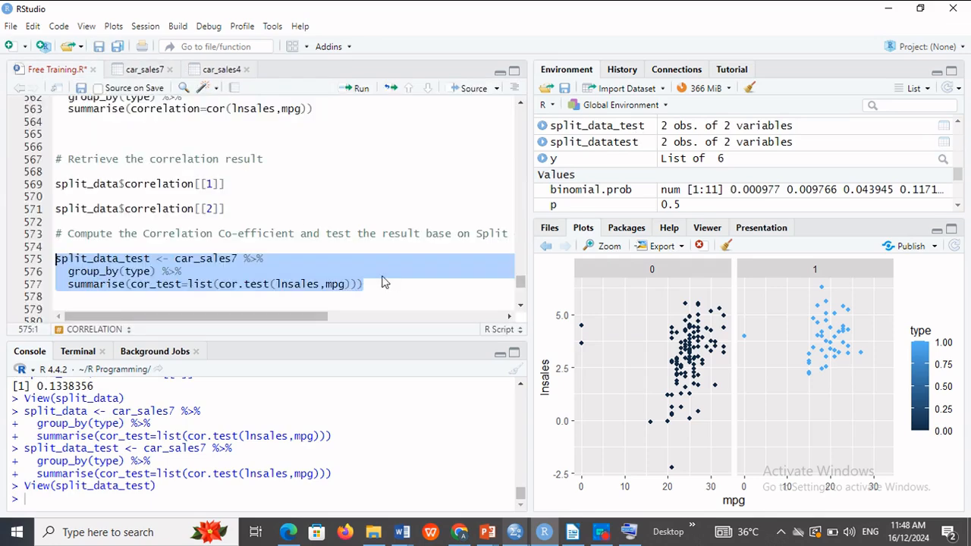
# - Copy the two split_data$correlation lines beneath the second "# Retrieve the correlation result" comment
pyautogui.moveTo(224, 209); pyautogui.dragTo(56, 173)
pyautogui.hotkey('ctrl', 'c')
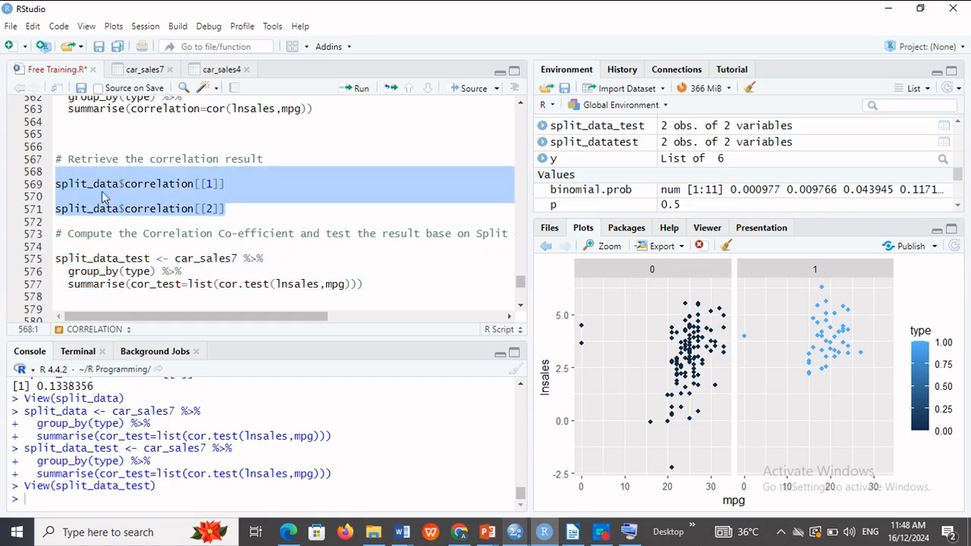
pyautogui.click(519, 306)
pyautogui.click(520, 306)
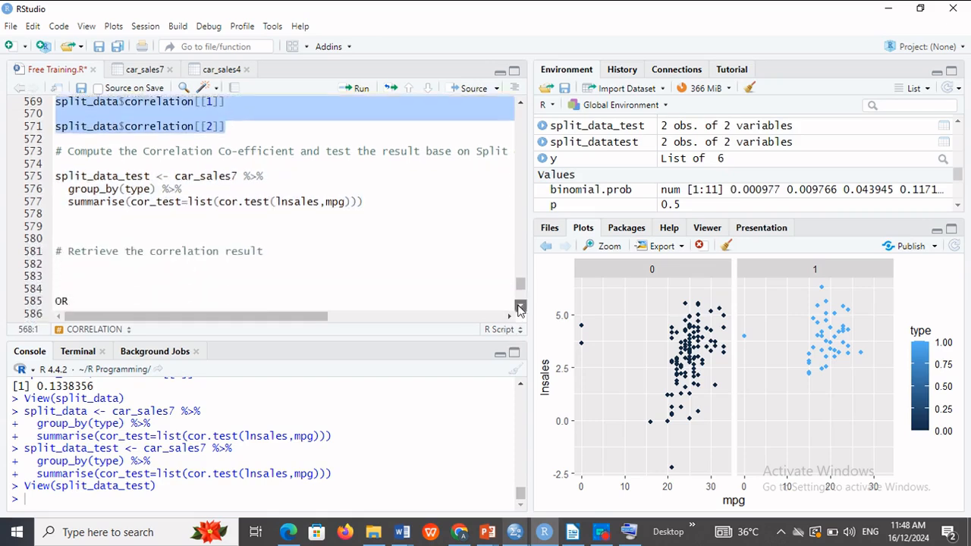
pyautogui.click(56, 274)
pyautogui.hotkey('ctrl', 'v')
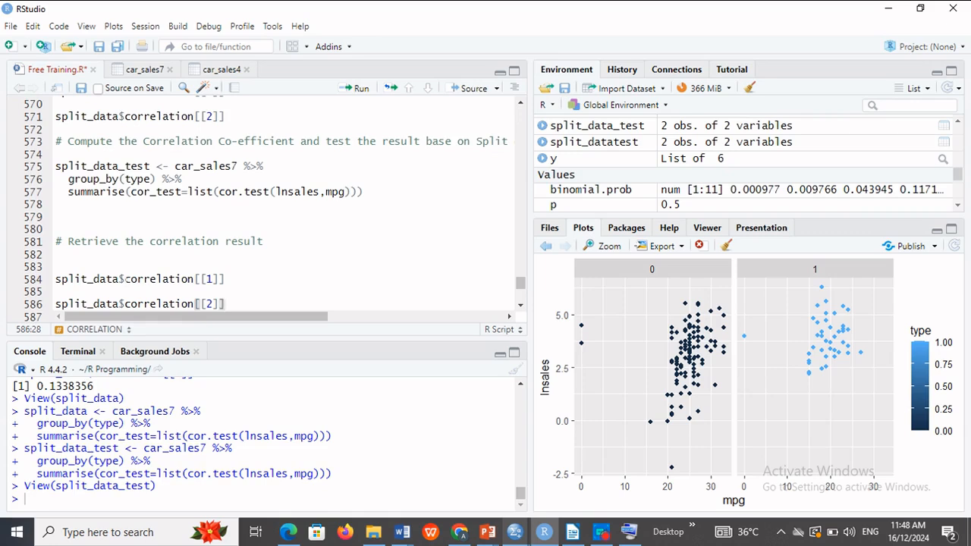
# - Change the first copied retrieval line to split_data_test$cor_test[[1]]
pyautogui.click(120, 280)
pyautogui.write('_tes')
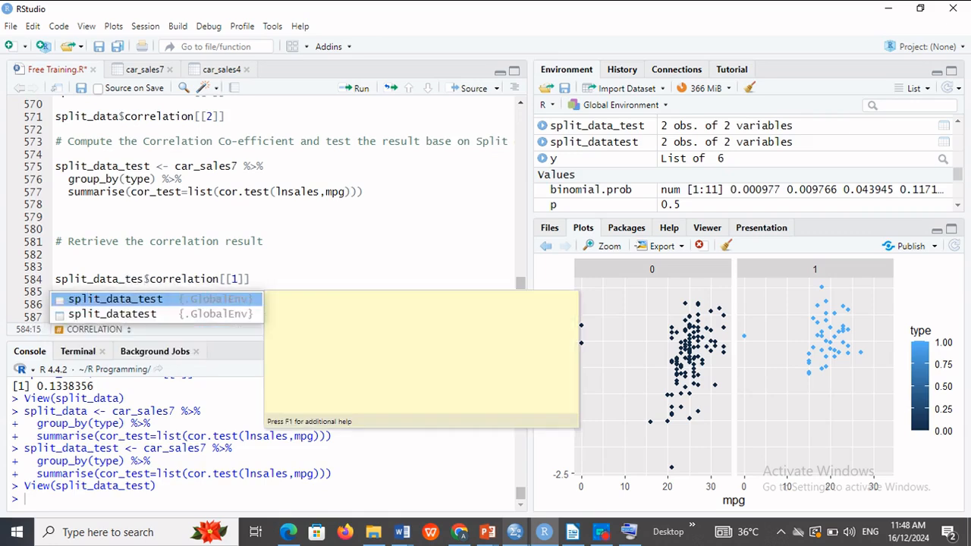
pyautogui.doubleClick(156, 302)
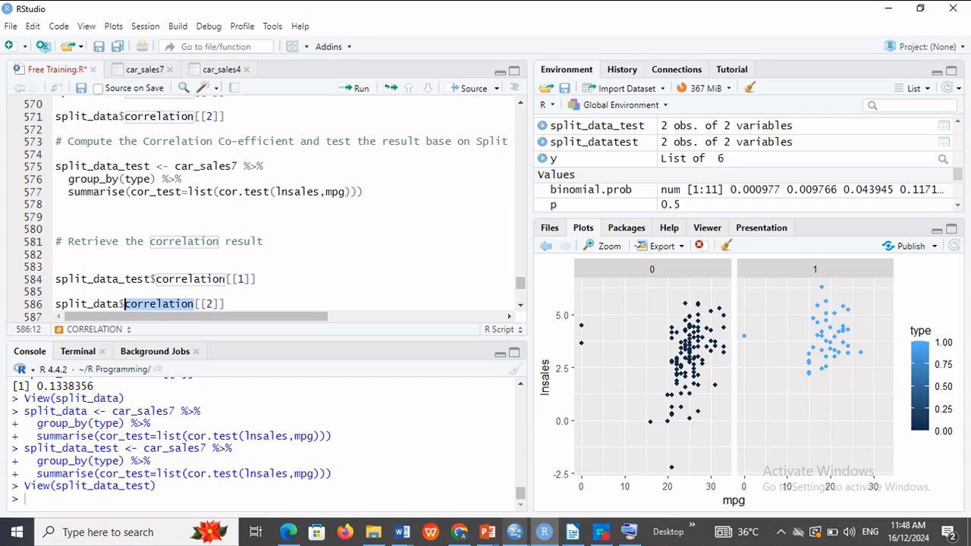
pyautogui.click(351, 291)
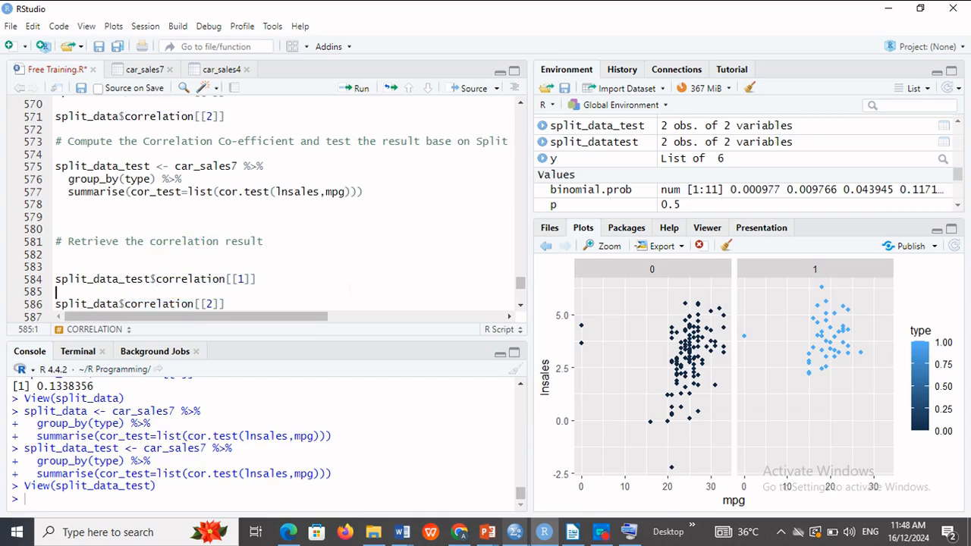
pyautogui.moveTo(225, 279); pyautogui.dragTo(156, 279)
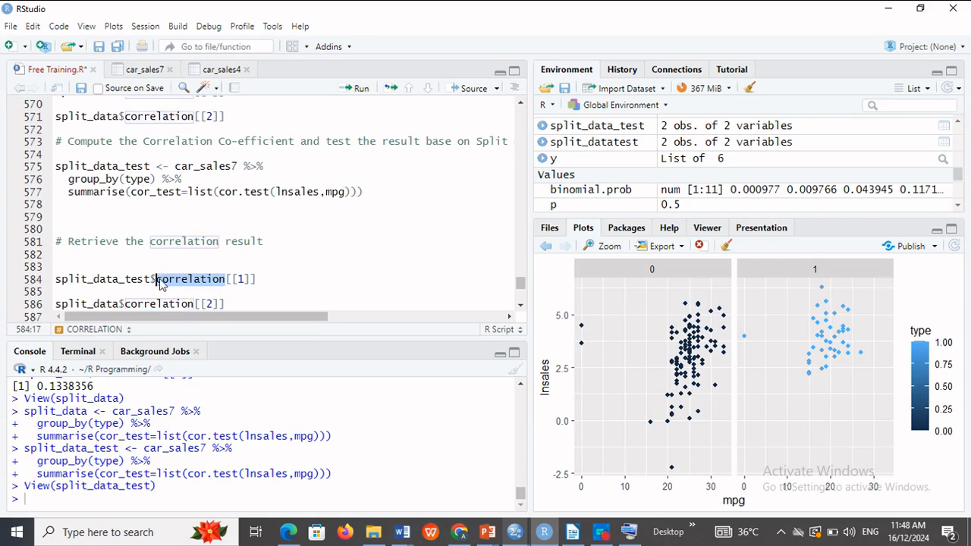
pyautogui.write('cor')
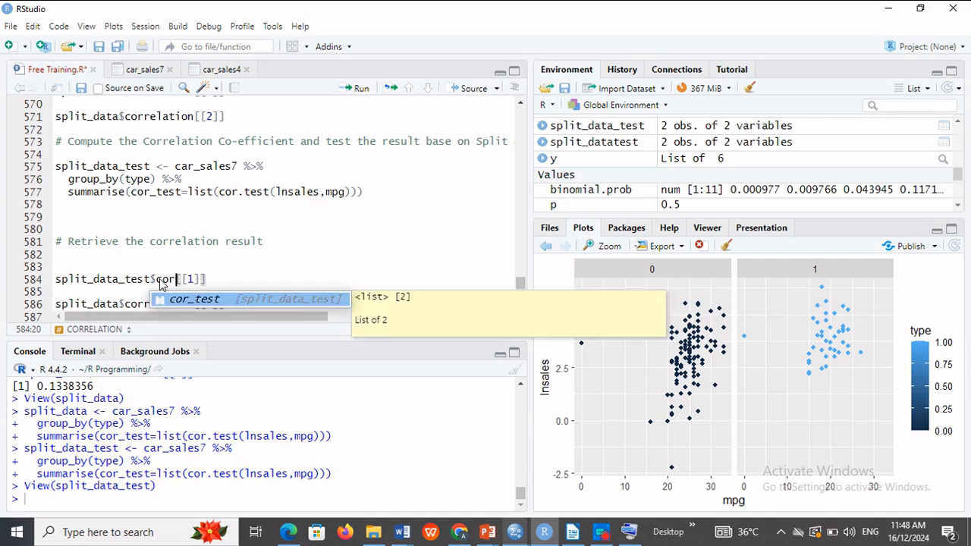
pyautogui.click(195, 299)
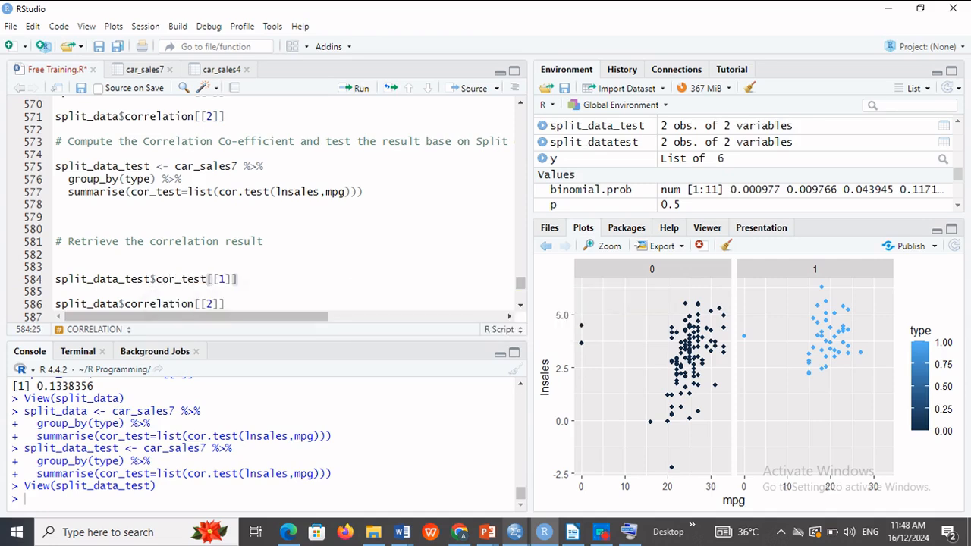
# - Replace the second copied retrieval line with split_data_test$cor_test[[2]], based on a copy of the first
pyautogui.moveTo(238, 279); pyautogui.dragTo(28, 285)
pyautogui.hotkey('ctrl', 'c')
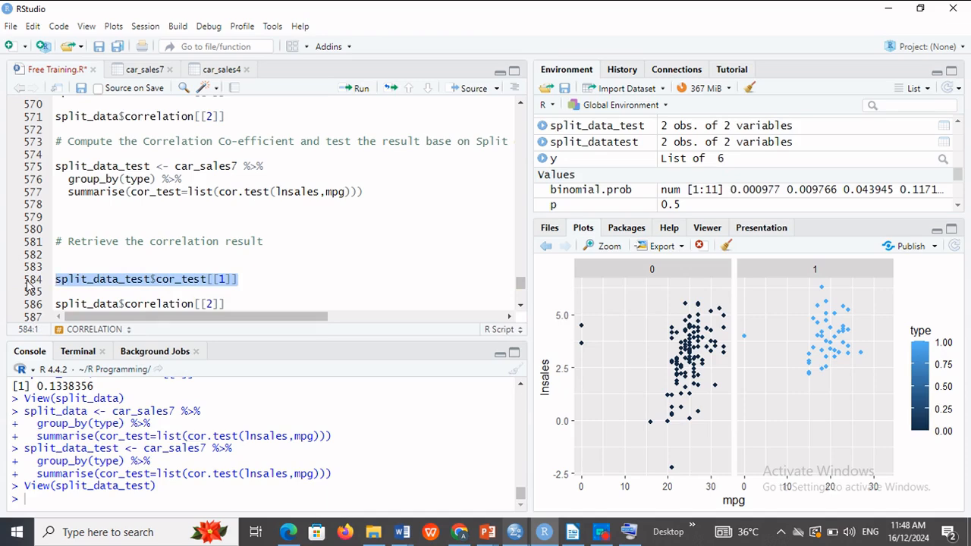
pyautogui.moveTo(225, 304); pyautogui.dragTo(54, 311)
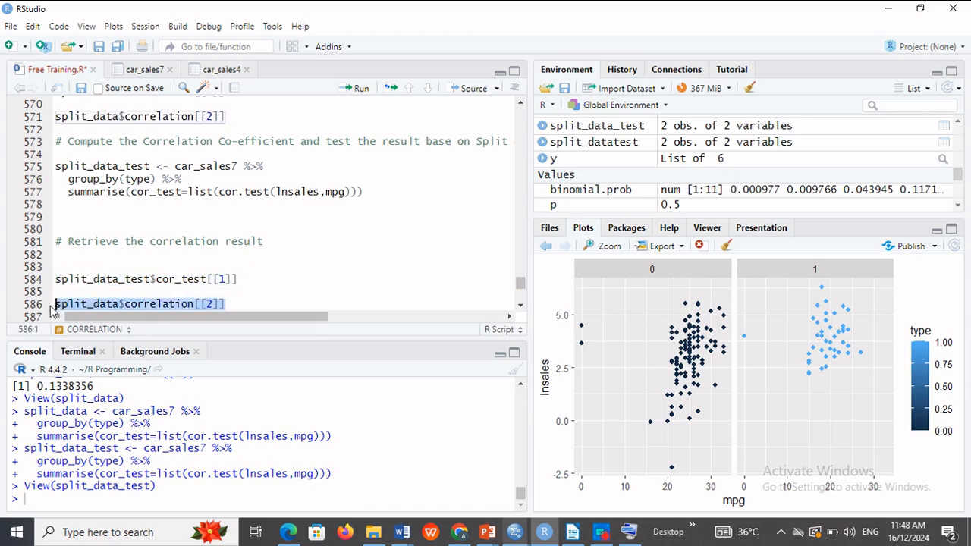
pyautogui.hotkey('ctrl', 'v')
pyautogui.press('Left')
pyautogui.press('Left')
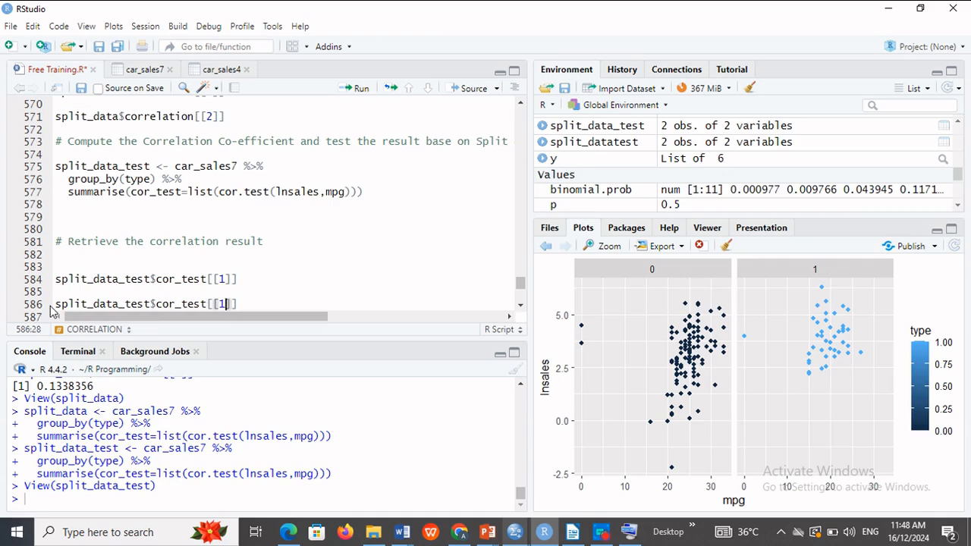
pyautogui.press('BackSpace')
pyautogui.write('2')
# - Run split_data_test$cor_test[[1]] and split_data_test$cor_test[[2]] to retrieve the correlation test for each vehicle type
pyautogui.scroll(-2, 523, 310)
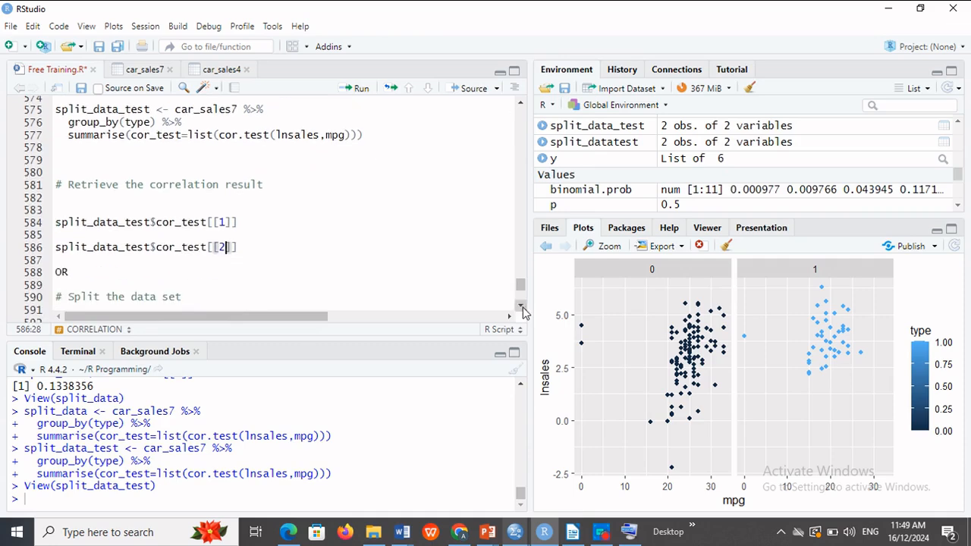
pyautogui.moveTo(238, 222); pyautogui.dragTo(43, 217)
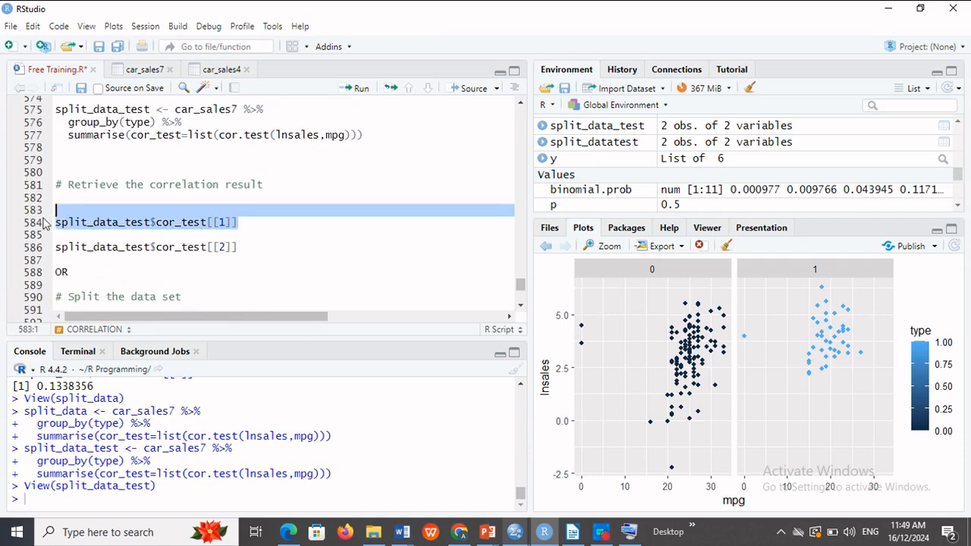
pyautogui.click(363, 94)
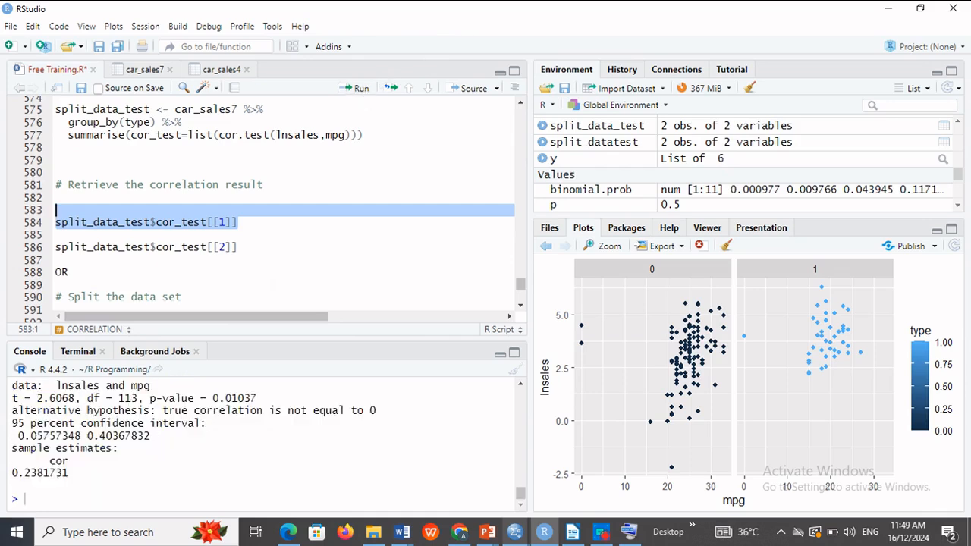
pyautogui.moveTo(238, 247); pyautogui.dragTo(46, 249)
pyautogui.click(369, 96)
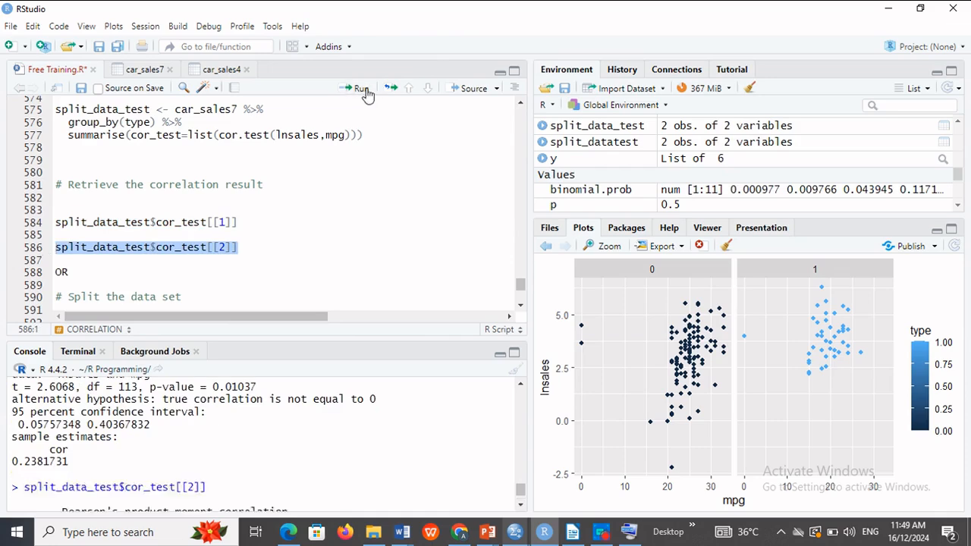
# - Switch to the SPSS output viewer to compare the significance values per vehicle type, and return to RStudio
pyautogui.click(514, 533)
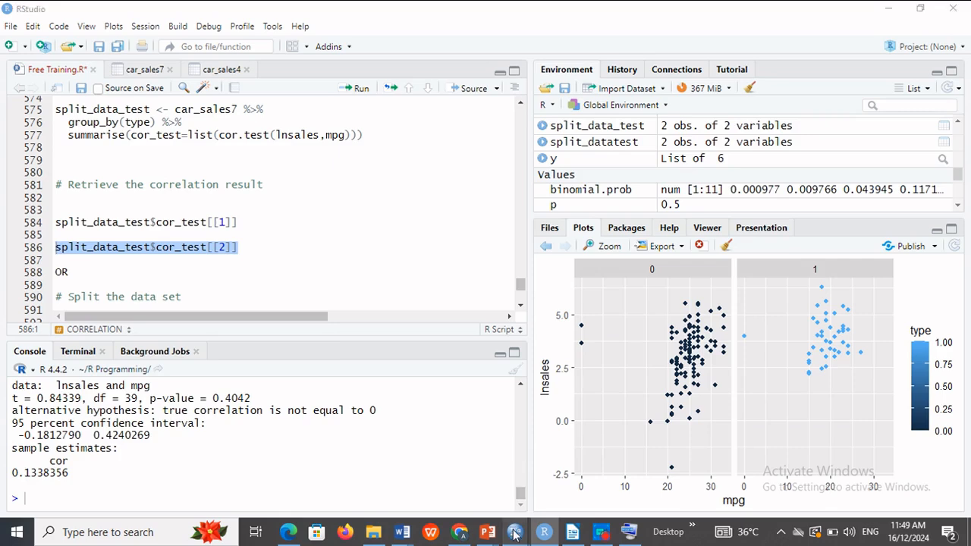
pyautogui.click(593, 471)
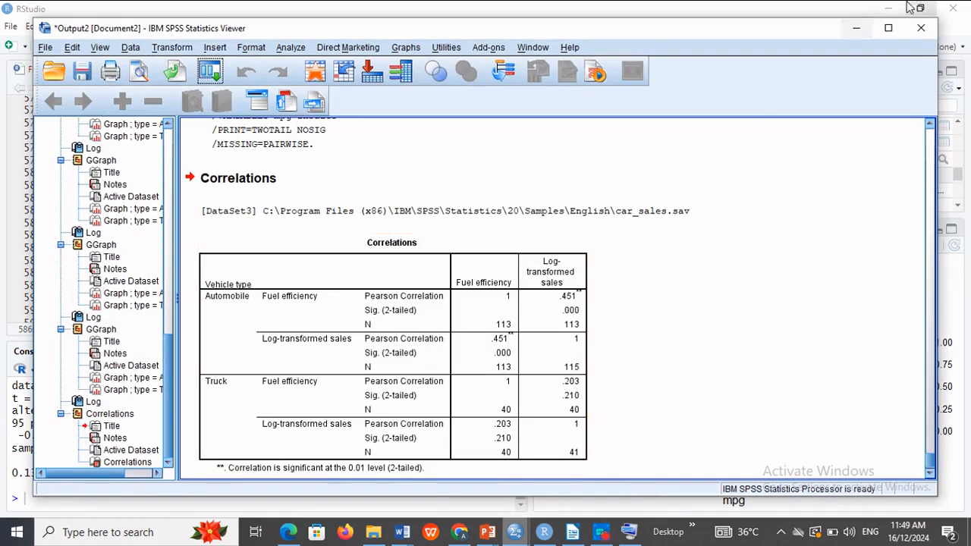
pyautogui.click(860, 28)
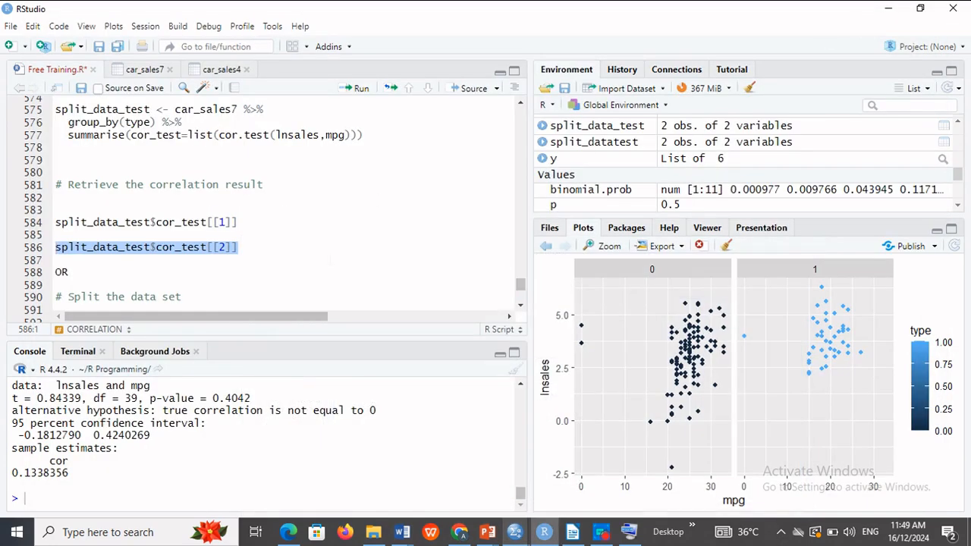
# - Start an assignment statement for split_data_A beneath the "# Split the data set" comment
pyautogui.scroll(-2, 521, 307)
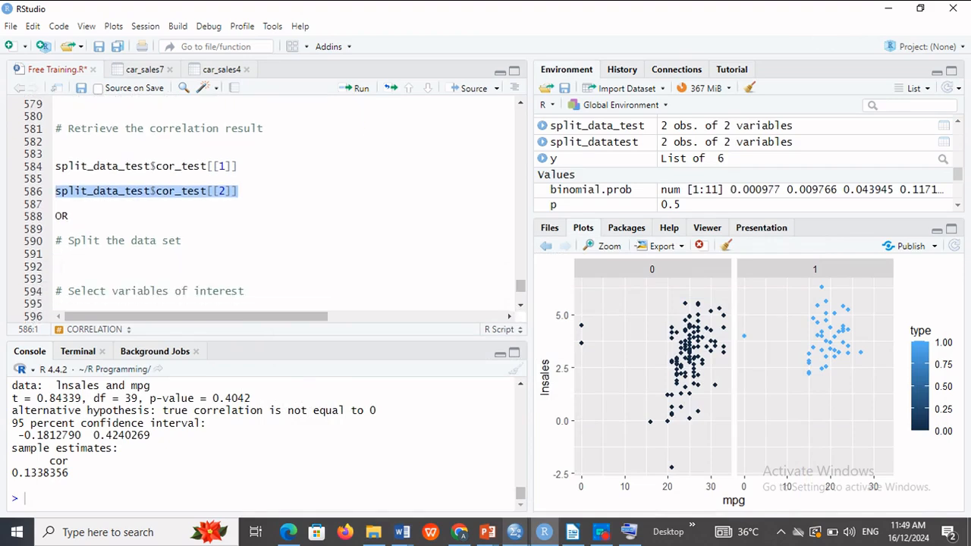
pyautogui.click(56, 266)
pyautogui.write('split')
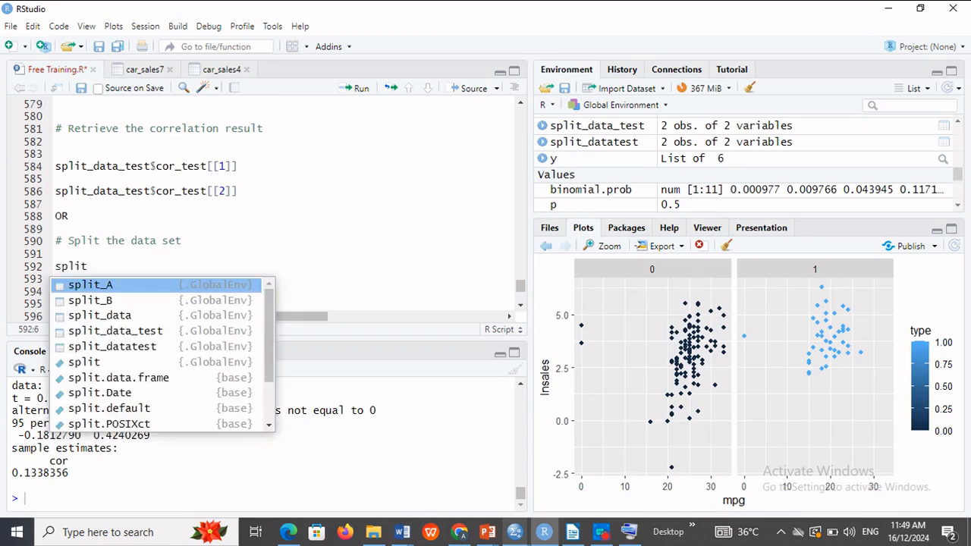
pyautogui.write('_')
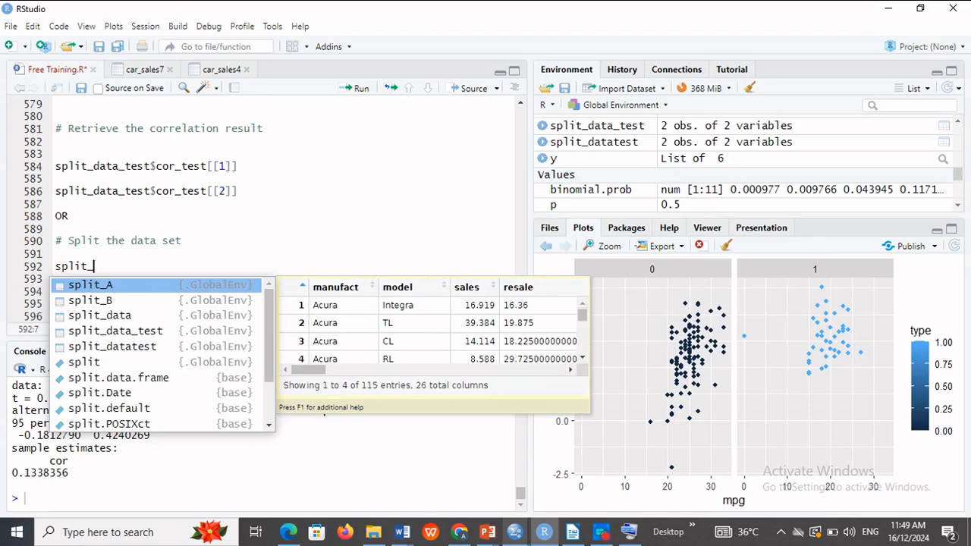
pyautogui.write('data_A')
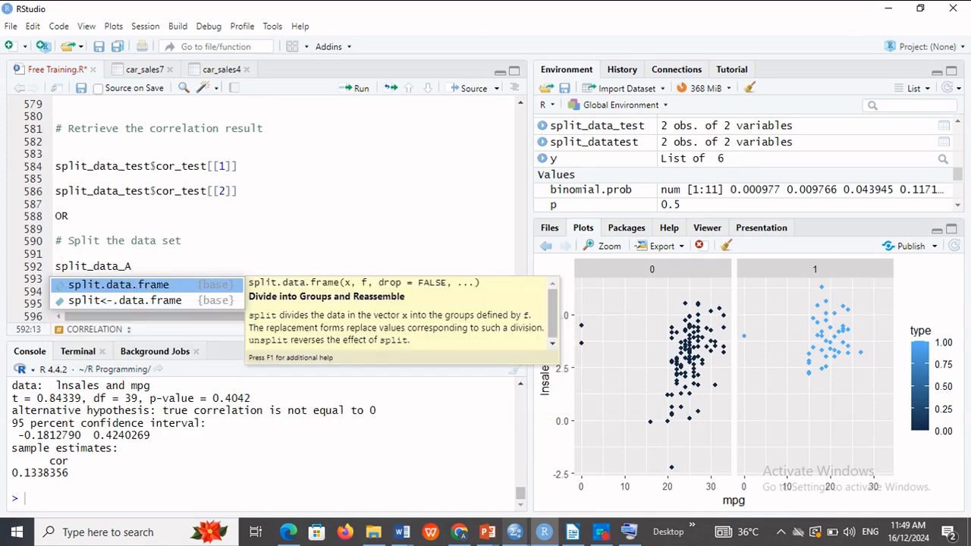
pyautogui.write('=')
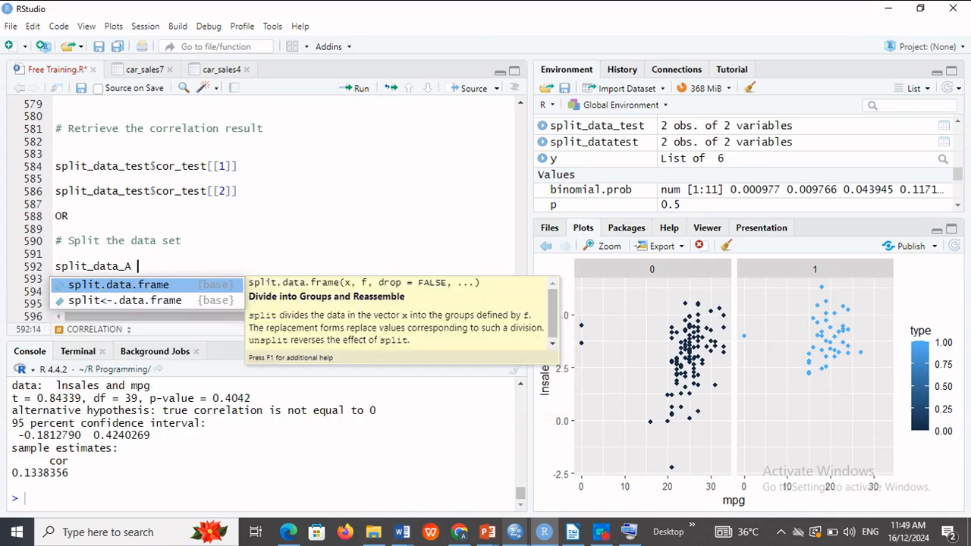
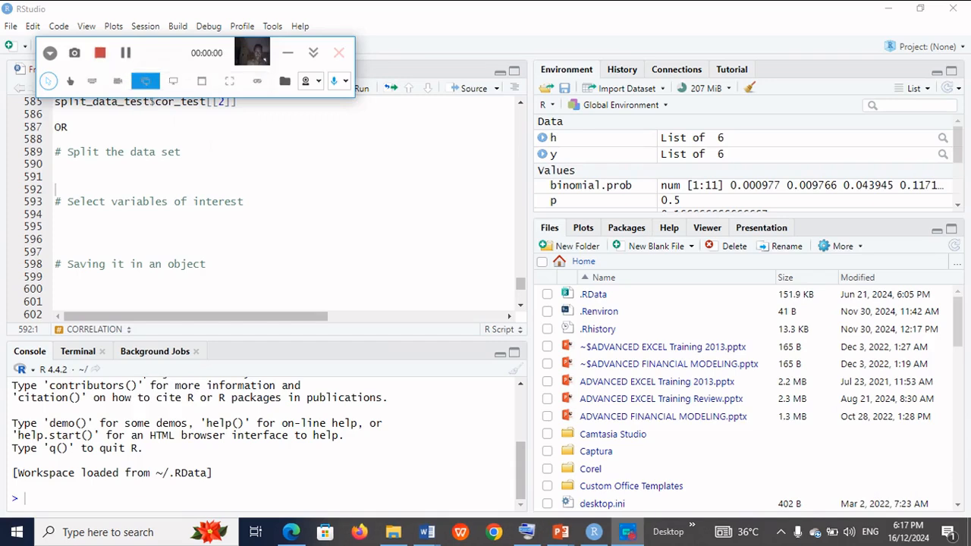
# - Begin the assignment car_sales7SA = car_sales7 beneath the "# Split the data set" comment, leaving a blank line after the comment
pyautogui.click(212, 151)
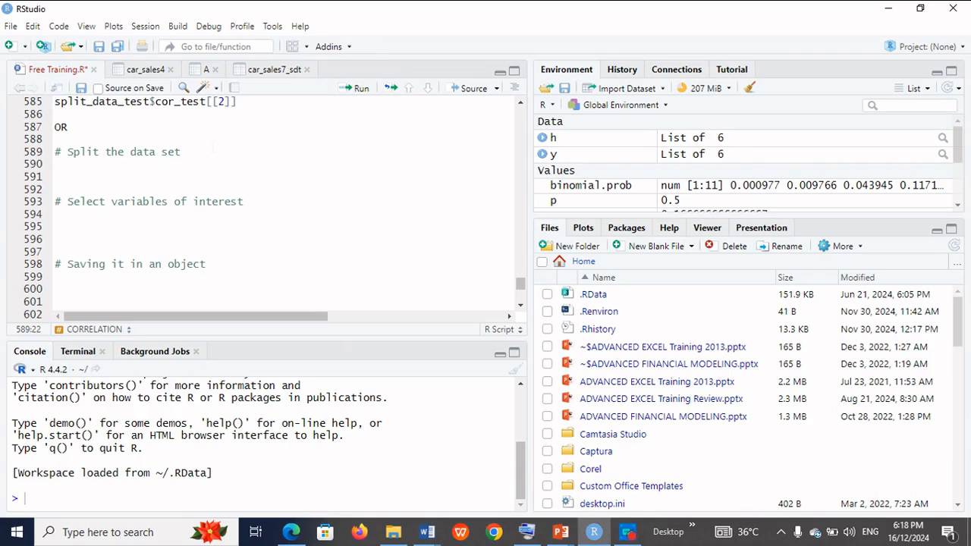
pyautogui.click(55, 165)
pyautogui.press('Return')
pyautogui.press('Up')
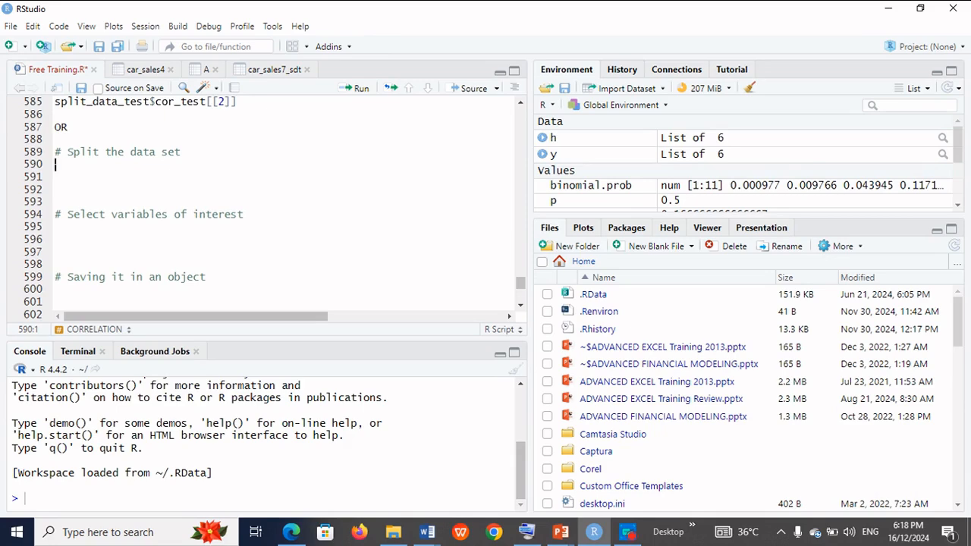
pyautogui.press('Down')
pyautogui.write('car')
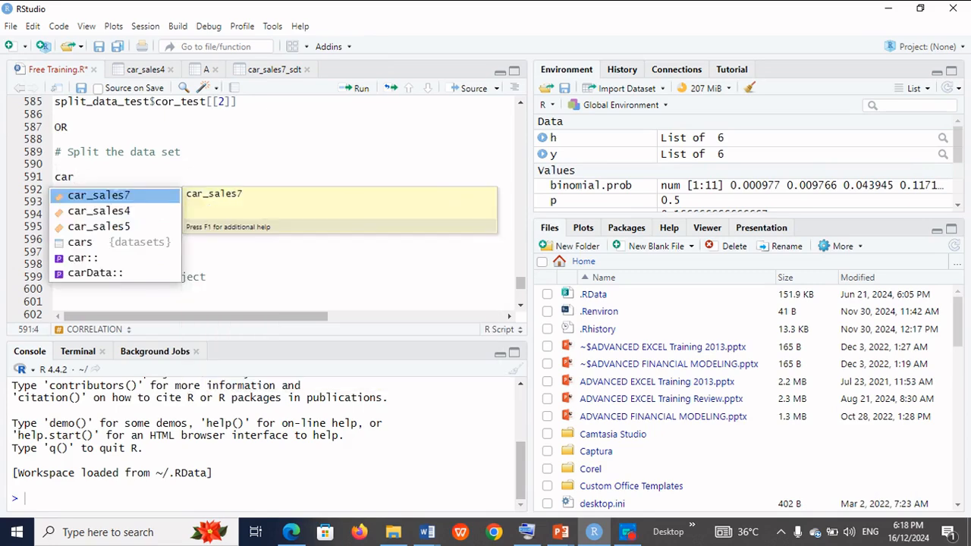
pyautogui.click(126, 199)
pyautogui.press('BackSpace')
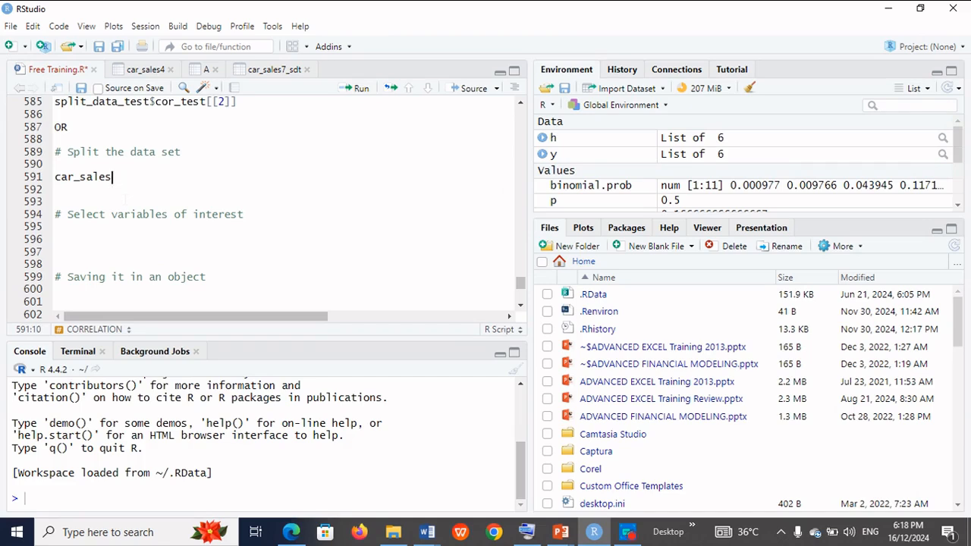
pyautogui.write('7SA = car')
pyautogui.press('Down')
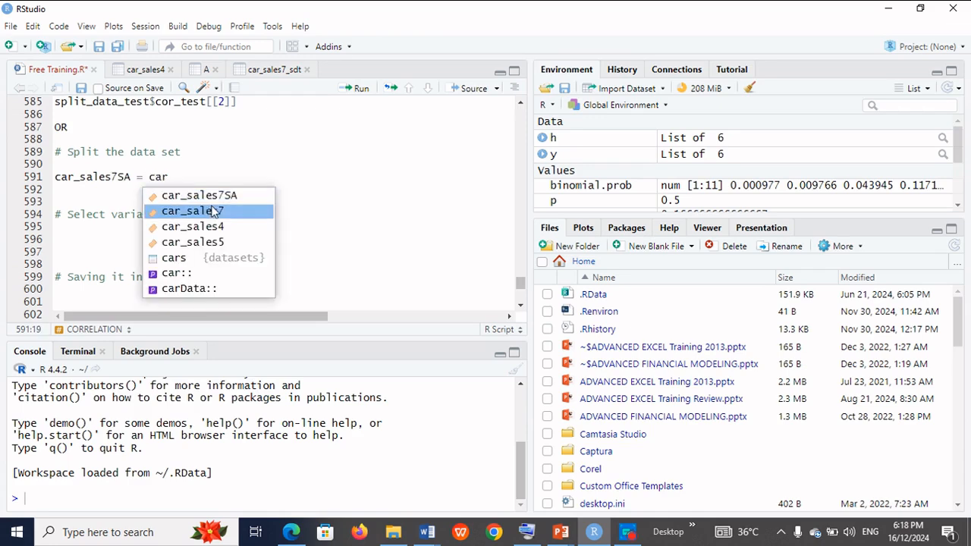
pyautogui.press('Return')
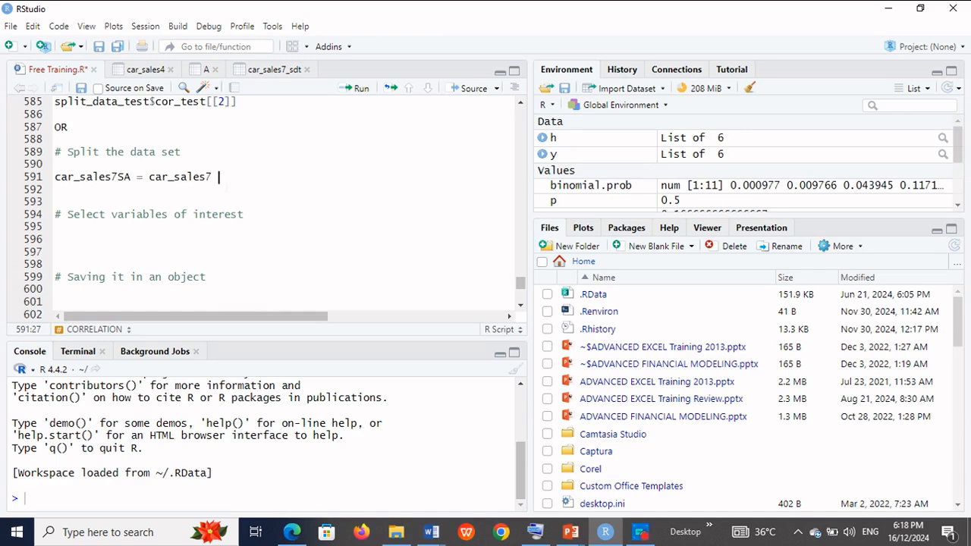
# - Complete the car_sales7SA statement by piping car_sales7 into filter(type == 0) with %>%
pyautogui.write('%>% fil')
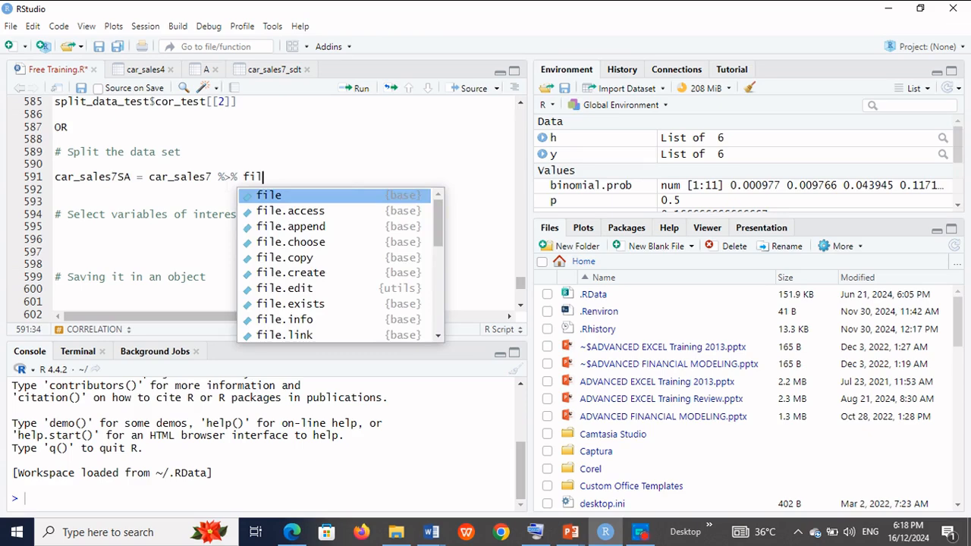
pyautogui.write('te')
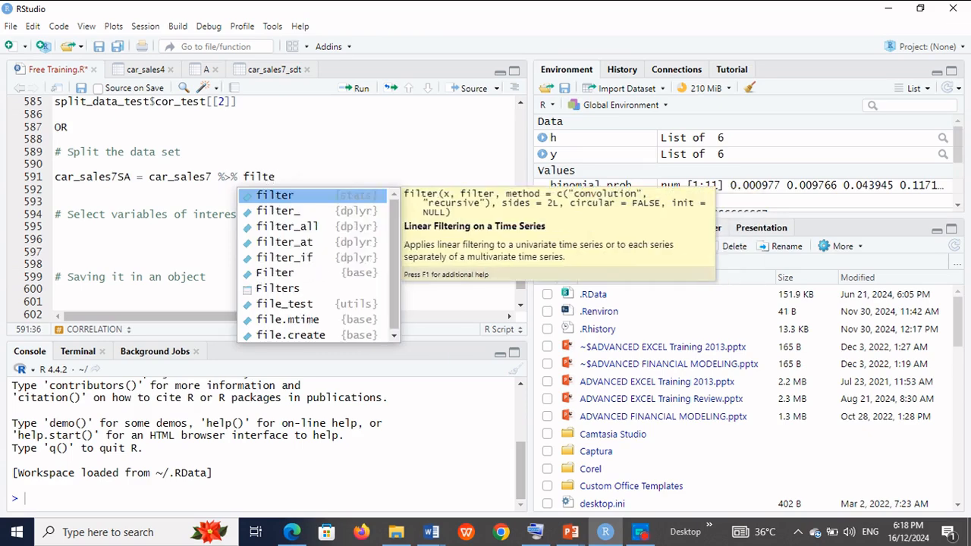
pyautogui.write('r(')
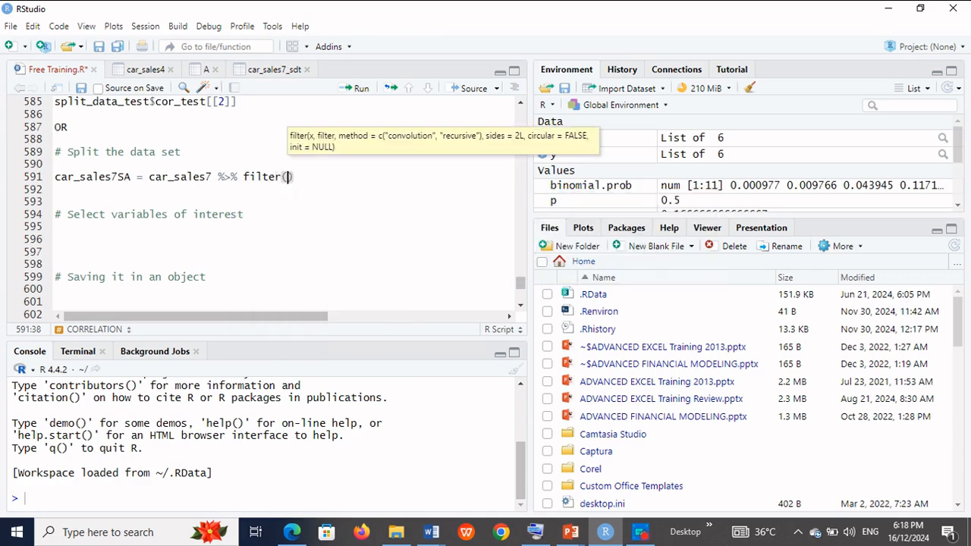
pyautogui.press('BackSpace')
pyautogui.press('Delete')
pyautogui.press('BackSpace')
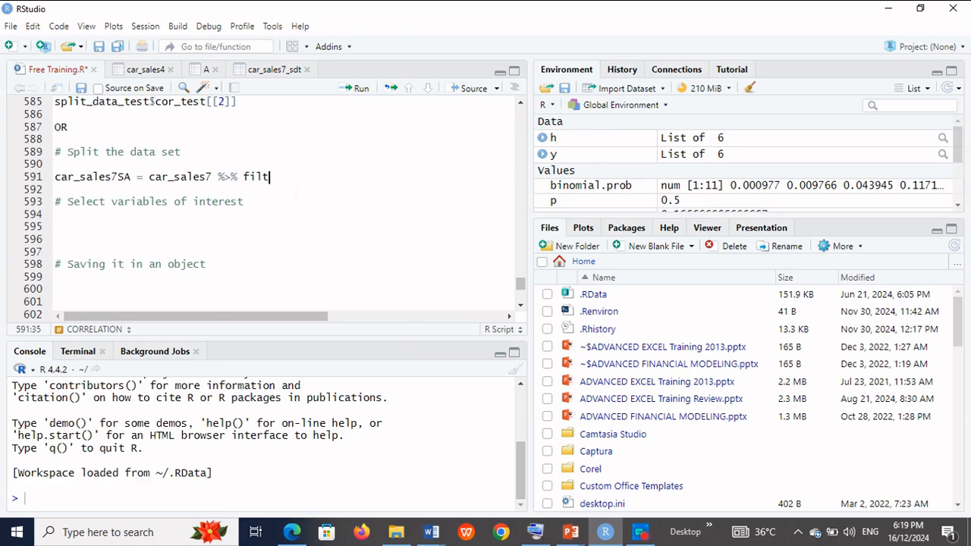
pyautogui.write('r')
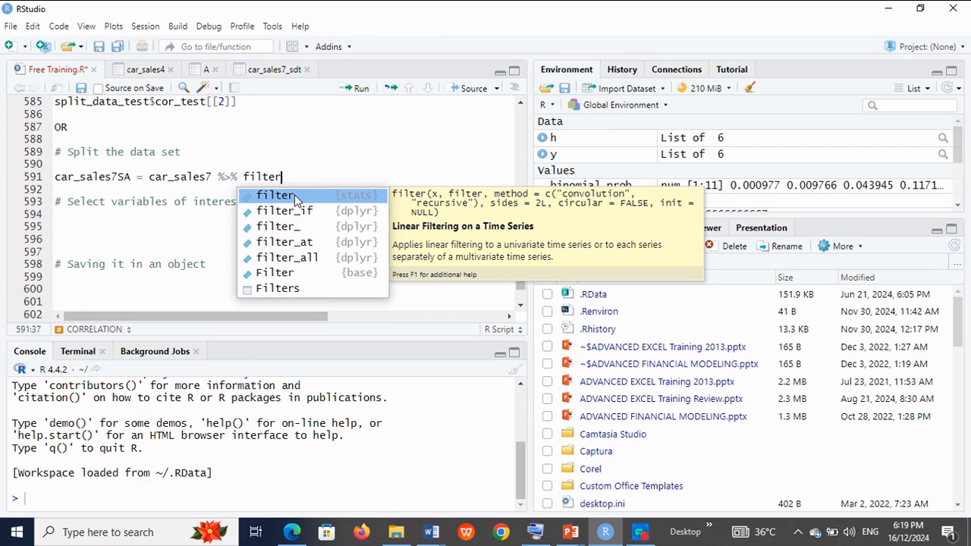
pyautogui.press('Return')
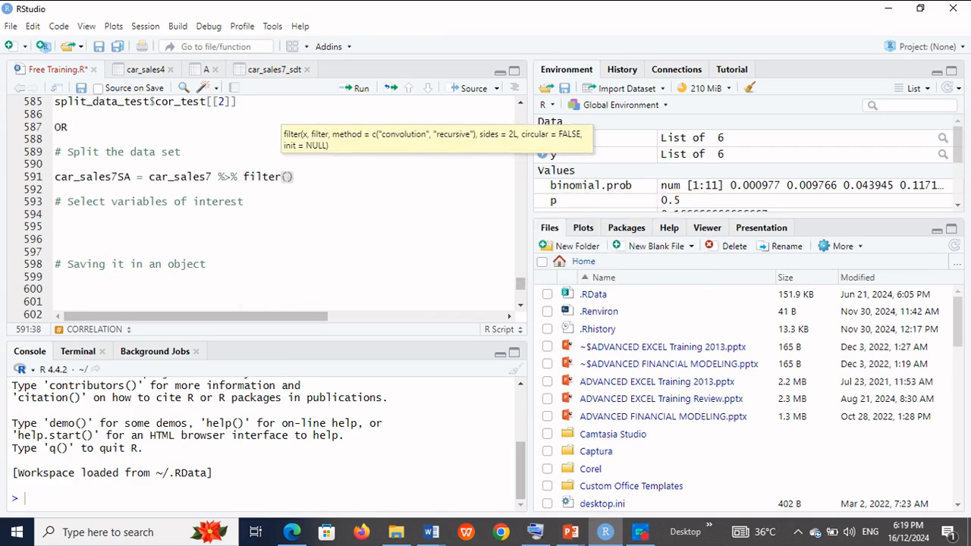
pyautogui.write('type')
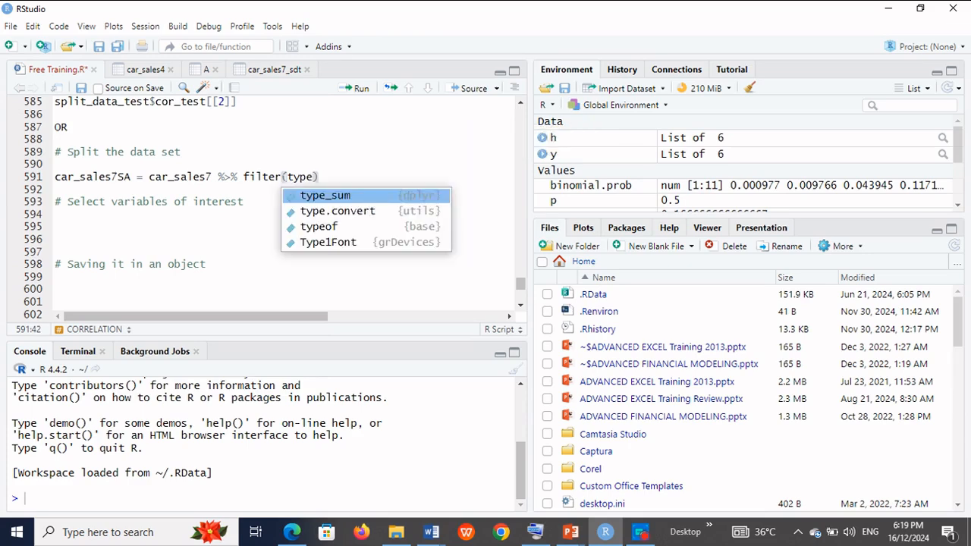
pyautogui.write(' == ')
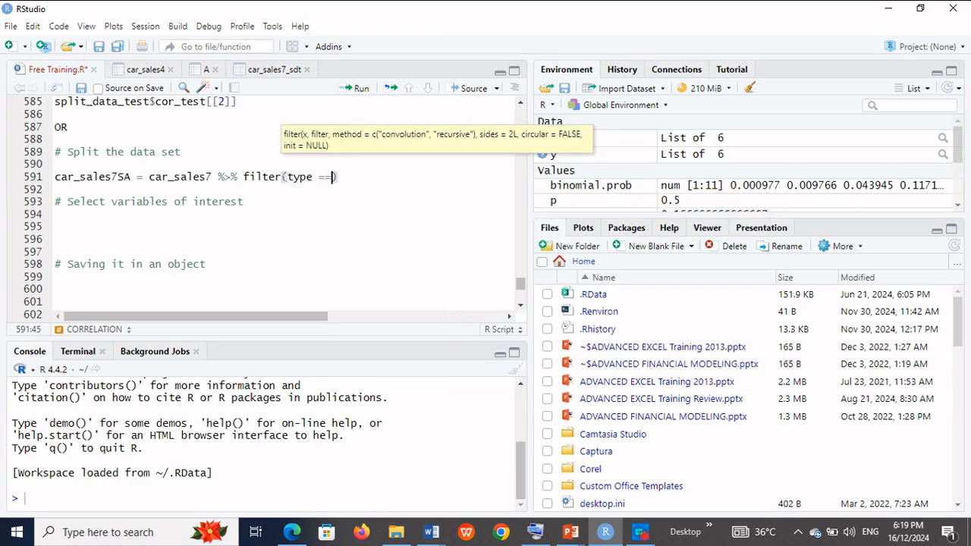
pyautogui.write('0)')
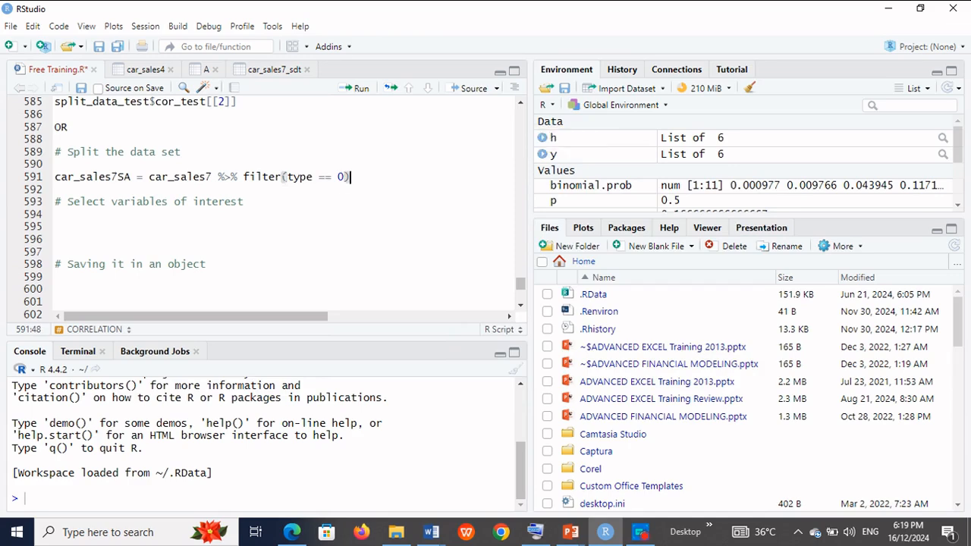
# - Duplicate the car_sales7SA filter statement below the original, separated by a blank line
pyautogui.press('Return')
pyautogui.press('Return')
pyautogui.press('Up')
pyautogui.press('Up')
pyautogui.hotkey('shift', 'Down')
pyautogui.hotkey('ctrl', 'c')
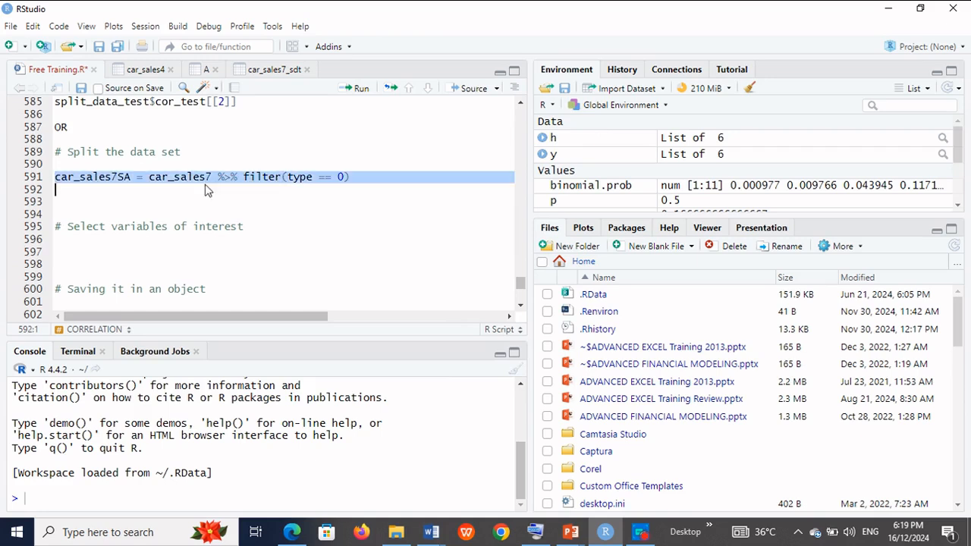
pyautogui.click(57, 194)
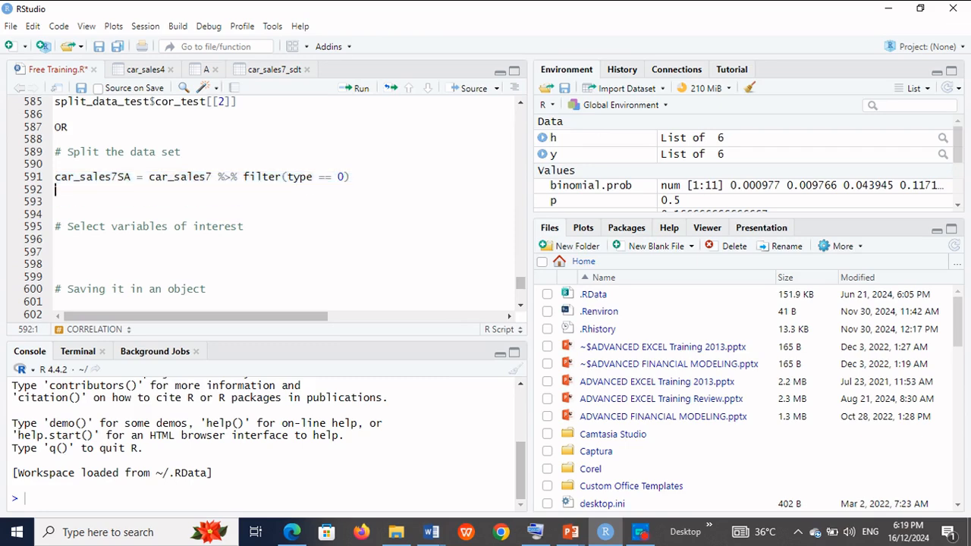
pyautogui.press('Return')
pyautogui.hotkey('ctrl', 'v')
pyautogui.press('Return')
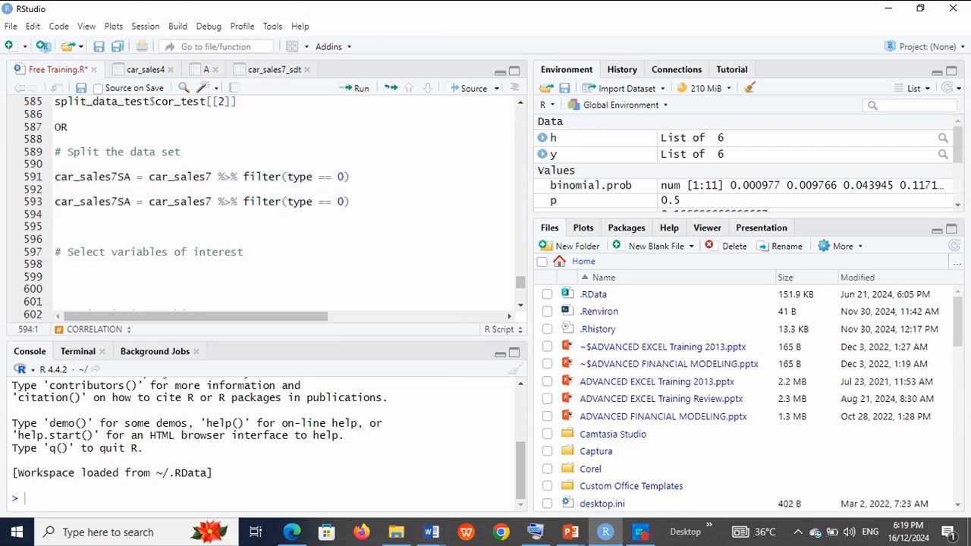
# - Change the duplicated statement to assign car_sales7SB and filter on type == 1
pyautogui.click(131, 202)
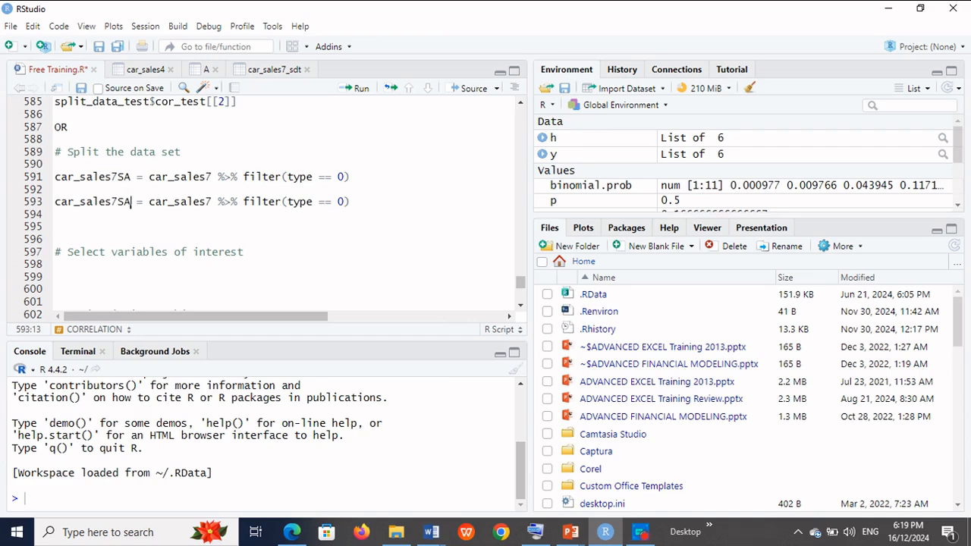
pyautogui.press('BackSpace')
pyautogui.write('B')
pyautogui.click(339, 201)
pyautogui.press('Delete')
pyautogui.write('1')
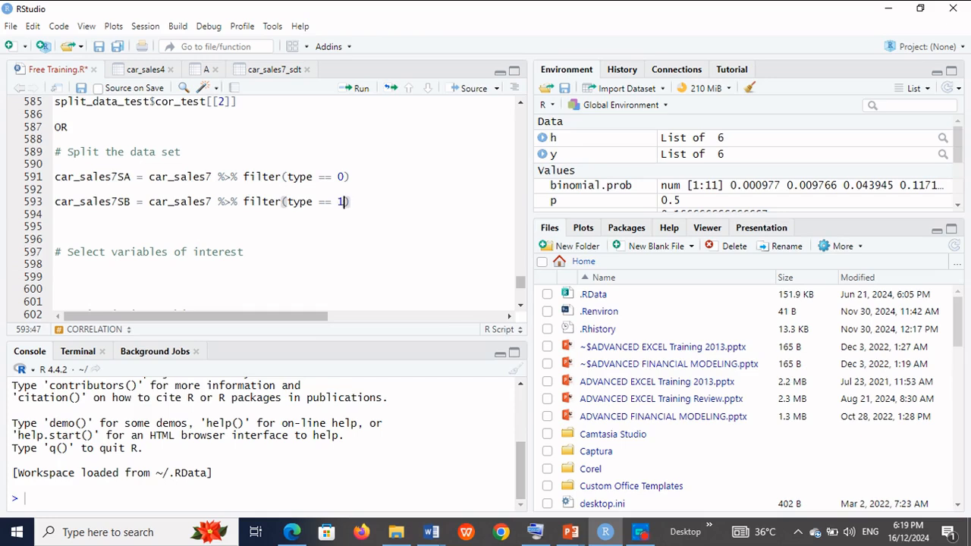
# - Try to run the car_sales7SA filter statement
pyautogui.click(55, 177)
pyautogui.hotkey('shift', 'Down')
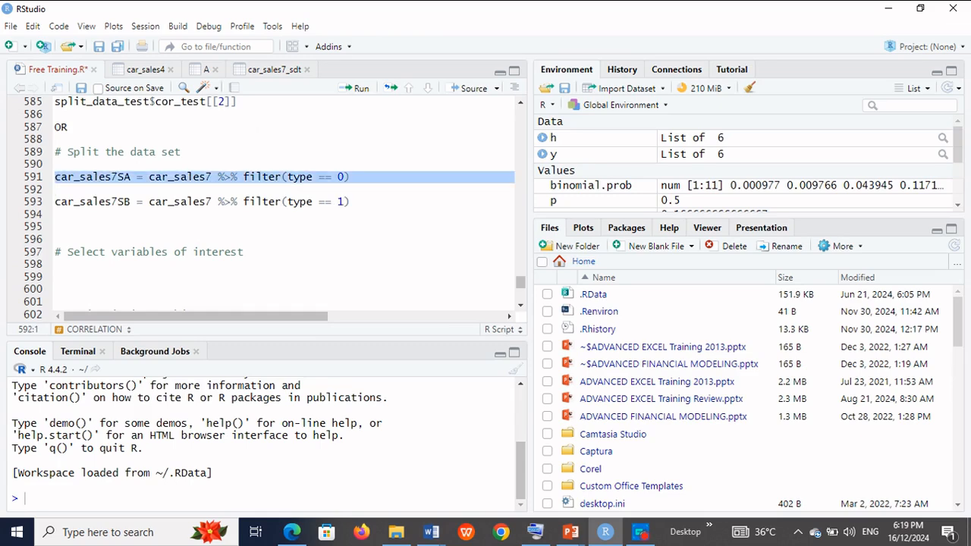
pyautogui.click(361, 89)
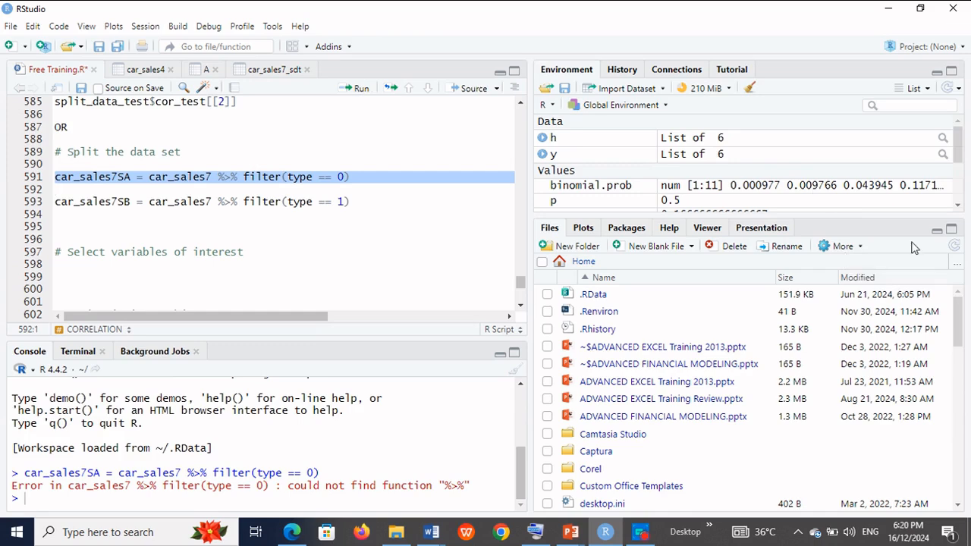
# - Search the package list for "dply" and load the dplyr package
pyautogui.click(630, 229)
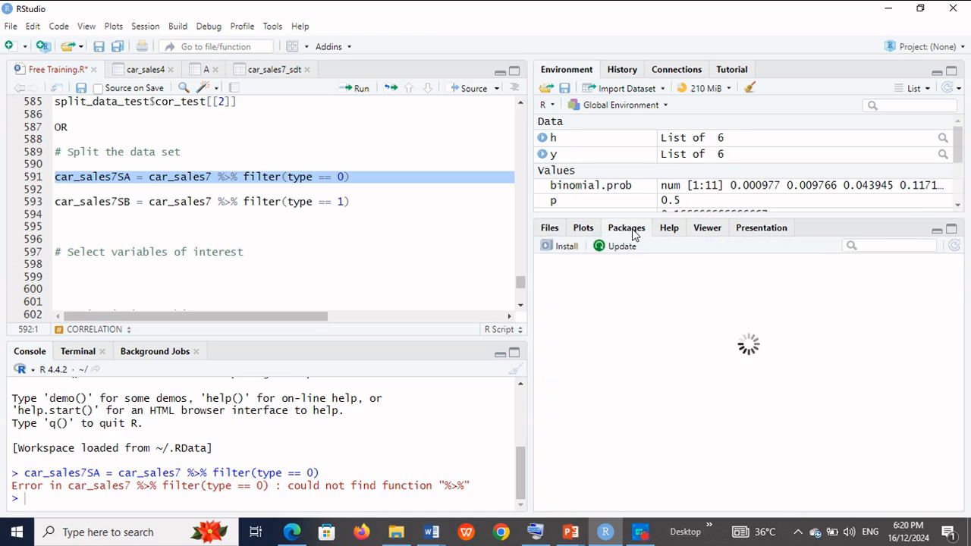
pyautogui.click(892, 245)
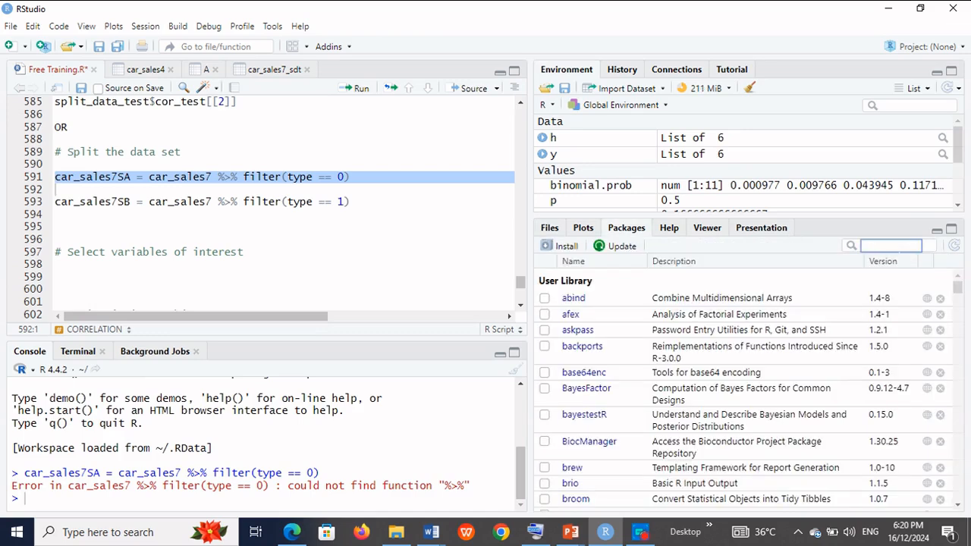
pyautogui.write('dply')
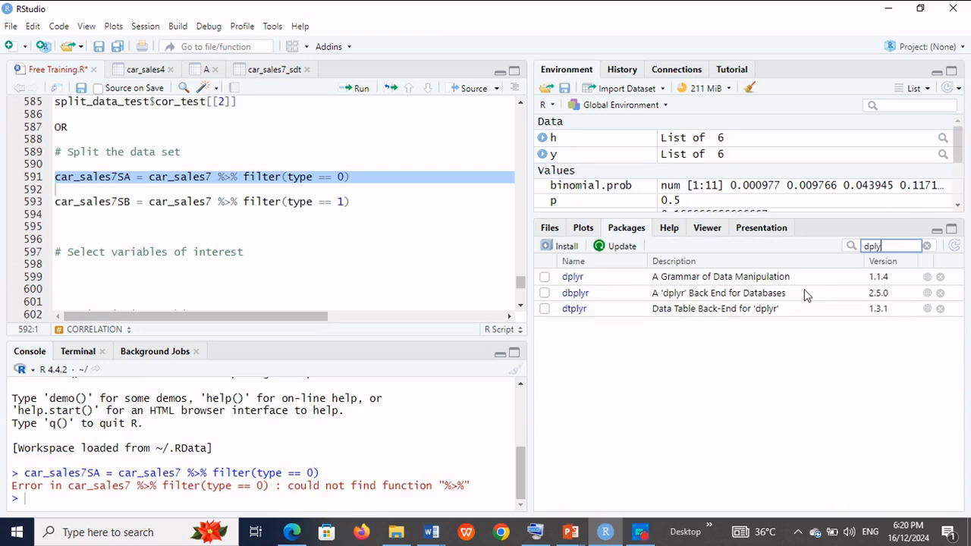
pyautogui.click(544, 278)
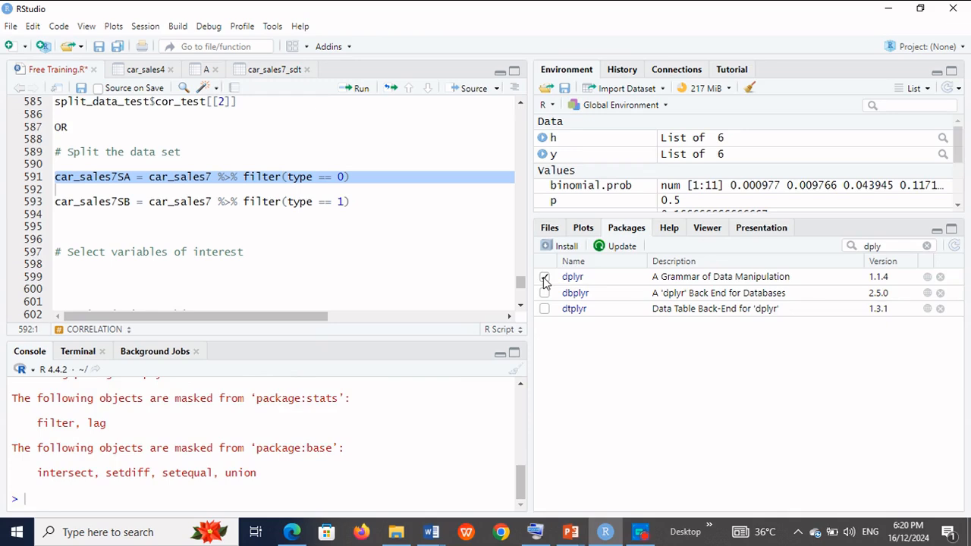
# - Search the package list for "stats" to check whether the stats package is loaded, and clear the search
pyautogui.click(345, 177)
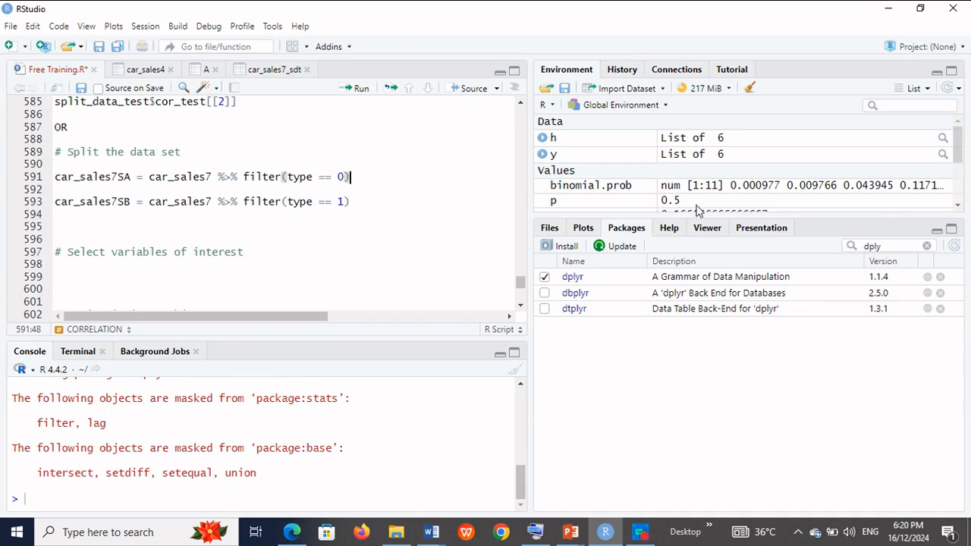
pyautogui.click(927, 246)
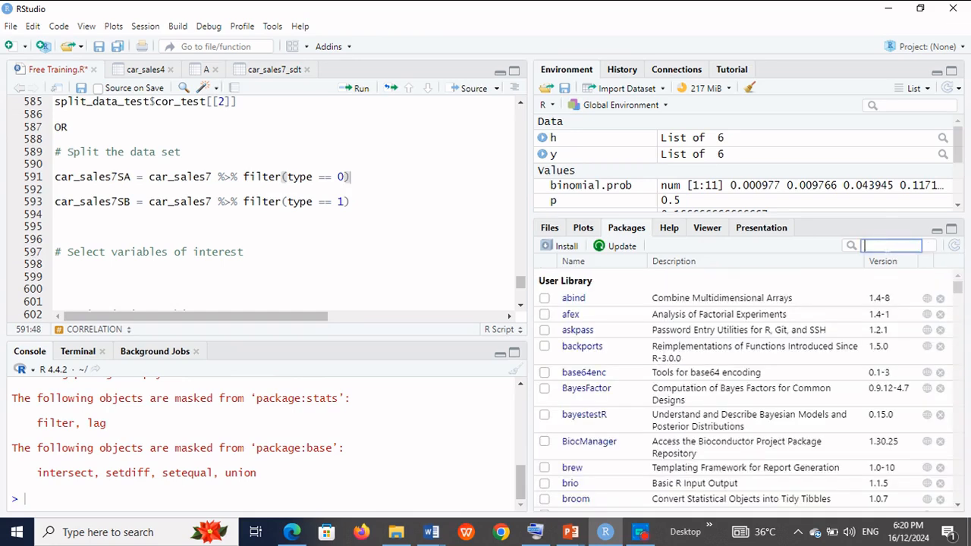
pyautogui.write('stats')
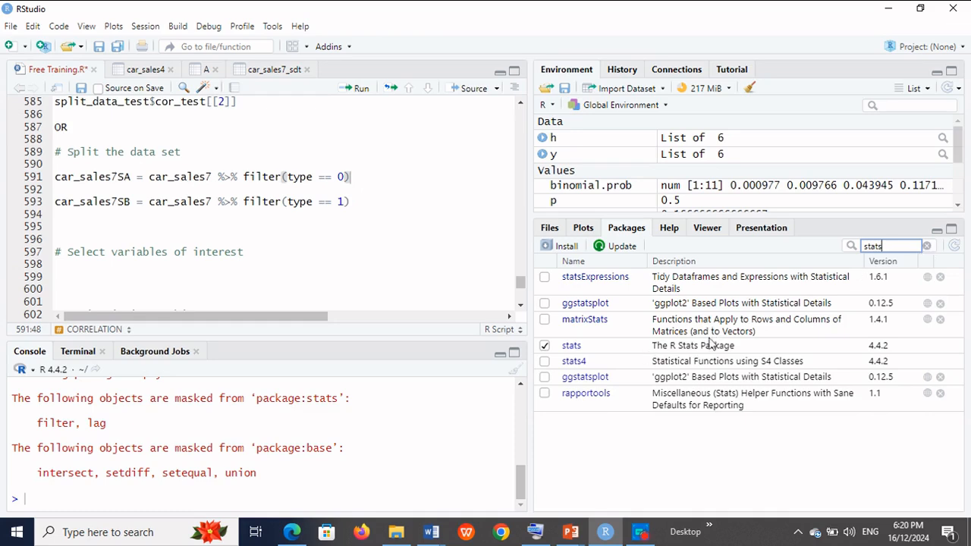
pyautogui.click(926, 249)
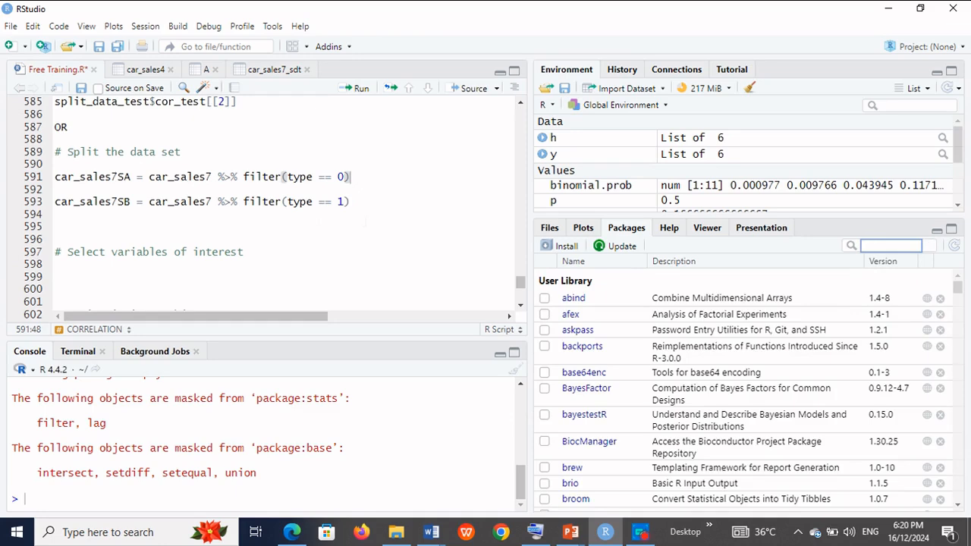
# - Try to run the car_sales7SA filter statement again with dplyr loaded
pyautogui.moveTo(350, 177); pyautogui.dragTo(41, 185)
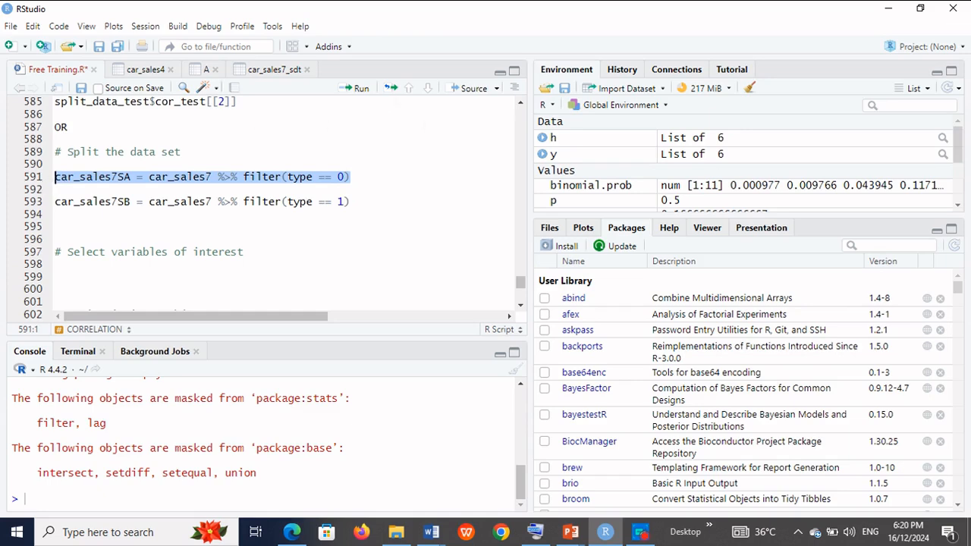
pyautogui.click(360, 89)
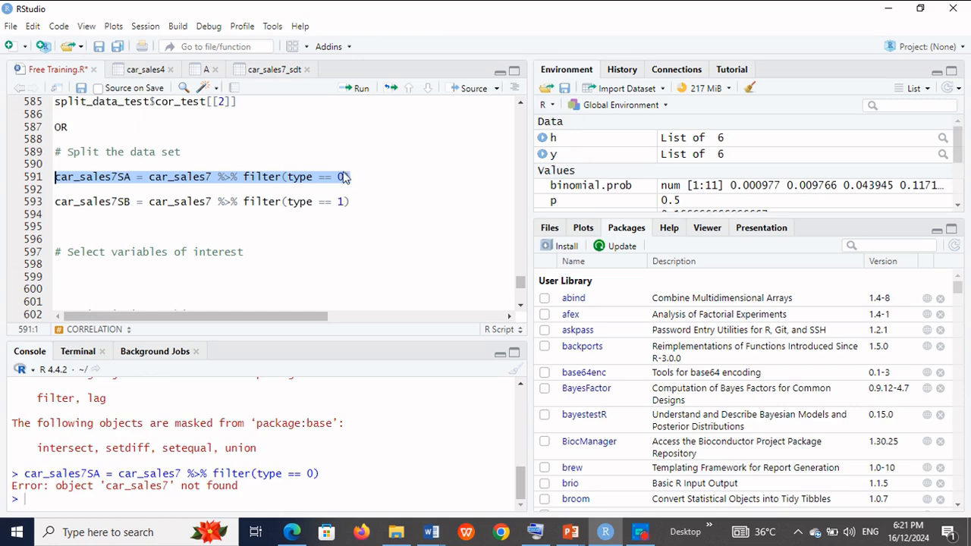
# - Run the getwd and setwd lines to check the working directory and set it to the R Programming folder
pyautogui.click(520, 109)
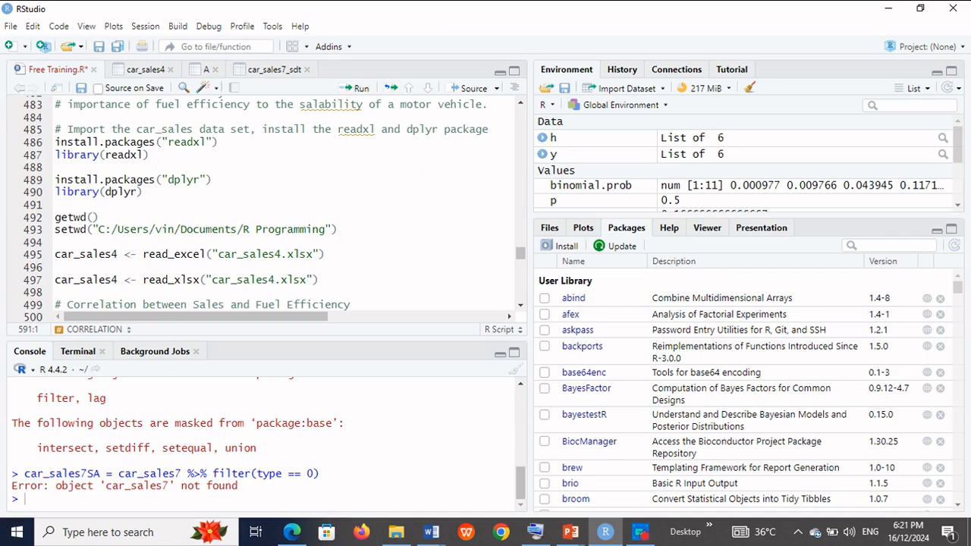
pyautogui.doubleClick(337, 230)
pyautogui.moveTo(340, 237); pyautogui.dragTo(51, 237)
pyautogui.click(42, 230)
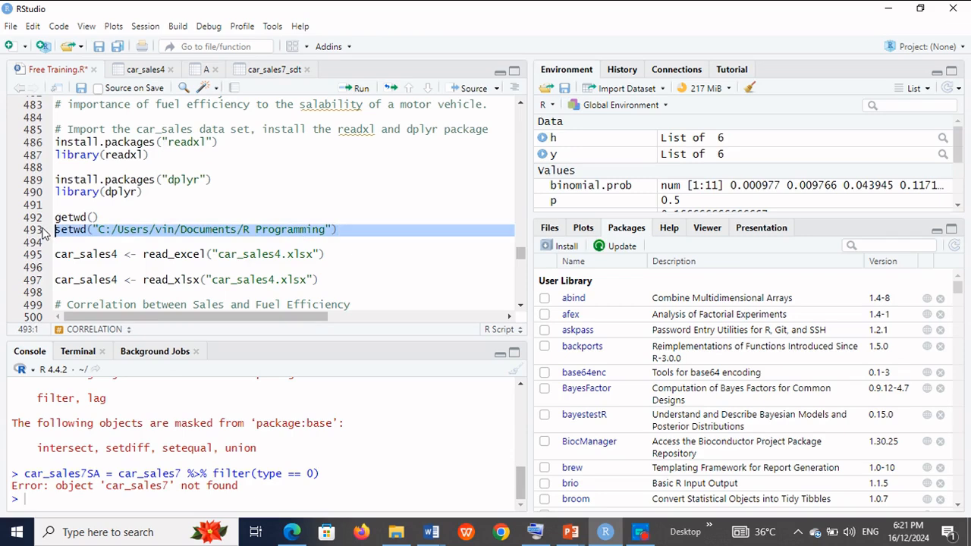
pyautogui.click(56, 218)
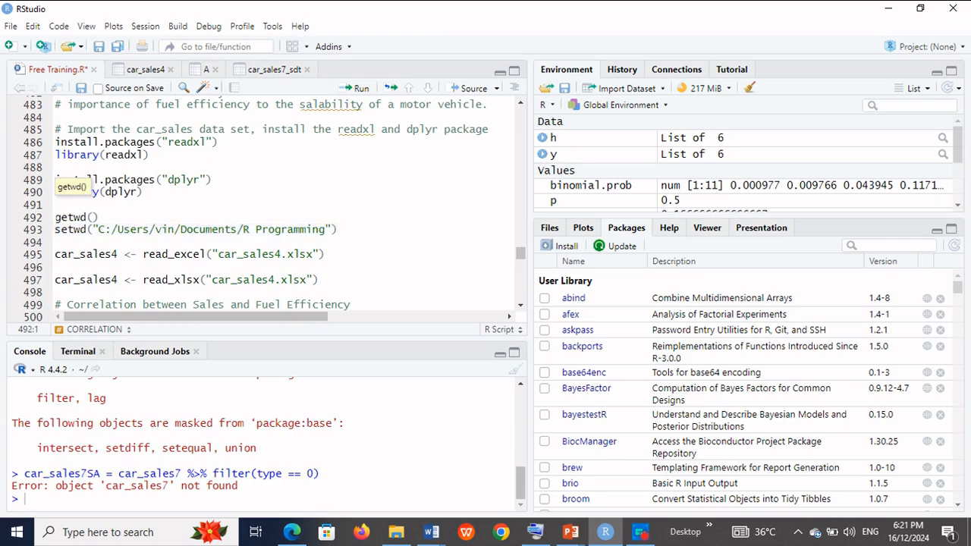
pyautogui.hotkey('shift', 'Down')
pyautogui.hotkey('shift', 'Down')
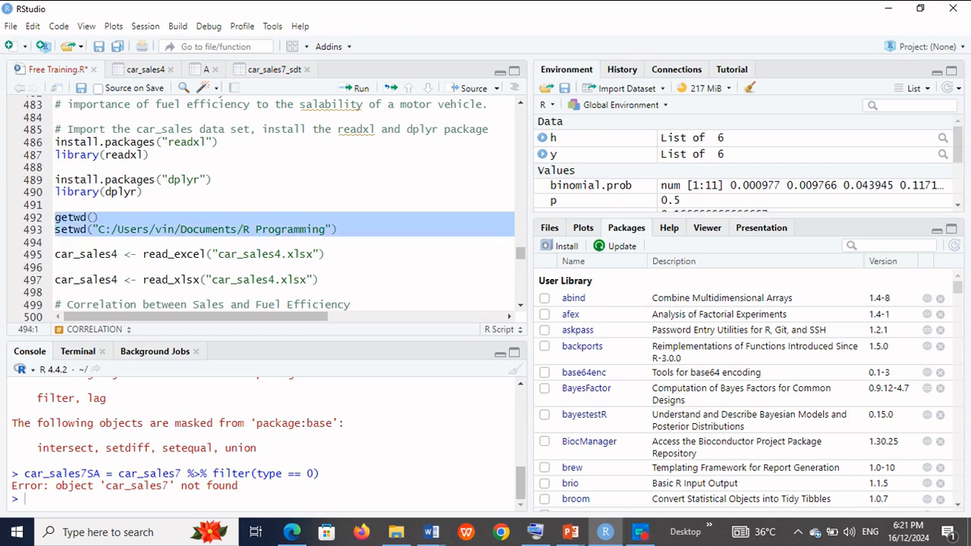
pyautogui.click(357, 89)
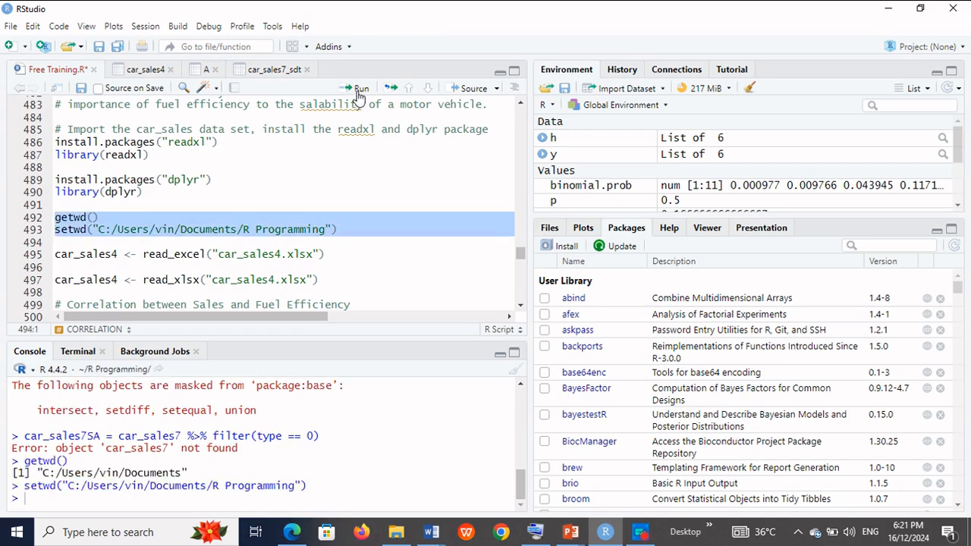
# - Try to import car_sales4.xlsx into car_sales4 with the read_excel statement
pyautogui.click(56, 267)
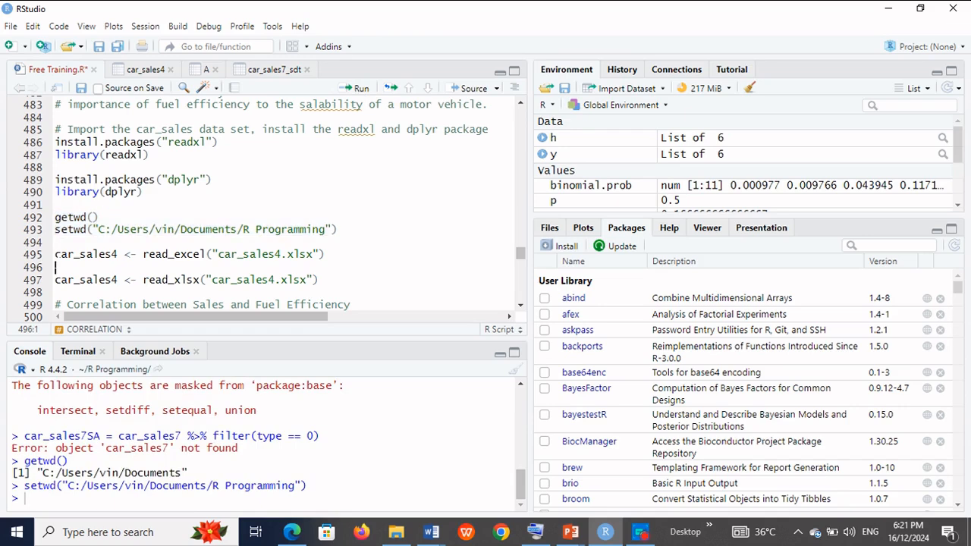
pyautogui.hotkey('shift', 'Down')
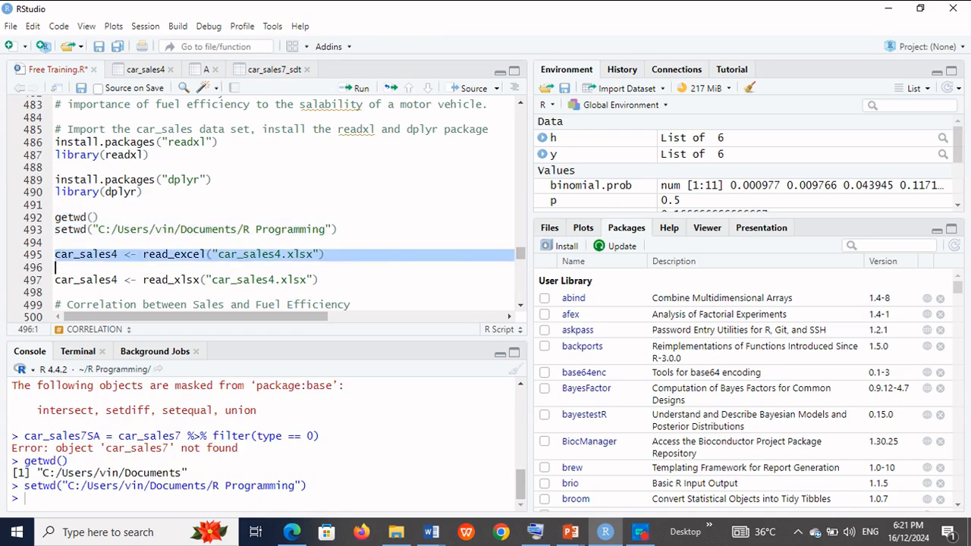
pyautogui.click(358, 89)
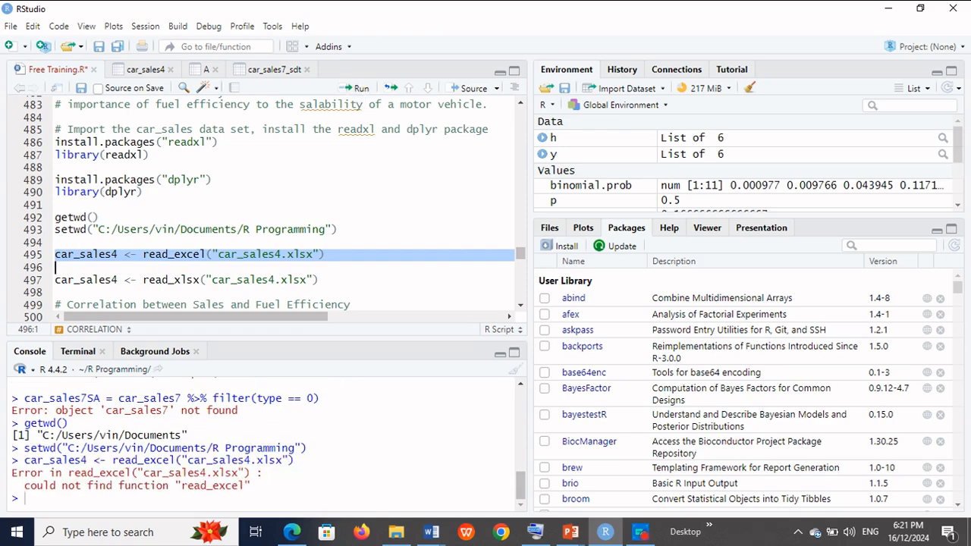
# - Search the package list for "read" and load the readxl package
pyautogui.click(891, 245)
pyautogui.write('red')
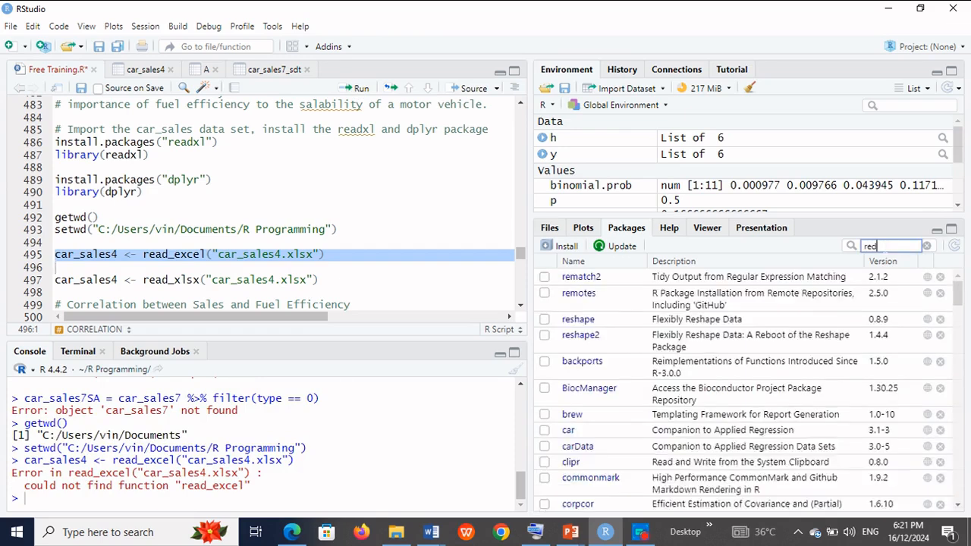
pyautogui.press('BackSpace')
pyautogui.write('ad')
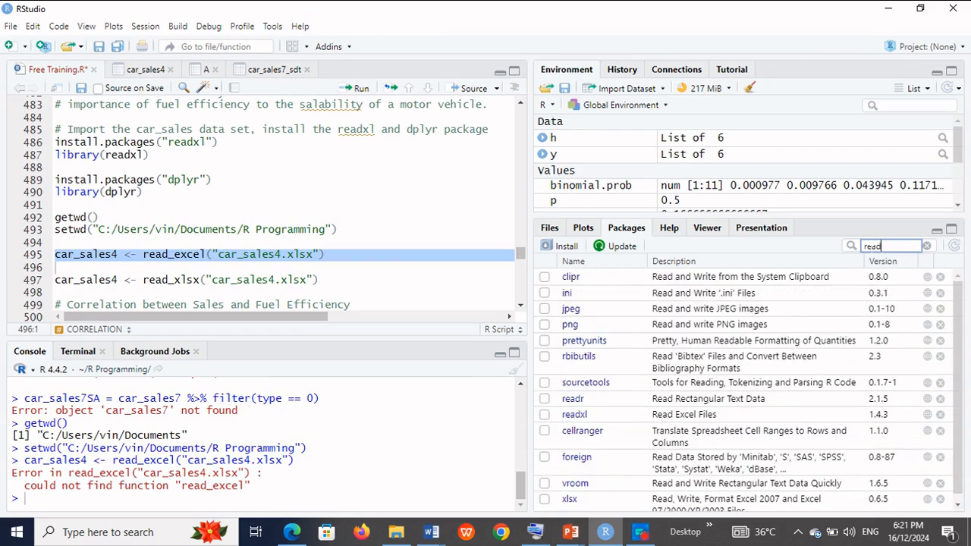
pyautogui.click(544, 415)
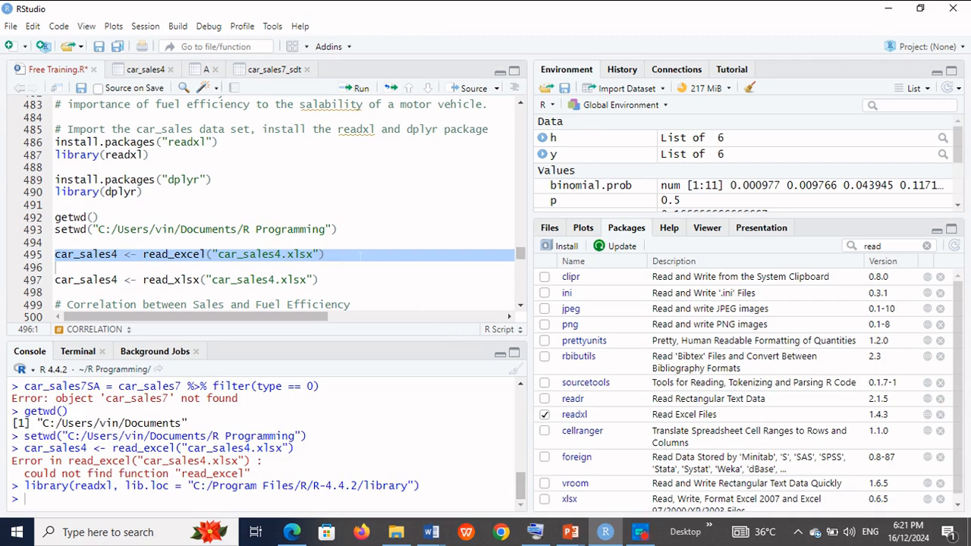
# - Run the read_excel statement again to import car_sales4.xlsx into car_sales4 with readxl loaded
pyautogui.click(326, 255)
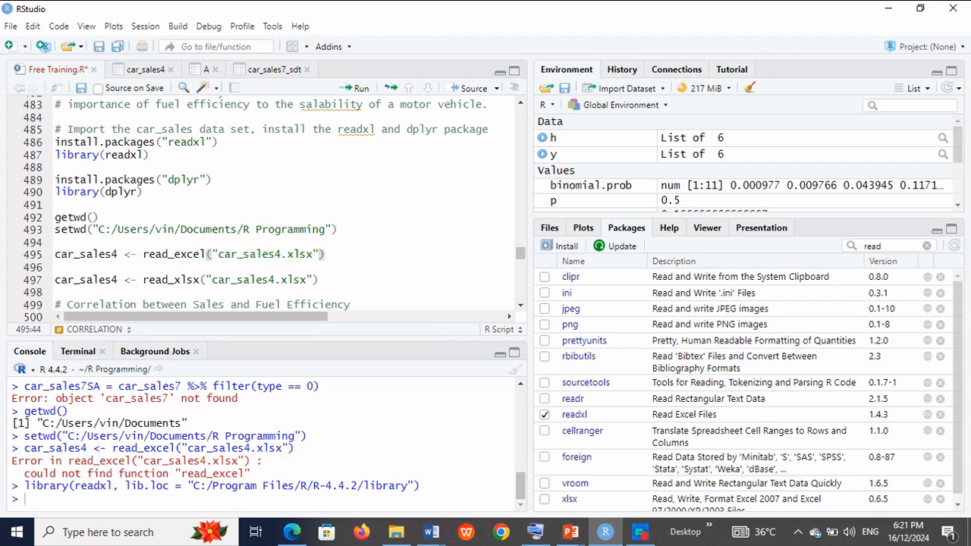
pyautogui.moveTo(326, 255); pyautogui.dragTo(39, 256)
pyautogui.click(361, 89)
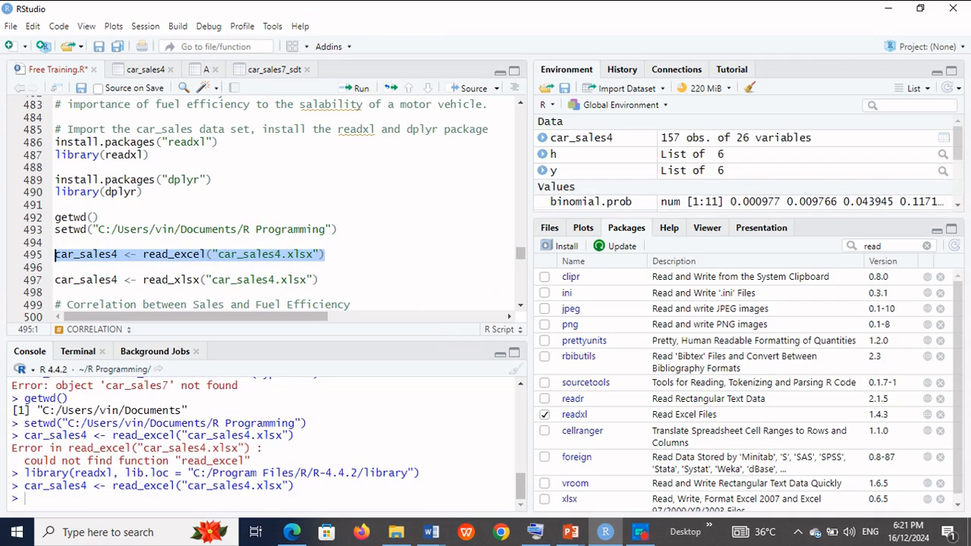
# - Run the grepl statement that creates car_sales7 from car_sales4 without the rows whose model contains "Metro"
pyautogui.scroll(-4, 521, 311)
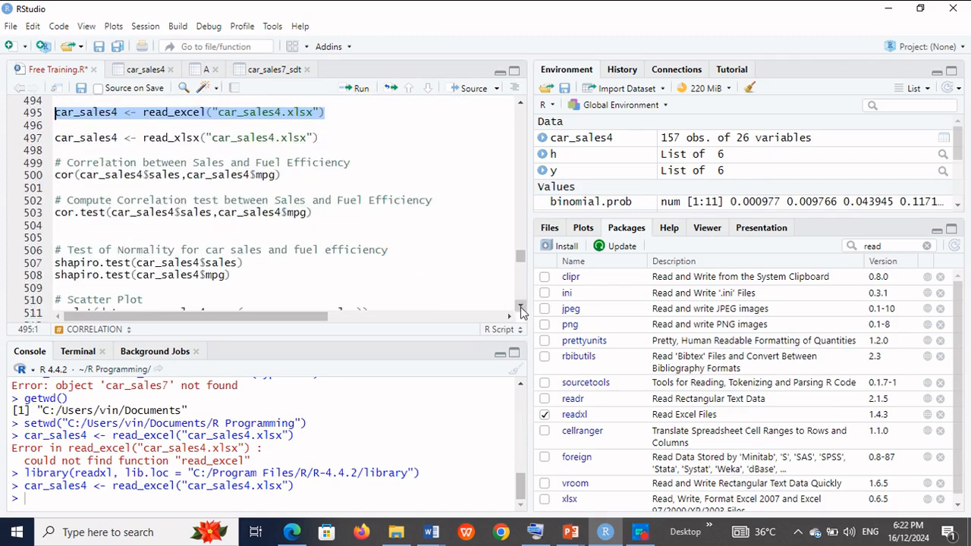
pyautogui.scroll(-7, 521, 311)
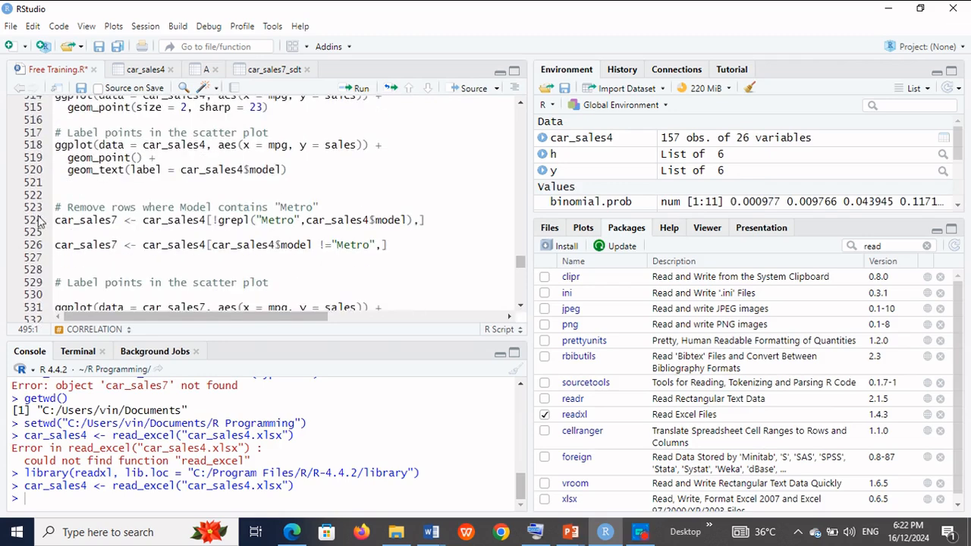
pyautogui.moveTo(54, 220); pyautogui.dragTo(427, 220)
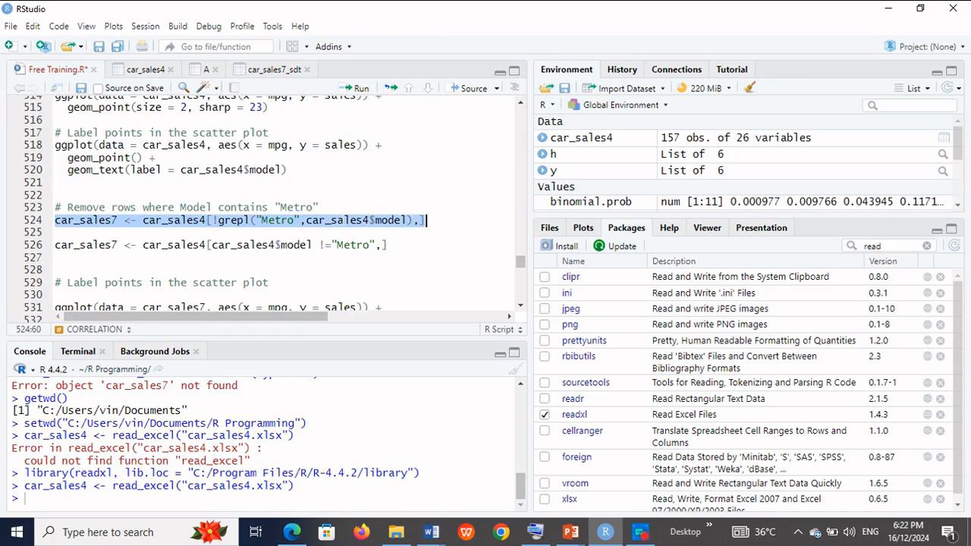
pyautogui.click(360, 90)
# - Run the statement under "# Split the data set" that creates car_sales7SA by filtering car_sales7 for type == 0
pyautogui.press('Down')
pyautogui.press('Down')
pyautogui.press('Down')
pyautogui.press('Down')
pyautogui.press('Down')
pyautogui.press('Down')
pyautogui.press('Down')
pyautogui.press('Down')
pyautogui.press('Down')
pyautogui.press('Down')
pyautogui.press('Down')
pyautogui.press('Down')
pyautogui.press('Down')
pyautogui.press('Down')
pyautogui.press('Down')
pyautogui.press('Down')
pyautogui.press('Down')
pyautogui.press('Down')
pyautogui.press('Down')
pyautogui.press('Down')
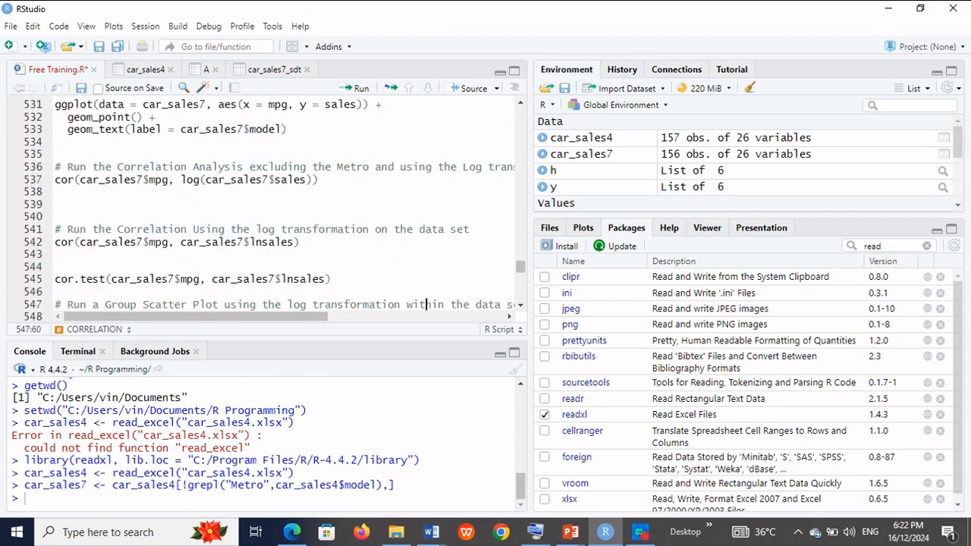
pyautogui.press('Down')
pyautogui.press('Down')
pyautogui.press('Down')
pyautogui.press('Down')
pyautogui.press('Down')
pyautogui.press('Down')
pyautogui.press('Down')
pyautogui.press('Down')
pyautogui.press('Down')
pyautogui.press('Down')
pyautogui.press('Down')
pyautogui.press('Down')
pyautogui.press('Down')
pyautogui.press('Down')
pyautogui.press('Down')
pyautogui.press('Down')
pyautogui.press('Down')
pyautogui.press('Down')
pyautogui.press('Down')
pyautogui.press('Down')
pyautogui.press('Down')
pyautogui.press('Down')
pyautogui.press('Down')
pyautogui.press('Down')
pyautogui.press('Down')
pyautogui.press('Down')
pyautogui.press('Down')
pyautogui.press('Down')
pyautogui.press('Down')
pyautogui.press('Down')
pyautogui.press('Down')
pyautogui.press('Down')
pyautogui.press('Down')
pyautogui.press('Down')
pyautogui.press('Down')
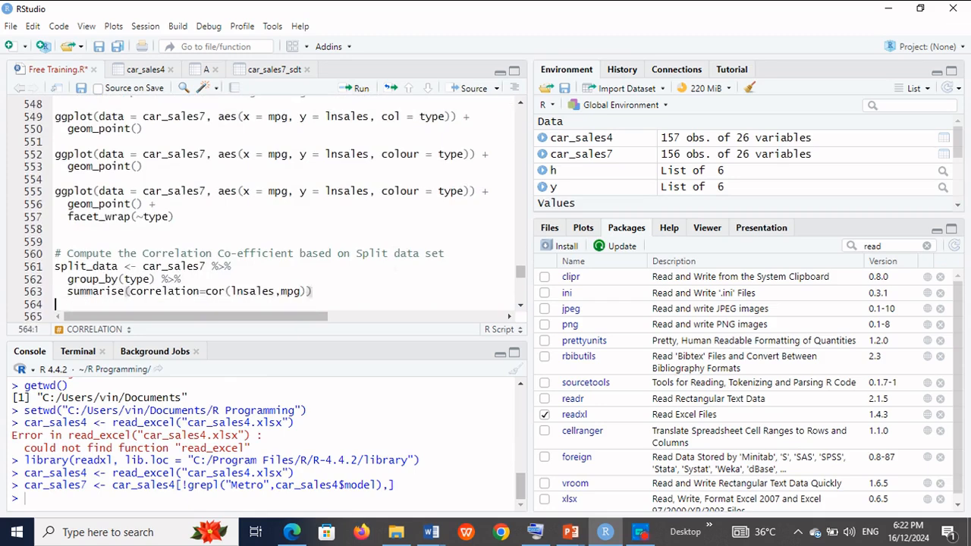
pyautogui.press('Down')
pyautogui.press('Down')
pyautogui.press('Down')
pyautogui.press('Down')
pyautogui.press('Down')
pyautogui.press('Down')
pyautogui.press('Down')
pyautogui.press('Down')
pyautogui.press('Down')
pyautogui.press('Down')
pyautogui.press('Down')
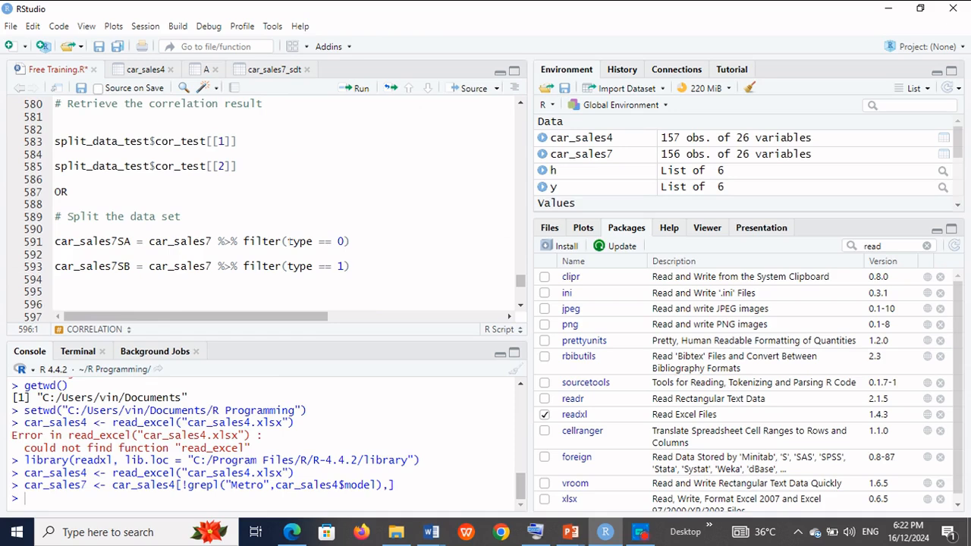
pyautogui.moveTo(54, 241); pyautogui.dragTo(350, 241)
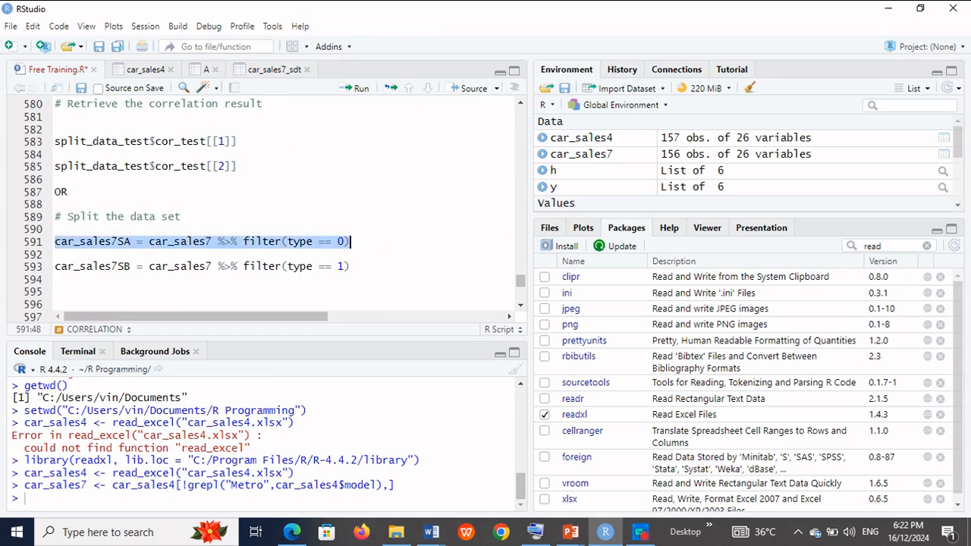
pyautogui.click(358, 88)
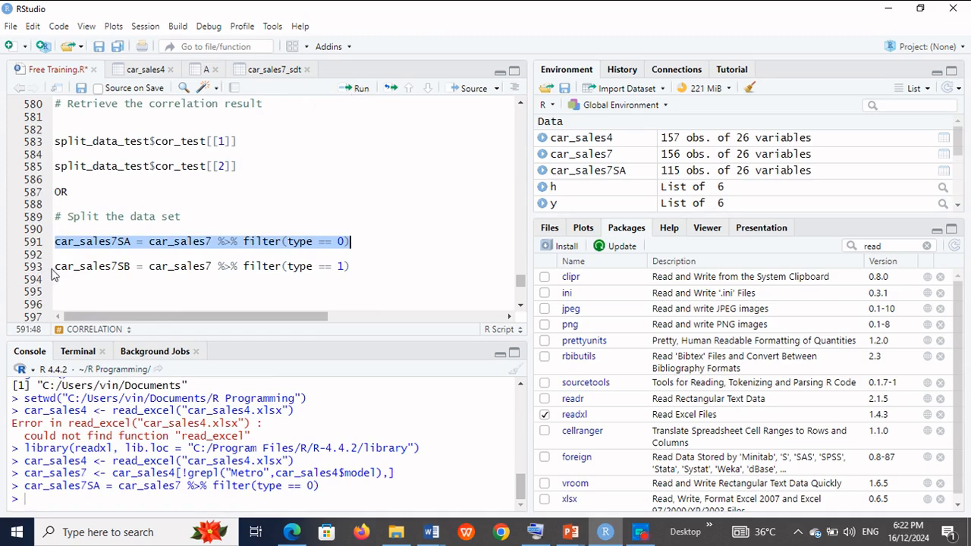
# - Run the statement that creates car_sales7SB by filtering car_sales7 for type == 1
pyautogui.click(54, 266)
pyautogui.moveTo(54, 266); pyautogui.dragTo(350, 267)
pyautogui.click(365, 91)
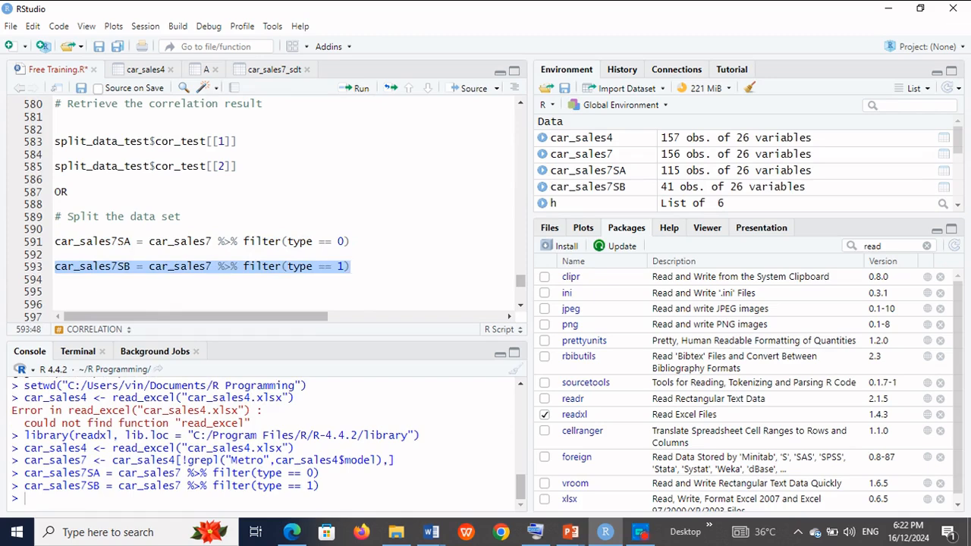
# - Open the car_sales7SA data set and examine the values in its type column
pyautogui.click(126, 241)
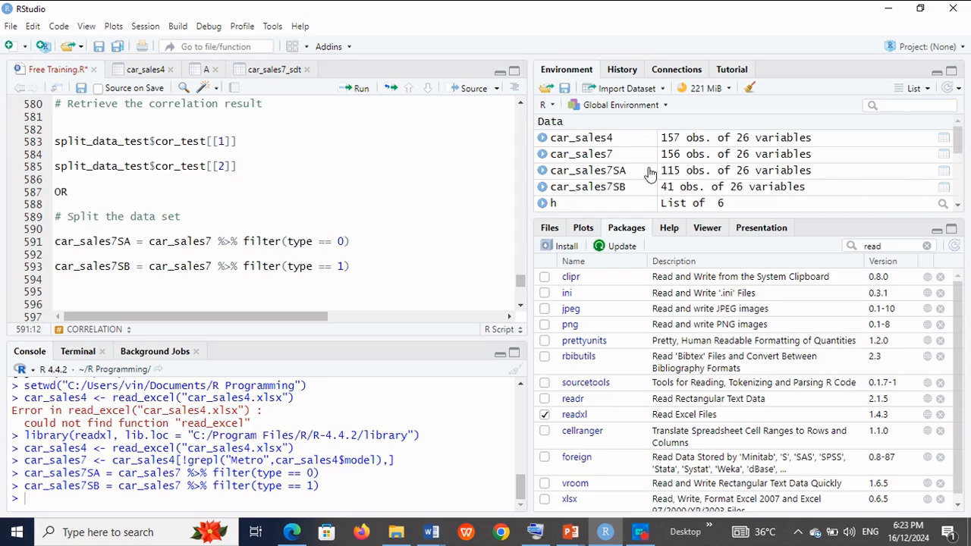
pyautogui.click(943, 172)
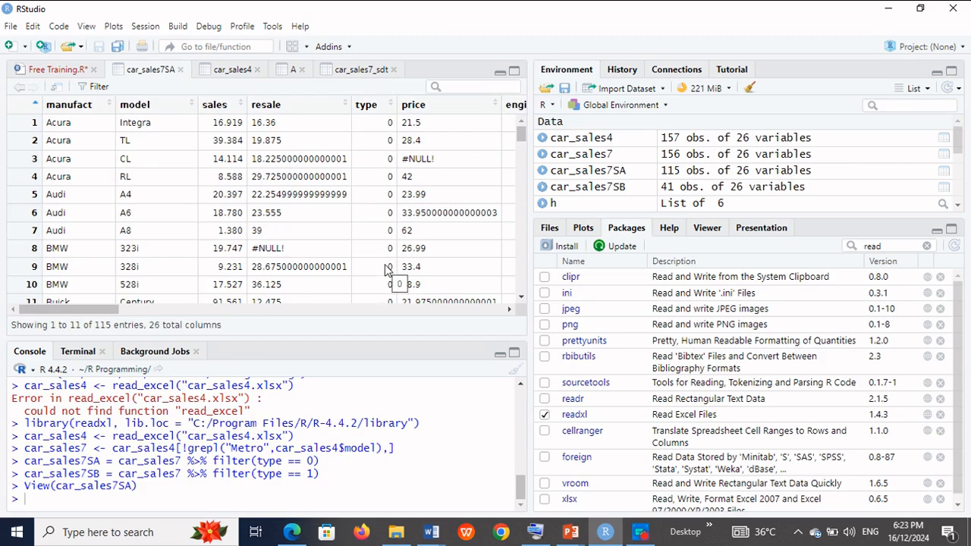
# - Close the car_sales7_sdt and A data views and return to the Free Training.R script
pyautogui.click(393, 70)
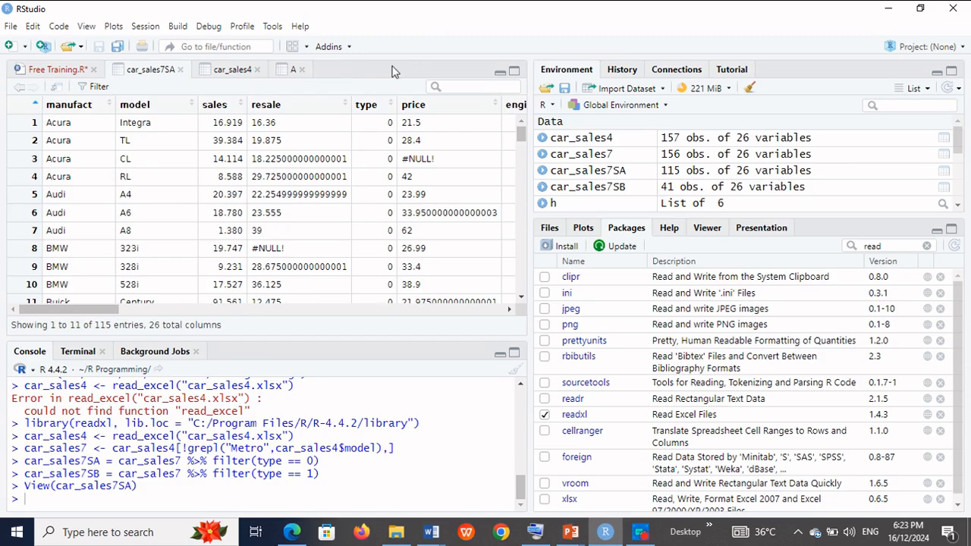
pyautogui.click(285, 73)
pyautogui.click(301, 70)
pyautogui.click(67, 70)
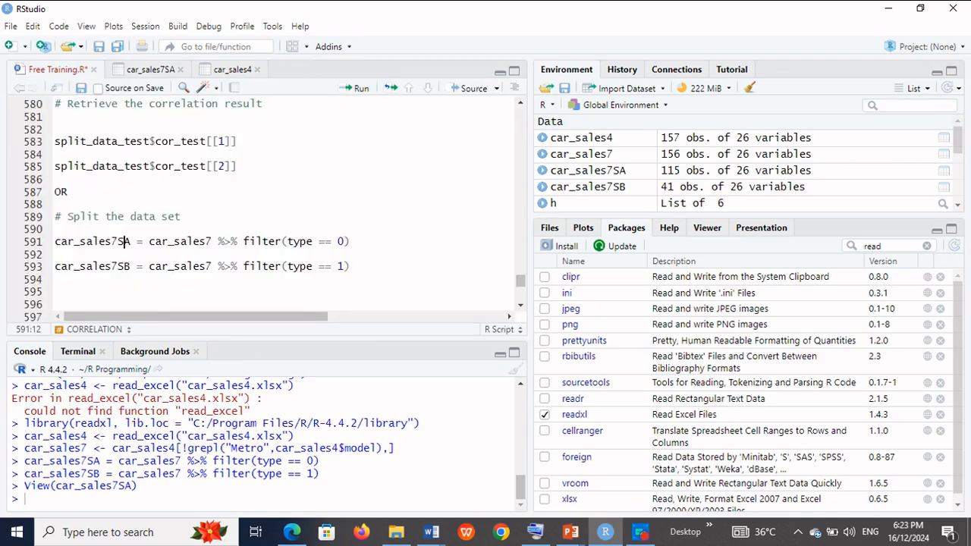
# - Open the car_sales7SB data set to examine its type column, and return to the Free Training.R script
pyautogui.click(604, 203)
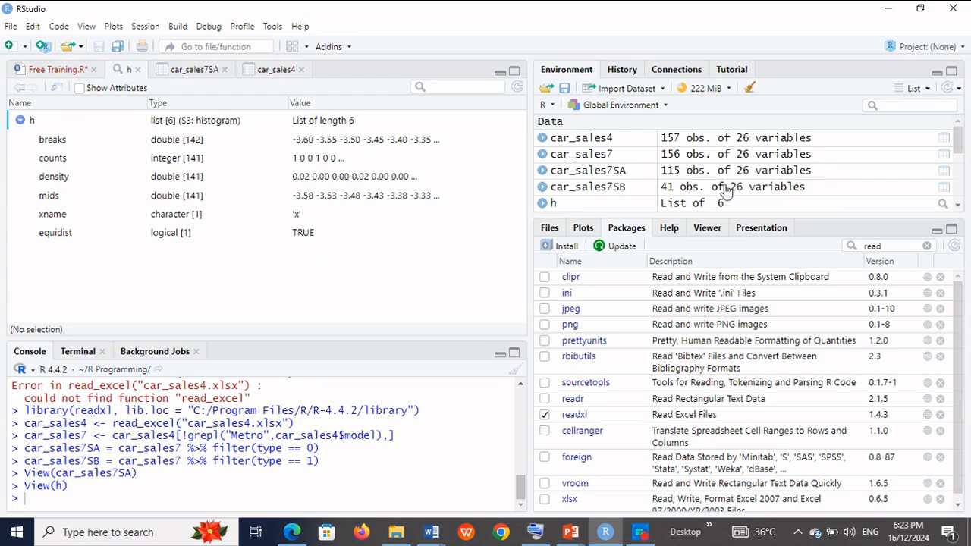
pyautogui.click(138, 70)
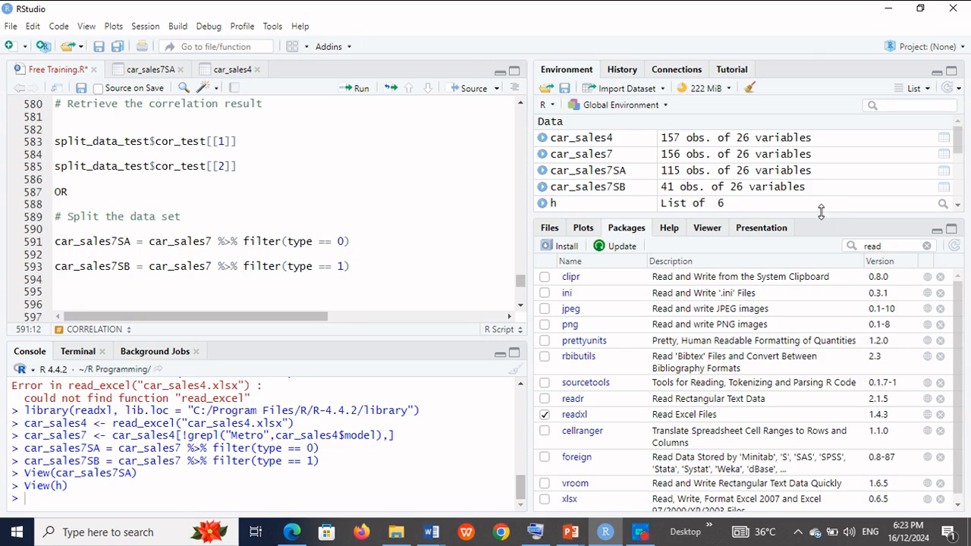
pyautogui.click(945, 189)
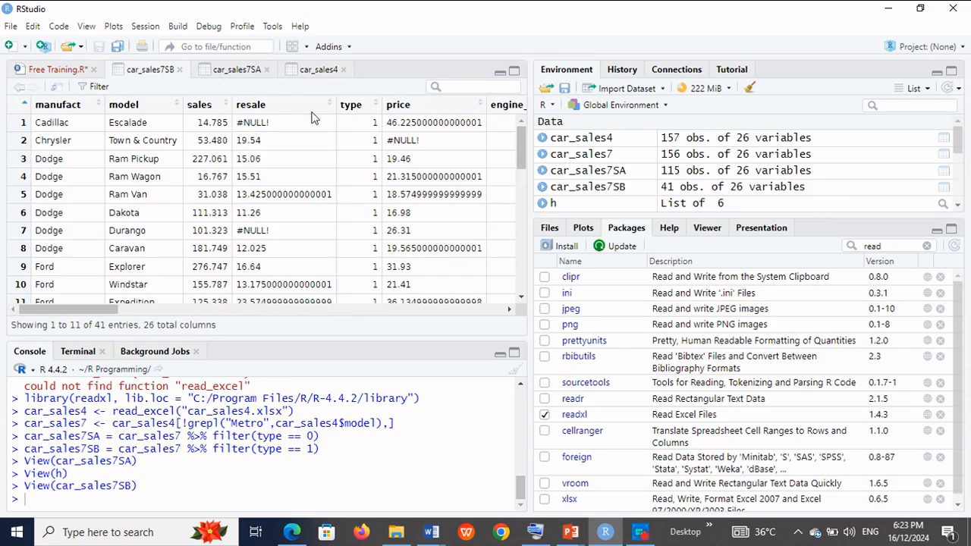
pyautogui.click(59, 71)
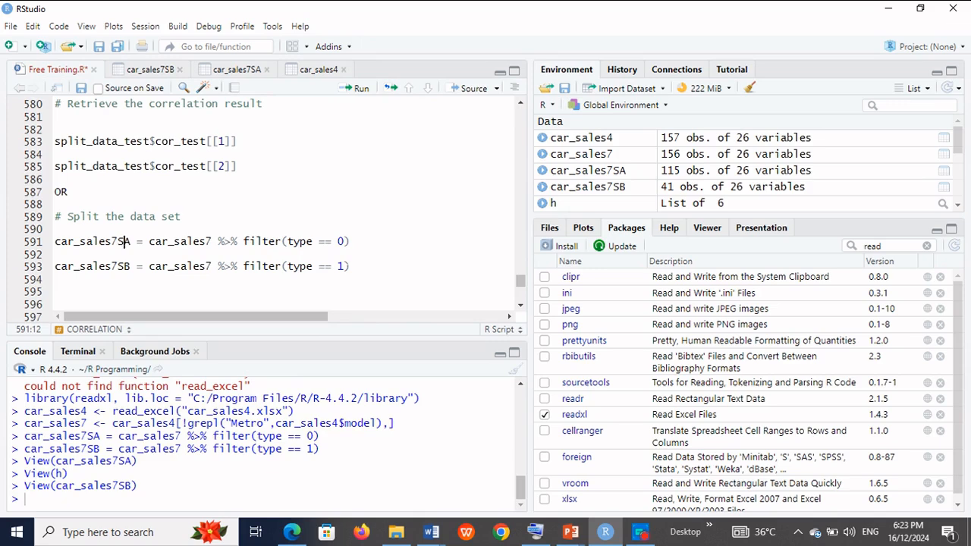
# - Delete one blank line above the "# Select variables of interest" comment
pyautogui.click(350, 266)
pyautogui.press('Down')
pyautogui.press('Down')
pyautogui.press('Down')
pyautogui.press('Down')
pyautogui.press('Down')
pyautogui.press('Down')
pyautogui.press('Down')
pyautogui.press('Down')
pyautogui.press('Up')
pyautogui.press('Up')
pyautogui.press('Up')
pyautogui.press('Up')
pyautogui.press('Up')
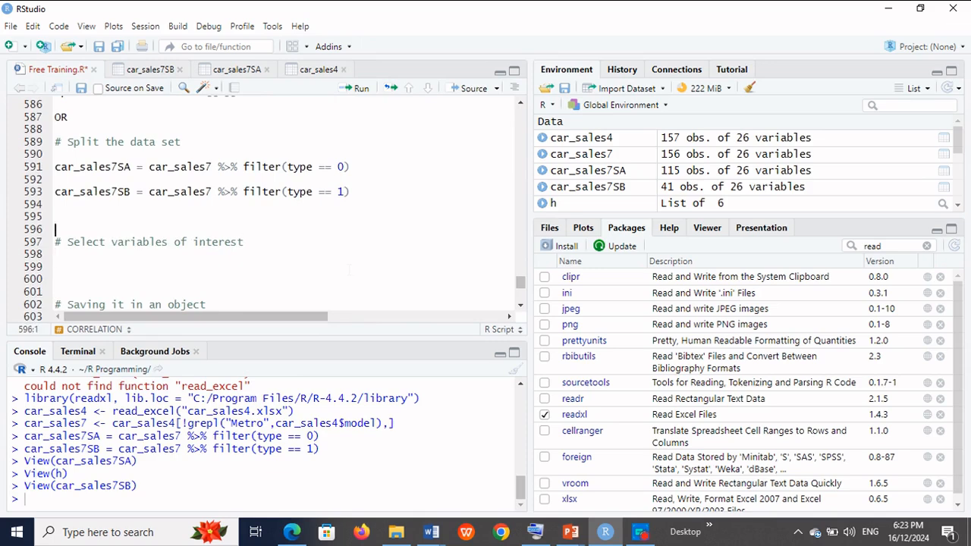
pyautogui.press('BackSpace')
# - Start a statement below the "# Select variables of interest" comment that pipes car_sales7SA into an empty select() call
pyautogui.press('Down')
pyautogui.press('Down')
pyautogui.press('Down')
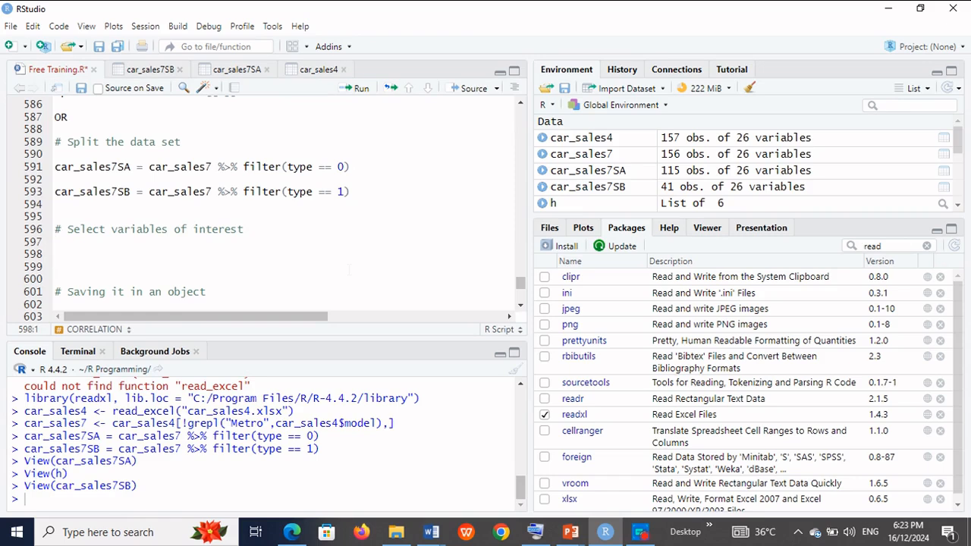
pyautogui.write('car')
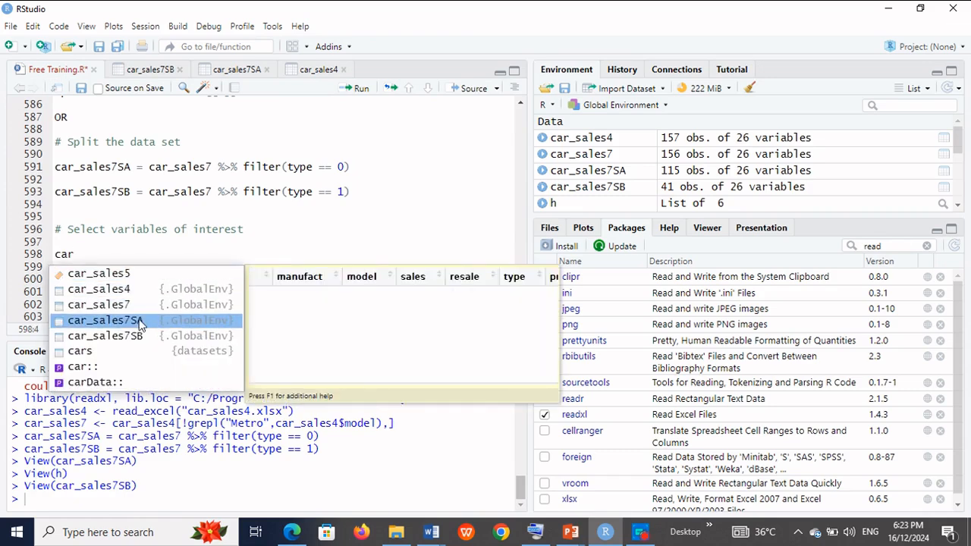
pyautogui.click(139, 322)
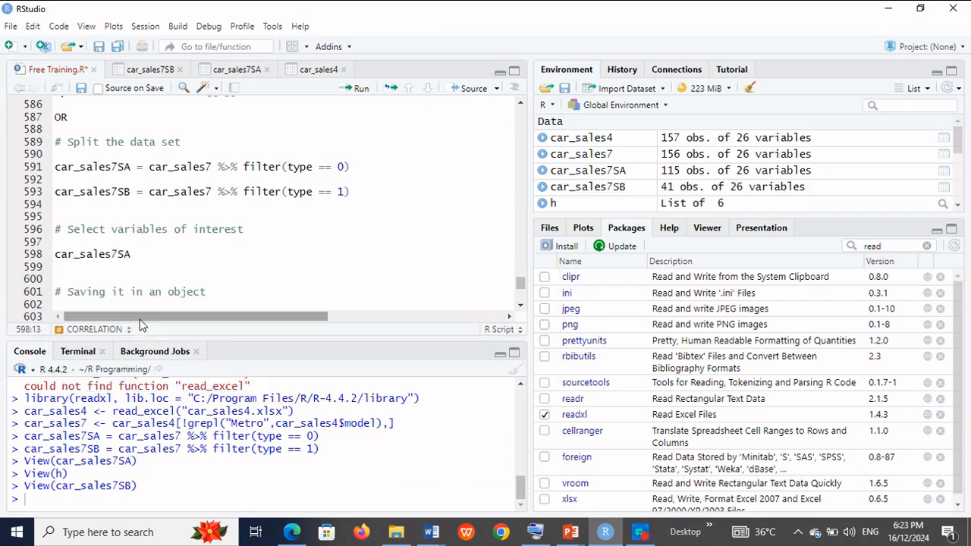
pyautogui.write('%>% sele')
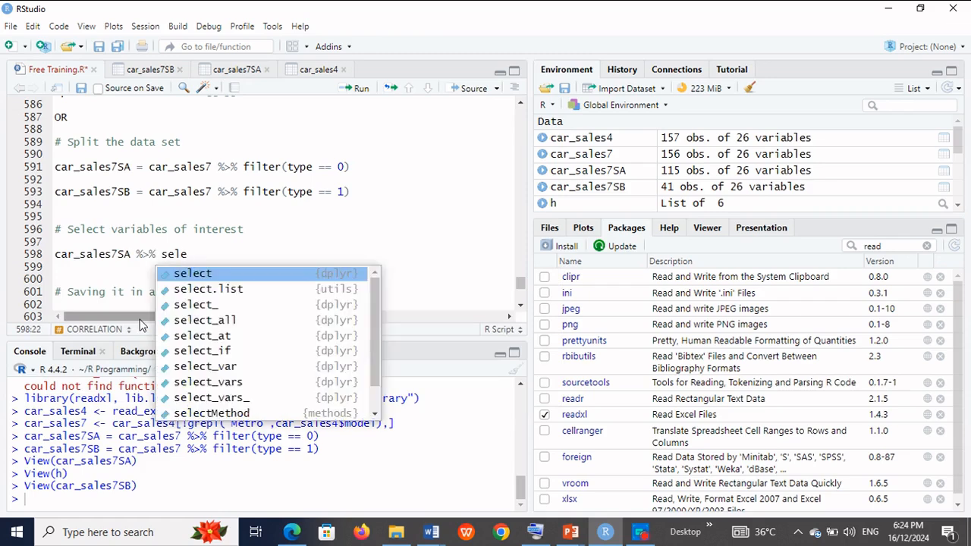
pyautogui.click(232, 278)
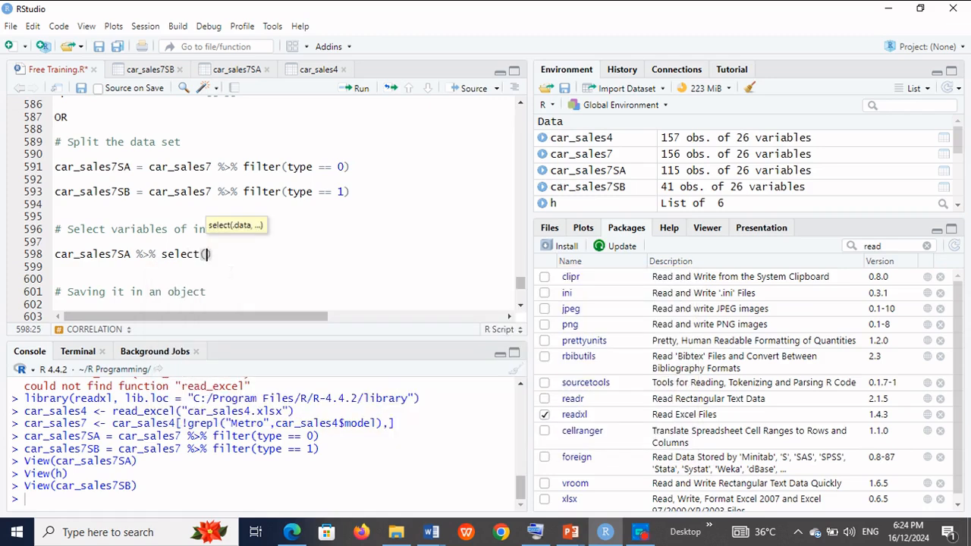
# - Enter mpg, sales and lnsales as the variables in the select() call for car_sales7SA
pyautogui.write('mpg')
pyautogui.press('BackSpace')
pyautogui.press('BackSpace')
pyautogui.write('pg,sale')
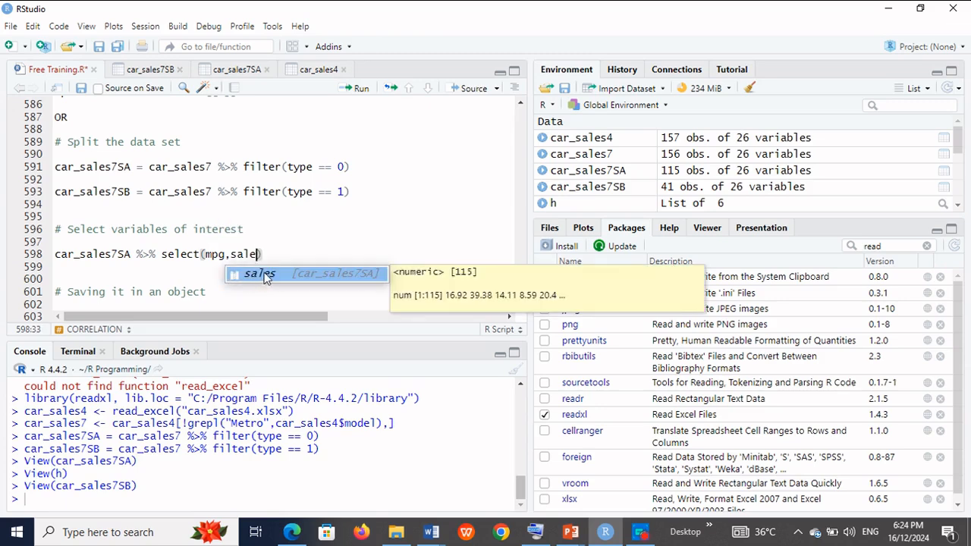
pyautogui.press('Tab')
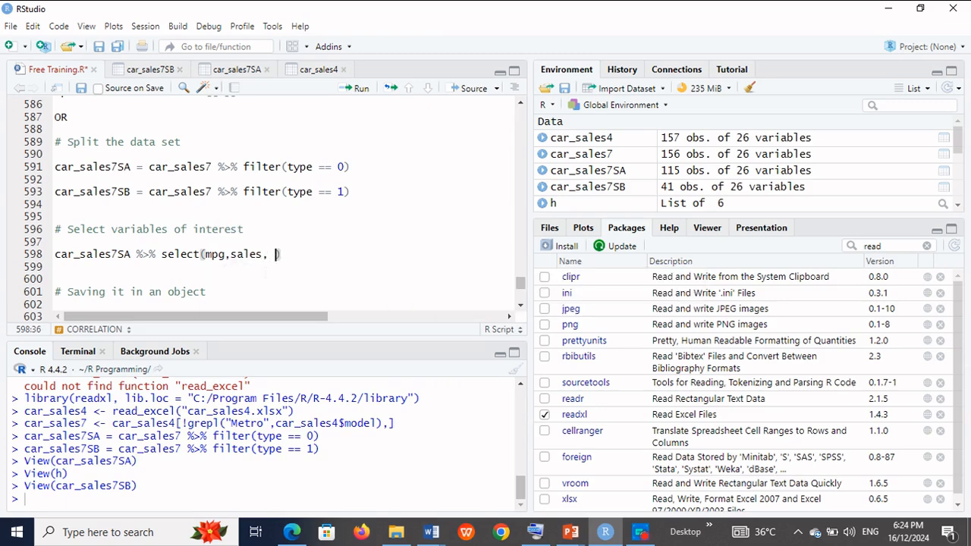
pyautogui.write('lns')
pyautogui.press('Tab')
# - Delete the first variable in the select() call and re-enter it as mpg
pyautogui.press('Left')
pyautogui.press('Left')
pyautogui.press('Left')
pyautogui.press('Left')
pyautogui.press('Left')
pyautogui.press('Left')
pyautogui.press('Left')
pyautogui.press('Left')
pyautogui.press('Left')
pyautogui.press('Left')
pyautogui.press('Left')
pyautogui.press('Left')
pyautogui.press('Left')
pyautogui.press('Left')
pyautogui.press('BackSpace')
pyautogui.press('BackSpace')
pyautogui.press('BackSpace')
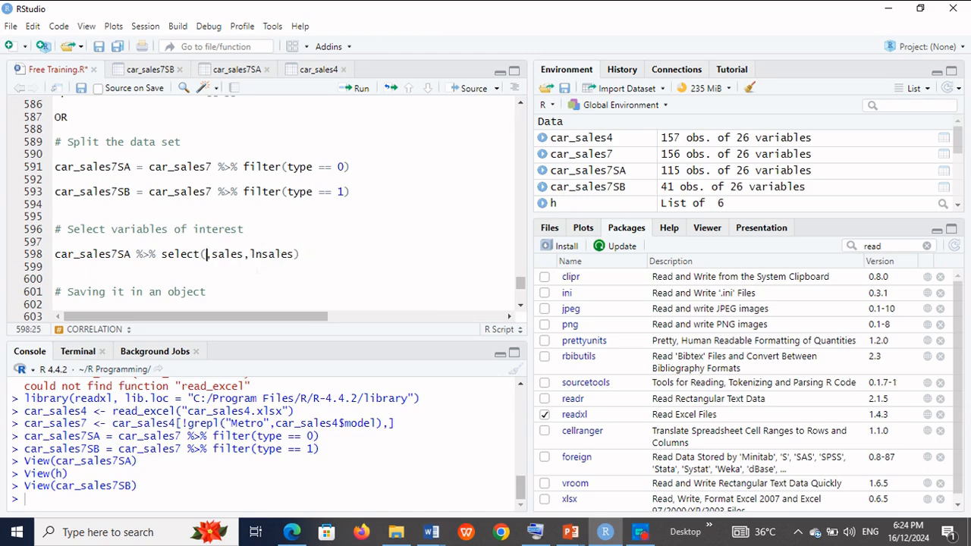
pyautogui.write('mp')
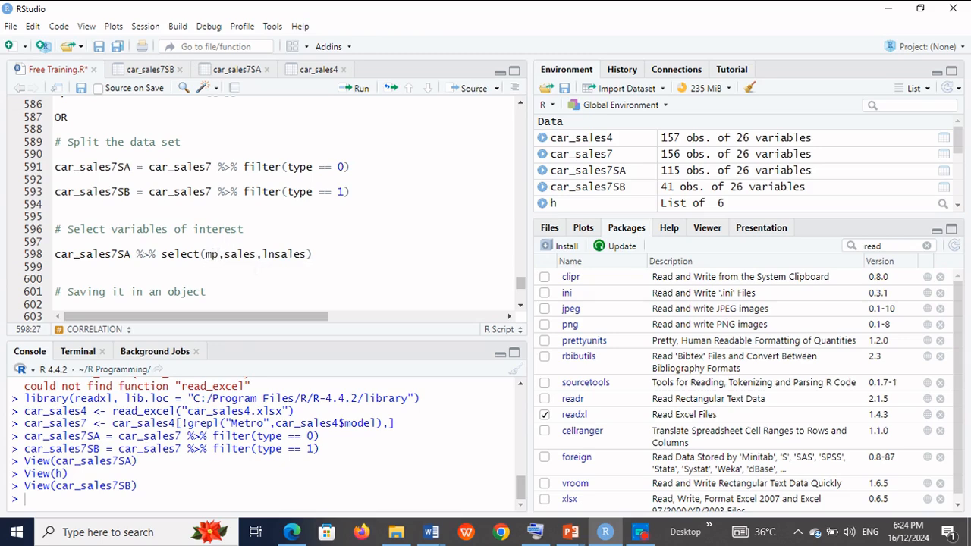
pyautogui.write('g')
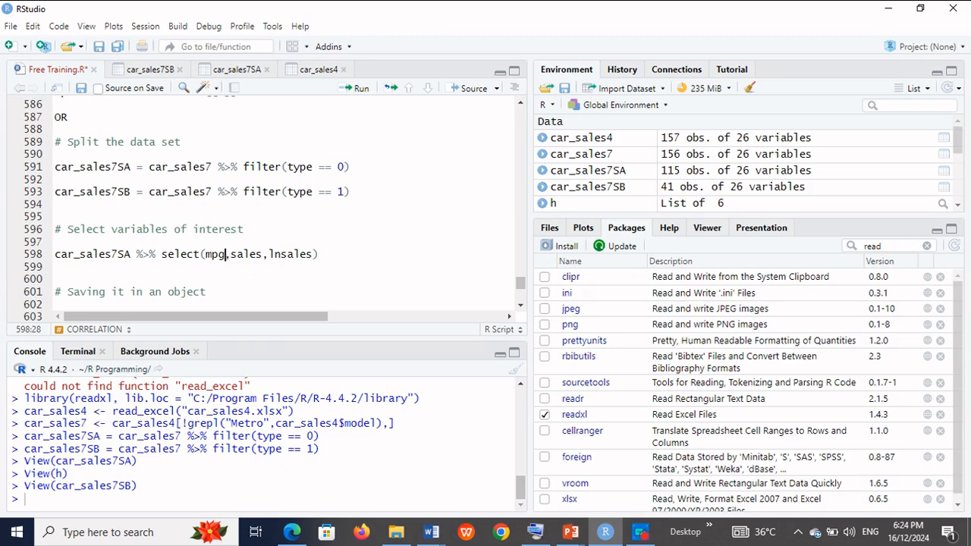
# - Run the car_sales7SA %>% select(mpg,sales,lnsales) line and review the beginning of its console output
pyautogui.moveTo(320, 254); pyautogui.dragTo(41, 258)
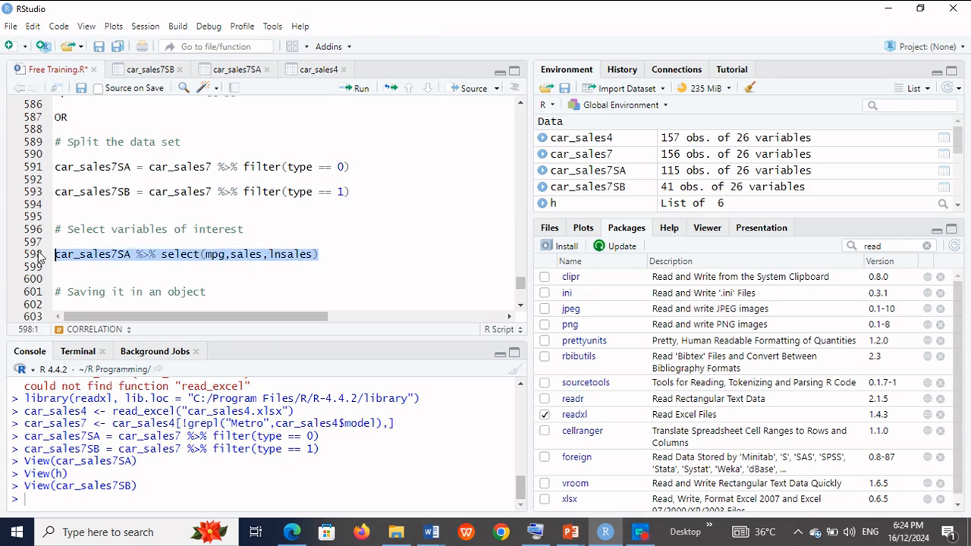
pyautogui.click(362, 90)
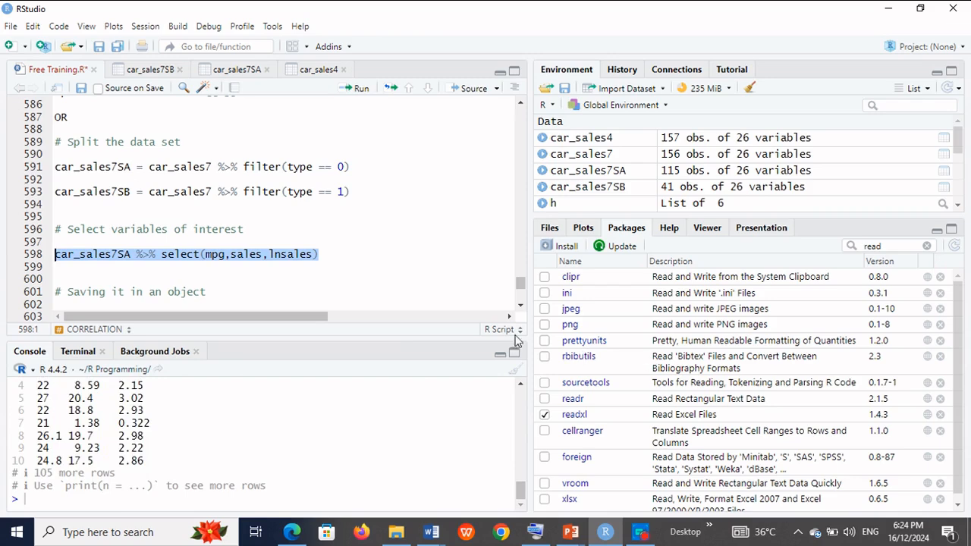
pyautogui.scroll(5, 522, 387)
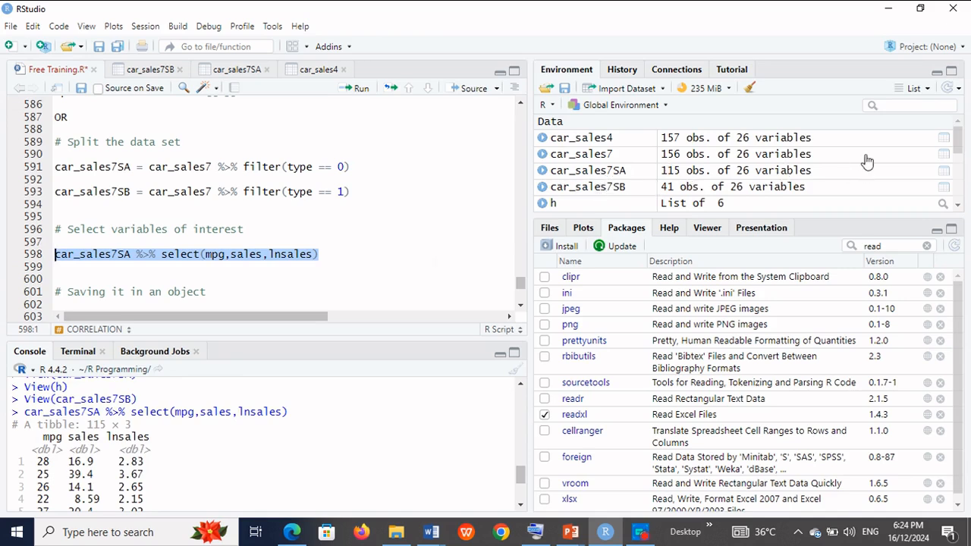
# - Duplicate the car_sales7SA select(mpg,sales,lnsales) line beneath itself and change the copy's data set to car_sales7SB
pyautogui.click(234, 72)
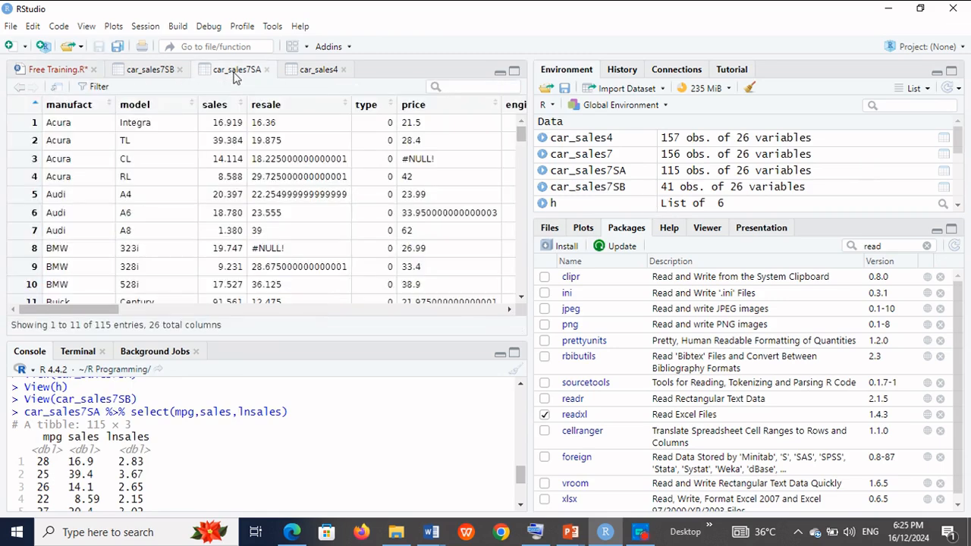
pyautogui.click(59, 69)
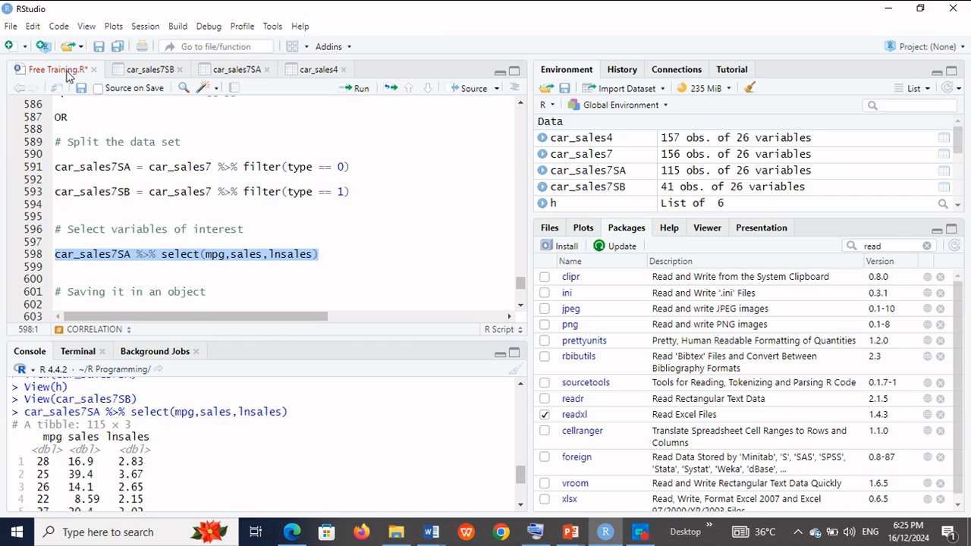
pyautogui.click(337, 257)
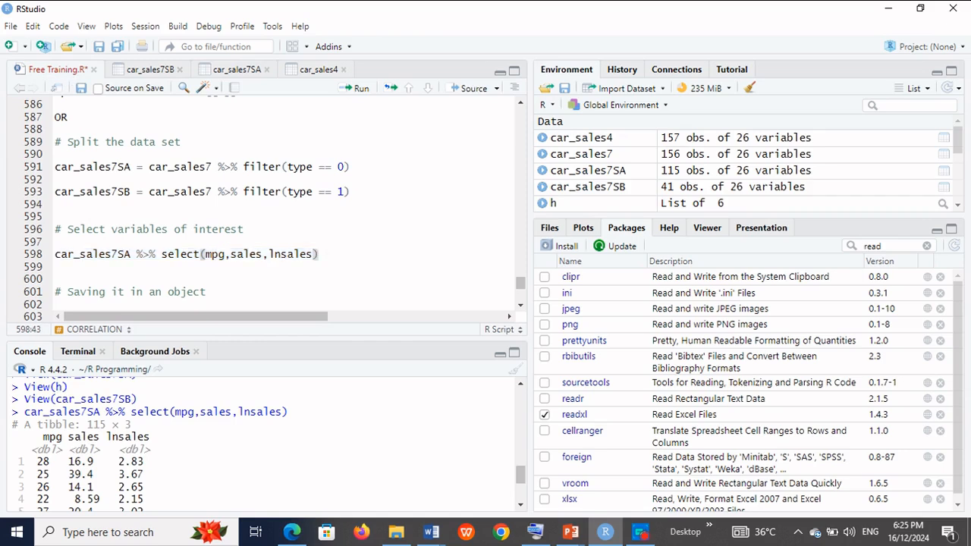
pyautogui.moveTo(334, 257); pyautogui.dragTo(44, 262)
pyautogui.hotkey('ctrl', 'c')
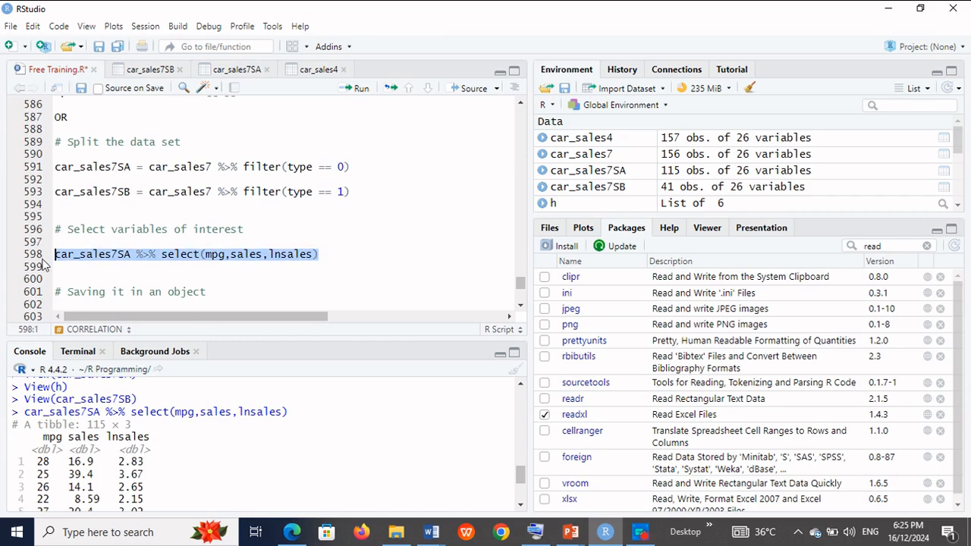
pyautogui.press('Down')
pyautogui.press('Down')
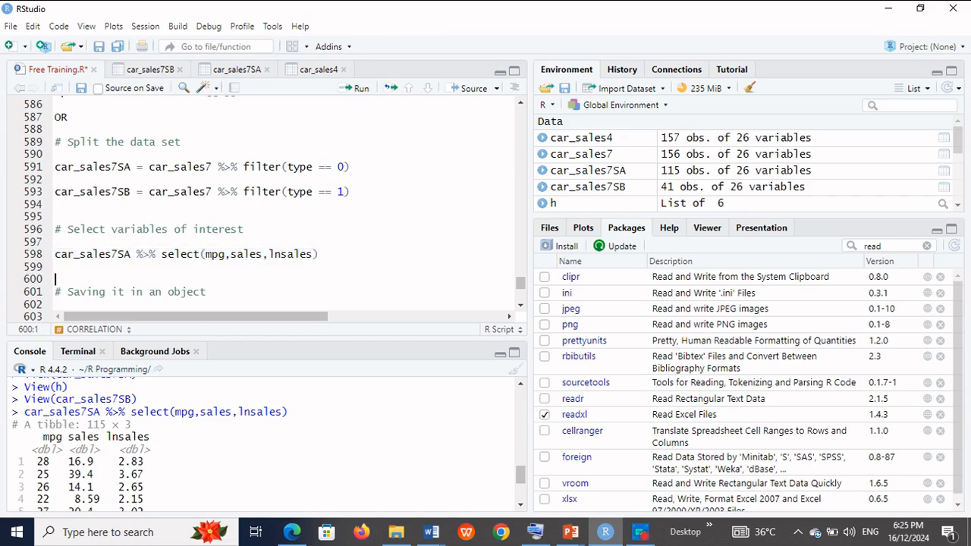
pyautogui.press('Up')
pyautogui.press('Return')
pyautogui.hotkey('ctrl', 'v')
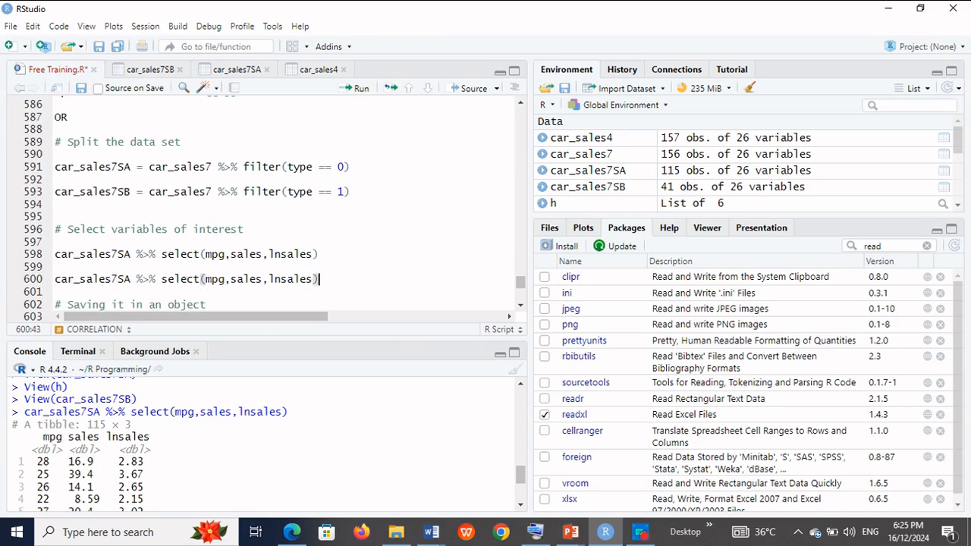
pyautogui.click(125, 280)
pyautogui.write('B')
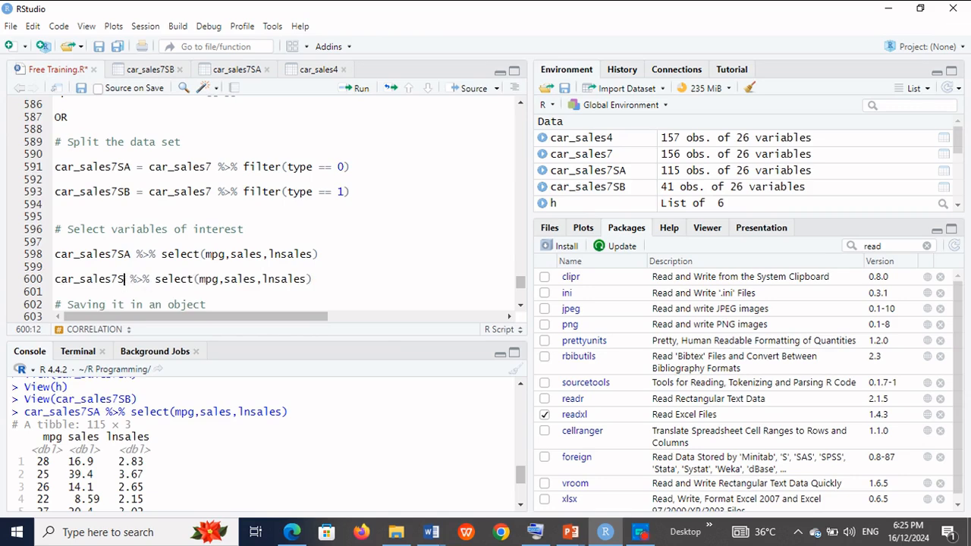
pyautogui.press('Delete')
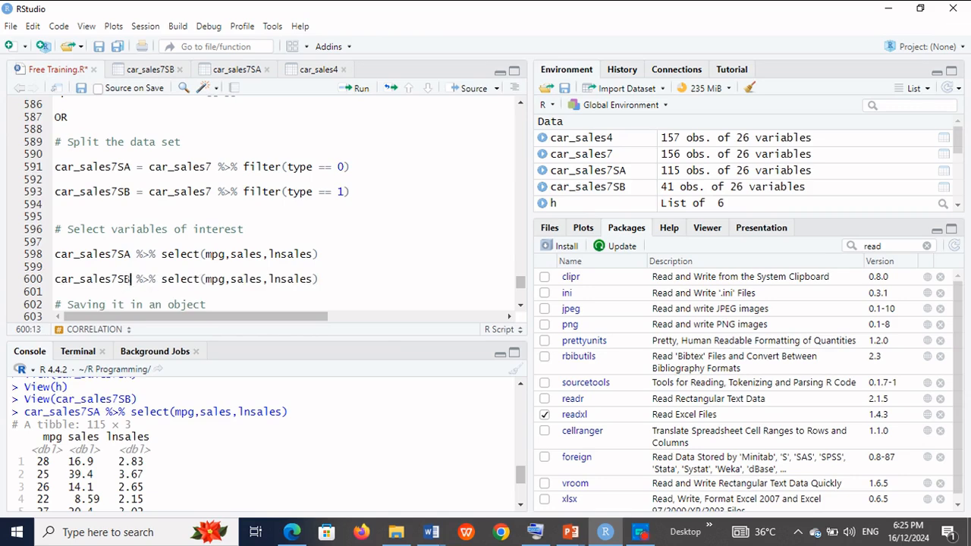
# - Run the car_sales7SB select line and view the beginning of its console output
pyautogui.moveTo(319, 279); pyautogui.dragTo(42, 280)
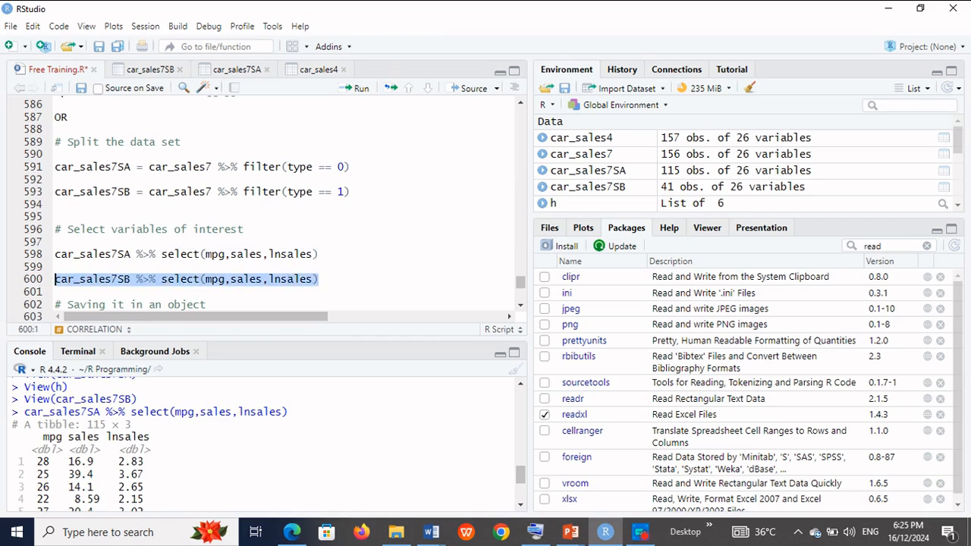
pyautogui.click(359, 89)
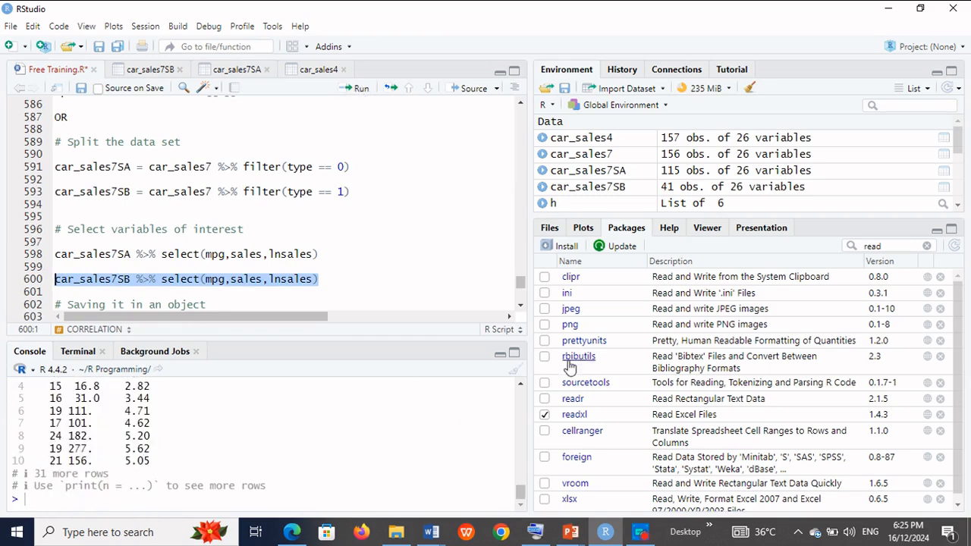
pyautogui.click(520, 383)
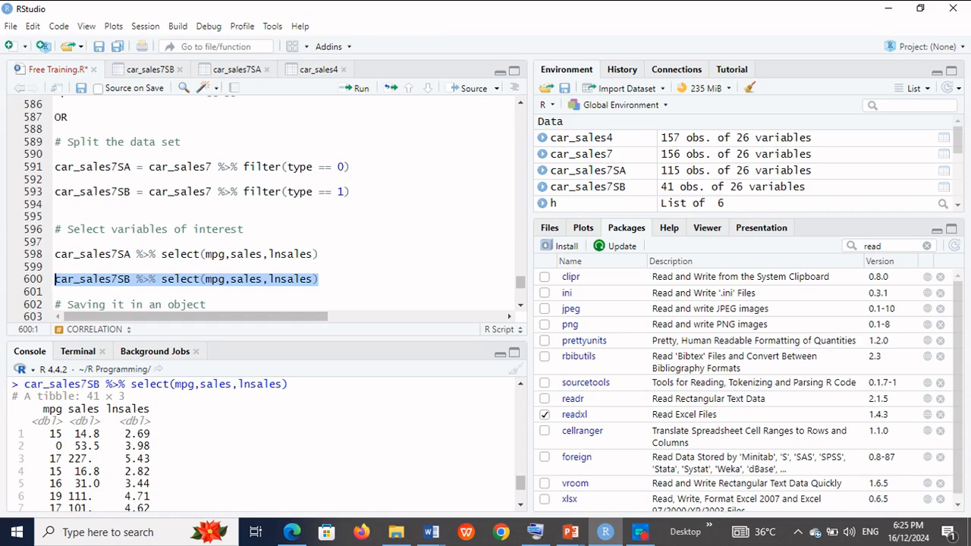
# - Append the comment "# ===> Automibile" to the car_sales7SA select line
pyautogui.click(321, 255)
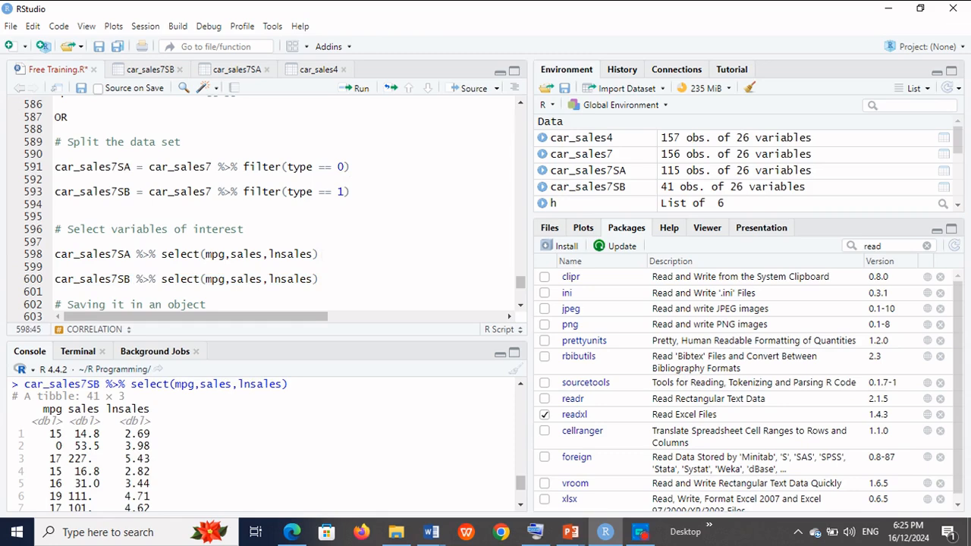
pyautogui.write('# ===')
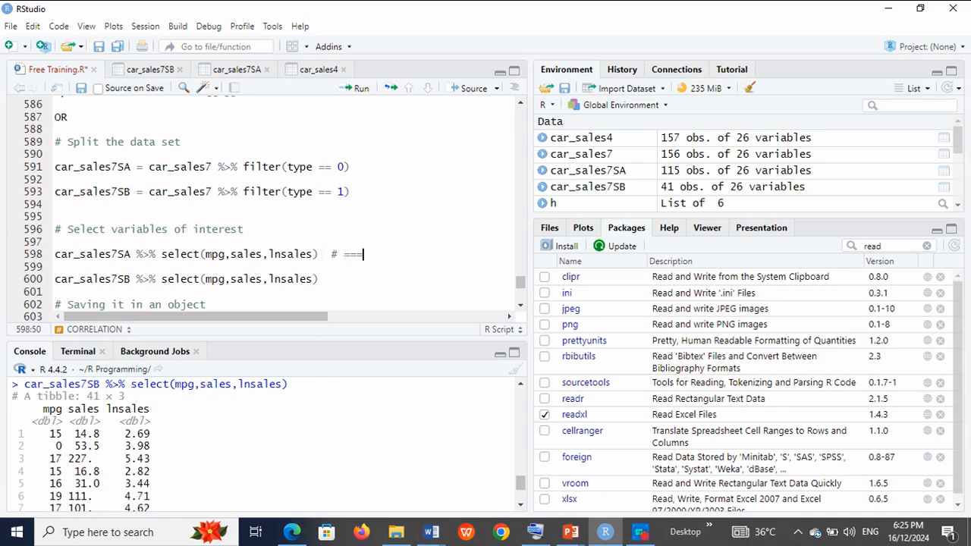
pyautogui.write('> Automibile')
# - Copy the comment to the end of the car_sales7SB select line and change its label to Truck
pyautogui.hotkey('shift', 'Left')
pyautogui.hotkey('shift', 'Left')
pyautogui.hotkey('shift', 'Left')
pyautogui.hotkey('shift', 'Left')
pyautogui.hotkey('shift', 'Left')
pyautogui.hotkey('shift', 'Left')
pyautogui.hotkey('shift', 'Left')
pyautogui.hotkey('shift', 'Left')
pyautogui.hotkey('shift', 'Left')
pyautogui.hotkey('shift', 'Left')
pyautogui.hotkey('shift', 'Left')
pyautogui.hotkey('shift', 'Left')
pyautogui.hotkey('shift', 'Left')
pyautogui.hotkey('shift', 'Left')
pyautogui.hotkey('shift', 'Left')
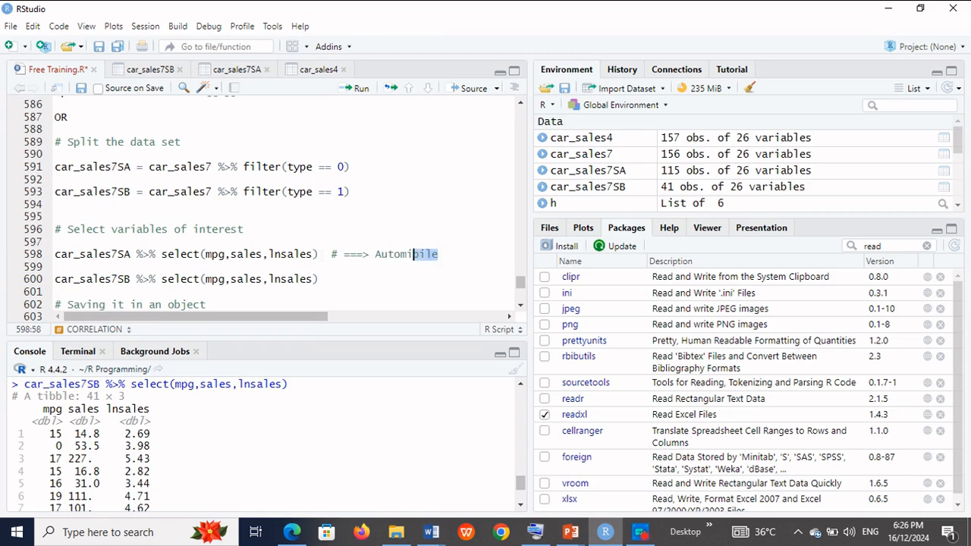
pyautogui.hotkey('shift', 'Left')
pyautogui.hotkey('shift', 'Left')
pyautogui.hotkey('ctrl', 'c')
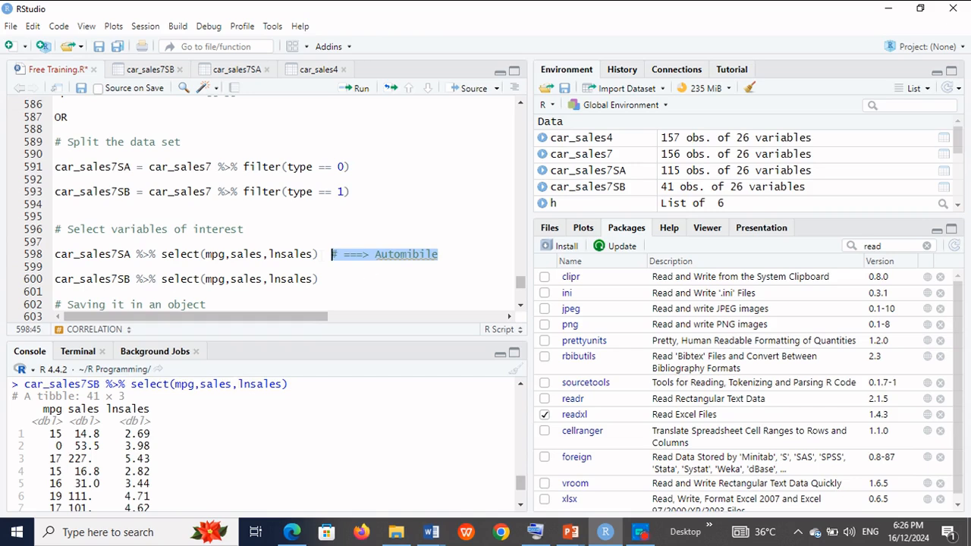
pyautogui.click(369, 275)
pyautogui.hotkey('ctrl', 'v')
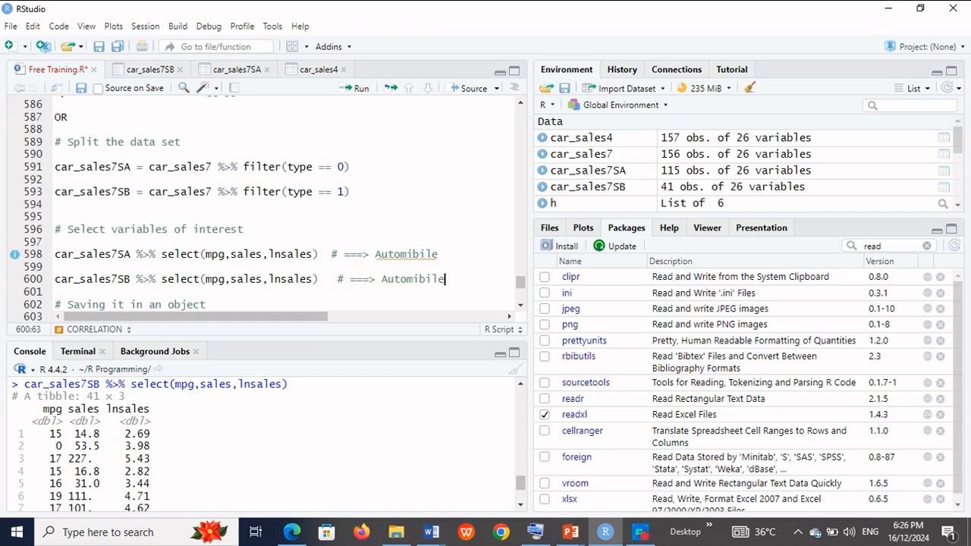
pyautogui.press('BackSpace')
pyautogui.press('BackSpace')
pyautogui.press('BackSpace')
pyautogui.press('BackSpace')
pyautogui.press('BackSpace')
pyautogui.press('BackSpace')
pyautogui.press('BackSpace')
pyautogui.press('BackSpace')
pyautogui.press('BackSpace')
pyautogui.press('BackSpace')
pyautogui.write('Truck')
# - Correct the spelling in the car_sales7SA line's comment to Automobile
pyautogui.press('Up')
pyautogui.press('Up')
pyautogui.press('BackSpace')
pyautogui.write('o')
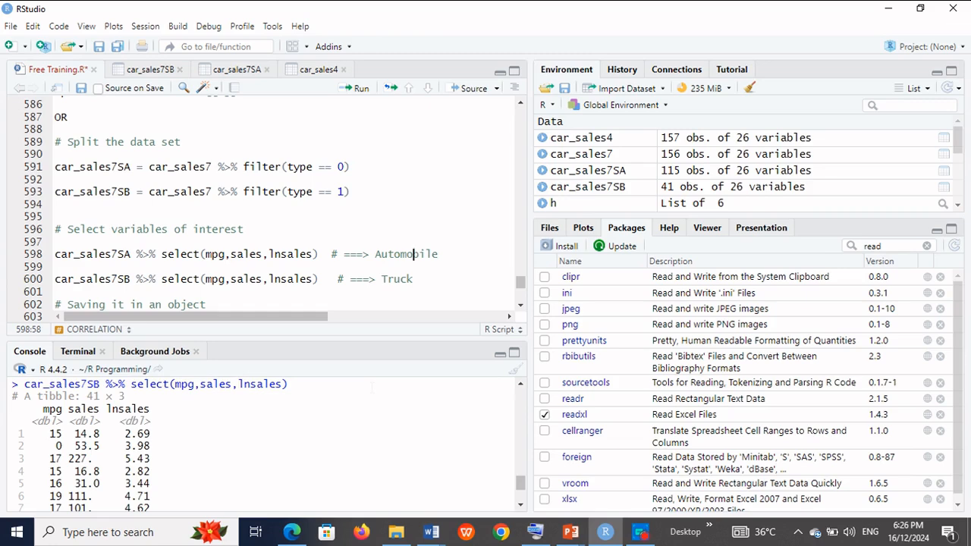
# - Look through the remaining script headings down to the Spearman and Kendall correlation sections
pyautogui.click(521, 307)
pyautogui.click(521, 307)
pyautogui.click(520, 308)
pyautogui.click(520, 308)
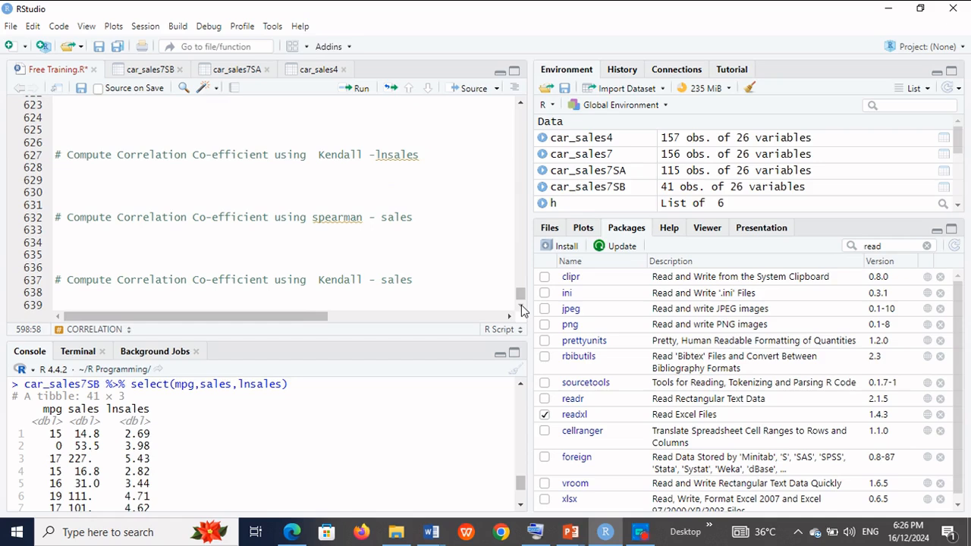
pyautogui.hscroll(1, 521, 309)
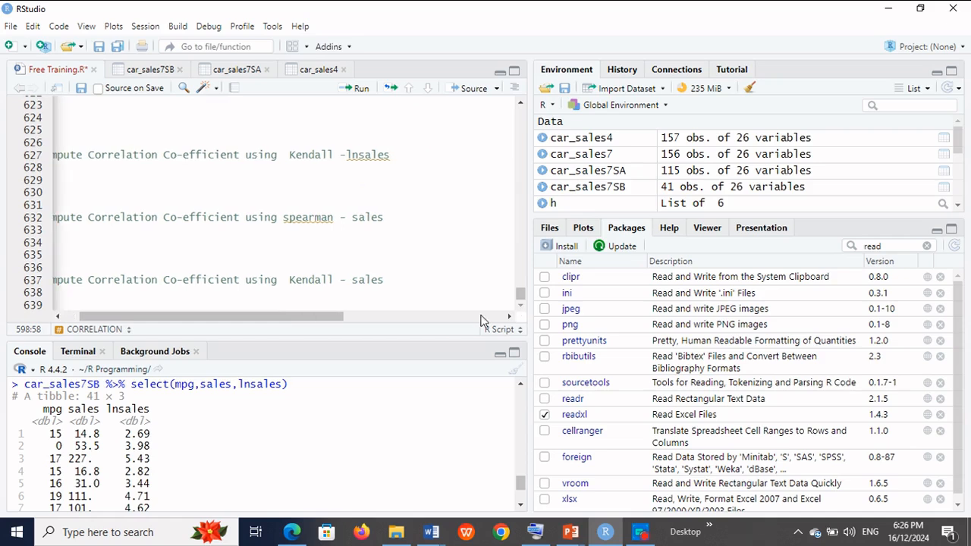
pyautogui.scroll(2, 524, 137)
pyautogui.scroll(8, 524, 137)
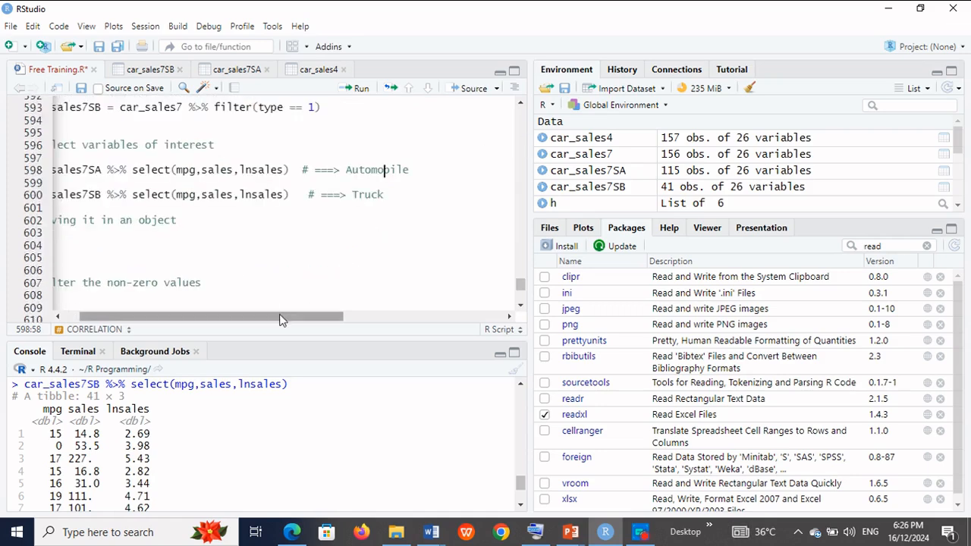
pyautogui.moveTo(280, 319); pyautogui.dragTo(196, 301)
# - Copy both commented select lines below the "# Saving it in an object" comment
pyautogui.press('Home')
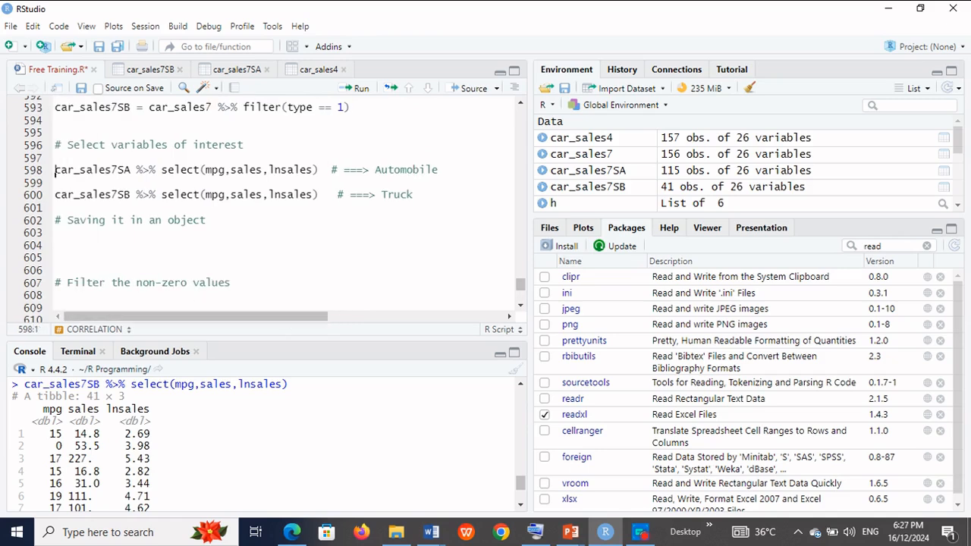
pyautogui.hotkey('shift', 'Down')
pyautogui.hotkey('shift', 'Down')
pyautogui.hotkey('shift', 'Down')
pyautogui.hotkey('ctrl', 'c')
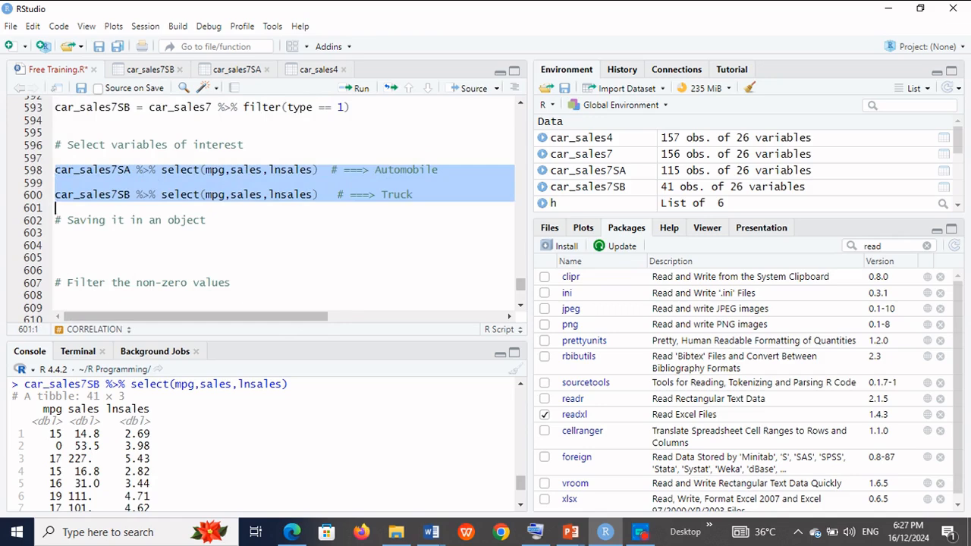
pyautogui.press('Down')
pyautogui.press('Down')
pyautogui.press('Down')
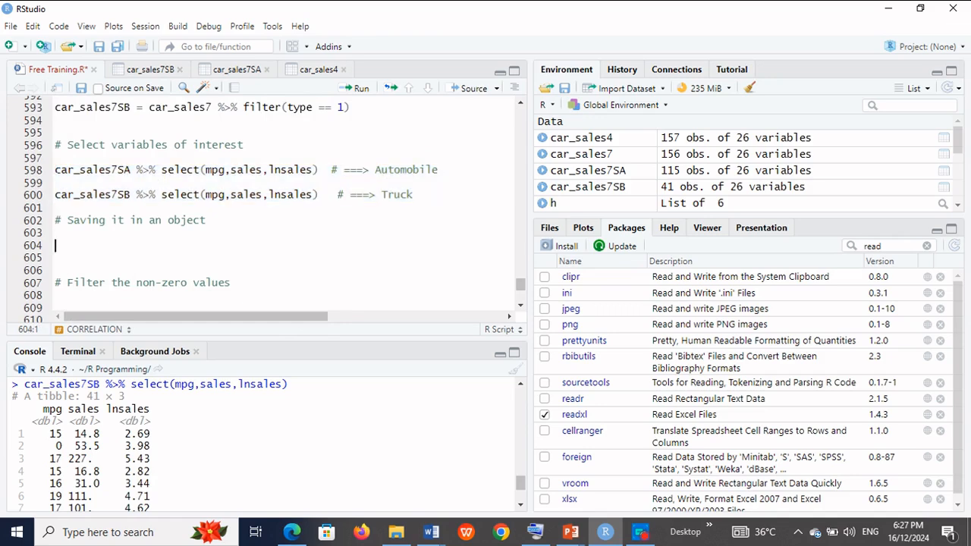
pyautogui.hotkey('ctrl', 'v')
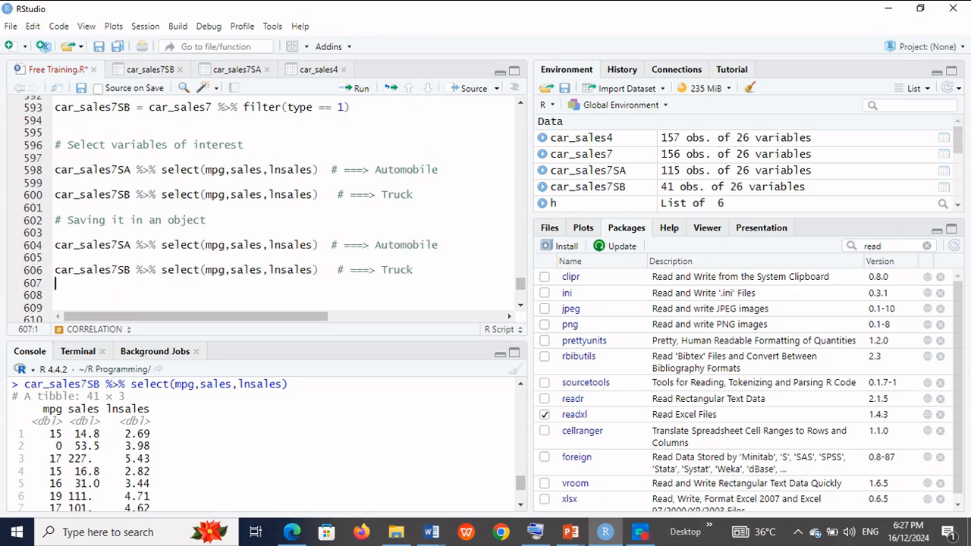
pyautogui.click(123, 245)
pyautogui.press('Right')
pyautogui.press('BackSpace')
pyautogui.press('BackSpace')
pyautogui.press('BackSpace')
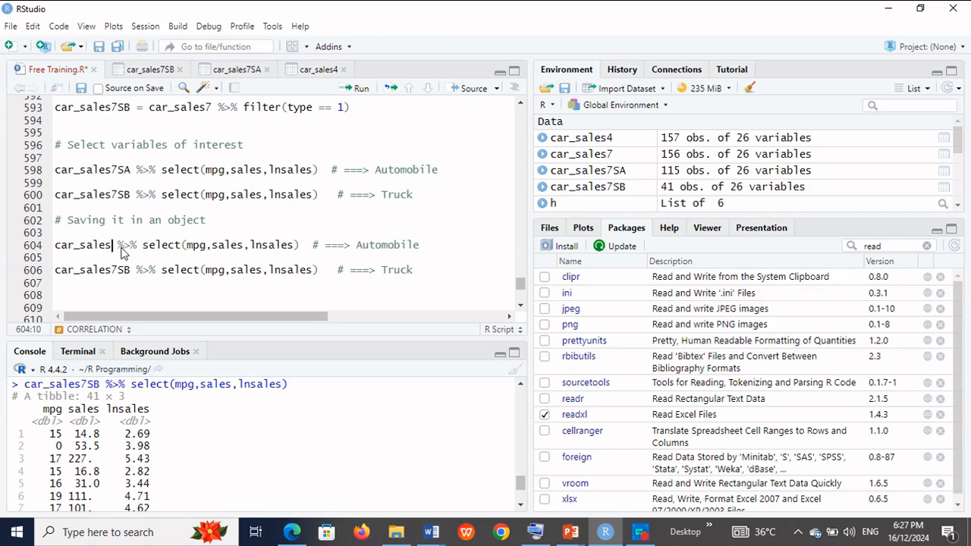
pyautogui.write('8')
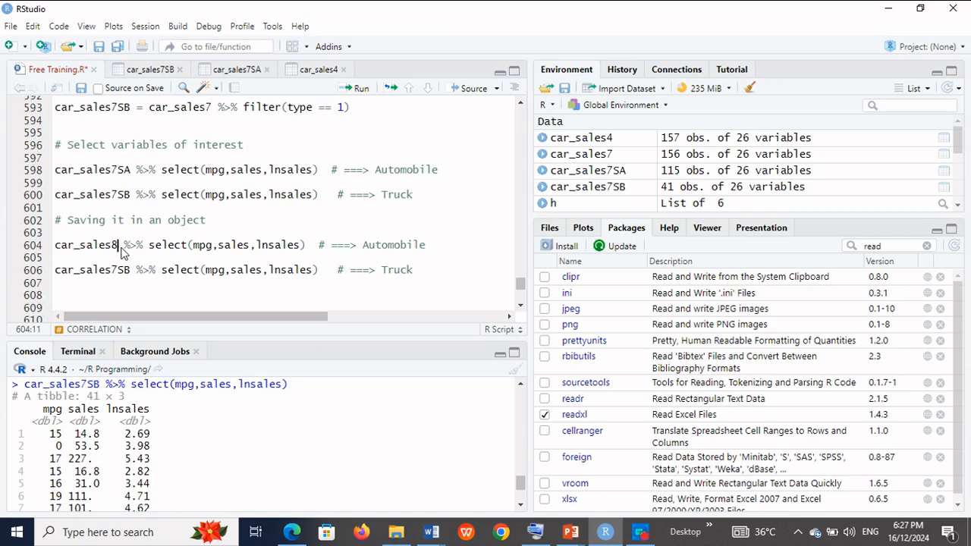
pyautogui.press('BackSpace')
pyautogui.write('7SA')
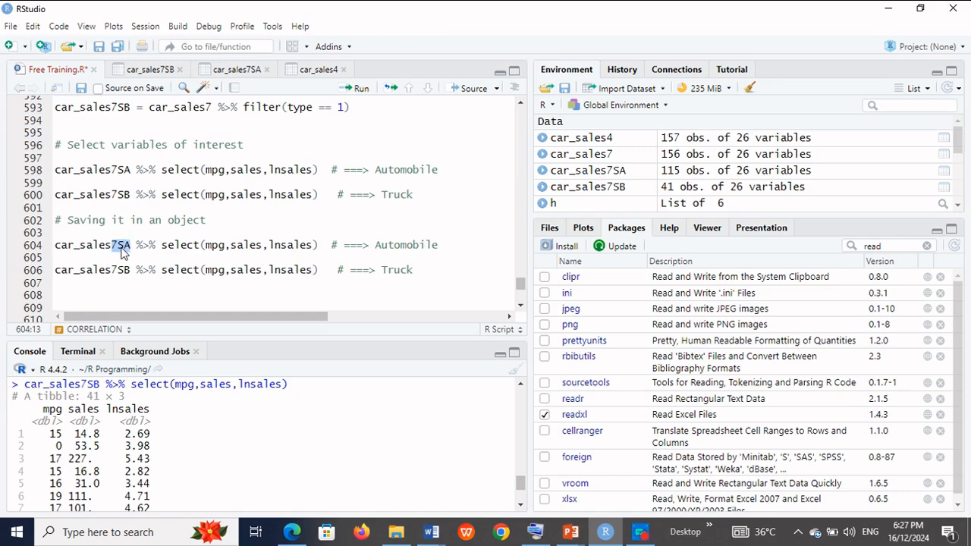
# - Rename car_sales7SA to car_sales_subA in the Automobile line under "# Saving it in an object"
pyautogui.click(117, 246)
pyautogui.press('BackSpace')
pyautogui.write('sub')
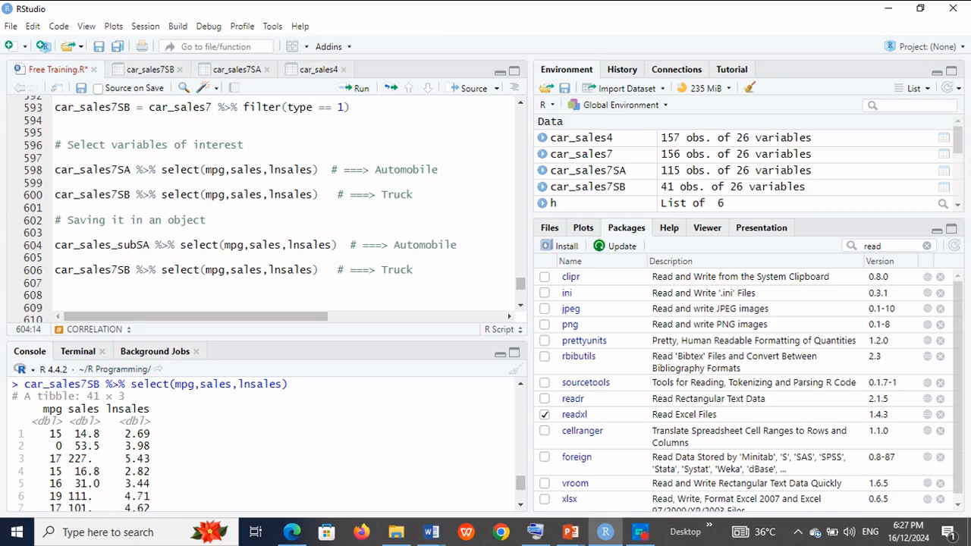
pyautogui.press('Right')
pyautogui.press('BackSpace')
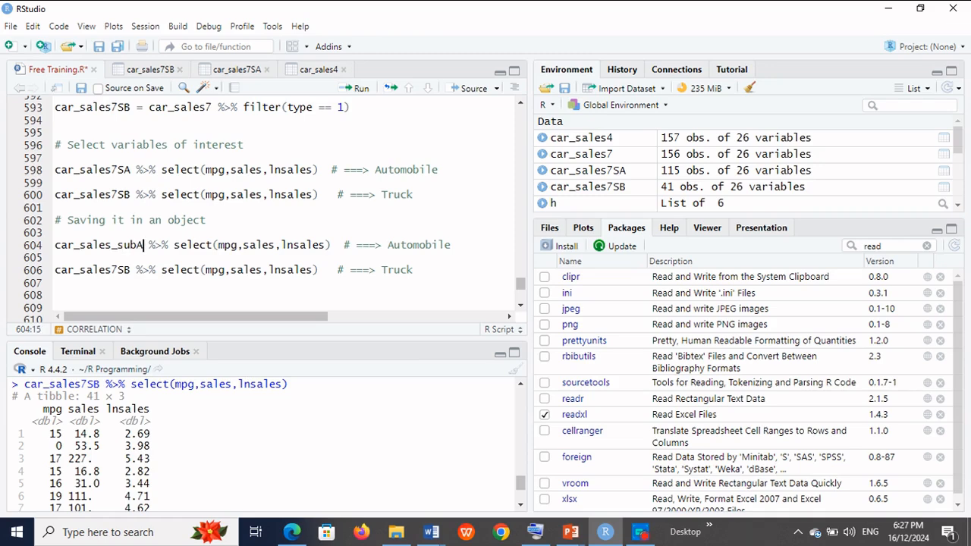
pyautogui.hotkey('shift', 'Left')
pyautogui.hotkey('shift', 'Left')
pyautogui.hotkey('shift', 'Left')
pyautogui.press('Right')
pyautogui.press('BackSpace')
pyautogui.press('BackSpace')
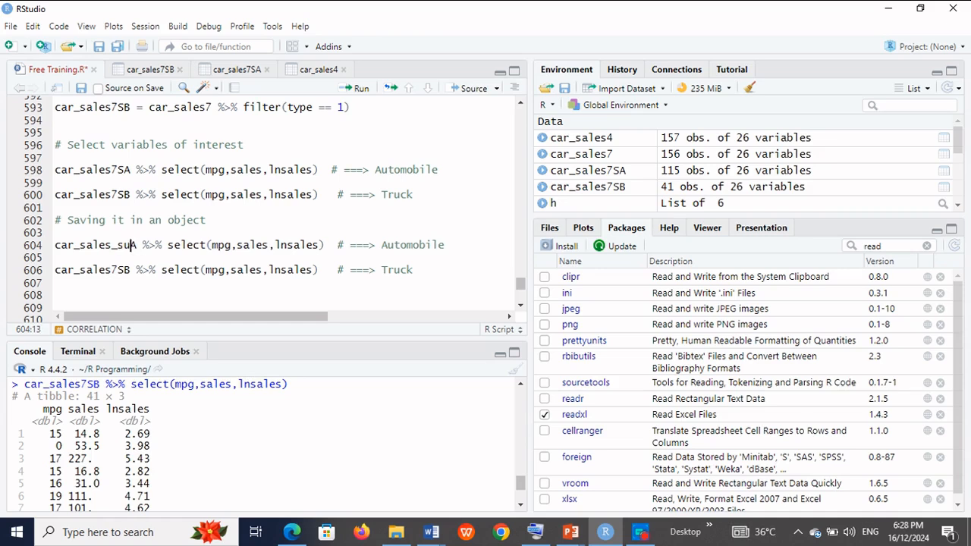
pyautogui.write('p')
pyautogui.press('BackSpace')
pyautogui.write('p')
pyautogui.hotkey('ctrl', 'z')
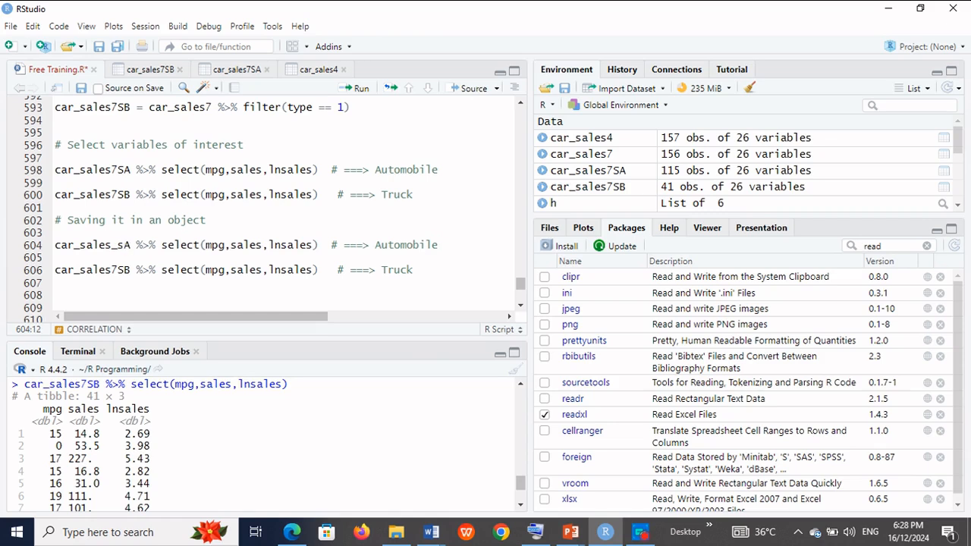
pyautogui.hotkey('ctrl', 'z')
pyautogui.press('Right')
pyautogui.press('Right')
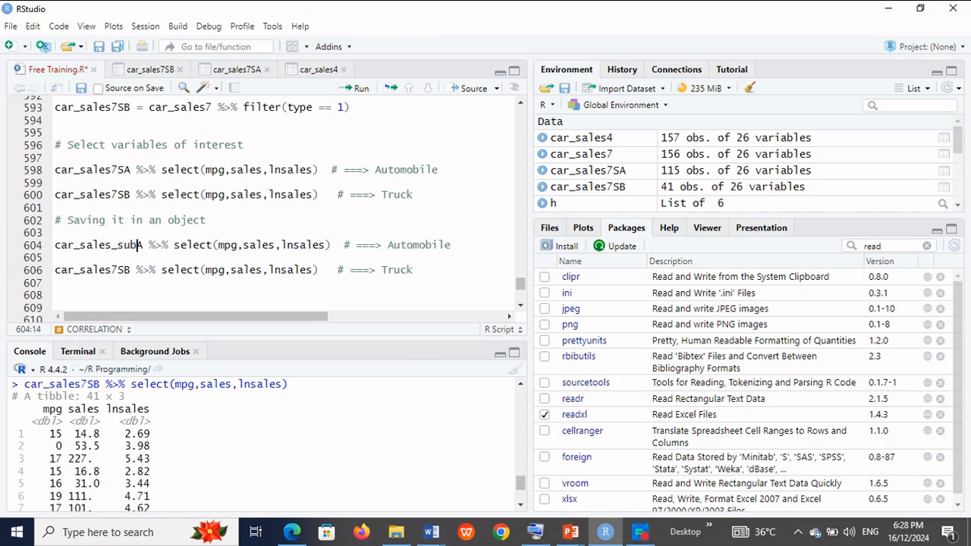
# - Rename car_sales7SB to car_sales_subB in the Truck line under "# Saving it in an object", reusing the _sub part of the name above
pyautogui.hotkey('shift', 'Left')
pyautogui.hotkey('shift', 'Left')
pyautogui.hotkey('shift', 'Left')
pyautogui.hotkey('shift', 'Left')
pyautogui.hotkey('shift', 'Left')
pyautogui.hotkey('ctrl', 'c')
pyautogui.press('Down')
pyautogui.press('Down')
pyautogui.press('Delete')
pyautogui.press('Delete')
pyautogui.press('Delete')
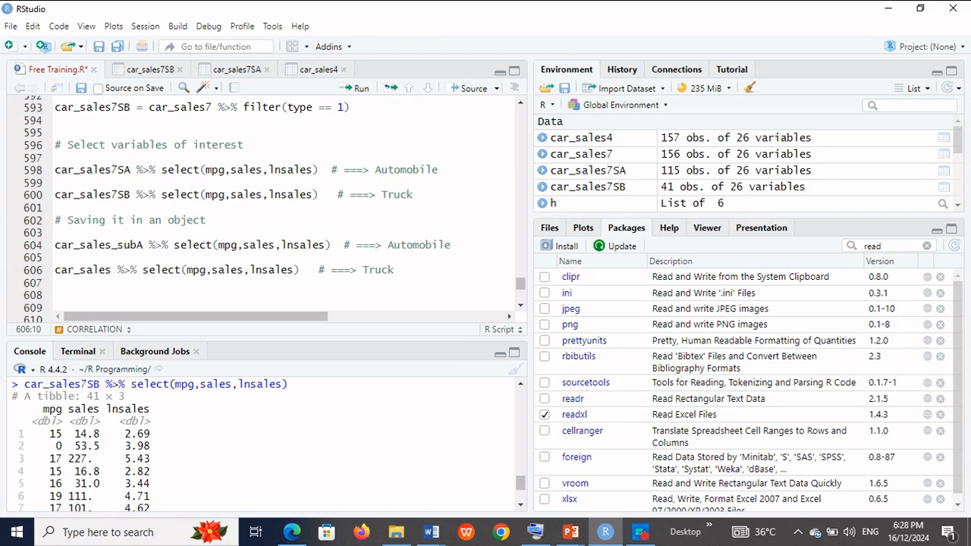
pyautogui.hotkey('ctrl', 'v')
pyautogui.press('BackSpace')
pyautogui.write('B')
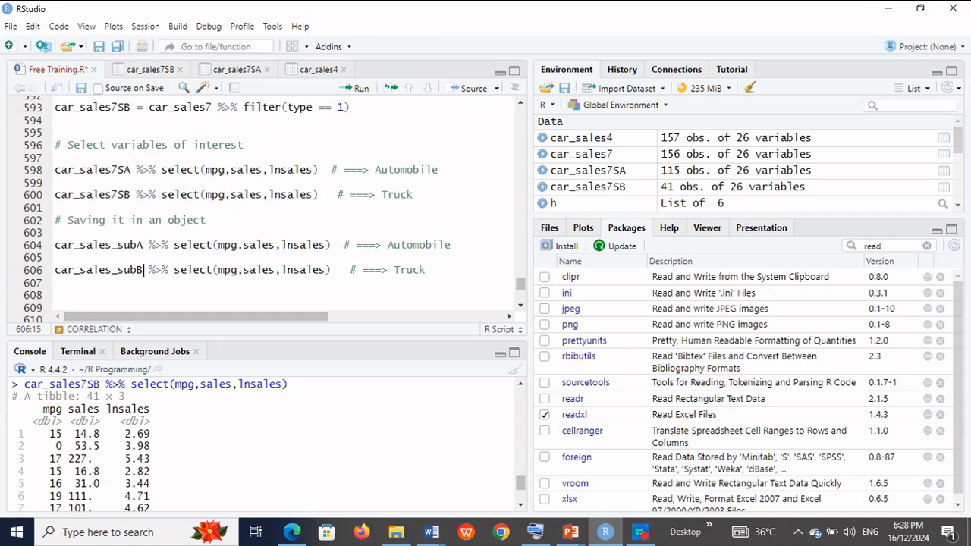
# - Undo the renames and the two pasted select lines under the "# Saving it in an object" comment
pyautogui.moveTo(143, 245); pyautogui.dragTo(49, 258)
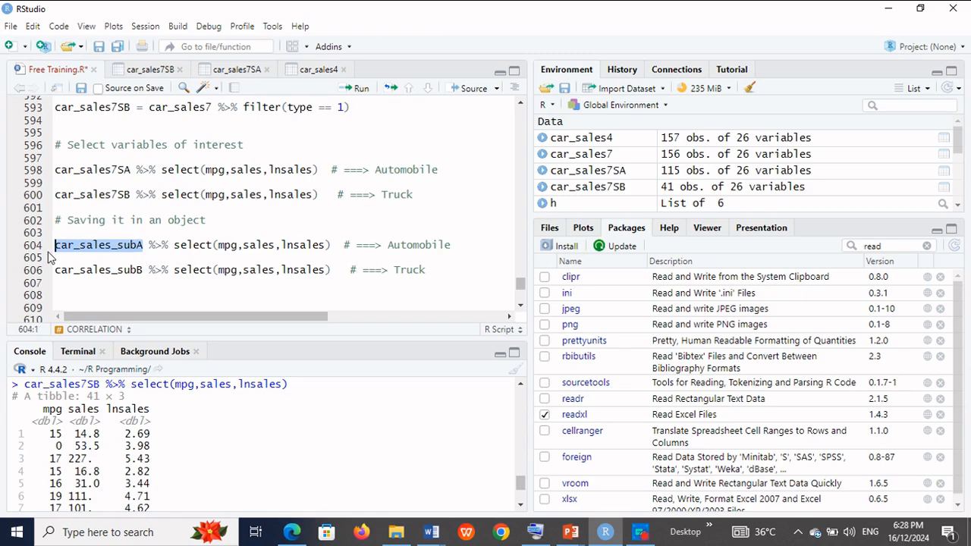
pyautogui.click(48, 258)
pyautogui.hotkey('ctrl', 'z')
pyautogui.hotkey('ctrl', 'z')
pyautogui.hotkey('ctrl', 'z')
pyautogui.hotkey('ctrl', 'z')
pyautogui.hotkey('ctrl', 'z')
pyautogui.hotkey('ctrl', 'z')
pyautogui.hotkey('ctrl', 'z')
pyautogui.hotkey('ctrl', 'z')
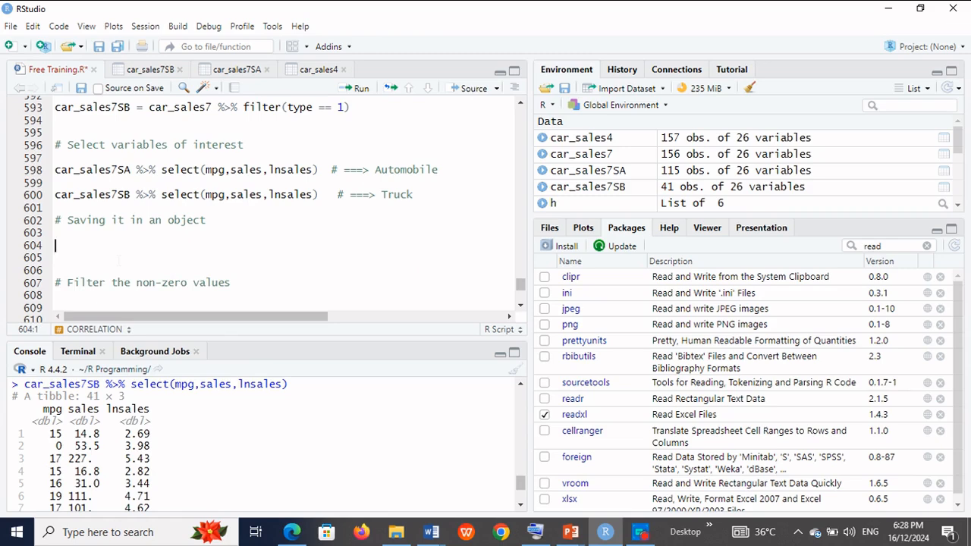
# - Copy the original Automobile and Truck select lines again below the "# Saving it in an object" comment
pyautogui.moveTo(54, 169); pyautogui.dragTo(413, 194)
pyautogui.hotkey('ctrl', 'c')
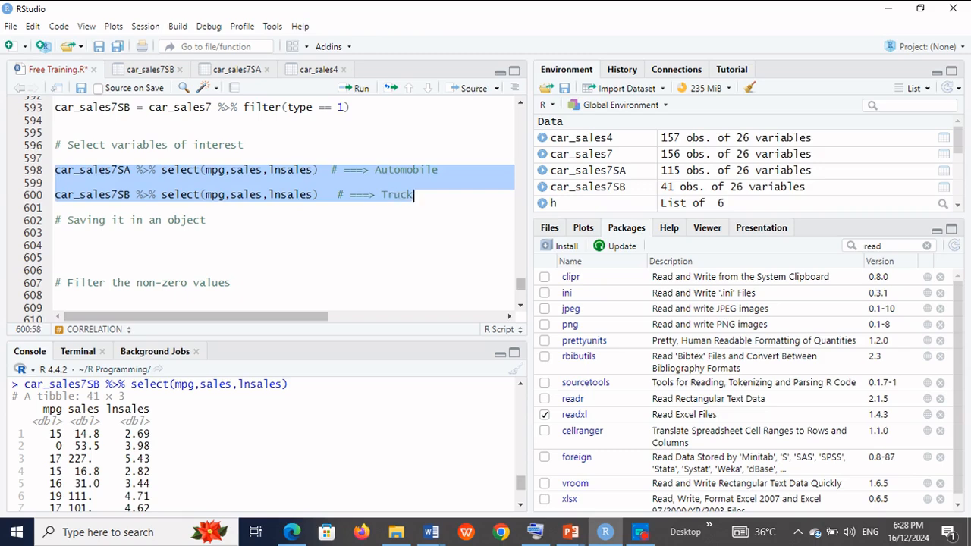
pyautogui.click(56, 233)
pyautogui.press('Return')
pyautogui.hotkey('ctrl', 'v')
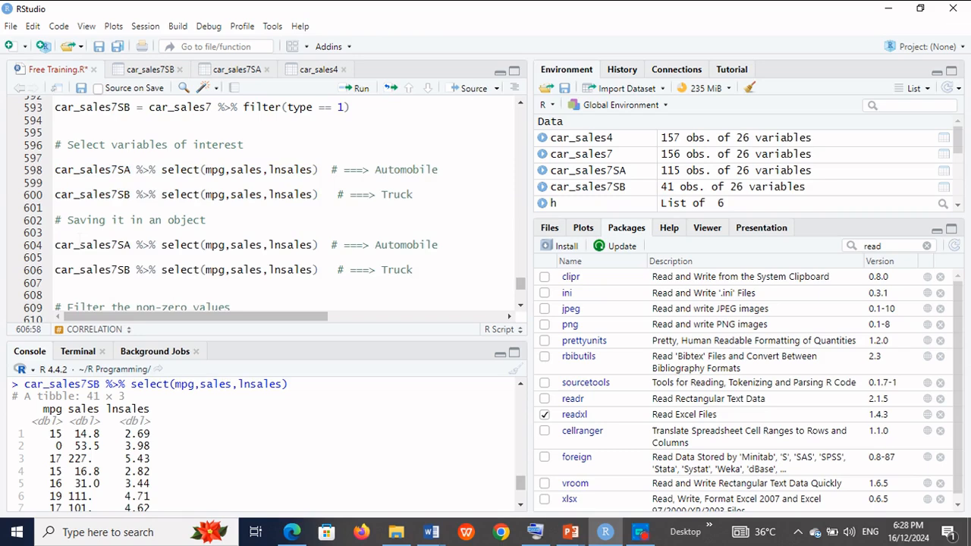
# - Insert "car_sales <-" in front of the copied Automobile select line, reusing the name from car_sales7SA
pyautogui.moveTo(111, 246); pyautogui.dragTo(53, 250)
pyautogui.hotkey('ctrl', 'c')
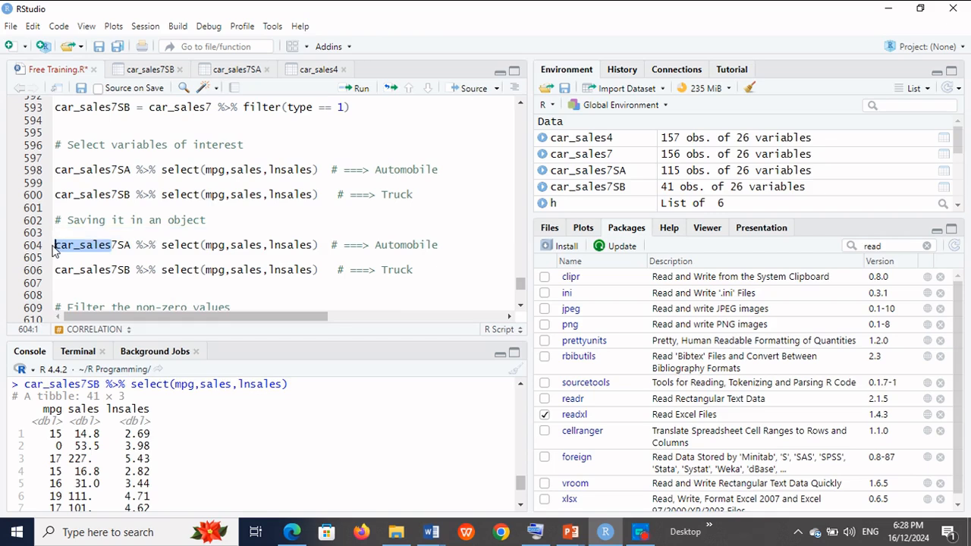
pyautogui.click(56, 245)
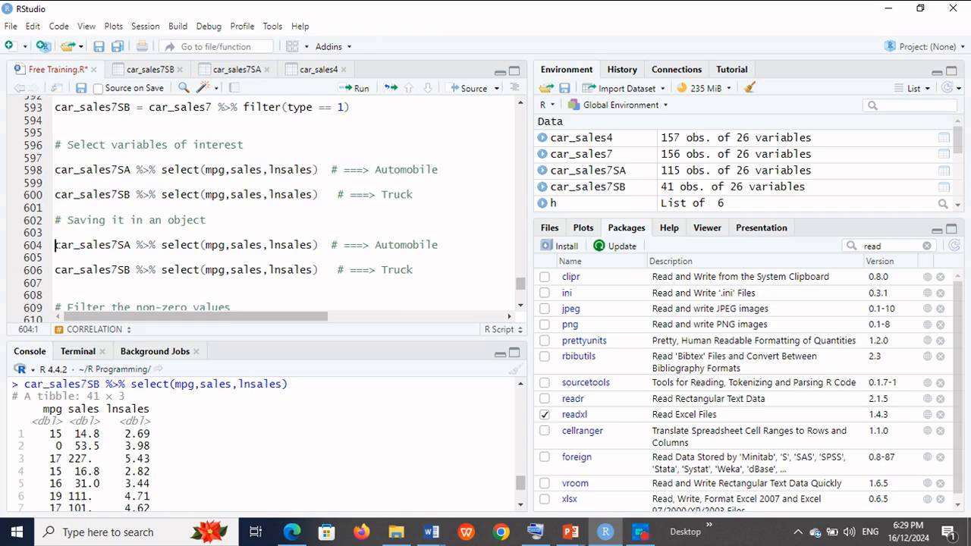
pyautogui.hotkey('ctrl', 'v')
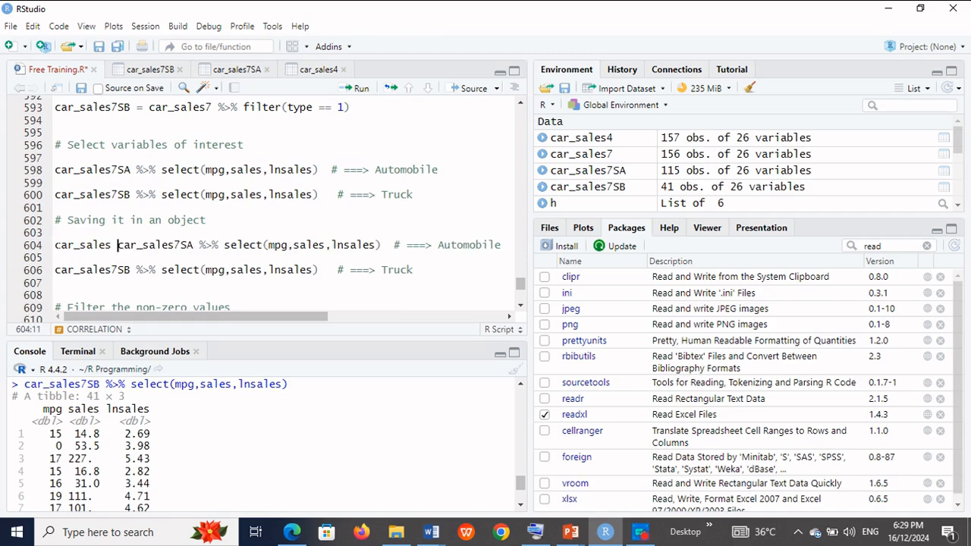
pyautogui.write('<-')
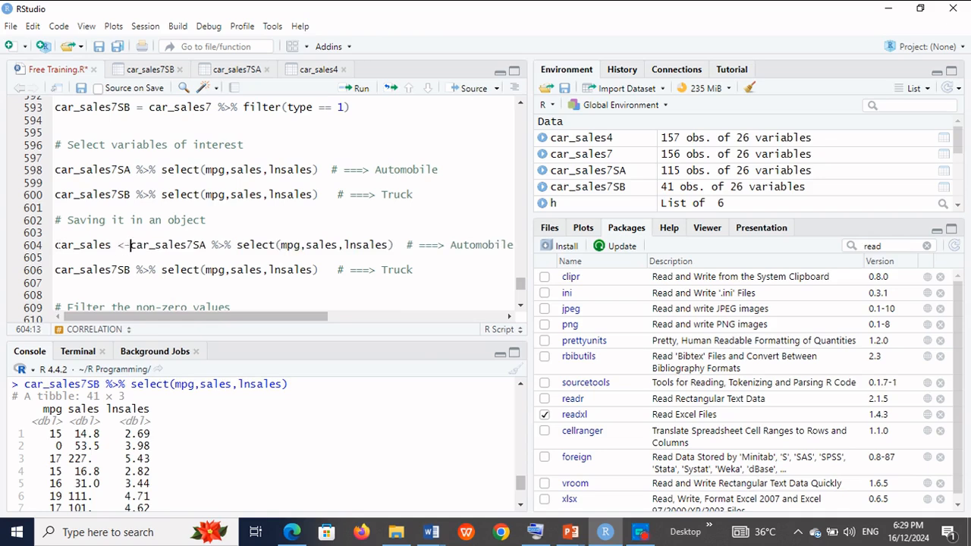
# - Extend the assigned object's name in the copied Automobile line to car_sales_subA
pyautogui.press('Left')
pyautogui.press('Left')
pyautogui.press('Left')
pyautogui.press('Left')
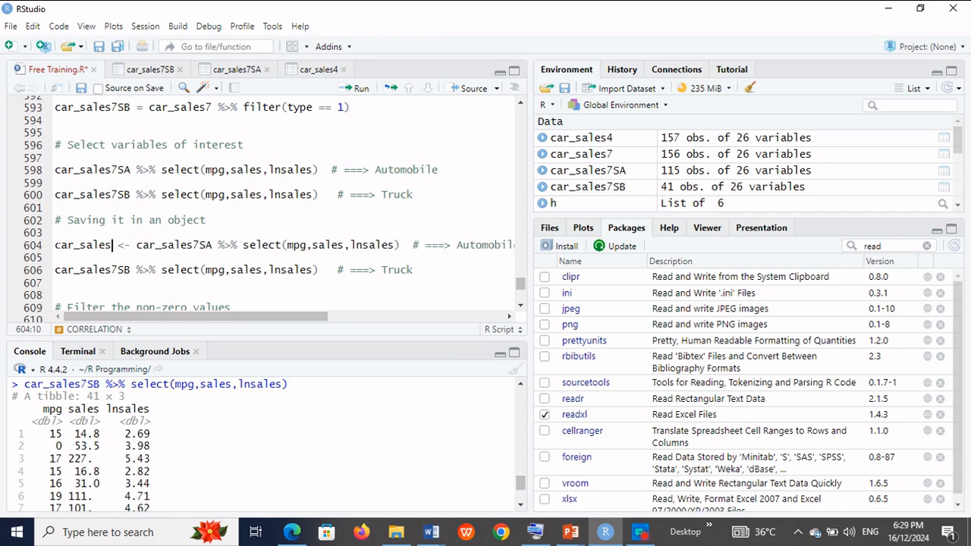
pyautogui.write('_')
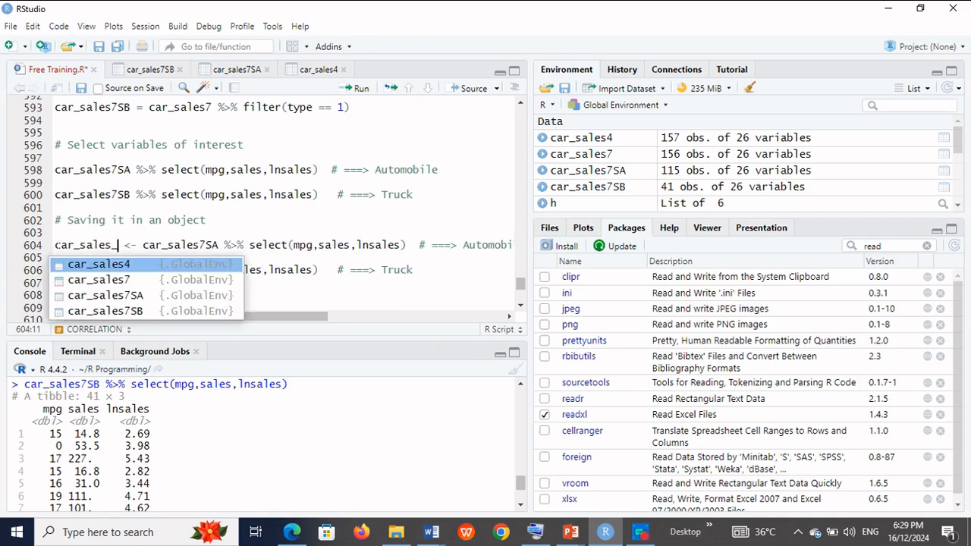
pyautogui.write('s')
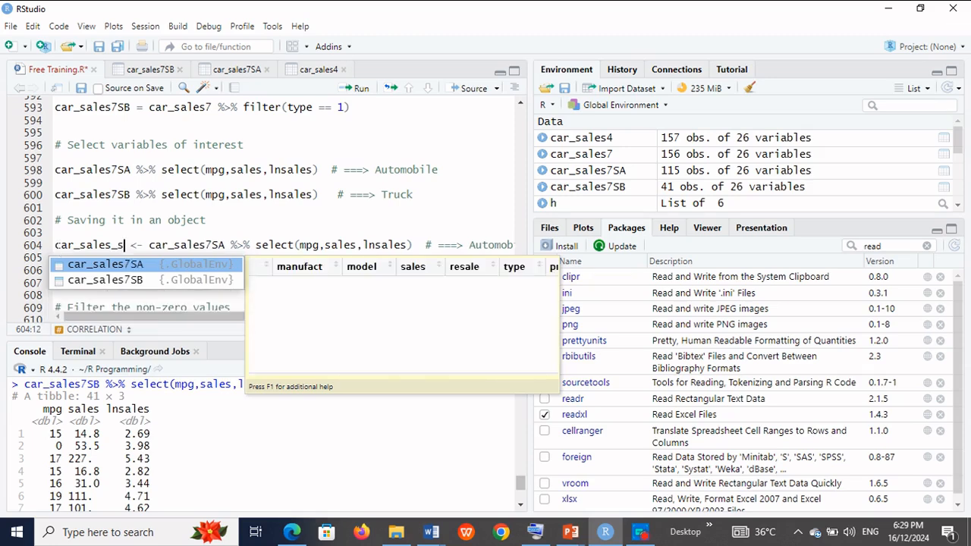
pyautogui.write('ub')
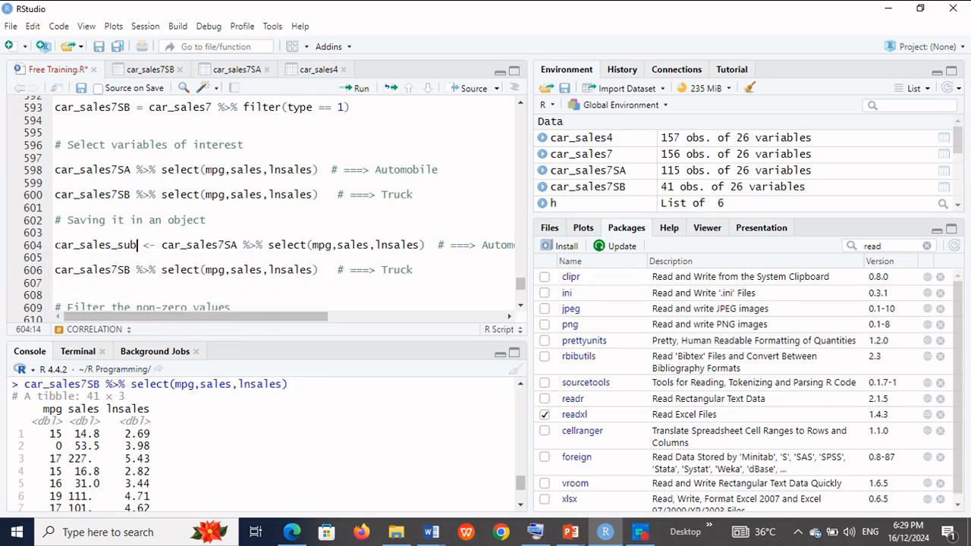
pyautogui.write('A')
pyautogui.press('Down')
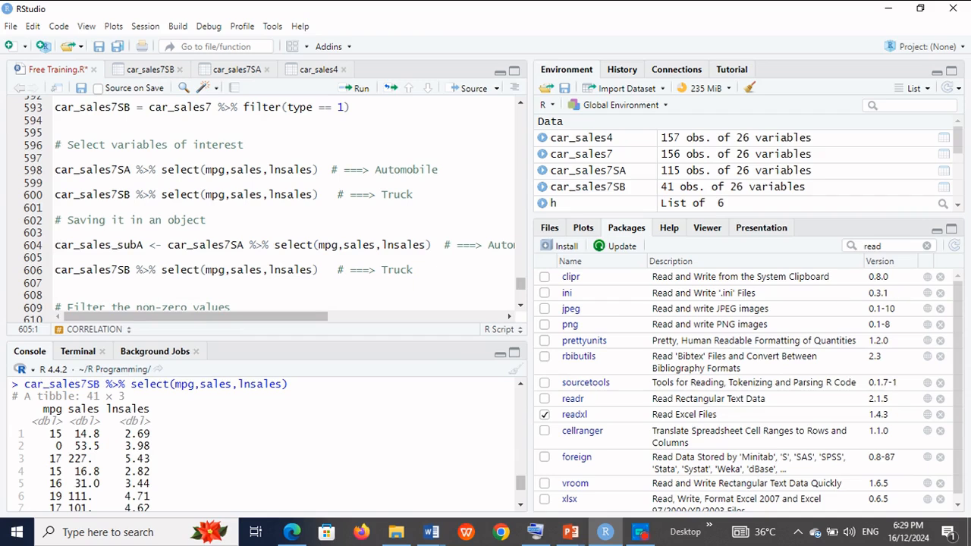
pyautogui.click(144, 245)
pyautogui.hotkey('shift', 'Left')
pyautogui.hotkey('shift', 'Left')
pyautogui.hotkey('shift', 'Left')
pyautogui.hotkey('shift', 'Left')
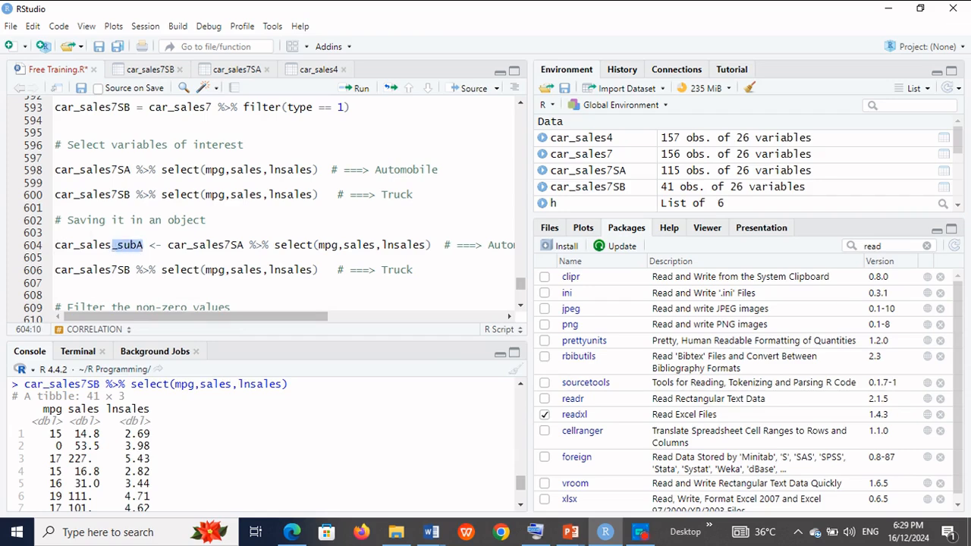
pyautogui.press('Down')
pyautogui.press('Down')
pyautogui.press('Delete')
pyautogui.press('Delete')
pyautogui.press('Delete')
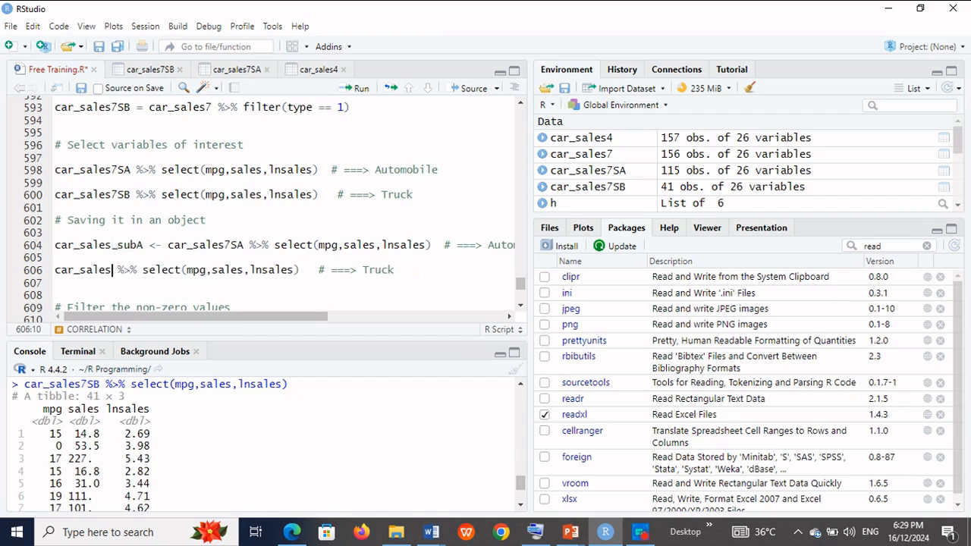
pyautogui.write('_subA')
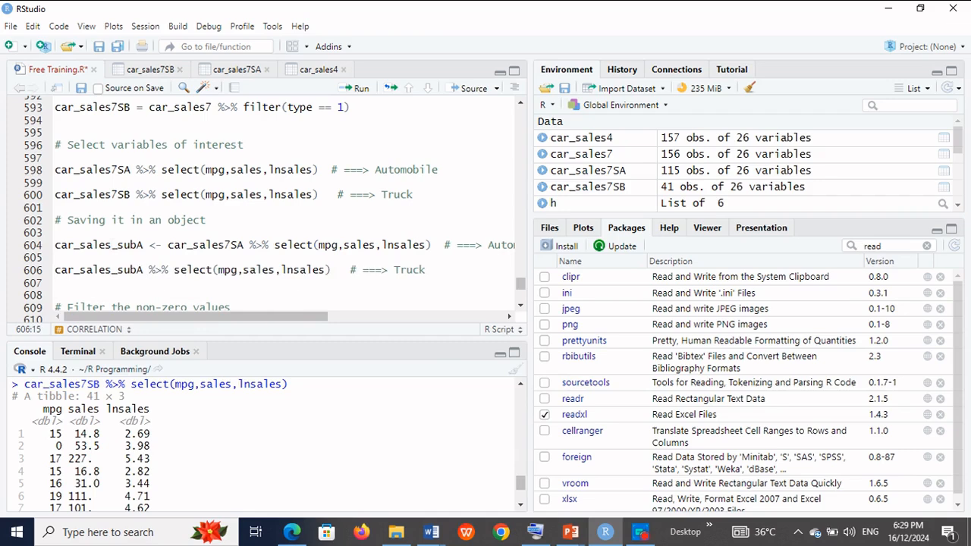
pyautogui.write('B')
pyautogui.press('BackSpace')
pyautogui.press('BackSpace')
pyautogui.press('BackSpace')
pyautogui.press('BackSpace')
pyautogui.press('BackSpace')
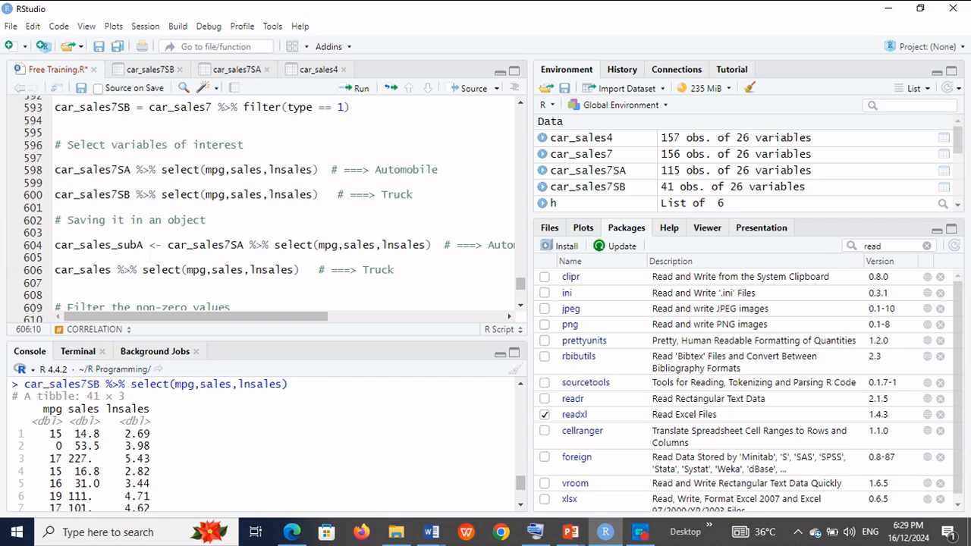
pyautogui.write('7SB')
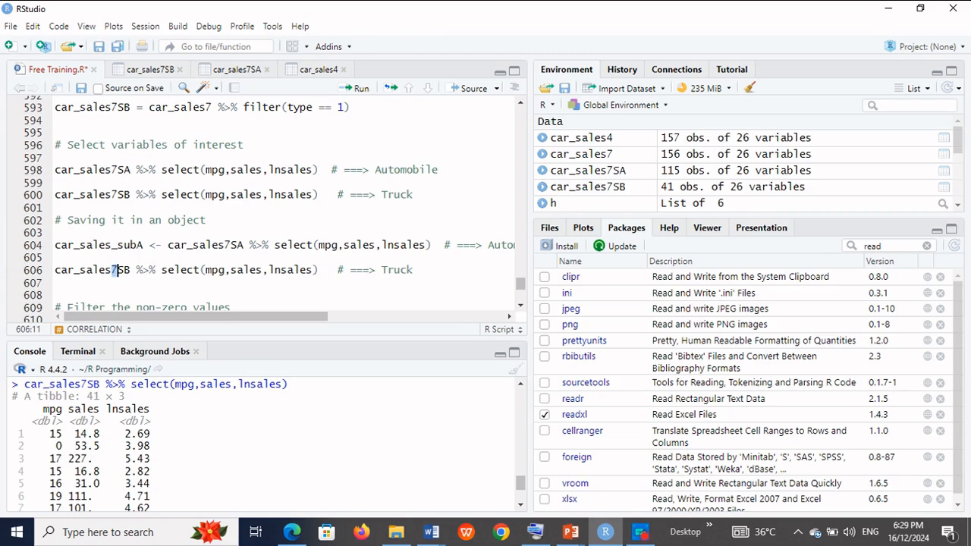
# - Assign the copied Truck select line to car_sales_subB with <-, reusing the car_sales_subA name with its last letter changed to B
pyautogui.moveTo(143, 245); pyautogui.dragTo(51, 251)
pyautogui.hotkey('ctrl', 'c')
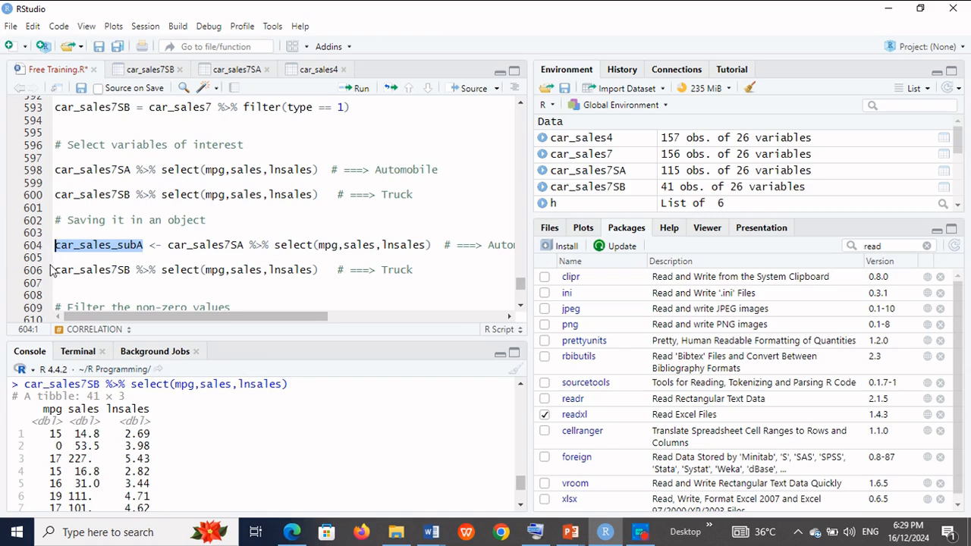
pyautogui.click(55, 270)
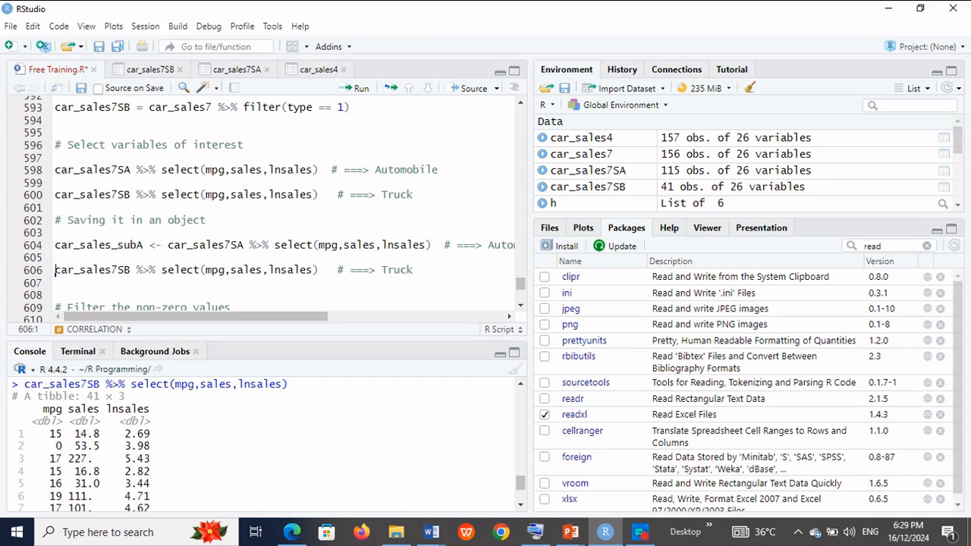
pyautogui.hotkey('ctrl', 'v')
pyautogui.write('<-')
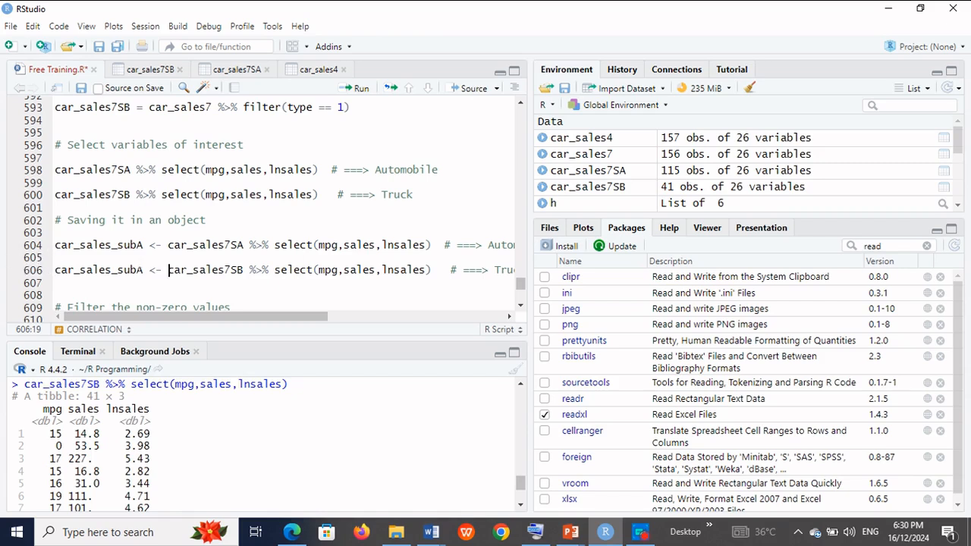
pyautogui.click(138, 270)
pyautogui.press('Delete')
pyautogui.write('B')
# - Run the car_sales_subA and car_sales_subB assignment lines together
pyautogui.click(56, 245)
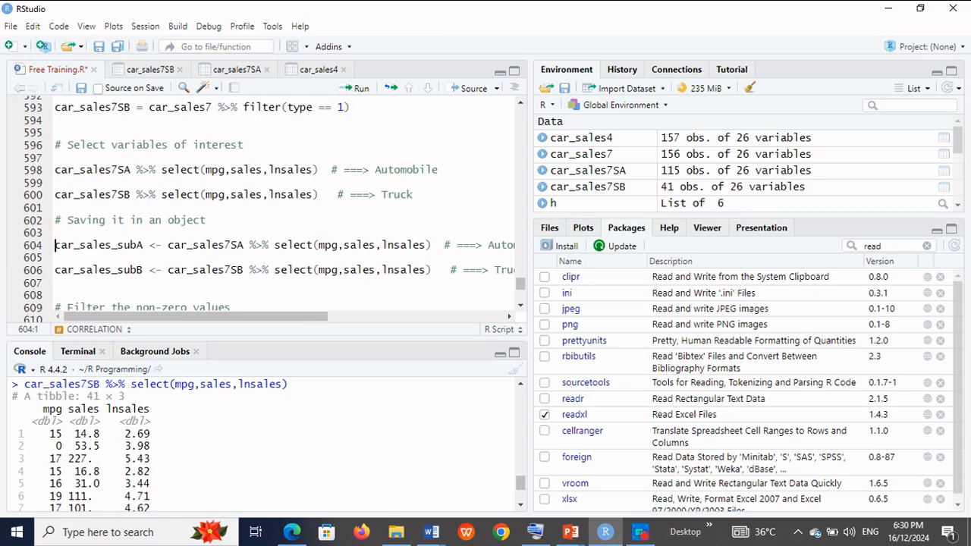
pyautogui.hotkey('shift', 'Down')
pyautogui.hotkey('shift', 'Down')
pyautogui.hotkey('shift', 'Down')
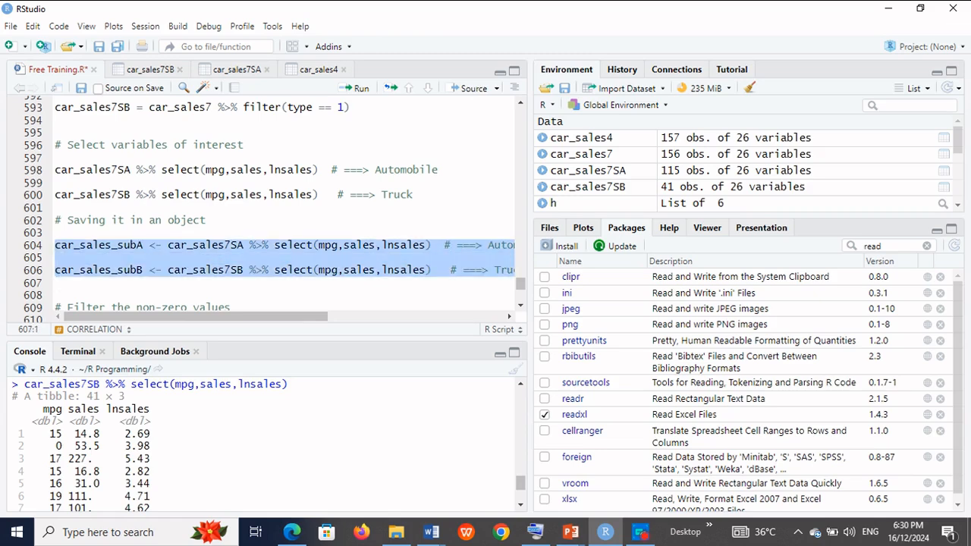
pyautogui.click(360, 89)
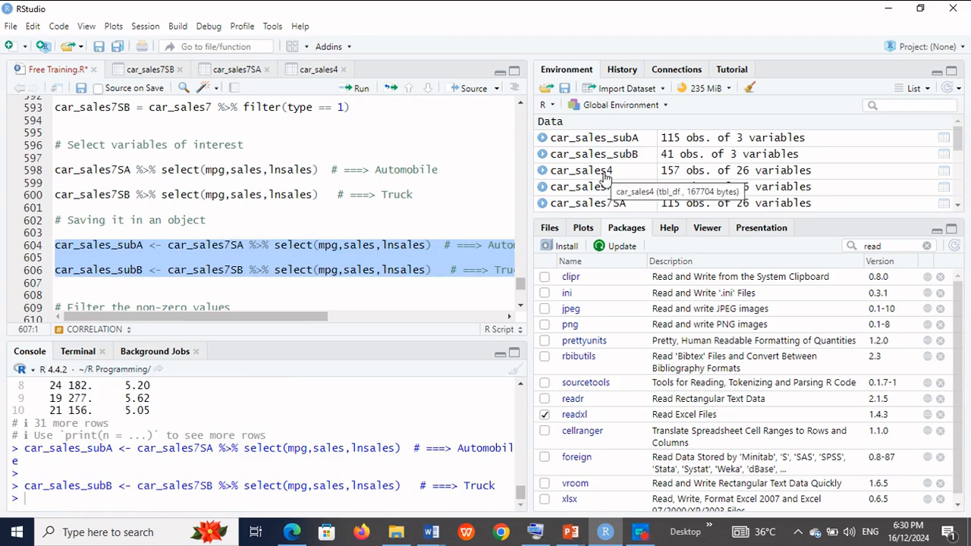
# - View the car_sales_subA and car_sales_subB data tables to check their mpg, sales and lnsales values
pyautogui.click(945, 144)
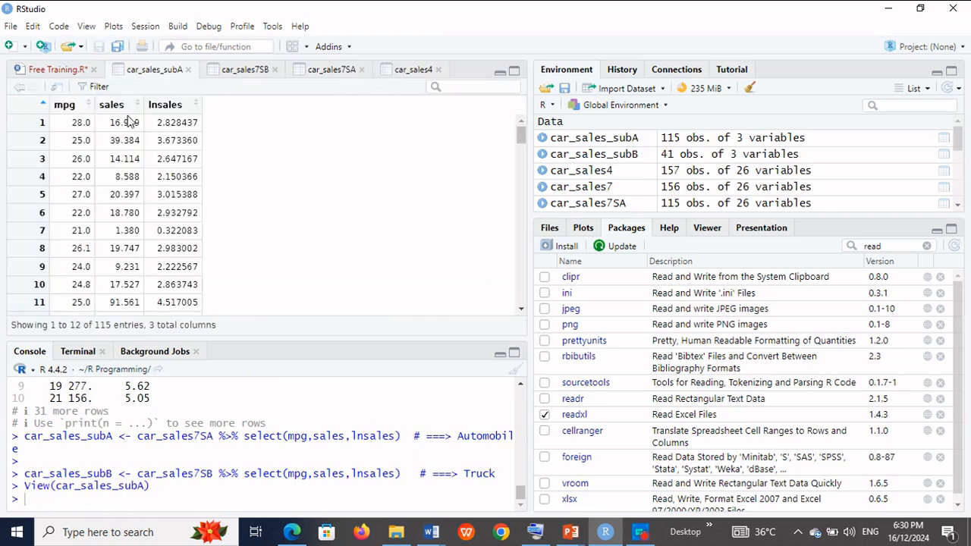
pyautogui.click(60, 70)
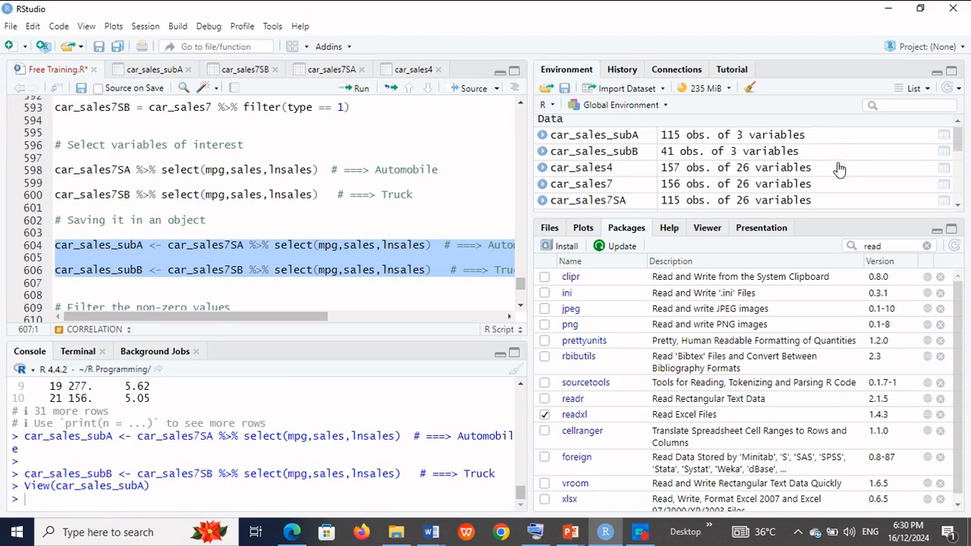
pyautogui.click(944, 152)
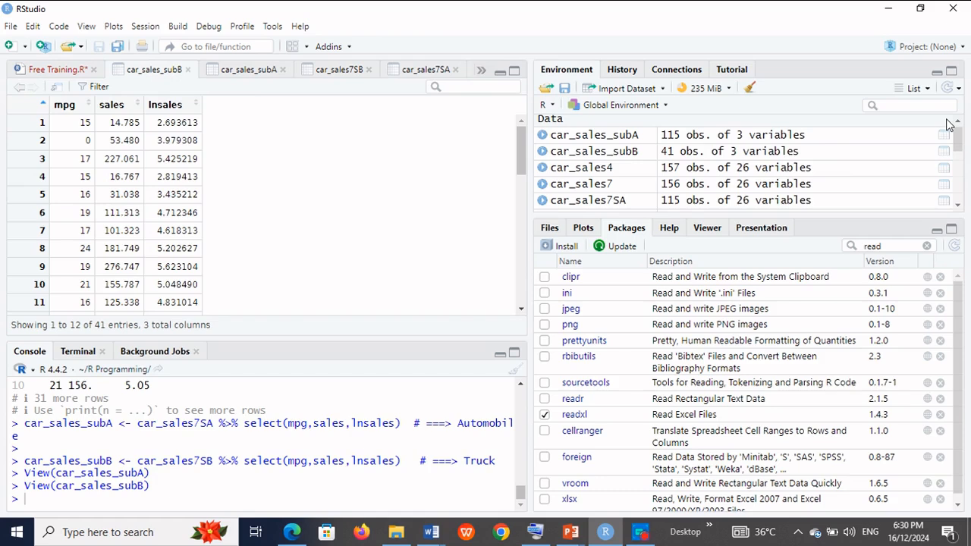
pyautogui.scroll(-2, 949, 124)
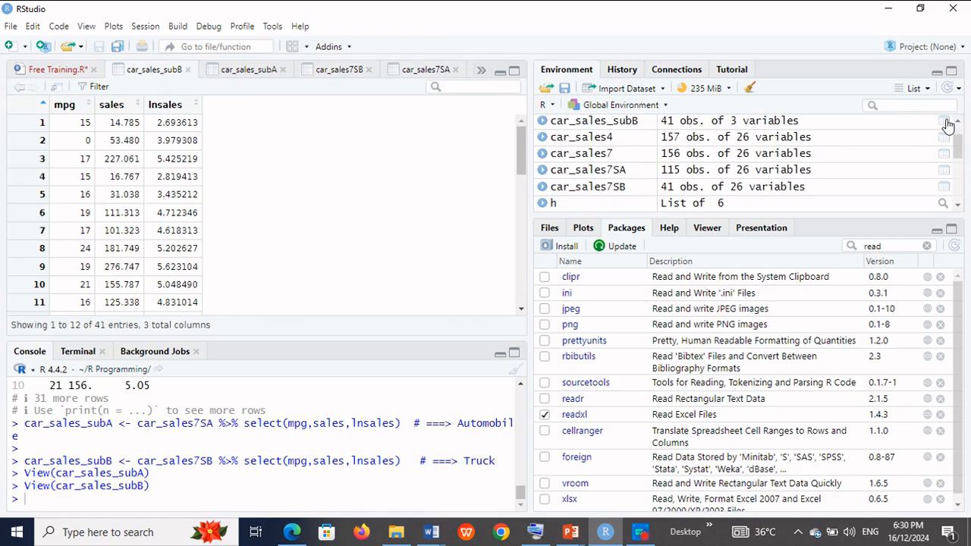
pyautogui.click(945, 122)
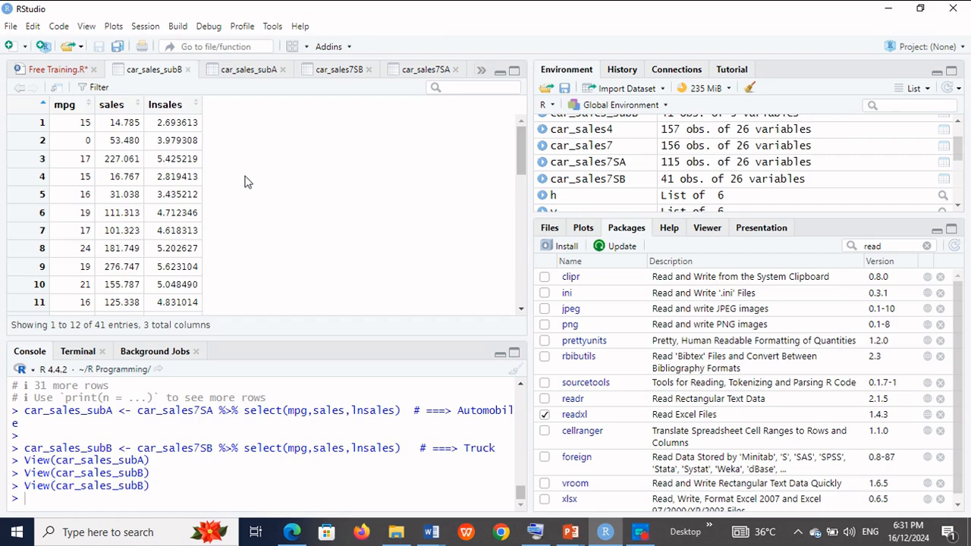
pyautogui.scroll(-1, 245, 182)
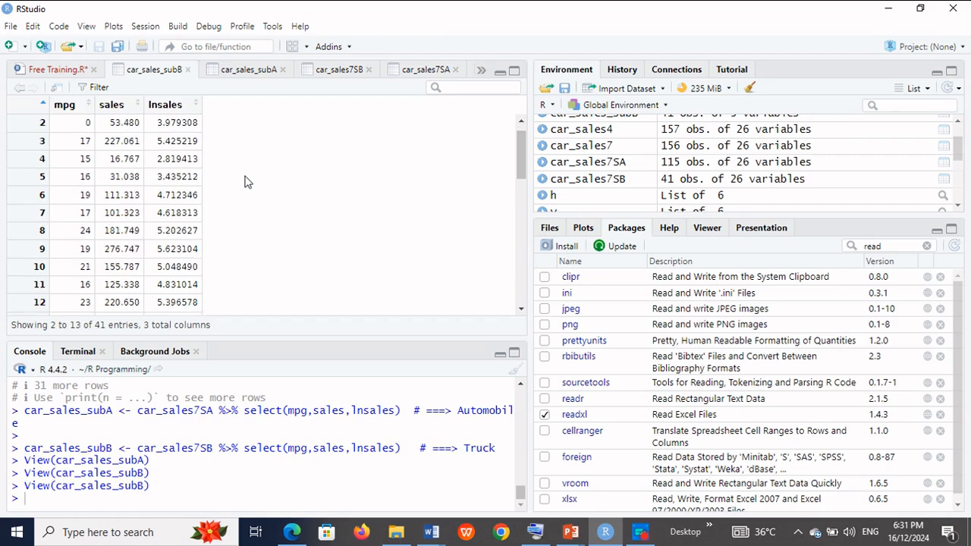
# - Add a blank line below the "# Filter the non-zero values" comment in the script and recheck the mpg column of car_sales_subB
pyautogui.click(58, 70)
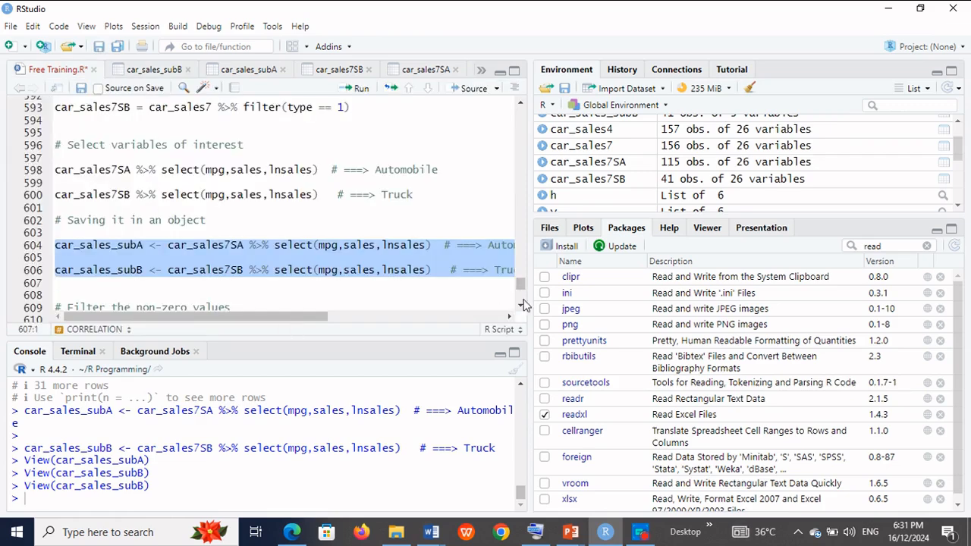
pyautogui.scroll(-2, 522, 311)
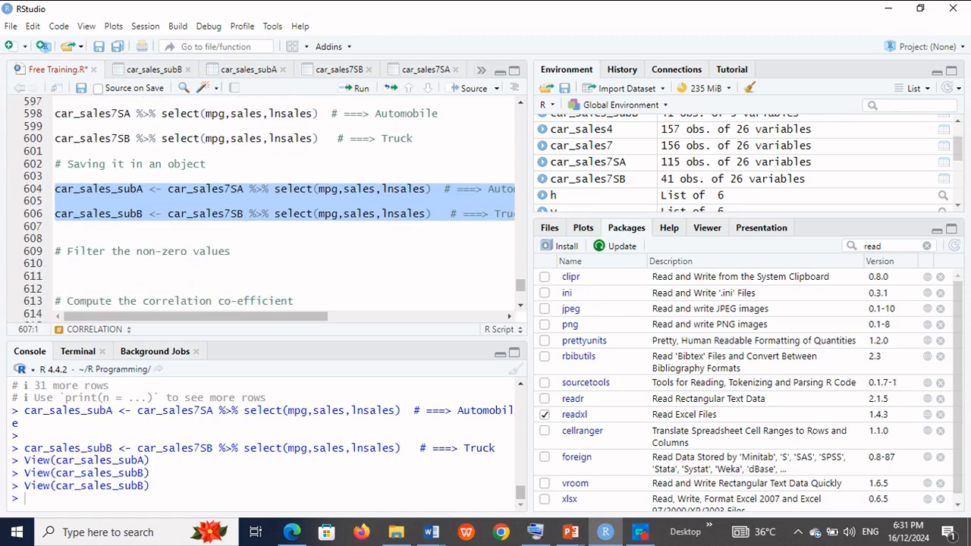
pyautogui.click(71, 264)
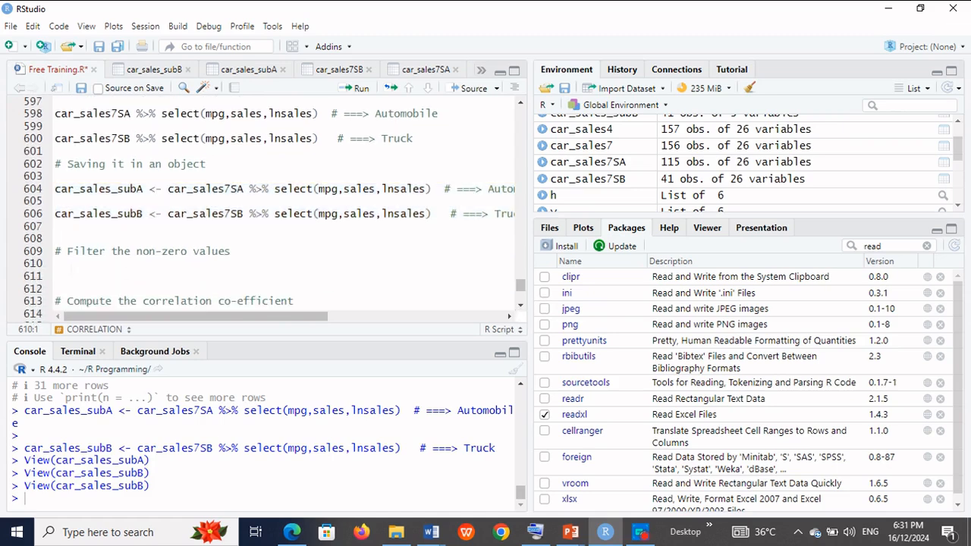
pyautogui.press('Return')
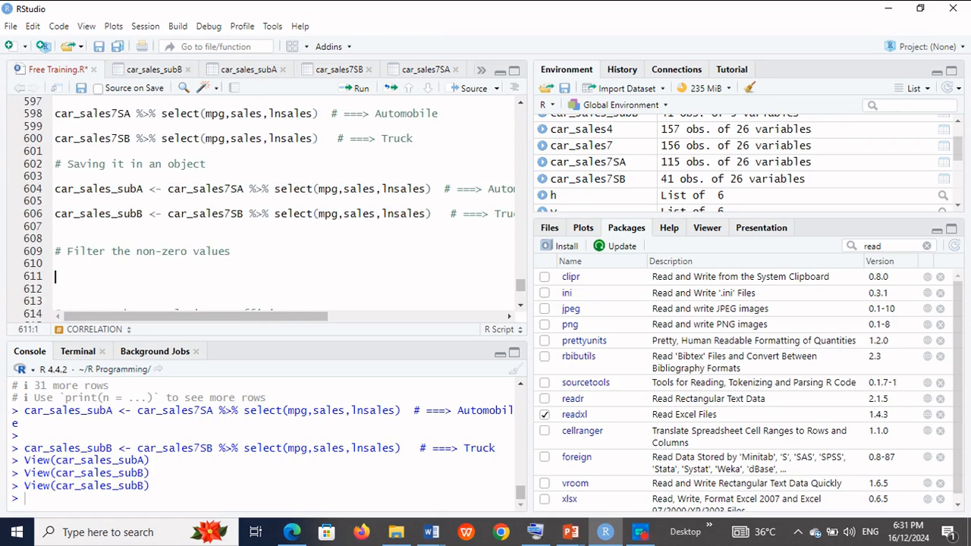
pyautogui.click(161, 70)
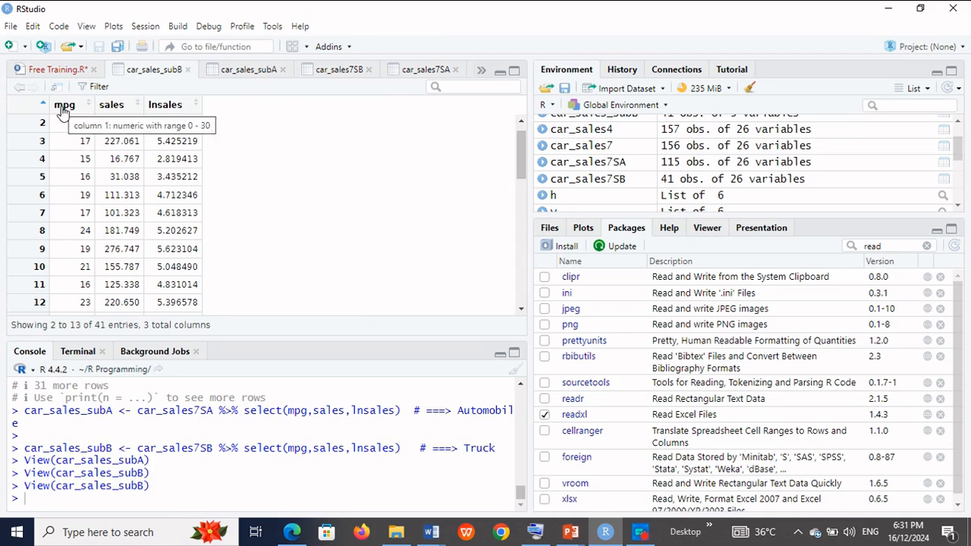
pyautogui.click(64, 70)
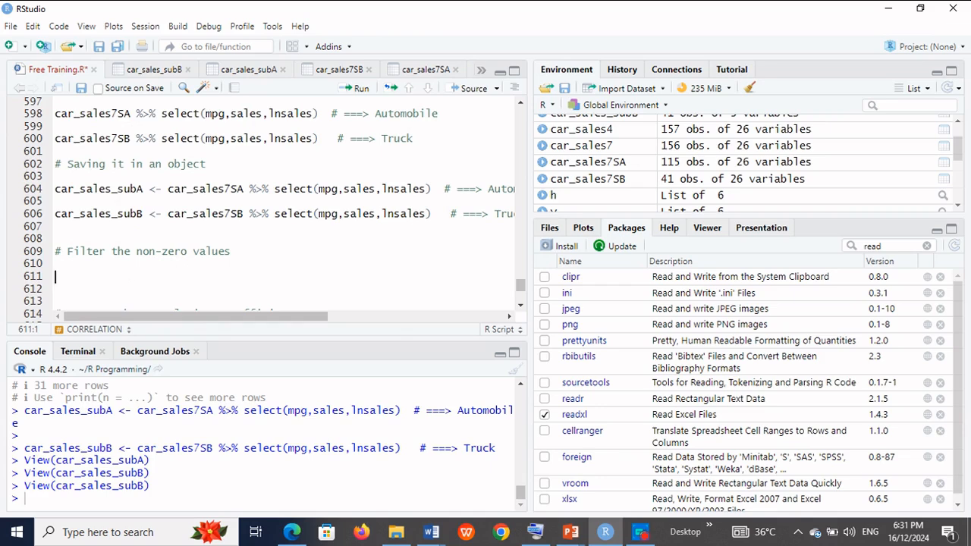
# - Write car_sales_subA %>% filter() under the "# Filter the non-zero values" comment
pyautogui.write('car')
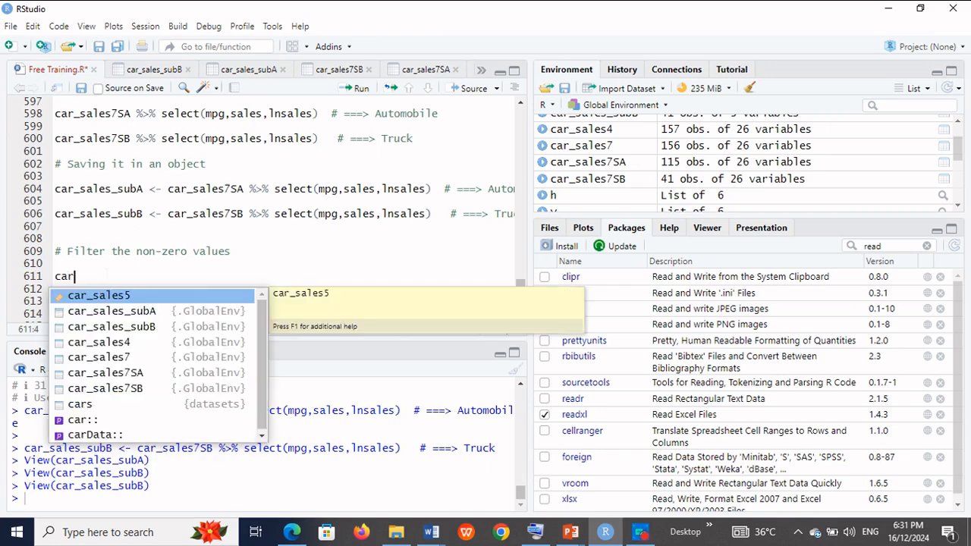
pyautogui.click(162, 312)
pyautogui.doubleClick(163, 312)
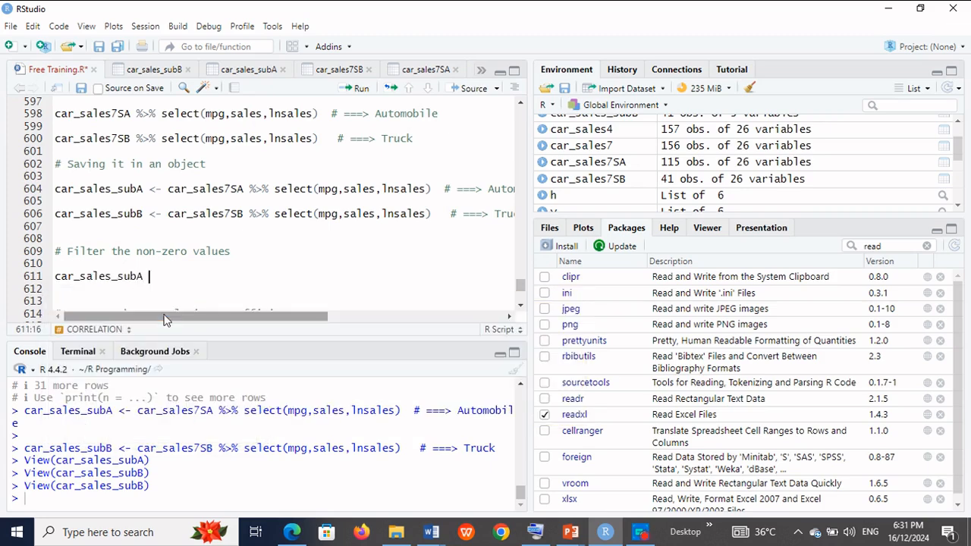
pyautogui.write('%>% filte')
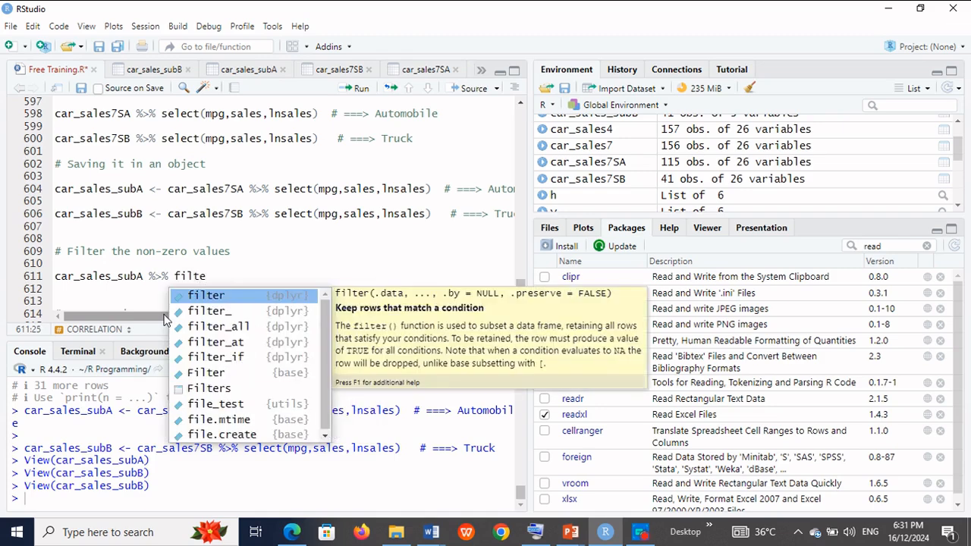
pyautogui.click(220, 296)
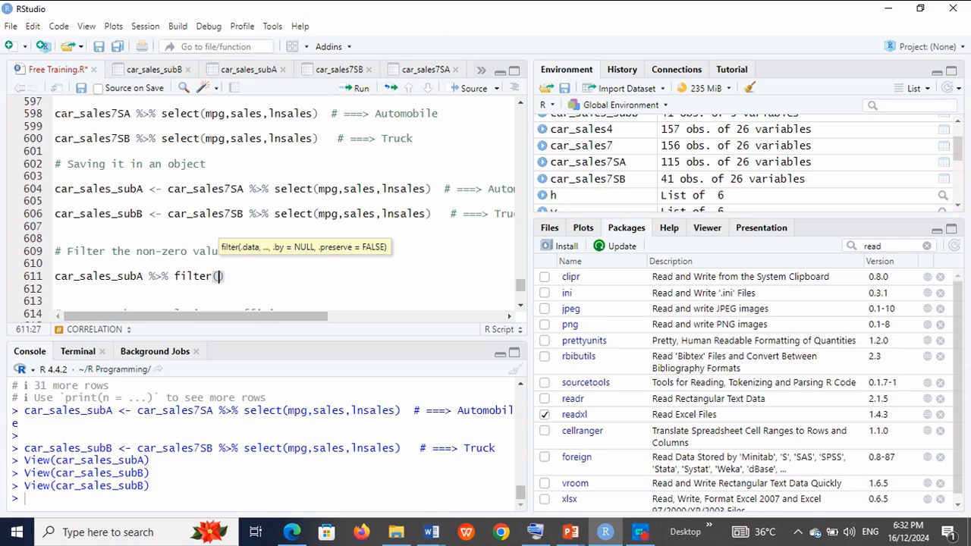
pyautogui.press('Escape')
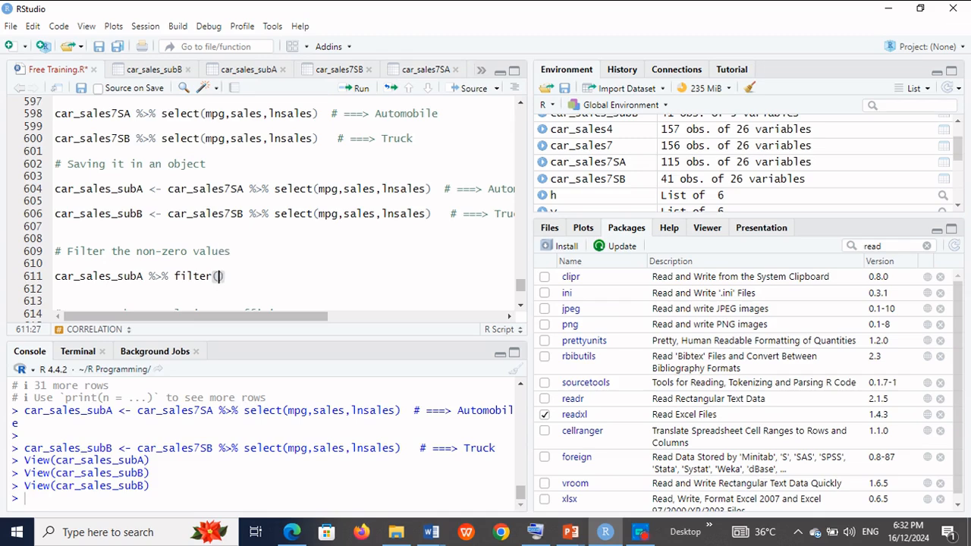
# - Replace the car_sales_subA %>% part before filter() with the assignment SplitA =
pyautogui.moveTo(143, 276); pyautogui.dragTo(53, 281)
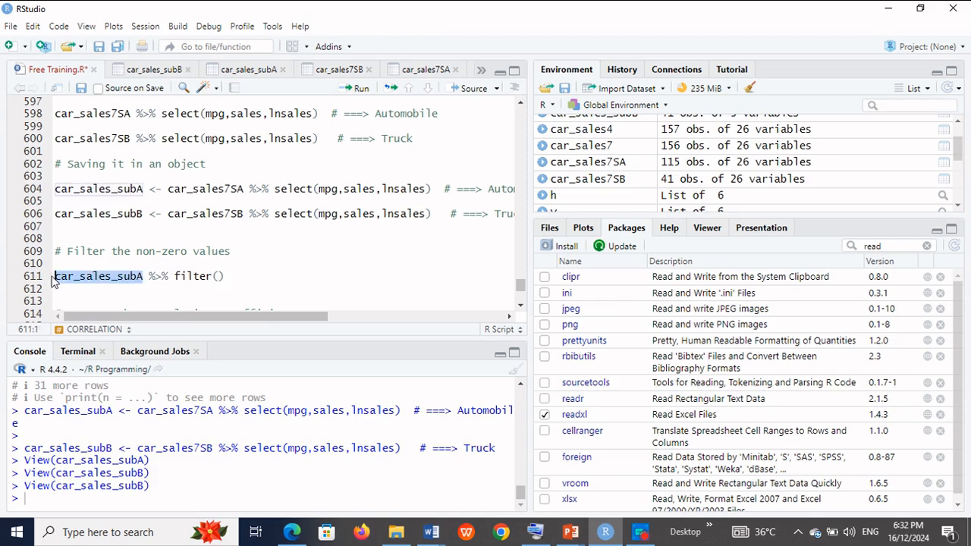
pyautogui.write('A')
pyautogui.press('BackSpace')
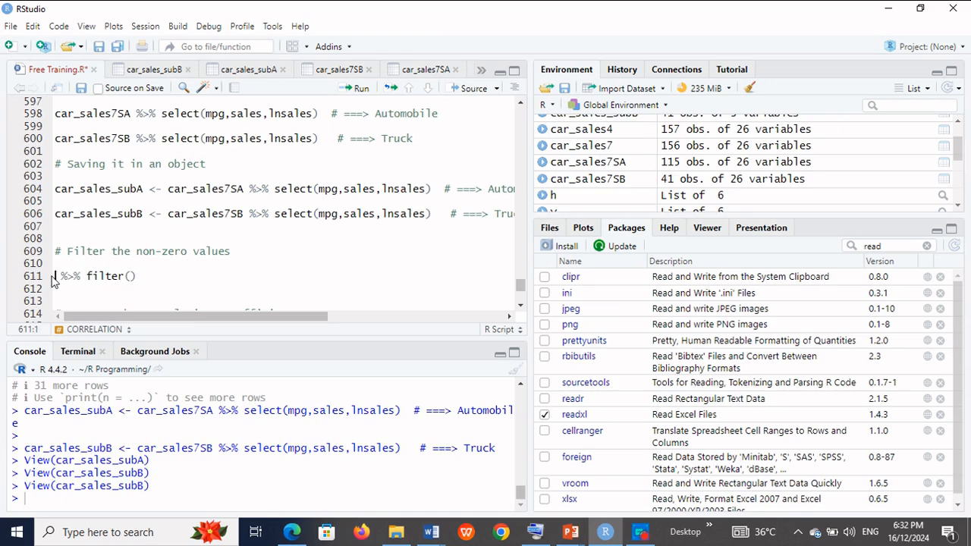
pyautogui.write('Split ')
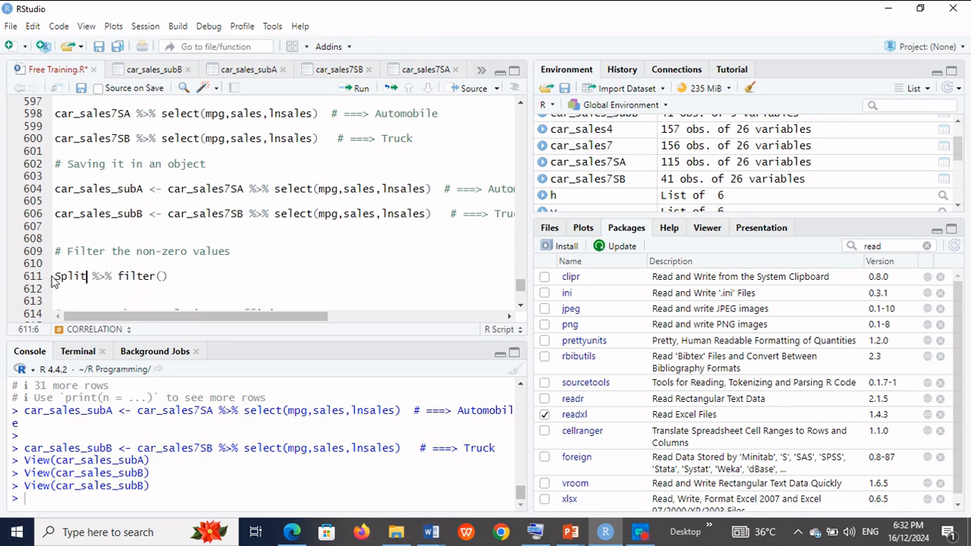
pyautogui.write('A')
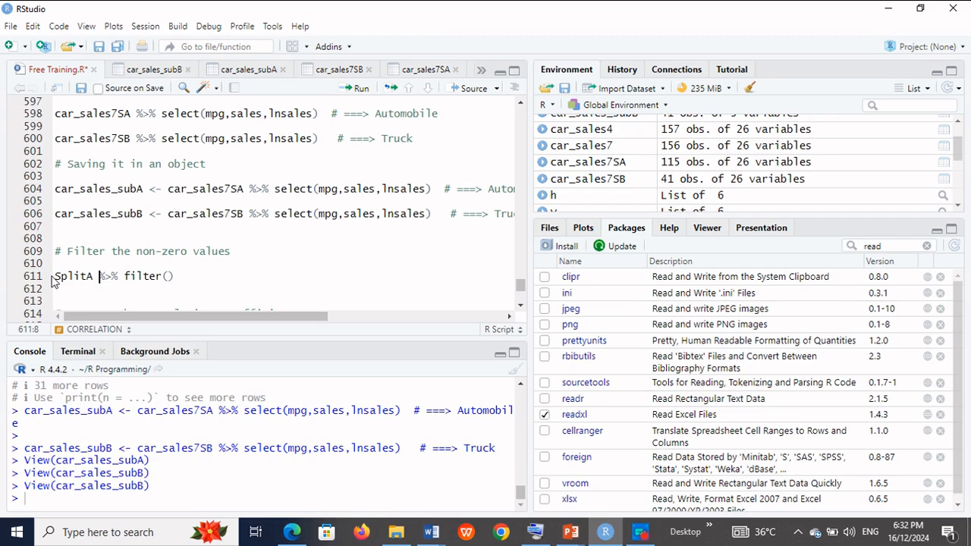
pyautogui.write(' =')
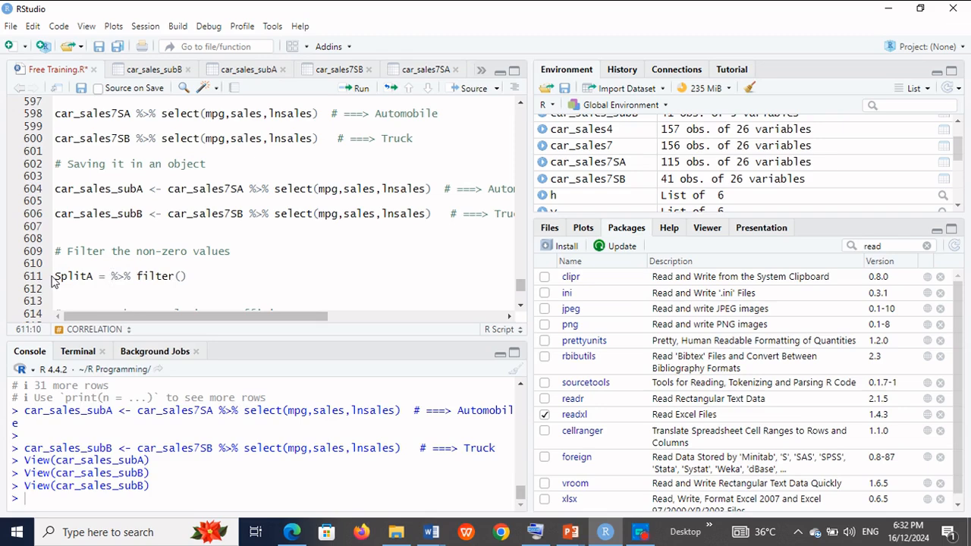
pyautogui.press('Delete')
pyautogui.press('Delete')
pyautogui.press('Delete')
pyautogui.press('Delete')
# - Fill in the filter() arguments of the SplitA line with car_sales_subA, mpg>0
pyautogui.press('Right')
pyautogui.press('Right')
pyautogui.press('Right')
pyautogui.press('Right')
pyautogui.press('Right')
pyautogui.press('Right')
pyautogui.press('Right')
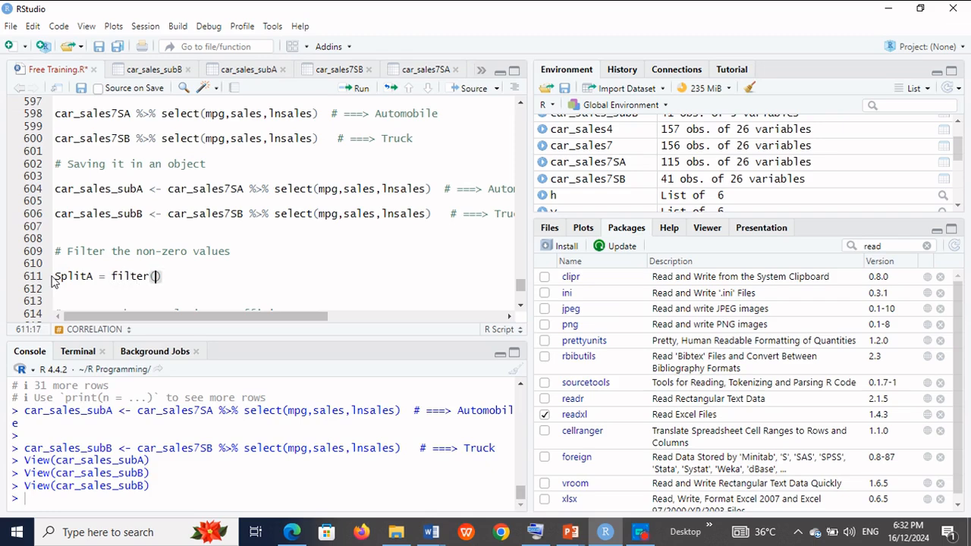
pyautogui.write('car')
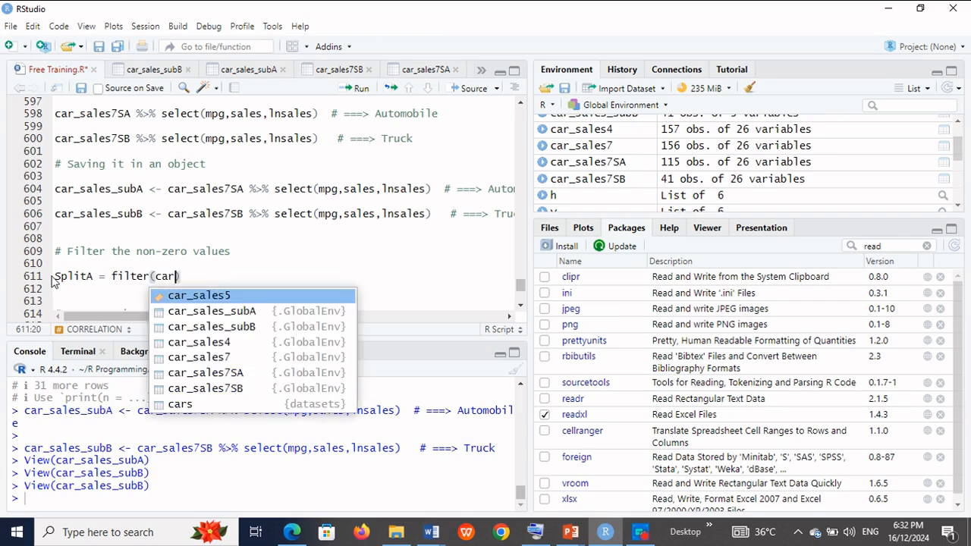
pyautogui.click(237, 311)
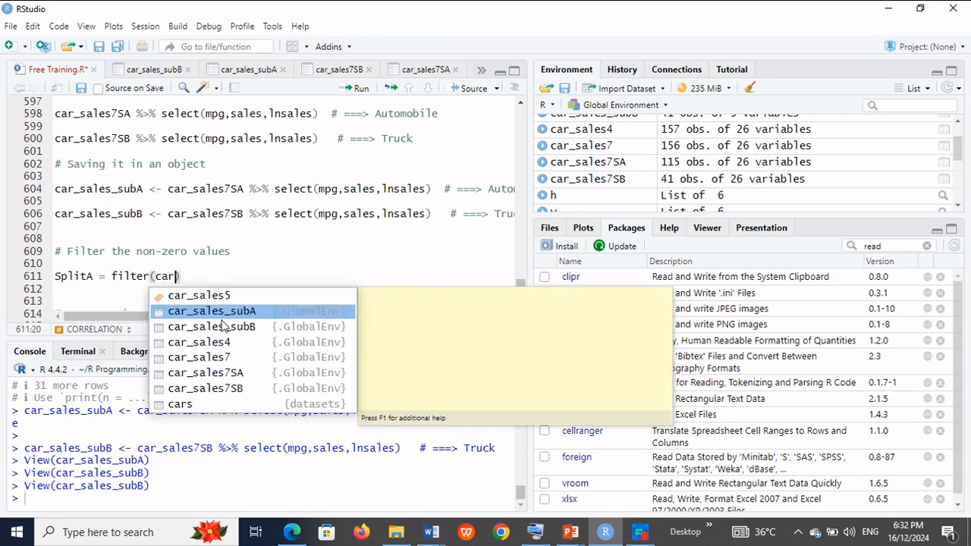
pyautogui.click(245, 311)
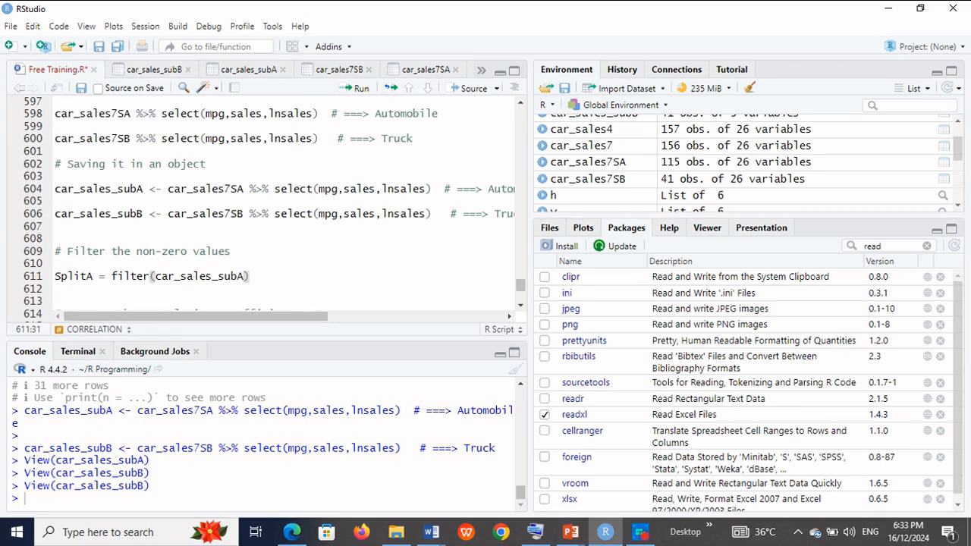
pyautogui.write(', mpg>0')
pyautogui.write(')')
# - Run the SplitA = filter(car_sales_subA, mpg>0) line
pyautogui.hotkey('shift', 'Down')
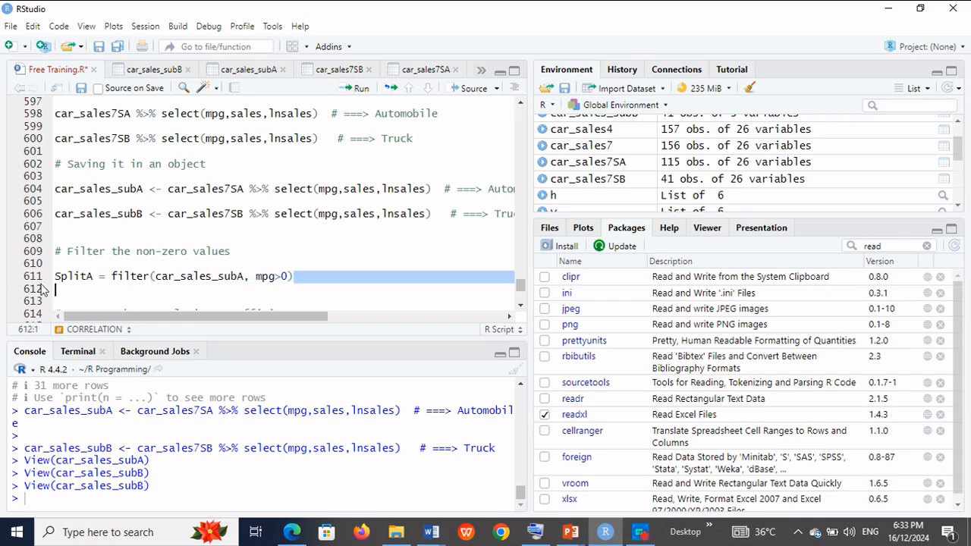
pyautogui.hotkey('shift', 'Up')
pyautogui.hotkey('shift', 'Up')
pyautogui.click(356, 94)
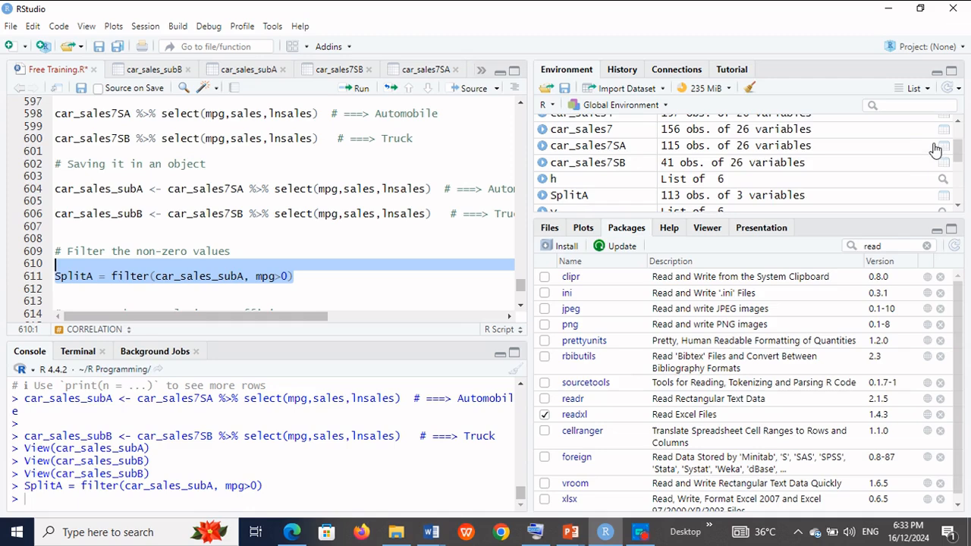
# - Compare the observation counts of car_sales_subA and SplitA in the environment and view the SplitA data table
pyautogui.scroll(-1, 935, 151)
pyautogui.scroll(1, 935, 151)
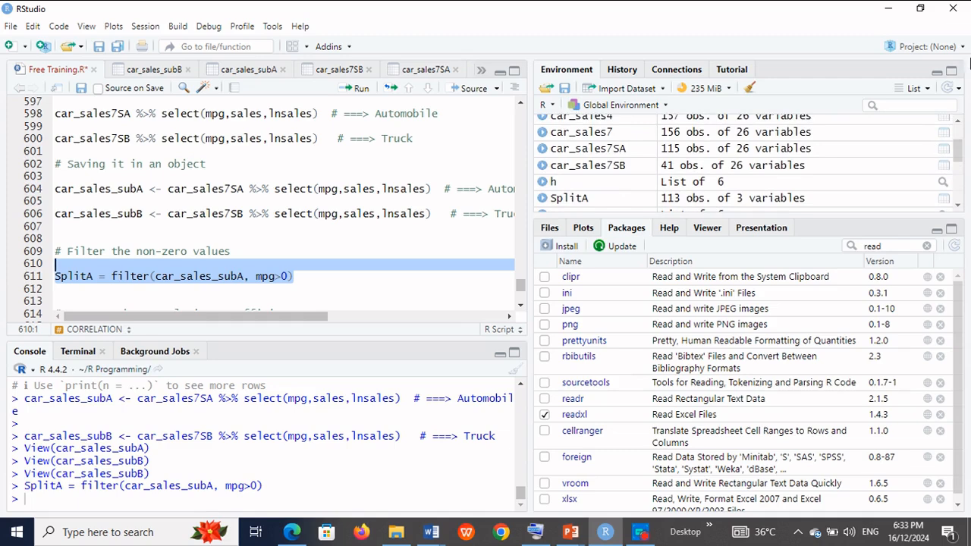
pyautogui.click(958, 124)
pyautogui.click(957, 124)
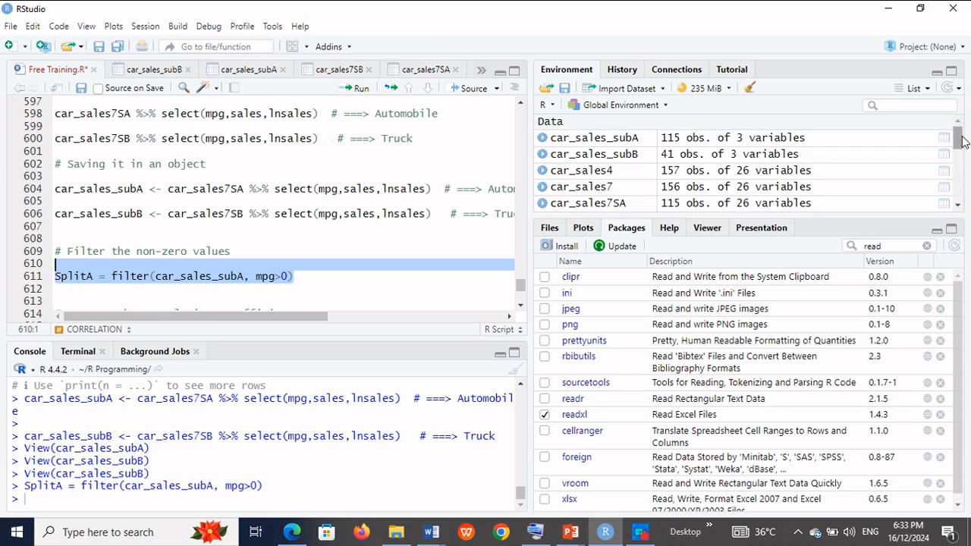
pyautogui.moveTo(959, 138); pyautogui.dragTo(960, 166)
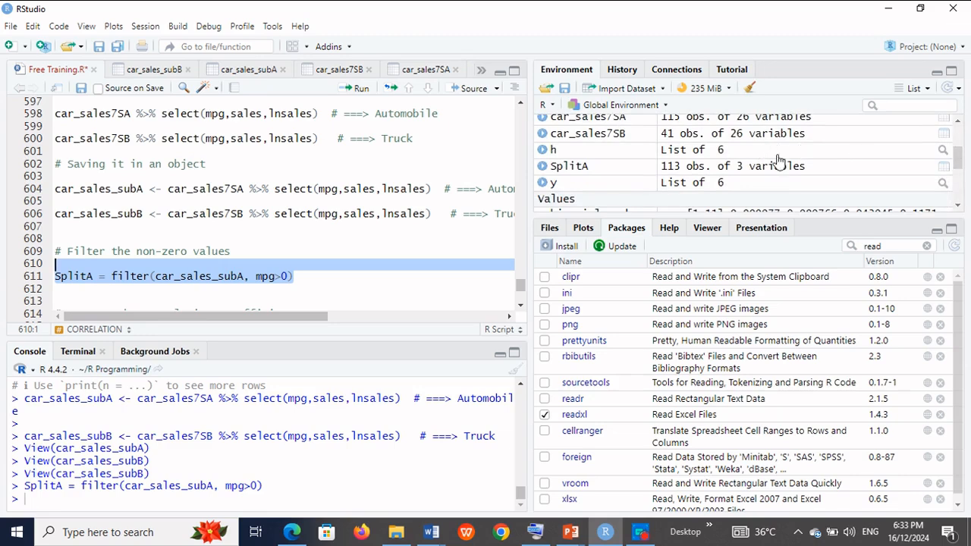
pyautogui.click(943, 169)
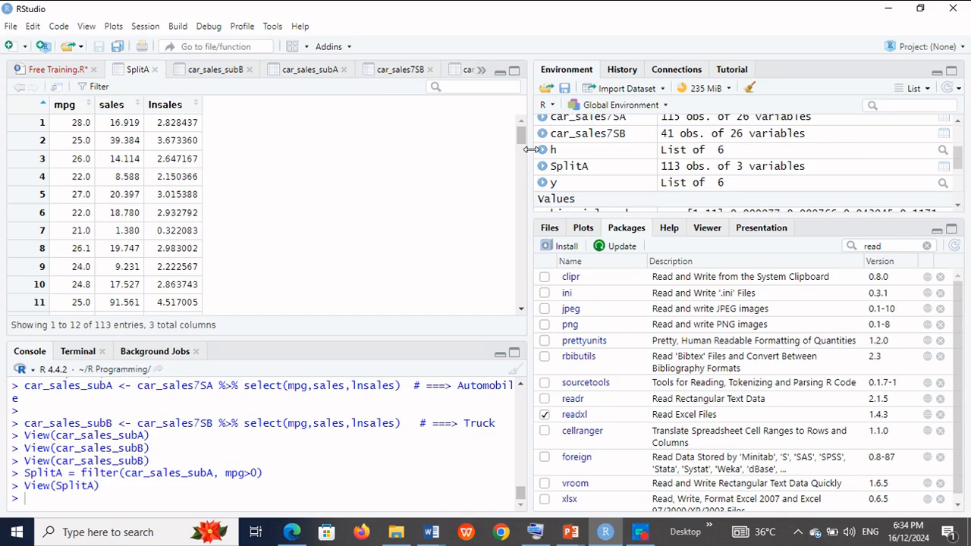
# - Duplicate the SplitA filter line onto line 613 of the Free Training.R script
pyautogui.click(49, 72)
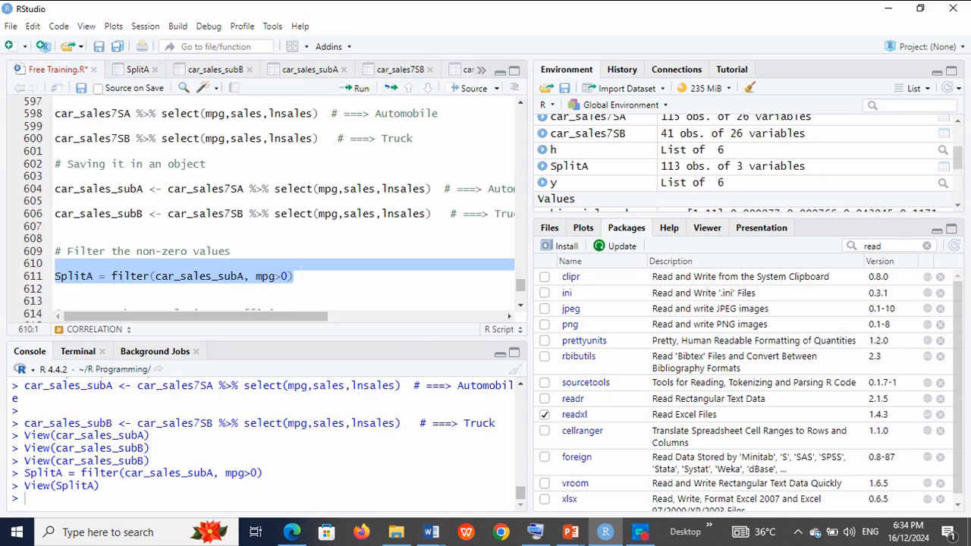
pyautogui.click(301, 276)
pyautogui.moveTo(301, 277); pyautogui.dragTo(4, 283)
pyautogui.hotkey('ctrl', 'c')
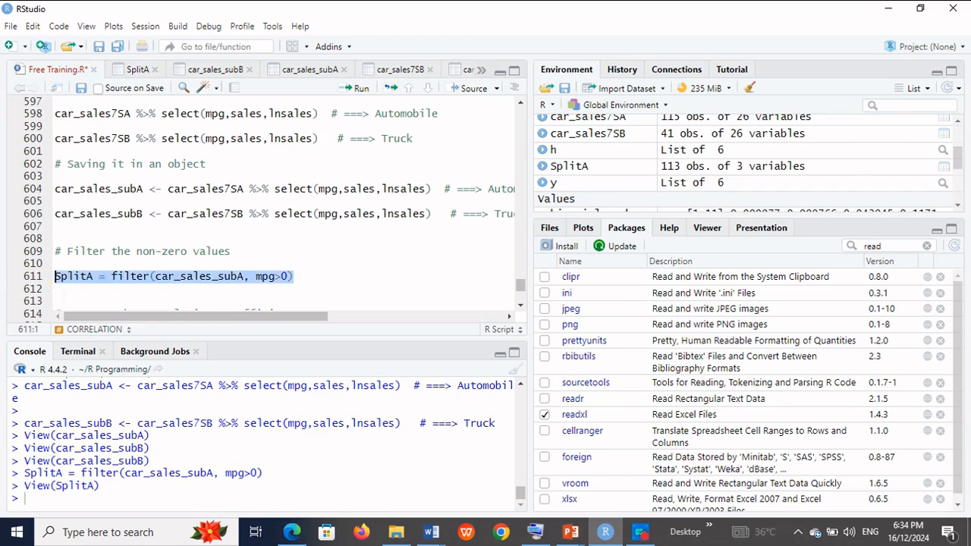
pyautogui.click(57, 301)
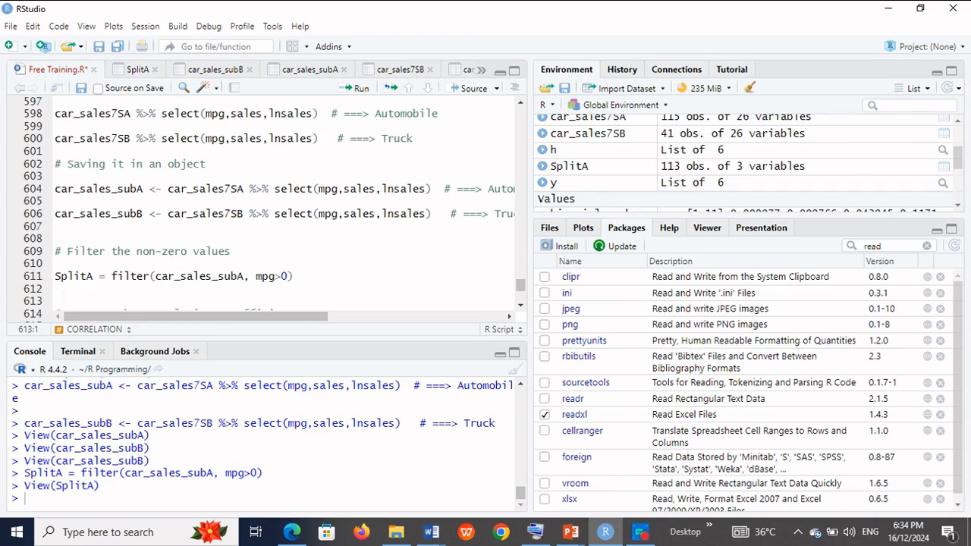
pyautogui.hotkey('ctrl', 'v')
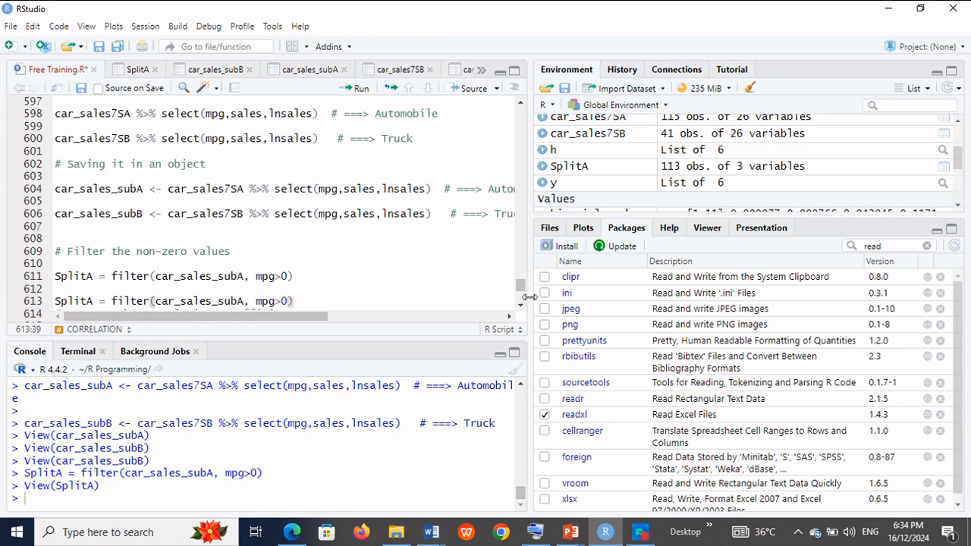
# - Change the data argument of the copied filter line to car_sales_subB
pyautogui.scroll(-2, 522, 304)
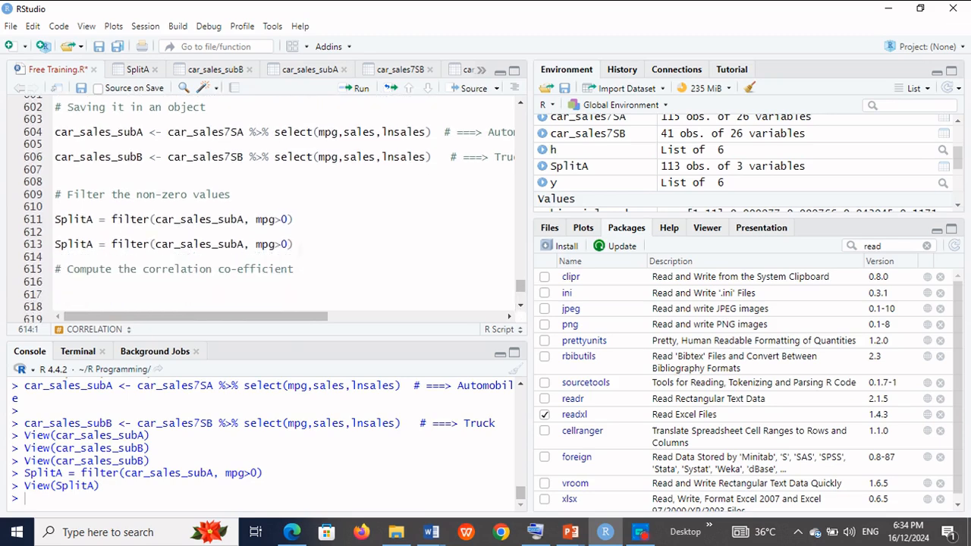
pyautogui.click(245, 245)
pyautogui.press('BackSpace')
pyautogui.write('B')
# - Run the SplitA = filter(car_sales_subB, mpg>0) line and check the object's entry in the environment
pyautogui.click(54, 244)
pyautogui.hotkey('shift', 'Down')
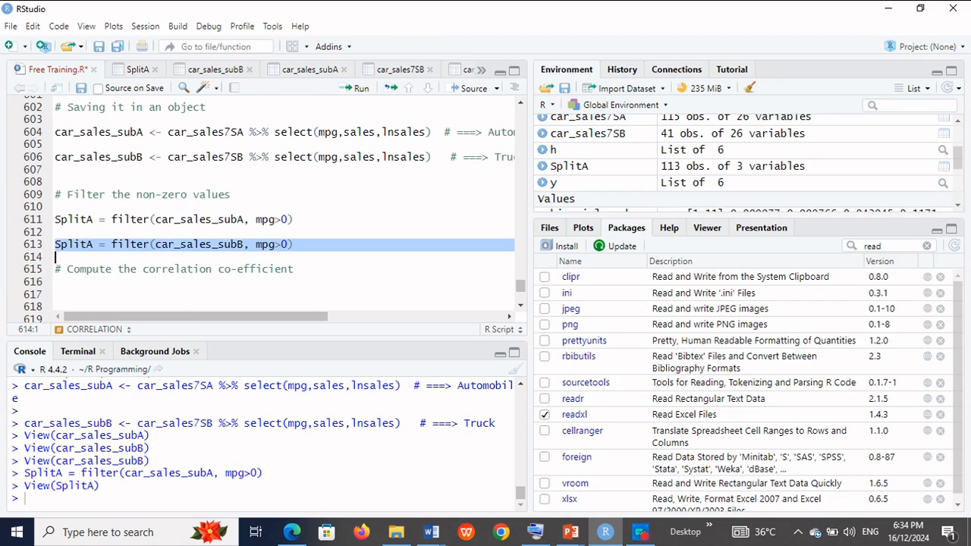
pyautogui.click(362, 89)
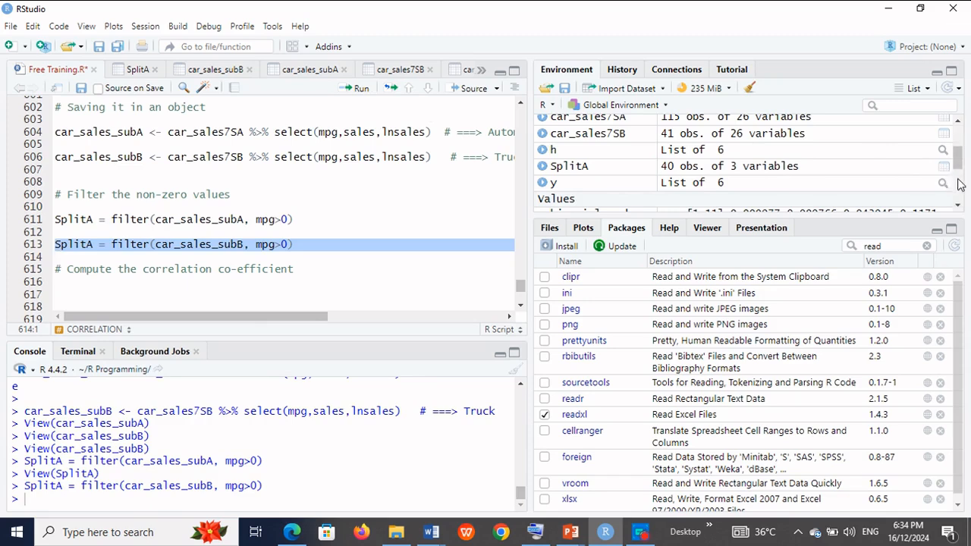
pyautogui.moveTo(957, 156)
pyautogui.mouseDown()
pyautogui.moveTo(958, 191)
pyautogui.moveTo(958, 134)
pyautogui.moveTo(955, 151)
pyautogui.mouseUp()
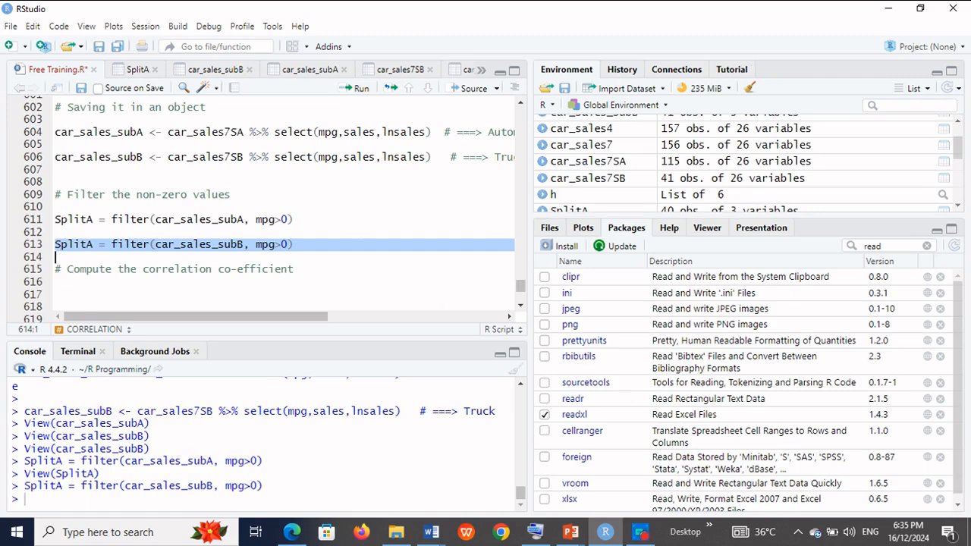
# - Rerun the SplitA = filter(car_sales_subA, mpg>0) line at line 611 of the script
pyautogui.moveTo(54, 219); pyautogui.dragTo(294, 219)
pyautogui.scroll(-1, 295, 220)
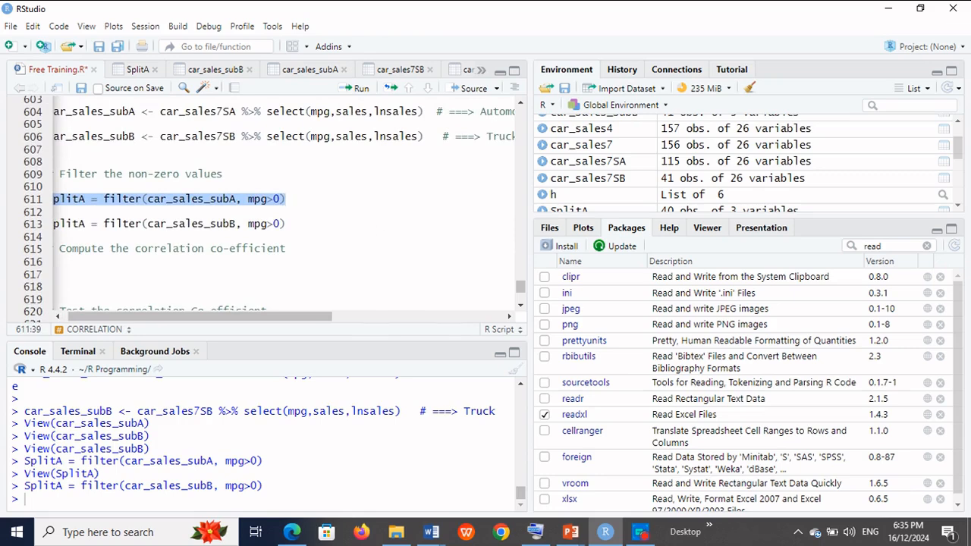
pyautogui.click(351, 90)
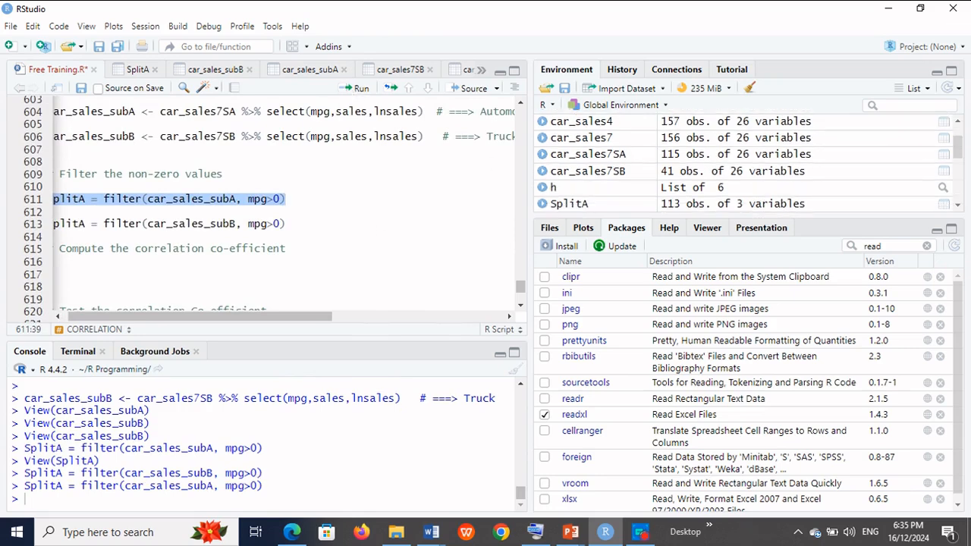
pyautogui.moveTo(193, 318); pyautogui.dragTo(134, 304)
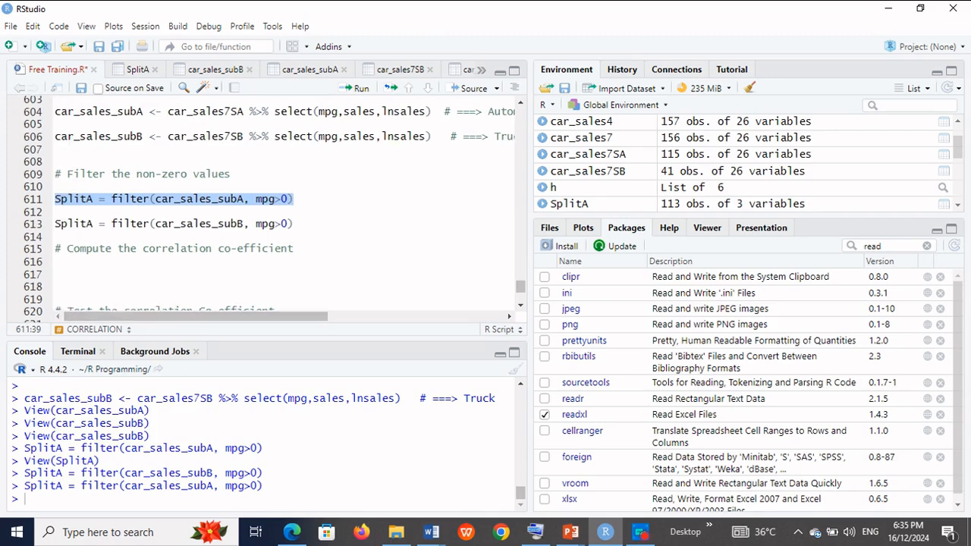
# - Rename the object assigned by the car_sales_subB filter on line 613 to SplitB
pyautogui.click(94, 223)
pyautogui.press('BackSpace')
pyautogui.write('B')
pyautogui.press('Left')
pyautogui.press('Left')
pyautogui.press('Left')
pyautogui.press('Left')
pyautogui.press('Left')
pyautogui.press('Left')
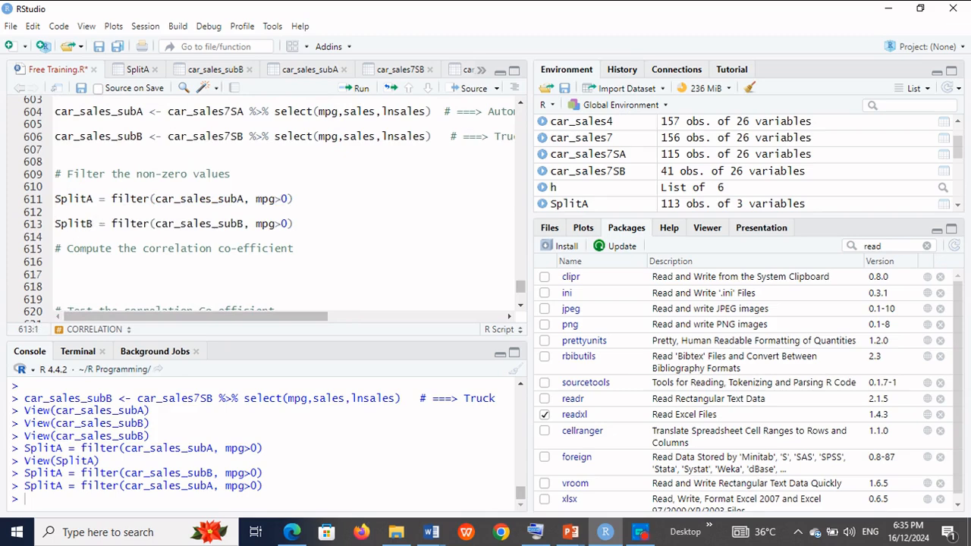
# - Run the SplitB = filter(car_sales_subB, mpg>0) line on its own
pyautogui.hotkey('shift', 'Down')
pyautogui.hotkey('shift', 'Down')
pyautogui.hotkey('shift', 'Down')
pyautogui.hotkey('shift', 'Up')
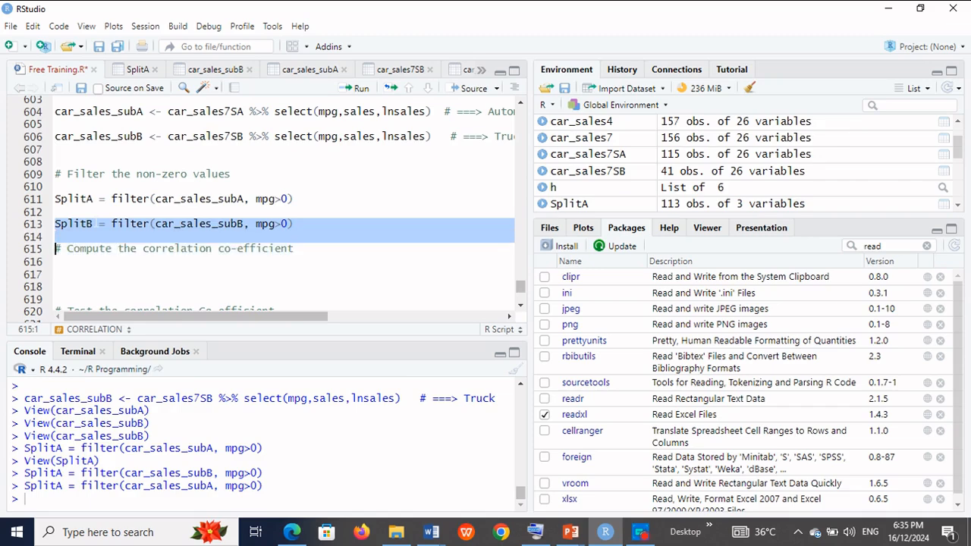
pyautogui.hotkey('shift', 'Up')
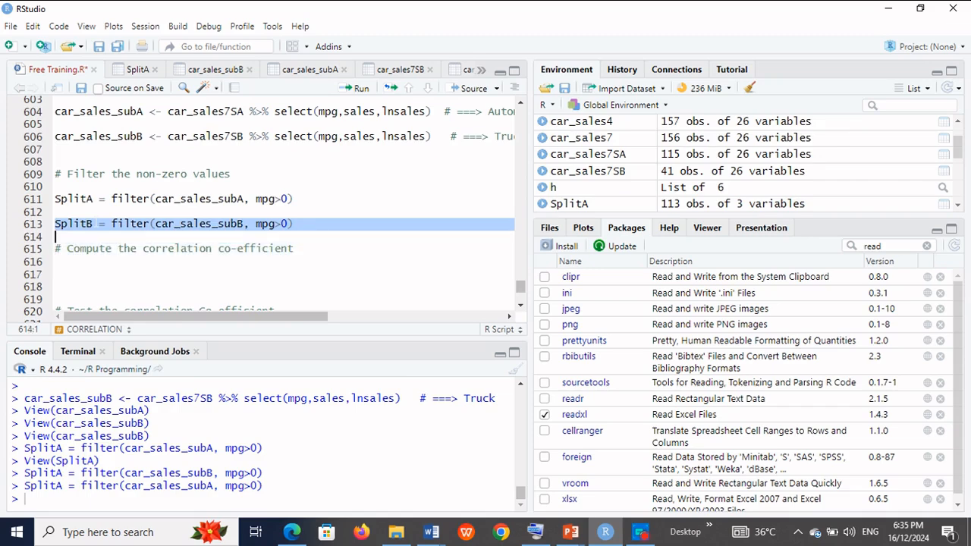
pyautogui.click(359, 89)
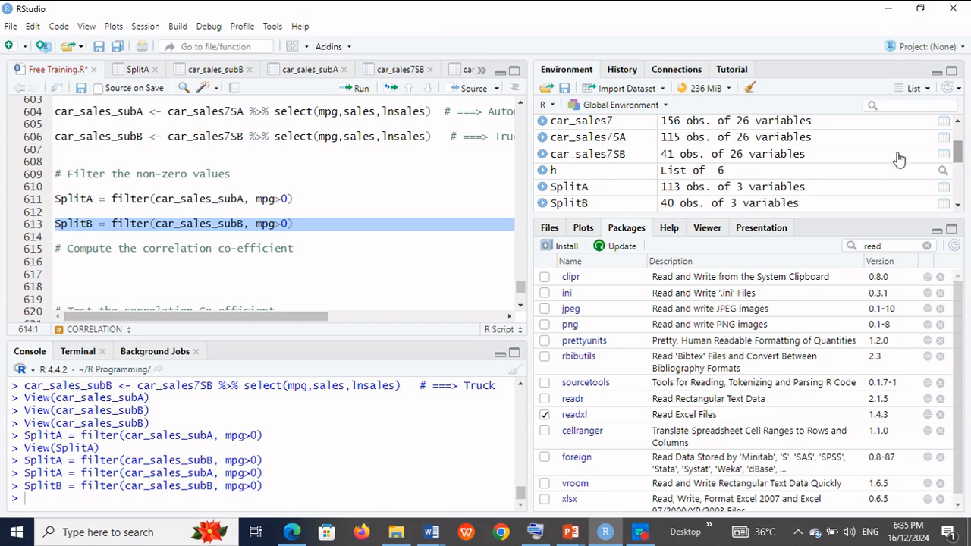
# - Compare the environment entries of car_sales_subB and SplitB and view both data tables
pyautogui.scroll(2, 959, 126)
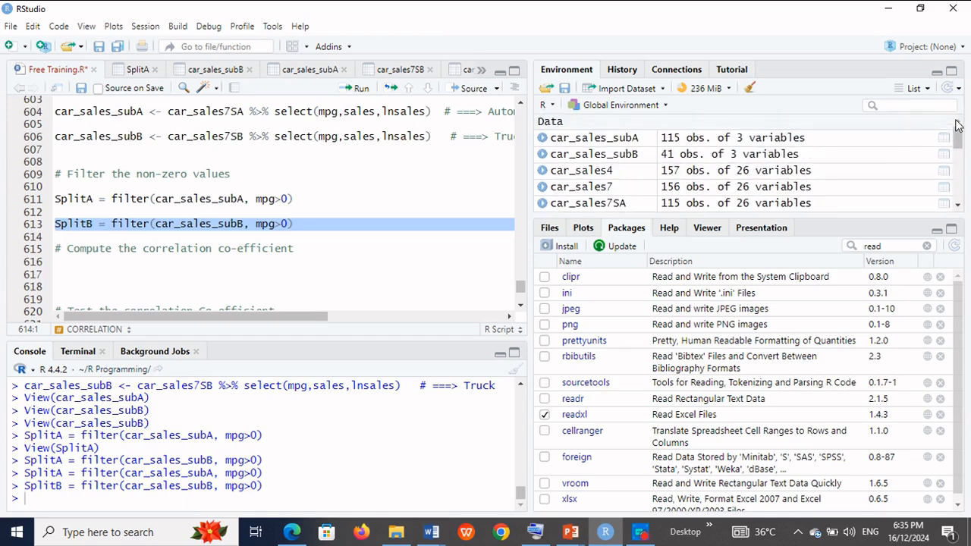
pyautogui.click(813, 156)
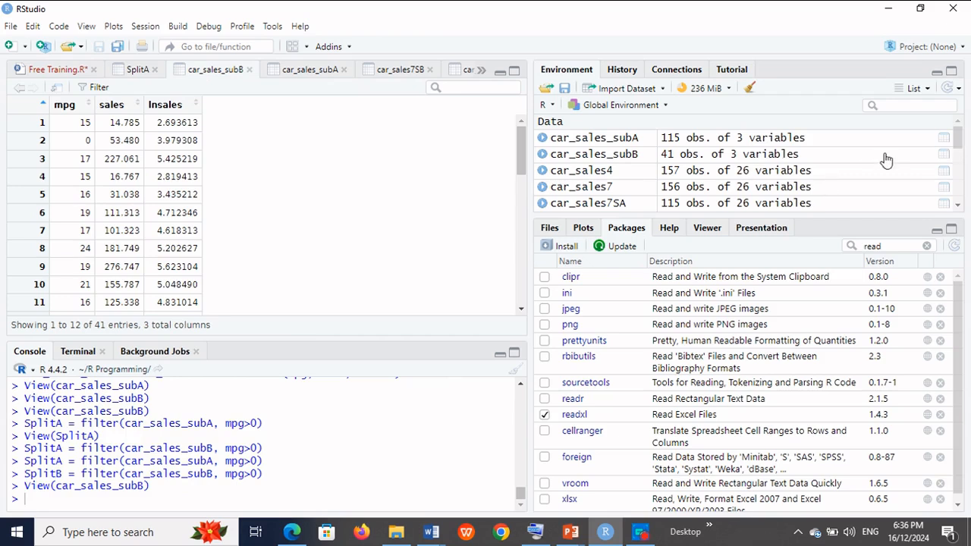
pyautogui.scroll(-1, 886, 159)
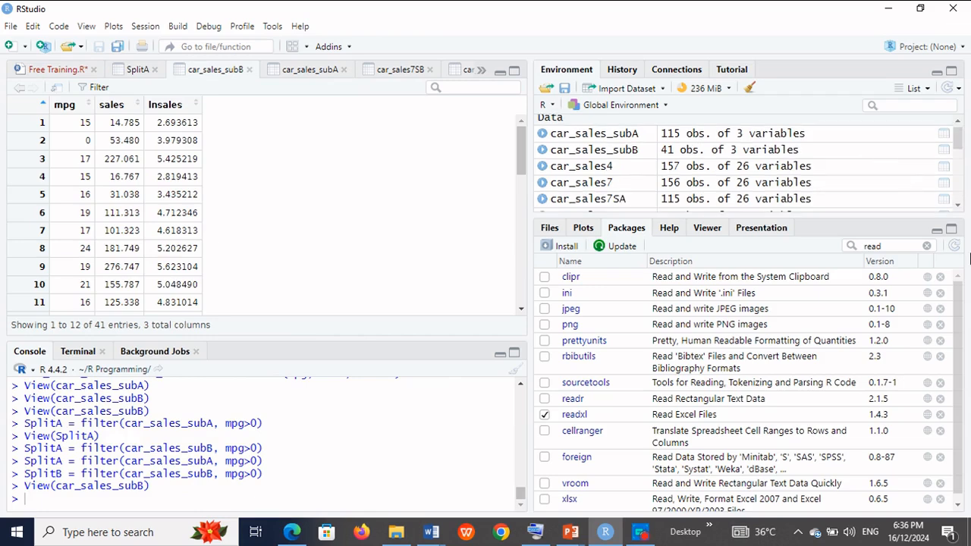
pyautogui.click(958, 206)
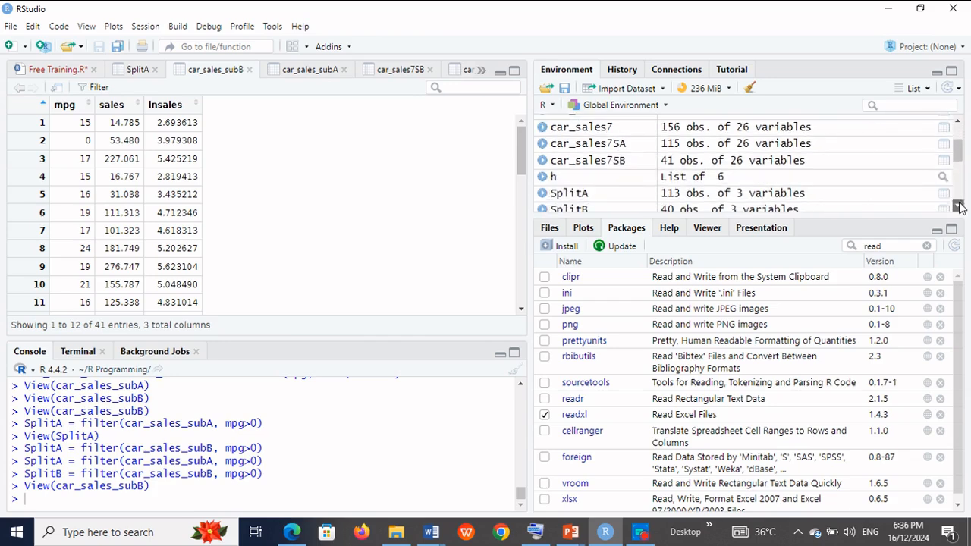
pyautogui.click(958, 206)
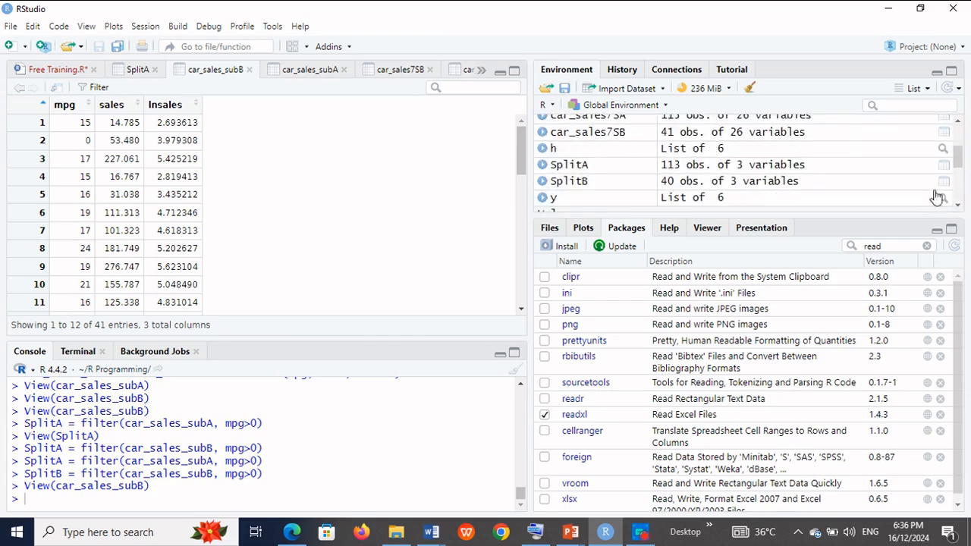
pyautogui.click(942, 182)
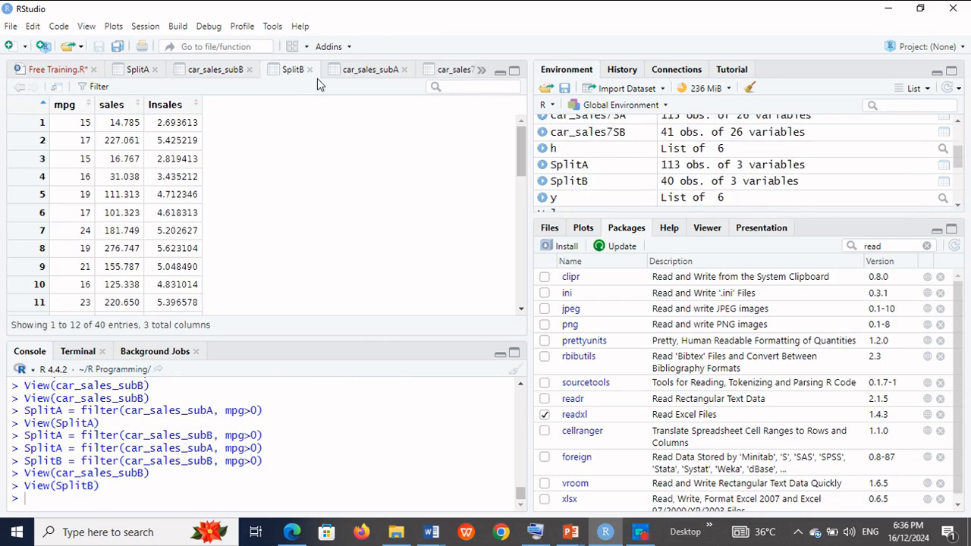
# - Close the car_sales_subB, SplitA and SplitB data views and return to the Free Training.R script
pyautogui.click(249, 70)
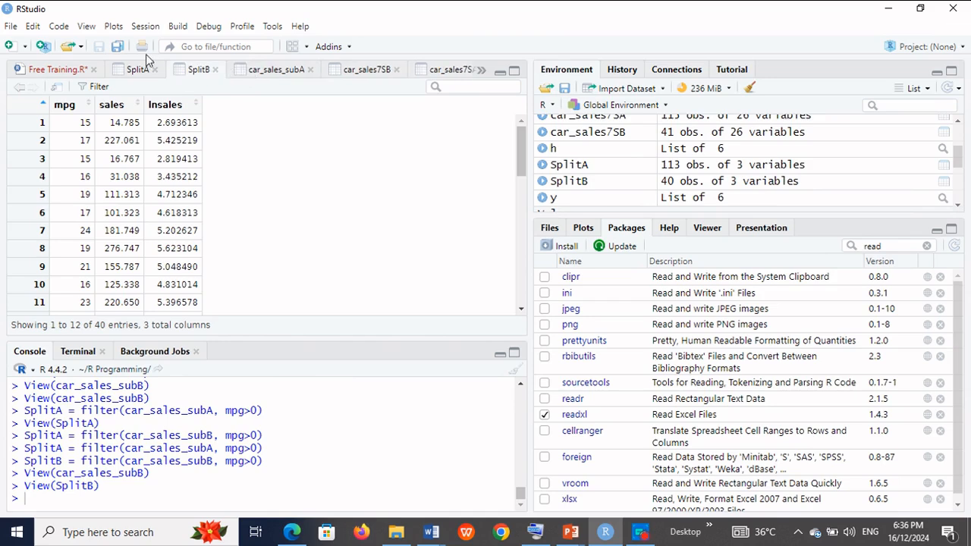
pyautogui.click(155, 71)
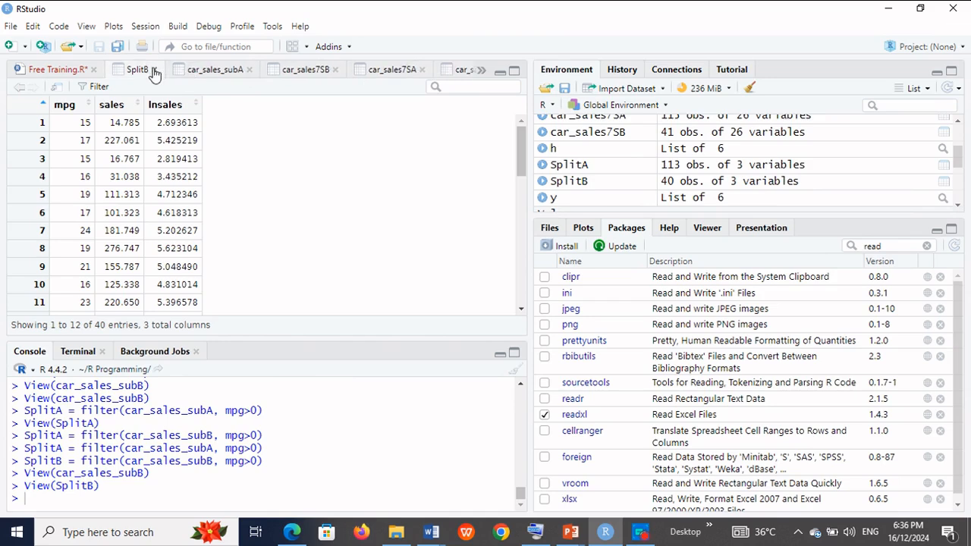
pyautogui.click(155, 71)
pyautogui.click(55, 70)
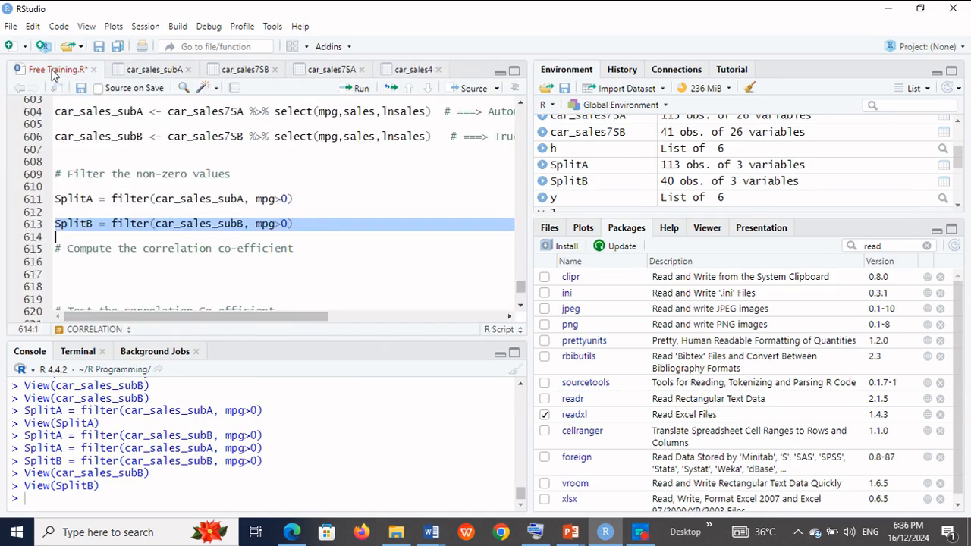
# - Start a cor() call on line 617 under the correlation co-efficient comment, with SplitA$mpg as its first argument
pyautogui.click(54, 274)
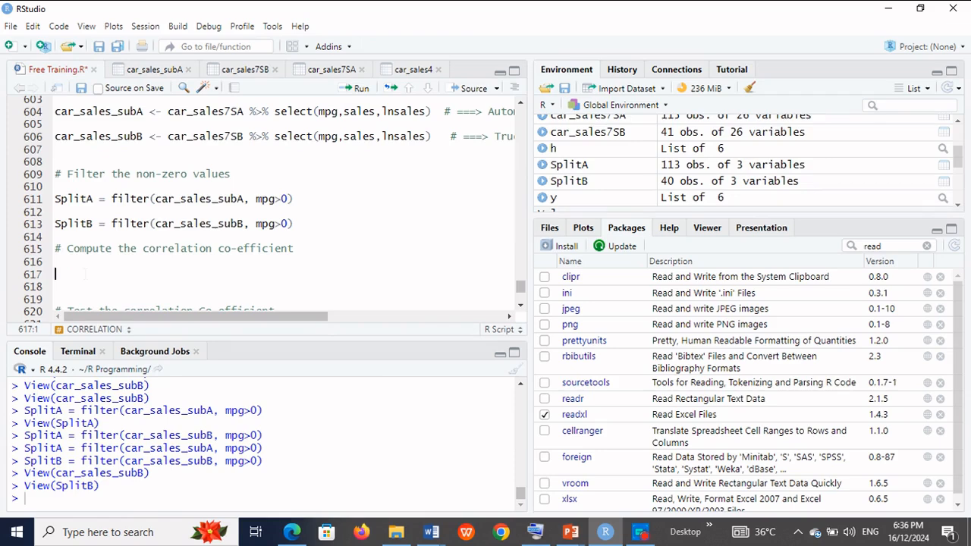
pyautogui.write('C')
pyautogui.press('BackSpace')
pyautogui.write('cor')
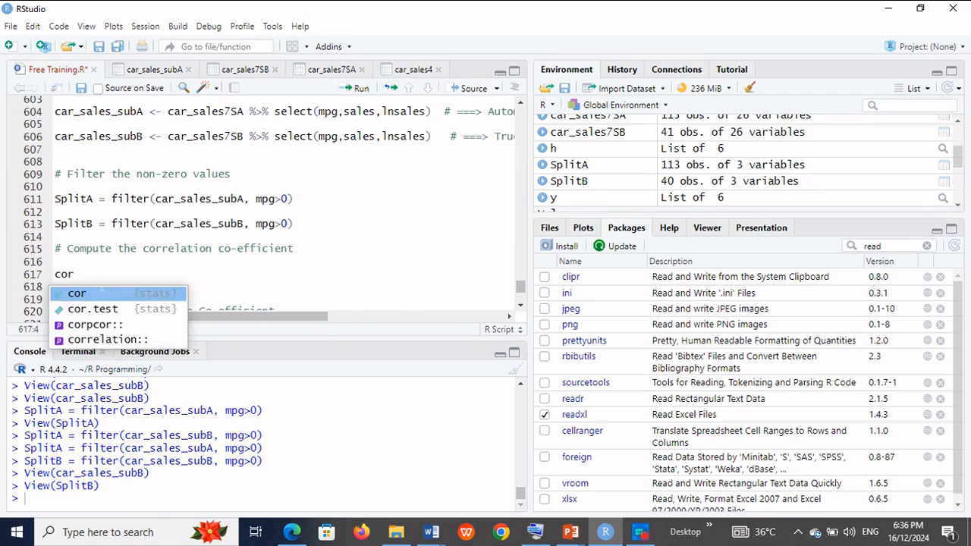
pyautogui.write('(')
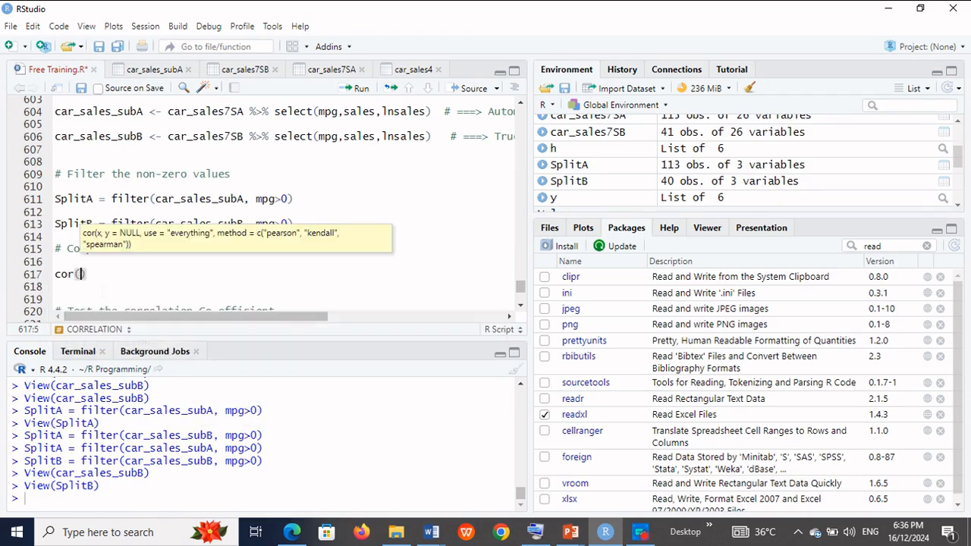
pyautogui.write('split')
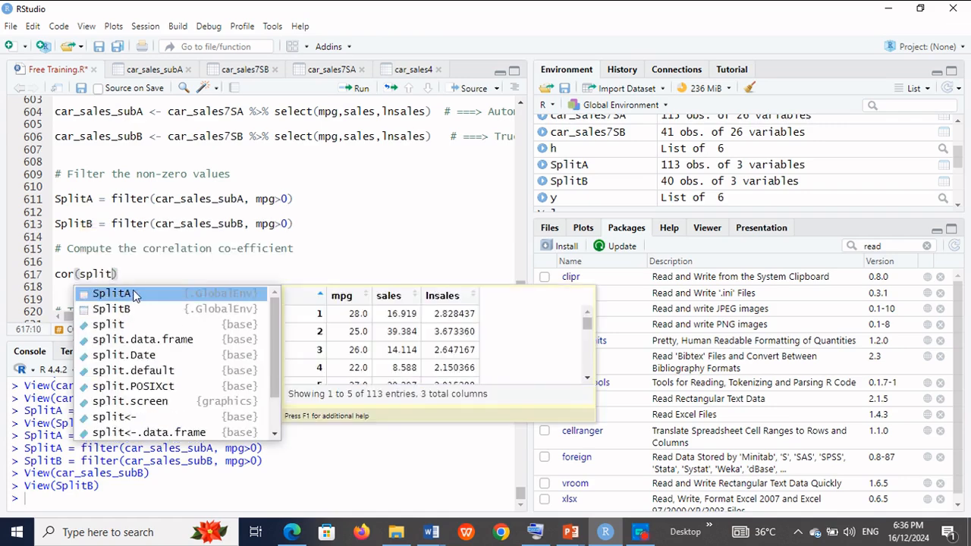
pyautogui.press('Return')
pyautogui.press('Down')
pyautogui.click(124, 274)
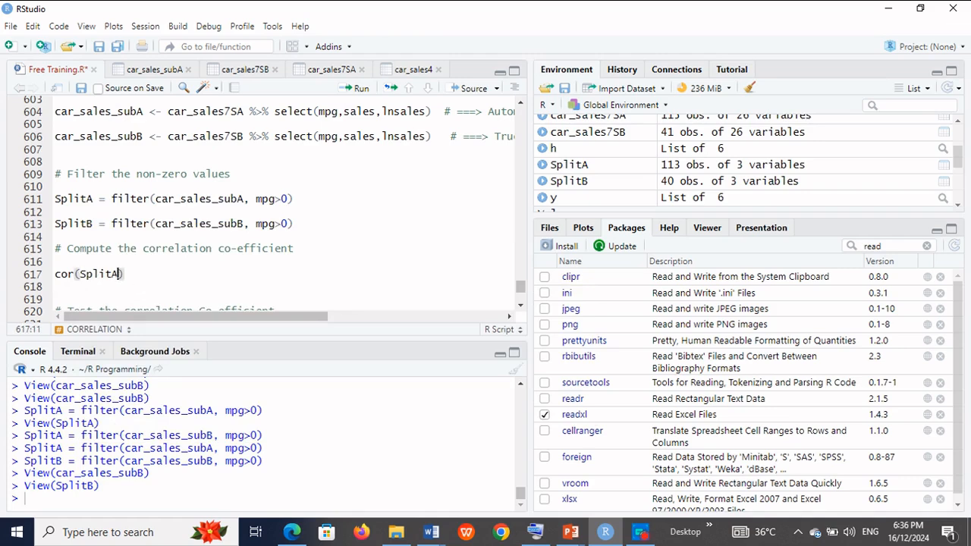
pyautogui.write('$')
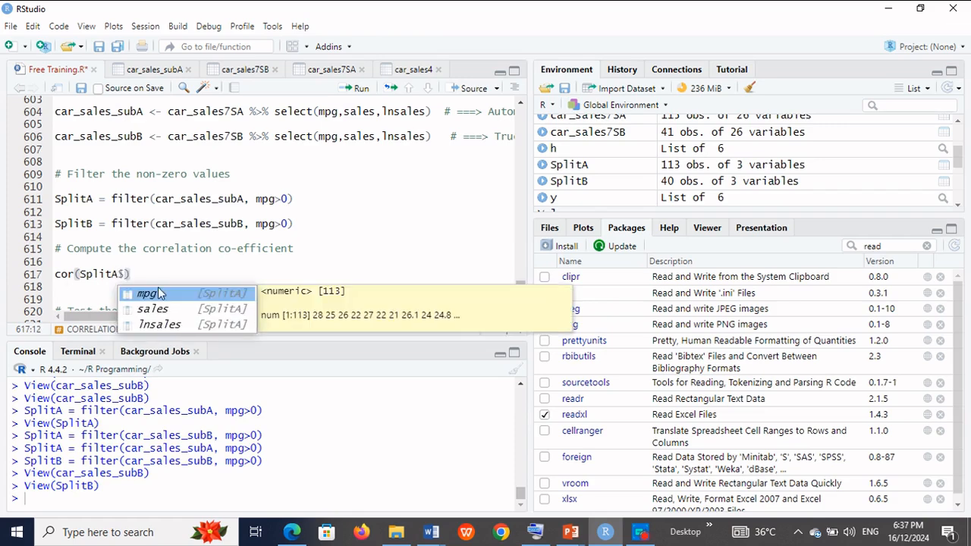
pyautogui.press('Return')
pyautogui.write(',')
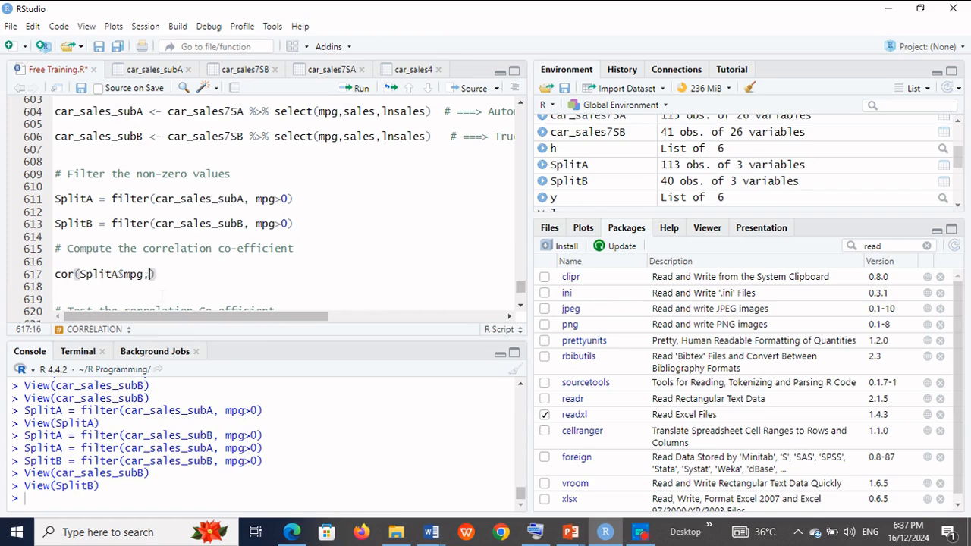
# - Add SplitA$lnsales as the second argument of the cor() call and run the line
pyautogui.write('split')
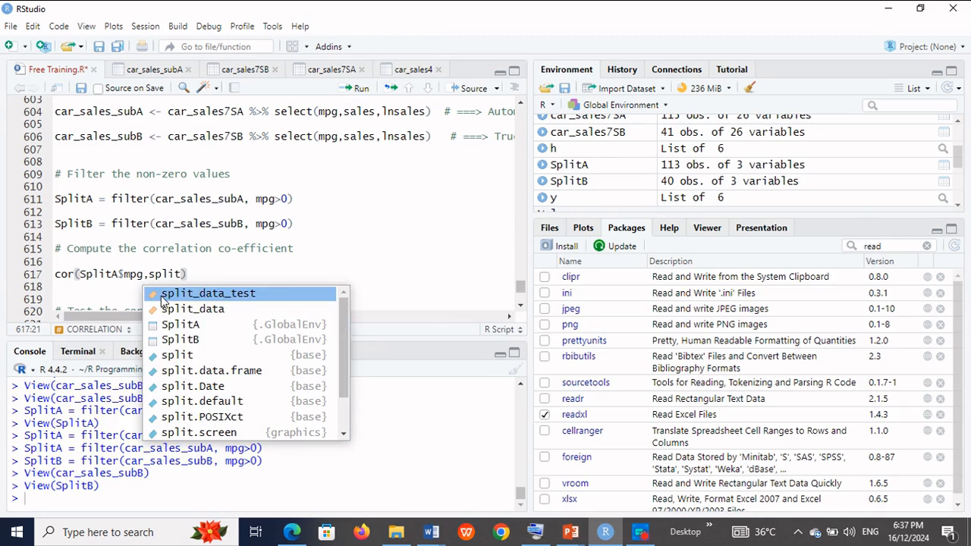
pyautogui.click(203, 326)
pyautogui.write('$ln')
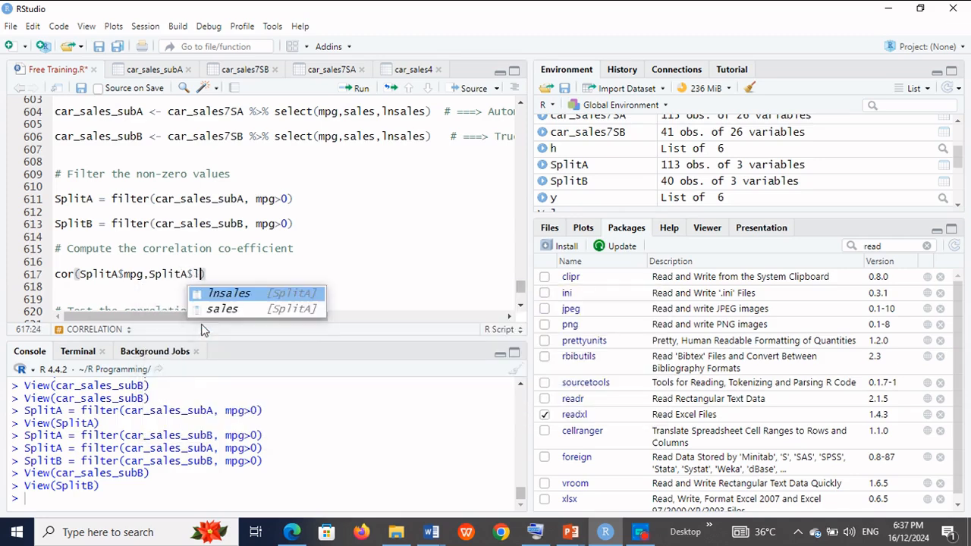
pyautogui.click(233, 296)
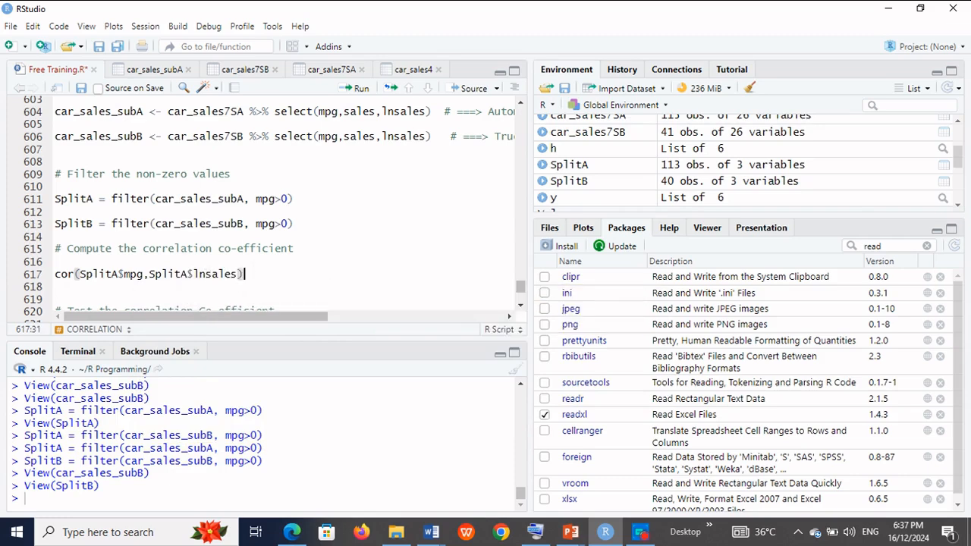
pyautogui.moveTo(243, 273); pyautogui.dragTo(54, 275)
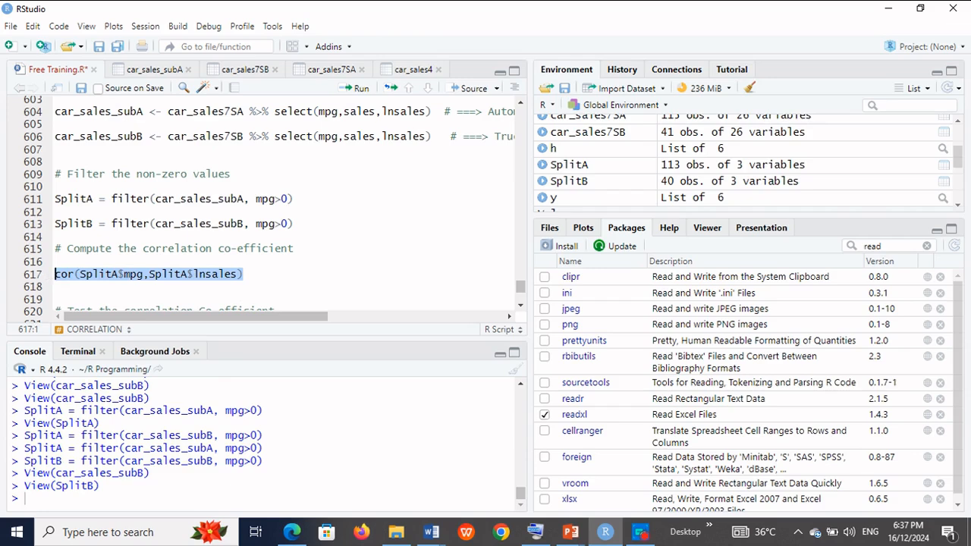
pyautogui.click(361, 89)
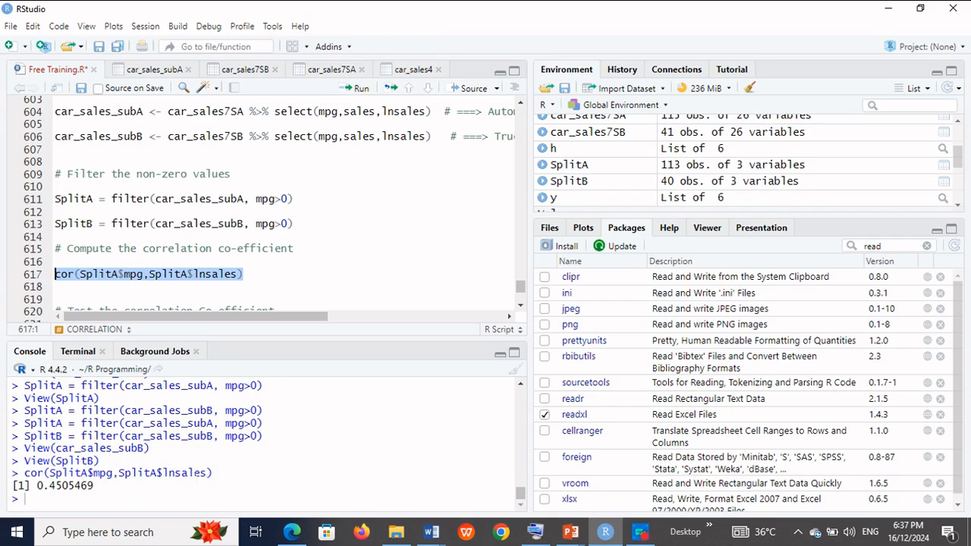
# - Duplicate the cor(SplitA$mpg,SplitA$lnsales) line onto line 619, leaving a blank line between them
pyautogui.click(247, 275)
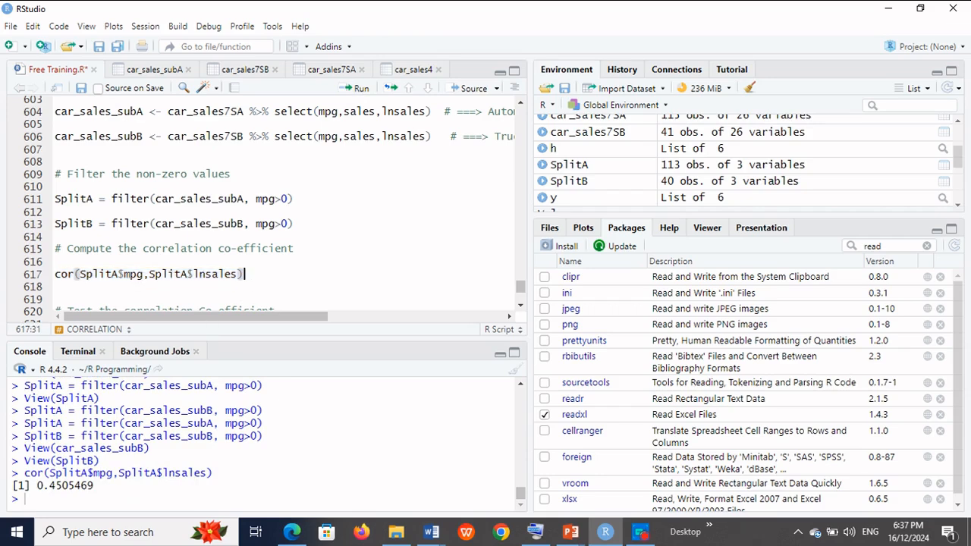
pyautogui.moveTo(245, 274); pyautogui.dragTo(2, 281)
pyautogui.hotkey('ctrl', 'c')
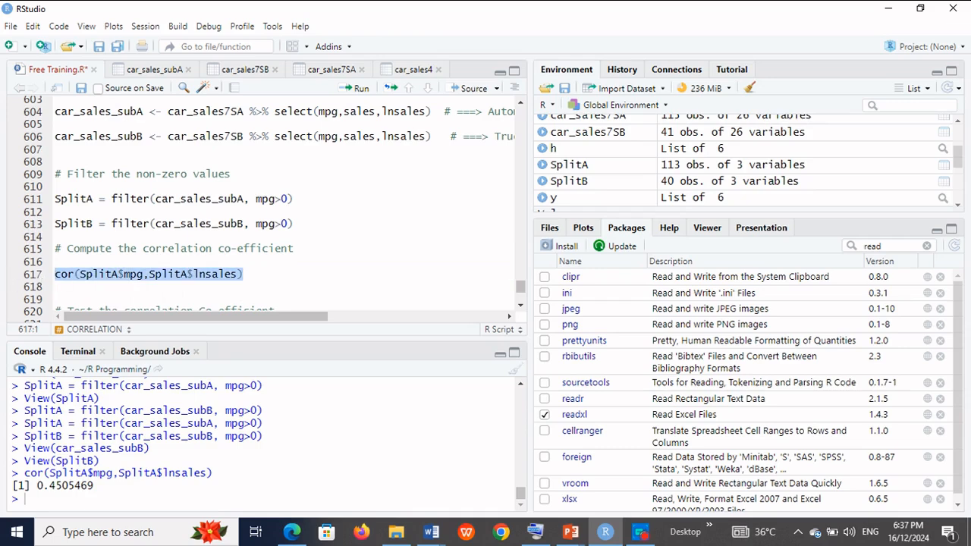
pyautogui.click(251, 280)
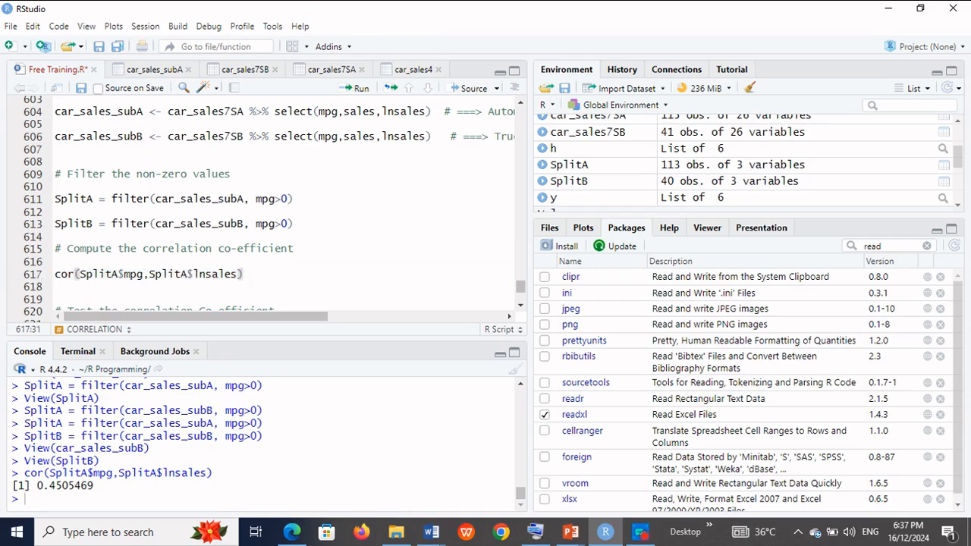
pyautogui.press('Return')
pyautogui.press('Return')
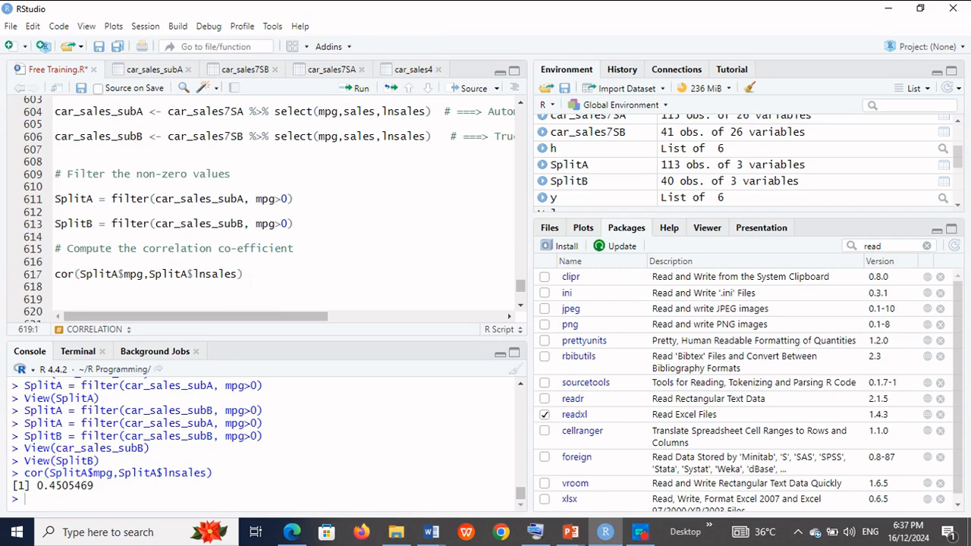
pyautogui.hotkey('ctrl', 'v')
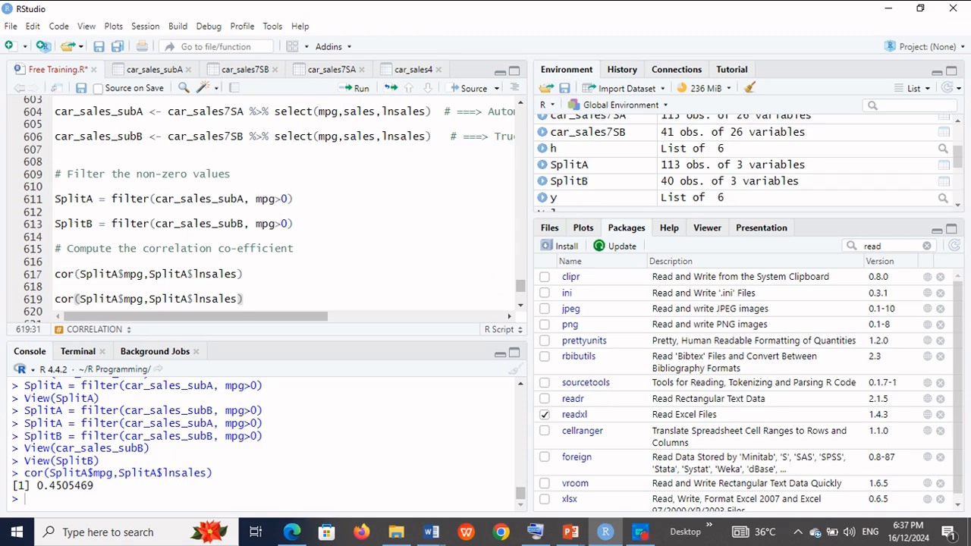
# - Change the first argument of the cor() call on line 619 to SplitB$mpg and run the line
pyautogui.click(521, 305)
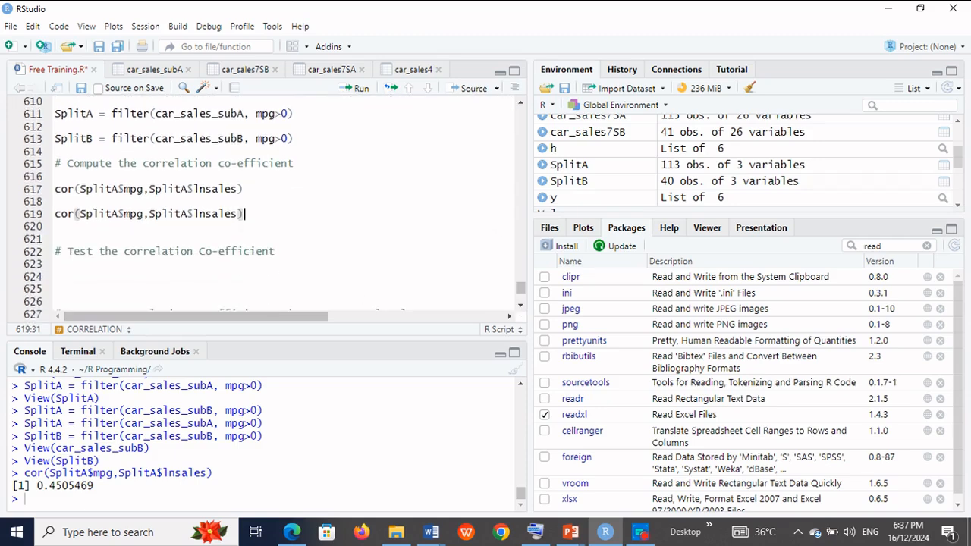
pyautogui.click(118, 214)
pyautogui.press('BackSpace')
pyautogui.write('B')
pyautogui.press('Home')
pyautogui.hotkey('shift', 'Down')
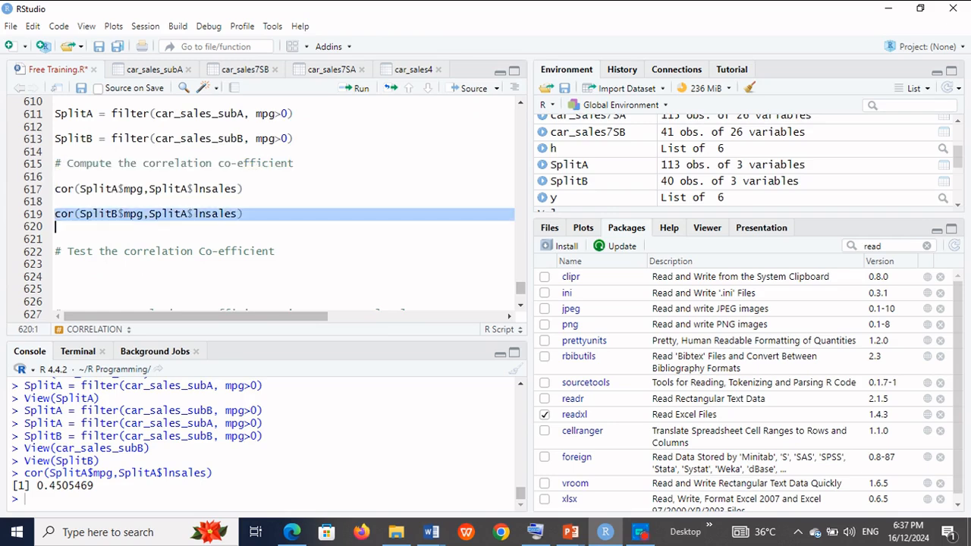
pyautogui.click(360, 92)
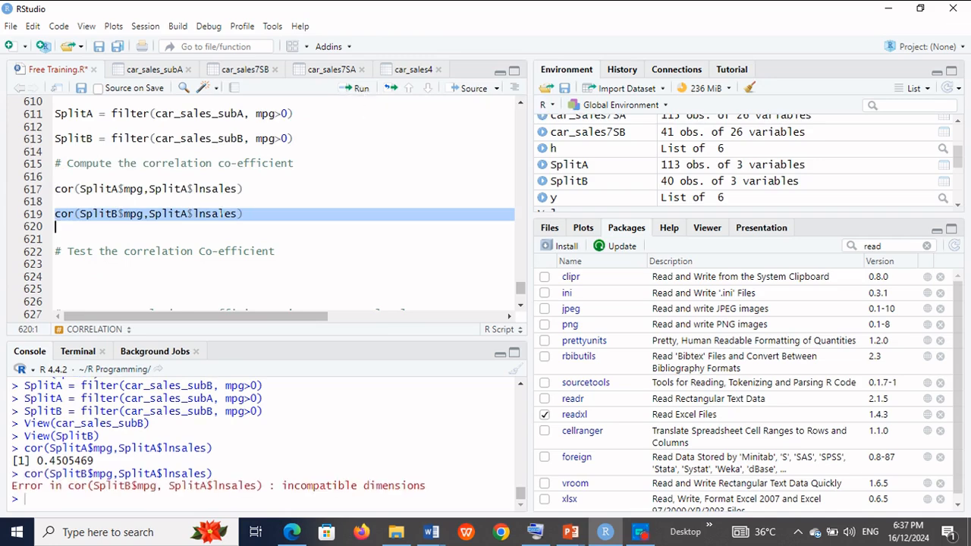
# - Change the second argument of the cor() call on line 619 to SplitB$lnsales and run the line again
pyautogui.click(189, 215)
pyautogui.press('BackSpace')
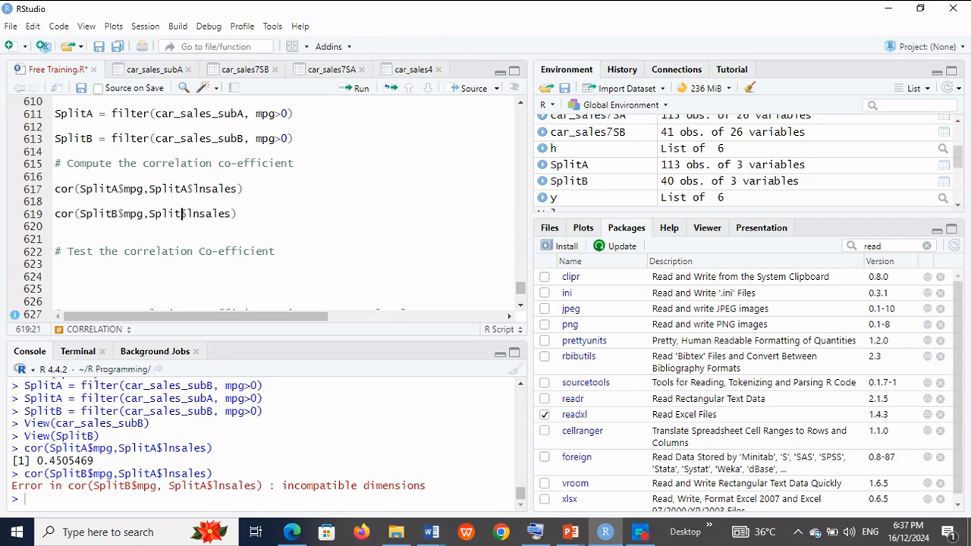
pyautogui.write('B')
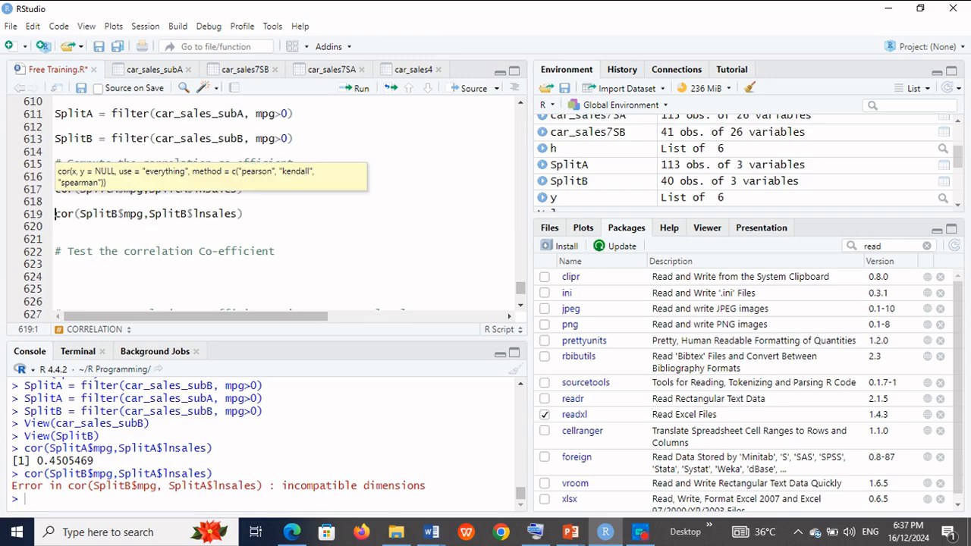
pyautogui.hotkey('ctrl', 'Return')
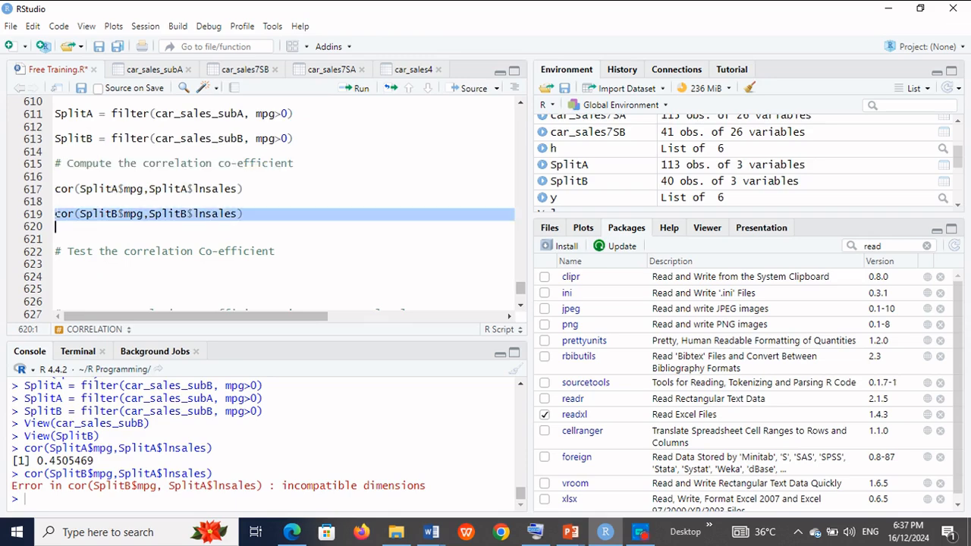
pyautogui.click(361, 96)
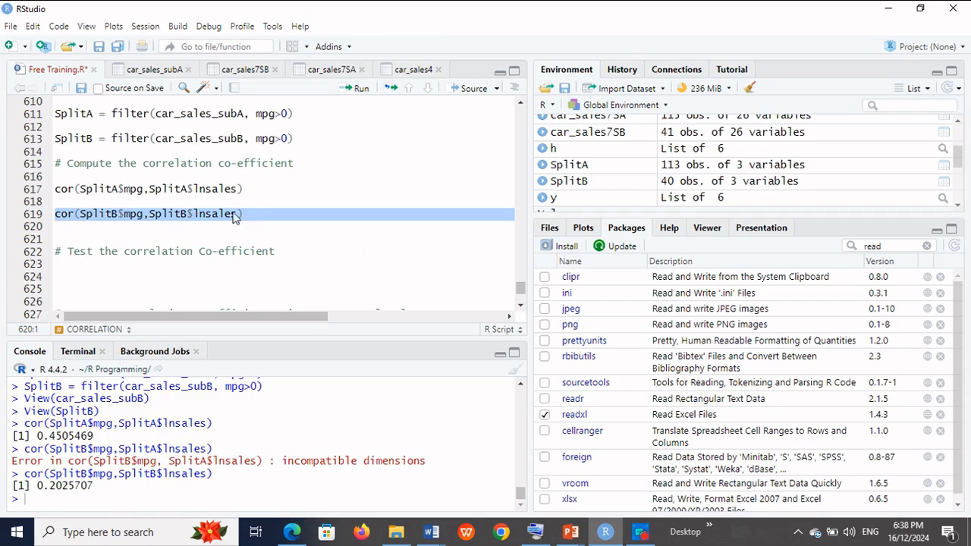
# - Copy the SplitA and SplitB cor() lines to line 624, under the "Test the correlation Co-efficient" comment
pyautogui.press('Left')
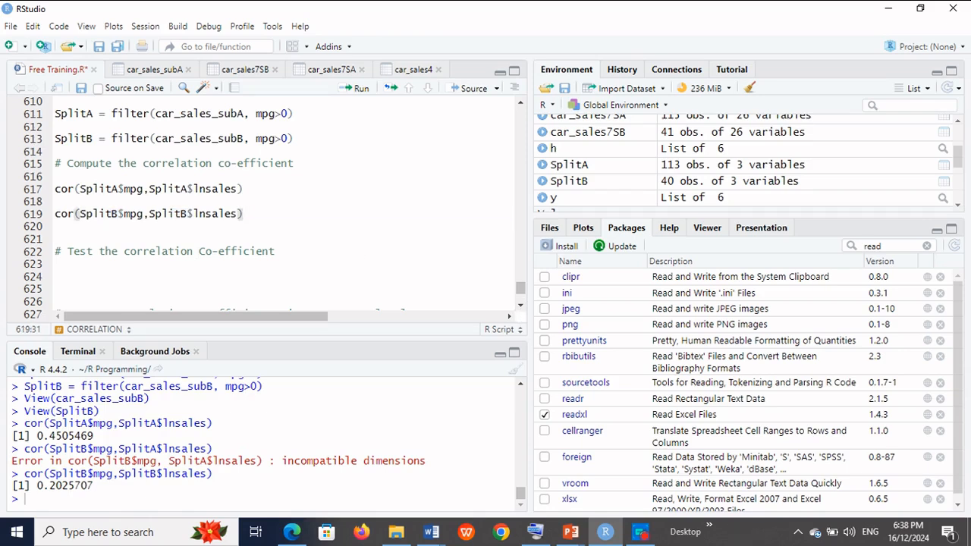
pyautogui.hotkey('shift', 'Up')
pyautogui.hotkey('shift', 'Up')
pyautogui.hotkey('shift', 'Up')
pyautogui.hotkey('ctrl', 'c')
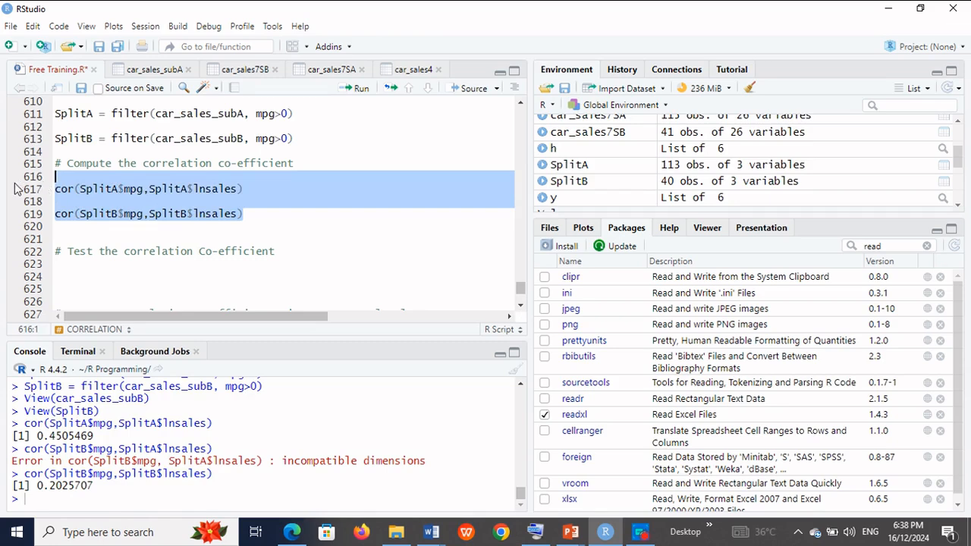
pyautogui.click(54, 277)
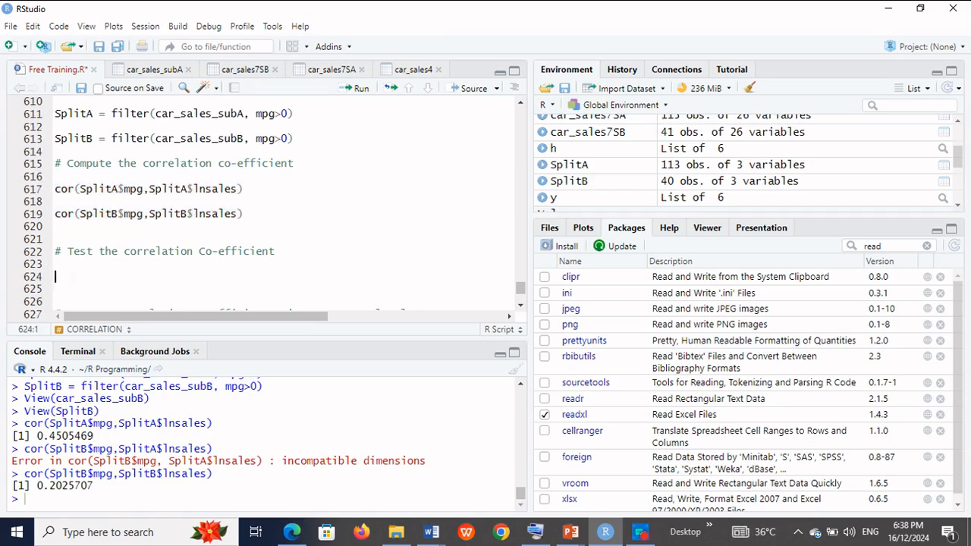
pyautogui.hotkey('ctrl', 'v')
# - Change the function in both copied lines, 625 and 627, from cor to cor.test
pyautogui.click(75, 279)
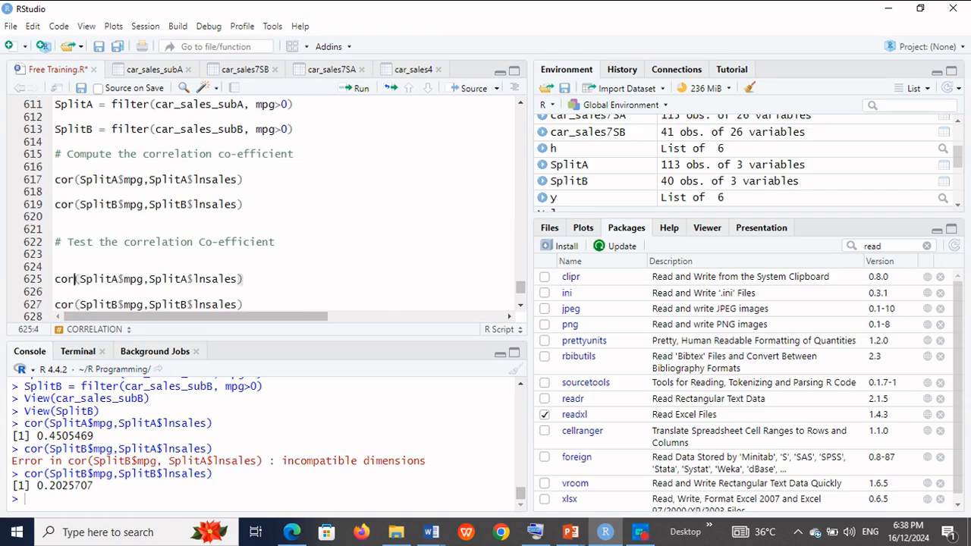
pyautogui.write('.t')
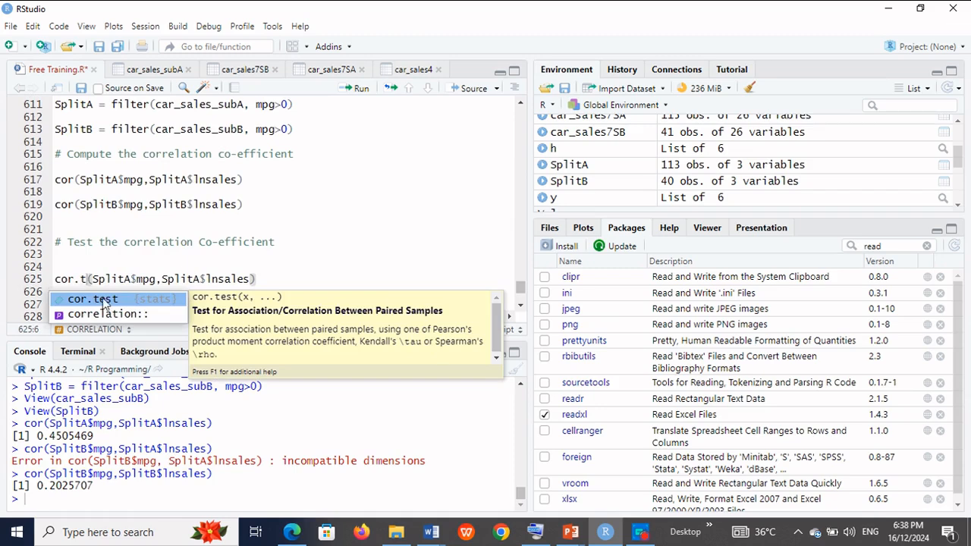
pyautogui.click(107, 303)
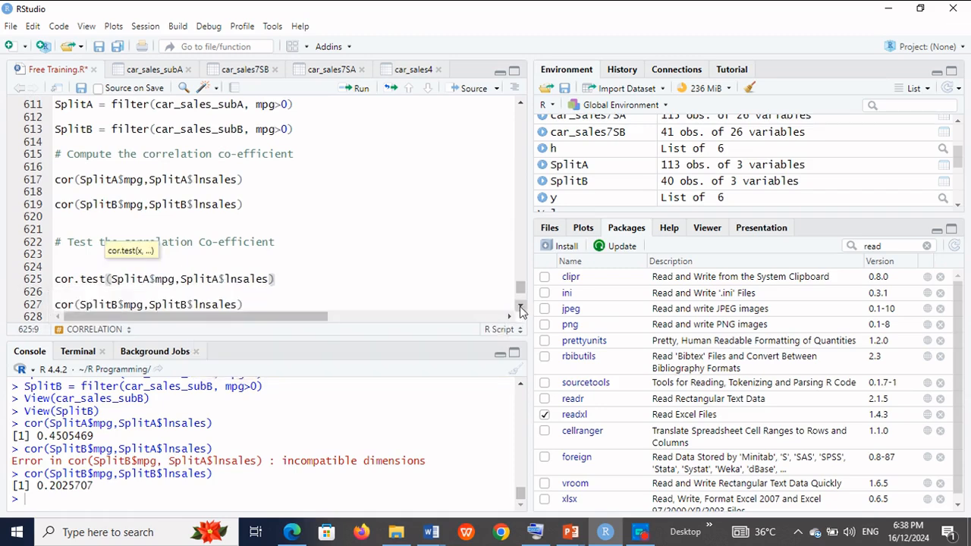
pyautogui.scroll(-2, 520, 307)
pyautogui.click(74, 249)
pyautogui.write('.t')
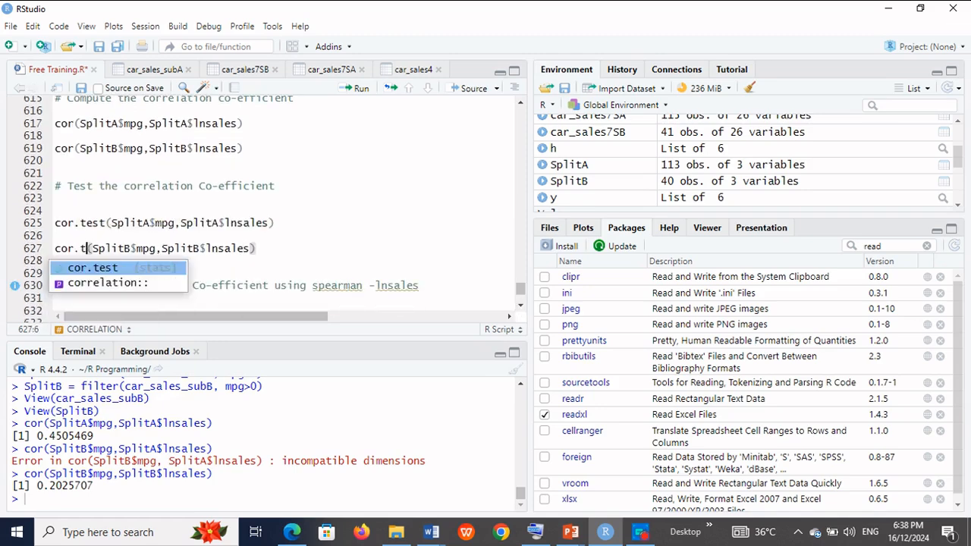
pyautogui.press('Return')
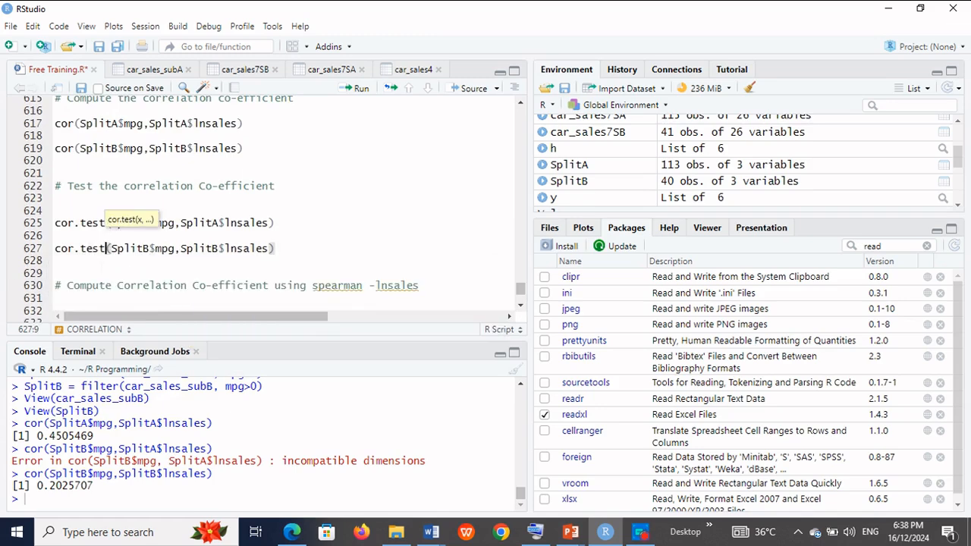
# - Run the SplitA cor.test line and highlight the p-value in its console output
pyautogui.moveTo(275, 223); pyautogui.dragTo(28, 226)
pyautogui.click(364, 91)
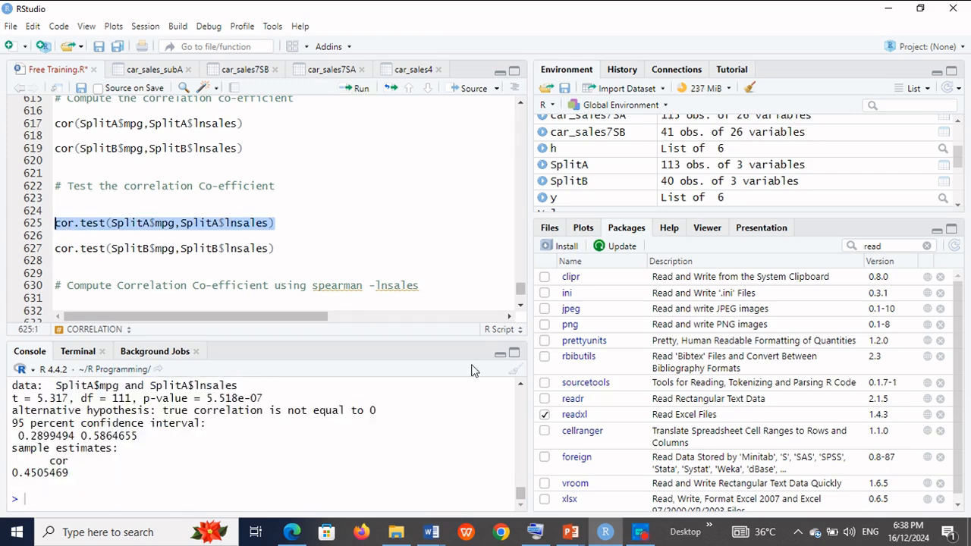
pyautogui.moveTo(265, 398); pyautogui.dragTo(138, 398)
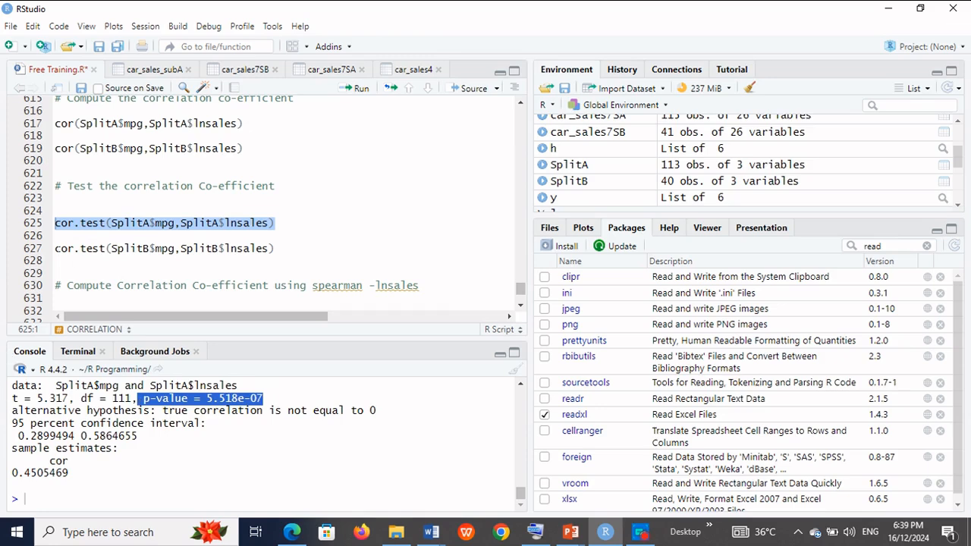
# - Run the SplitB cor.test line and highlight the p-value in its console output
pyautogui.click(55, 248)
pyautogui.moveTo(55, 248); pyautogui.dragTo(275, 248)
pyautogui.click(357, 89)
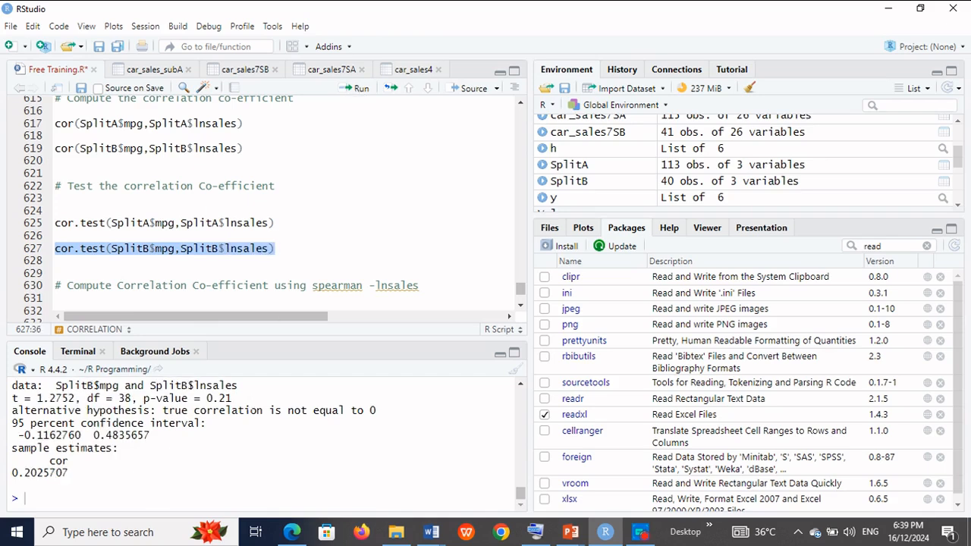
pyautogui.moveTo(231, 398); pyautogui.dragTo(140, 400)
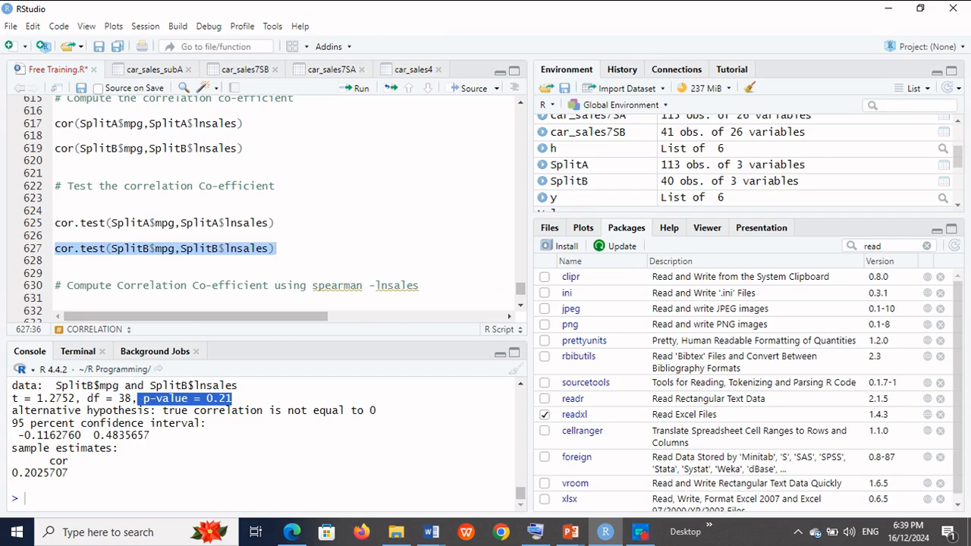
# - Copy both cor.test lines to line 632, under the comment about computing the coefficient using spearman
pyautogui.click(521, 305)
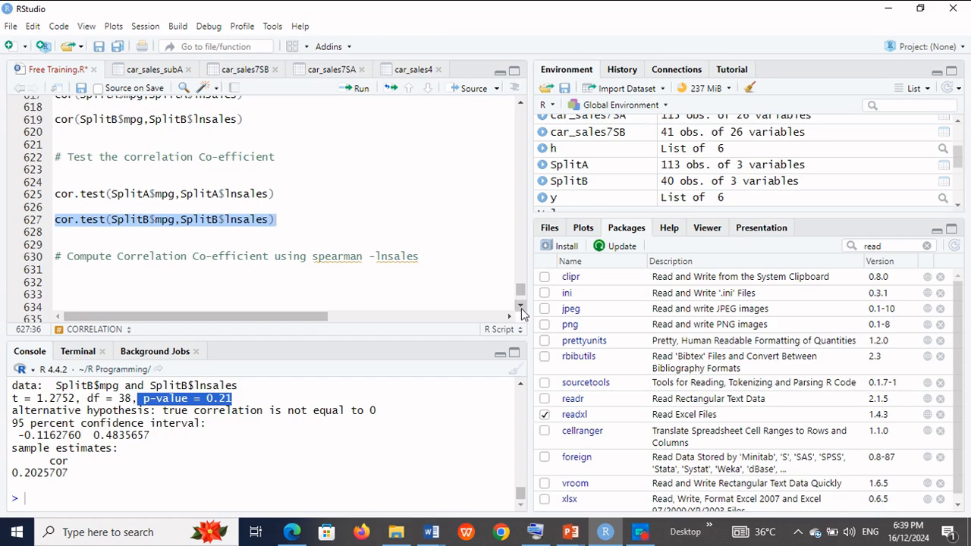
pyautogui.click(521, 306)
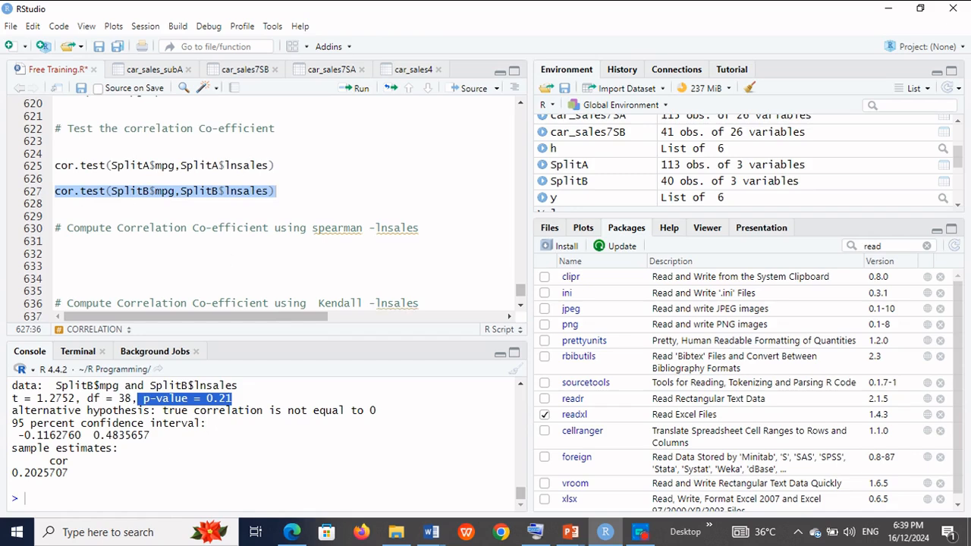
pyautogui.click(284, 194)
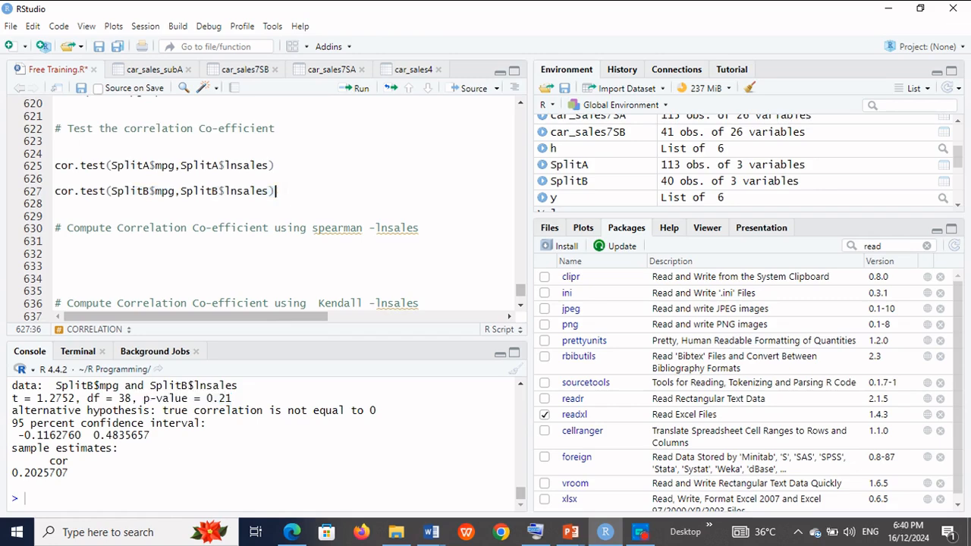
pyautogui.moveTo(277, 191); pyautogui.dragTo(12, 167)
pyautogui.hotkey('ctrl', 'c')
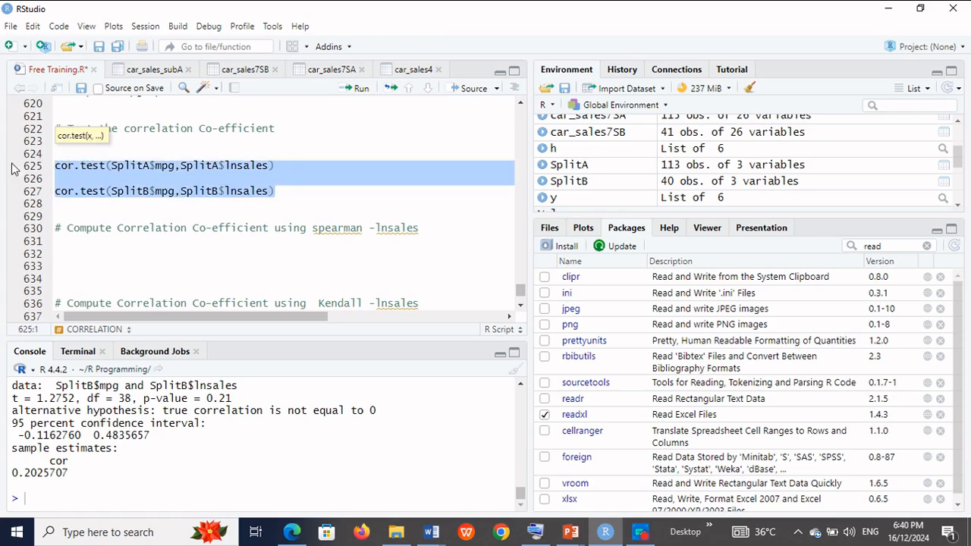
pyautogui.click(64, 254)
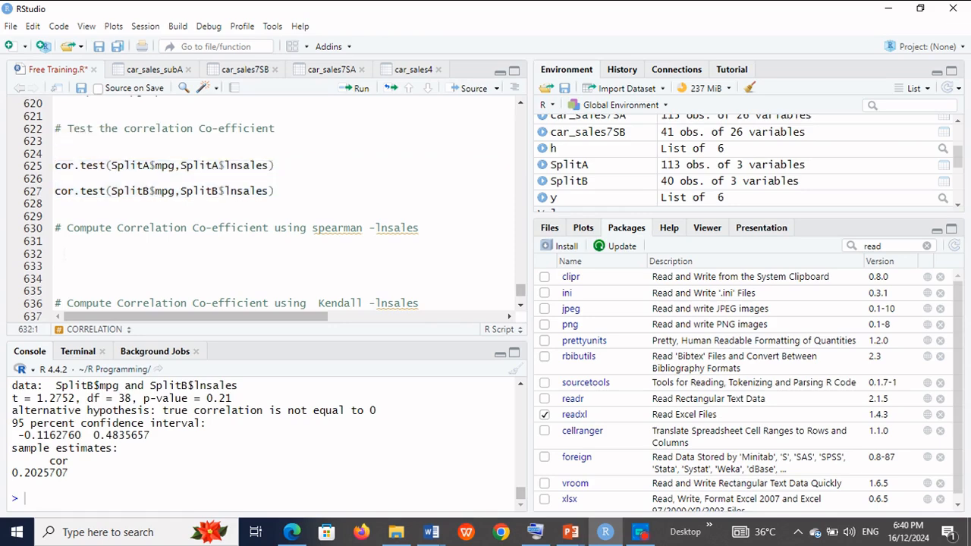
pyautogui.hotkey('ctrl', 'v')
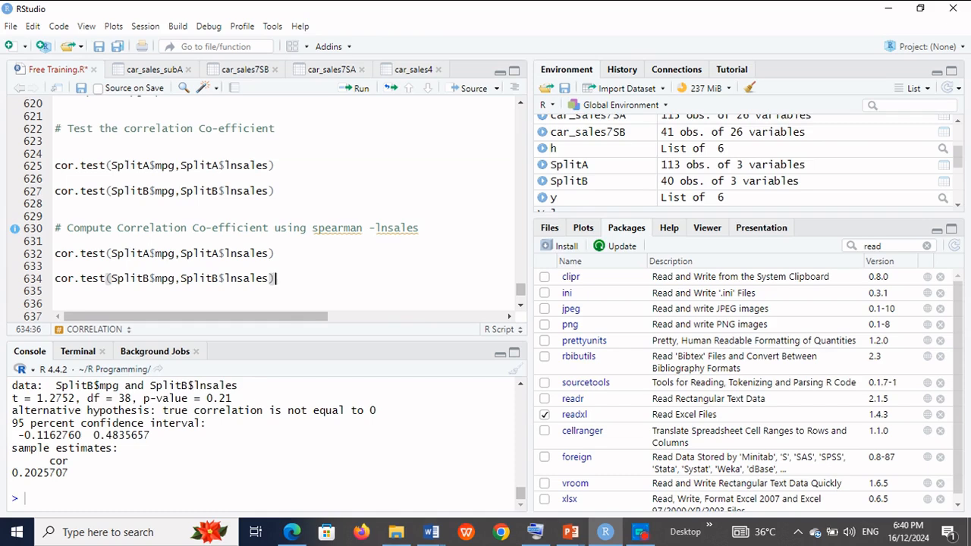
# - Add the argument method = "spearman" to the SplitA cor.test call on line 632
pyautogui.click(270, 255)
pyautogui.write(', method')
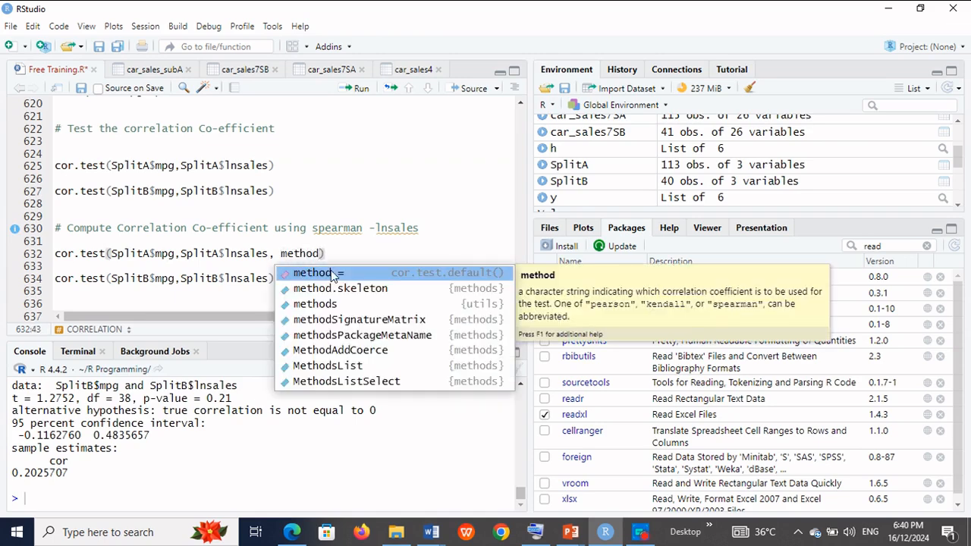
pyautogui.press('Tab')
pyautogui.write('"spearman')
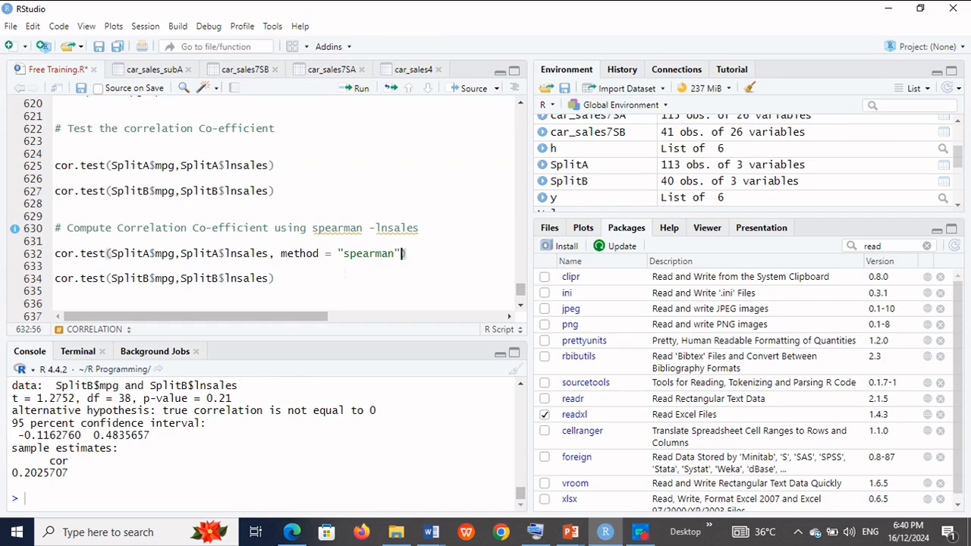
# - Copy the method = "spearman" argument from line 632 into the SplitB cor.test call on line 634
pyautogui.hotkey('shift', 'Left')
pyautogui.hotkey('shift', 'Left')
pyautogui.hotkey('shift', 'Left')
pyautogui.hotkey('shift', 'Left')
pyautogui.hotkey('shift', 'Left')
pyautogui.hotkey('shift', 'Left')
pyautogui.hotkey('shift', 'Left')
pyautogui.hotkey('shift', 'Left')
pyautogui.hotkey('shift', 'Left')
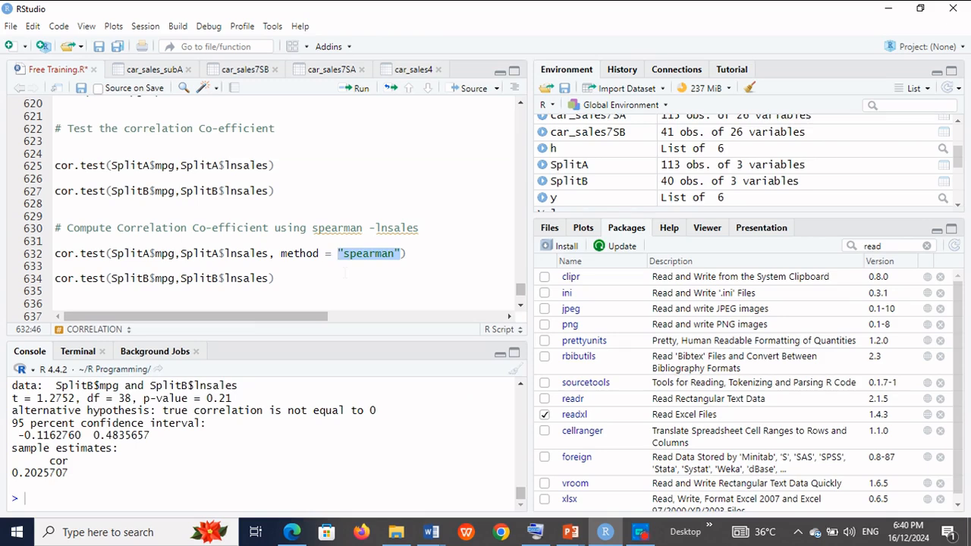
pyautogui.hotkey('shift', 'Left')
pyautogui.hotkey('shift', 'Left')
pyautogui.hotkey('shift', 'Left')
pyautogui.hotkey('shift', 'Left')
pyautogui.hotkey('shift', 'Left')
pyautogui.hotkey('shift', 'Left')
pyautogui.hotkey('shift', 'Left')
pyautogui.hotkey('shift', 'Left')
pyautogui.hotkey('shift', 'Left')
pyautogui.hotkey('ctrl', 'c')
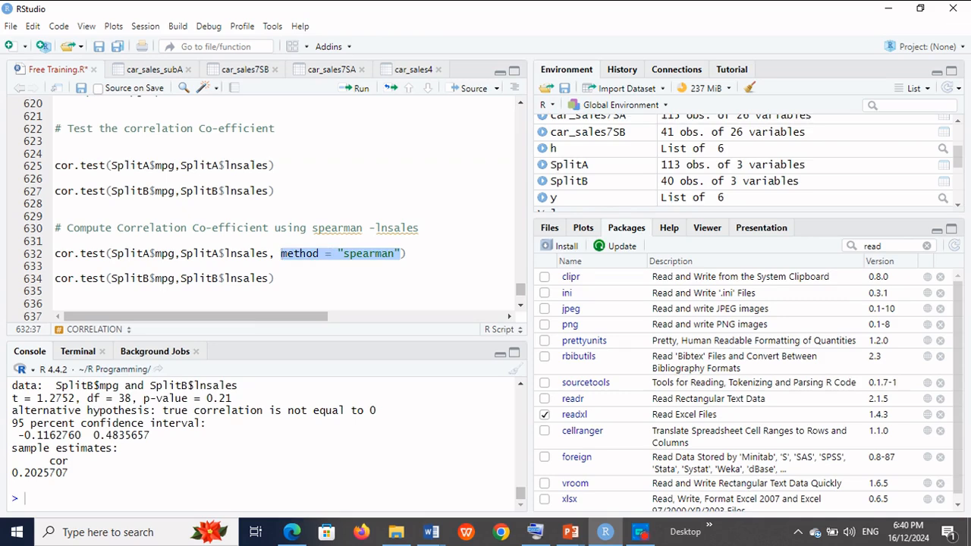
pyautogui.click(270, 279)
pyautogui.write(',')
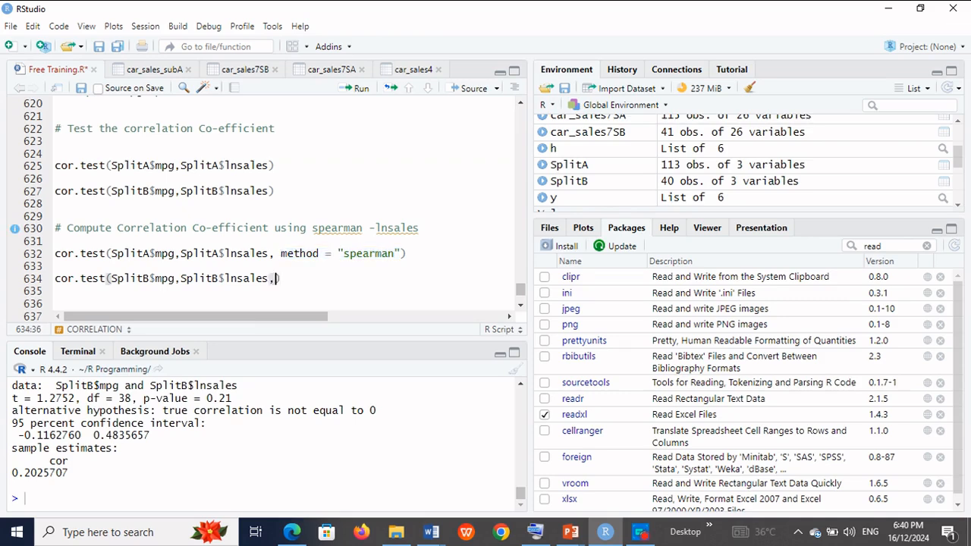
pyautogui.hotkey('ctrl', 'v')
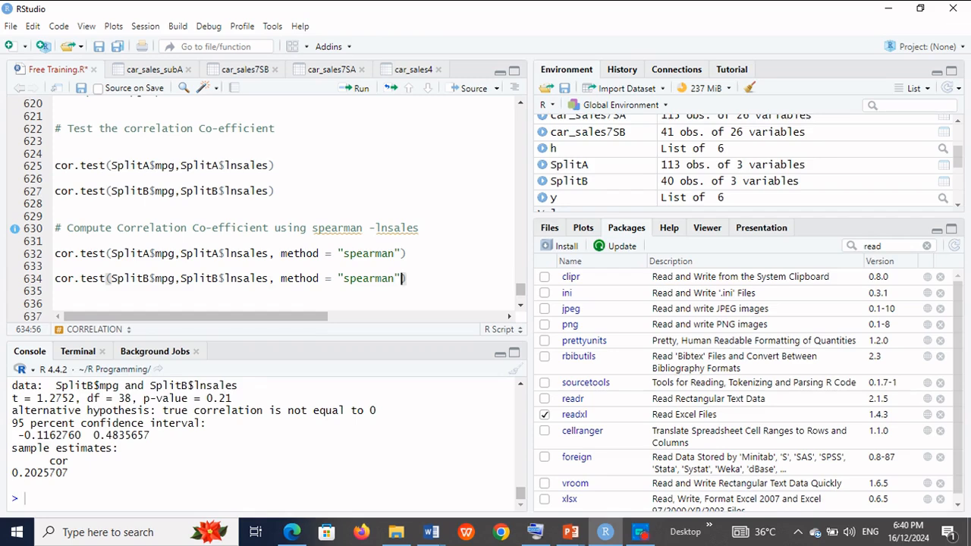
# - Run the SplitA Spearman cor.test on line 632 and highlight the p-value in the console output
pyautogui.moveTo(55, 254); pyautogui.dragTo(407, 254)
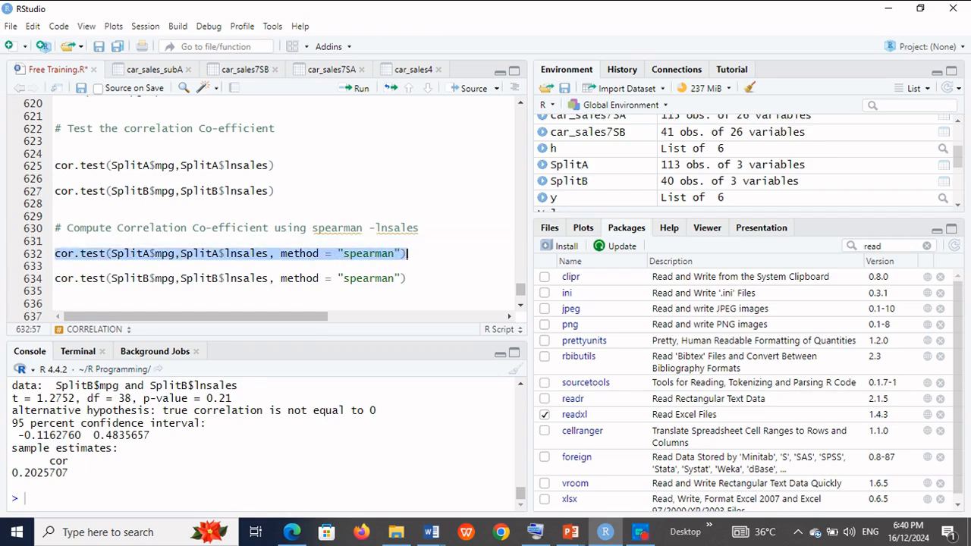
pyautogui.click(361, 91)
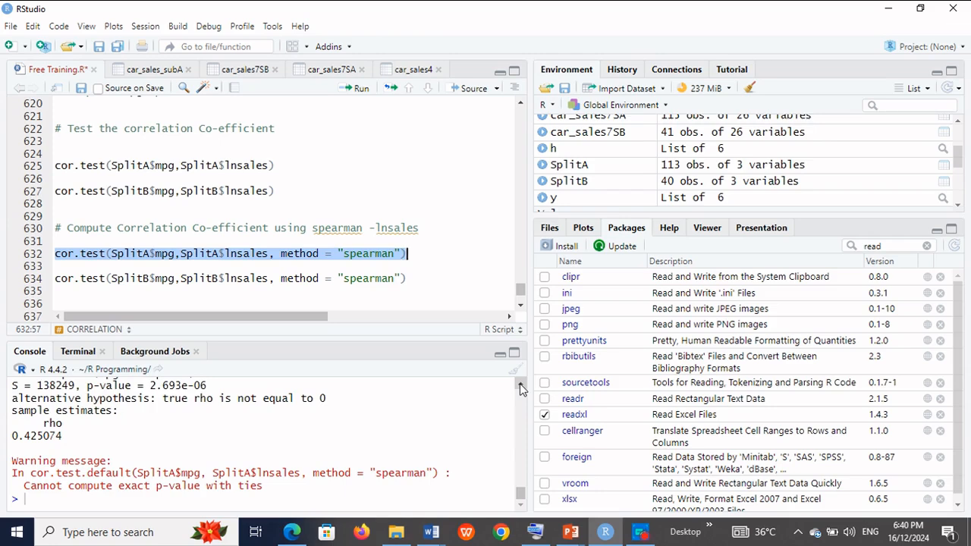
pyautogui.scroll(1, 522, 387)
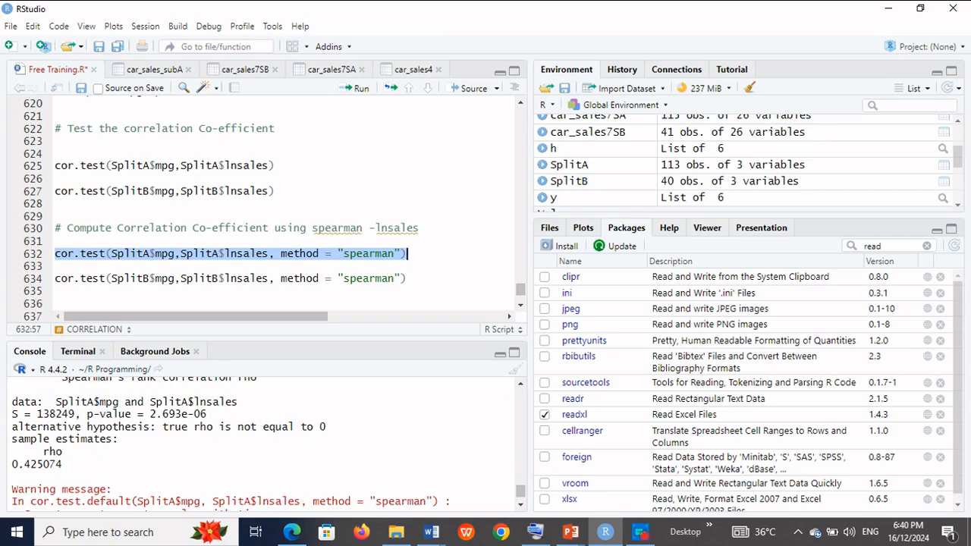
pyautogui.moveTo(175, 414); pyautogui.dragTo(87, 414)
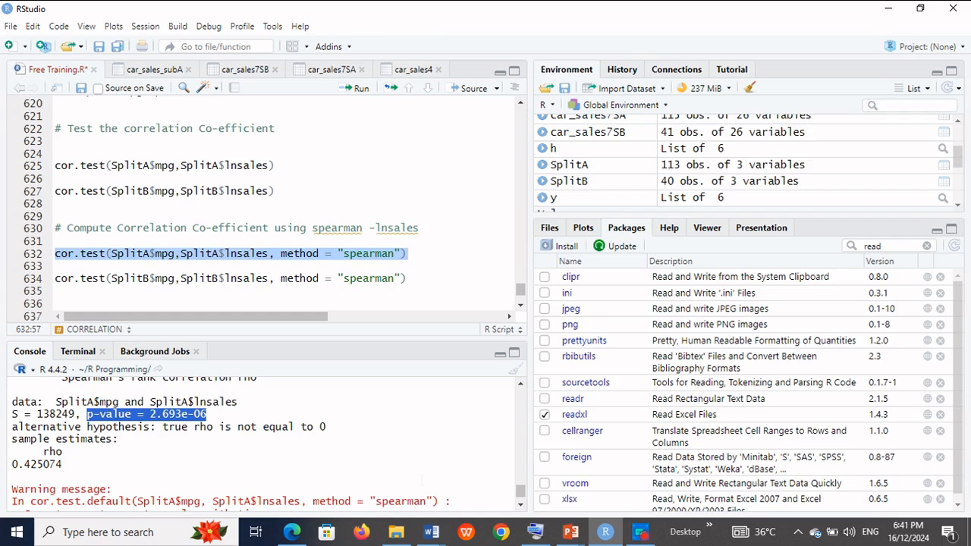
# - Highlight the rho estimate and the p-value in the SplitA Spearman output in the console
pyautogui.scroll(-1, 422, 481)
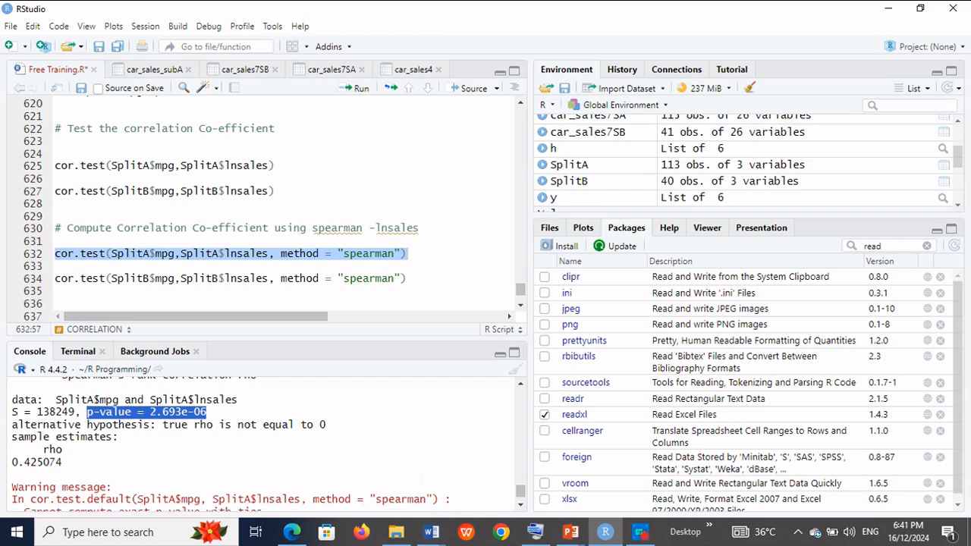
pyautogui.click(422, 481)
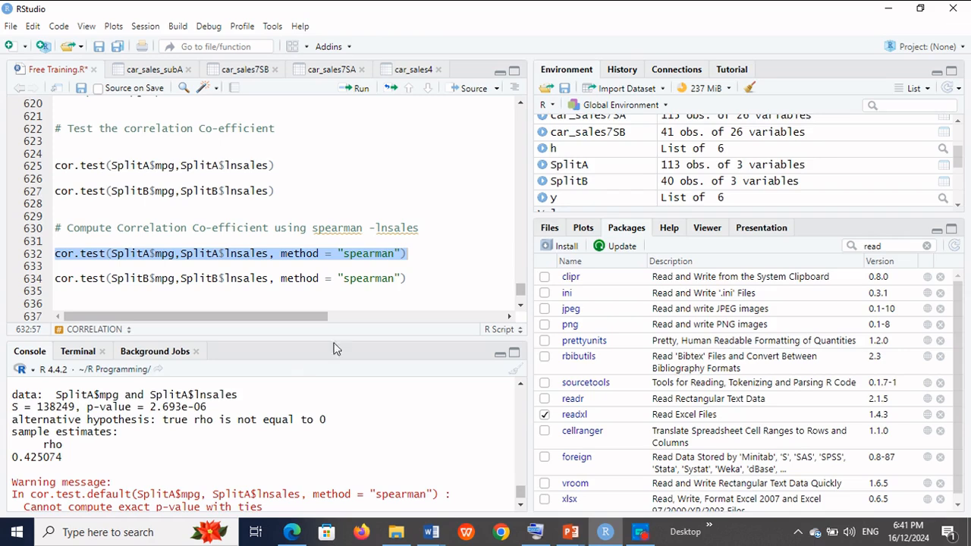
pyautogui.moveTo(56, 457)
pyautogui.mouseDown()
pyautogui.moveTo(15, 395)
pyautogui.moveTo(11, 457)
pyautogui.moveTo(57, 447)
pyautogui.mouseUp()
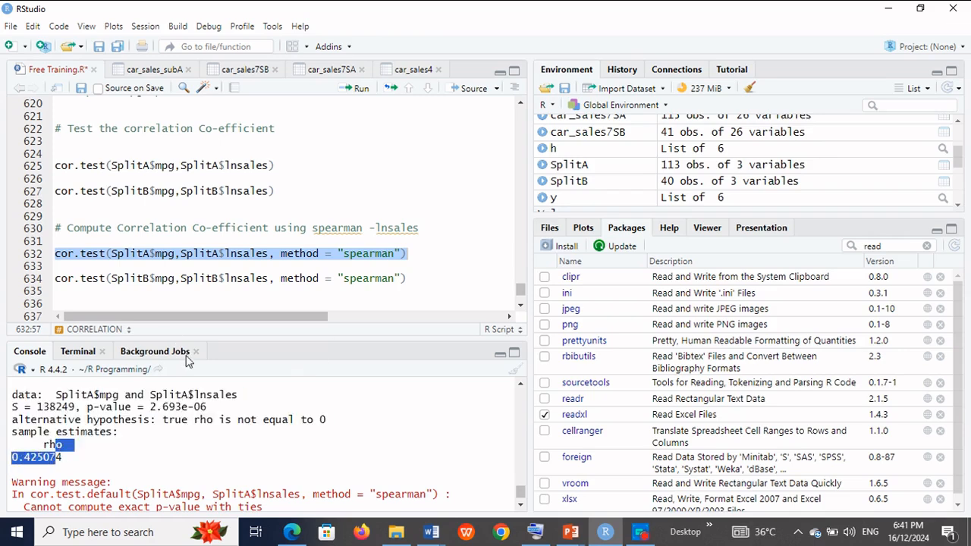
pyautogui.click(190, 440)
pyautogui.moveTo(206, 407); pyautogui.dragTo(144, 408)
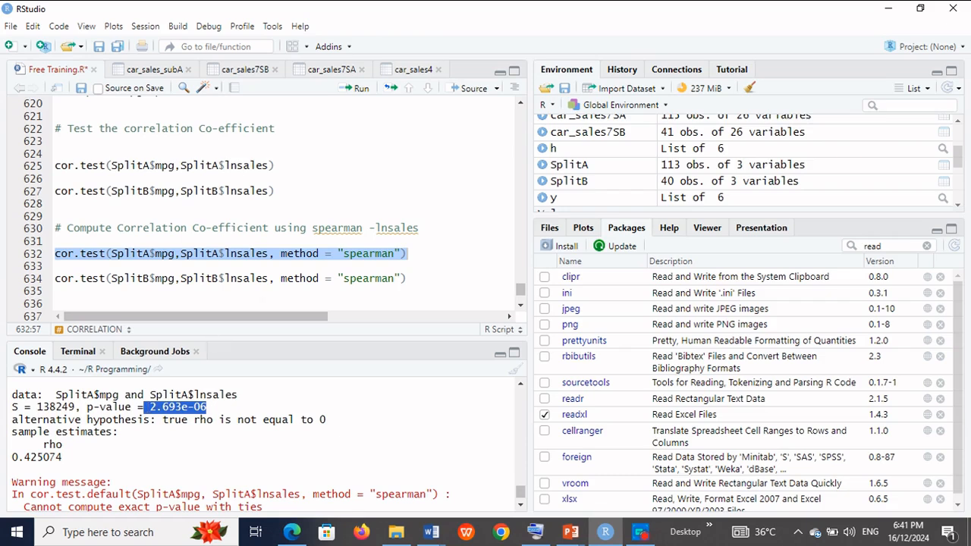
# - Run the SplitB Spearman cor.test on line 634 and review its p-value in the console output
pyautogui.moveTo(408, 278); pyautogui.dragTo(13, 282)
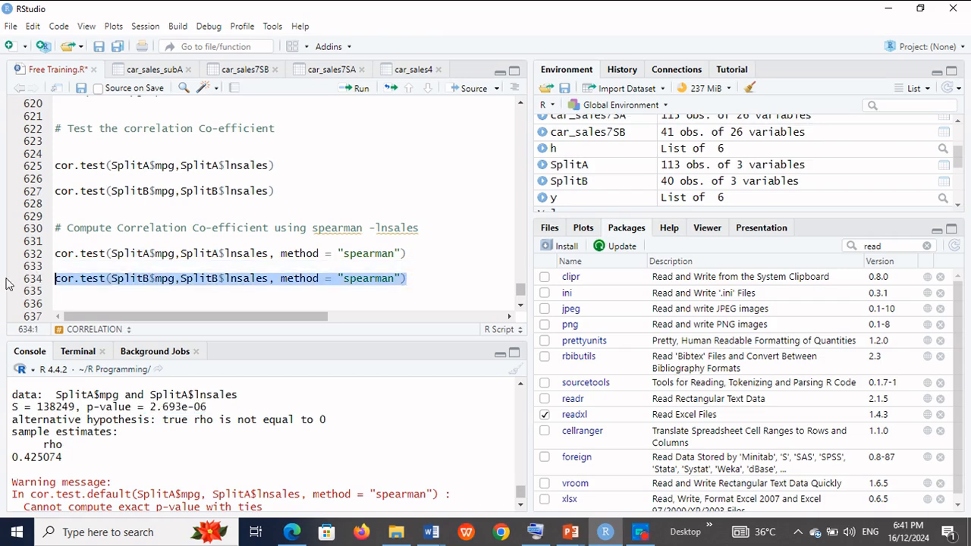
pyautogui.click(362, 90)
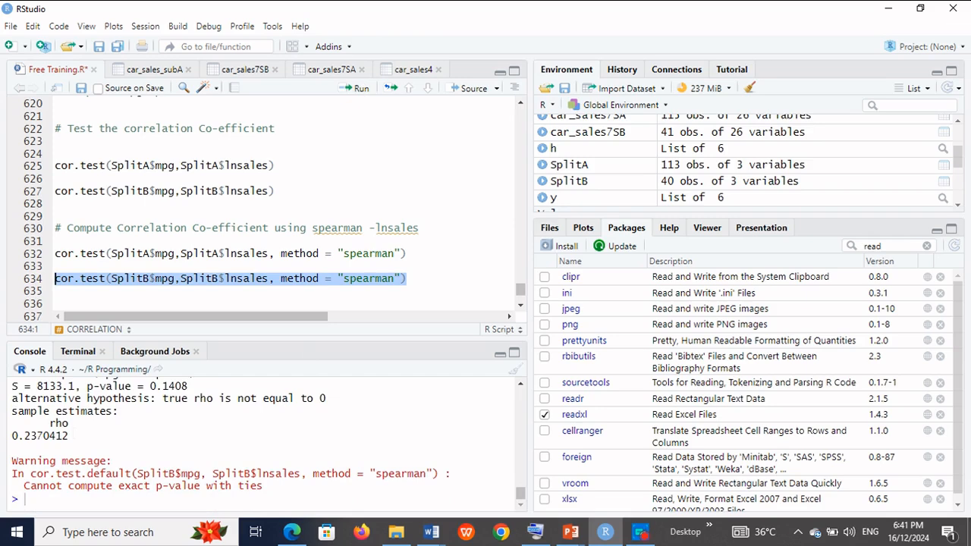
pyautogui.moveTo(194, 387); pyautogui.dragTo(322, 417)
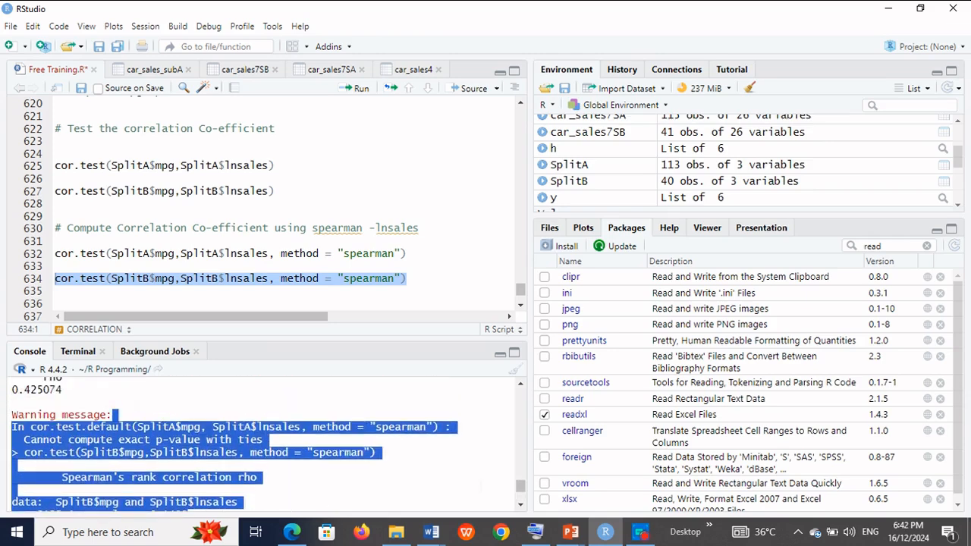
pyautogui.click(522, 505)
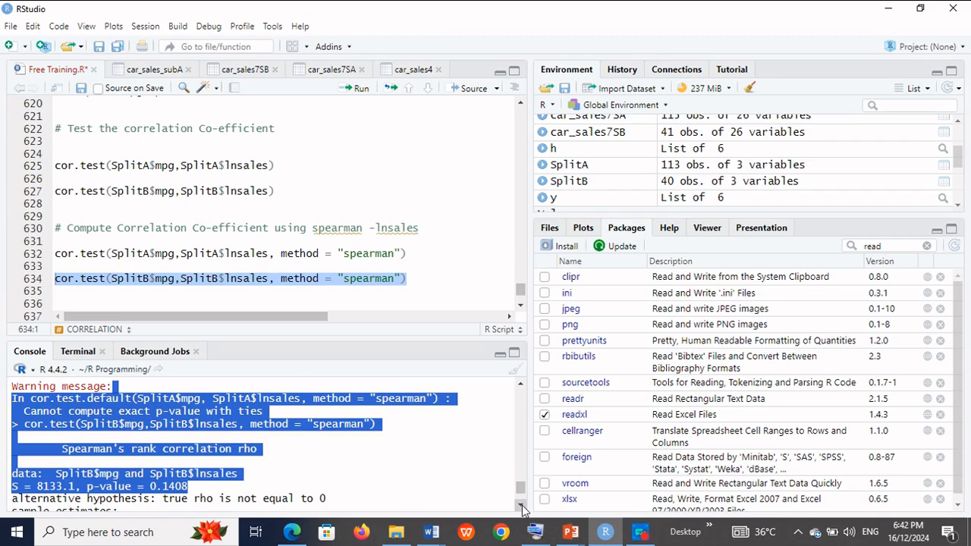
# - Copy both Spearman cor.test lines to line 640, under the comment about computing the coefficient using Kendall for lnsales
pyautogui.click(521, 304)
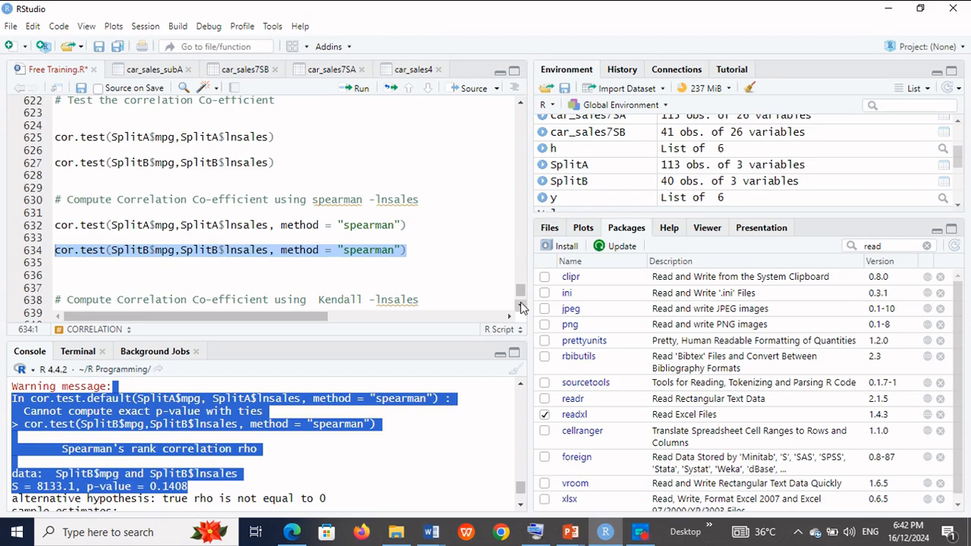
pyautogui.scroll(-1, 521, 307)
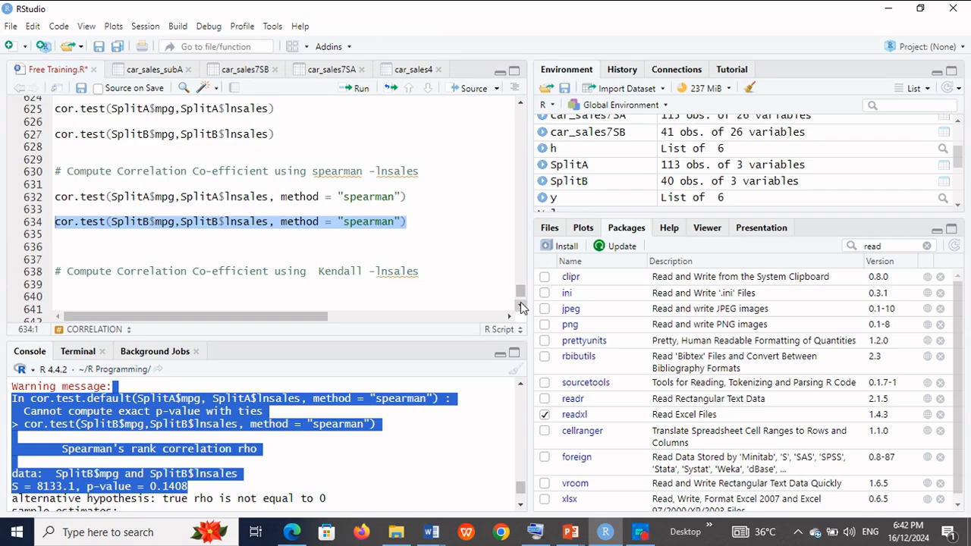
pyautogui.click(521, 306)
pyautogui.click(521, 306)
pyautogui.click(411, 170)
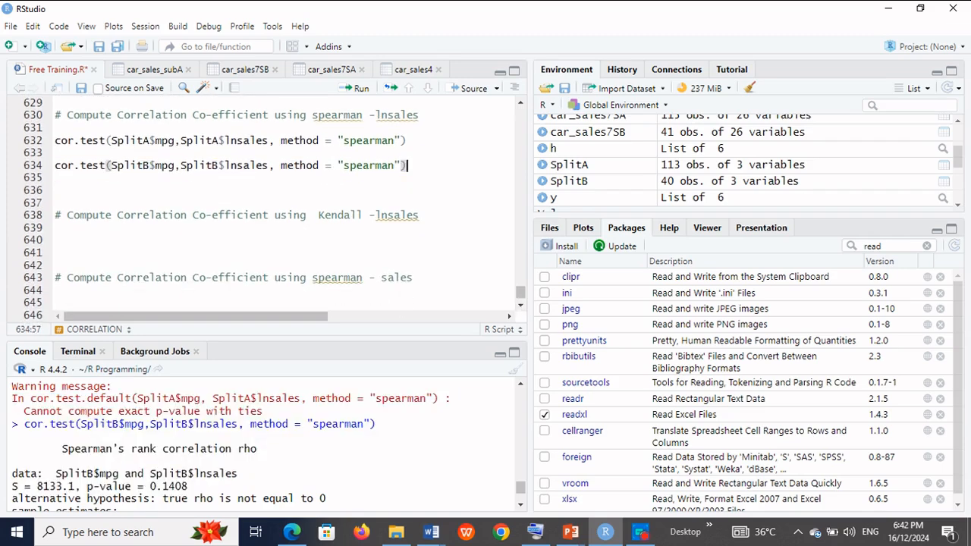
pyautogui.moveTo(410, 168); pyautogui.dragTo(42, 145)
pyautogui.hotkey('ctrl', 'c')
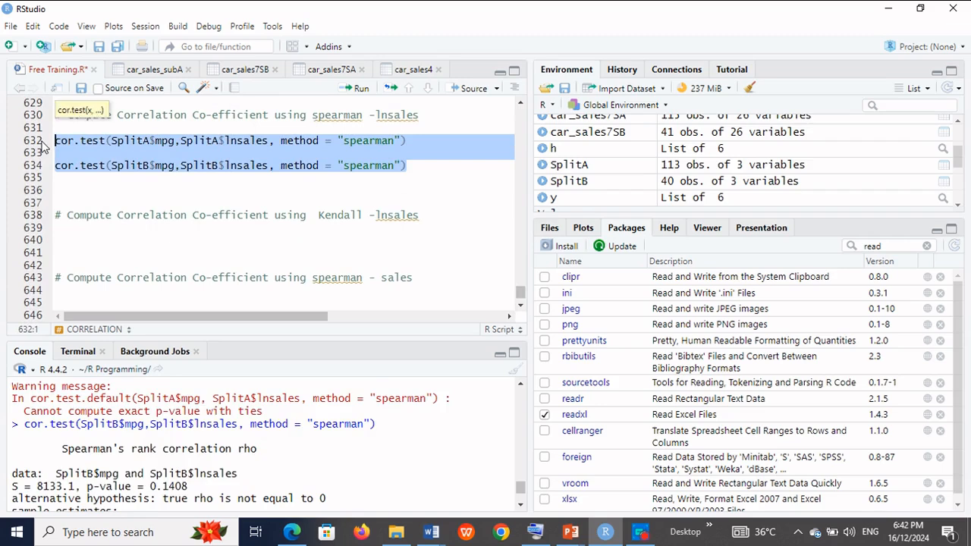
pyautogui.click(56, 240)
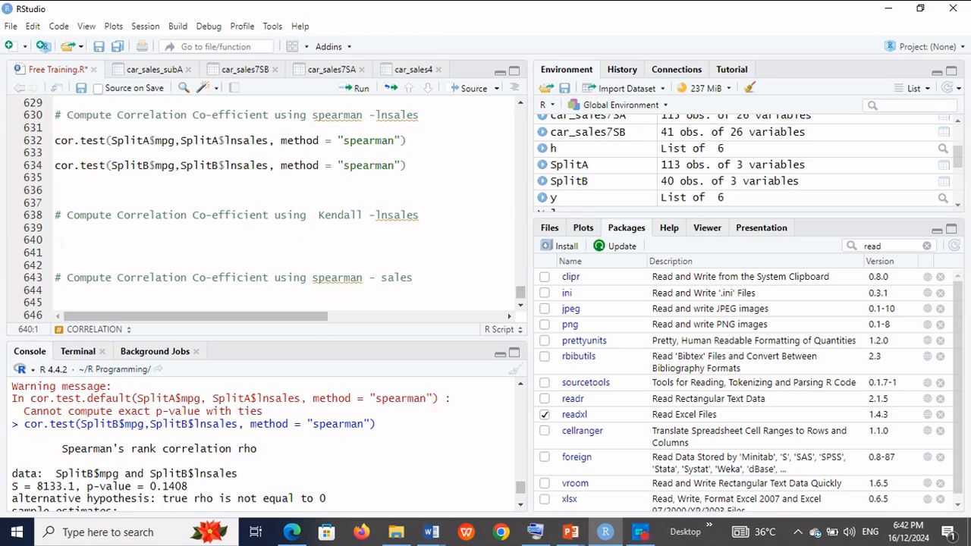
pyautogui.hotkey('ctrl', 'v')
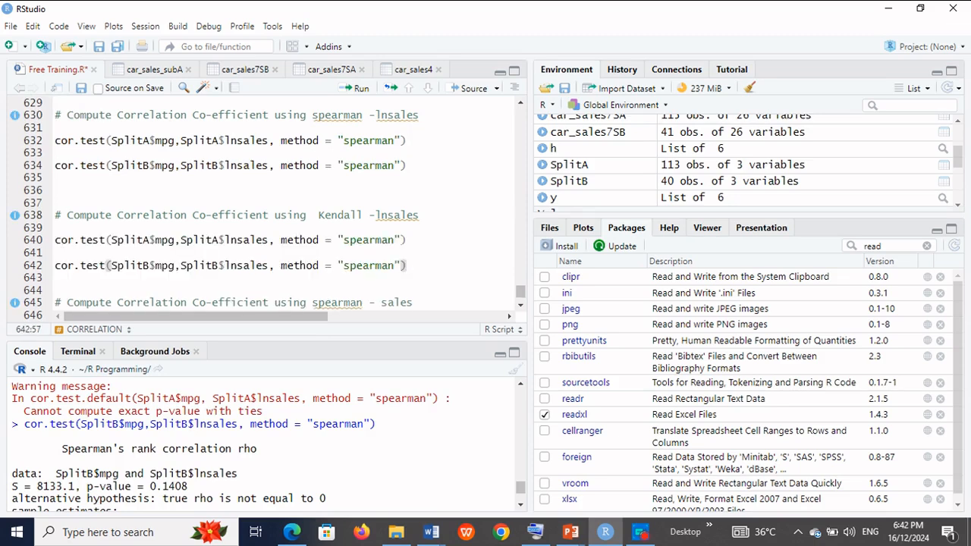
# - Change the method argument of the SplitA cor.test call on line 640 to "kendall"
pyautogui.press('Up')
pyautogui.press('Up')
pyautogui.press('Left')
pyautogui.press('Left')
pyautogui.press('BackSpace')
pyautogui.press('BackSpace')
pyautogui.press('BackSpace')
pyautogui.press('BackSpace')
pyautogui.press('BackSpace')
pyautogui.press('BackSpace')
pyautogui.press('BackSpace')
pyautogui.press('BackSpace')
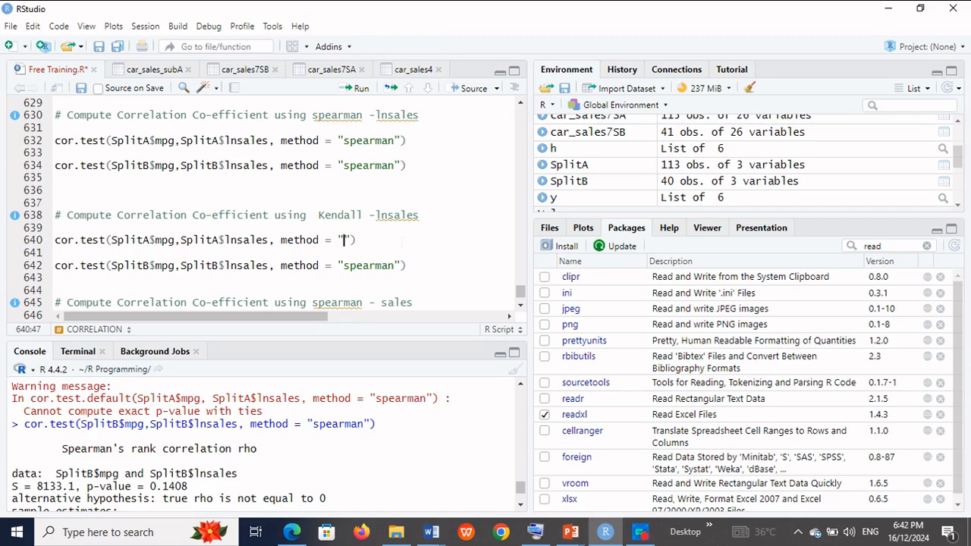
pyautogui.write('kendall')
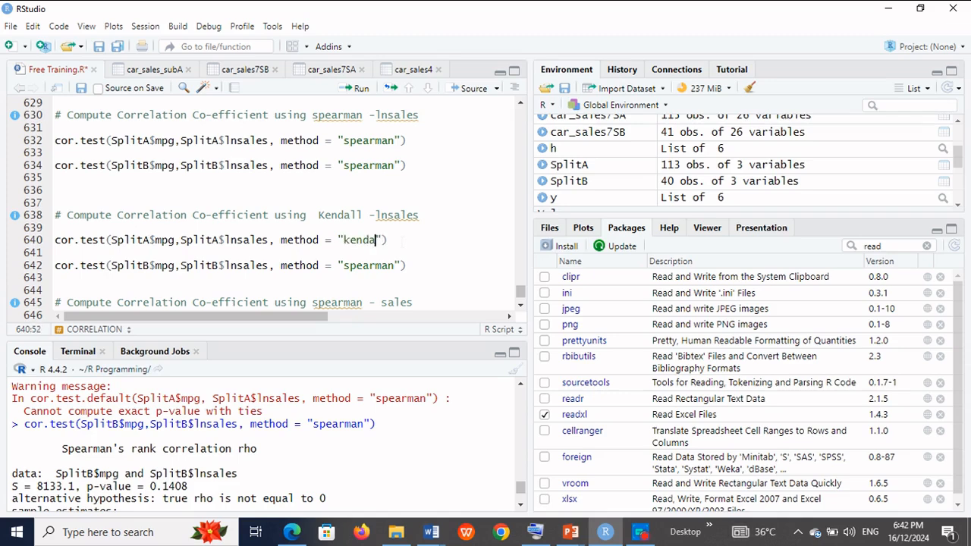
# - Change the method argument of the SplitB cor.test call on line 642 to "kendall"
pyautogui.hotkey('shift', 'Left')
pyautogui.hotkey('shift', 'Left')
pyautogui.hotkey('shift', 'Left')
pyautogui.hotkey('shift', 'Left')
pyautogui.hotkey('shift', 'Left')
pyautogui.hotkey('shift', 'Left')
pyautogui.hotkey('shift', 'Left')
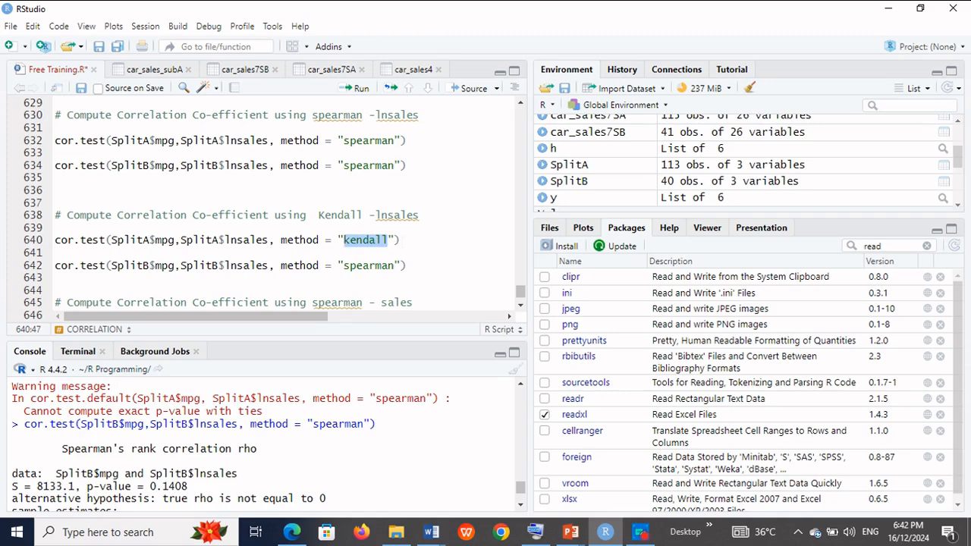
pyautogui.press('Down')
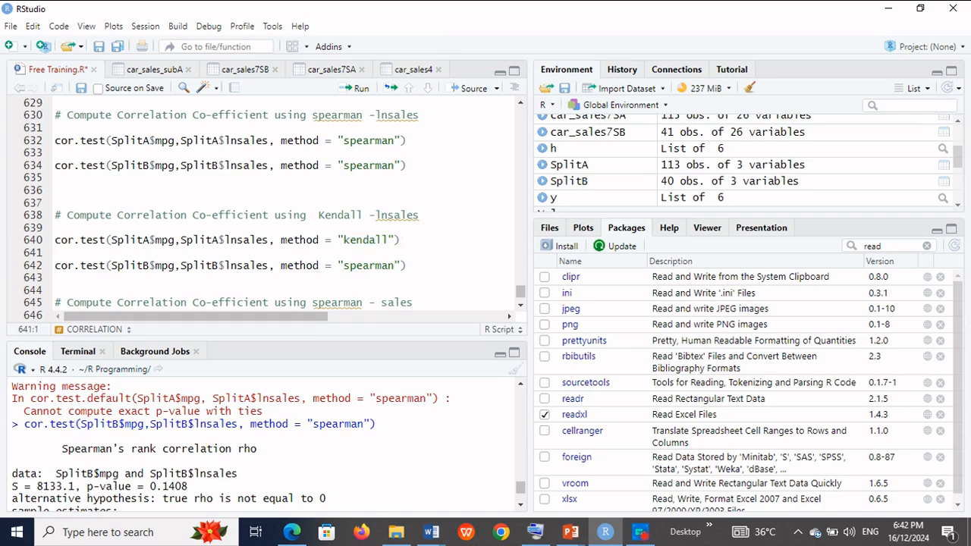
pyautogui.press('Down')
pyautogui.press('Right')
pyautogui.press('Right')
pyautogui.press('Right')
pyautogui.press('Right')
pyautogui.press('Right')
pyautogui.press('Right')
pyautogui.press('Right')
pyautogui.press('Right')
pyautogui.press('Right')
pyautogui.press('Right')
pyautogui.press('Right')
pyautogui.press('Right')
pyautogui.press('Right')
pyautogui.press('Right')
pyautogui.press('Right')
pyautogui.press('Right')
pyautogui.press('Right')
pyautogui.press('Right')
pyautogui.press('Right')
pyautogui.press('Right')
pyautogui.press('Right')
pyautogui.press('Right')
pyautogui.press('Right')
pyautogui.press('Right')
pyautogui.press('Right')
pyautogui.press('Right')
pyautogui.press('Right')
pyautogui.press('Right')
pyautogui.press('Right')
pyautogui.press('Right')
pyautogui.press('Right')
pyautogui.press('Right')
pyautogui.press('Right')
pyautogui.press('Right')
pyautogui.press('Right')
pyautogui.press('Right')
pyautogui.press('Right')
pyautogui.press('BackSpace')
pyautogui.press('BackSpace')
pyautogui.press('BackSpace')
pyautogui.press('BackSpace')
pyautogui.press('BackSpace')
pyautogui.press('BackSpace')
pyautogui.press('BackSpace')
pyautogui.press('BackSpace')
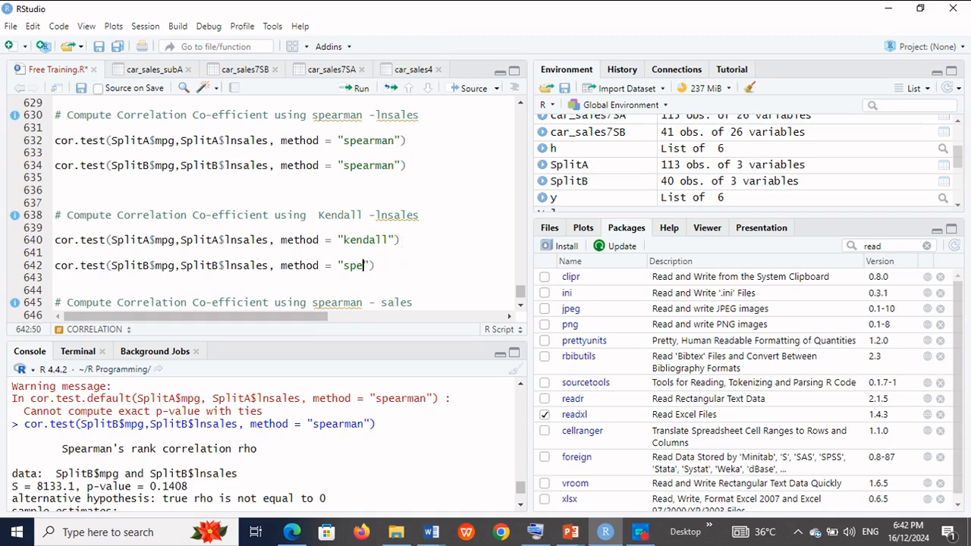
pyautogui.write('kendall')
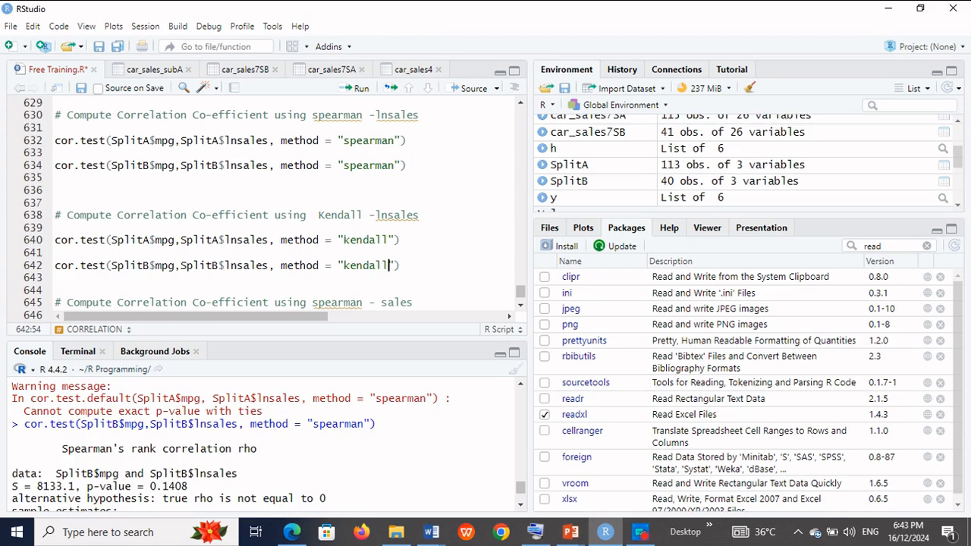
# - Wrap the method value on line 640 in a vector so it reads method = c("kendall")
pyautogui.click(338, 241)
pyautogui.write('c(')
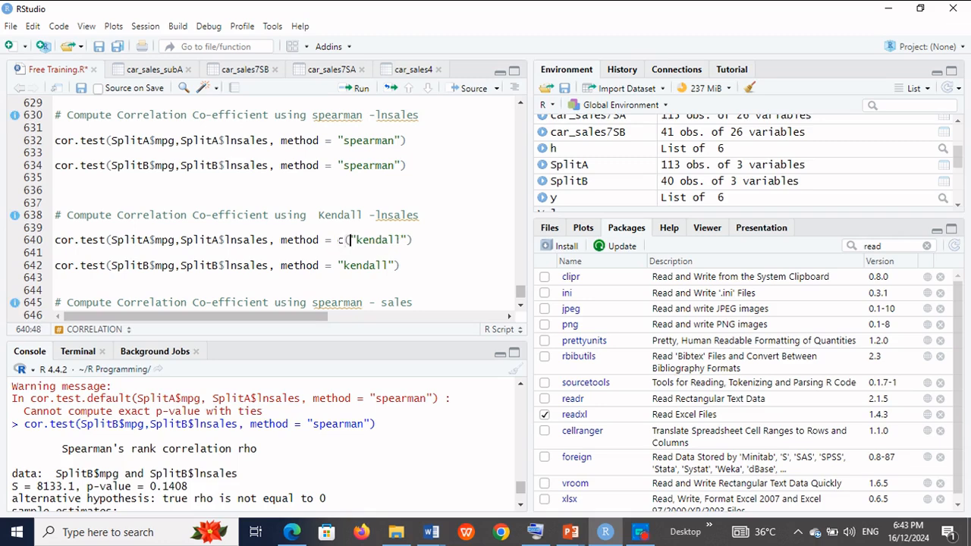
pyautogui.press('Right')
pyautogui.press('Right')
pyautogui.press('Right')
pyautogui.press('Right')
pyautogui.press('Right')
pyautogui.press('Right')
pyautogui.press('Right')
pyautogui.press('Right')
pyautogui.press('Right')
pyautogui.press('Right')
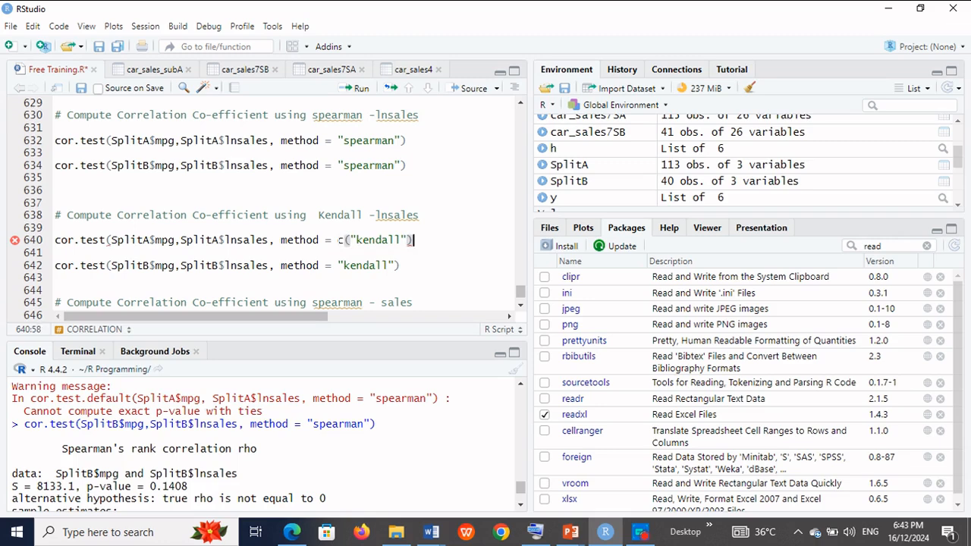
pyautogui.write(')')
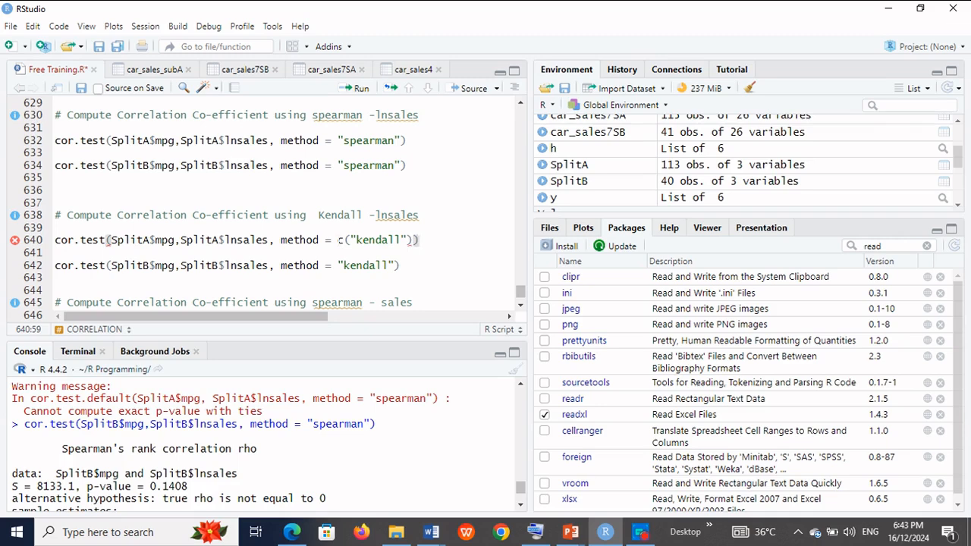
# - Wrap the method value of the SplitB call on line 642 in c() as well, giving c("kendall")
pyautogui.press('Down')
pyautogui.press('Down')
pyautogui.press('End')
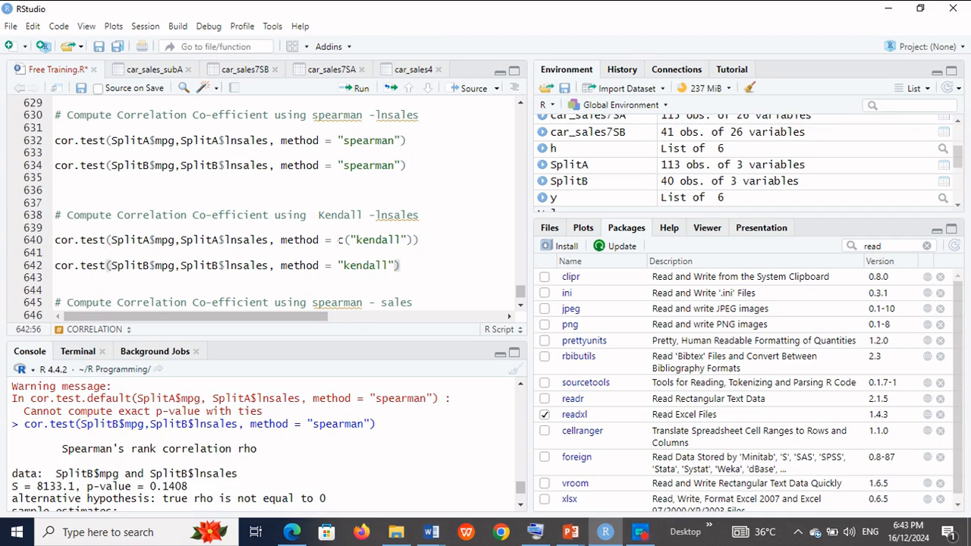
pyautogui.press('Down')
pyautogui.press('Up')
pyautogui.write(')')
pyautogui.press('Left')
pyautogui.press('Left')
pyautogui.press('Left')
pyautogui.press('Left')
pyautogui.press('Left')
pyautogui.press('Left')
pyautogui.press('Left')
pyautogui.press('Left')
pyautogui.press('Left')
pyautogui.press('Left')
pyautogui.press('Left')
pyautogui.write('(')
pyautogui.press('Left')
pyautogui.write('c')
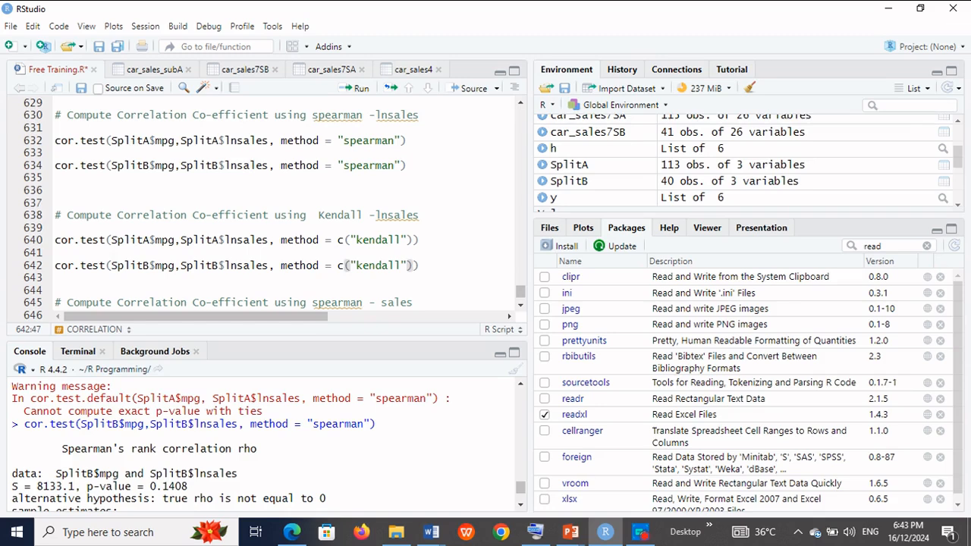
# - Run the SplitA Kendall cor.test on line 640 and highlight the p-value in the console output
pyautogui.click(54, 240)
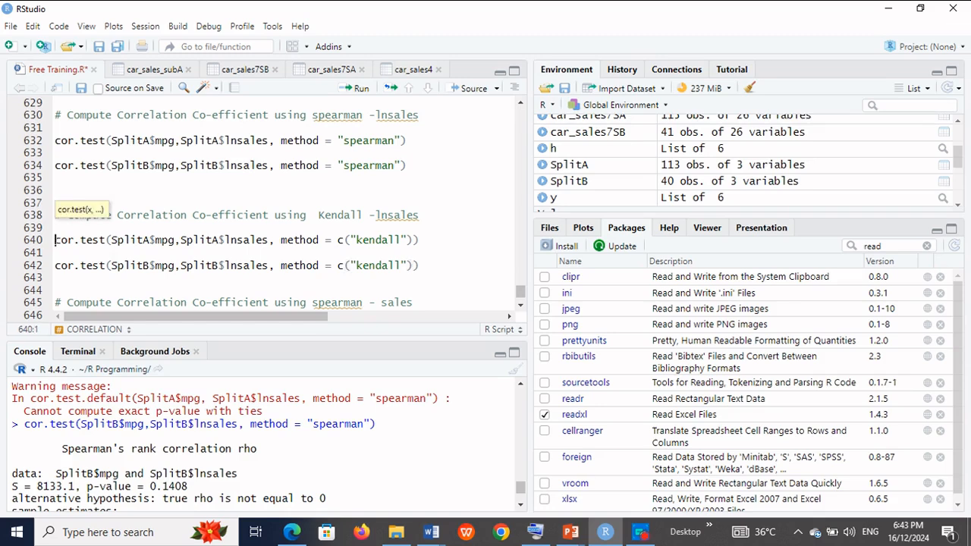
pyautogui.hotkey('shift', 'Down')
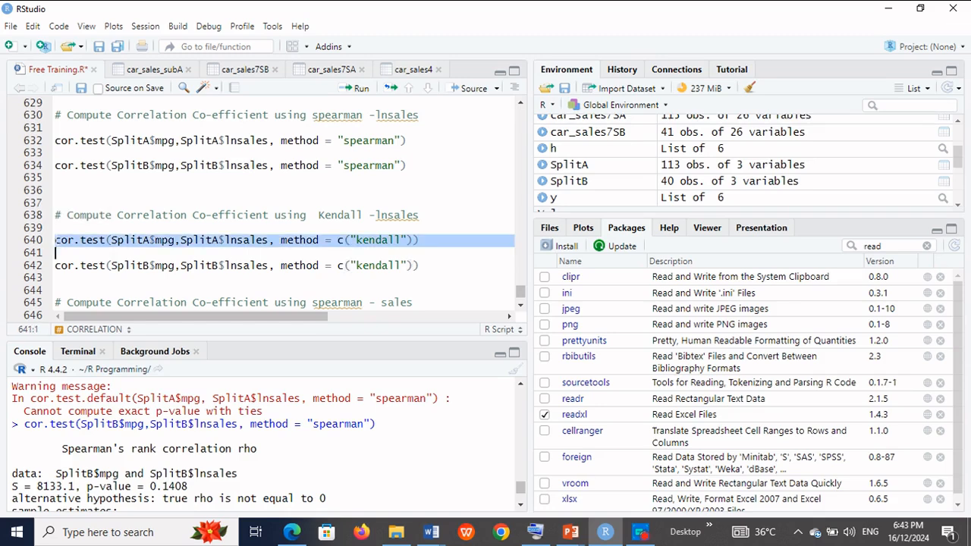
pyautogui.click(369, 95)
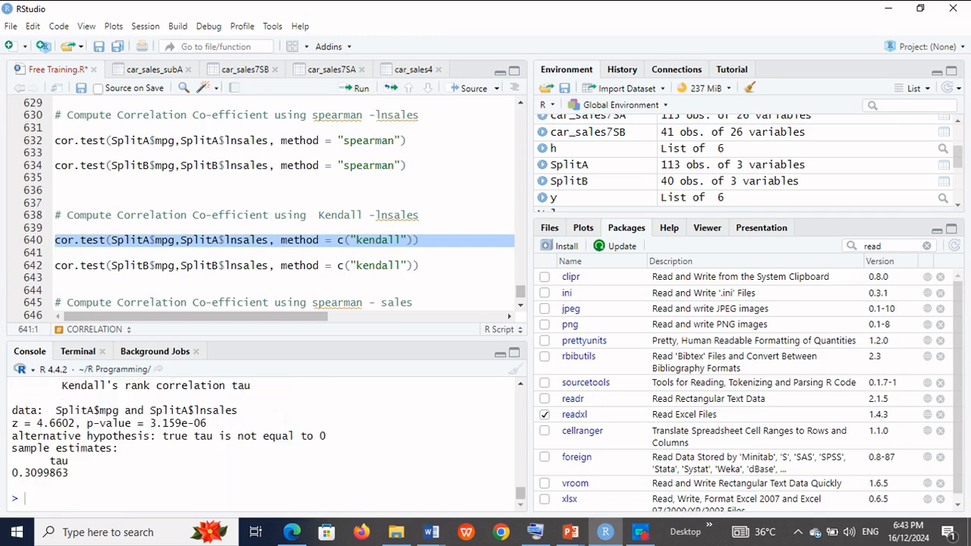
pyautogui.moveTo(207, 423); pyautogui.dragTo(86, 423)
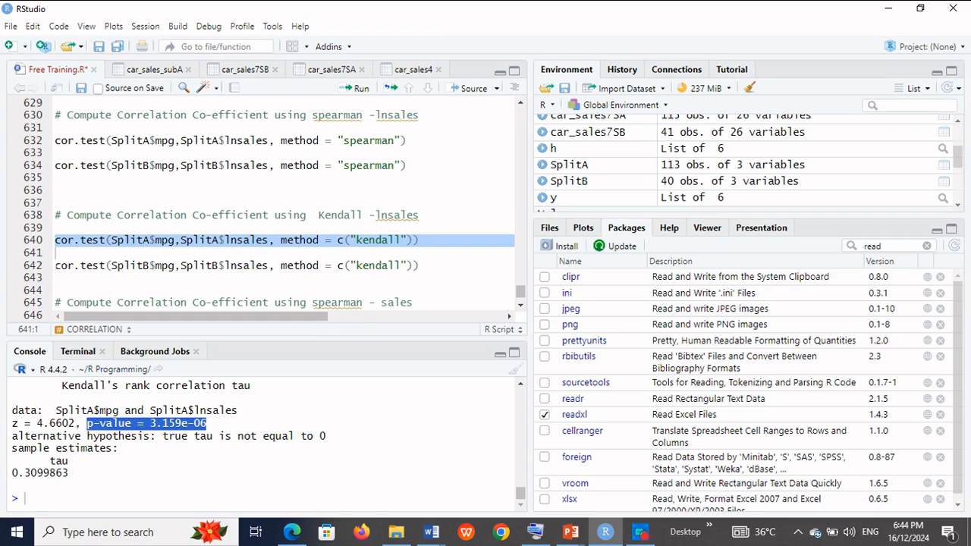
# - Run the SplitB Kendall cor.test on line 642 and review its output in the console
pyautogui.press('Down')
pyautogui.hotkey('shift', 'Down')
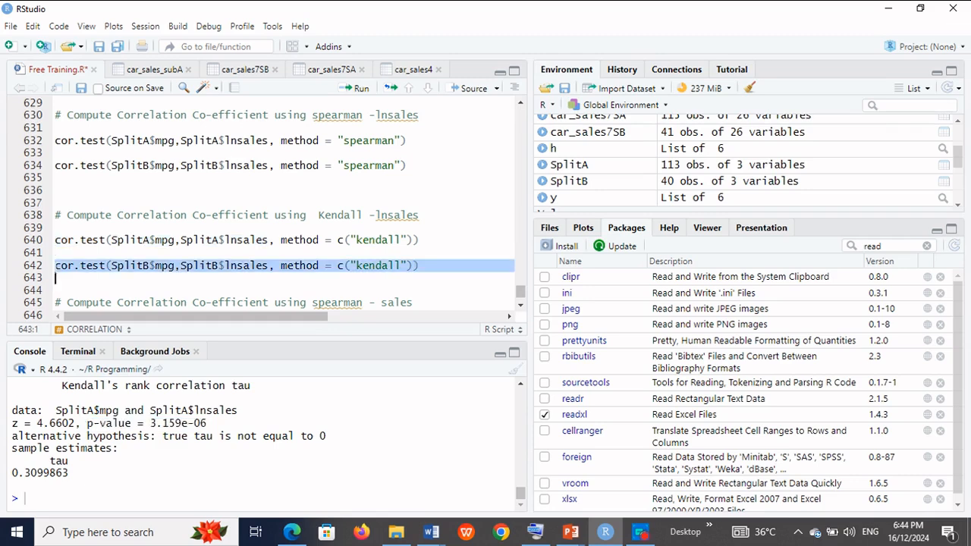
pyautogui.click(364, 91)
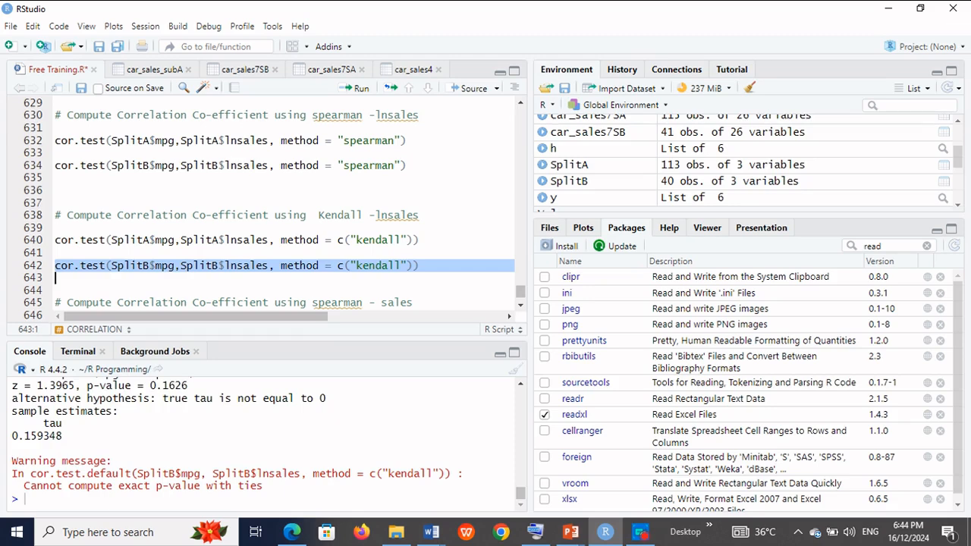
pyautogui.moveTo(263, 487); pyautogui.dragTo(114, 390)
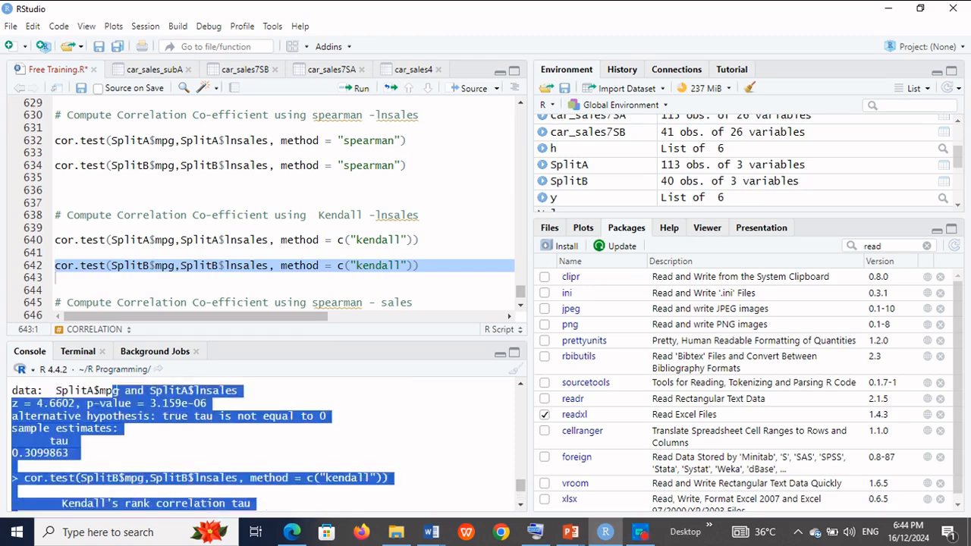
pyautogui.scroll(1, 114, 390)
pyautogui.click(520, 505)
pyautogui.scroll(-4, 520, 505)
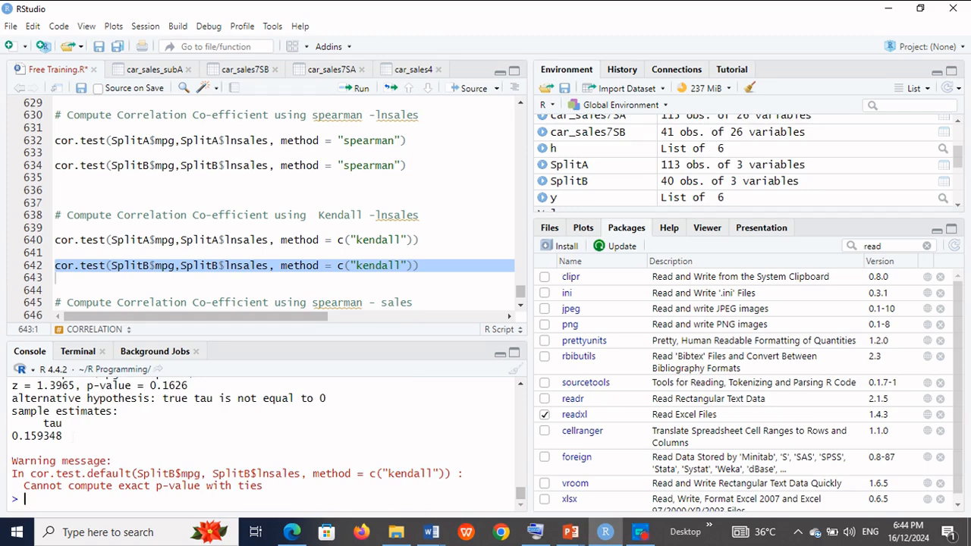
pyautogui.click(520, 307)
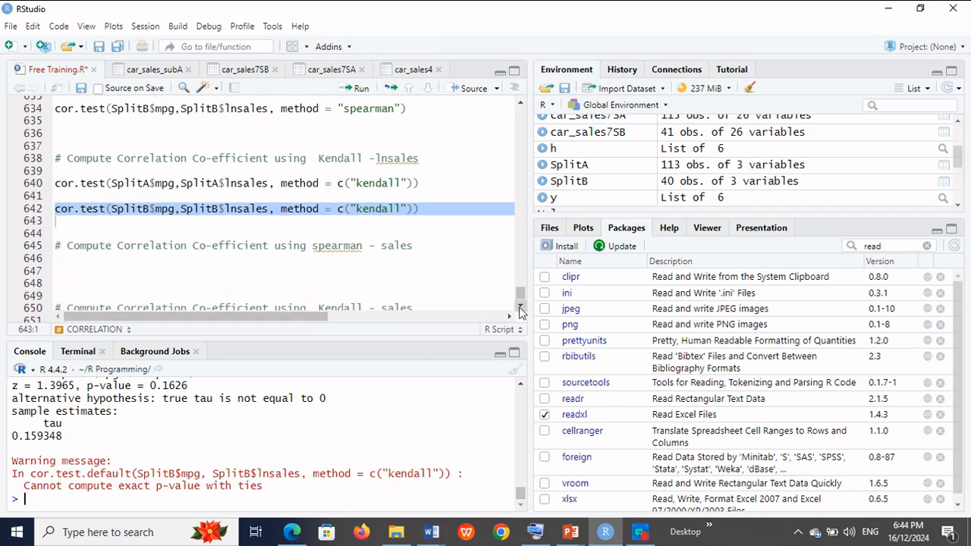
pyautogui.click(521, 306)
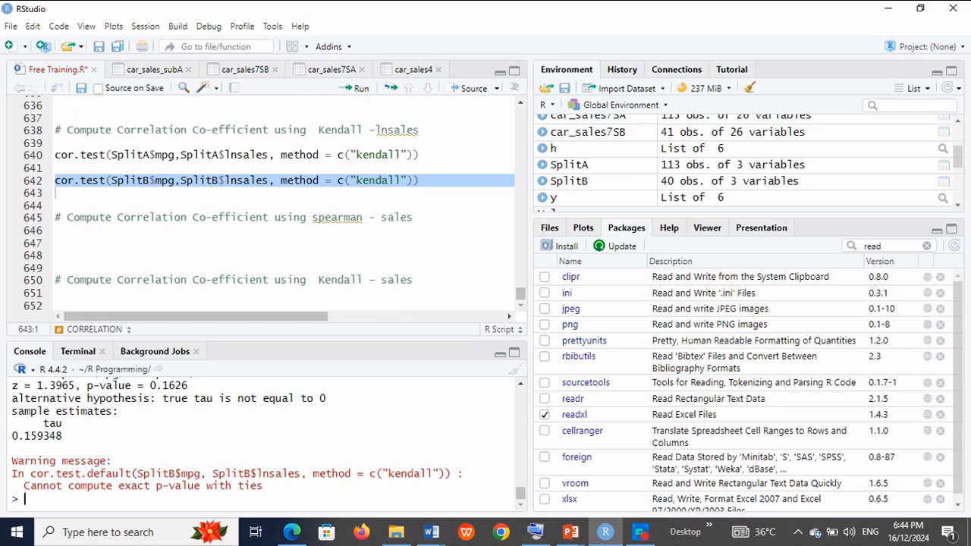
# - Copy the two Kendall cor.test calls on lines 640 and 642 into the blank space under the "spearman - sales" comment
pyautogui.tripleClick(237, 155)
pyautogui.moveTo(55, 168); pyautogui.dragTo(420, 180)
pyautogui.hotkey('ctrl', 'c')
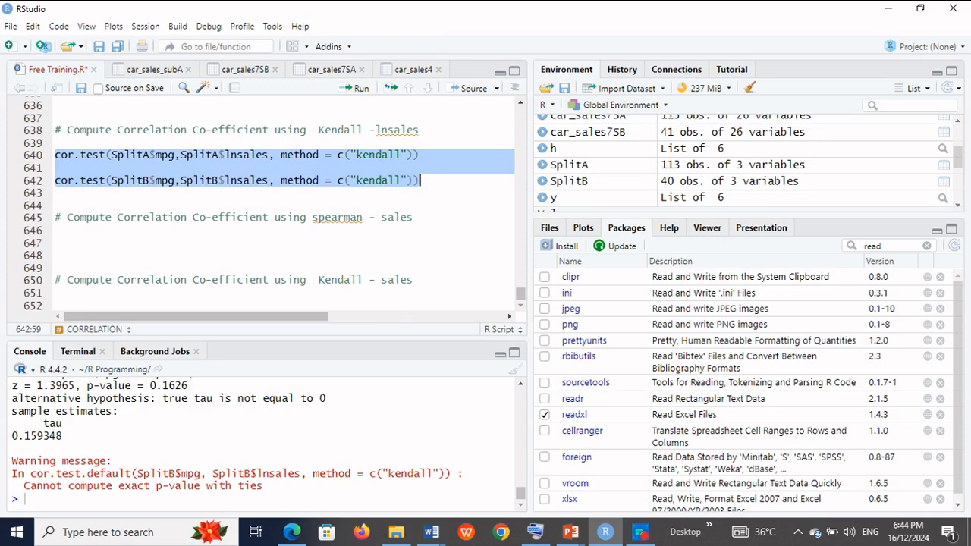
pyautogui.click(144, 256)
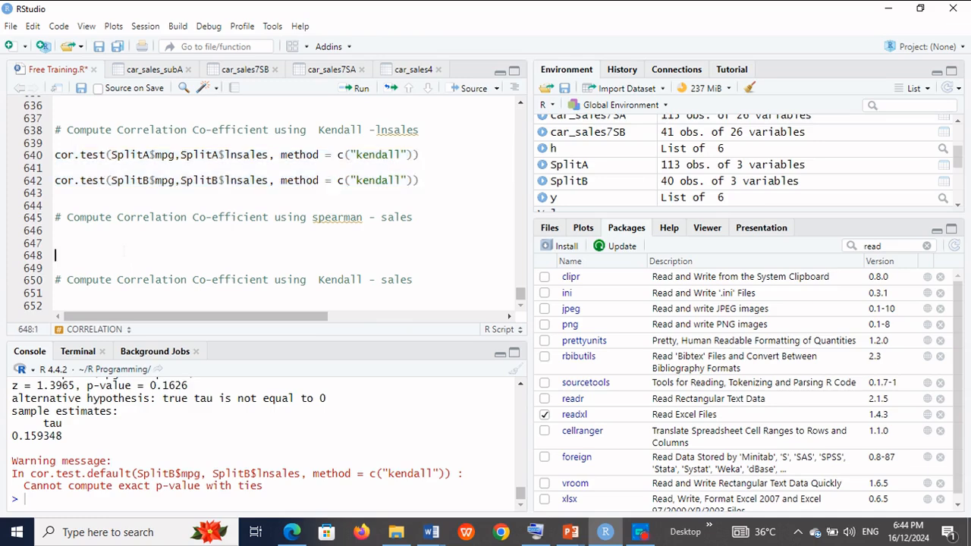
pyautogui.click(124, 248)
pyautogui.hotkey('ctrl', 'v')
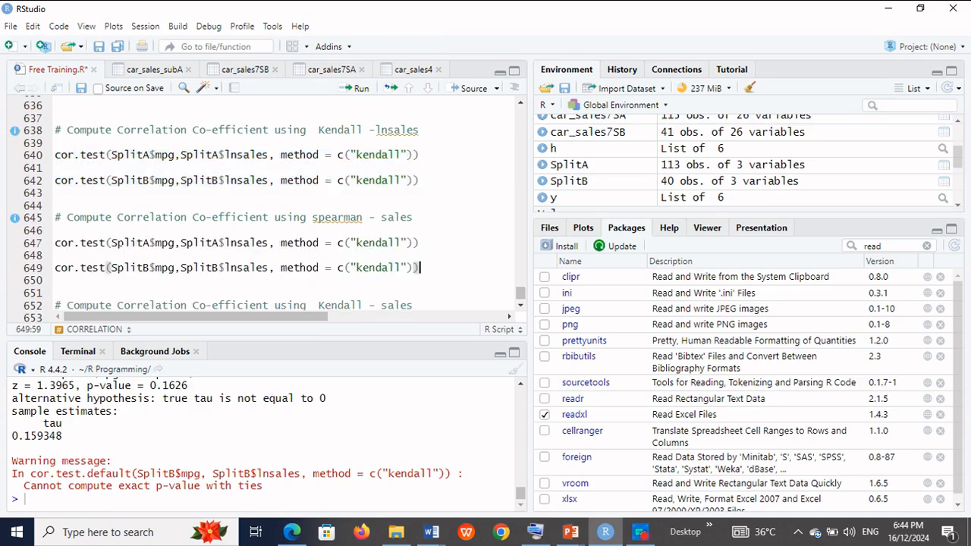
# - Change lnsales to sales in the SplitA call on line 647 and delete the n from SplitB$lnsales on line 649
pyautogui.click(243, 242)
pyautogui.press('Left')
pyautogui.press('BackSpace')
pyautogui.press('BackSpace')
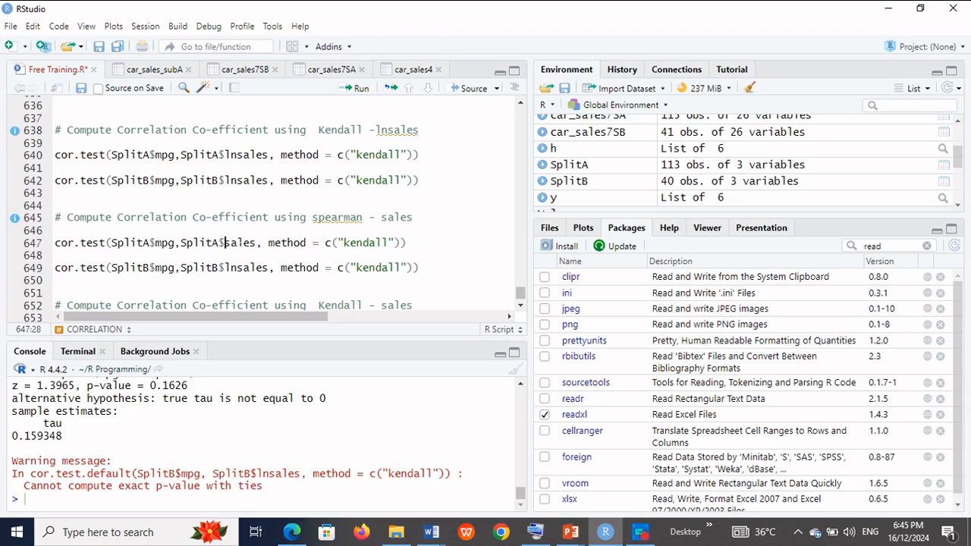
pyautogui.press('Left')
pyautogui.press('Left')
pyautogui.press('Down')
pyautogui.press('Down')
pyautogui.press('Right')
pyautogui.press('Right')
pyautogui.press('Right')
pyautogui.press('Right')
pyautogui.press('BackSpace')
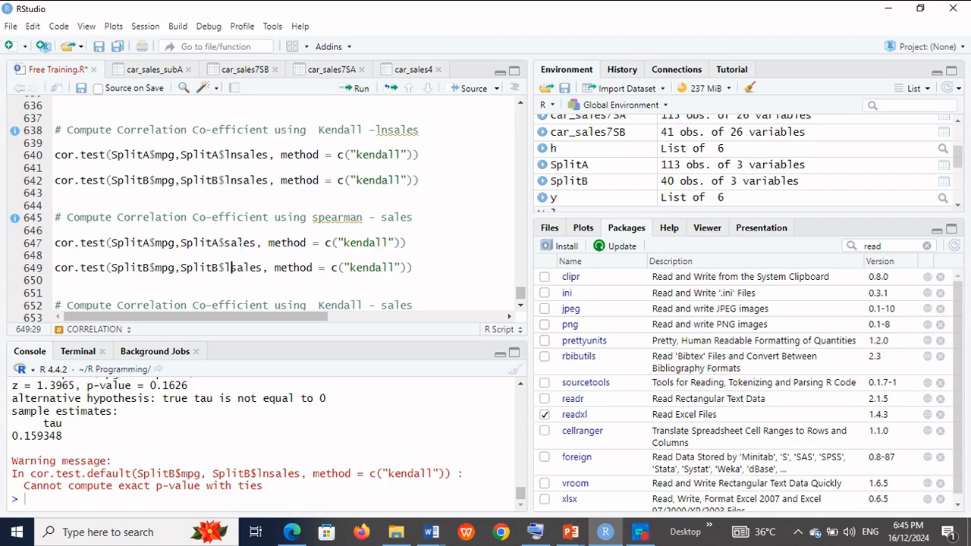
# - Paste the same two Kendall cor.test calls on line 654 under the "Kendall - sales" comment
pyautogui.press('Down')
pyautogui.press('Down')
pyautogui.press('Down')
pyautogui.press('Down')
pyautogui.press('Down')
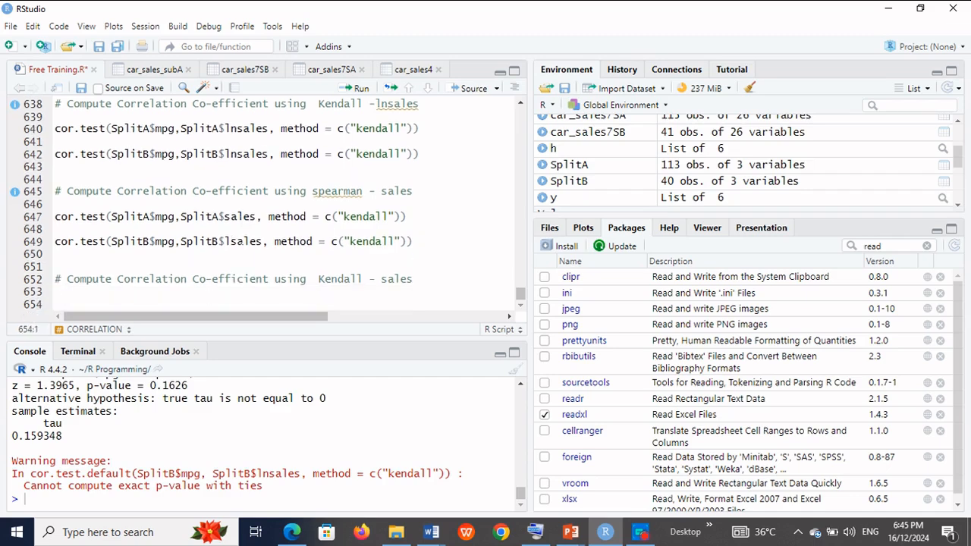
pyautogui.hotkey('ctrl', 'v')
# - Change lnsales to sales in the SplitB call on line 656 and the SplitA call on line 654
pyautogui.press('Left')
pyautogui.press('Left')
pyautogui.press('Left')
pyautogui.press('Left')
pyautogui.press('Left')
pyautogui.press('Left')
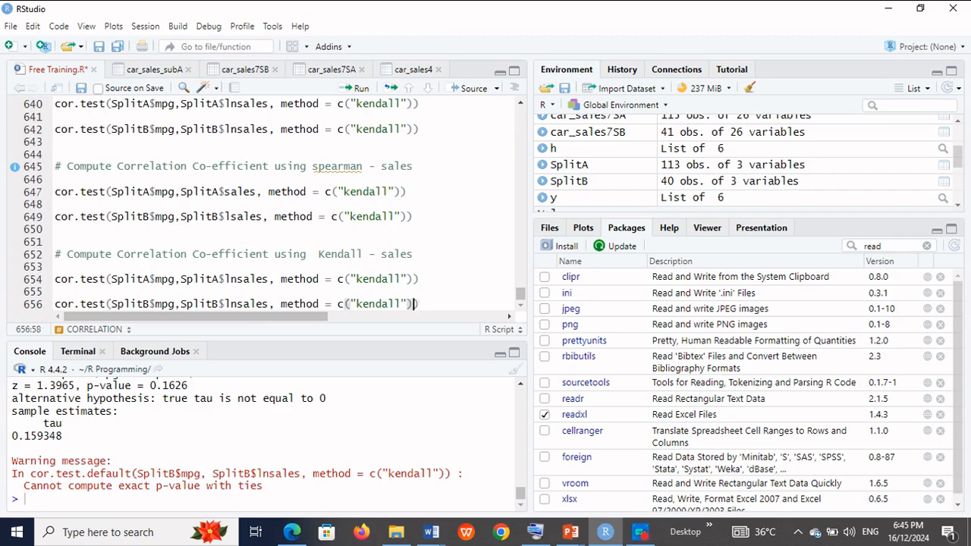
pyautogui.press('Left')
pyautogui.press('Left')
pyautogui.press('Left')
pyautogui.press('Left')
pyautogui.press('Left')
pyautogui.press('Left')
pyautogui.press('Left')
pyautogui.press('Left')
pyautogui.press('Left')
pyautogui.press('Left')
pyautogui.press('Left')
pyautogui.press('Left')
pyautogui.press('Left')
pyautogui.press('Left')
pyautogui.press('Left')
pyautogui.press('Left')
pyautogui.press('Left')
pyautogui.press('Left')
pyautogui.press('Left')
pyautogui.press('Left')
pyautogui.press('BackSpace')
pyautogui.press('BackSpace')
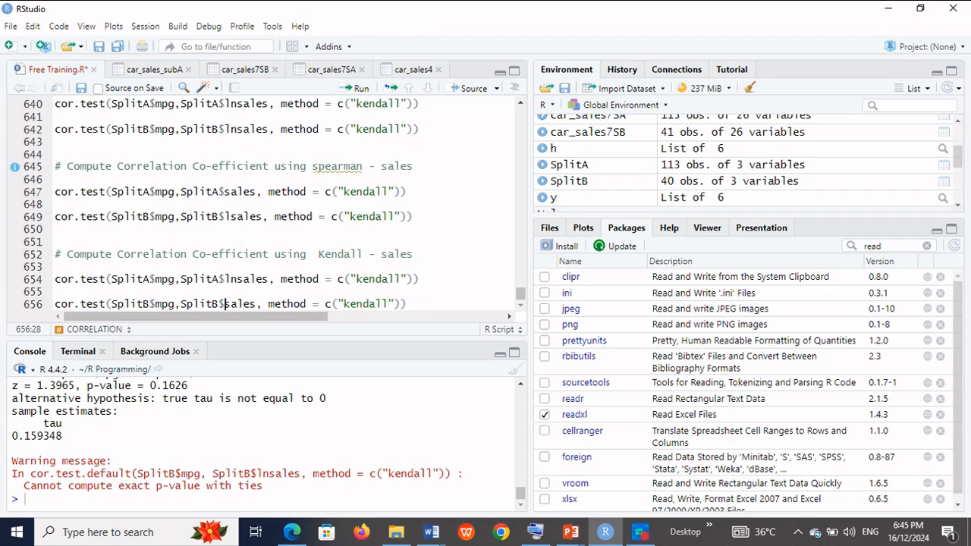
pyautogui.press('Up')
pyautogui.press('Up')
pyautogui.press('Delete')
pyautogui.press('Delete')
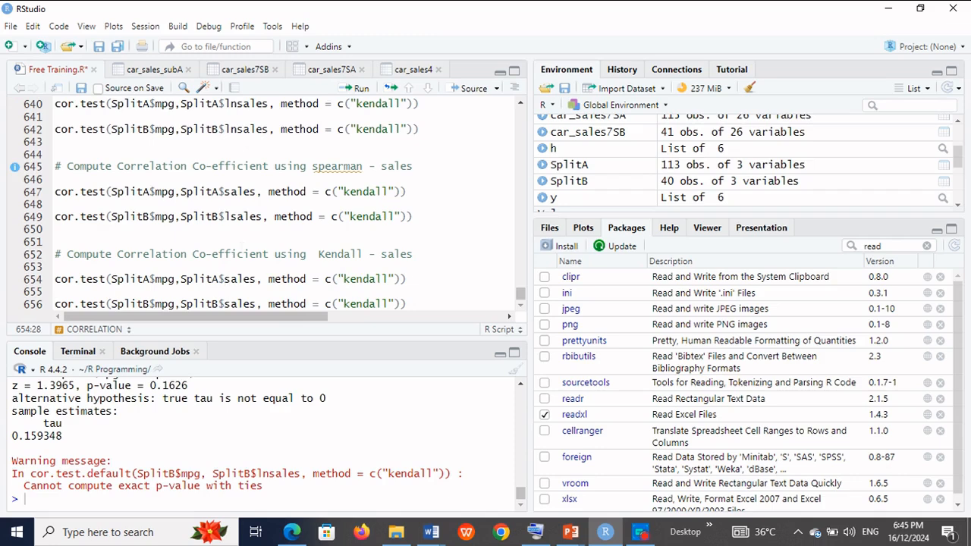
# - Replace the method kendall with spearman in the SplitB call on line 649
pyautogui.press('Up')
pyautogui.press('Up')
pyautogui.press('Up')
pyautogui.press('Up')
pyautogui.press('Up')
pyautogui.press('Right')
pyautogui.press('Right')
pyautogui.press('Right')
pyautogui.press('Right')
pyautogui.press('Right')
pyautogui.press('Right')
pyautogui.press('Right')
pyautogui.press('Right')
pyautogui.press('Right')
pyautogui.press('Right')
pyautogui.press('Right')
pyautogui.press('Right')
pyautogui.press('Right')
pyautogui.press('Right')
pyautogui.press('Right')
pyautogui.press('Right')
pyautogui.press('Right')
pyautogui.press('Right')
pyautogui.press('Right')
pyautogui.press('Right')
pyautogui.press('Right')
pyautogui.press('BackSpace')
pyautogui.press('Delete')
pyautogui.press('Delete')
pyautogui.press('BackSpace')
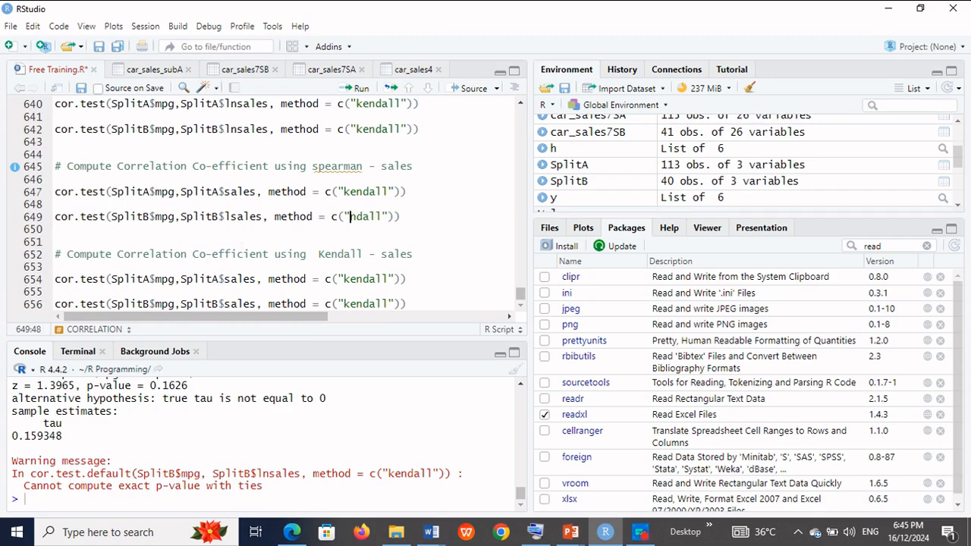
pyautogui.press('Delete')
pyautogui.press('Delete')
pyautogui.press('Delete')
pyautogui.write('spearman')
# - Copy the word spearman from line 649 and replace kendall with it in the SplitA call on line 647
pyautogui.hotkey('shift', 'Left')
pyautogui.hotkey('shift', 'Left')
pyautogui.hotkey('shift', 'Left')
pyautogui.hotkey('shift', 'Left')
pyautogui.hotkey('shift', 'Left')
pyautogui.hotkey('shift', 'Left')
pyautogui.hotkey('shift', 'Left')
pyautogui.hotkey('shift', 'Left')
pyautogui.hotkey('ctrl', 'c')
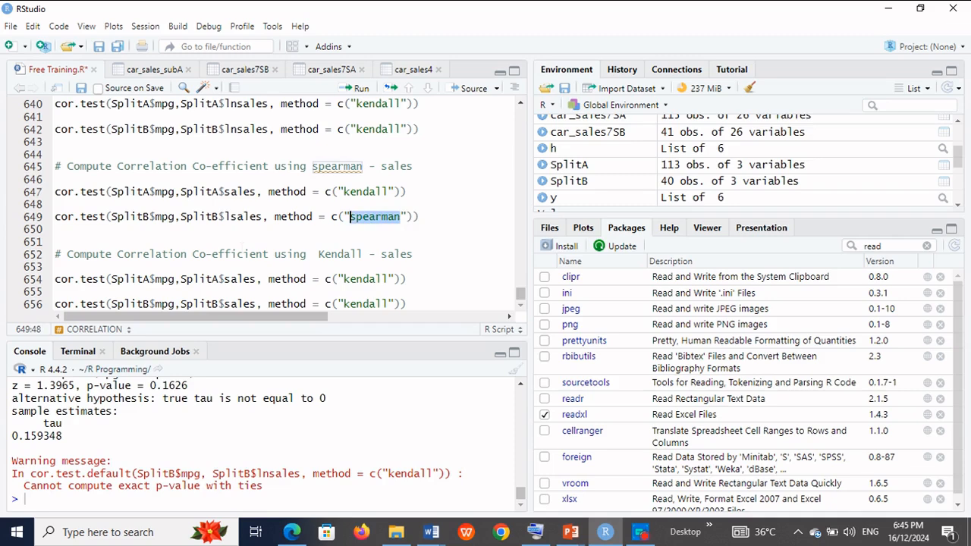
pyautogui.press('Up')
pyautogui.press('Up')
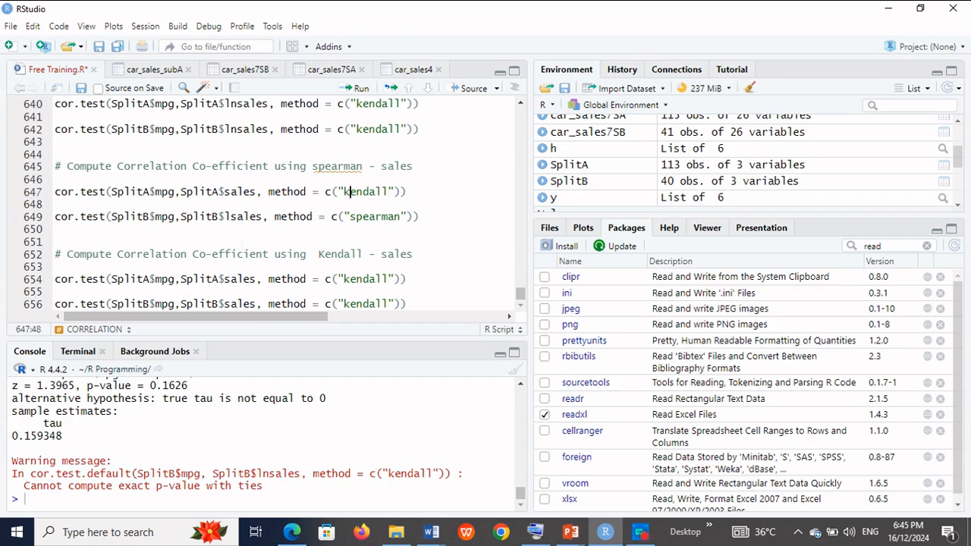
pyautogui.press('BackSpace')
pyautogui.press('Delete')
pyautogui.press('Delete')
pyautogui.press('Delete')
pyautogui.press('Delete')
pyautogui.press('Delete')
pyautogui.press('Delete')
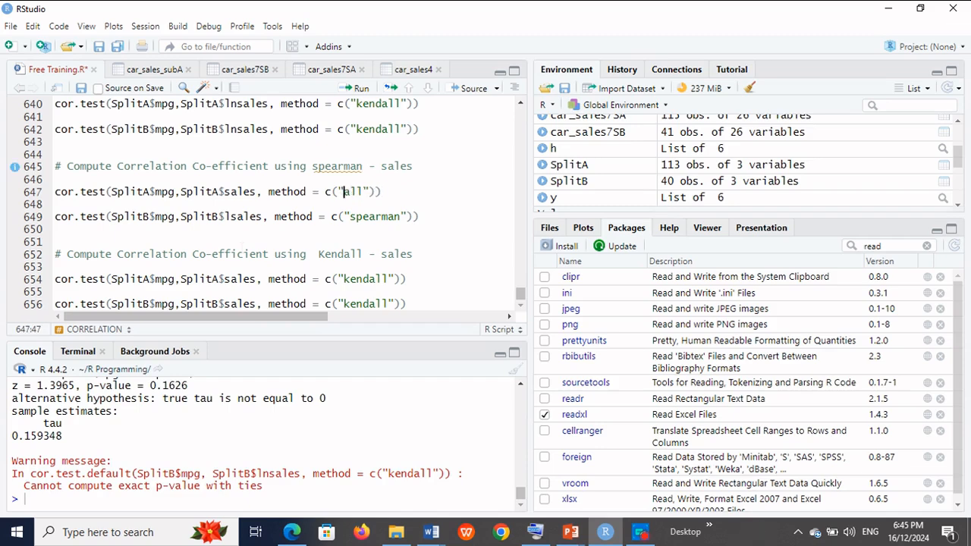
pyautogui.hotkey('ctrl', 'v')
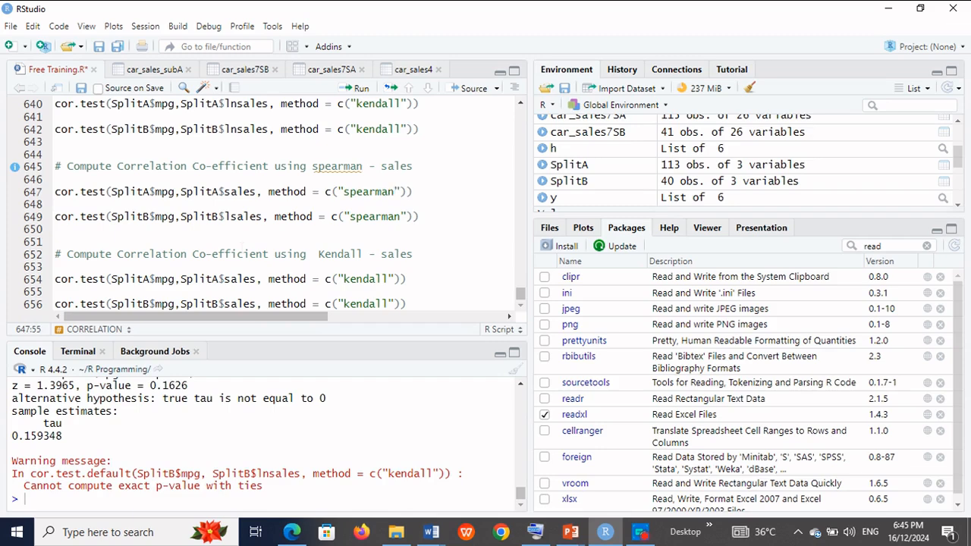
# - Run the SplitA Spearman cor.test of mpg and sales on line 647 and review its output in the console
pyautogui.click(56, 192)
pyautogui.hotkey('shift', 'Down')
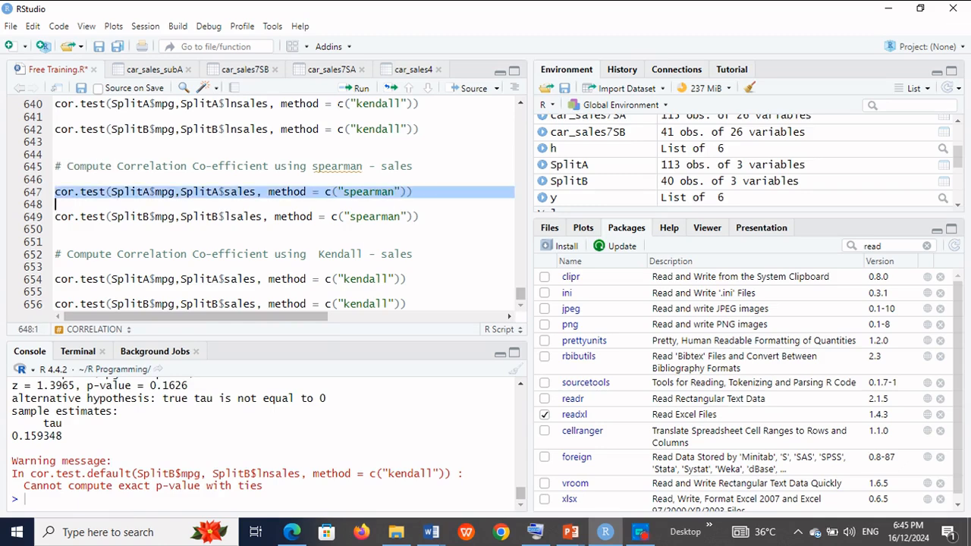
pyautogui.click(359, 89)
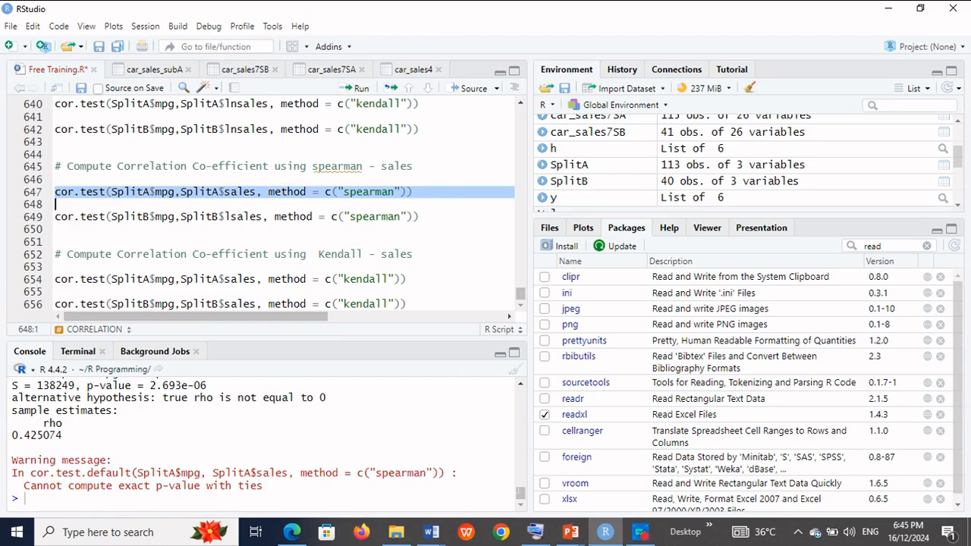
pyautogui.click(521, 506)
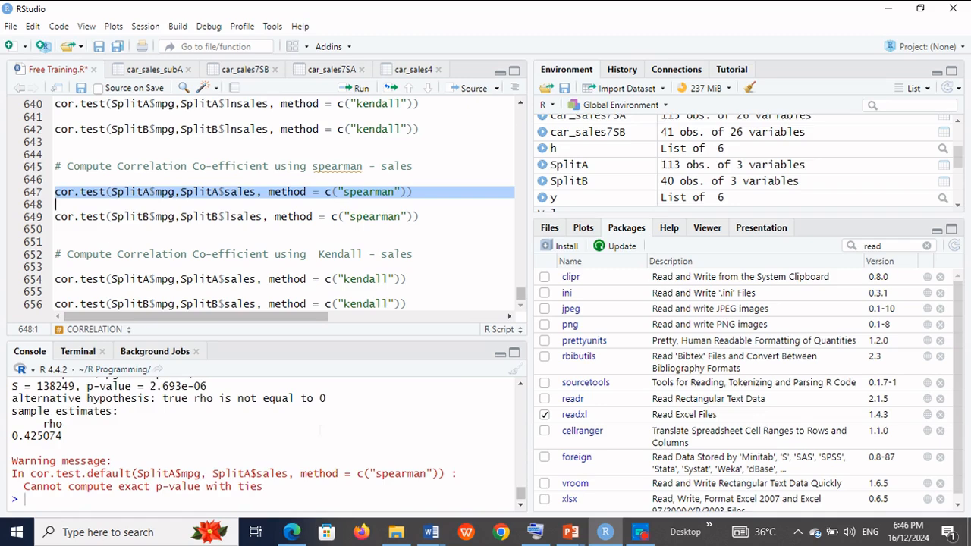
pyautogui.click(521, 385)
pyautogui.click(520, 387)
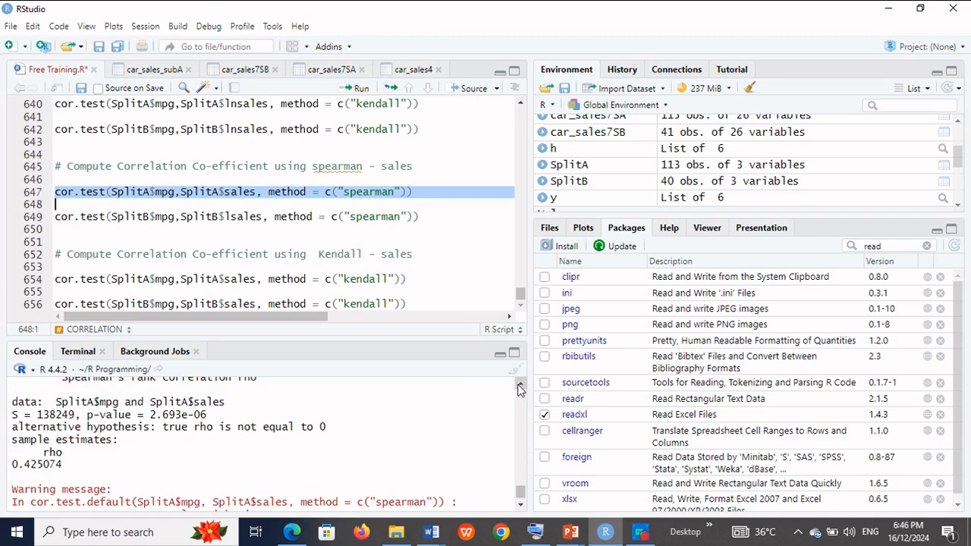
pyautogui.click(520, 387)
pyautogui.click(521, 387)
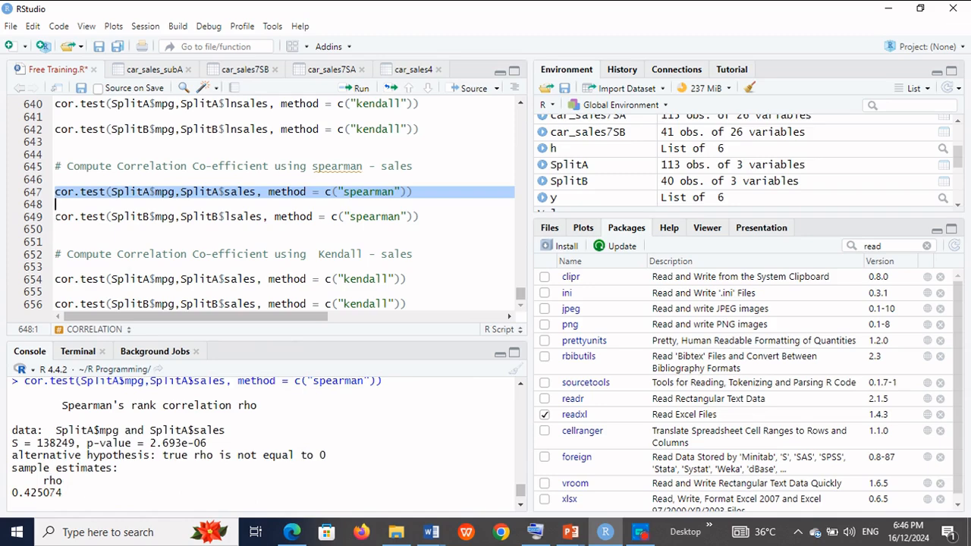
# - Correct the variable on line 649 to SplitB$sales and run that Spearman cor.test
pyautogui.click(53, 219)
pyautogui.hotkey('shift', 'Down')
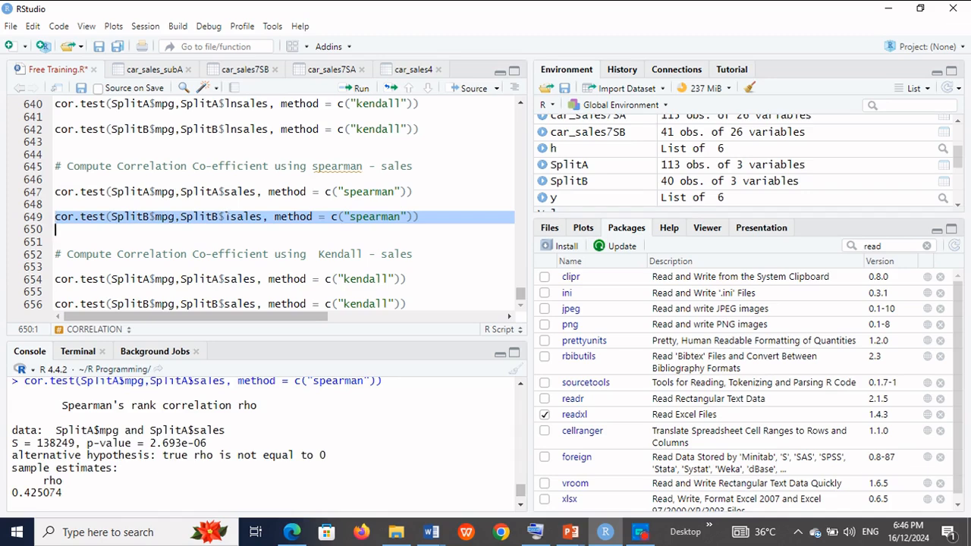
pyautogui.click(231, 217)
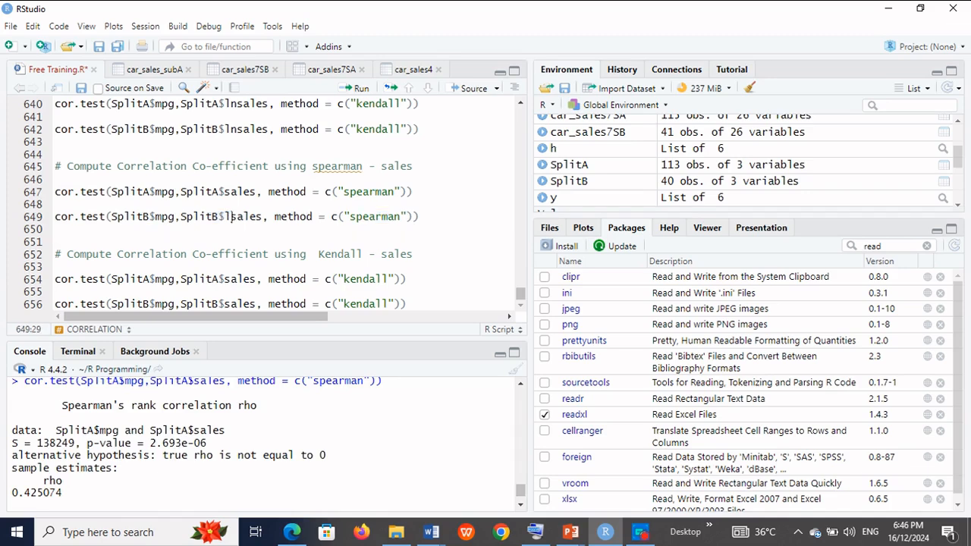
pyautogui.press('BackSpace')
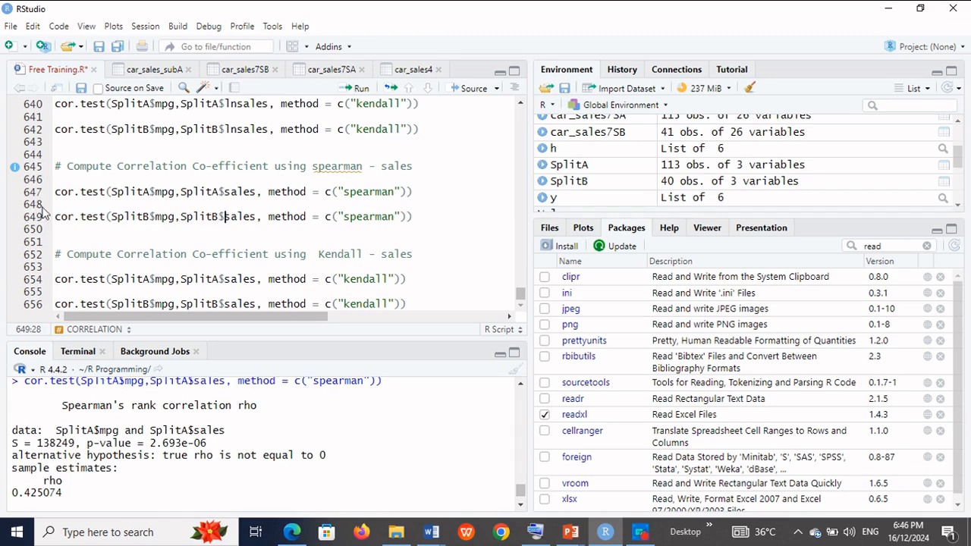
pyautogui.press('Home')
pyautogui.hotkey('shift', 'Down')
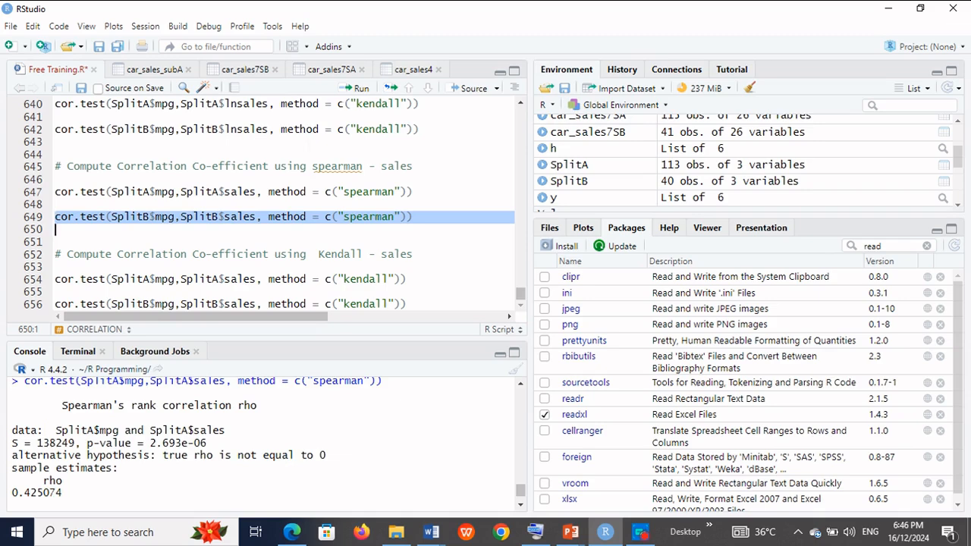
pyautogui.click(372, 91)
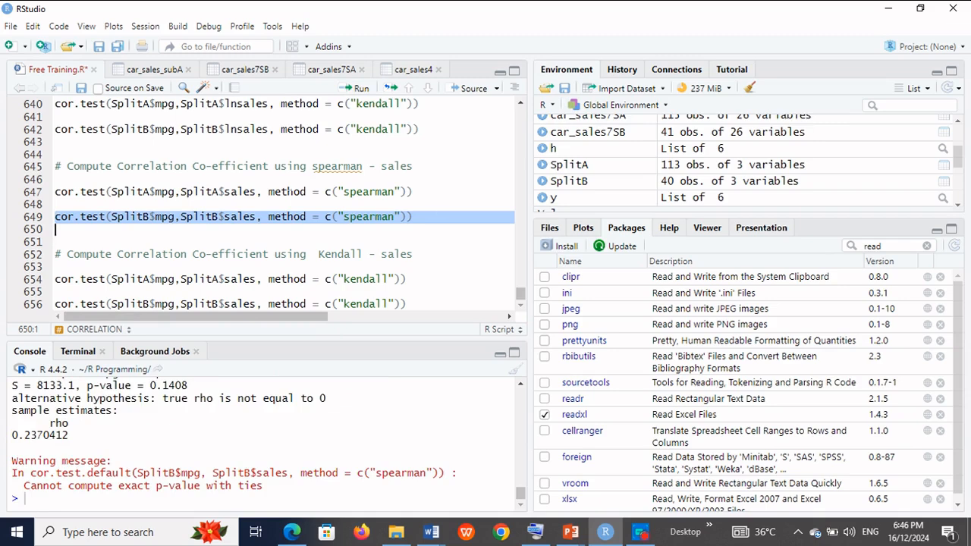
# - Rerun the SplitA Spearman cor.test of mpg and lnsales on line 632
pyautogui.click(519, 107)
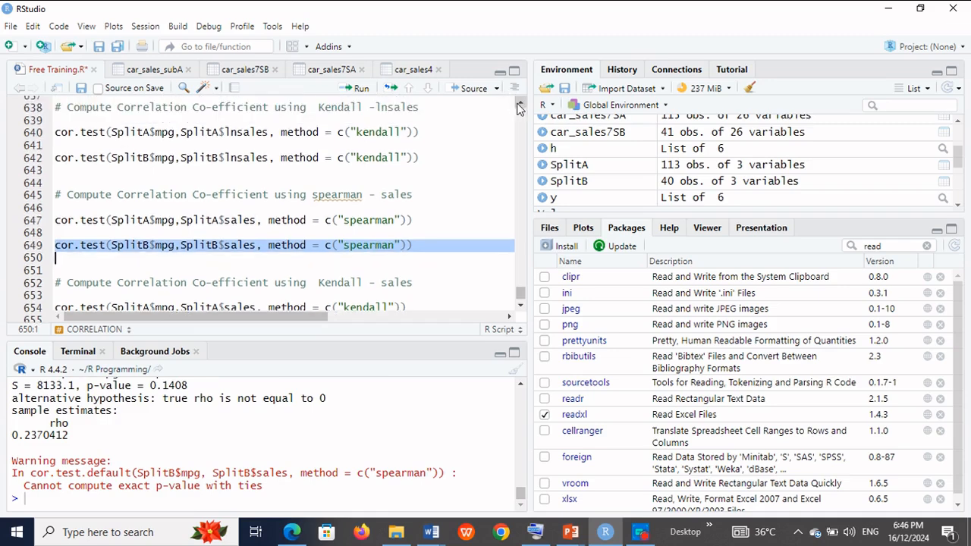
pyautogui.moveTo(518, 107); pyautogui.dragTo(519, 107)
pyautogui.moveTo(56, 175); pyautogui.dragTo(409, 174)
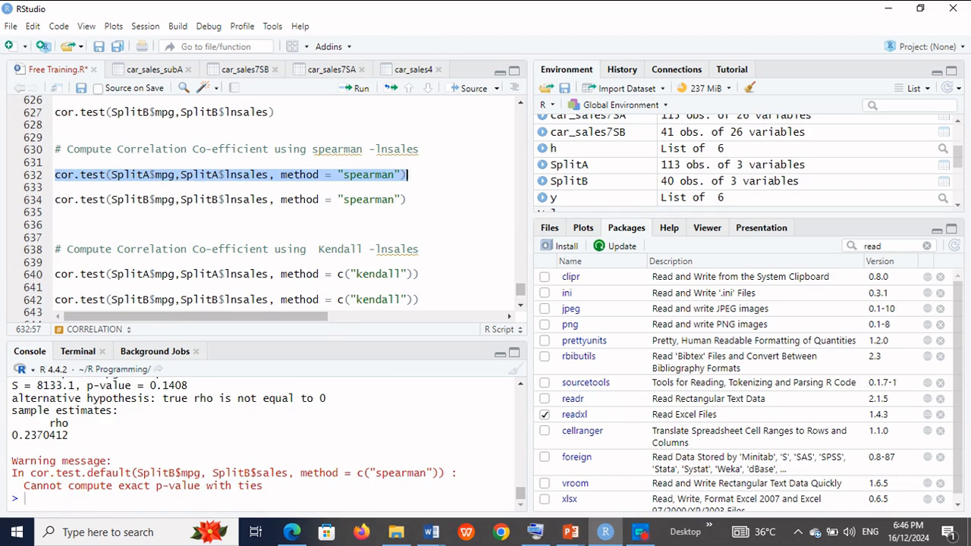
pyautogui.click(360, 89)
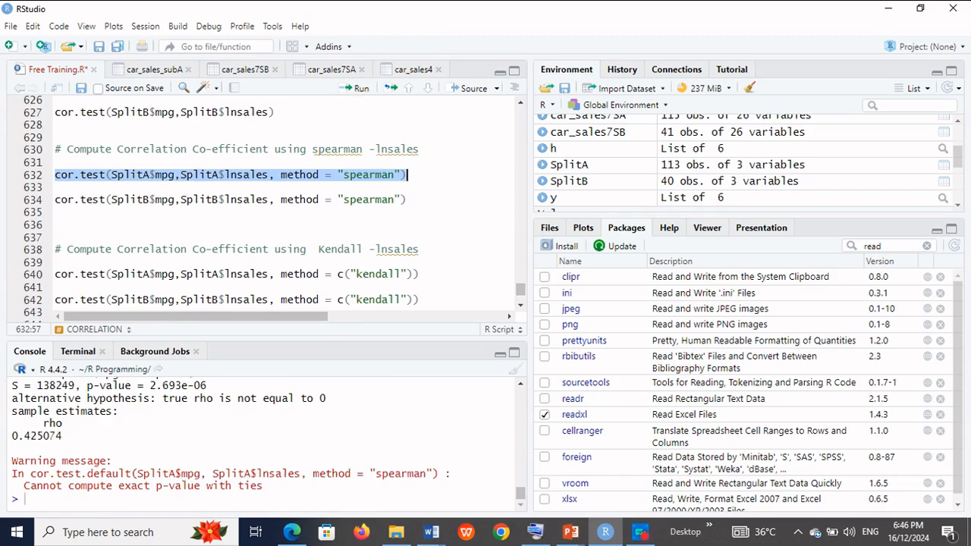
# - Rerun the SplitA Spearman cor.test of mpg and sales on line 647 and highlight the rho estimate in the console
pyautogui.click(521, 306)
pyautogui.click(520, 307)
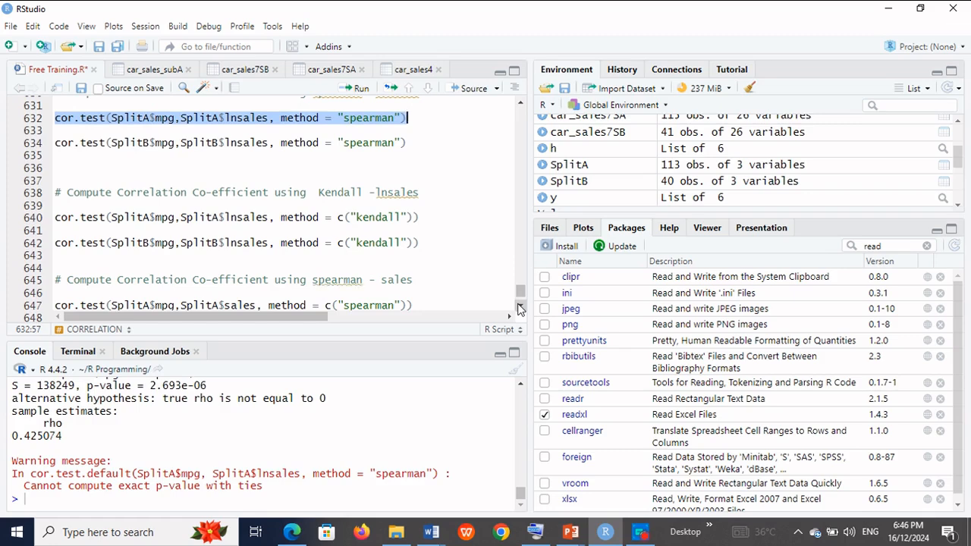
pyautogui.click(521, 306)
pyautogui.click(521, 307)
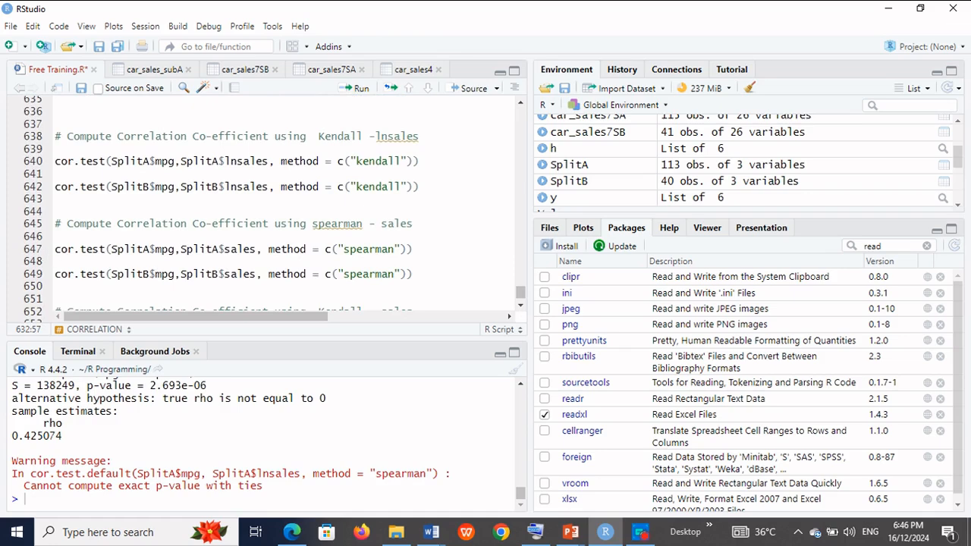
pyautogui.moveTo(55, 249); pyautogui.dragTo(412, 249)
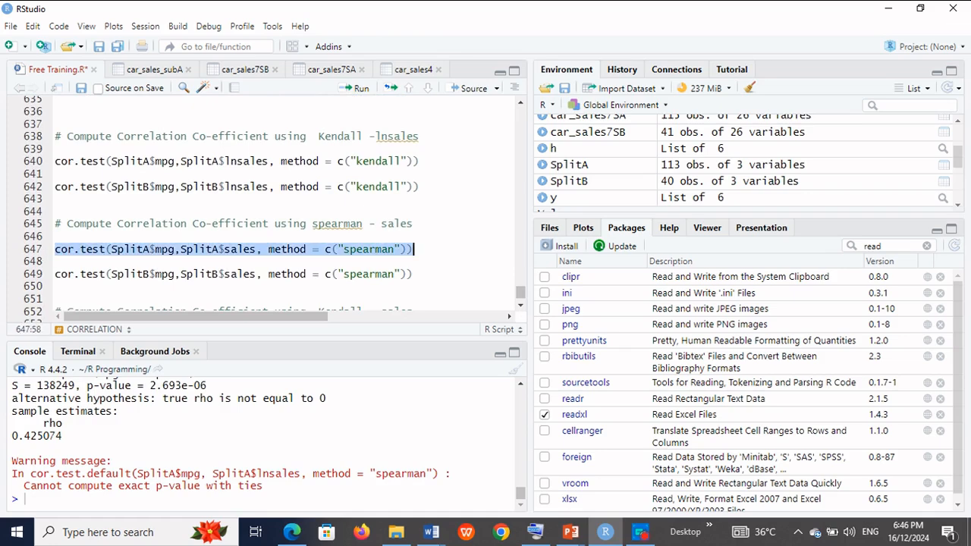
pyautogui.click(362, 88)
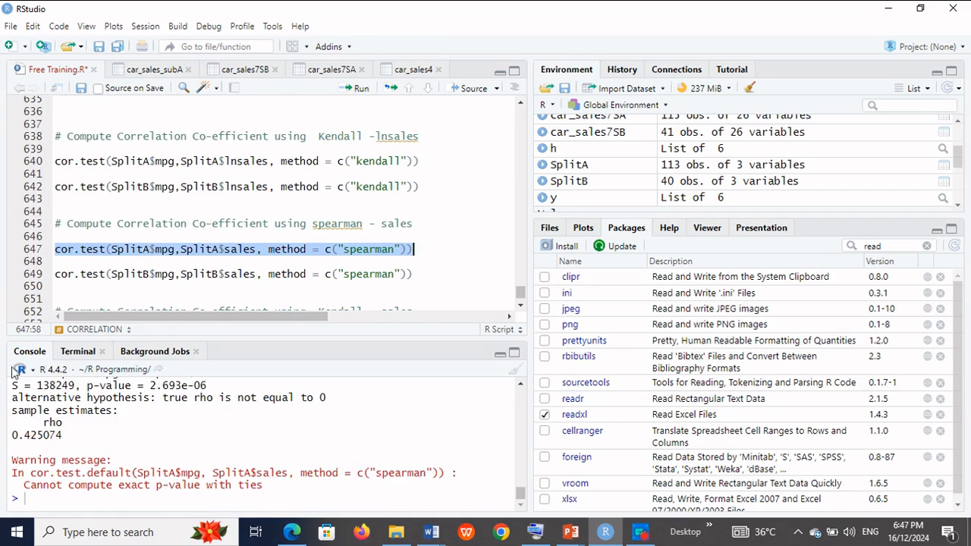
pyautogui.moveTo(68, 436); pyautogui.dragTo(18, 435)
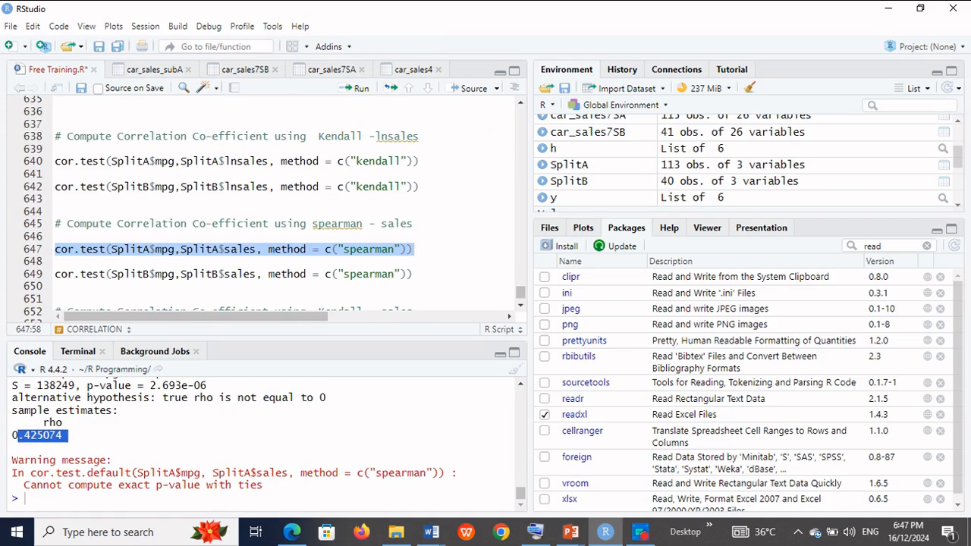
# - Run the SplitB Spearman cor.test of mpg and sales on line 649
pyautogui.scroll(3, 522, 110)
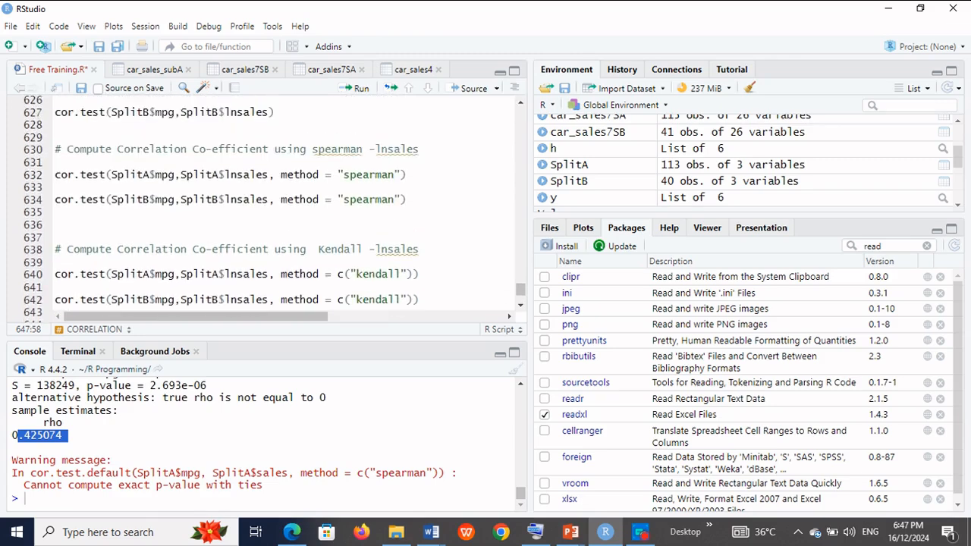
pyautogui.click(520, 307)
pyautogui.click(520, 308)
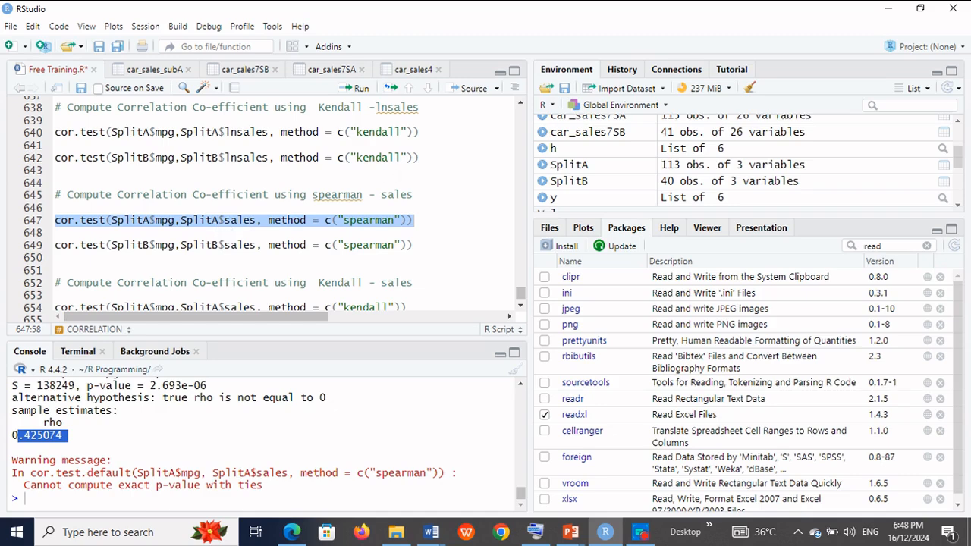
pyautogui.moveTo(413, 245); pyautogui.dragTo(55, 233)
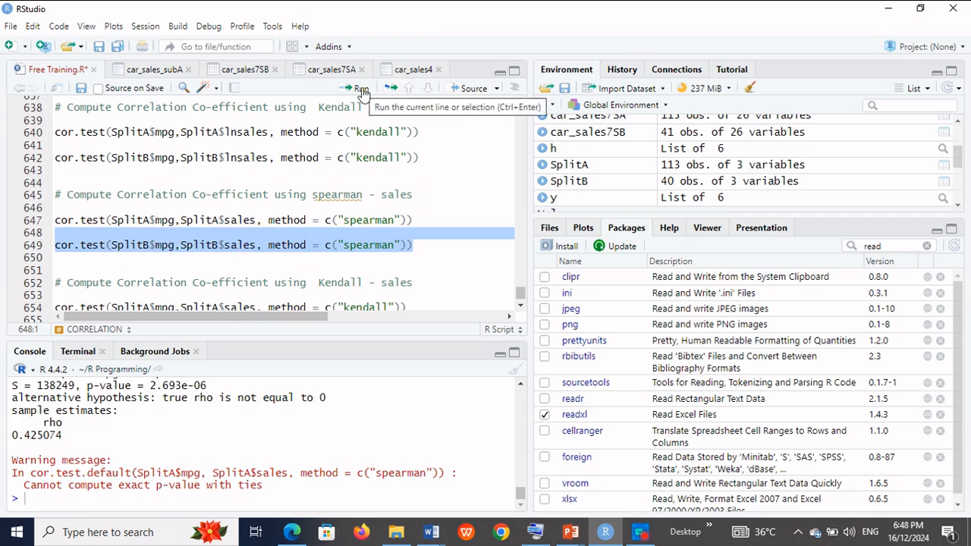
pyautogui.click(362, 90)
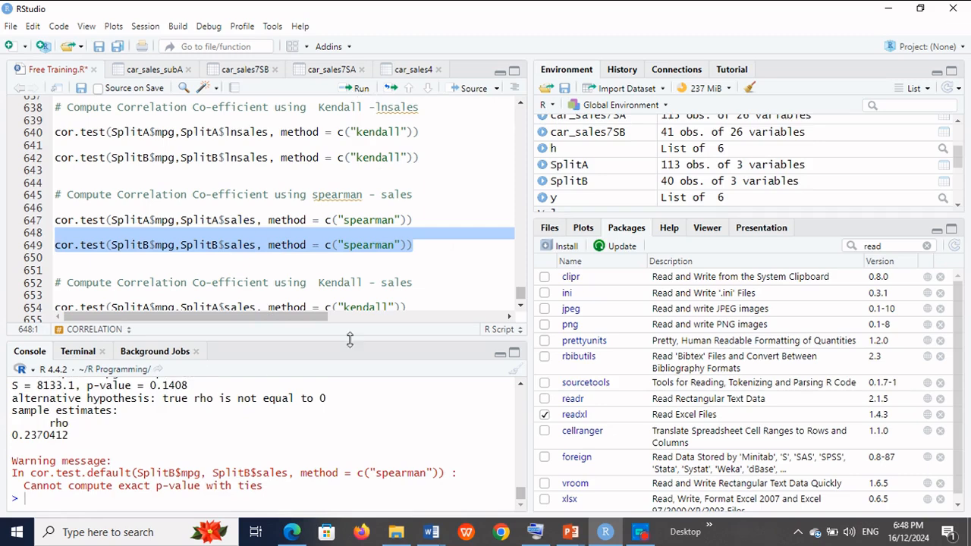
# - Rerun the SplitB Spearman cor.test of mpg and lnsales on line 634 for comparison with the sales test
pyautogui.click(520, 104)
pyautogui.click(520, 103)
pyautogui.click(520, 103)
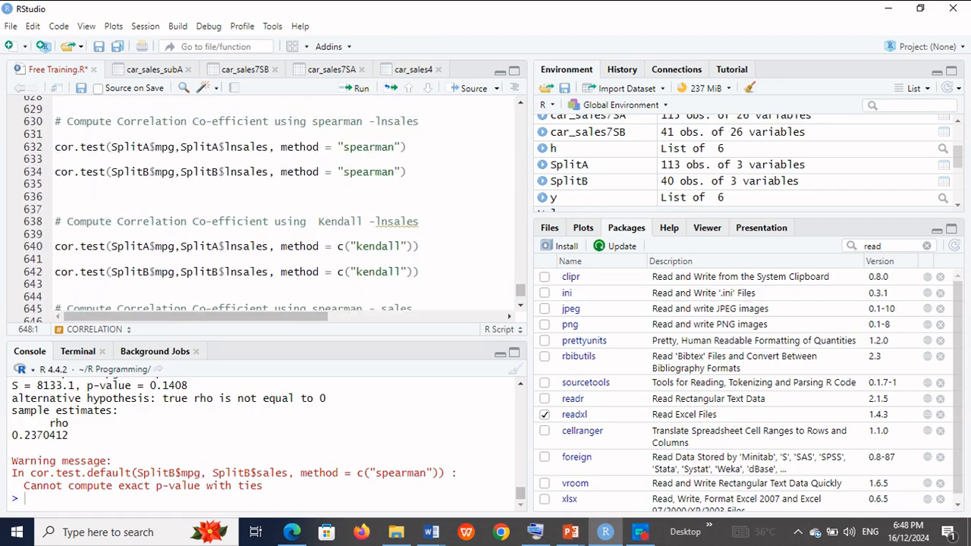
pyautogui.click(56, 172)
pyautogui.hotkey('shift', 'Down')
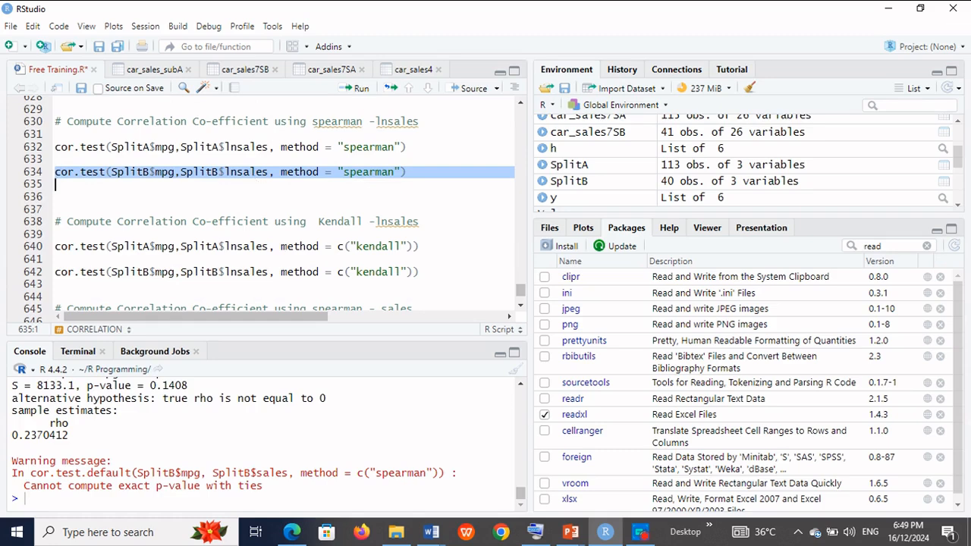
pyautogui.click(361, 91)
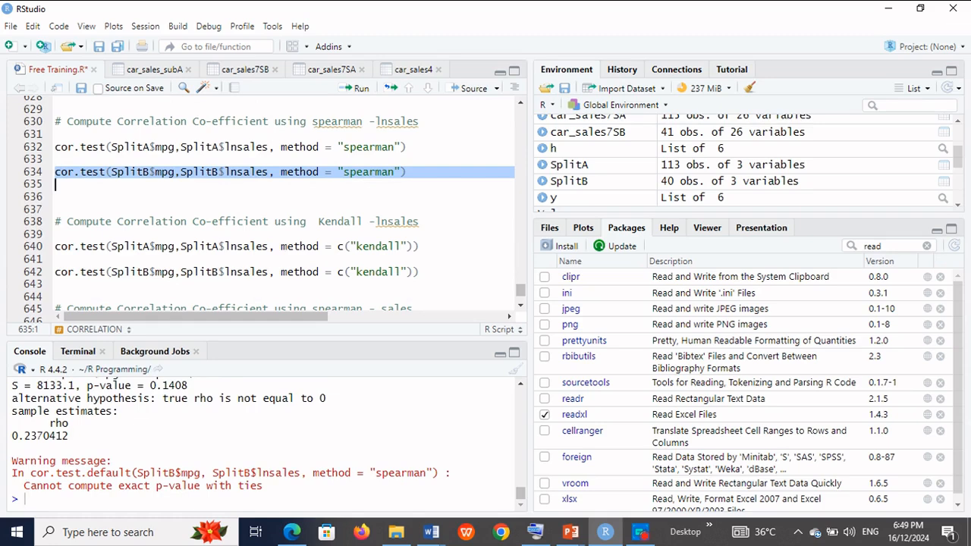
# - Run the SplitA Kendall cor.test of mpg and lnsales on line 640
pyautogui.click(521, 311)
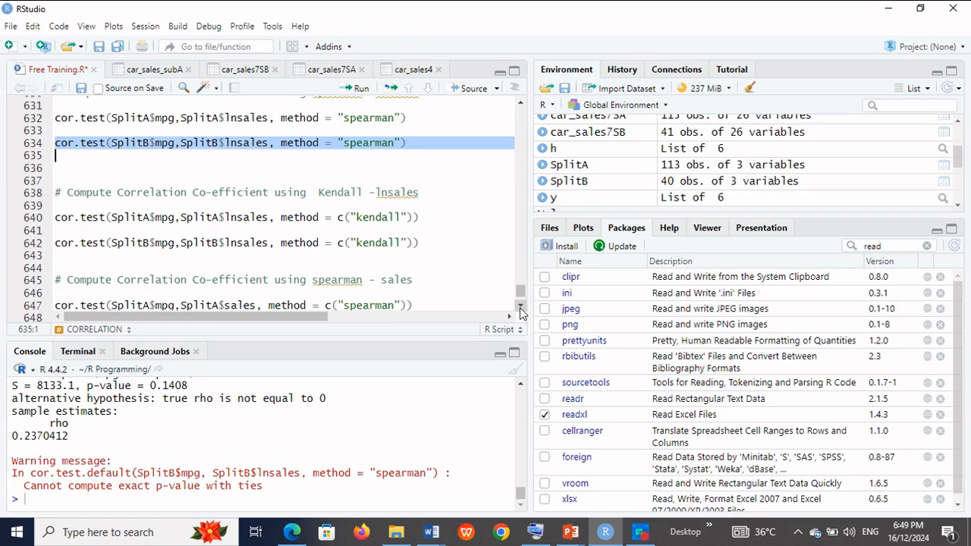
pyautogui.scroll(-2, 521, 313)
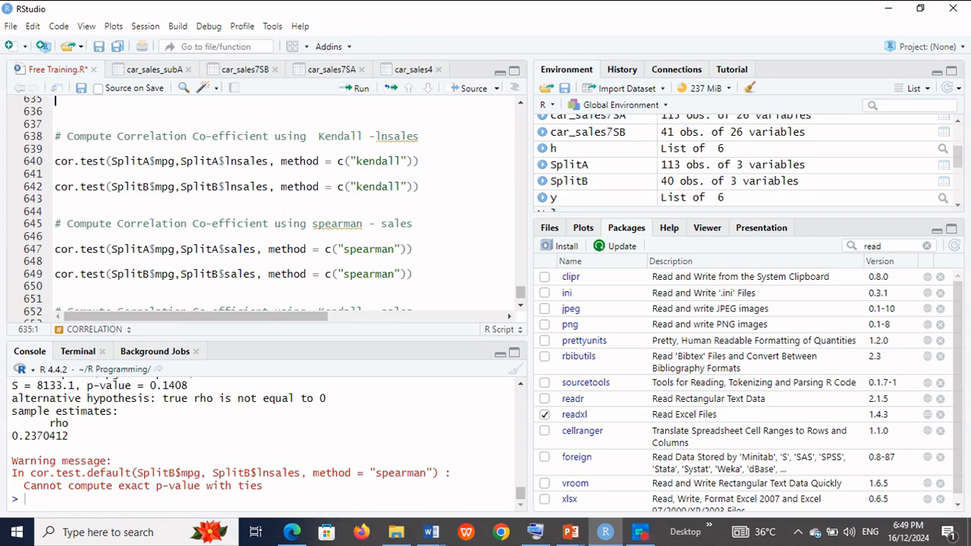
pyautogui.moveTo(55, 161); pyautogui.dragTo(422, 161)
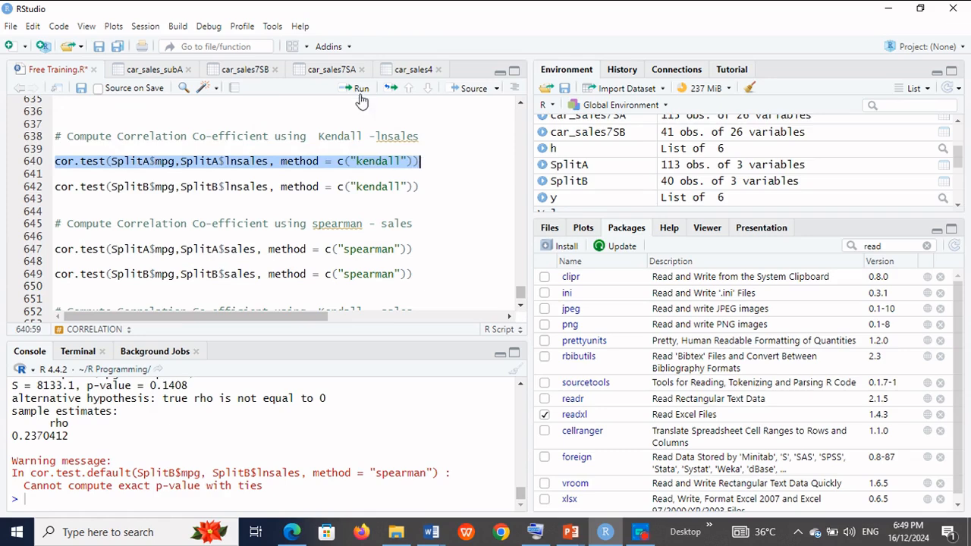
pyautogui.click(360, 91)
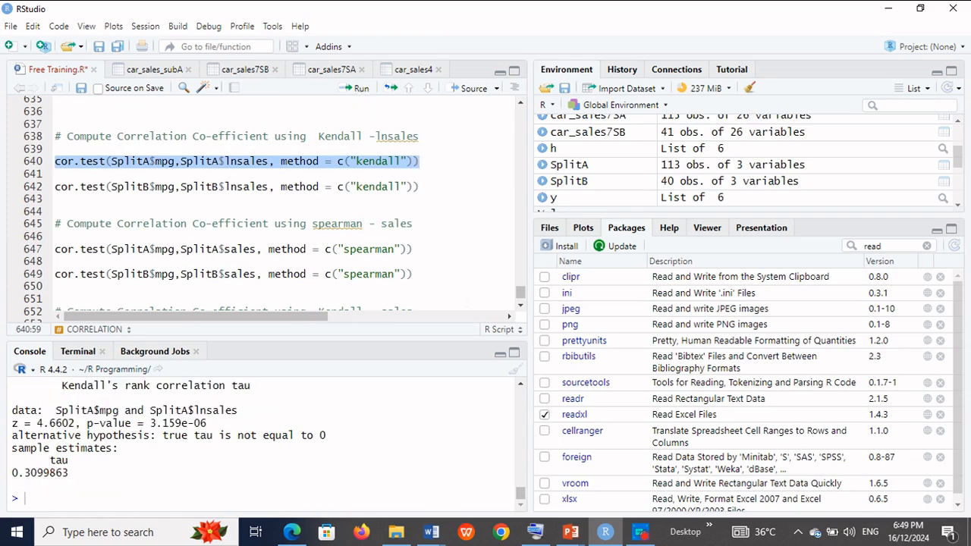
# - Run the SplitA Kendall cor.test of mpg and sales on line 654
pyautogui.click(520, 308)
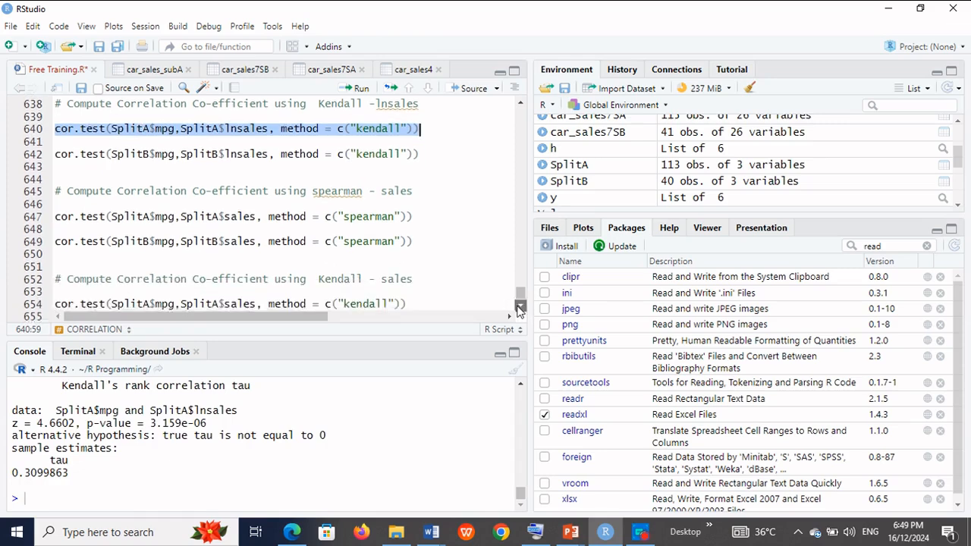
pyautogui.click(520, 308)
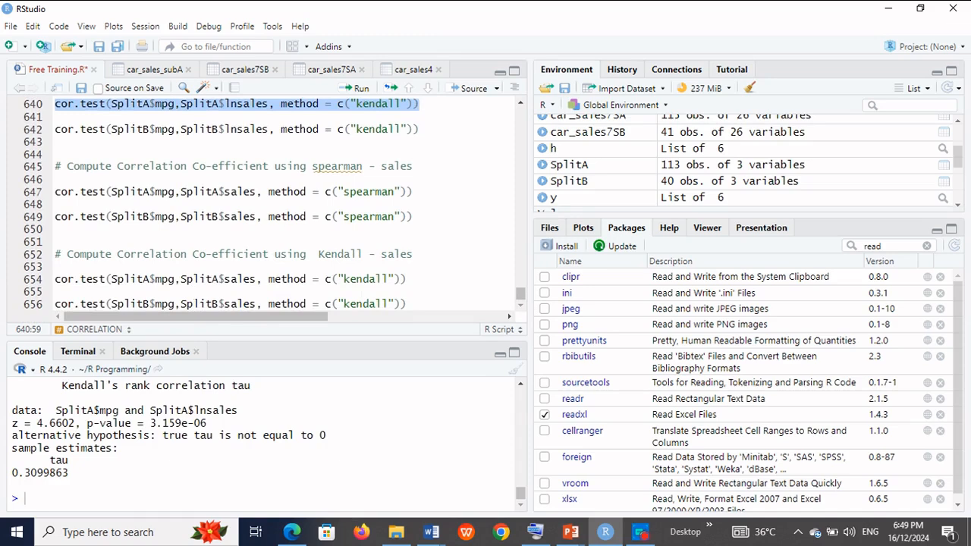
pyautogui.click(56, 279)
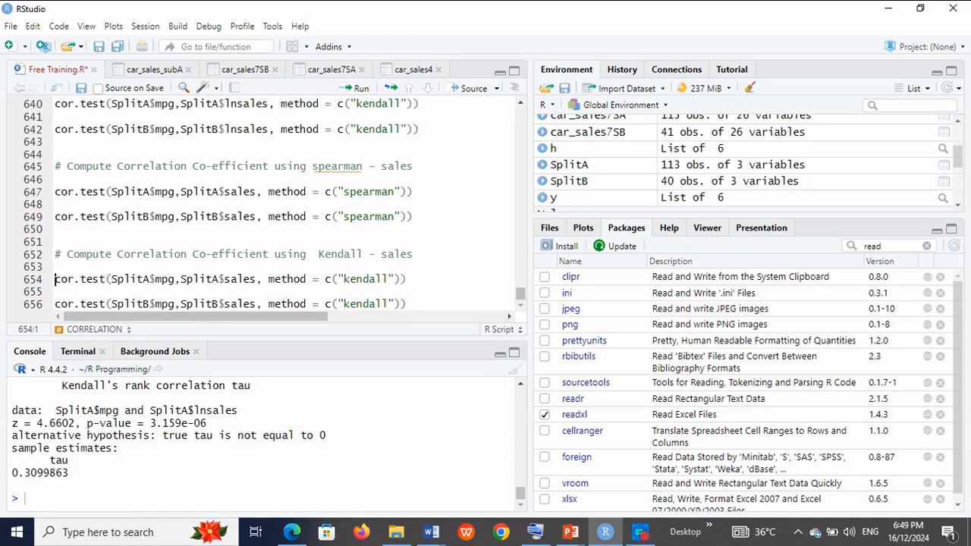
pyautogui.tripleClick(56, 280)
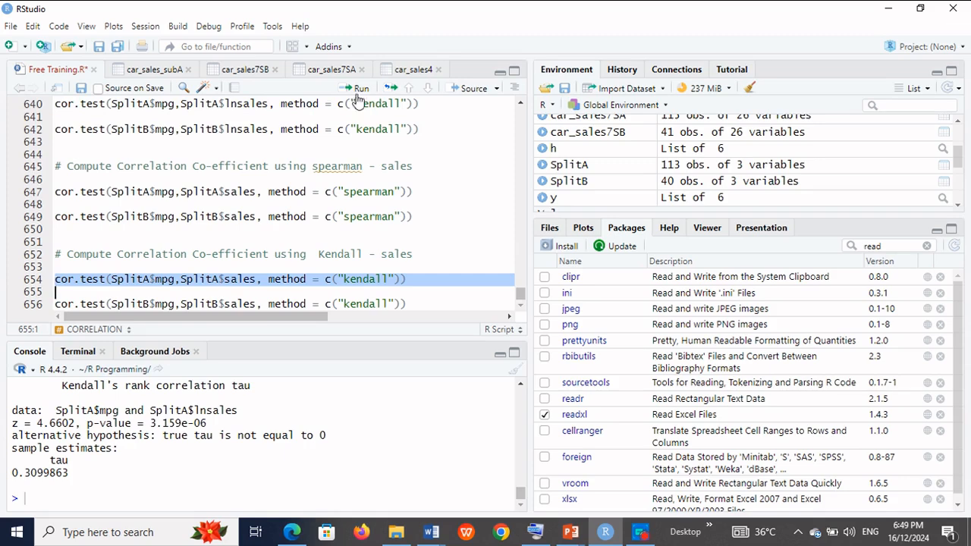
pyautogui.click(358, 90)
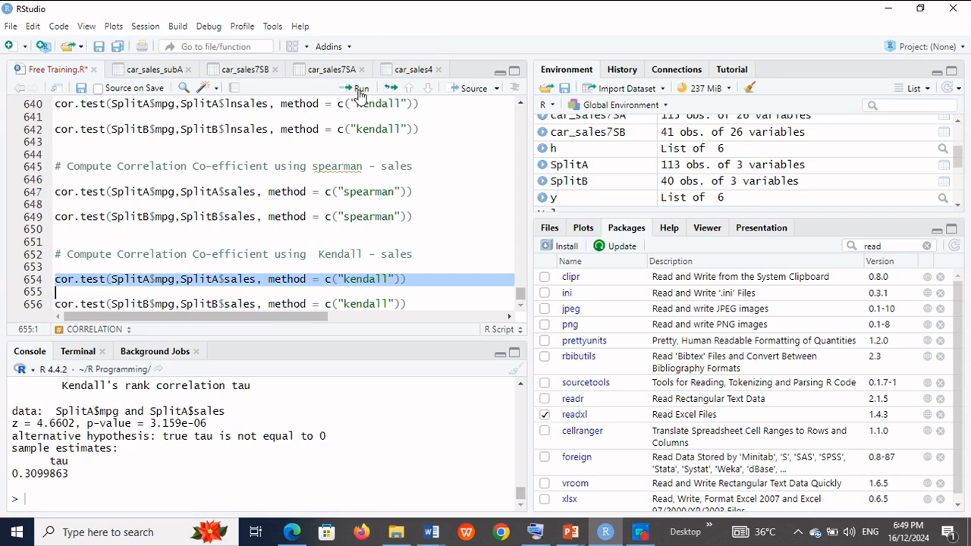
# - Run the SplitB Kendall cor.test of mpg with sales on line 656 and with lnsales on line 642
pyautogui.click(407, 303)
pyautogui.keyDown('shift'); pyautogui.click(46, 307); pyautogui.keyUp('shift')
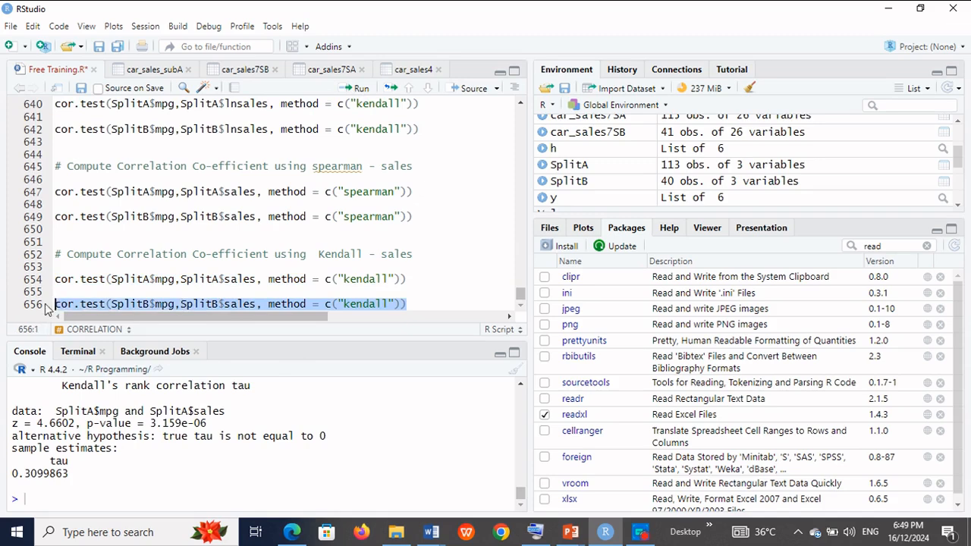
pyautogui.click(360, 88)
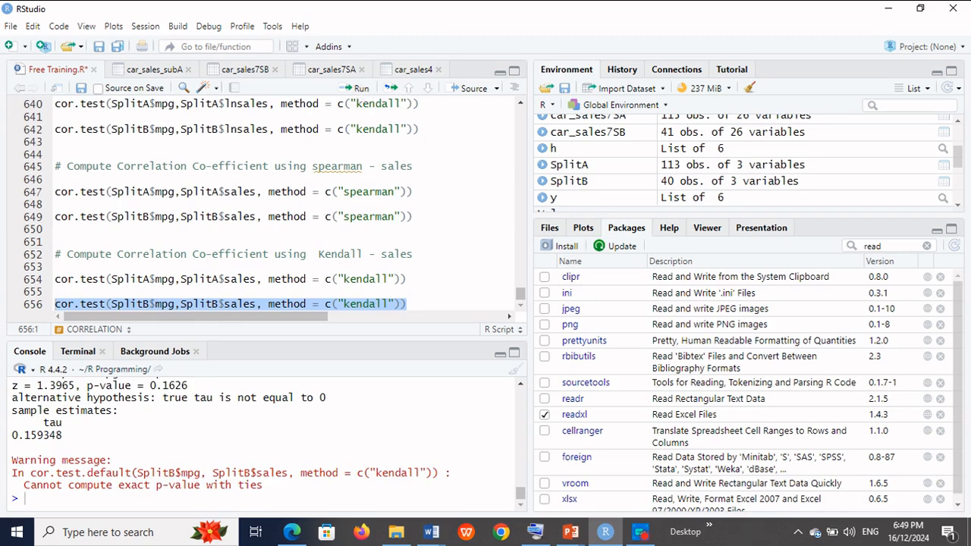
pyautogui.moveTo(470, 129); pyautogui.dragTo(54, 129)
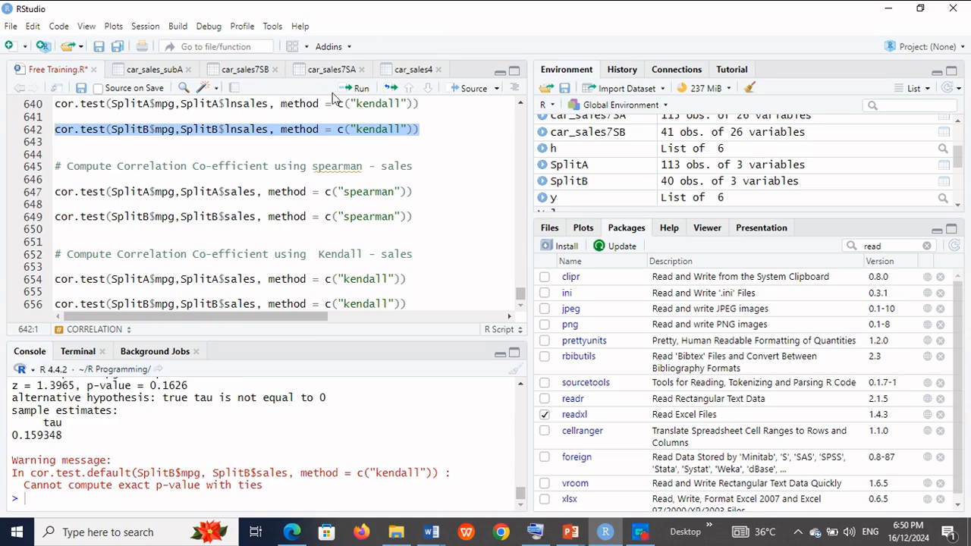
pyautogui.click(361, 89)
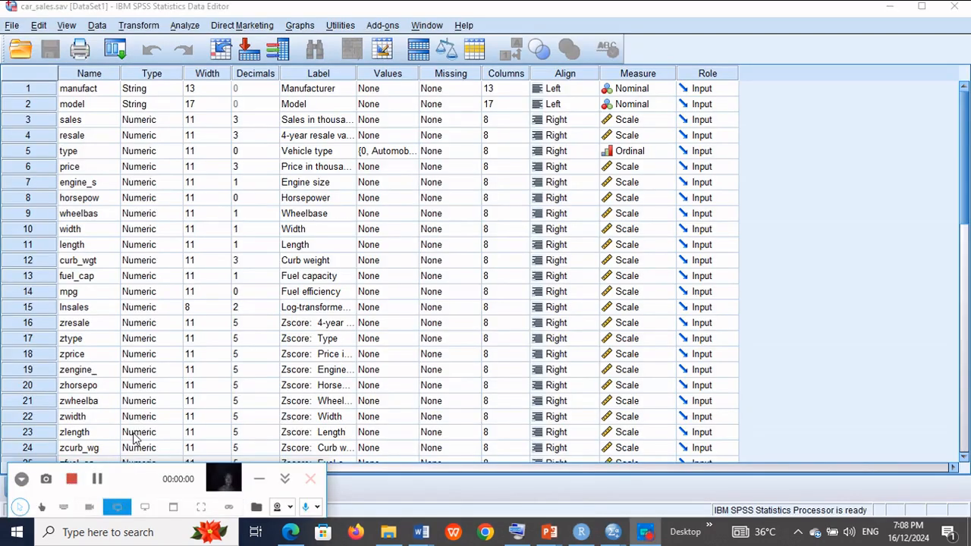
# - In SPSS, filter the car_sales data to the cases satisfying model ~= 'Metro', filtering out the unselected cases
pyautogui.click(134, 438)
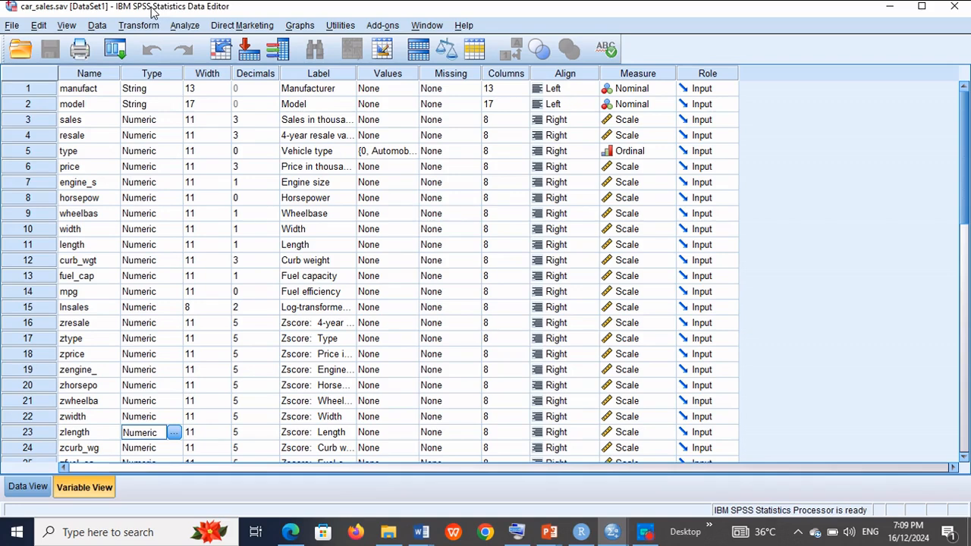
pyautogui.click(98, 25)
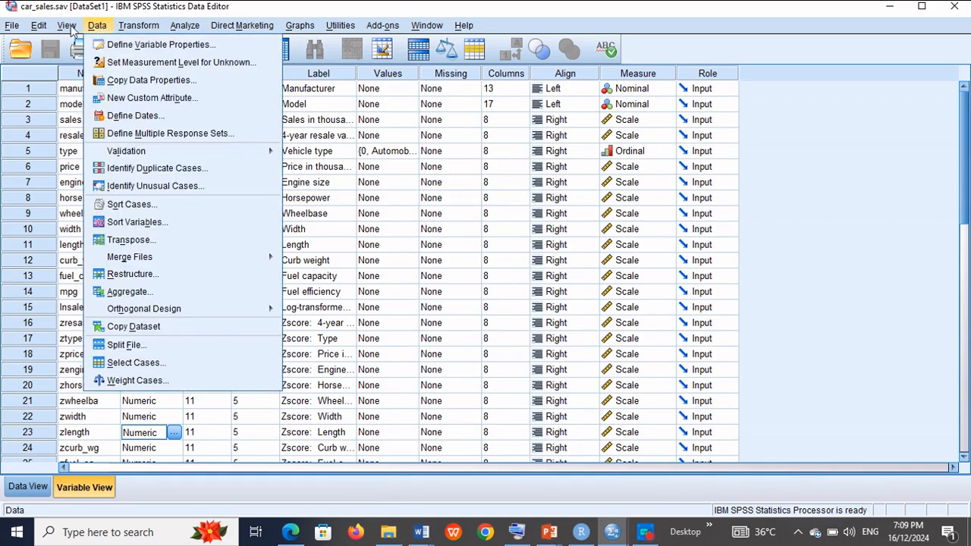
pyautogui.click(159, 368)
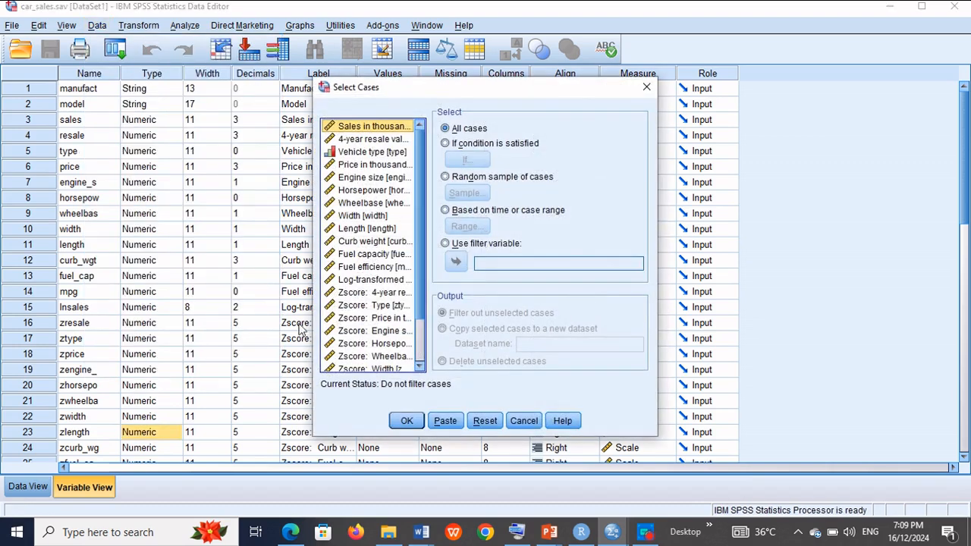
pyautogui.click(445, 144)
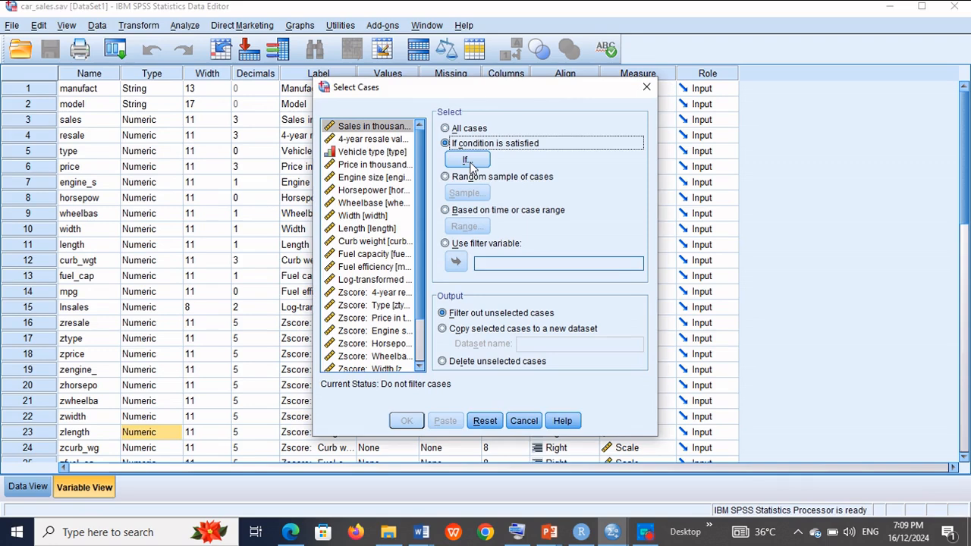
pyautogui.click(470, 162)
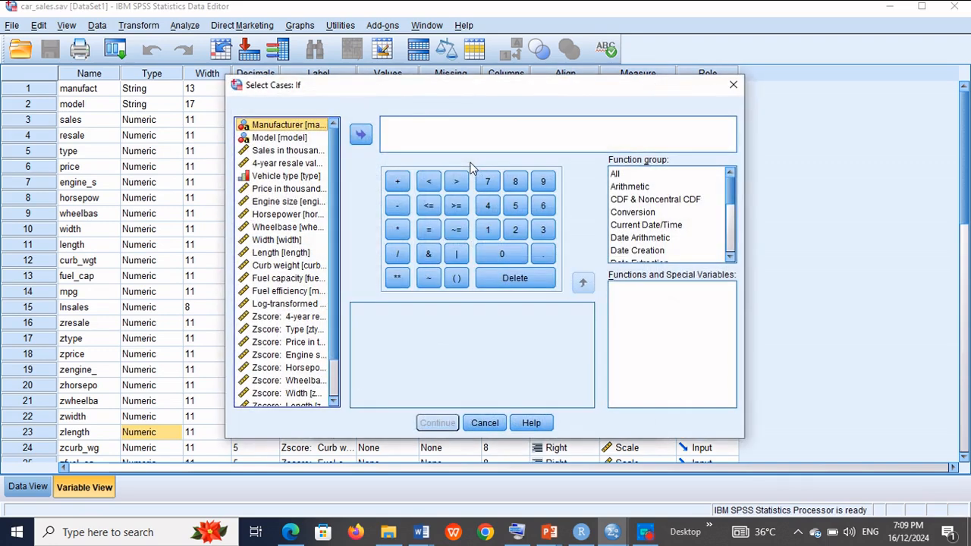
pyautogui.click(307, 140)
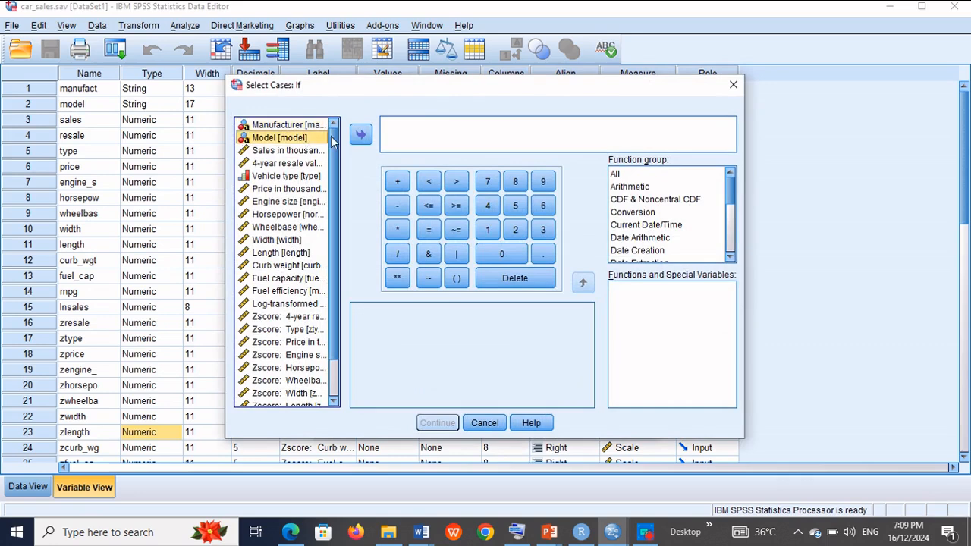
pyautogui.click(360, 134)
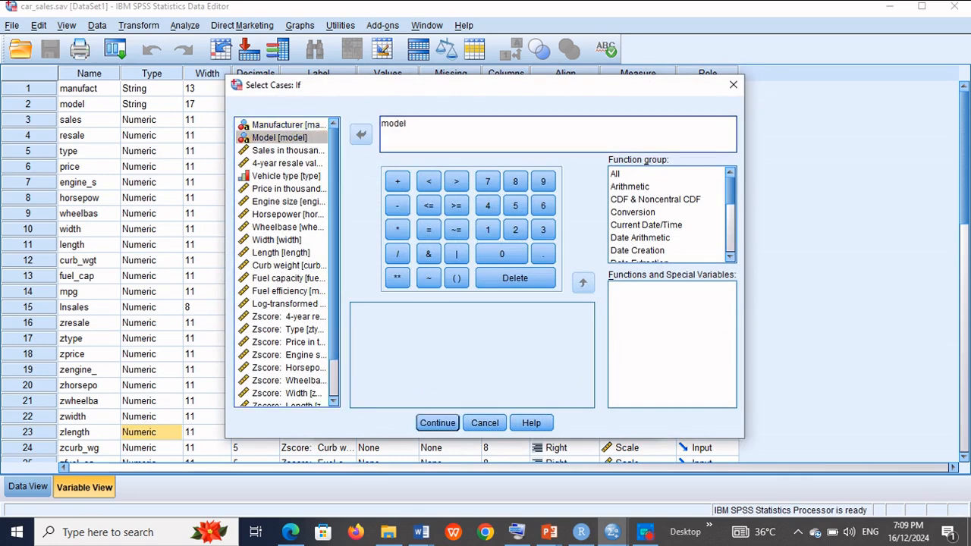
pyautogui.click(456, 230)
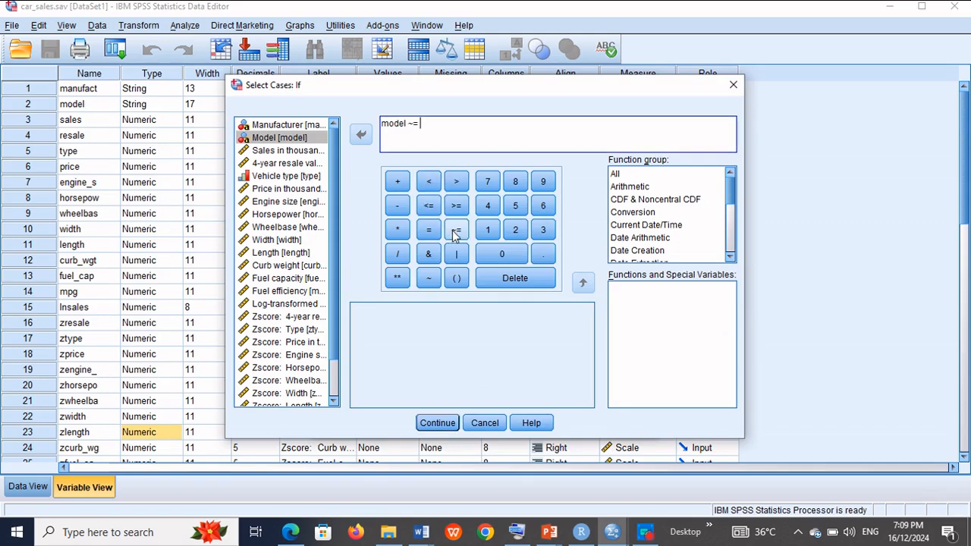
pyautogui.write("'Metro'")
pyautogui.click(444, 422)
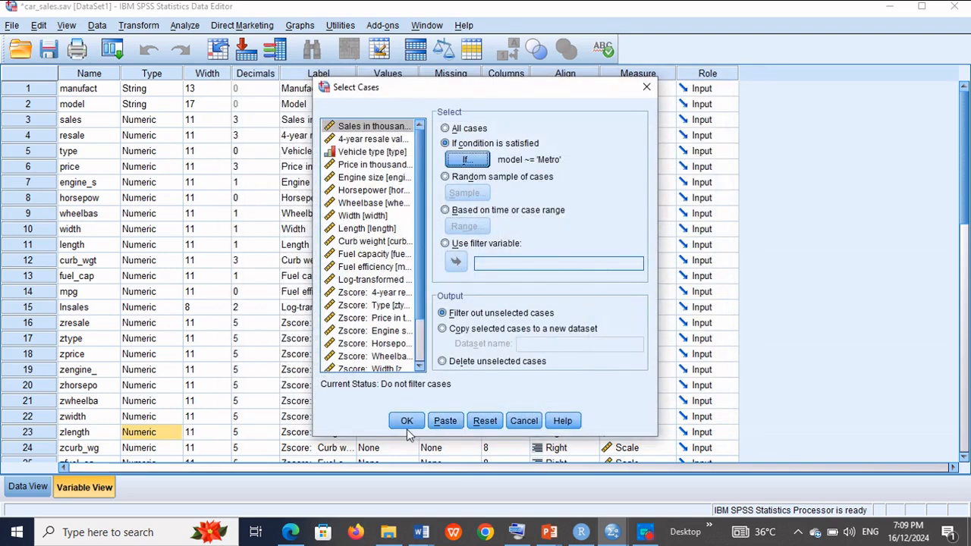
pyautogui.click(406, 422)
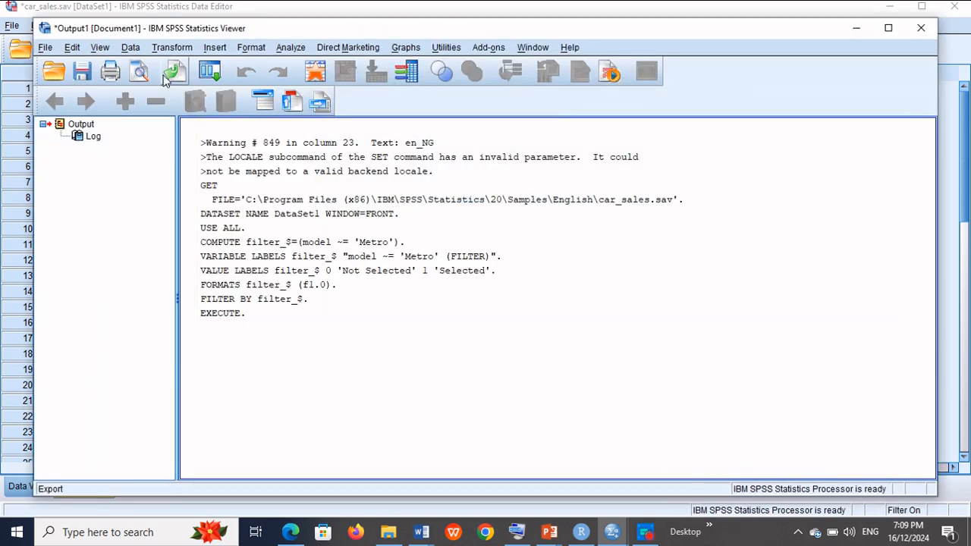
pyautogui.click(132, 48)
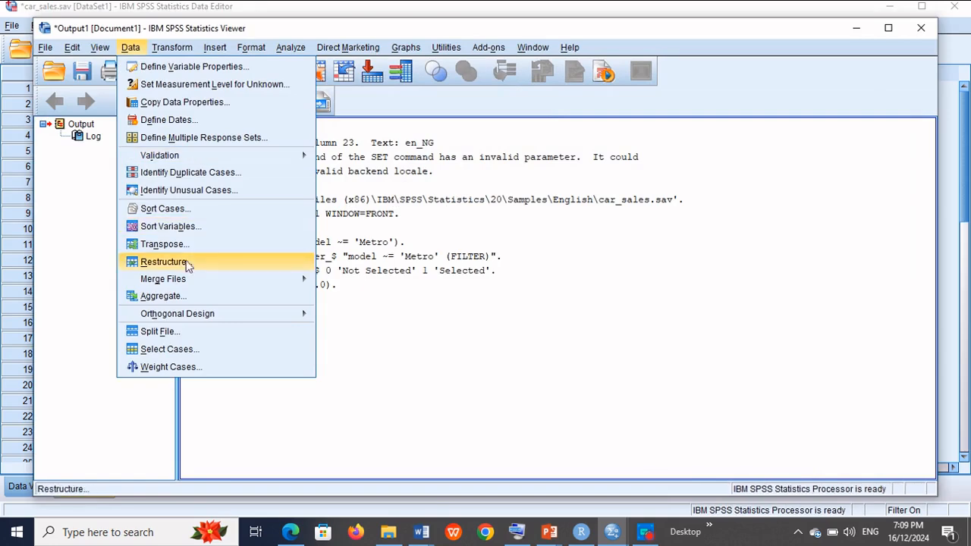
pyautogui.click(192, 351)
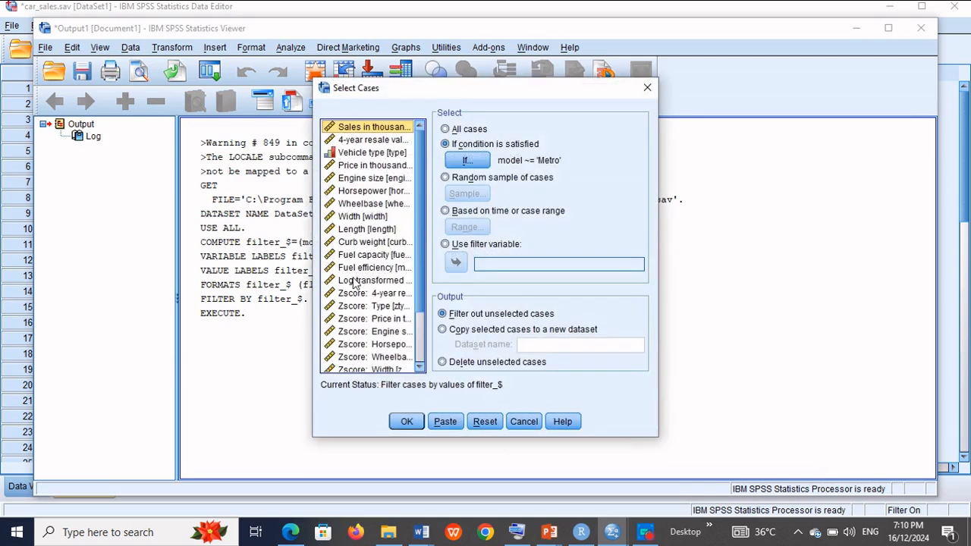
pyautogui.click(648, 90)
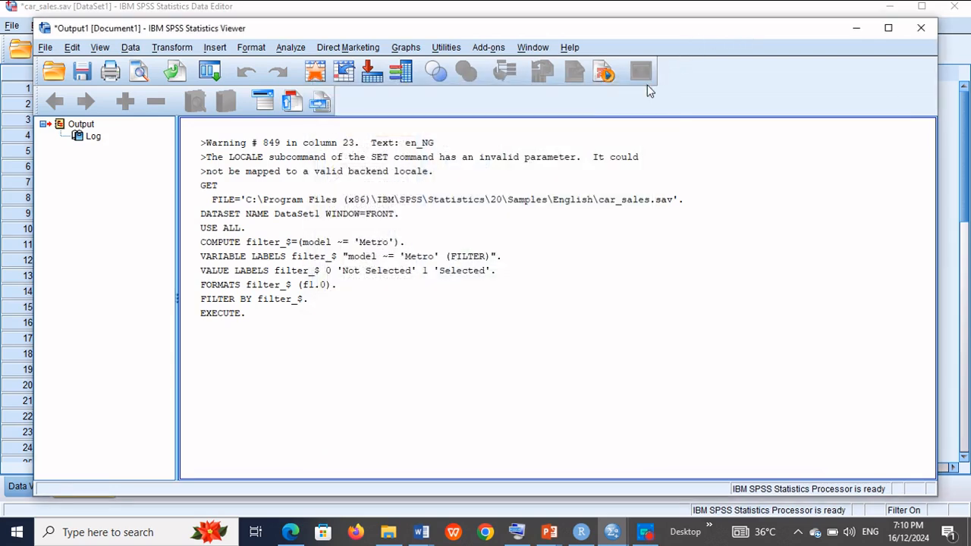
# - Split the car_sales file with Compare groups based on Vehicle type [type], sorting the file by the grouping variable
pyautogui.click(130, 47)
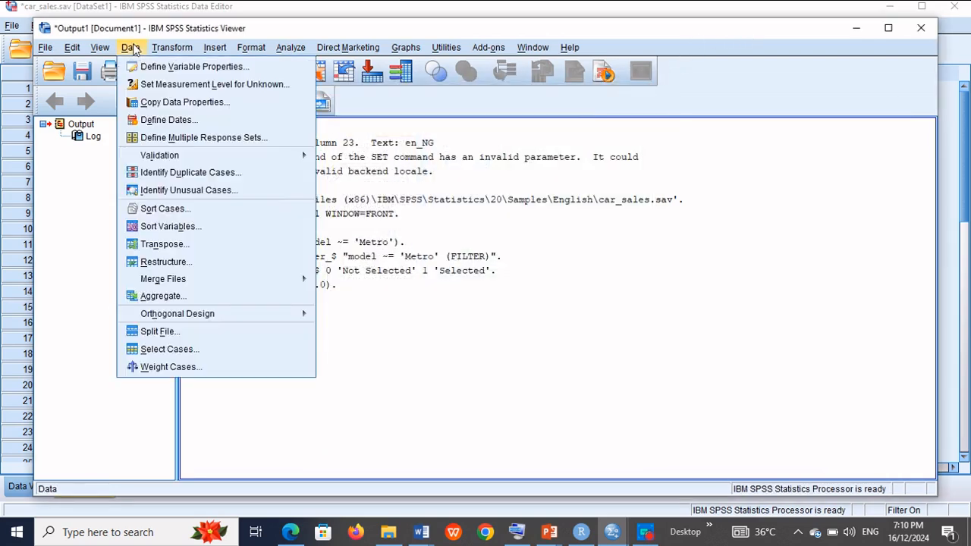
pyautogui.click(163, 333)
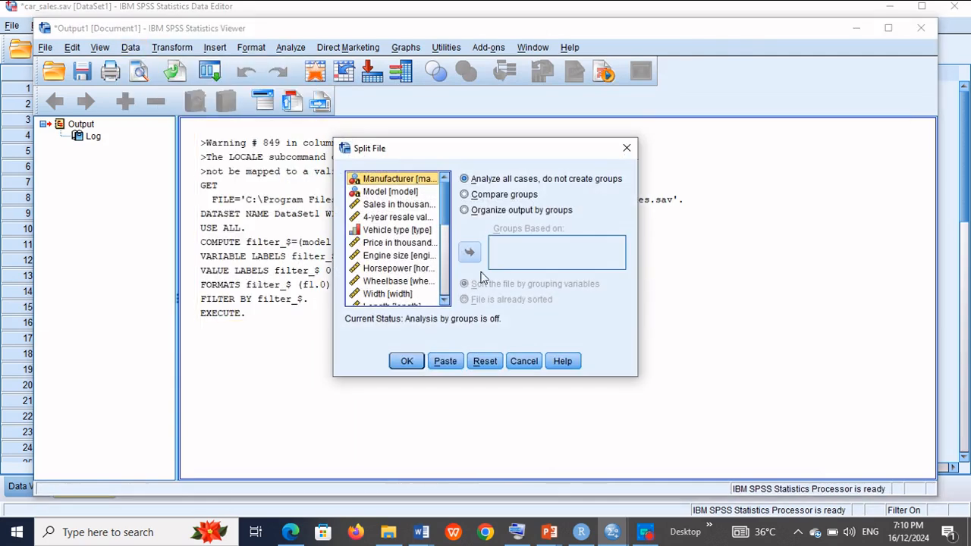
pyautogui.click(465, 195)
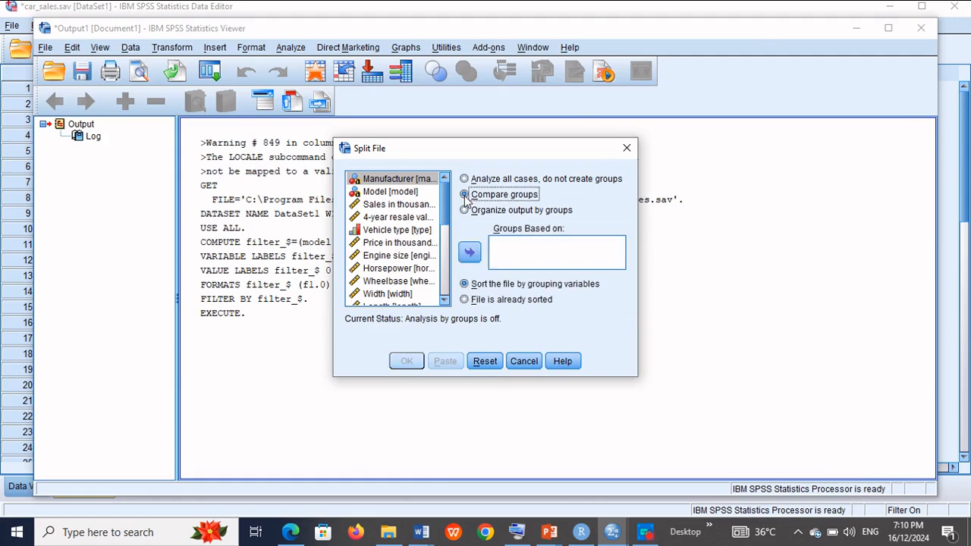
pyautogui.click(402, 230)
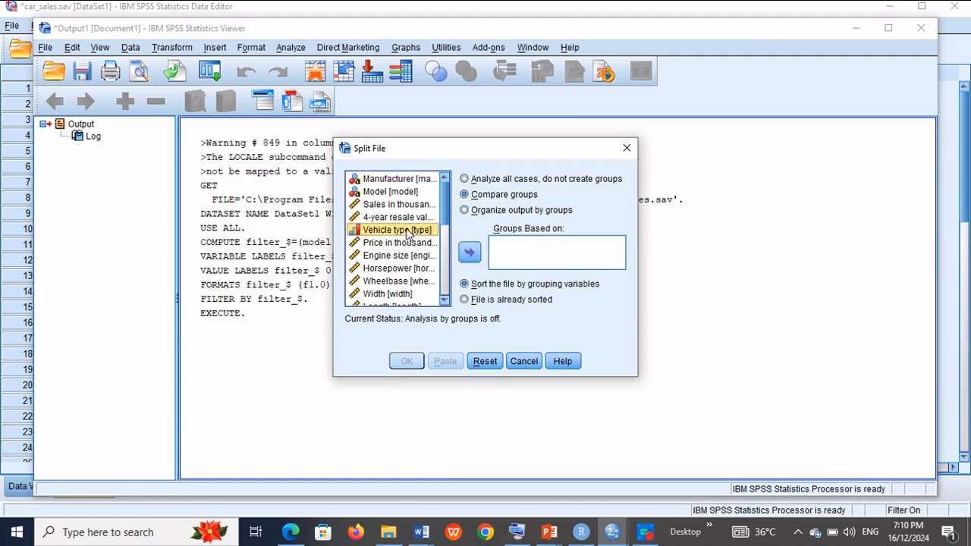
pyautogui.click(468, 255)
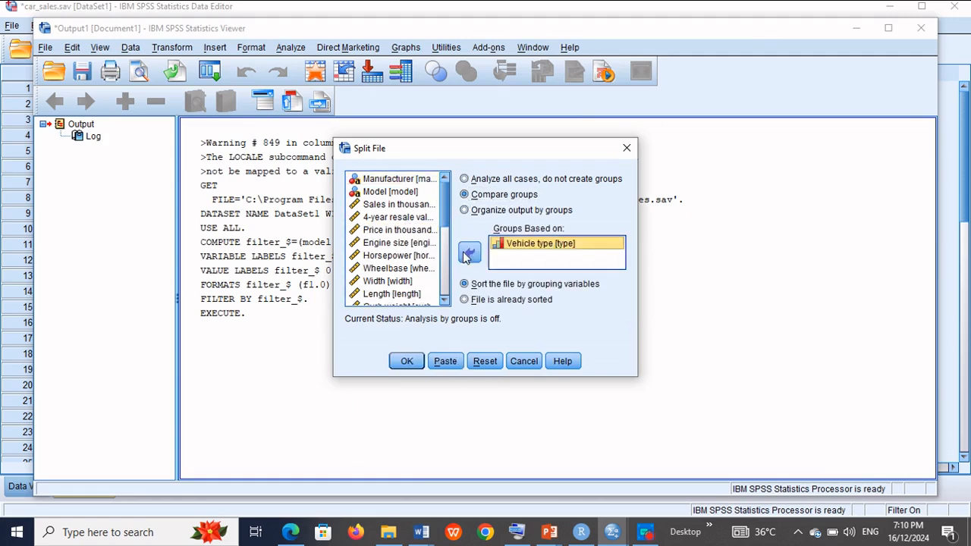
pyautogui.click(404, 363)
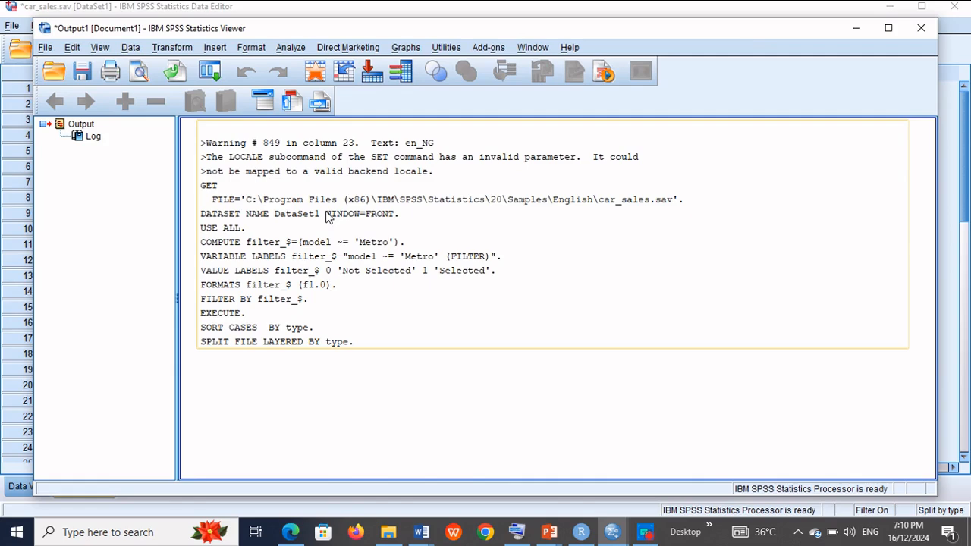
# - Run a two-tailed Pearson bivariate correlation of Fuel efficiency [mpg] and Log-transformed sales, and review the output
pyautogui.click(292, 48)
pyautogui.moveTo(350, 180)
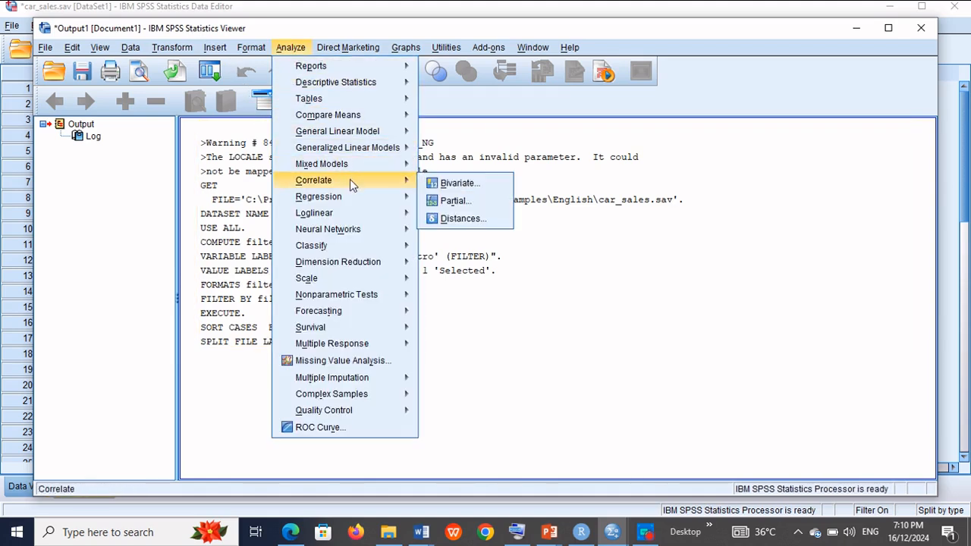
pyautogui.click(457, 184)
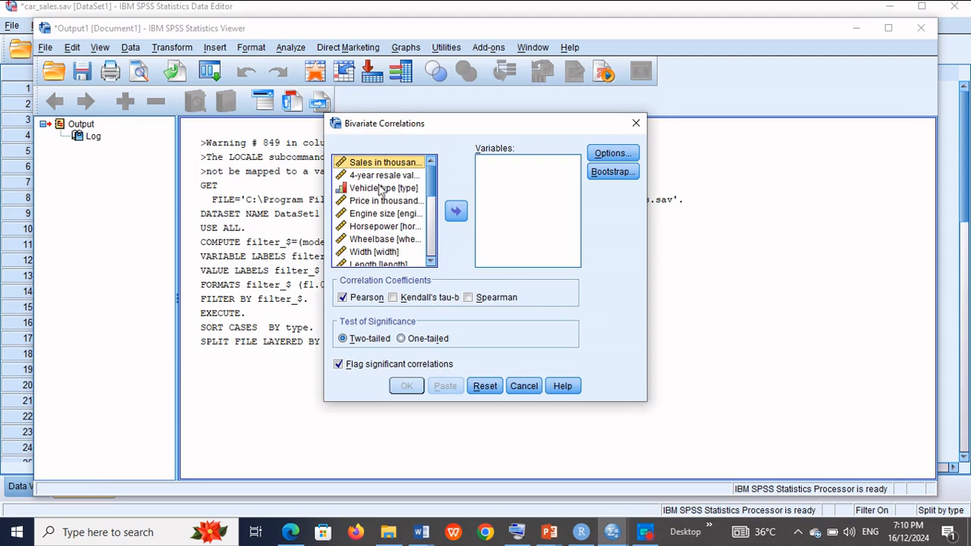
pyautogui.moveTo(434, 199); pyautogui.dragTo(435, 224)
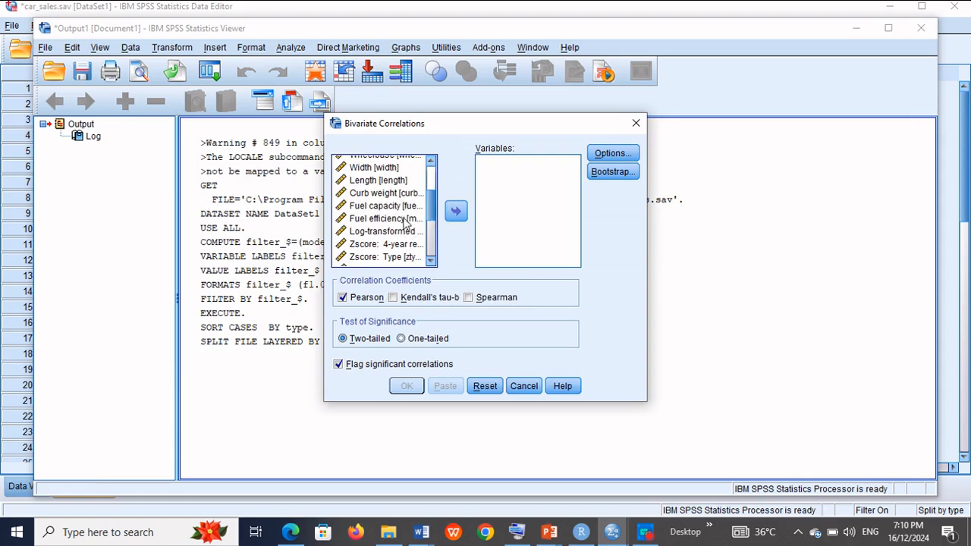
pyautogui.click(404, 219)
pyautogui.click(456, 212)
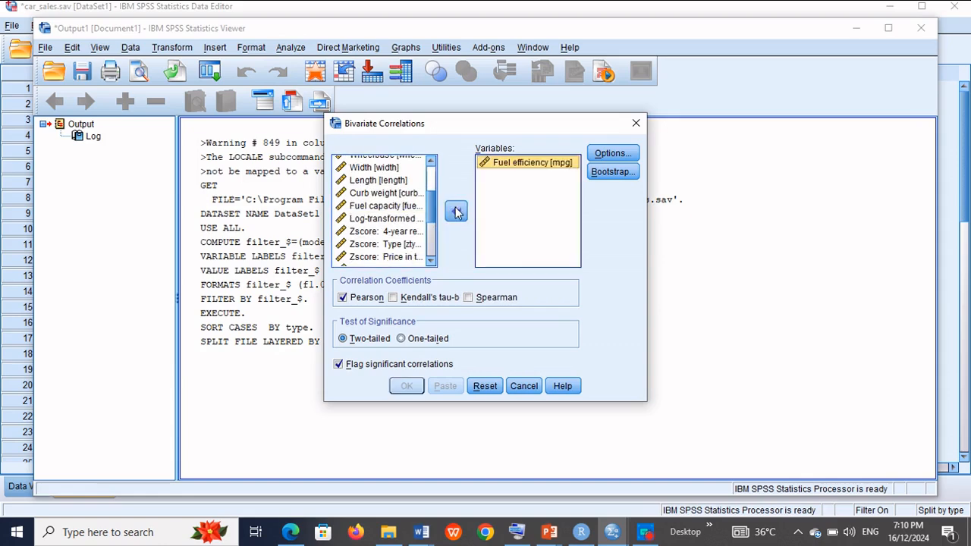
pyautogui.click(400, 221)
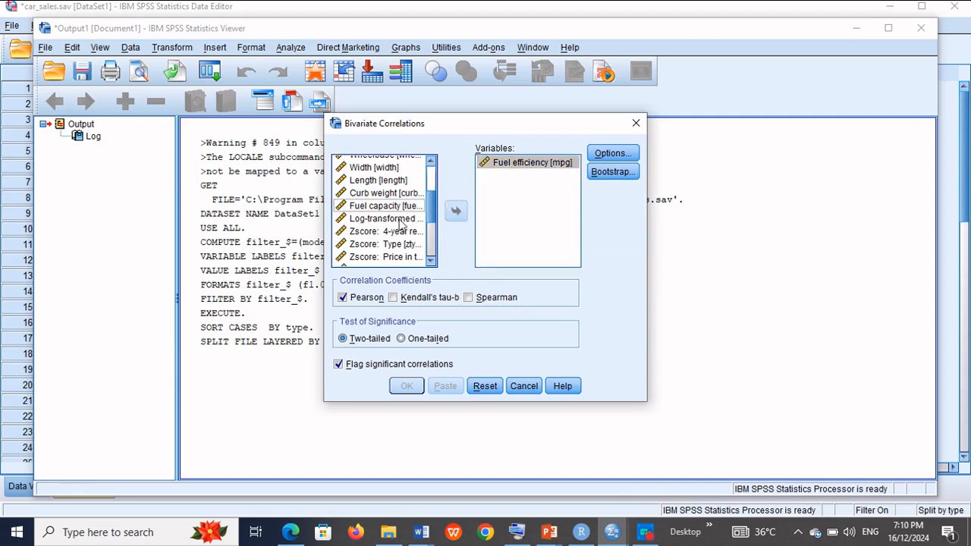
pyautogui.click(401, 220)
pyautogui.click(455, 213)
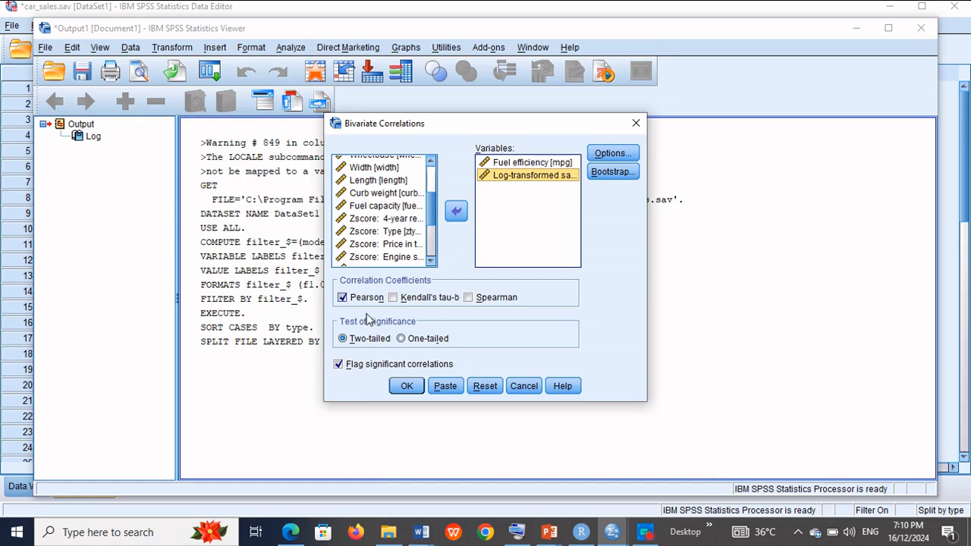
pyautogui.click(405, 386)
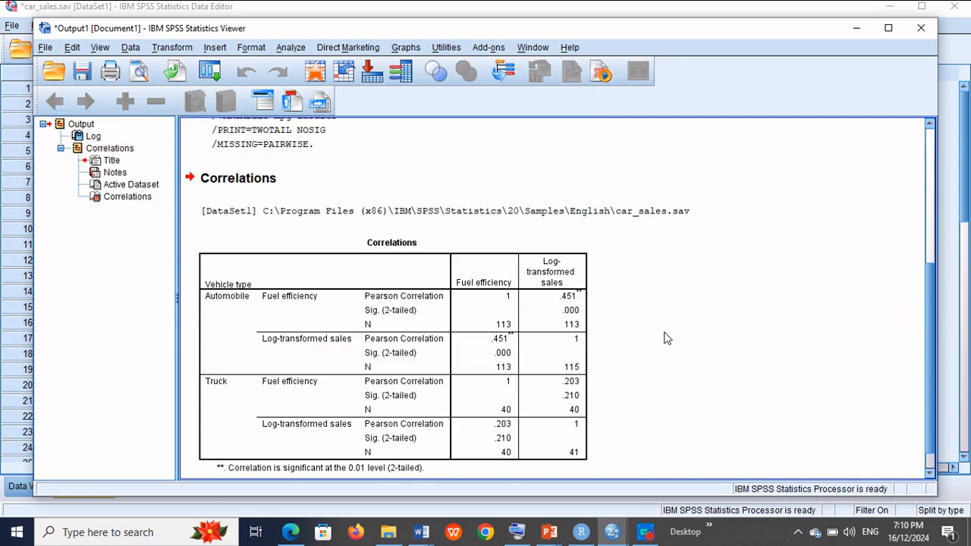
pyautogui.scroll(4, 665, 338)
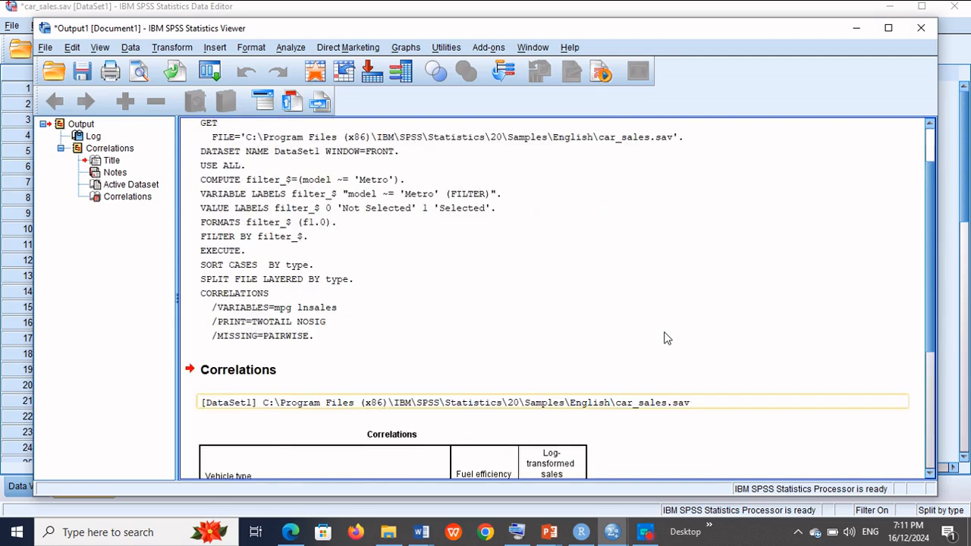
pyautogui.scroll(-5, 664, 338)
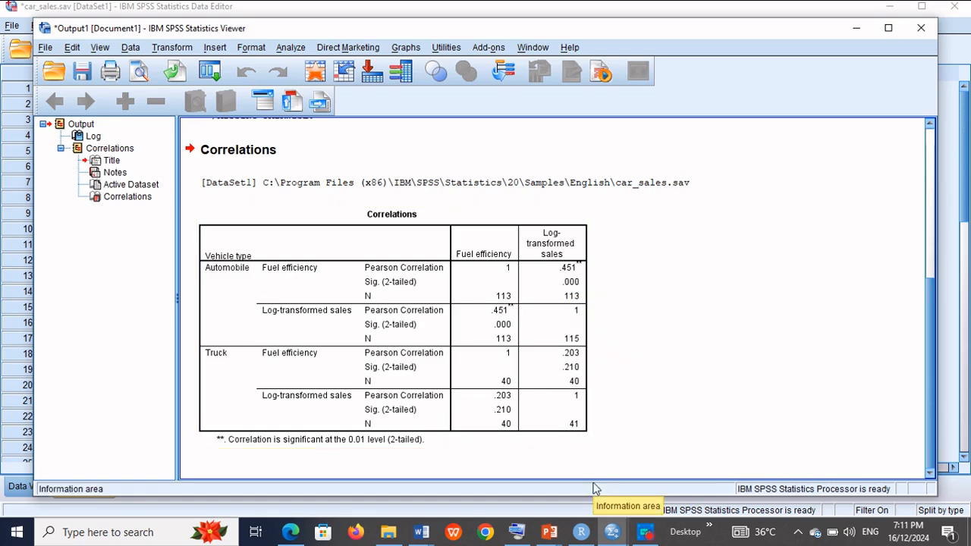
# - Switch to RStudio and run the SplitA cor of mpg and lnsales on line 617
pyautogui.click(581, 532)
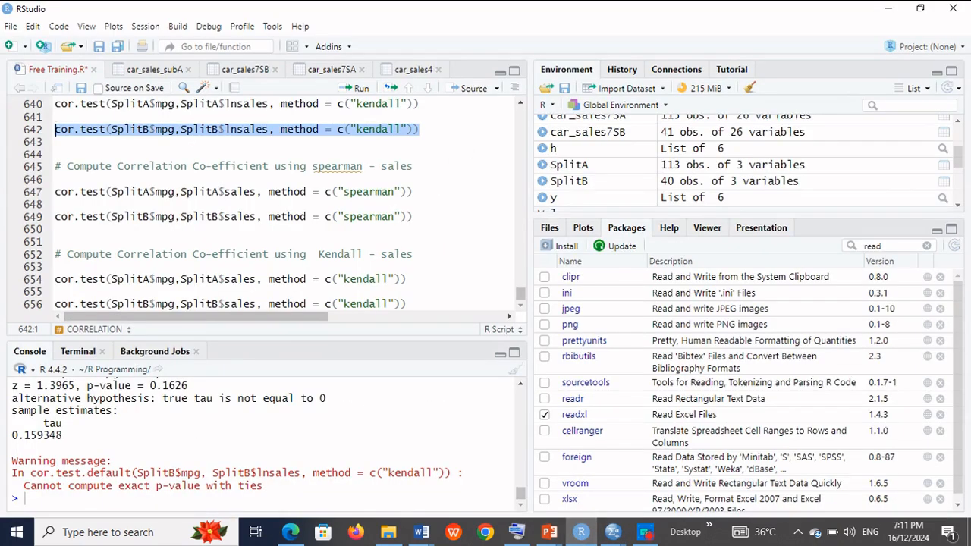
pyautogui.click(520, 101)
pyautogui.moveTo(520, 101); pyautogui.dragTo(516, 107)
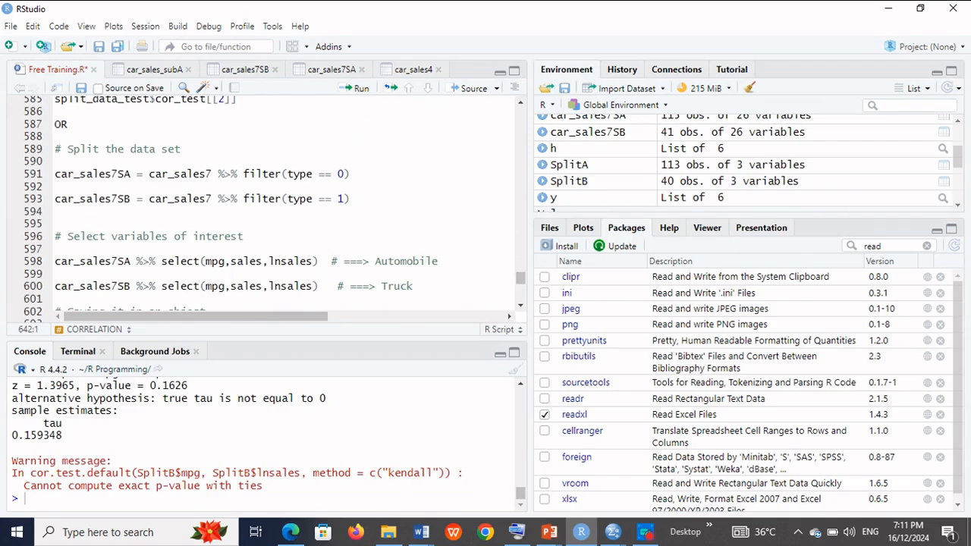
pyautogui.moveTo(520, 308); pyautogui.dragTo(519, 311)
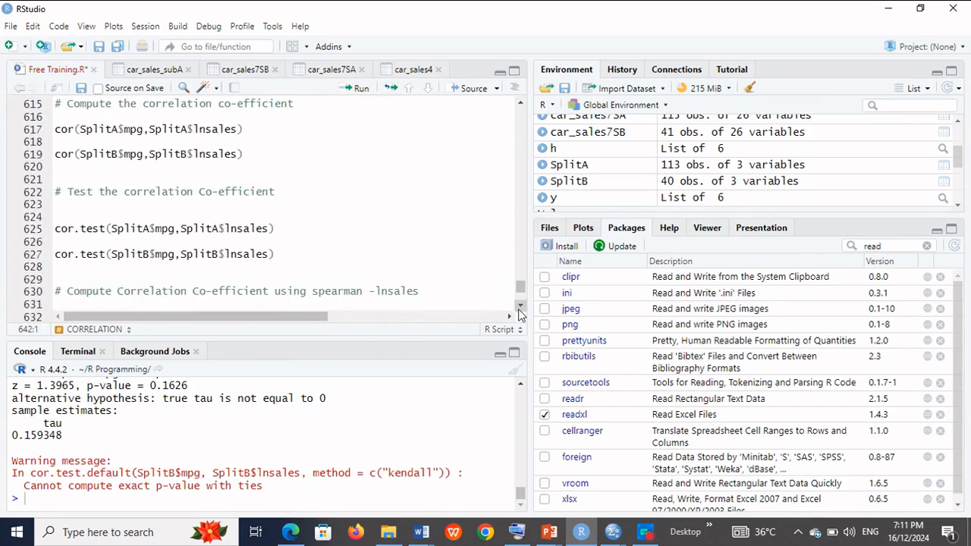
pyautogui.moveTo(262, 132); pyautogui.dragTo(55, 118)
pyautogui.click(357, 88)
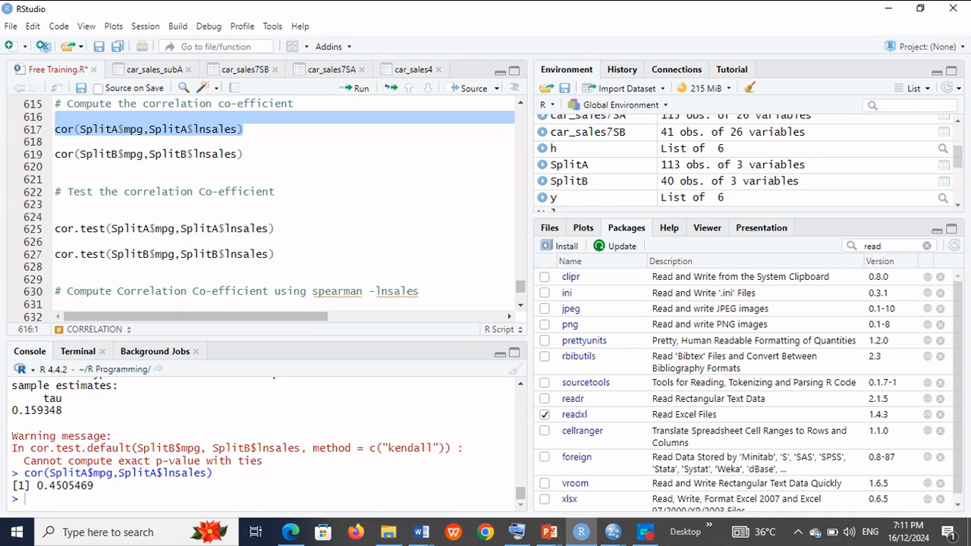
# - Run the SplitB cor of mpg and lnsales on line 619, and compare the coefficients with the SPSS Correlations table
pyautogui.moveTo(244, 155); pyautogui.dragTo(7, 155)
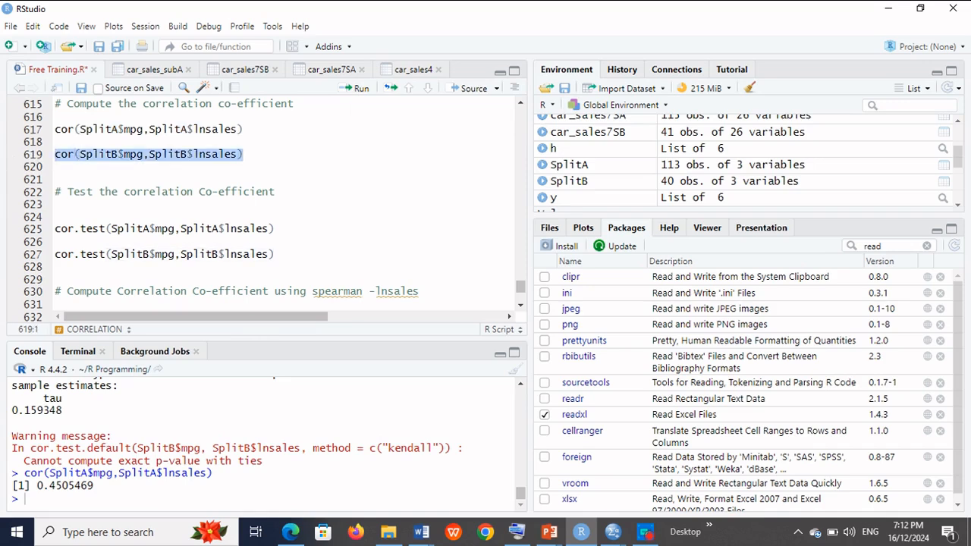
pyautogui.hotkey('ctrl', 'Return')
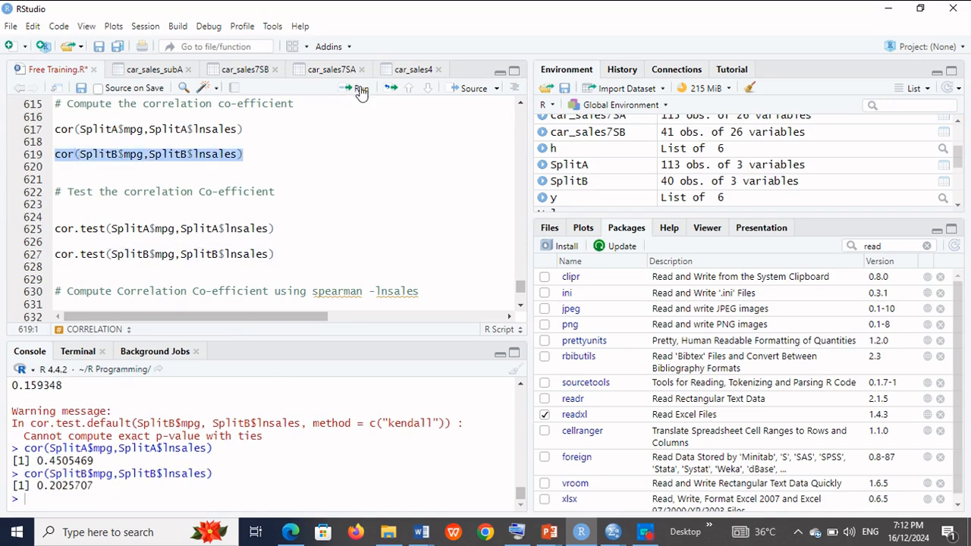
pyautogui.click(886, 9)
pyautogui.click(555, 361)
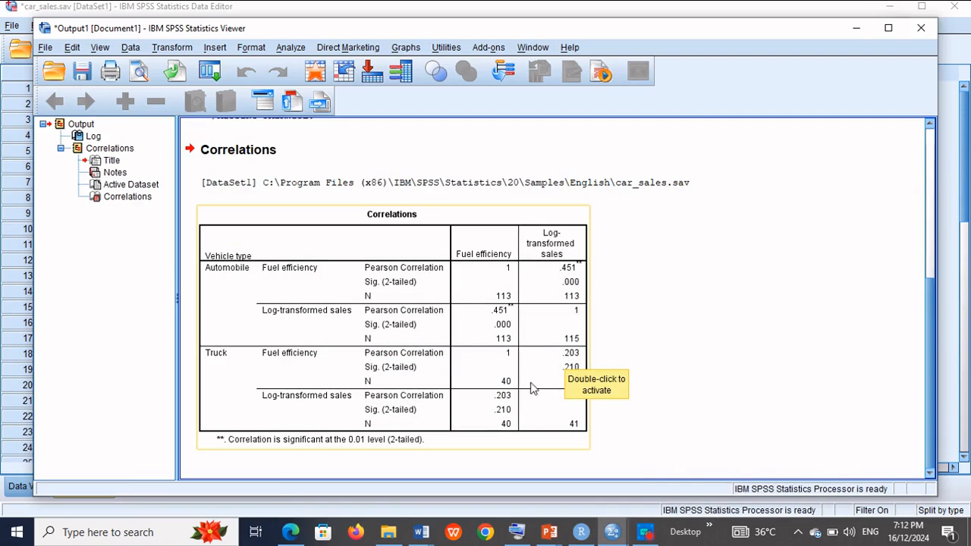
pyautogui.click(591, 472)
# - Back in RStudio, run the SplitA cor.test of mpg and lnsales on line 625 and highlight its p-value in the console
pyautogui.click(583, 533)
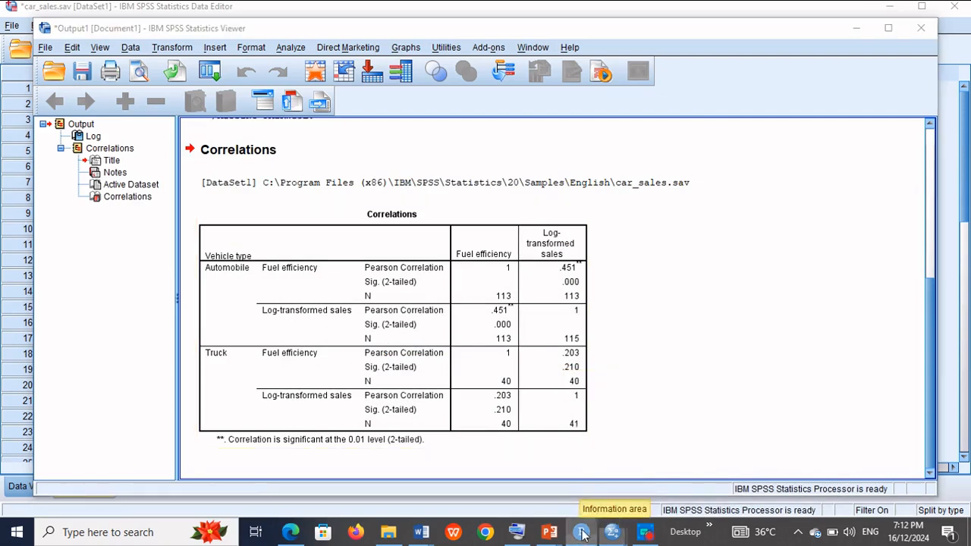
pyautogui.moveTo(273, 228); pyautogui.dragTo(25, 237)
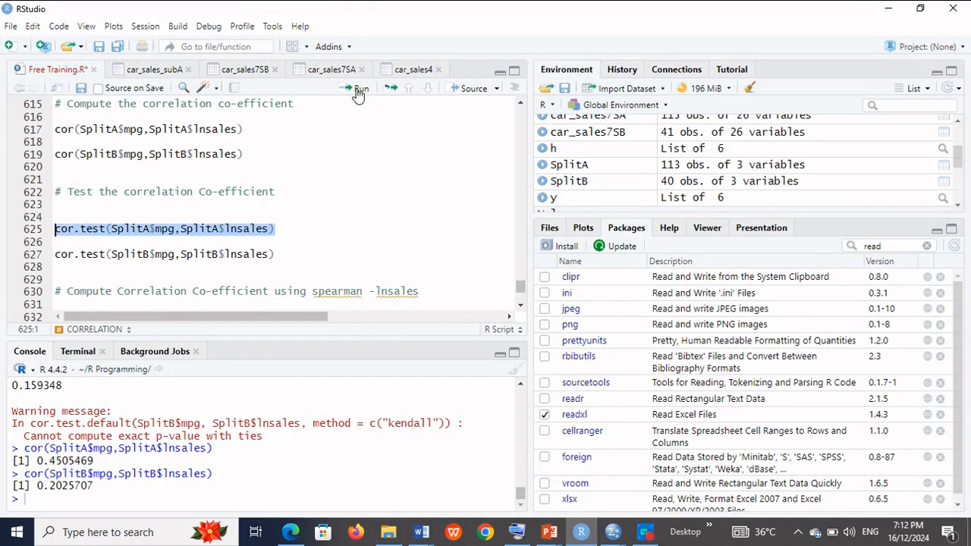
pyautogui.click(358, 91)
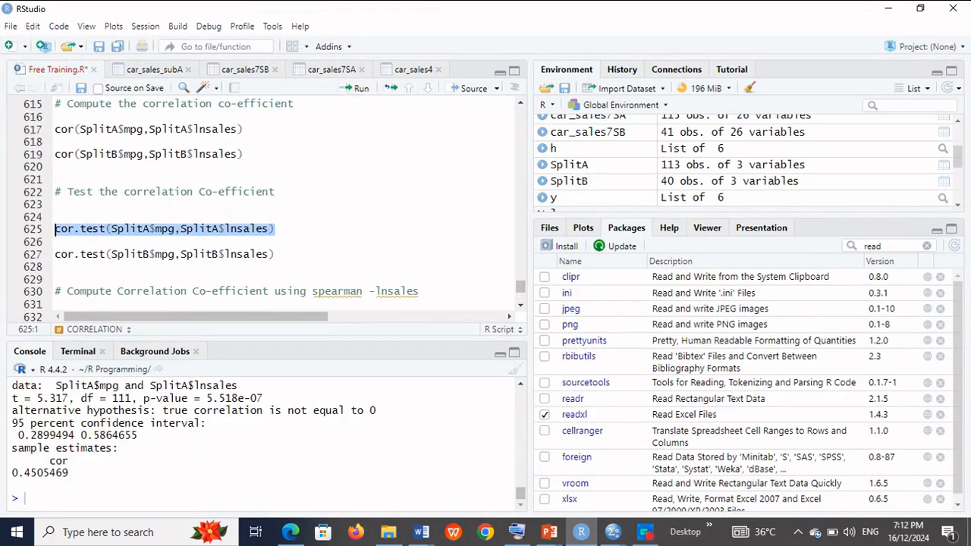
pyautogui.moveTo(263, 398); pyautogui.dragTo(100, 398)
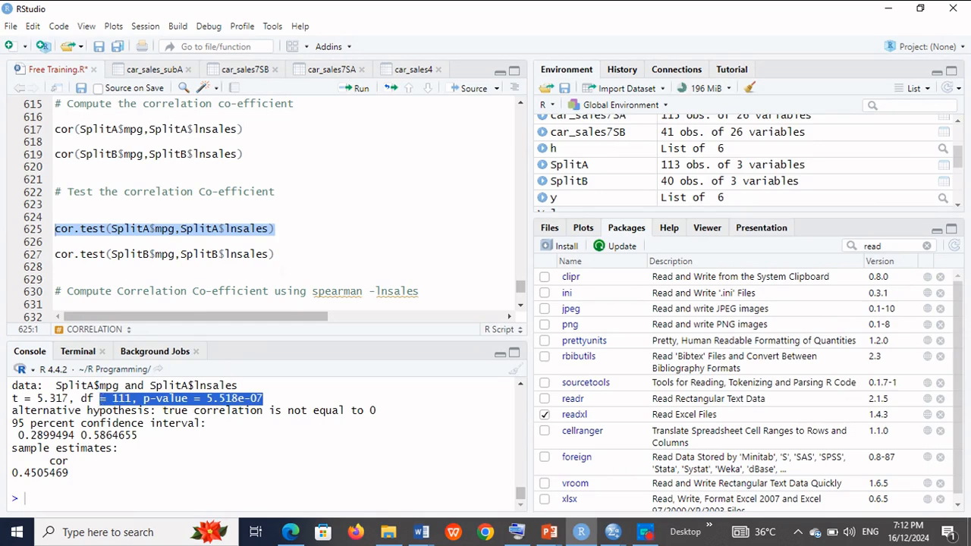
# - Run the SplitB cor.test of mpg and lnsales on line 627
pyautogui.click(275, 254)
pyautogui.moveTo(274, 254); pyautogui.dragTo(28, 260)
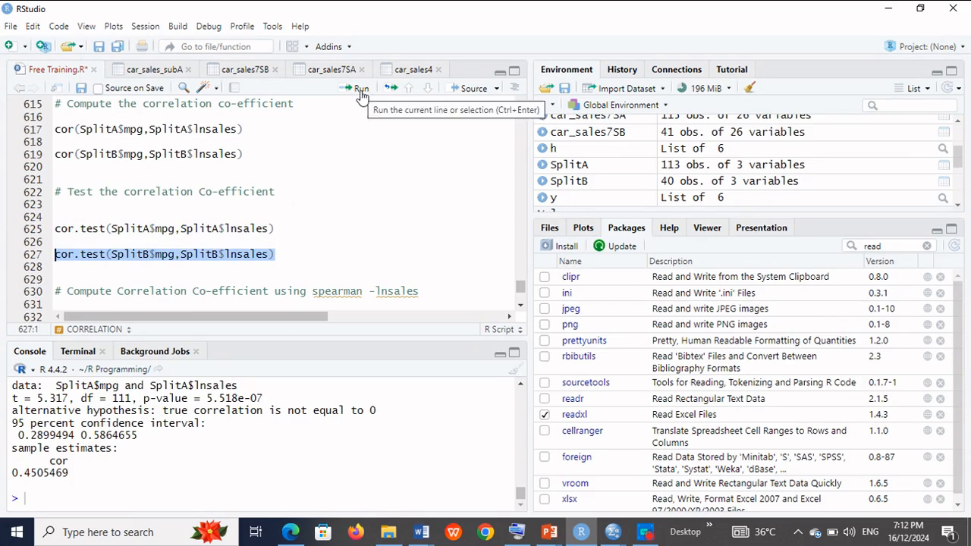
pyautogui.click(361, 91)
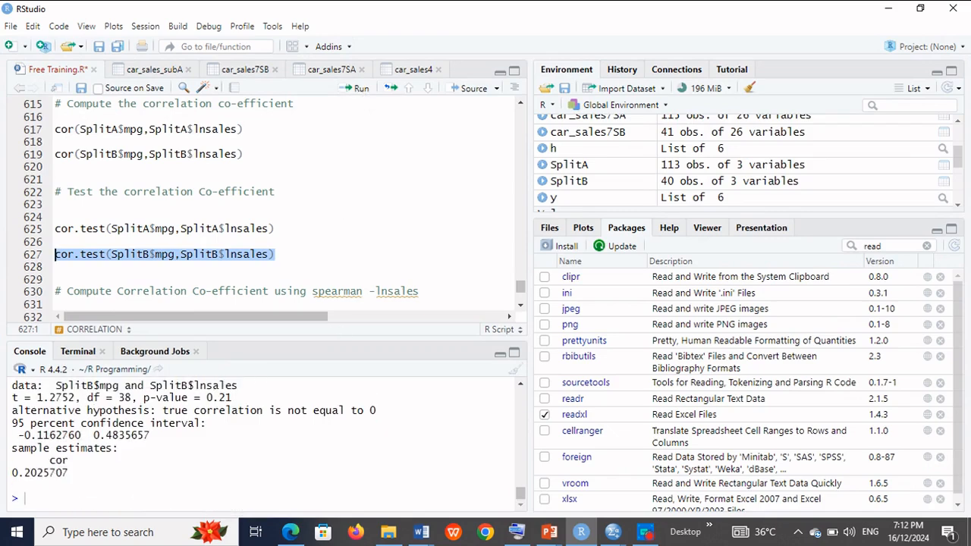
# - Compare the automobile and truck significance values in the SPSS Correlations table with the p-values of the cor.test results in RStudio
pyautogui.click(888, 9)
pyautogui.click(520, 412)
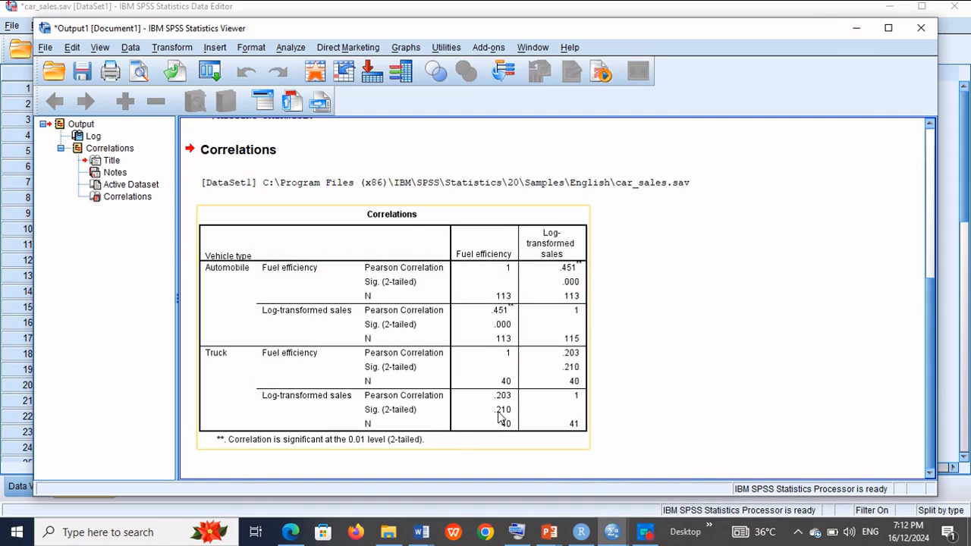
pyautogui.click(620, 425)
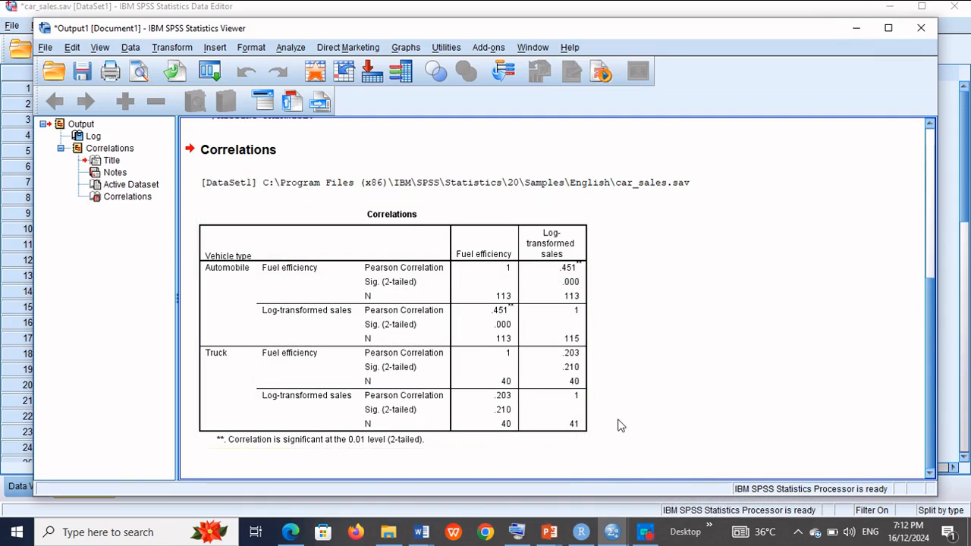
pyautogui.click(581, 532)
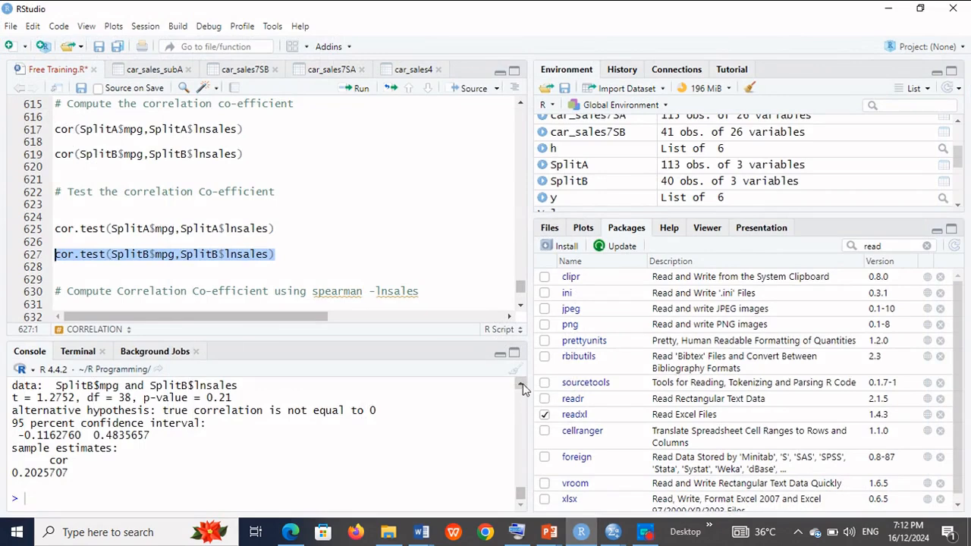
pyautogui.scroll(5, 522, 389)
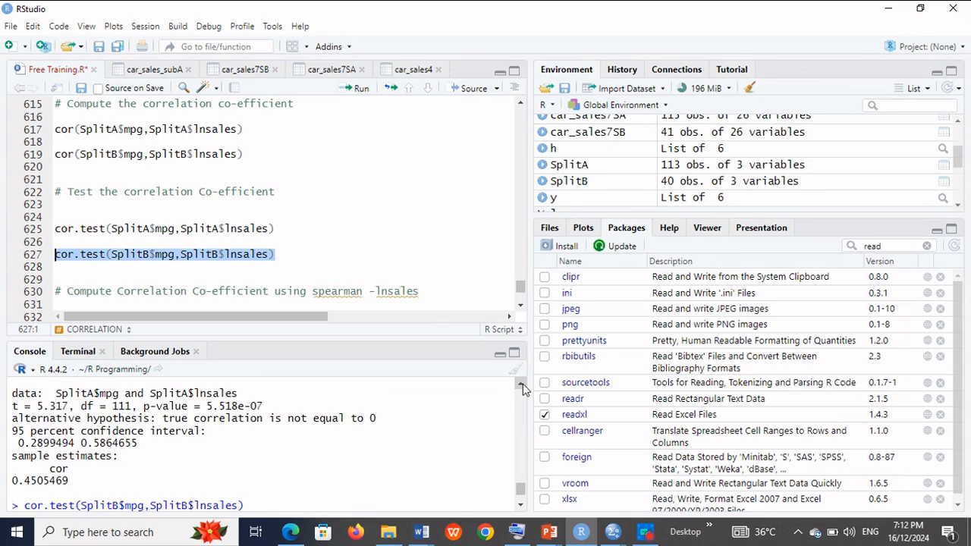
pyautogui.click(886, 9)
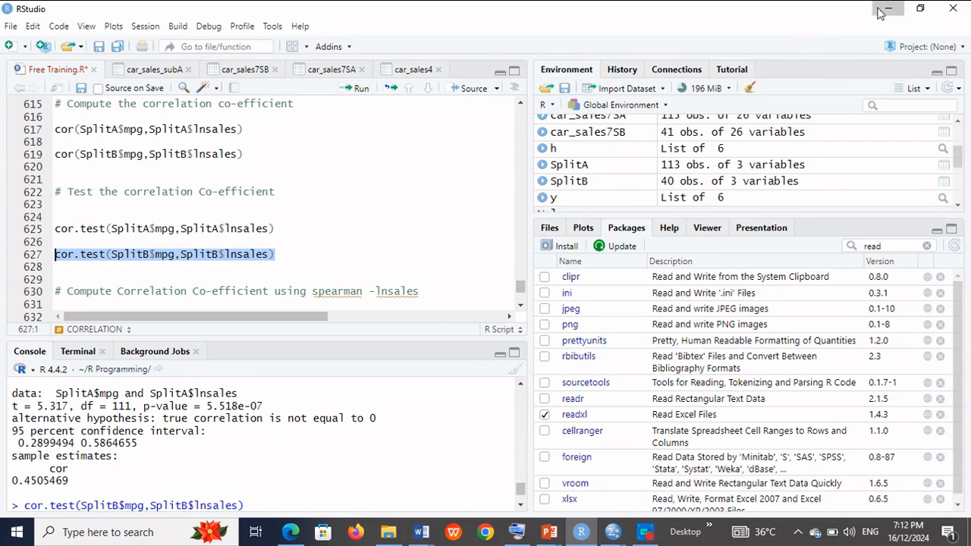
pyautogui.click(528, 286)
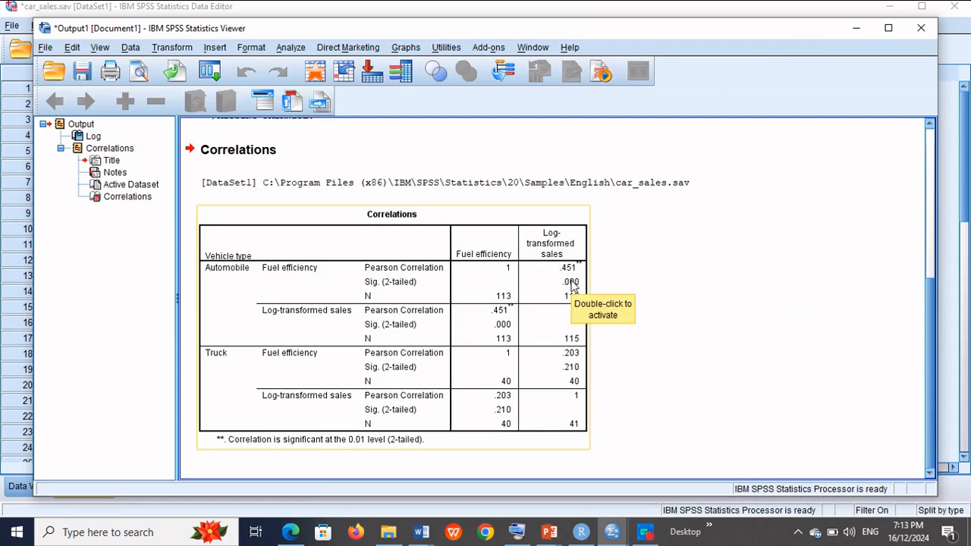
pyautogui.click(651, 291)
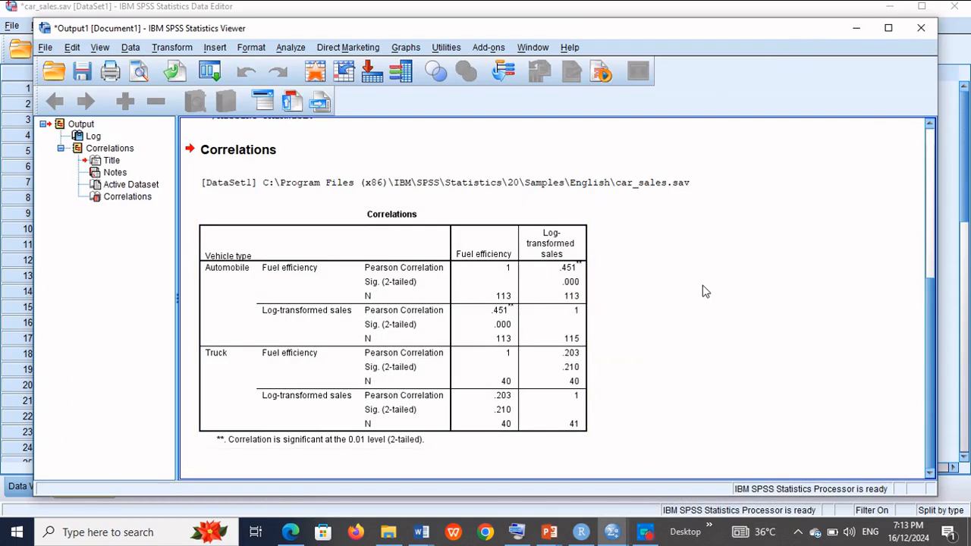
# - Switch to RStudio and review the Spearman and Kendall cor.test lines for mpg and lnsales in the script
pyautogui.click(582, 532)
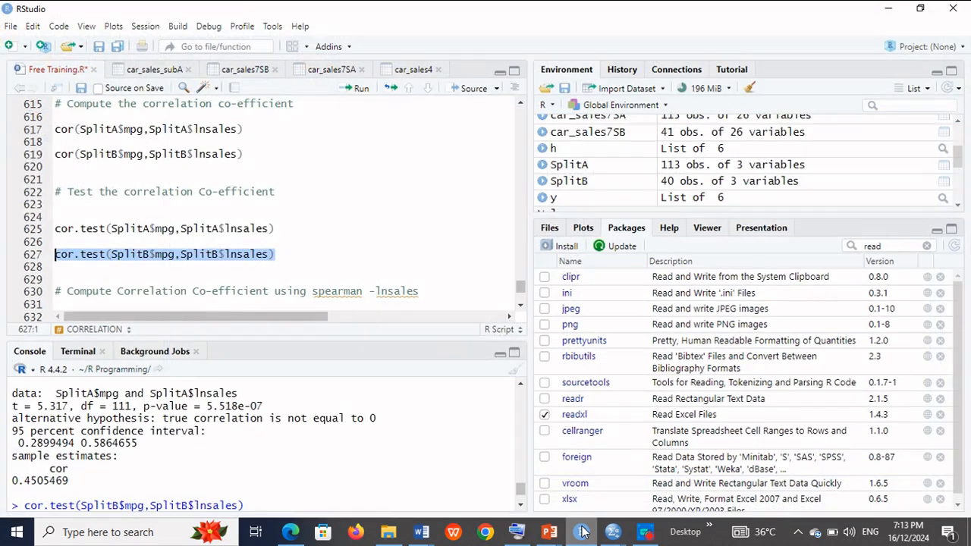
pyautogui.click(521, 306)
pyautogui.moveTo(520, 306); pyautogui.dragTo(521, 309)
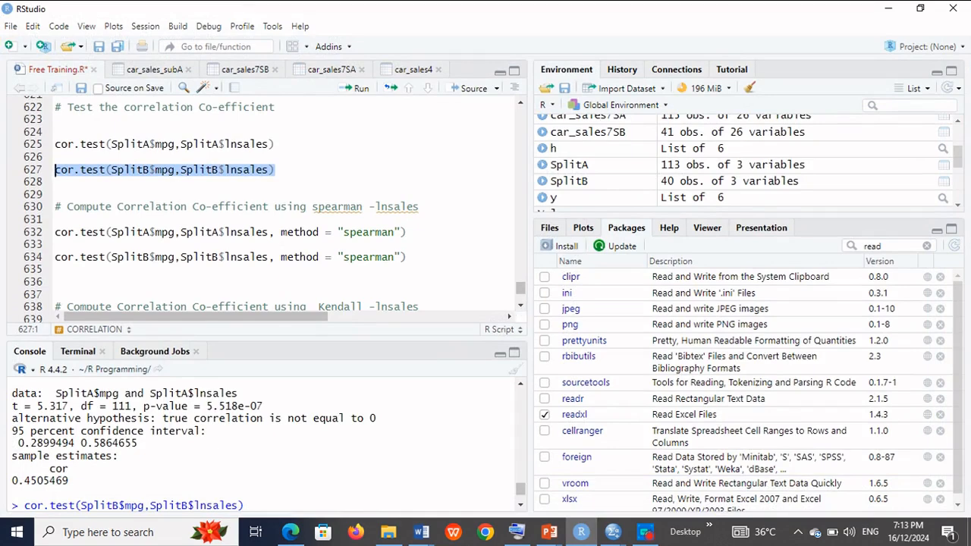
pyautogui.click(519, 306)
pyautogui.click(520, 307)
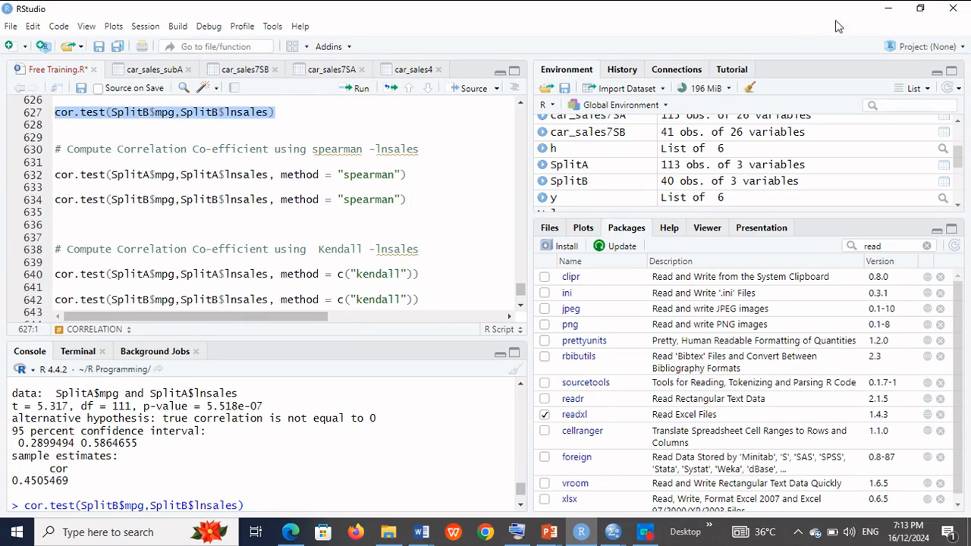
# - Back in SPSS, run Bivariate Correlations for mpg and log-transformed sales with Kendall's tau-b and Spearman enabled and Pearson disabled
pyautogui.click(889, 9)
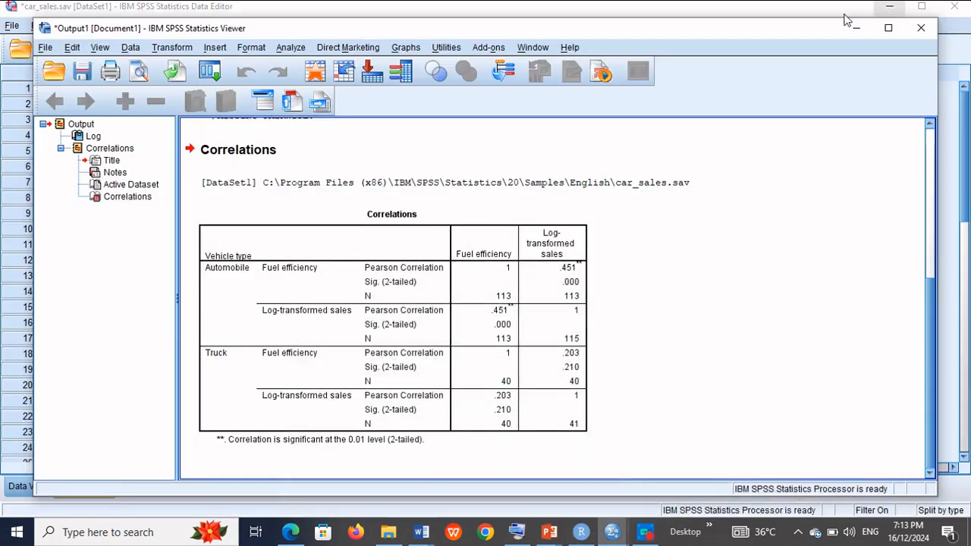
pyautogui.click(210, 71)
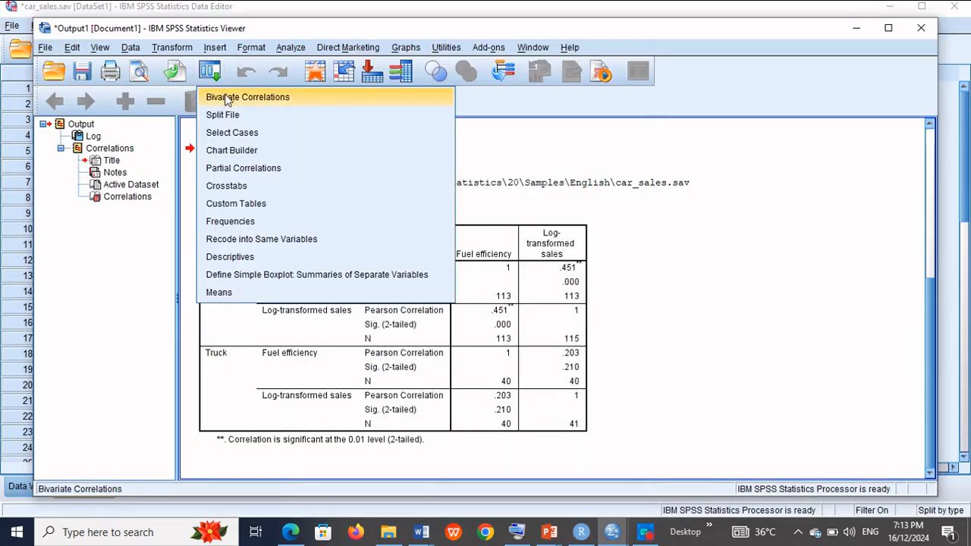
pyautogui.click(225, 99)
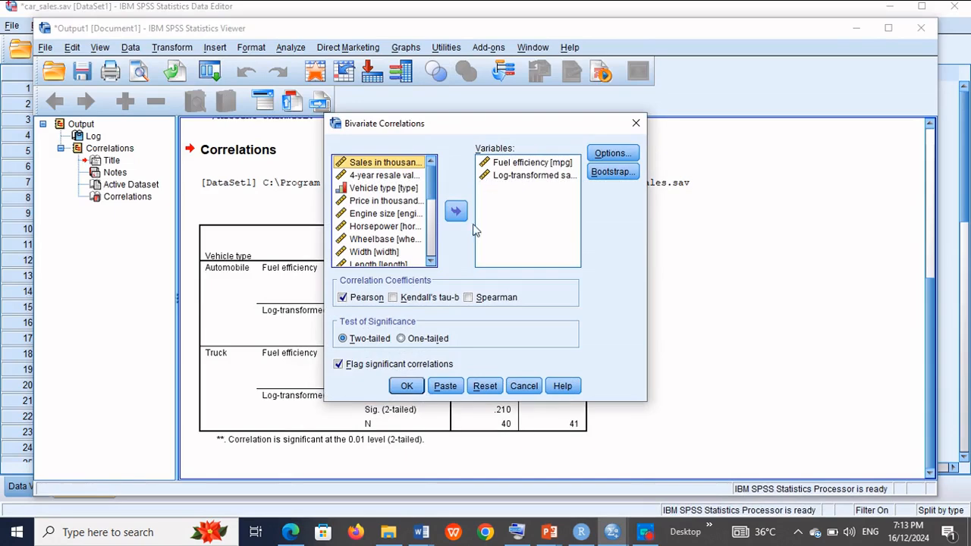
pyautogui.click(395, 298)
pyautogui.click(468, 298)
pyautogui.click(341, 297)
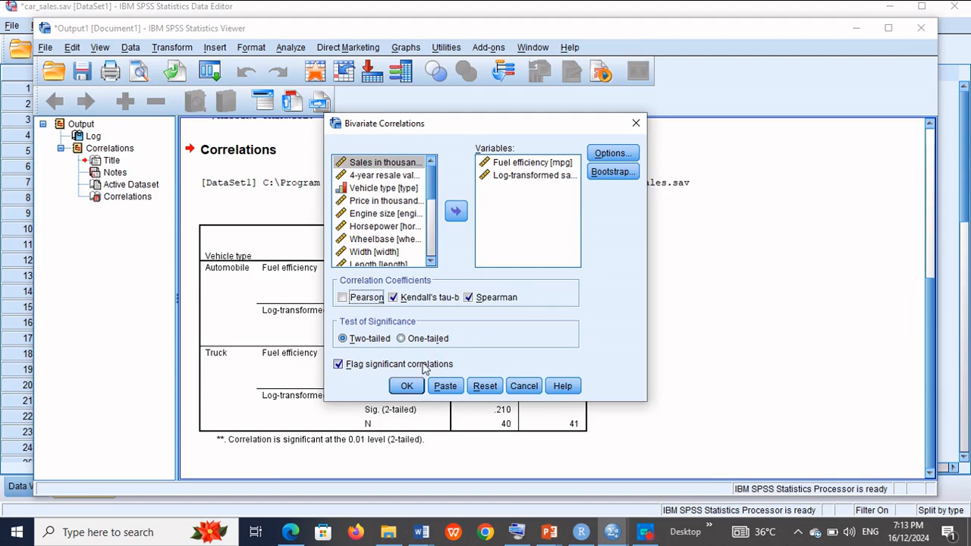
pyautogui.click(407, 387)
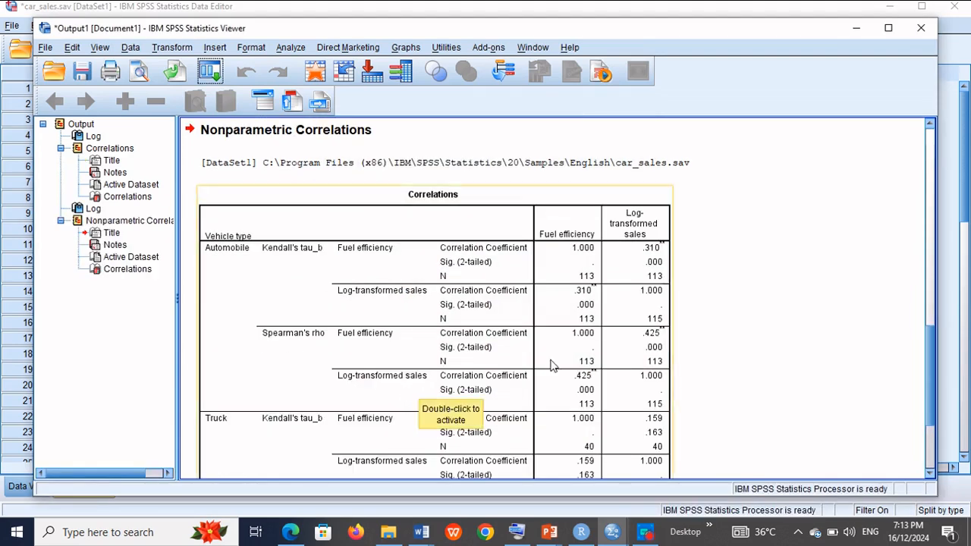
# - Examine the Kendall's tau_b and Spearman's rho coefficients for automobiles and trucks in the Nonparametric Correlations table
pyautogui.click(408, 271)
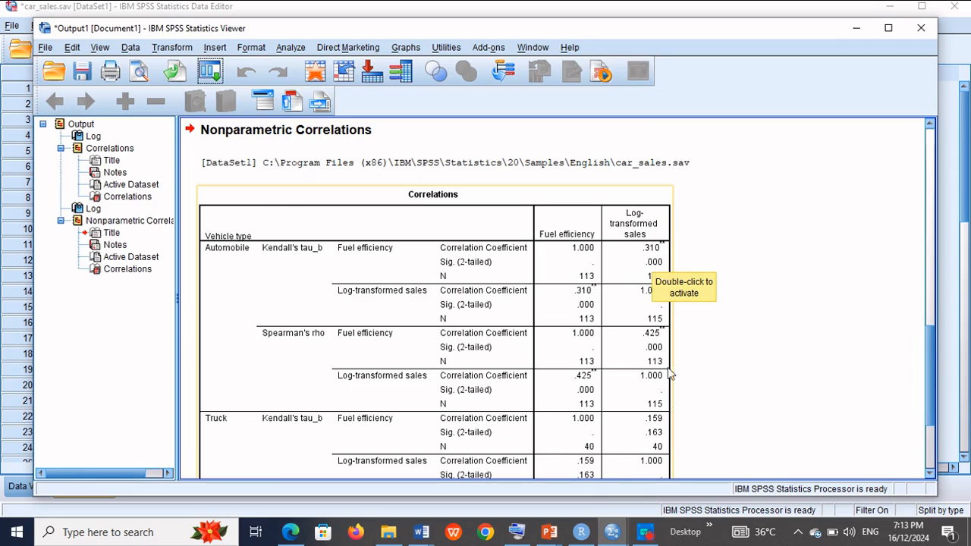
pyautogui.scroll(2, 676, 414)
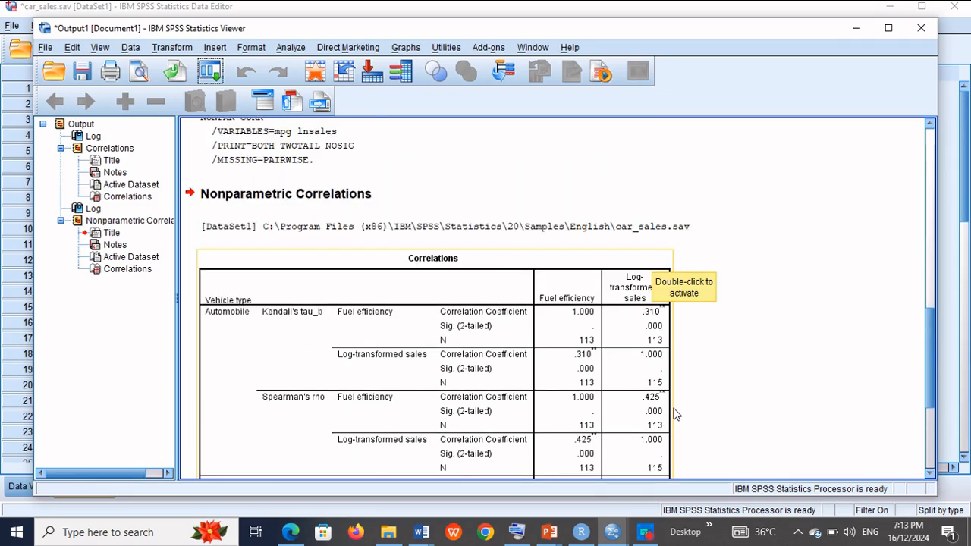
pyautogui.click(655, 422)
pyautogui.scroll(-4, 654, 422)
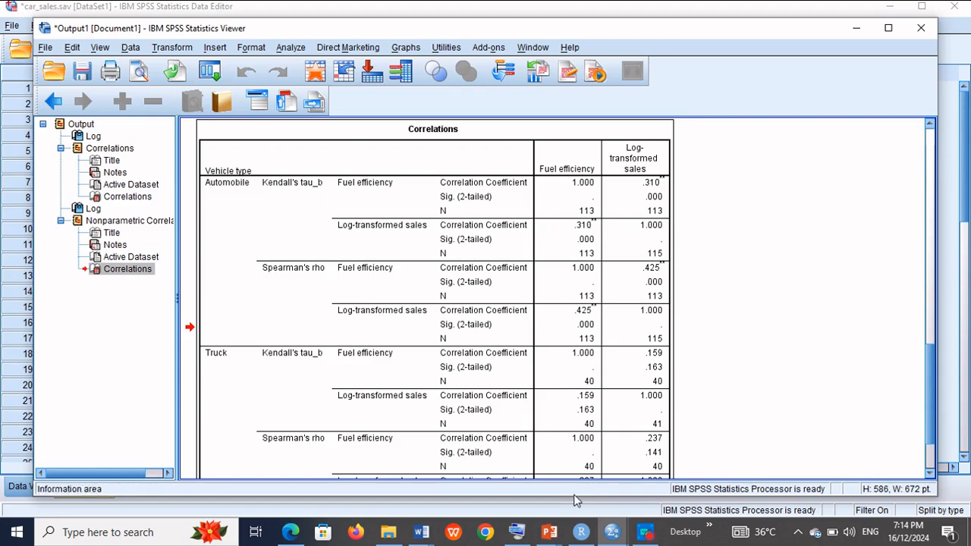
# - In RStudio, run the SplitA Kendall cor.test of mpg and lnsales on line 640 and highlight its p-value in the console
pyautogui.click(581, 533)
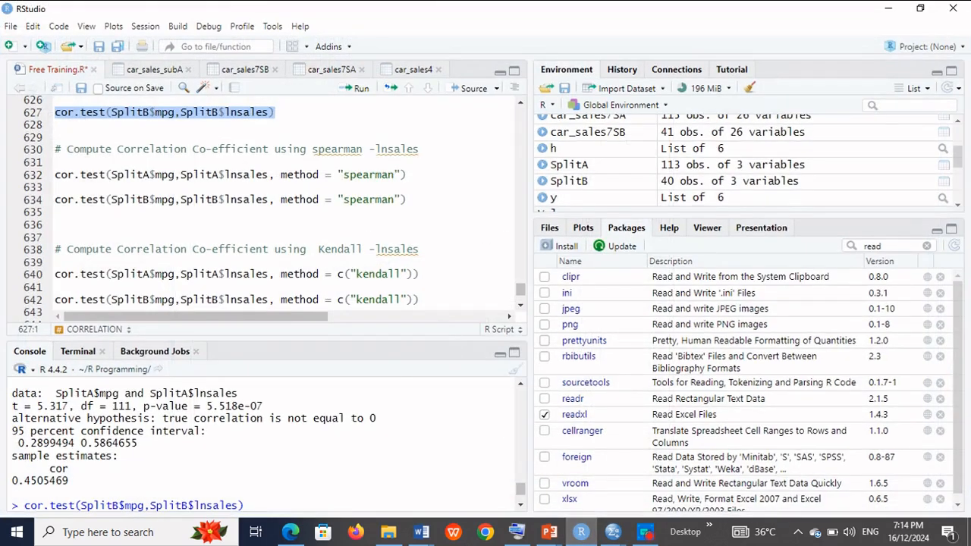
pyautogui.moveTo(421, 274); pyautogui.dragTo(100, 262)
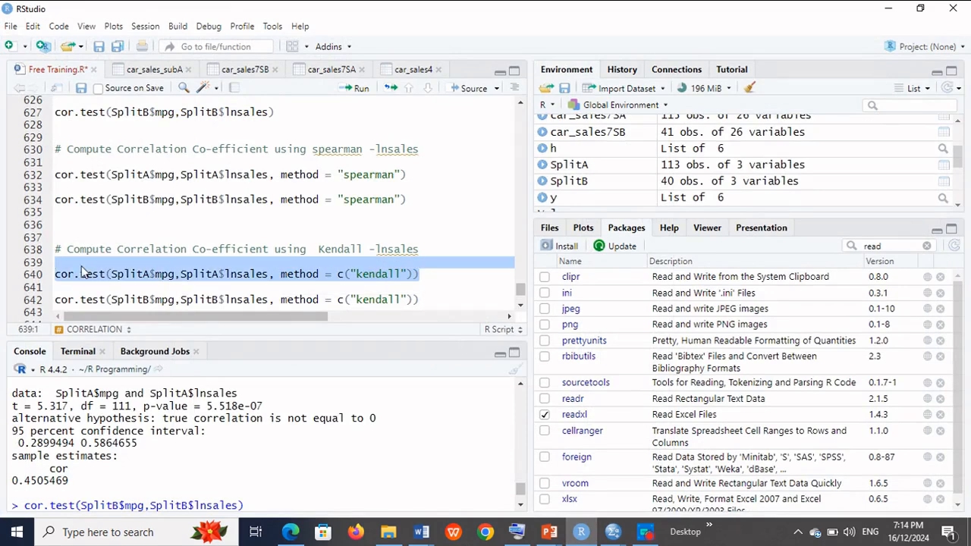
pyautogui.click(362, 89)
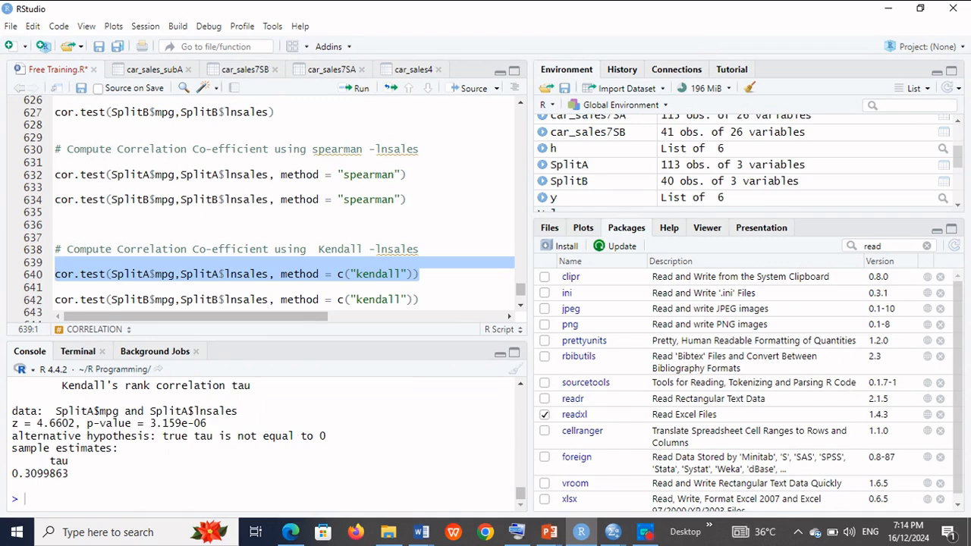
pyautogui.moveTo(207, 423); pyautogui.dragTo(81, 423)
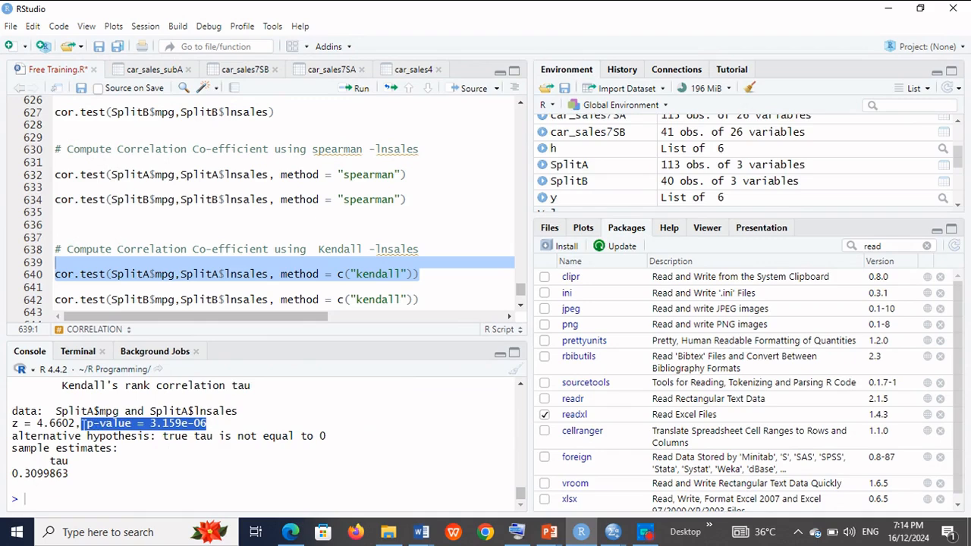
# - Run the SplitB Kendall cor.test of mpg and lnsales on line 642
pyautogui.click(521, 306)
pyautogui.click(521, 306)
pyautogui.click(521, 306)
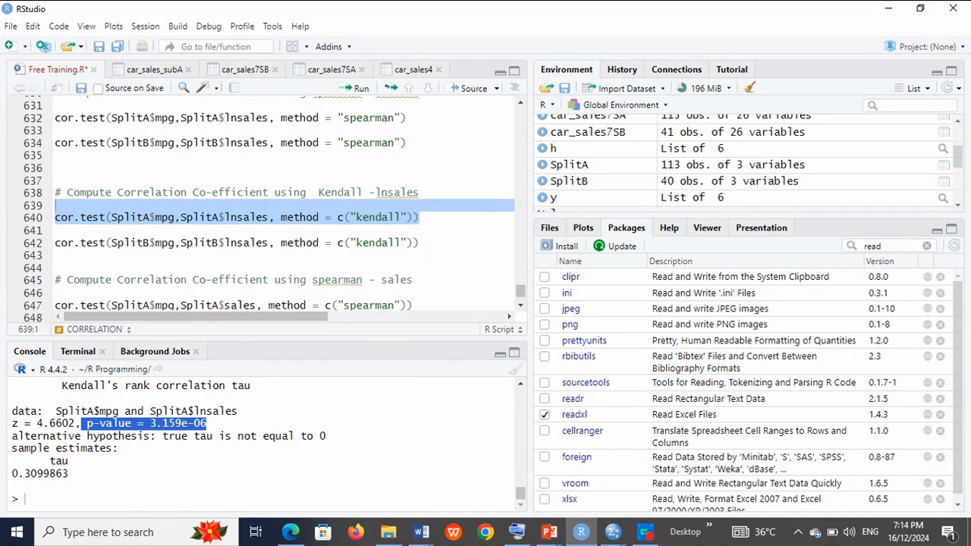
pyautogui.click(426, 254)
pyautogui.moveTo(421, 244); pyautogui.dragTo(46, 250)
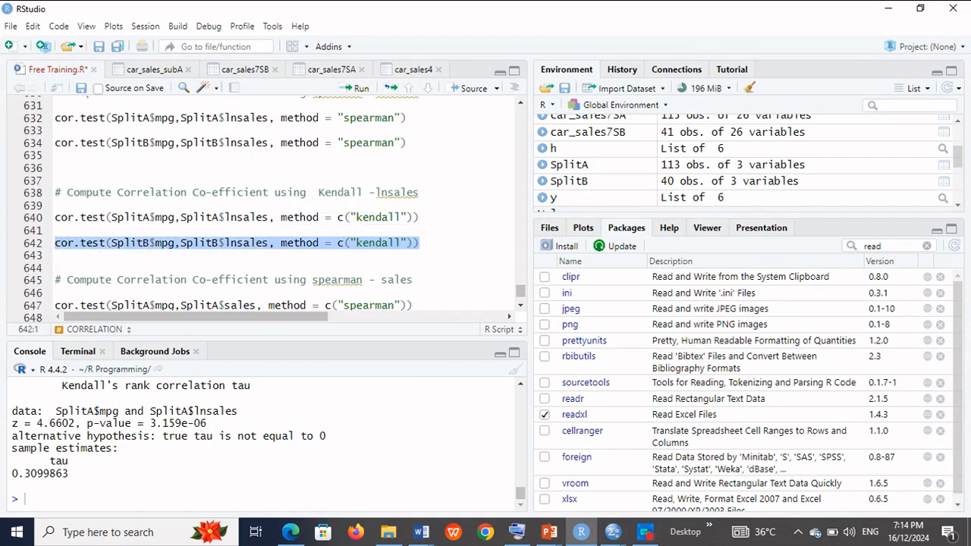
pyautogui.click(355, 90)
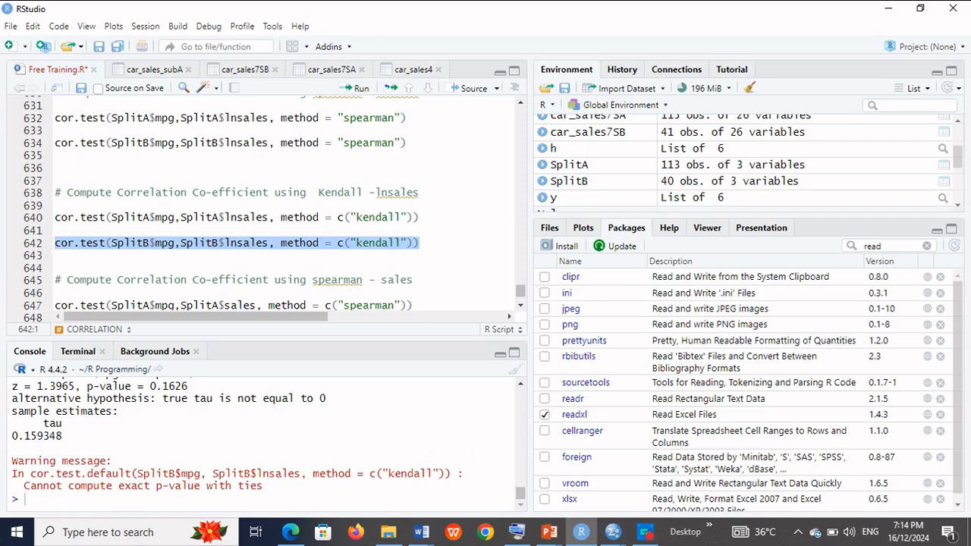
# - Compare the Kendall's tau_b coefficients and significance values in the SPSS output with the Kendall results in the RStudio console
pyautogui.click(609, 530)
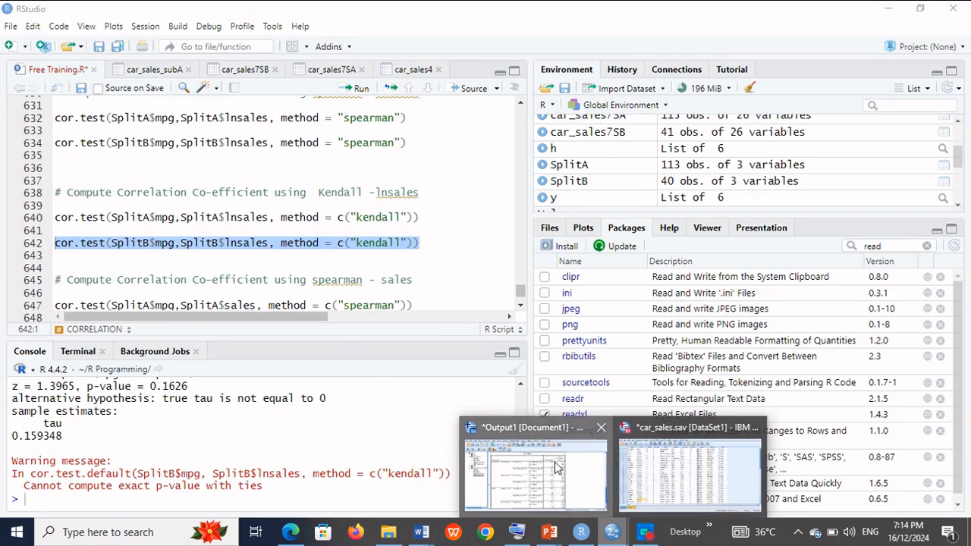
pyautogui.click(556, 467)
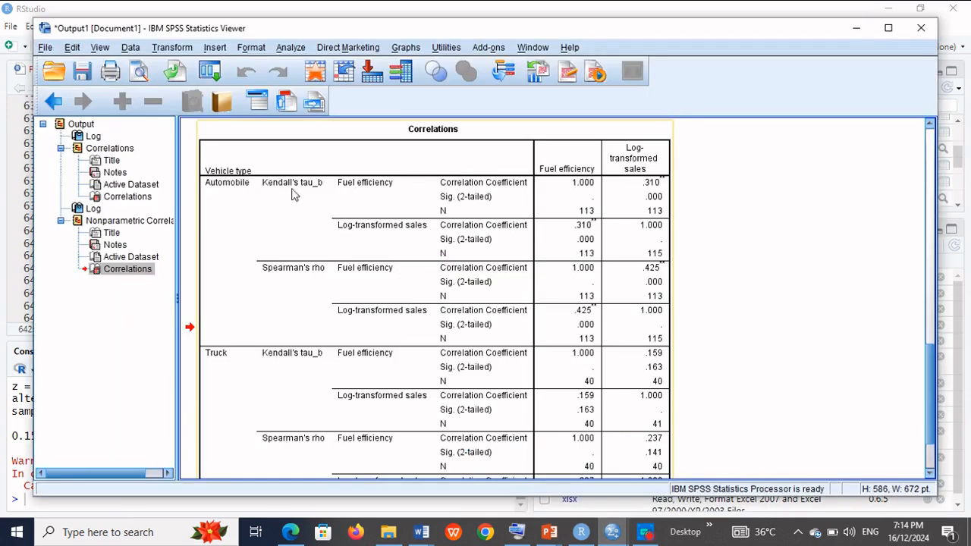
pyautogui.click(655, 380)
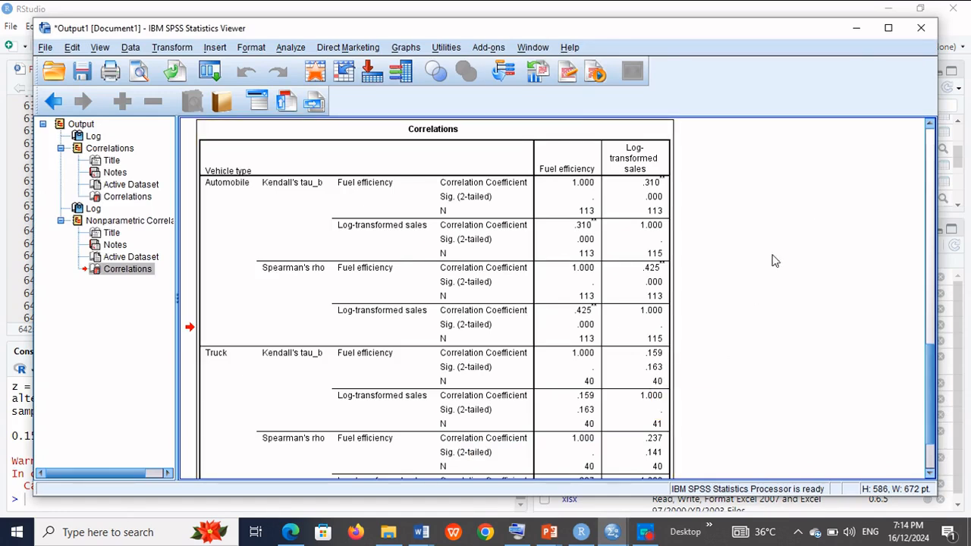
pyautogui.click(856, 28)
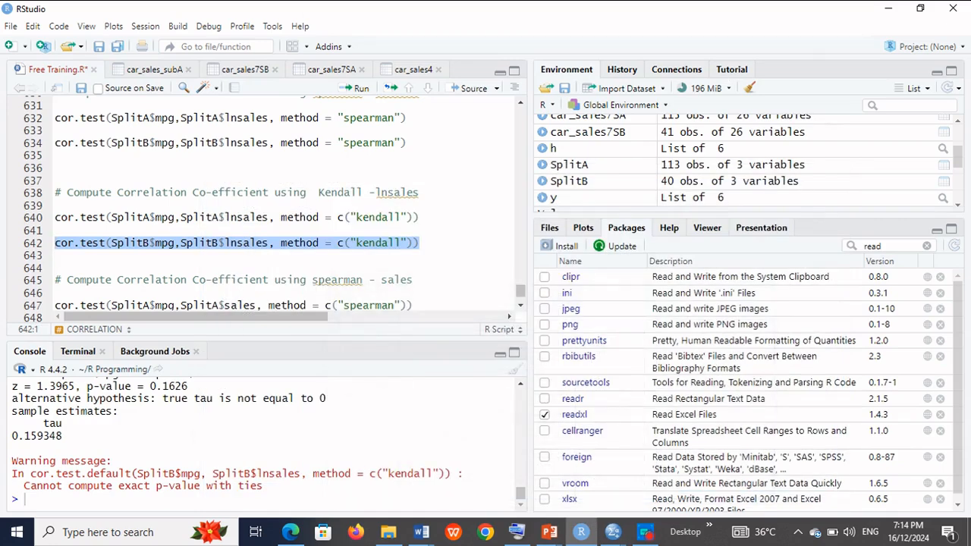
pyautogui.moveTo(189, 386); pyautogui.dragTo(178, 370)
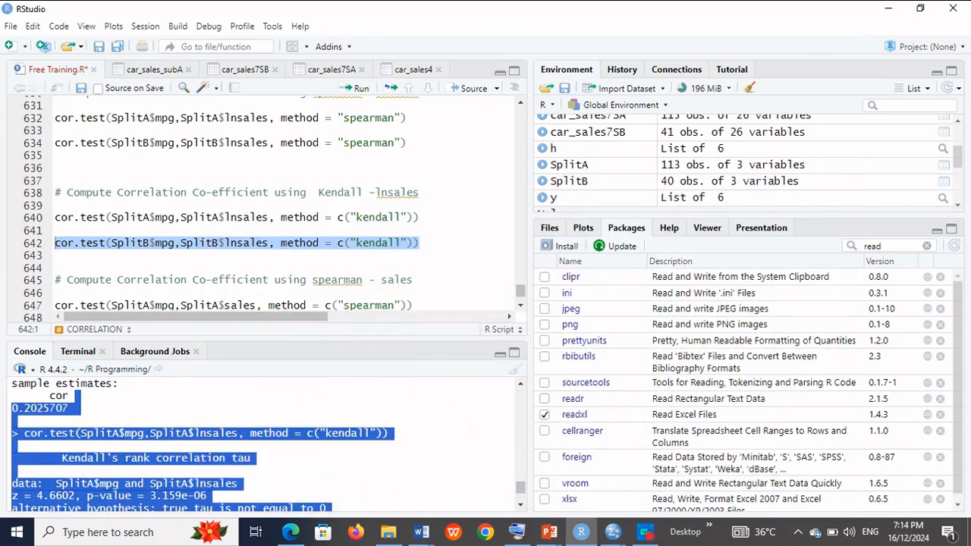
pyautogui.click(522, 508)
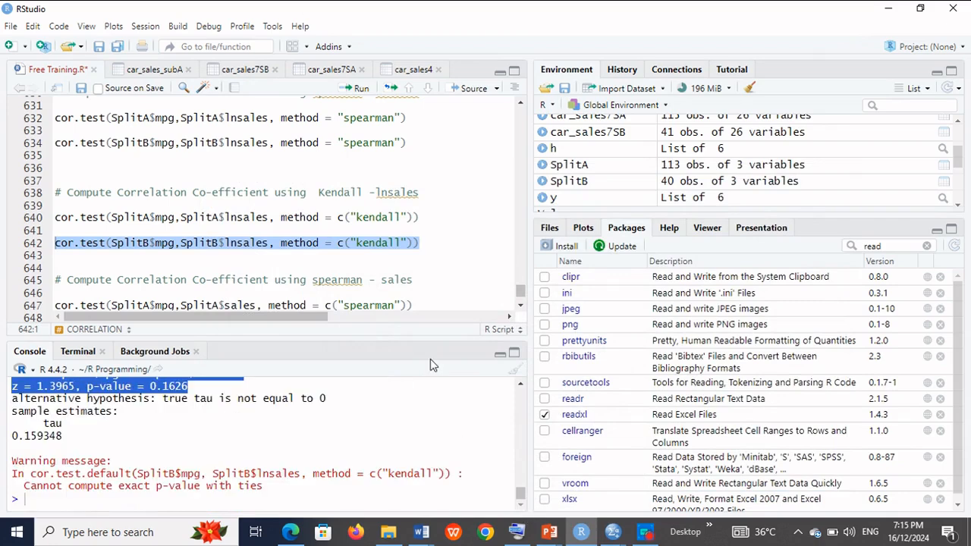
# - Run the SplitA Spearman cor.test of mpg and sales on line 647
pyautogui.click(520, 306)
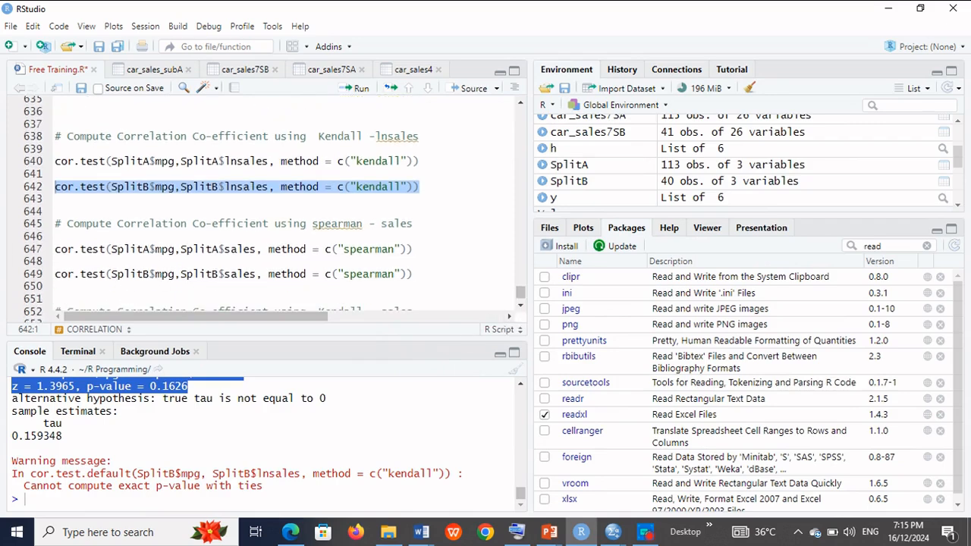
pyautogui.tripleClick(56, 249)
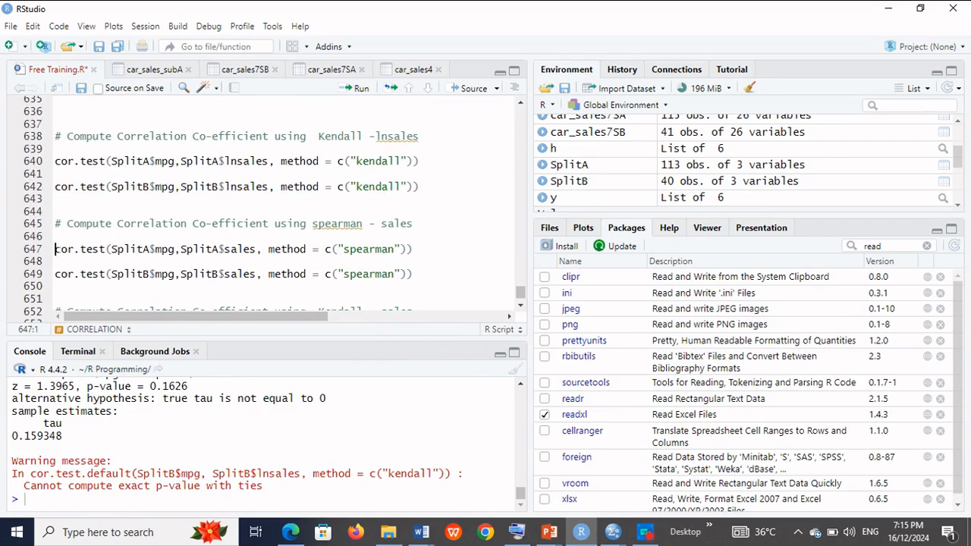
pyautogui.scroll(-1, 57, 249)
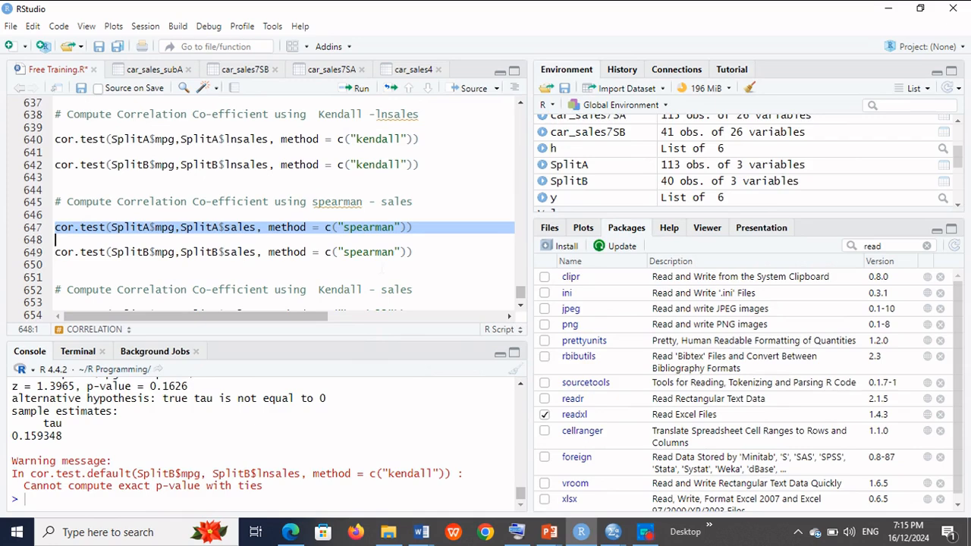
pyautogui.hscroll(1, 281, 205)
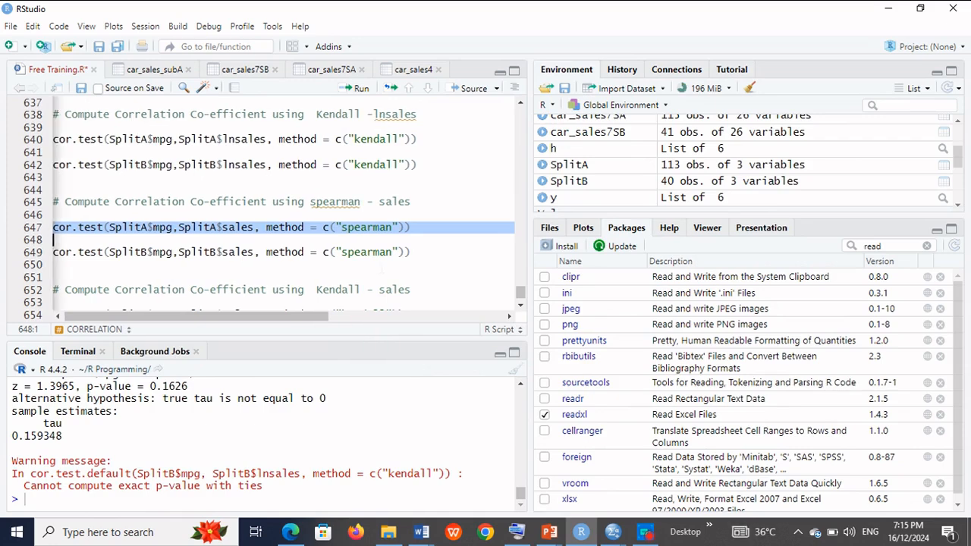
pyautogui.scroll(-1, 281, 205)
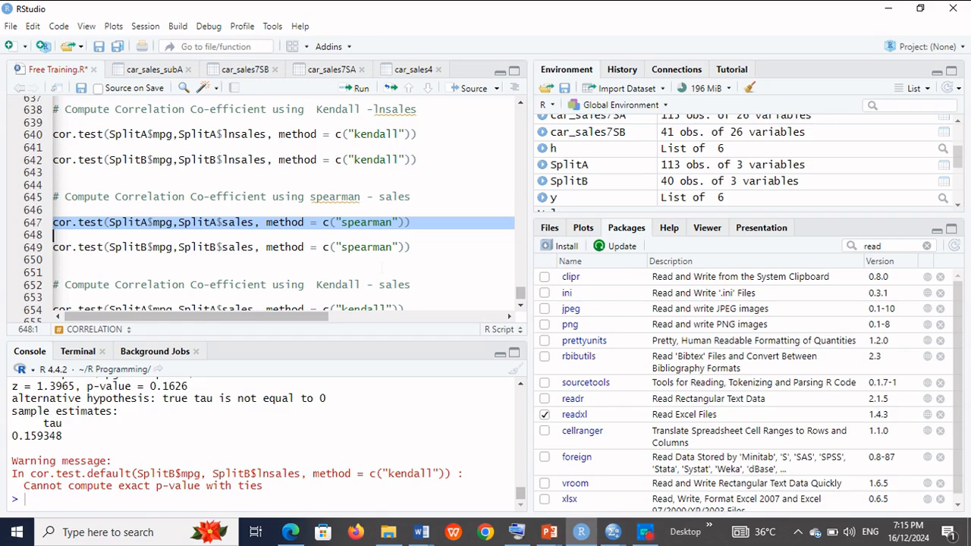
pyautogui.scroll(-1, 382, 267)
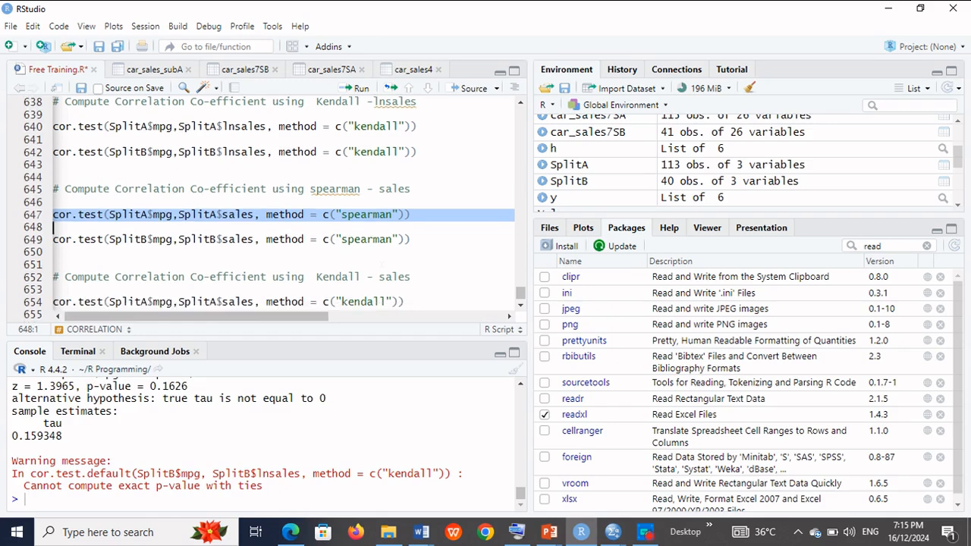
pyautogui.hscroll(-1, 284, 227)
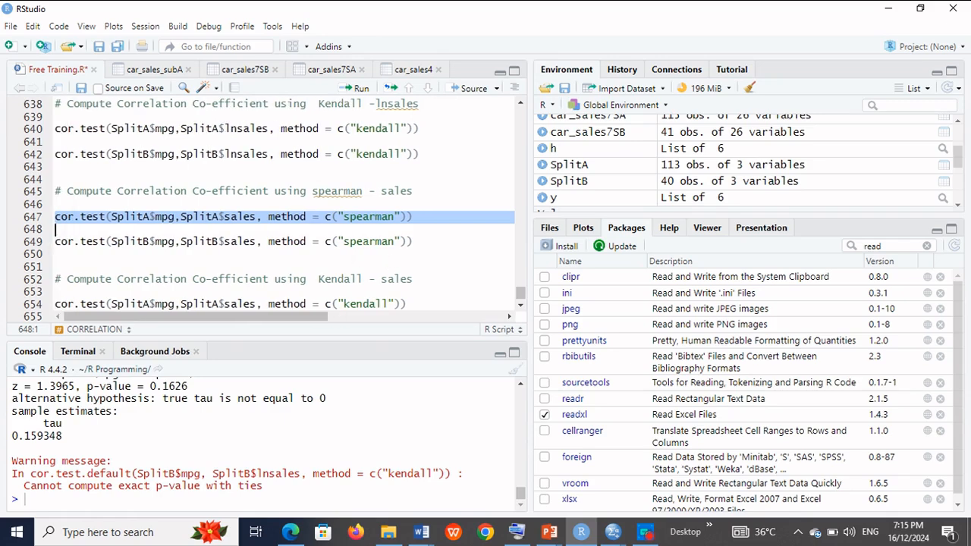
pyautogui.click(361, 90)
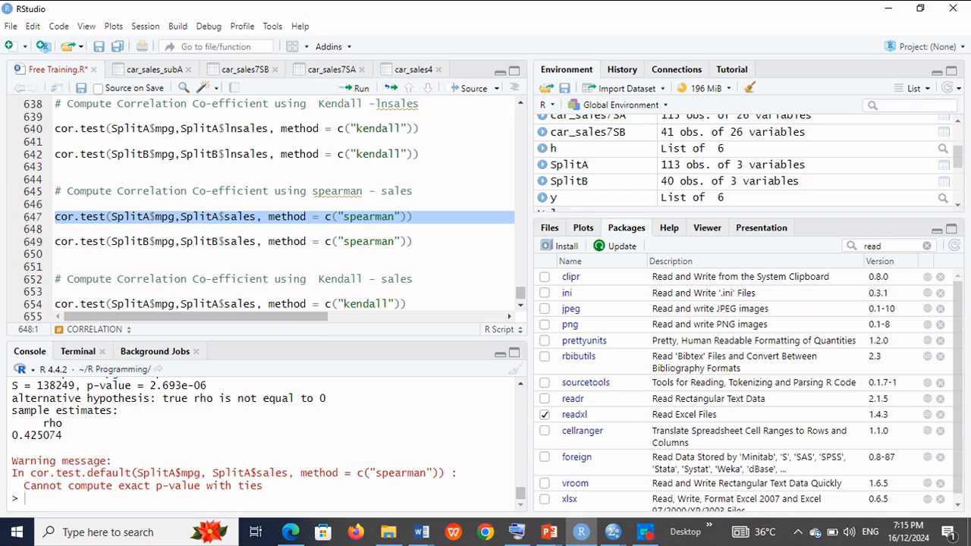
# - Switch to the SPSS output and check the Spearman's rho rows for automobiles and trucks against the RStudio result
pyautogui.click(613, 532)
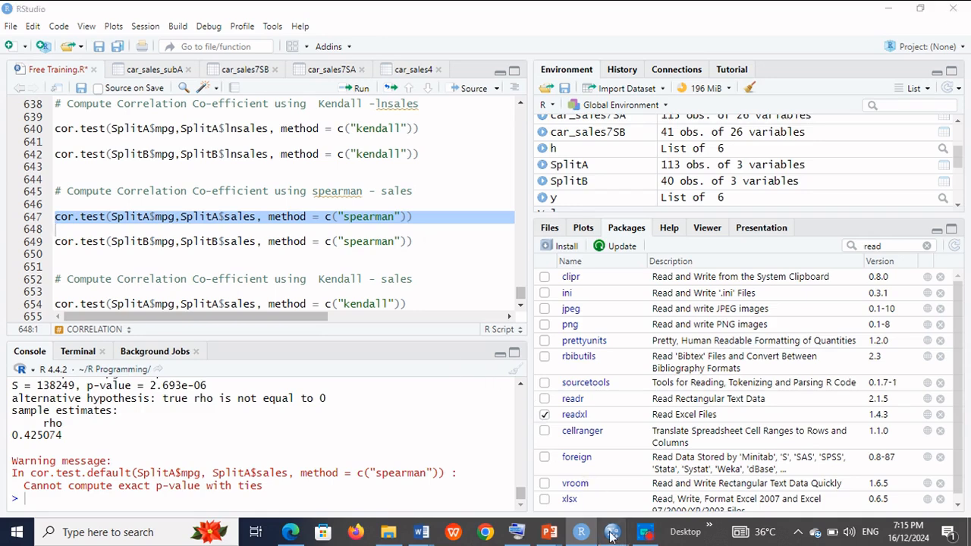
pyautogui.click(554, 477)
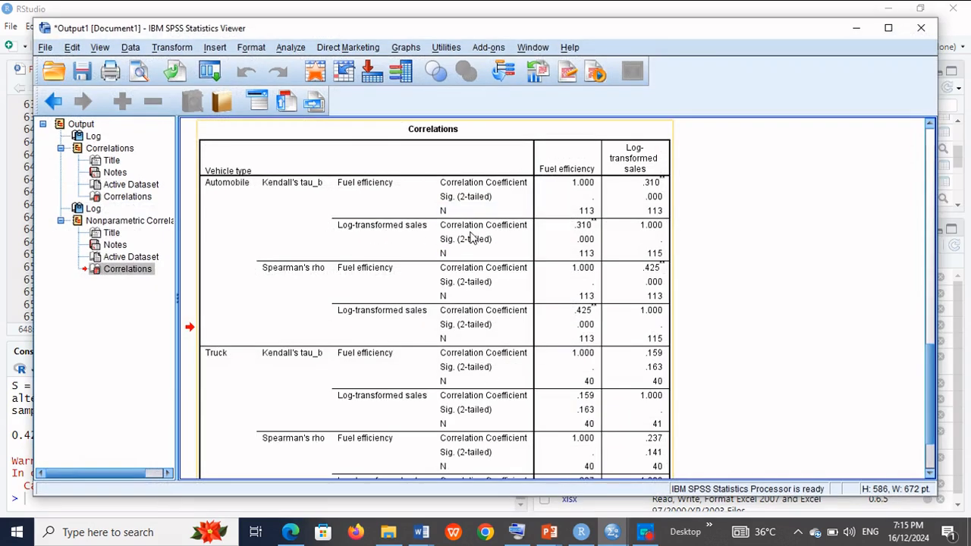
pyautogui.scroll(-2, 755, 289)
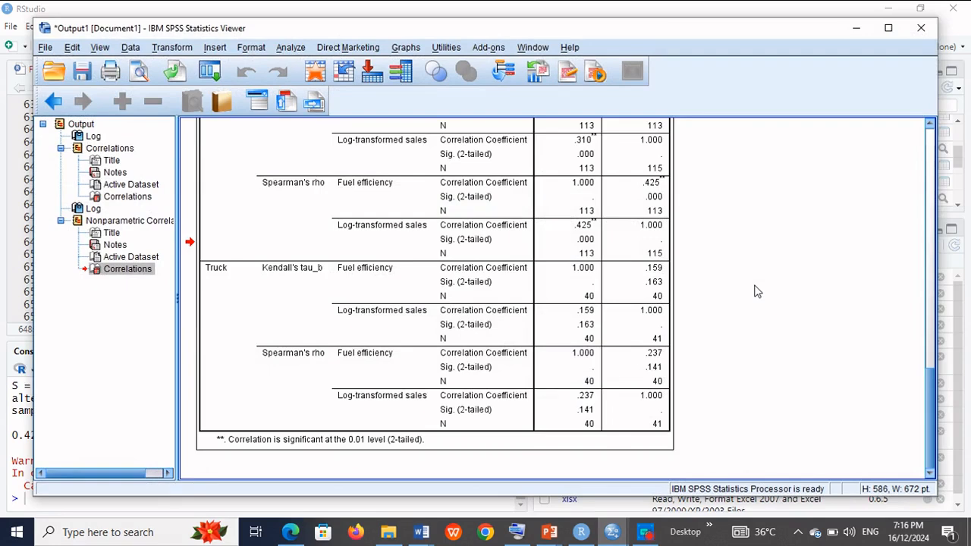
# - Review the Automobile and Truck Spearman's rho coefficients between fuel efficiency and log-transformed sales, then return to RStudio
pyautogui.scroll(2, 755, 291)
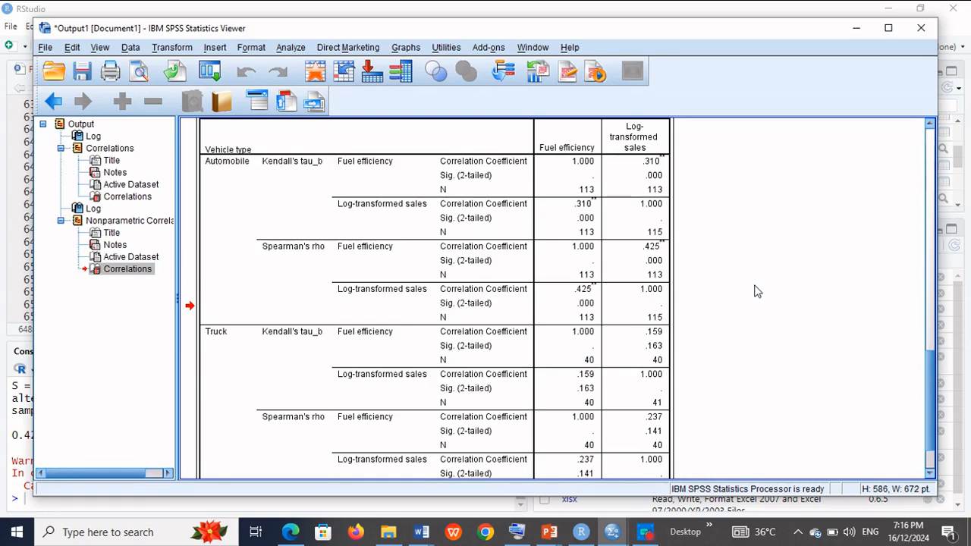
pyautogui.click(643, 253)
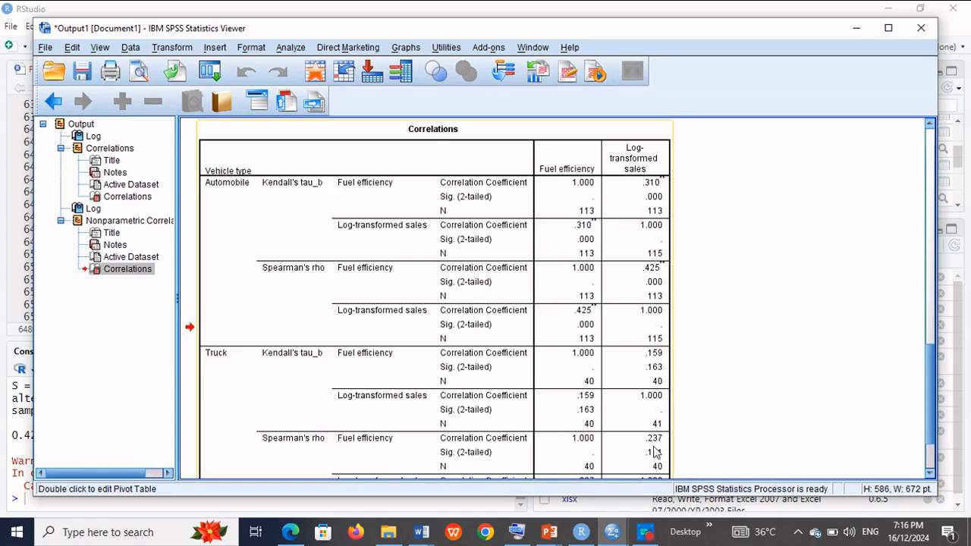
pyautogui.click(758, 282)
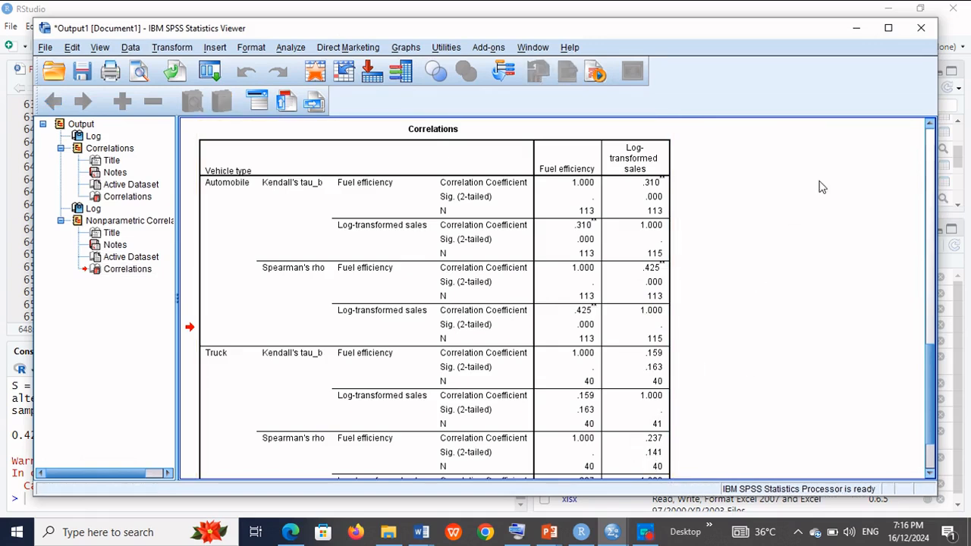
pyautogui.click(855, 28)
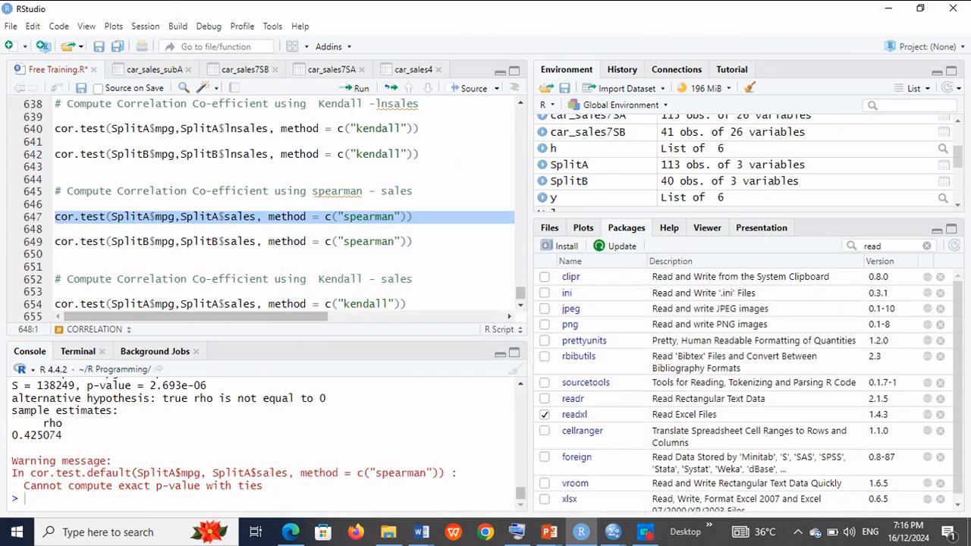
# - Run the SplitB Spearman cor.test of mpg and sales on line 649 and review its console output
pyautogui.moveTo(415, 241); pyautogui.dragTo(151, 236)
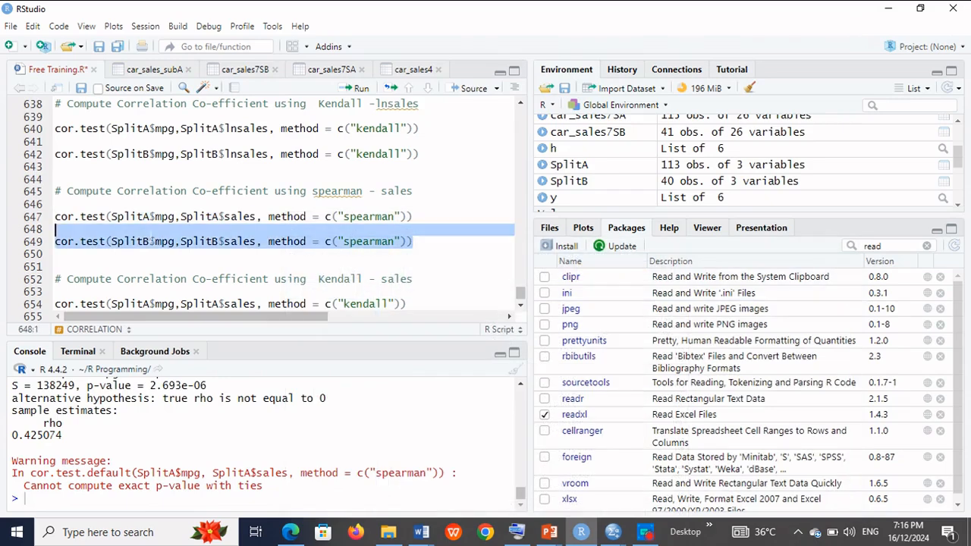
pyautogui.click(353, 88)
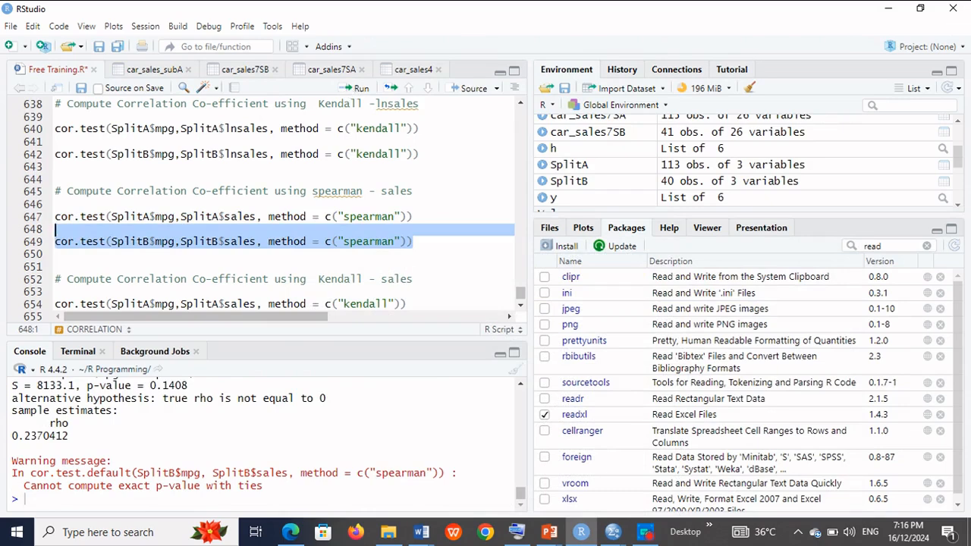
pyautogui.moveTo(189, 386); pyautogui.dragTo(182, 372)
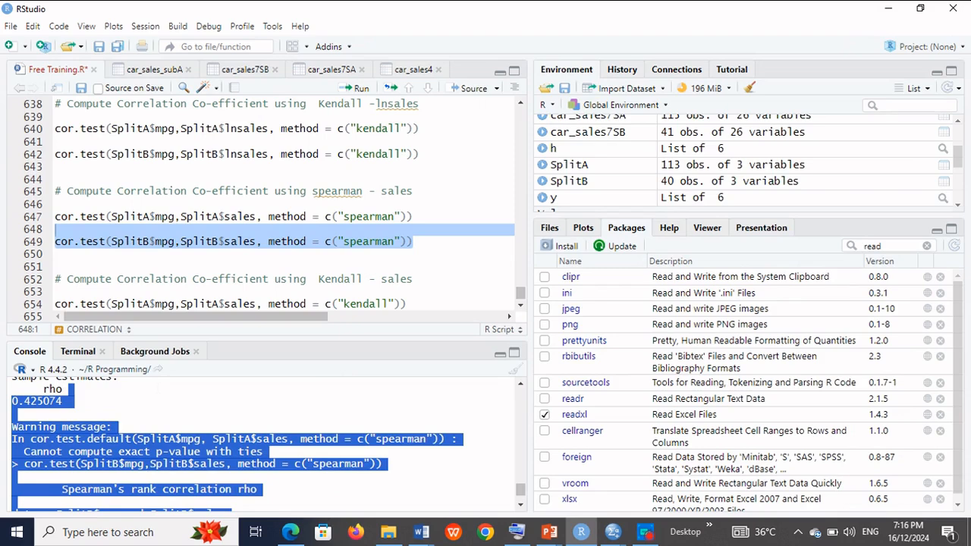
pyautogui.scroll(-3, 522, 494)
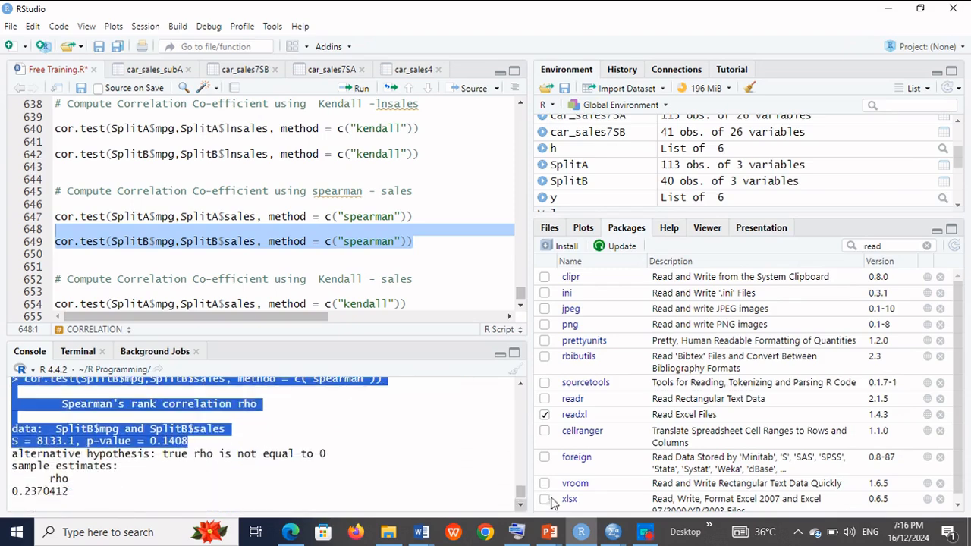
# - Compare the Truck Spearman's rho and significance in the SPSS output with the SplitB Spearman result in the RStudio console
pyautogui.moveTo(615, 532)
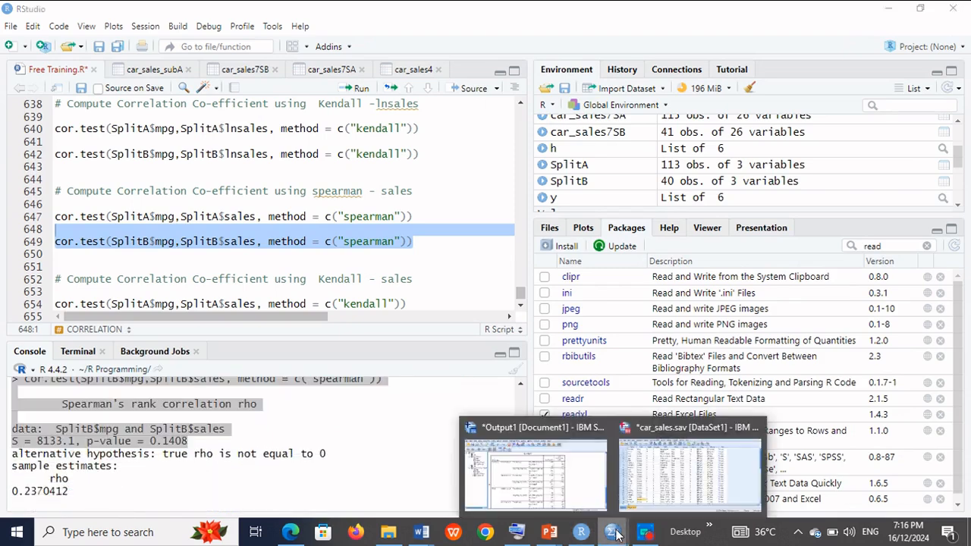
pyautogui.click(566, 485)
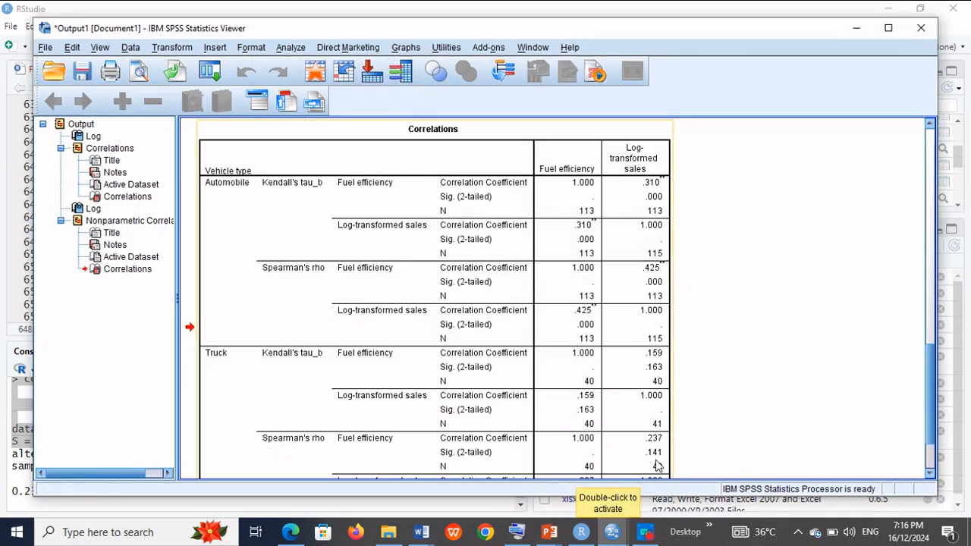
pyautogui.click(857, 28)
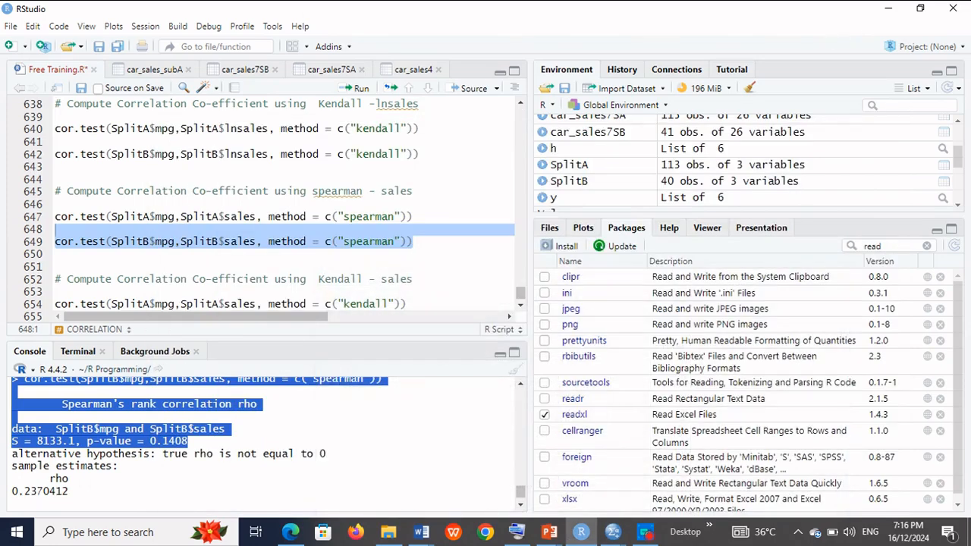
pyautogui.click(195, 434)
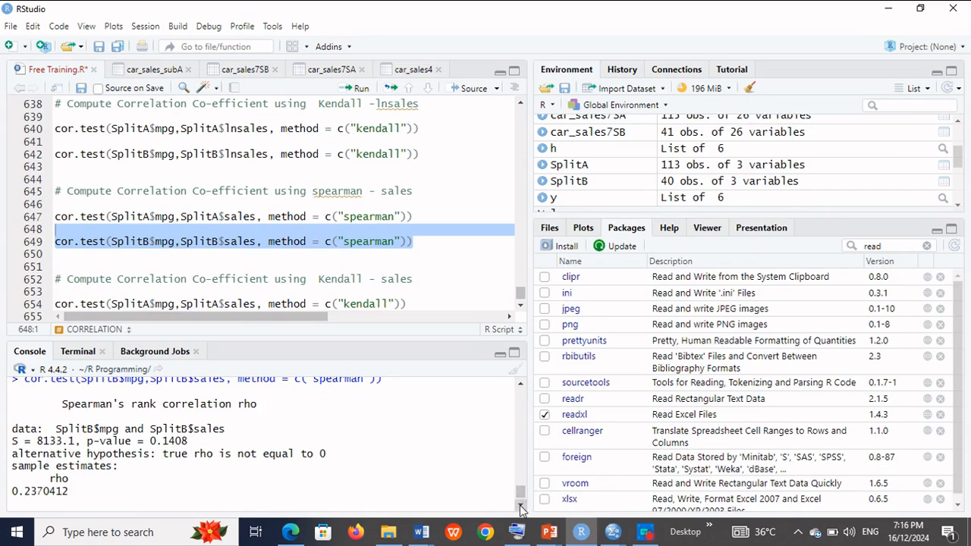
# - In SPSS, rerun Bivariate Correlations with Sales in thousands added to the variables, using Kendall's tau-b and Spearman
pyautogui.click(519, 307)
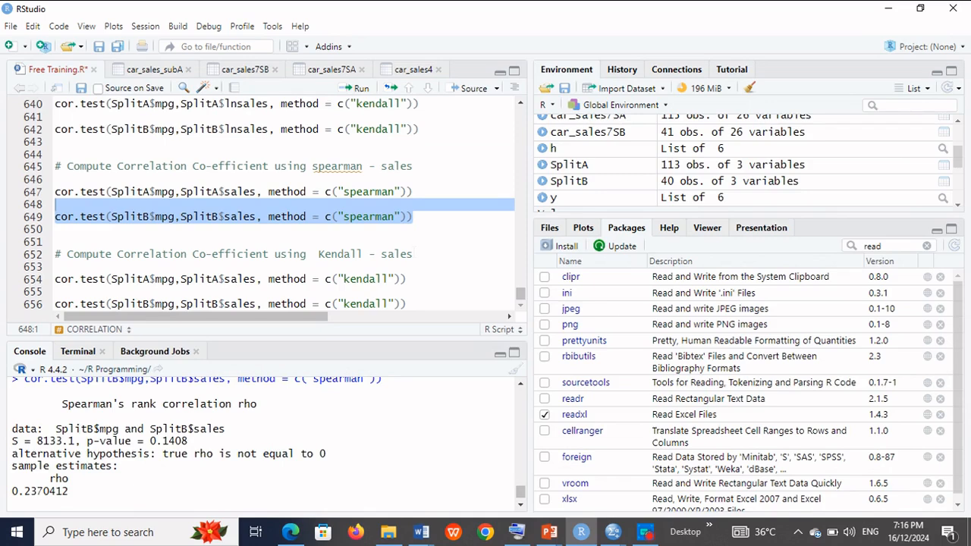
pyautogui.click(885, 9)
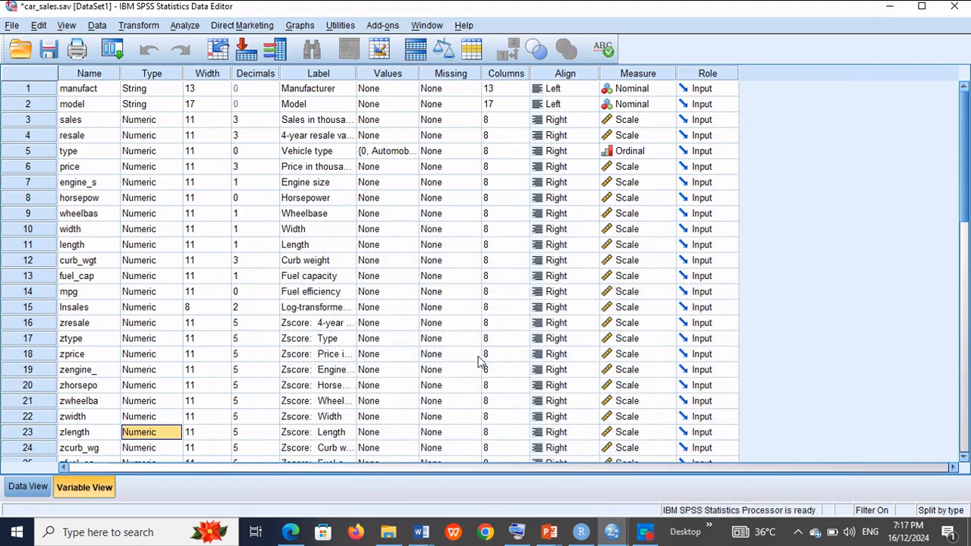
pyautogui.click(613, 534)
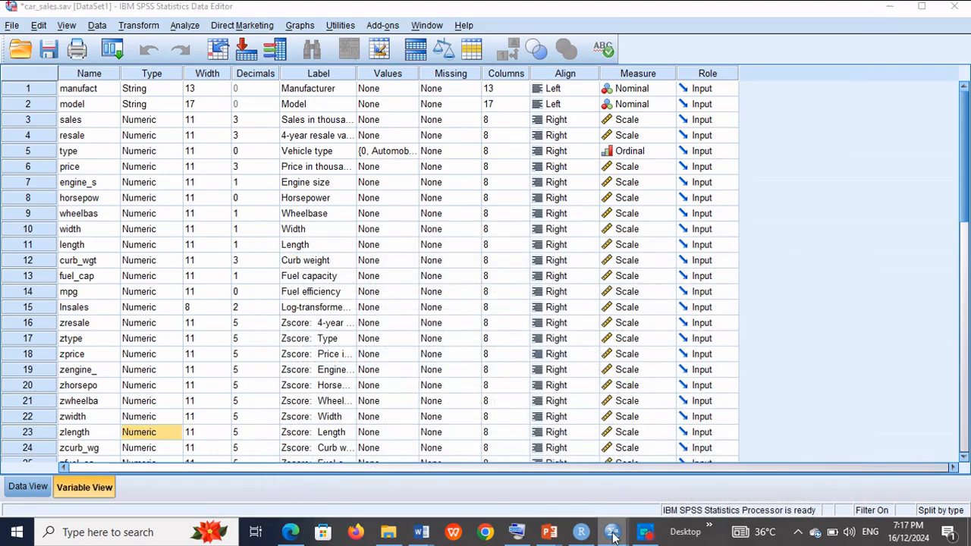
pyautogui.click(538, 474)
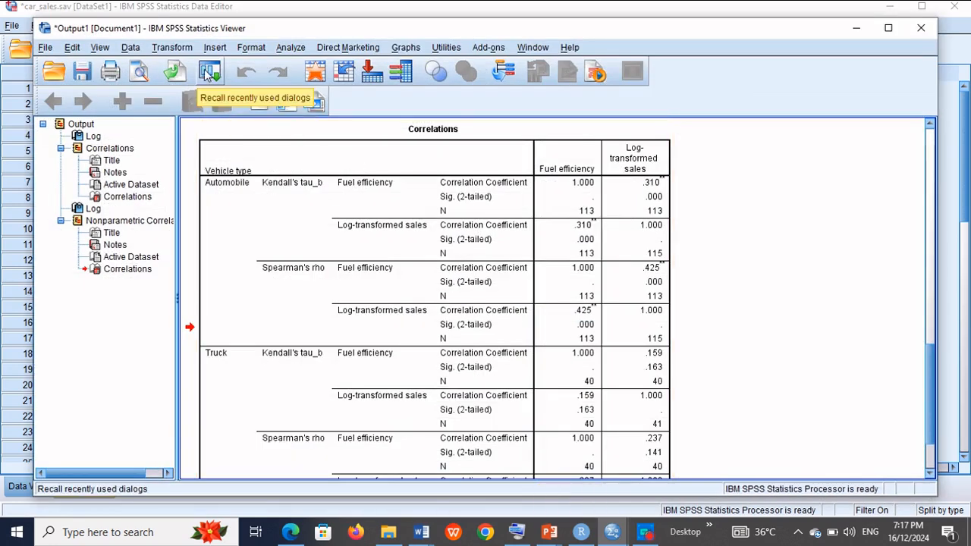
pyautogui.click(209, 72)
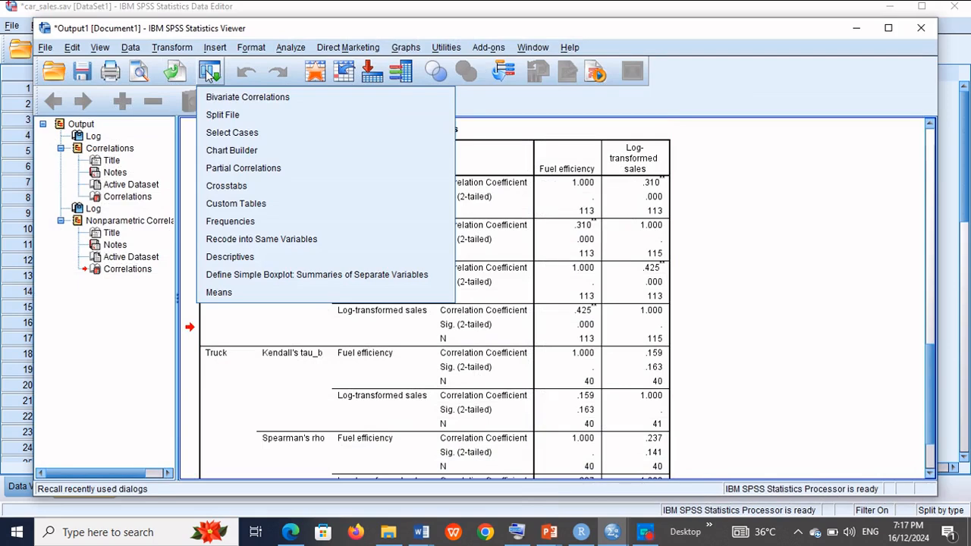
pyautogui.click(260, 98)
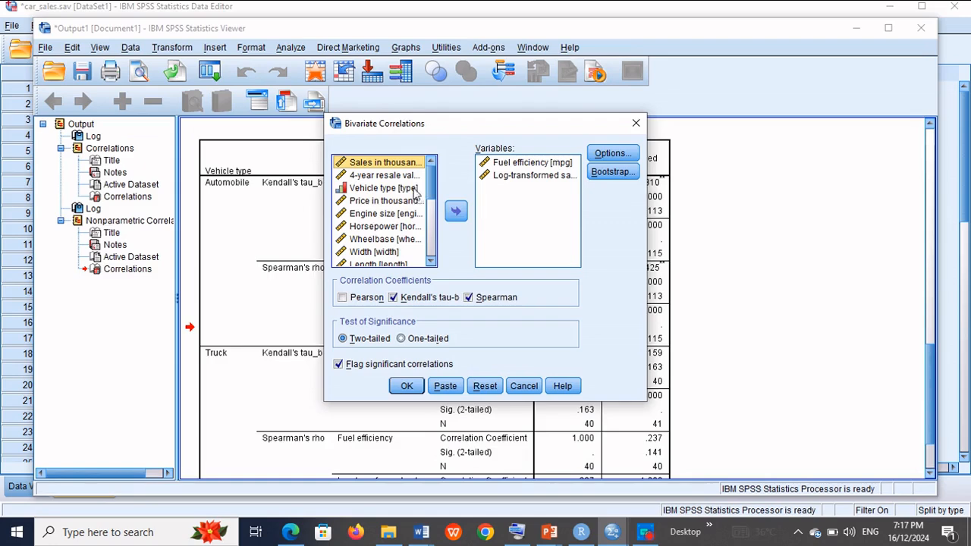
pyautogui.click(454, 212)
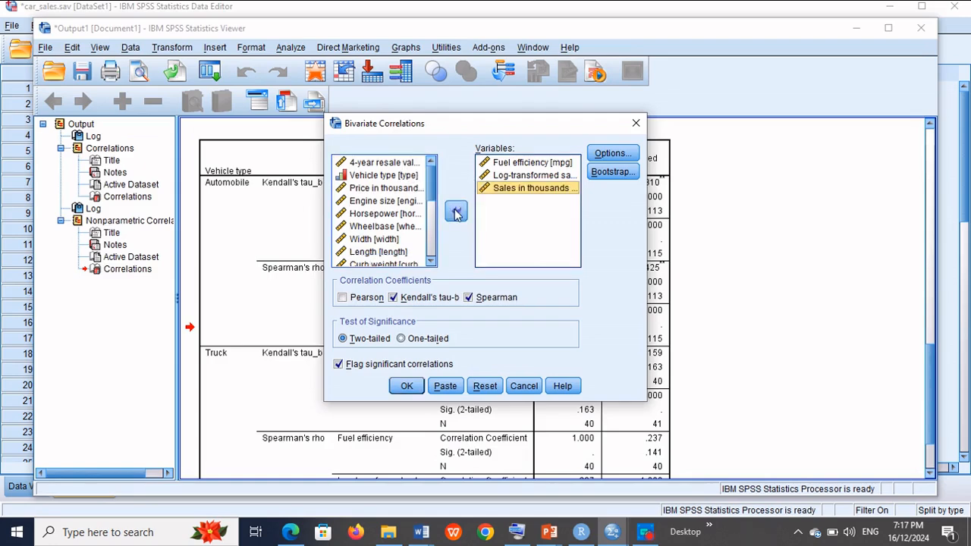
pyautogui.click(407, 387)
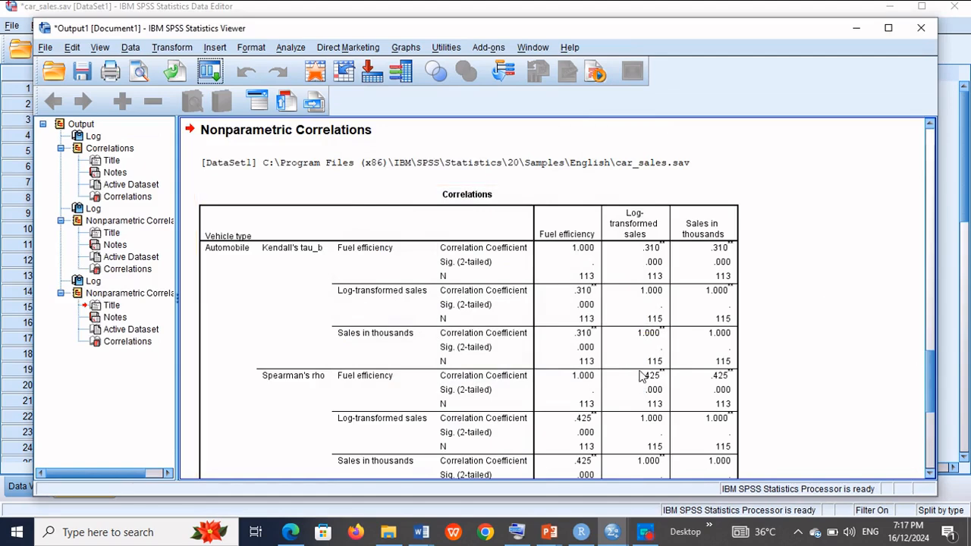
# - Examine the Sales in thousands rows for automobiles and trucks in the new SPSS correlations table against the RStudio Spearman result
pyautogui.click(582, 532)
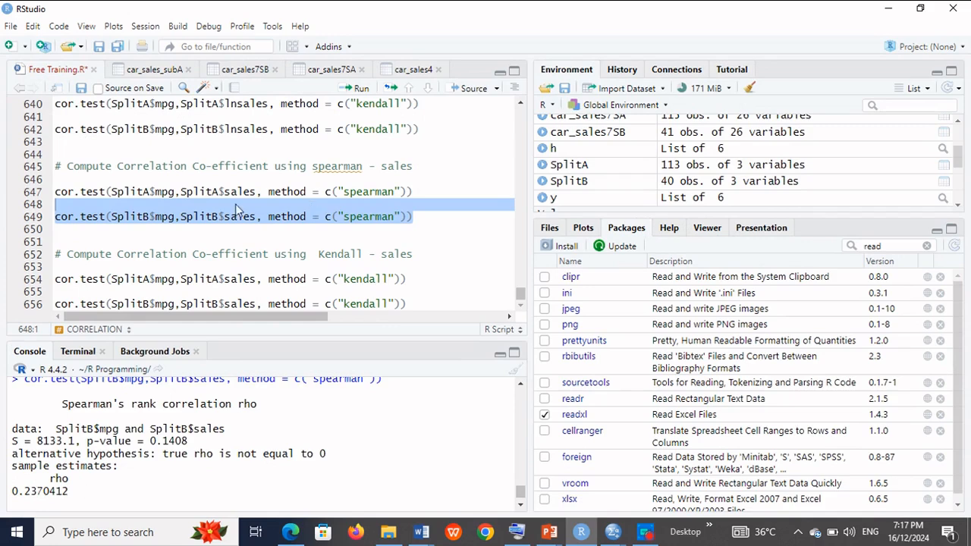
pyautogui.click(883, 9)
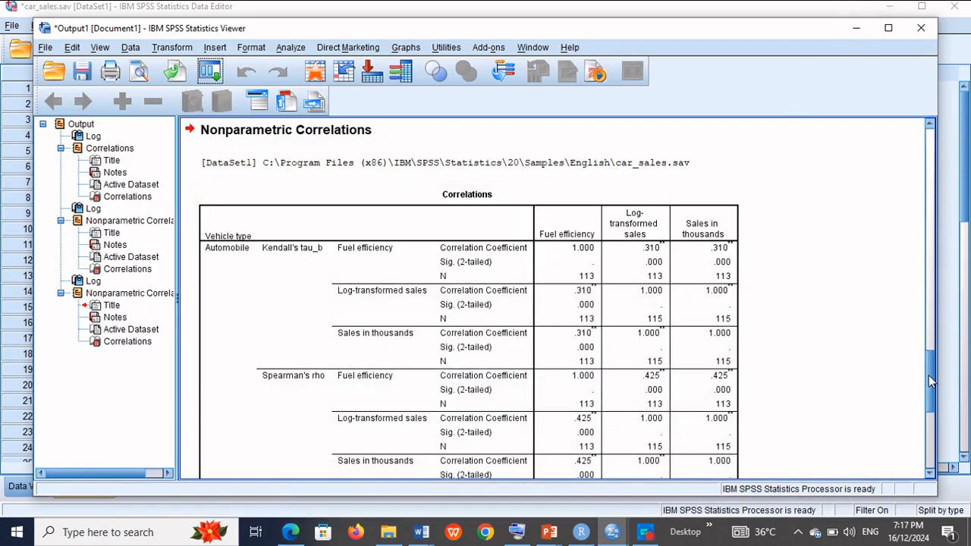
pyautogui.moveTo(931, 381); pyautogui.dragTo(932, 404)
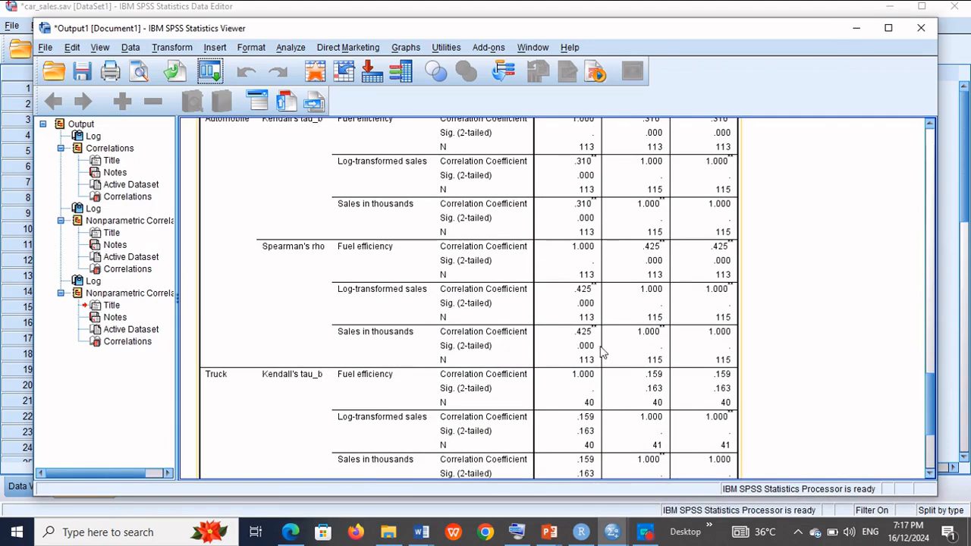
pyautogui.moveTo(926, 402); pyautogui.dragTo(928, 390)
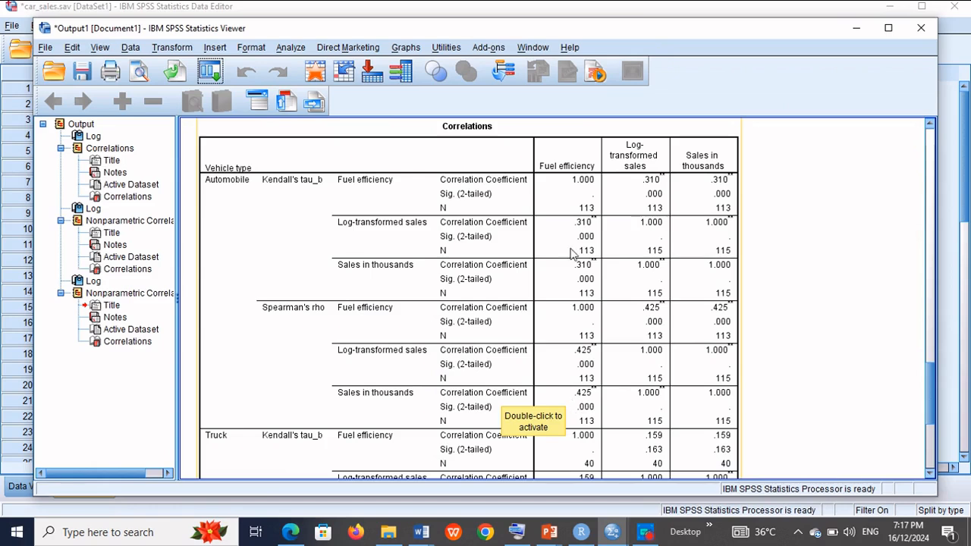
pyautogui.click(582, 533)
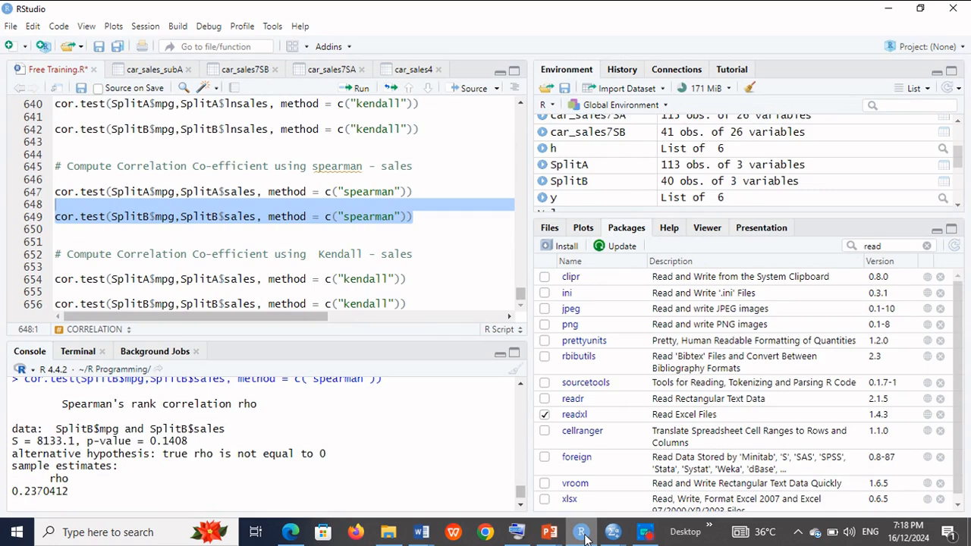
pyautogui.click(584, 535)
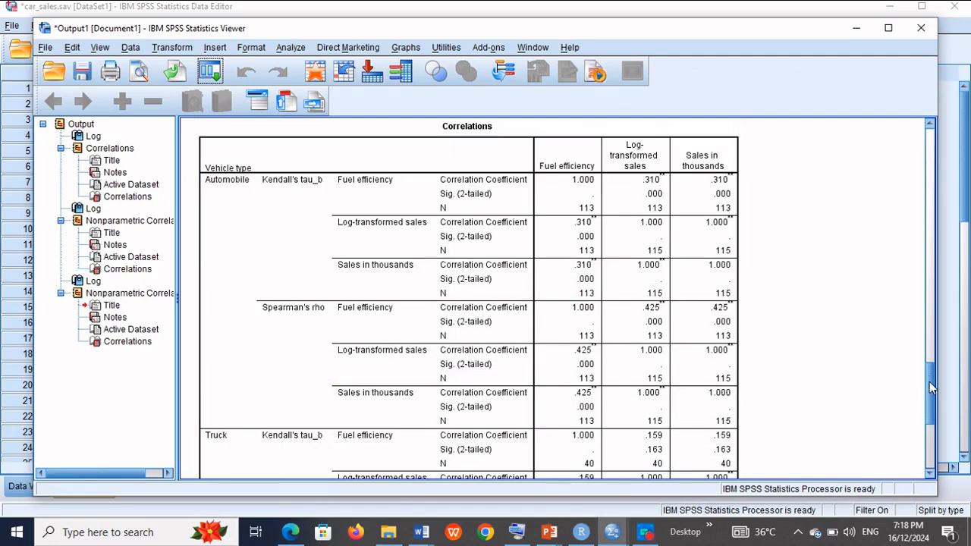
pyautogui.moveTo(932, 383); pyautogui.dragTo(931, 428)
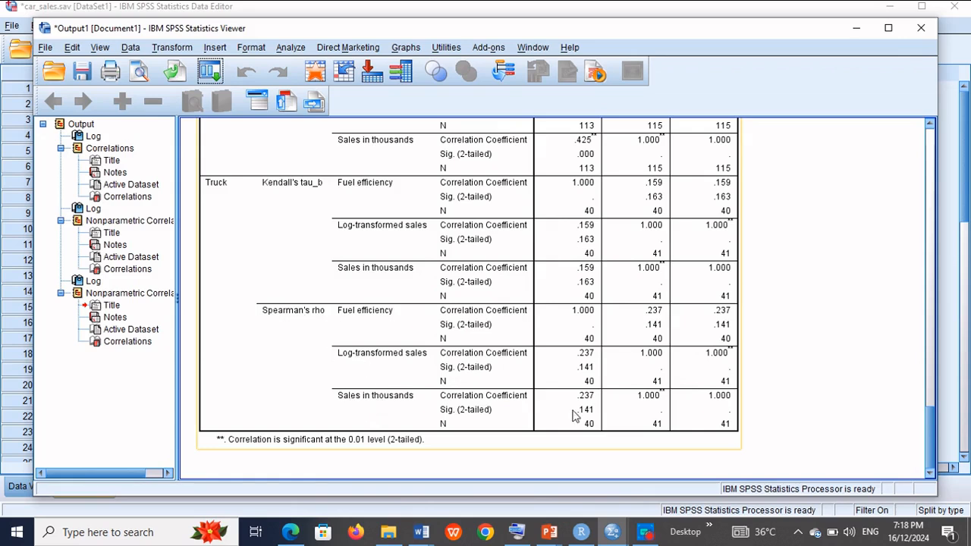
# - Switch to RStudio and rerun the SplitA Spearman cor.test of mpg and sales on line 647
pyautogui.click(581, 532)
pyautogui.moveTo(414, 191); pyautogui.dragTo(60, 180)
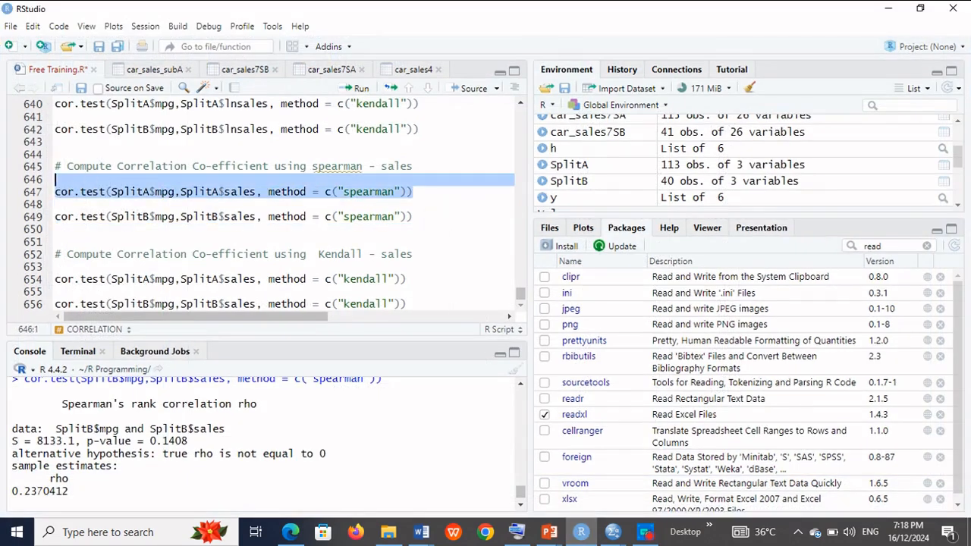
pyautogui.click(363, 91)
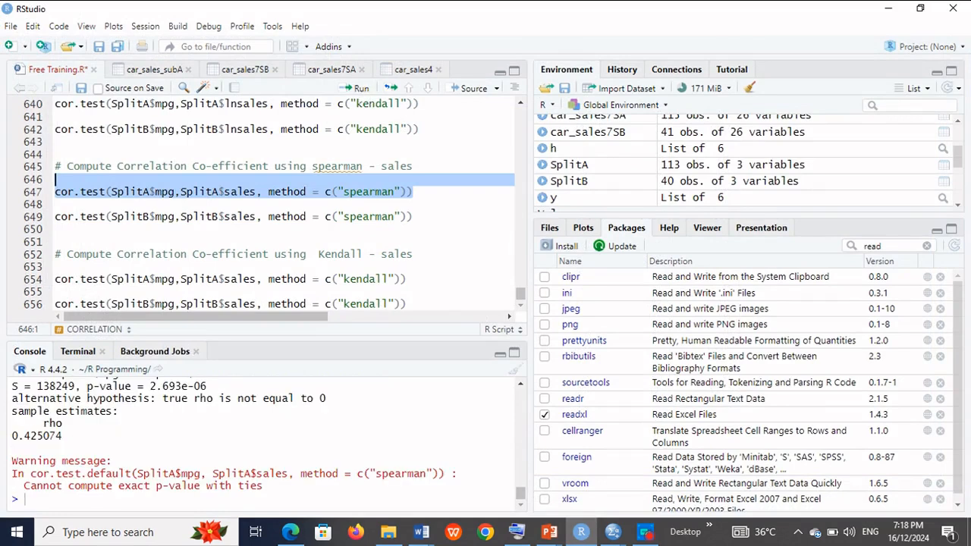
# - Check the Automobile Spearman's rho for Sales in thousands in the SPSS output against the rerun SplitA result
pyautogui.click(892, 14)
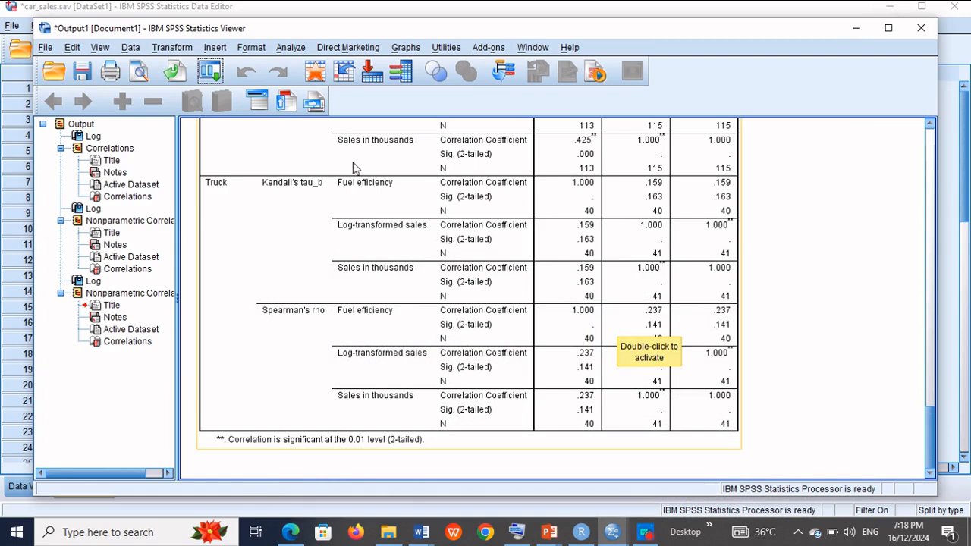
pyautogui.moveTo(930, 423); pyautogui.dragTo(931, 394)
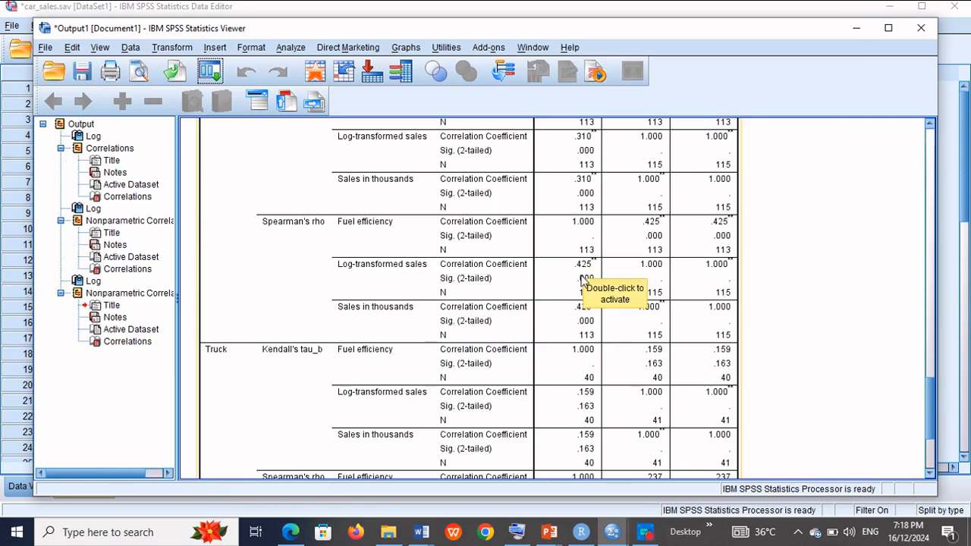
pyautogui.click(580, 535)
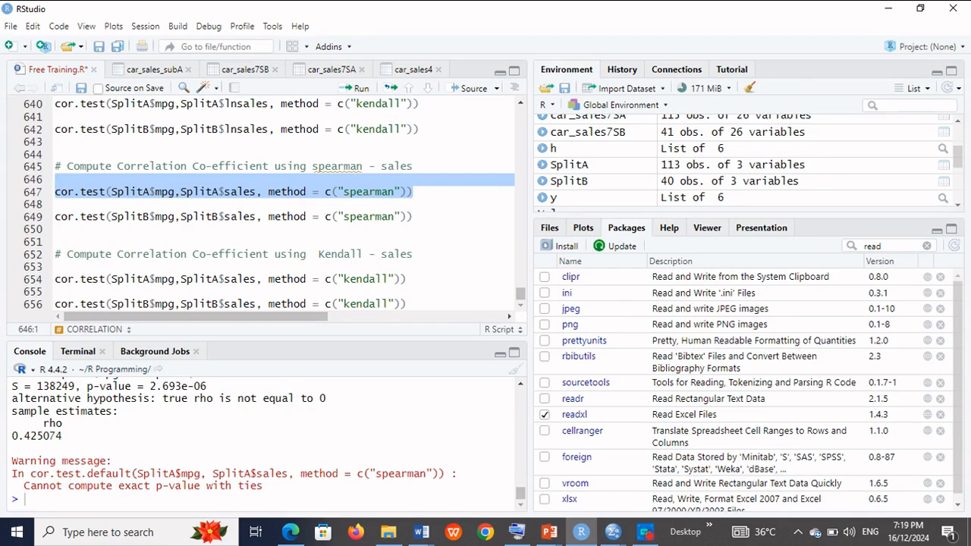
# - Run the SplitA Kendall cor.test of mpg and sales on line 654
pyautogui.moveTo(425, 279); pyautogui.dragTo(23, 289)
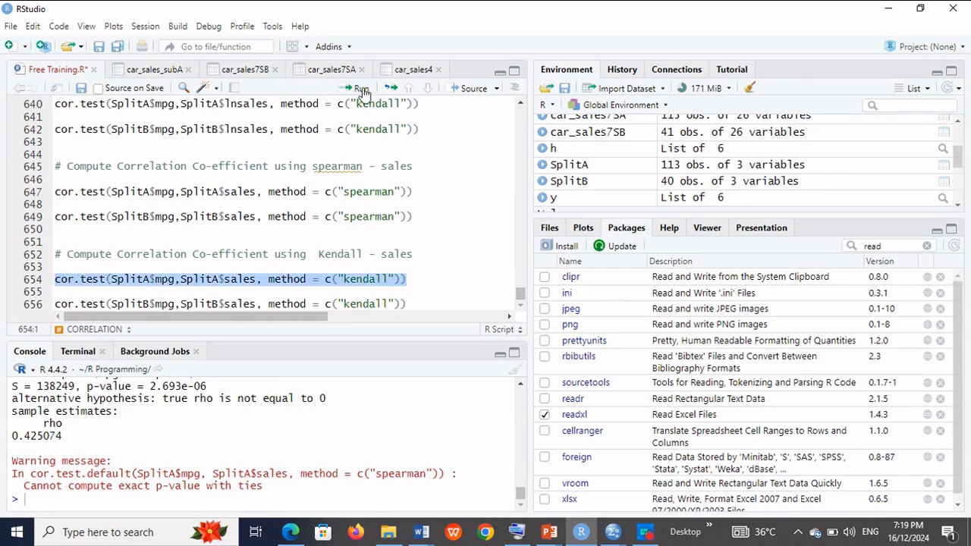
pyautogui.click(361, 88)
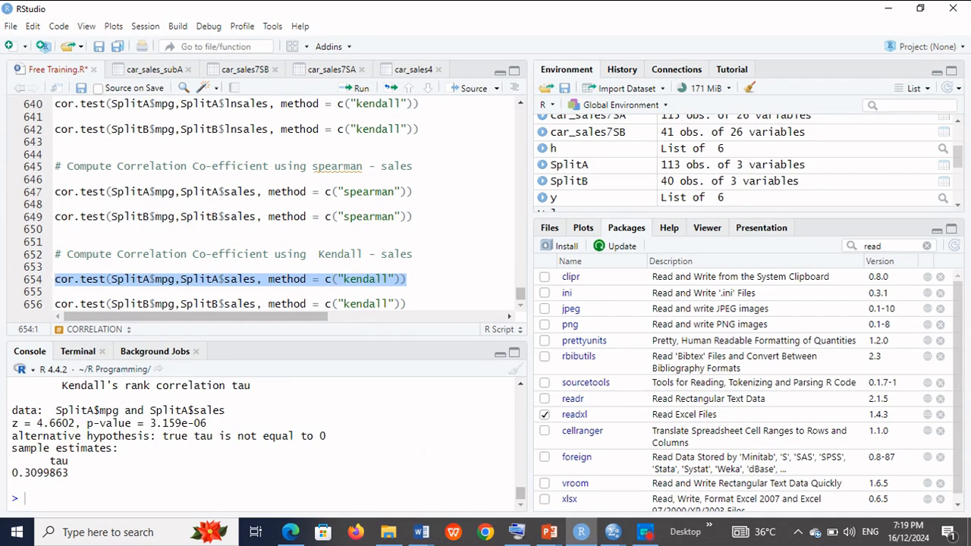
# - Switch to the SPSS output and check the Kendall's tau-b coefficients for Sales in thousands for automobiles and trucks against the RStudio result
pyautogui.click(612, 533)
pyautogui.click(544, 459)
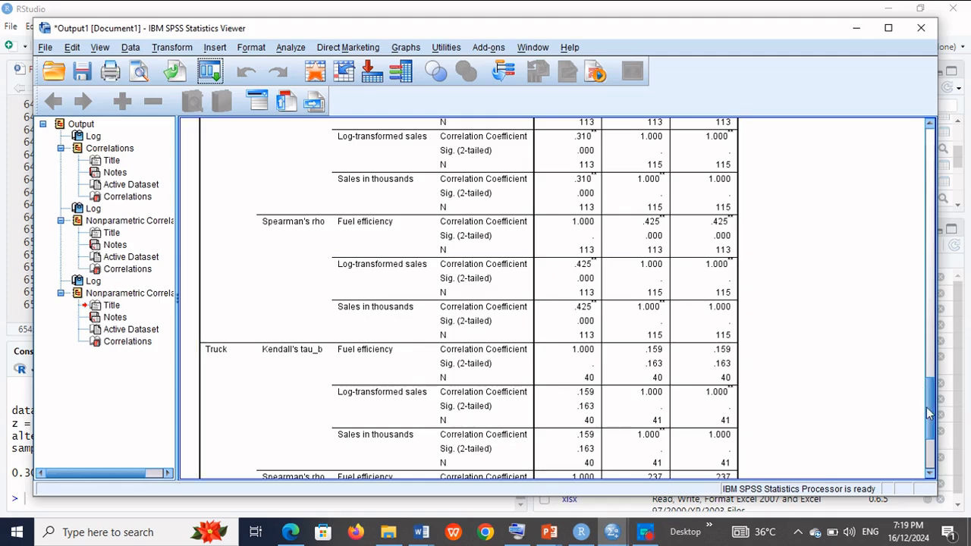
pyautogui.moveTo(929, 414); pyautogui.dragTo(927, 378)
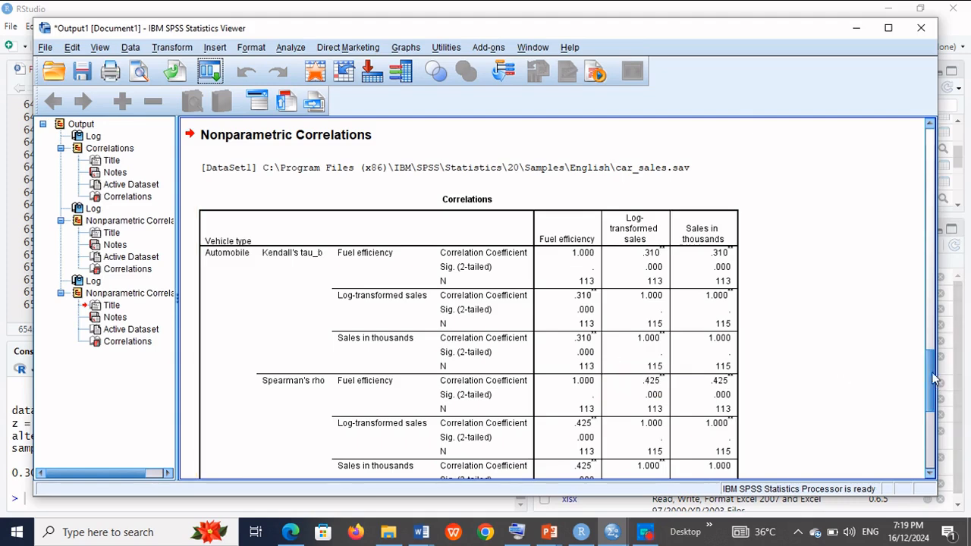
pyautogui.moveTo(934, 380); pyautogui.dragTo(934, 412)
pyautogui.scroll(-1, 933, 412)
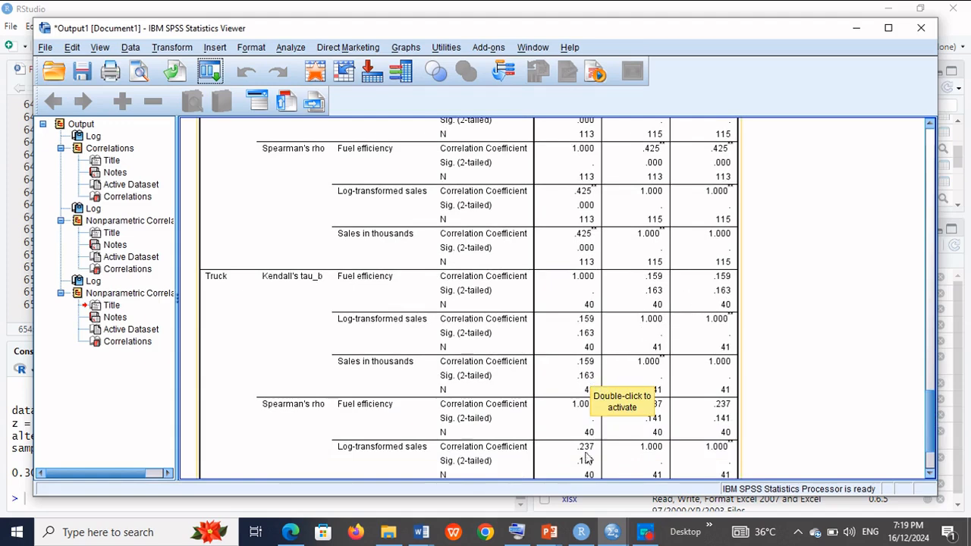
# - Switch to RStudio and run the SplitB Kendall cor.test of mpg and sales on line 656
pyautogui.click(582, 534)
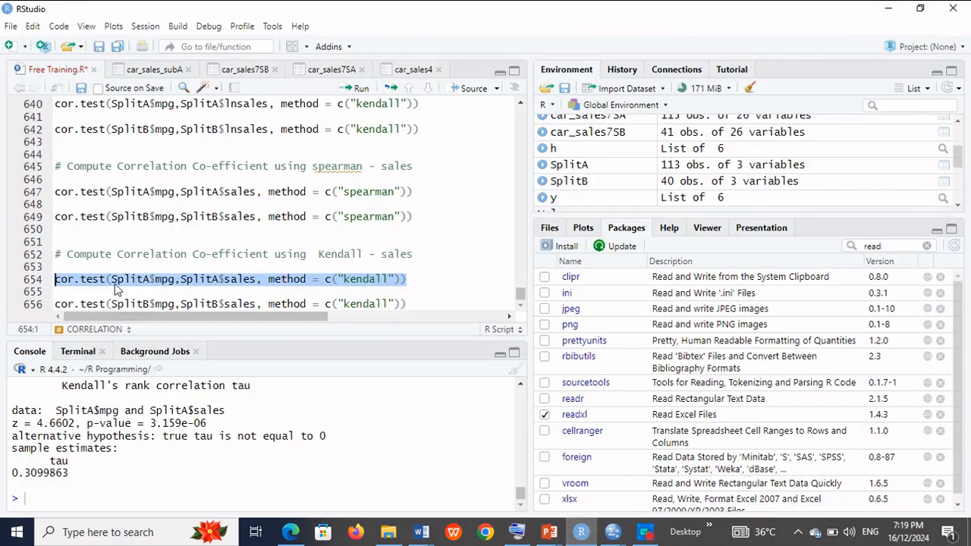
pyautogui.click(55, 304)
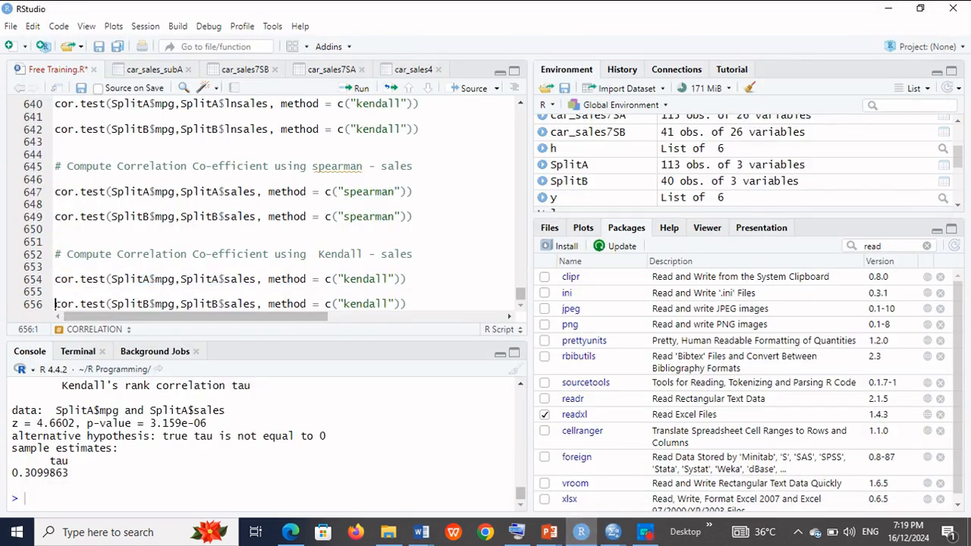
pyautogui.moveTo(55, 304); pyautogui.dragTo(406, 304)
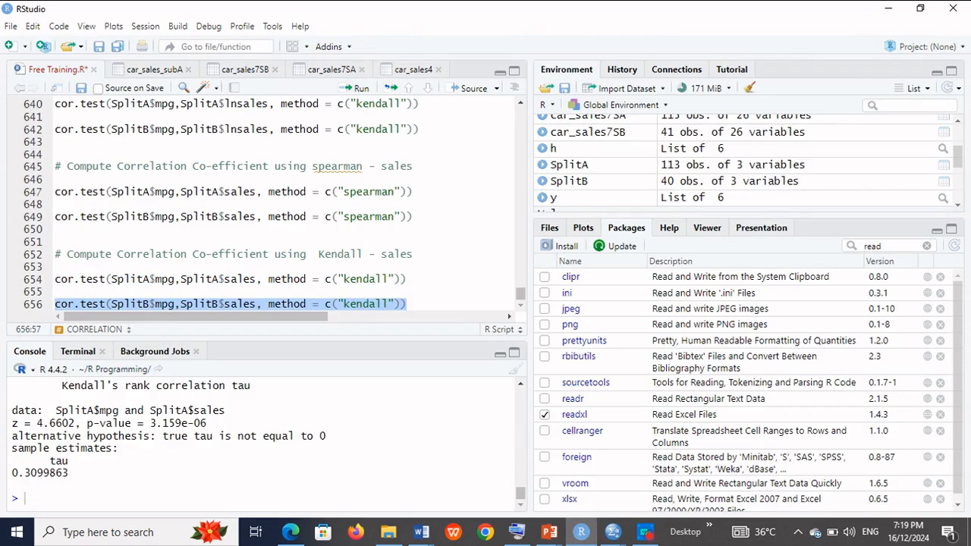
pyautogui.click(363, 90)
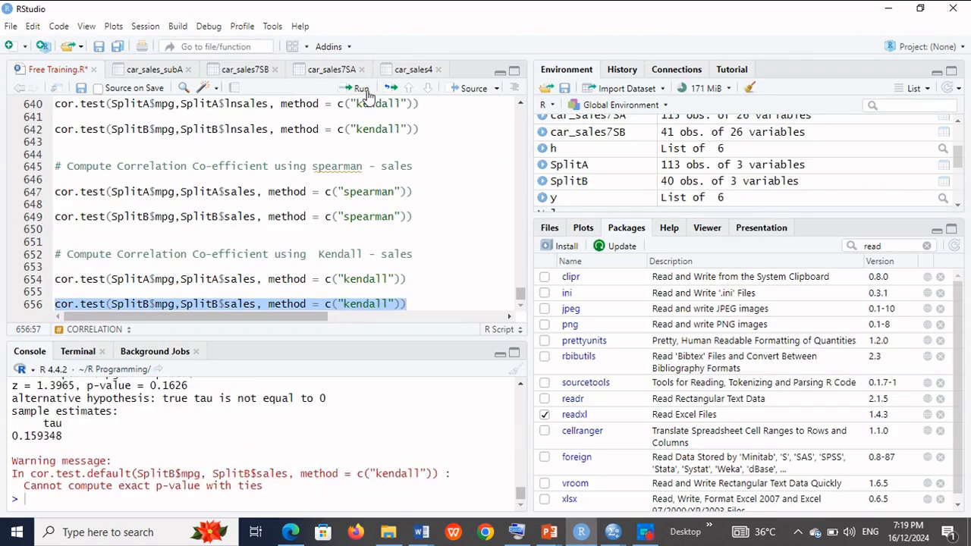